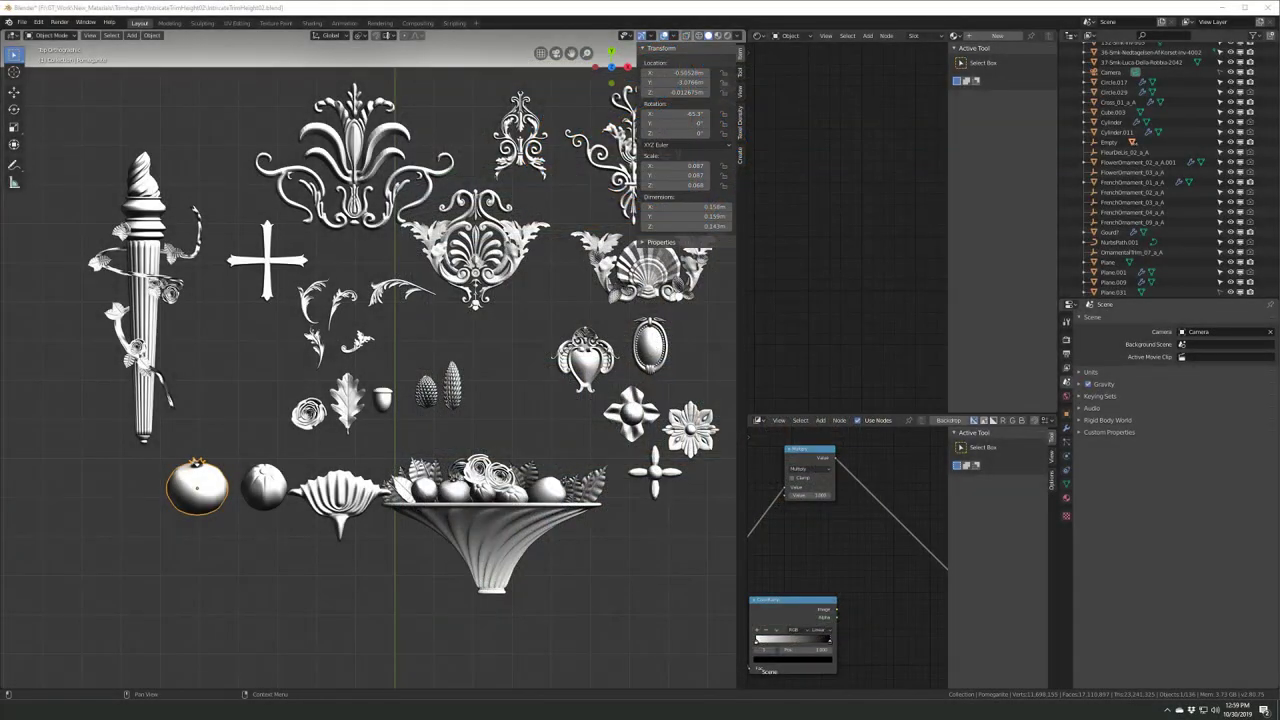
- Finish moving the torch piece and save the trim-height scene file
scroll(319, 360, "down", 3)
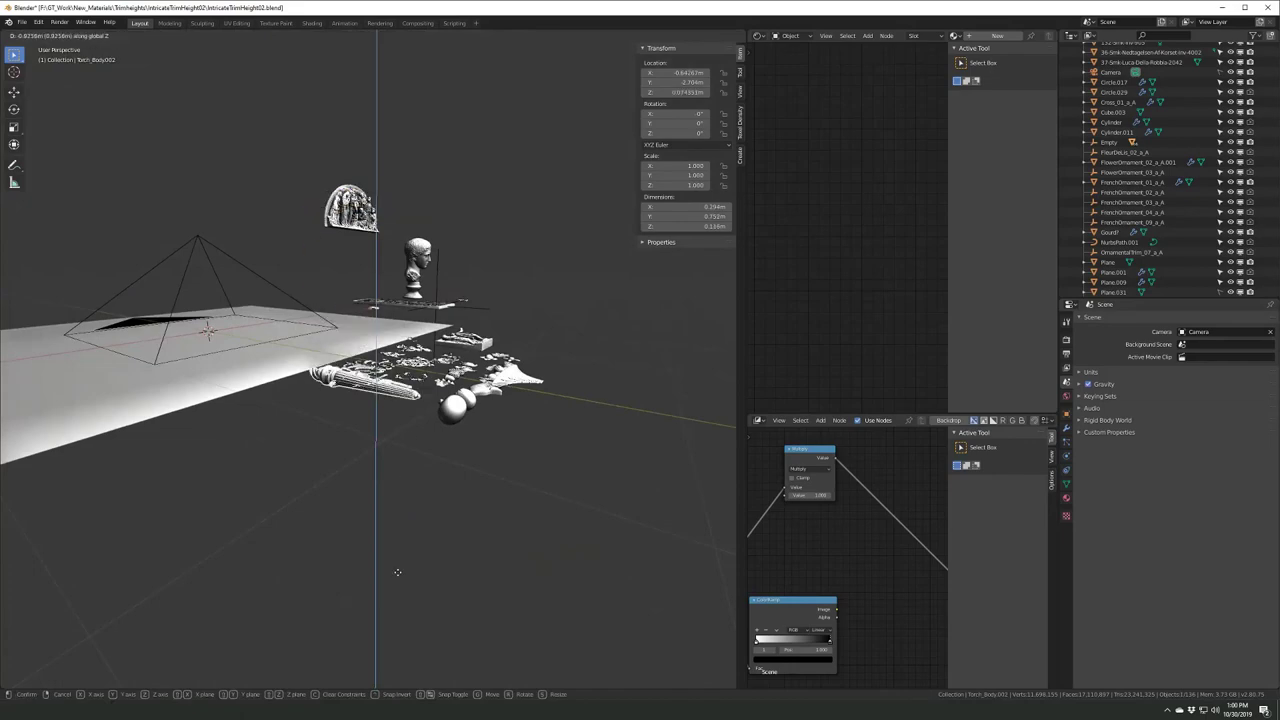
key("Escape")
middle_click_drag(397, 572, 371, 381)
key("ctrl+s")
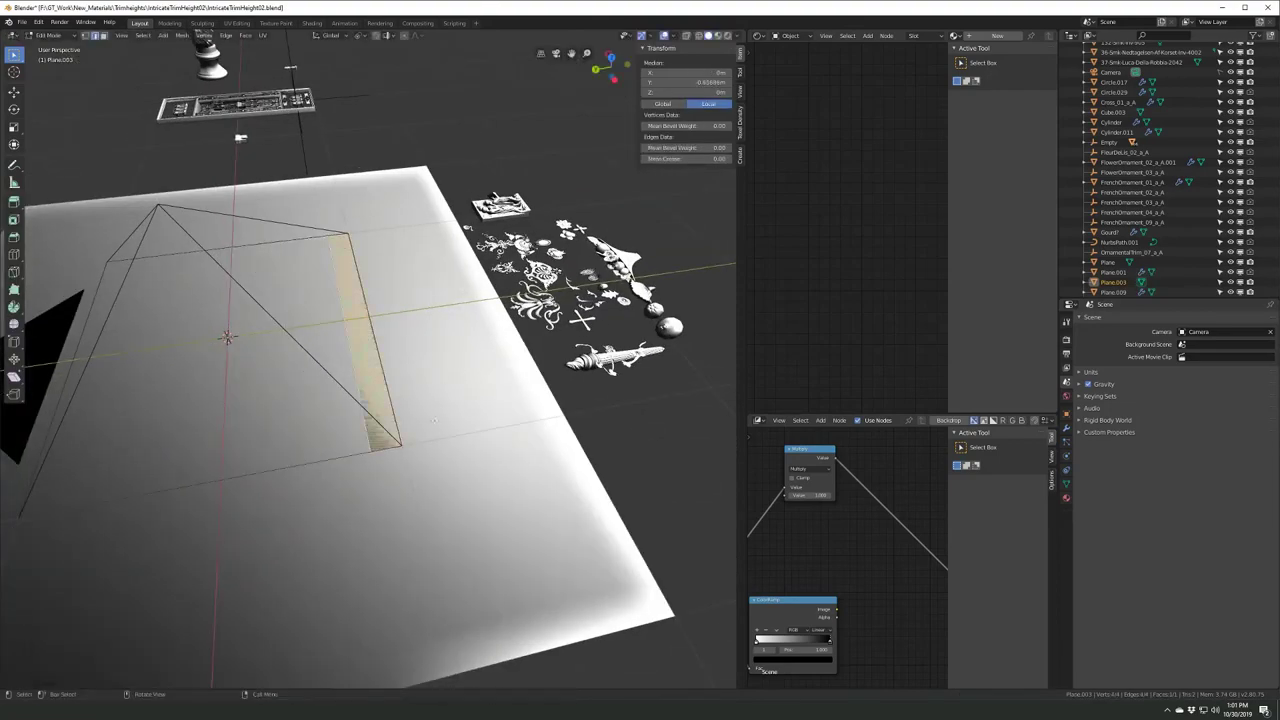
- Move the new strip along X and add loop cuts across it
key("g")
key("x")
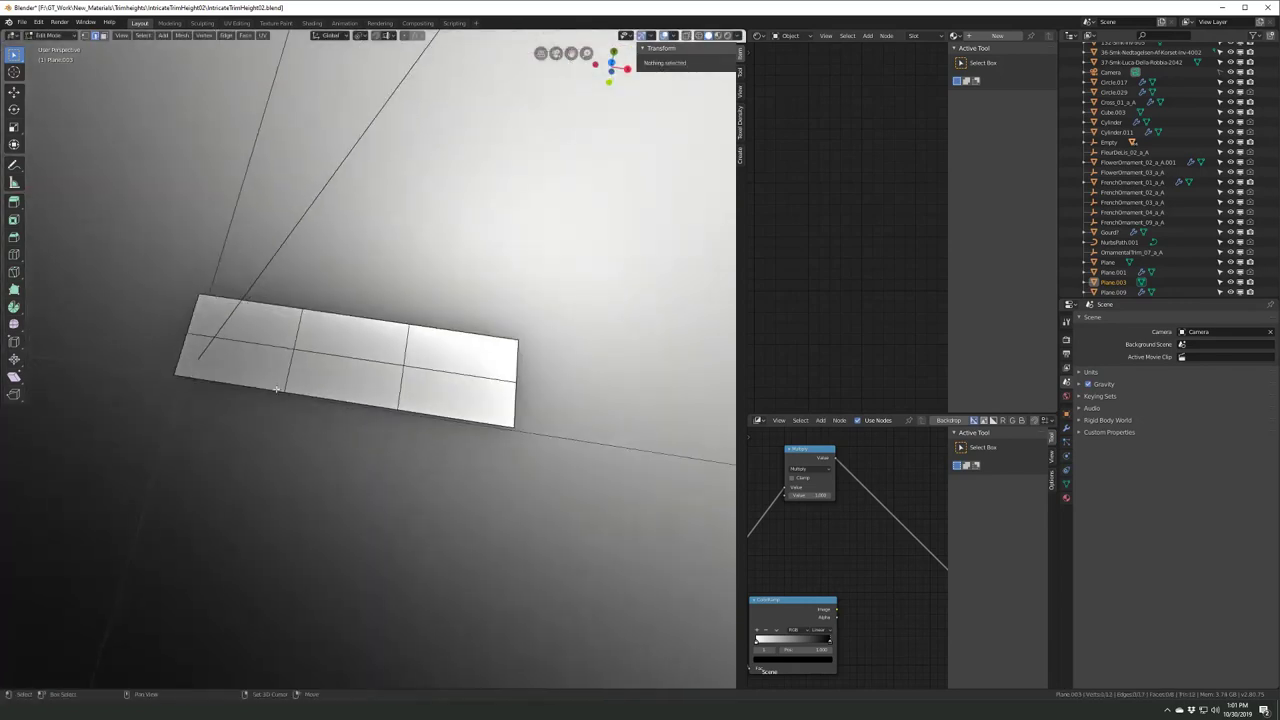
middle_click_drag(277, 389, 307, 395, "shift")
scroll(310, 393, "up", 2)
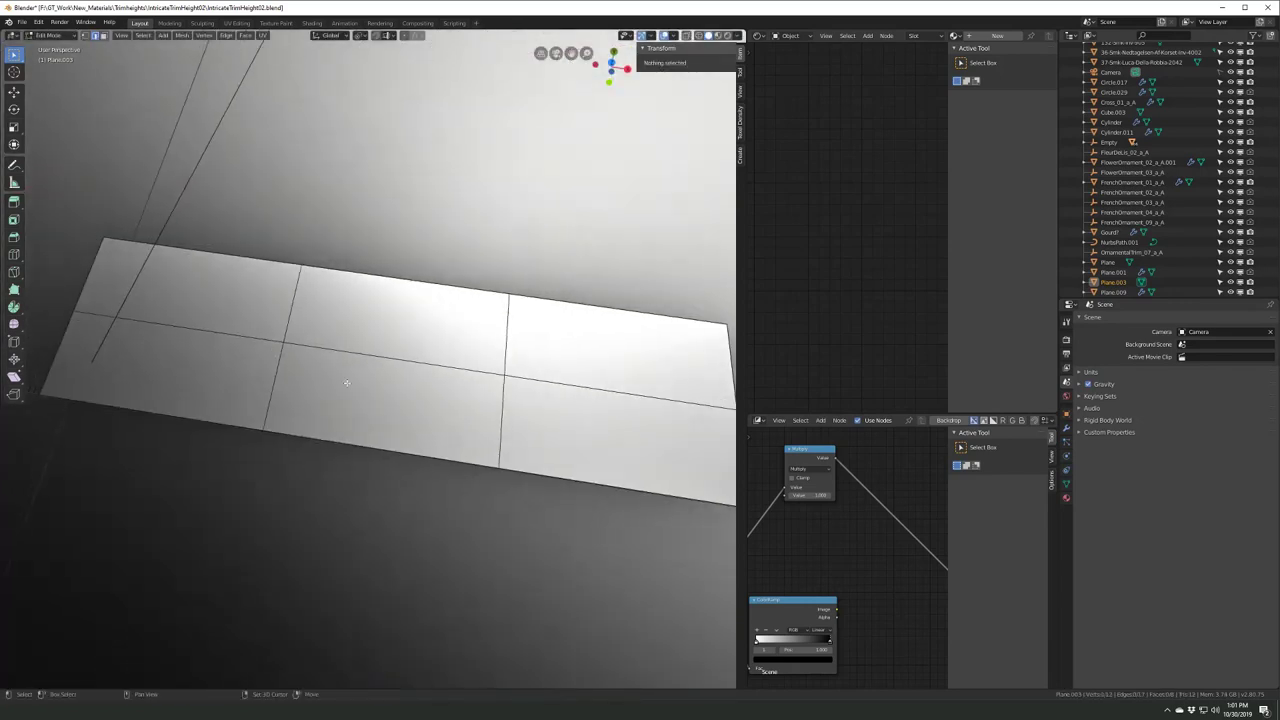
key("ctrl+r")
left_click(400, 390)
key("a")
right_click(432, 392)
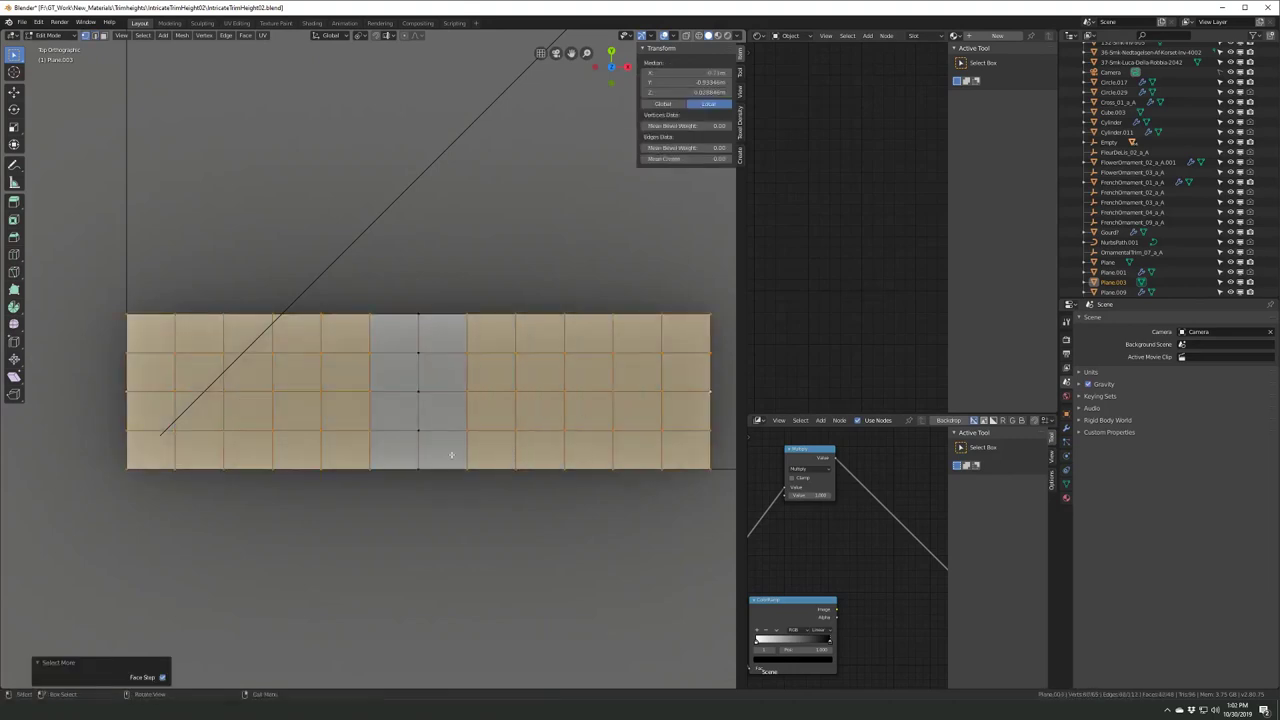
- Knife-cut the strip and dissolve the selected edges
key("alt+a")
key("k")
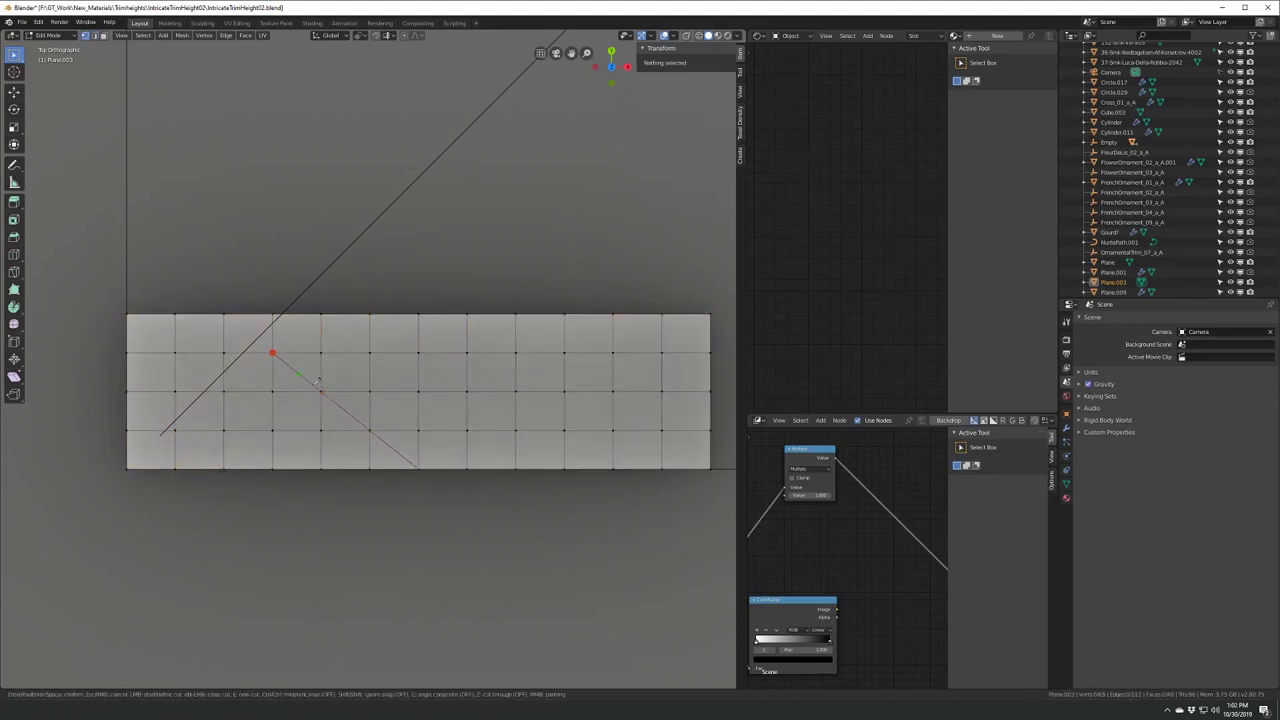
key("Return")
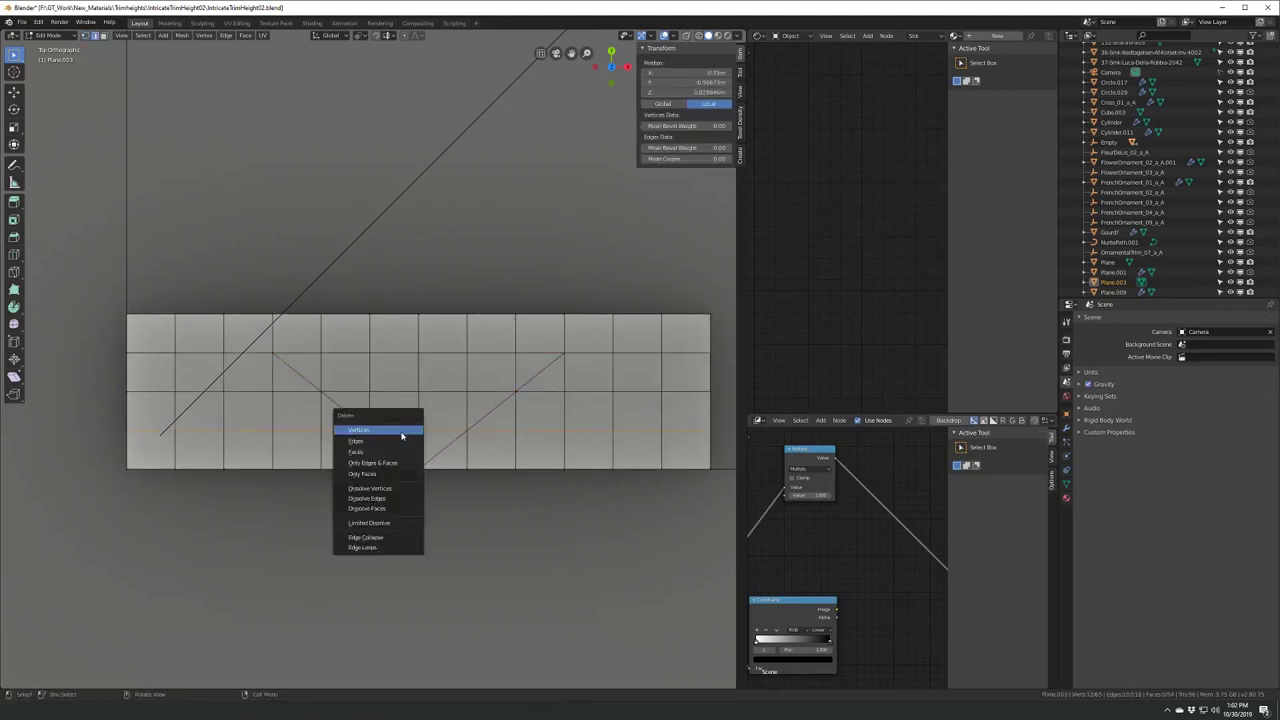
left_click(368, 498)
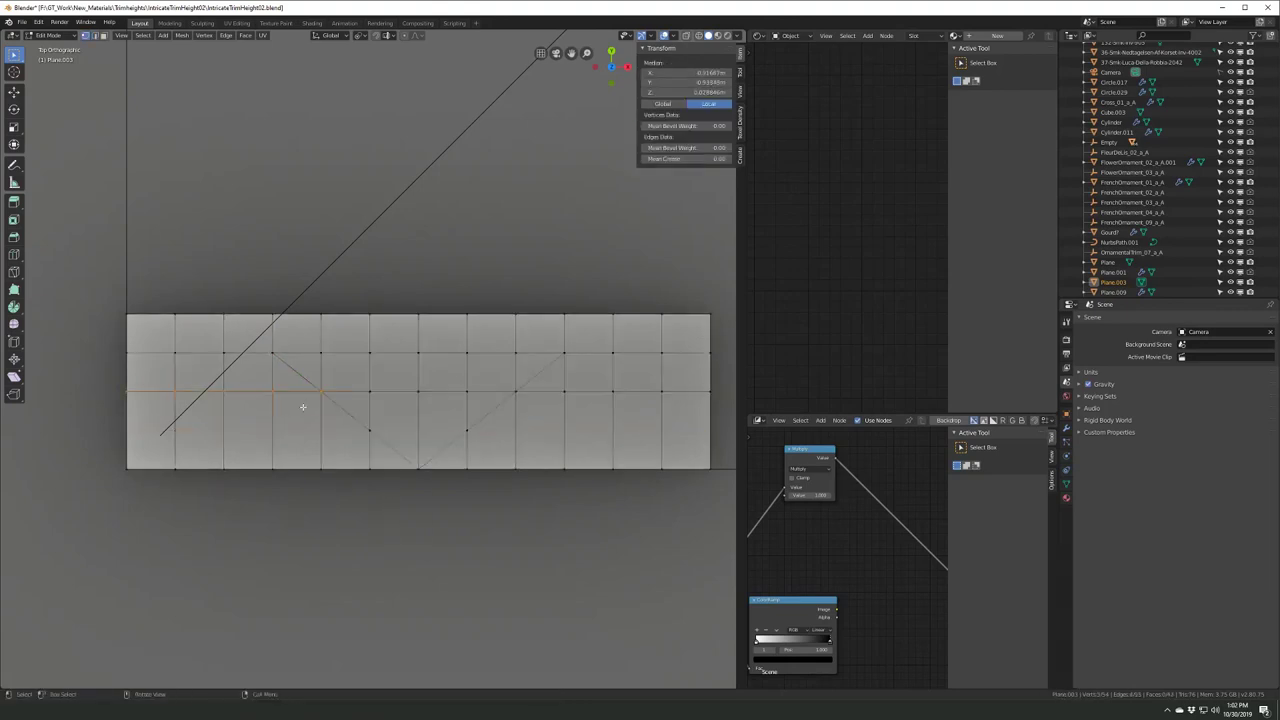
- Delete every face except the small rectangle at the corner
scroll(303, 407, "down", 3)
key("a")
key("x")
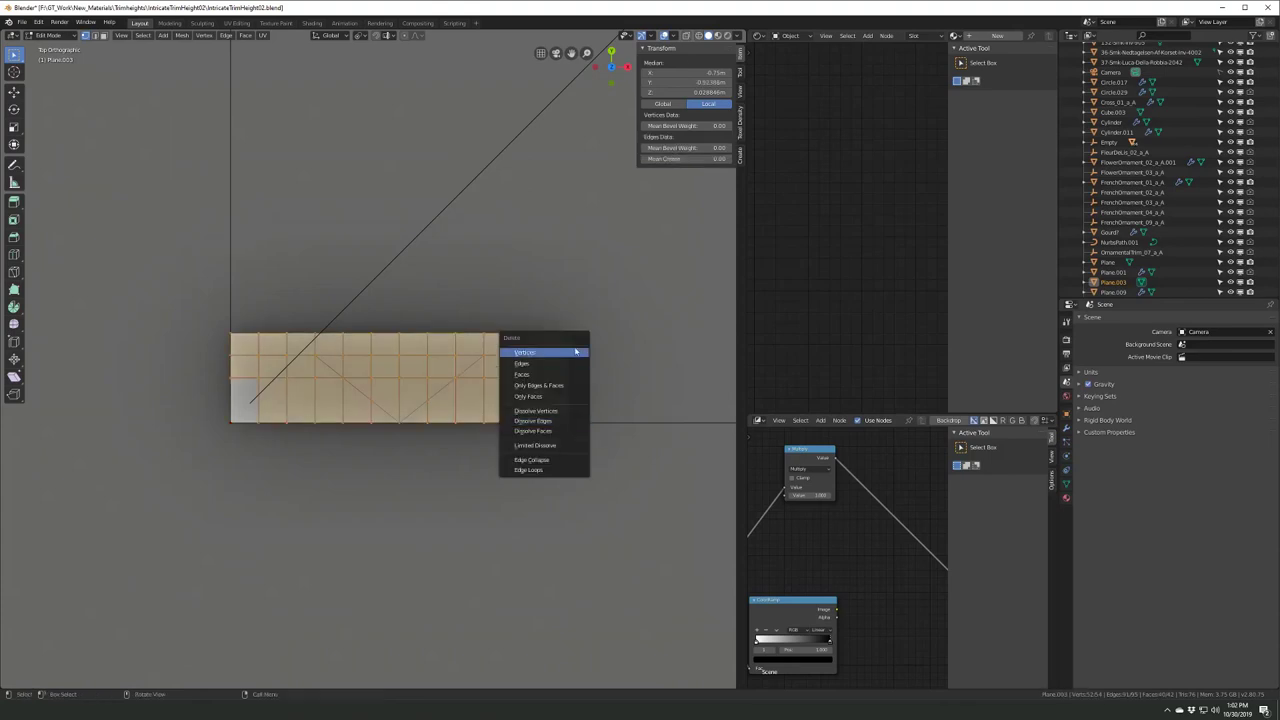
left_click(540, 352)
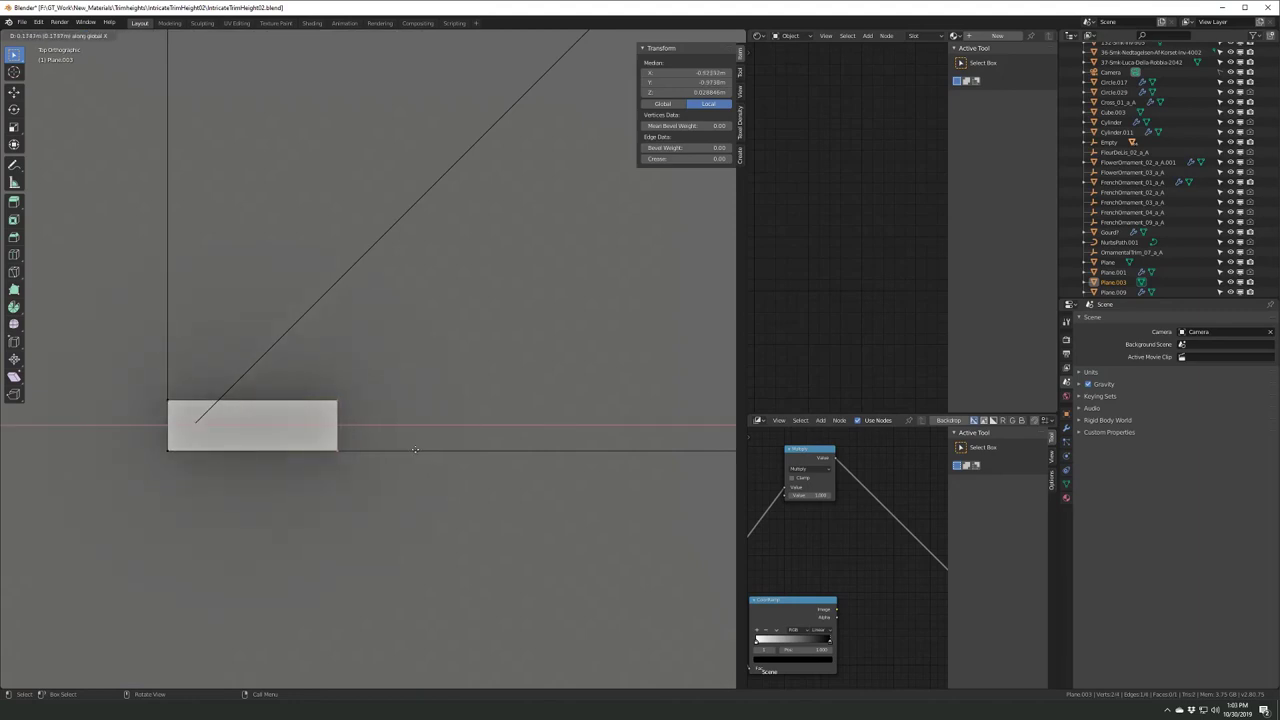
- Delete and dissolve vertices to shape the rectangle into a stair-step profile
left_click(407, 449)
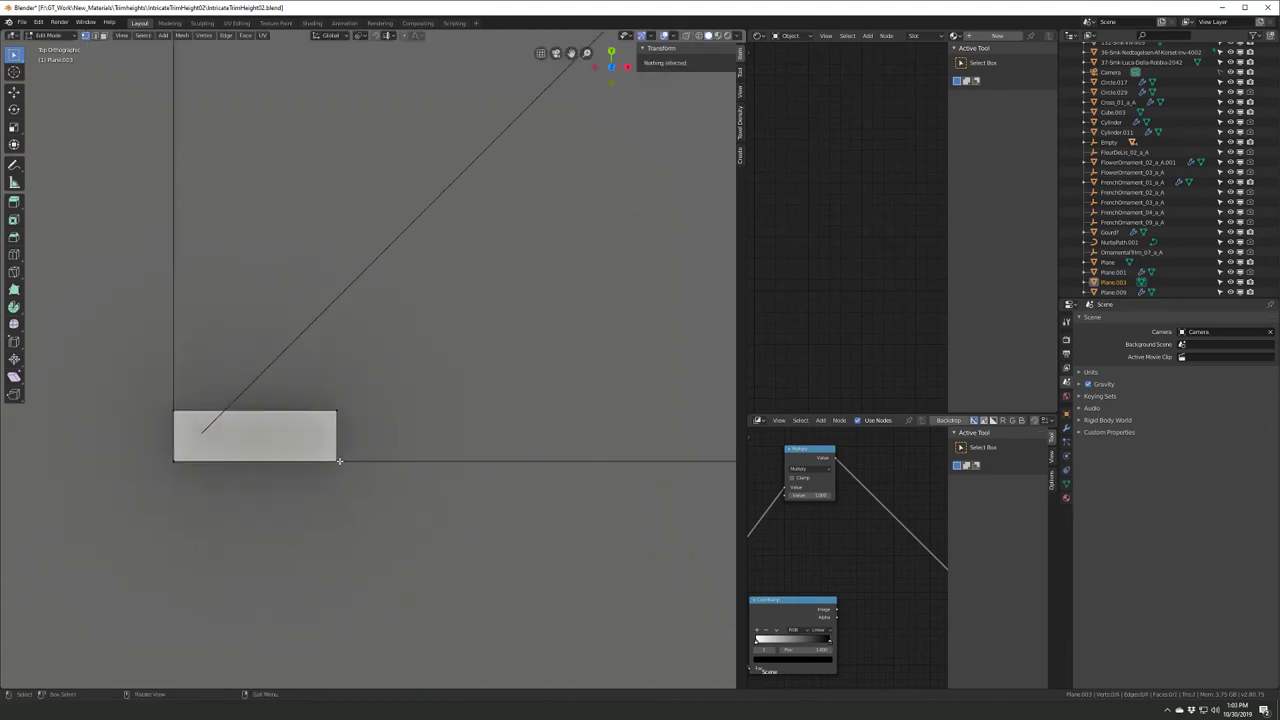
key("x")
left_click(360, 457)
scroll(367, 440, "up", 2)
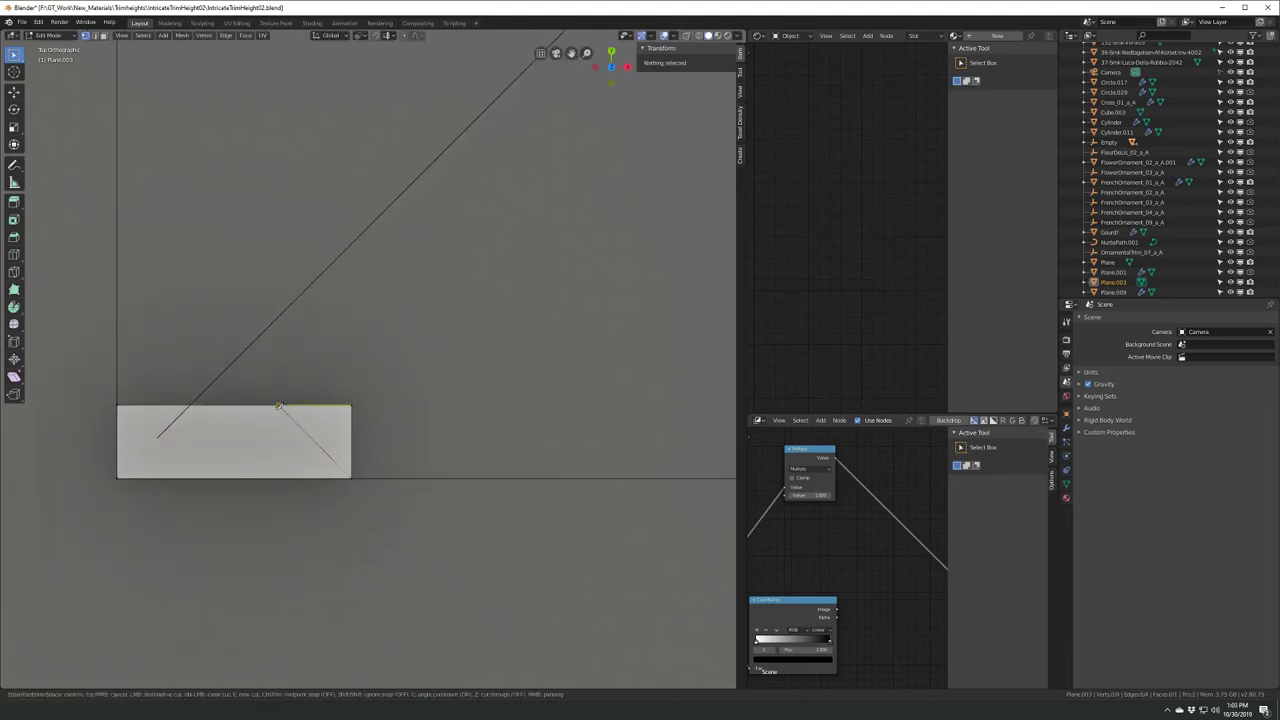
left_click(316, 465)
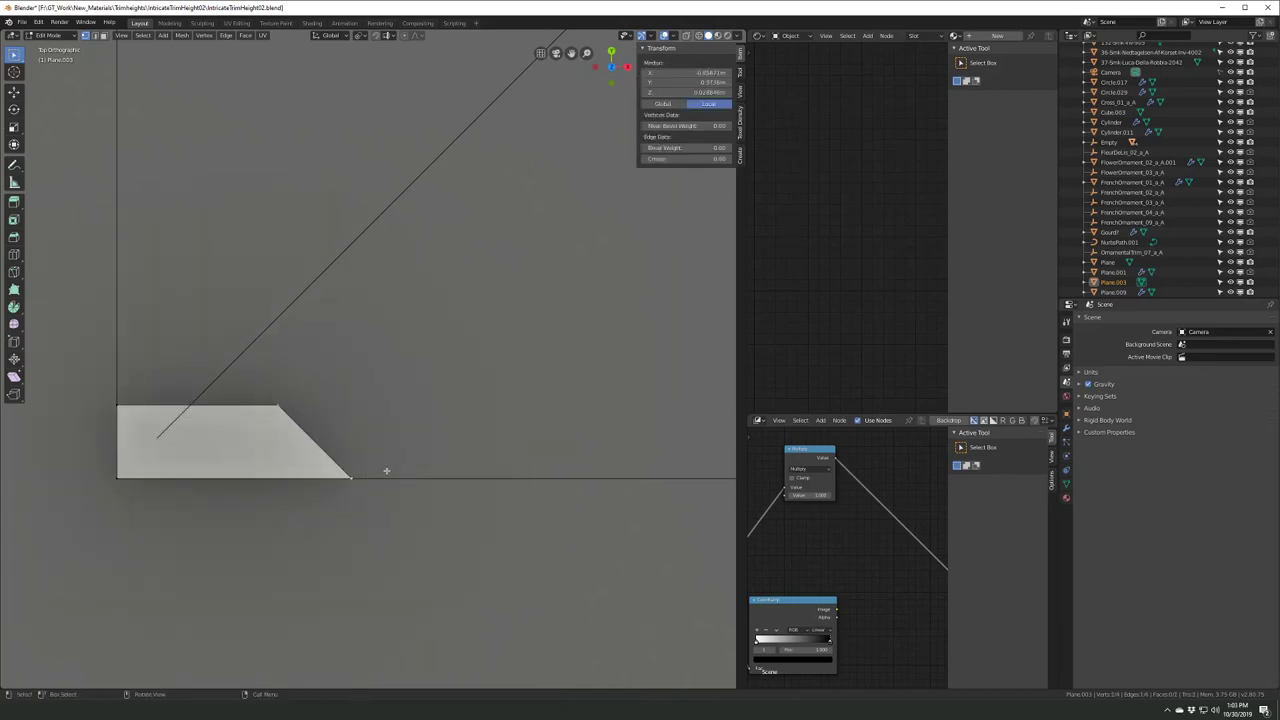
left_click(385, 400)
scroll(383, 397, "up", 2)
- Add a new plane object alongside the stair-shaped plane
key("g")
key("x")
left_click(345, 414)
key("Tab")
scroll(362, 415, "down", 3)
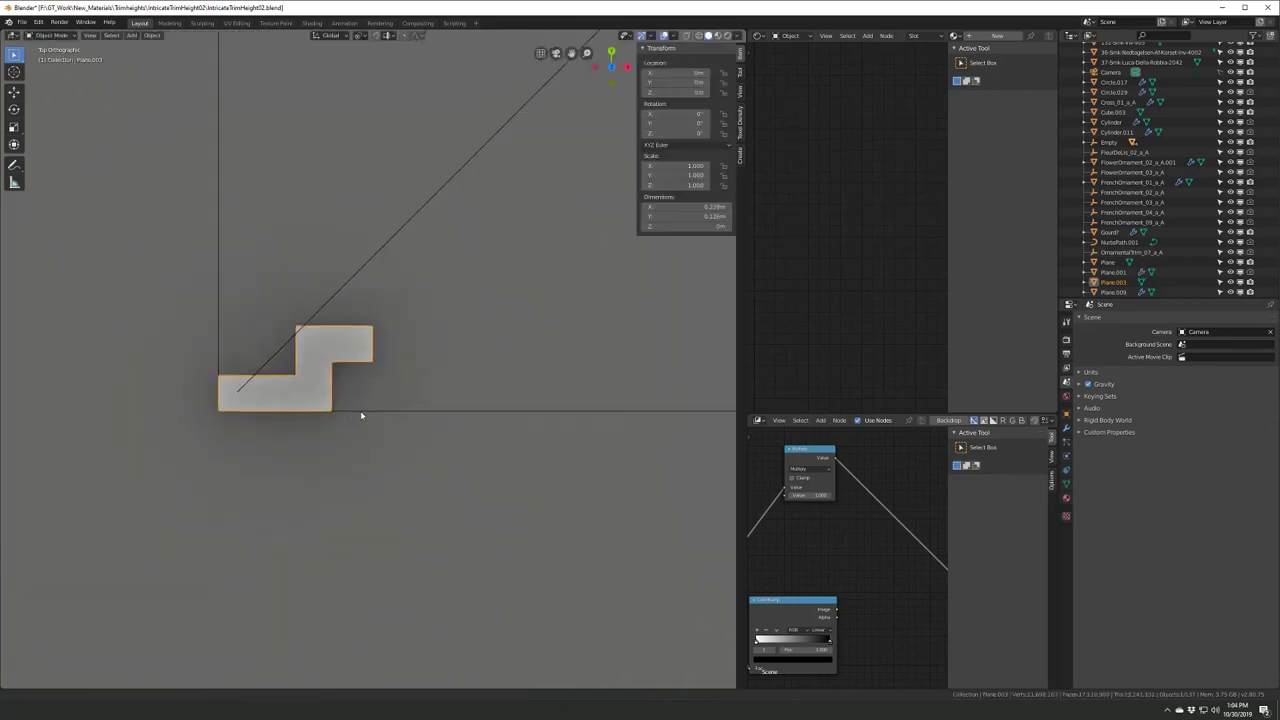
scroll(365, 405, "up", 1)
key("shift+a")
left_click(372, 385)
scroll(419, 388, "up", 2)
scroll(385, 389, "down", 4)
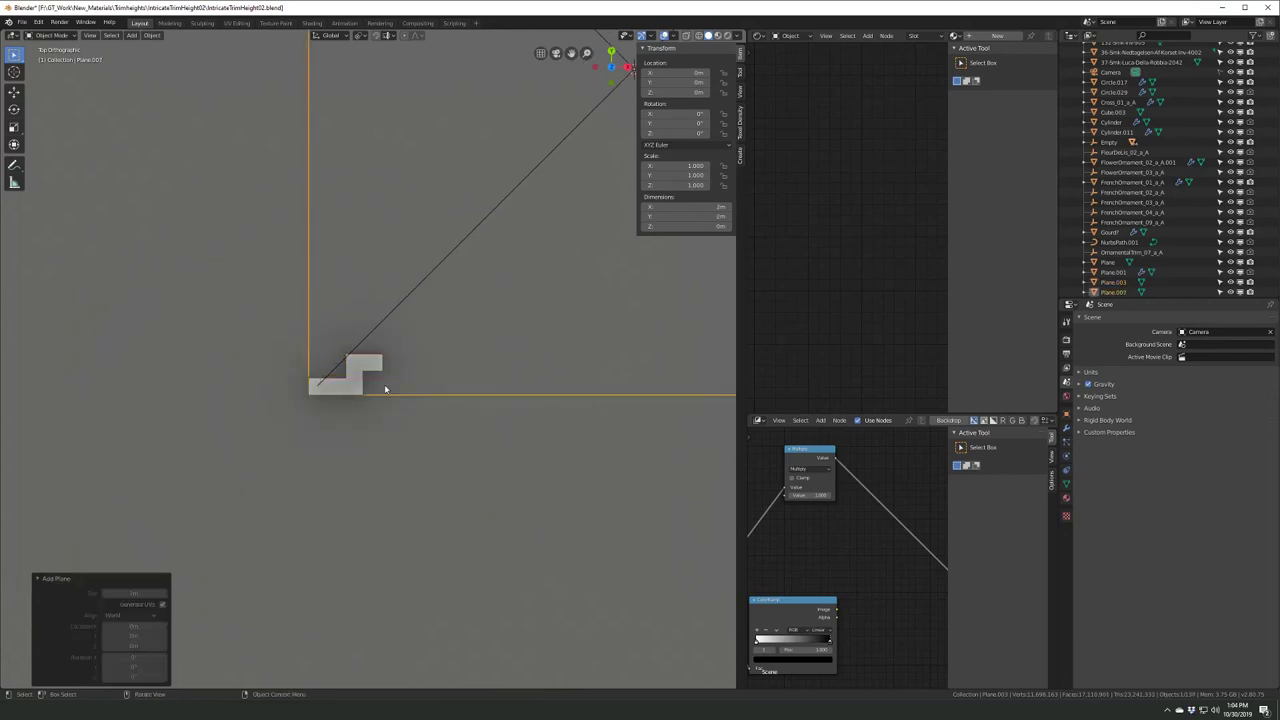
scroll(385, 389, "down", 4)
- Move the new plane's right edge along X toward the centre
key("Tab")
left_click(568, 282)
type("gx")
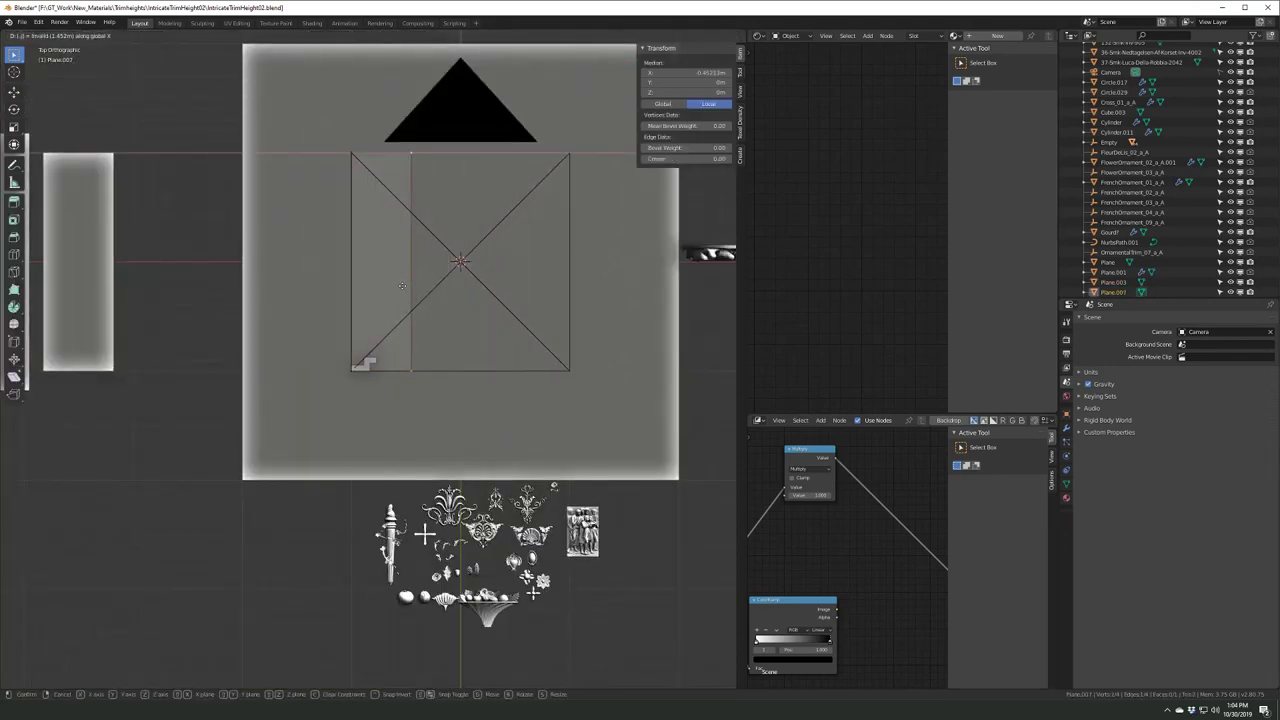
type("75")
key("BackSpace")
key("BackSpace")
key("BackSpace")
type("1")
key("Return")
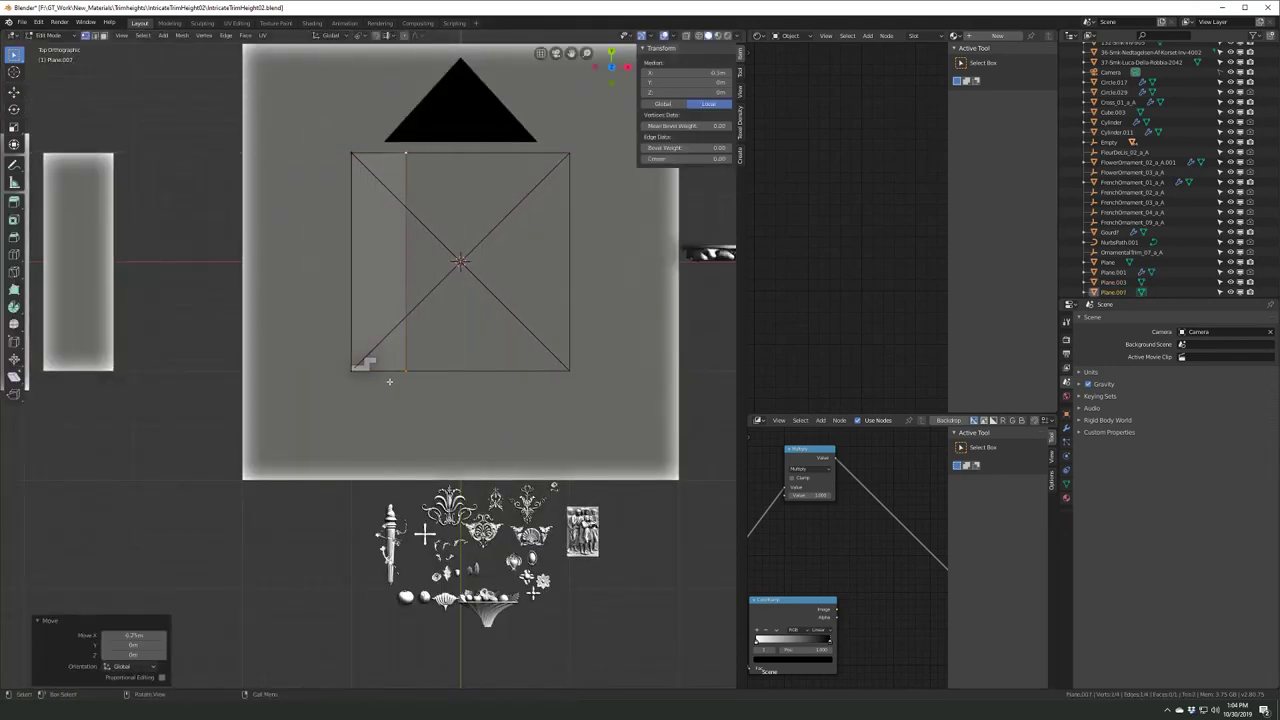
scroll(389, 381, "up", 4)
scroll(408, 408, "up", 2)
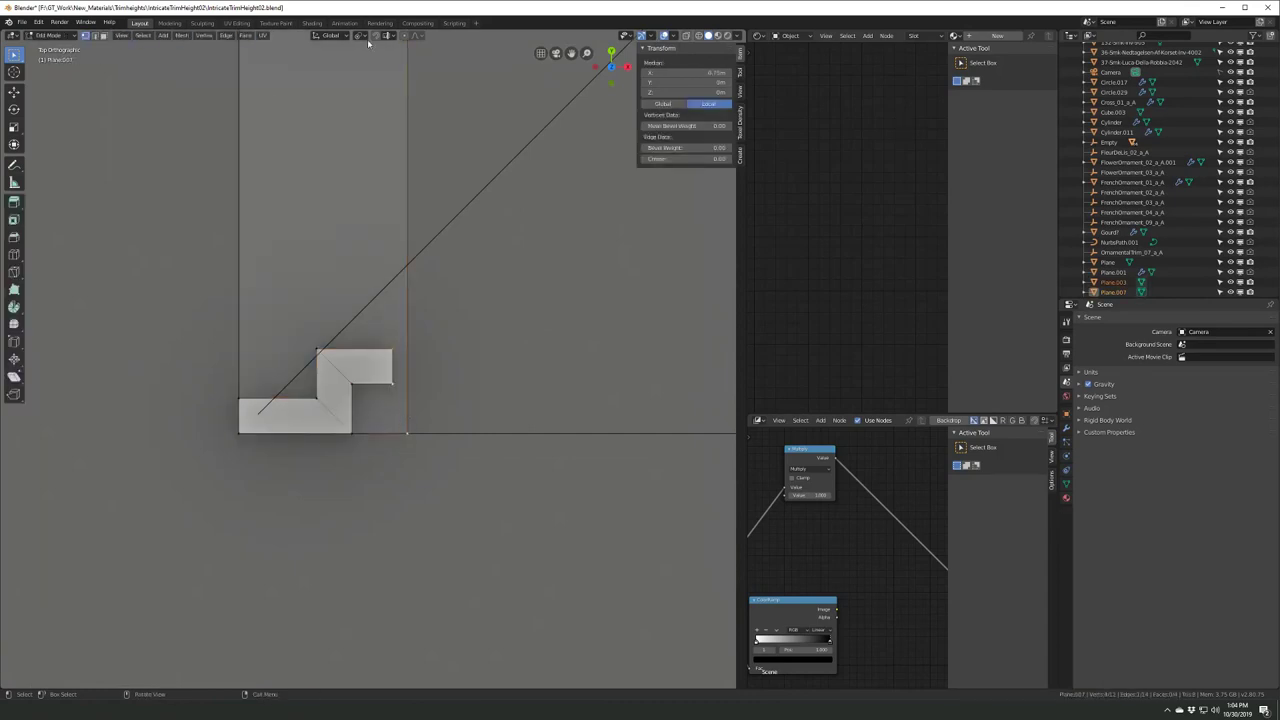
scroll(466, 386, "down", 5)
- Select all of the stair plane's geometry and recalculate its normals
key("Tab")
scroll(421, 435, "up", 5)
left_click(386, 403)
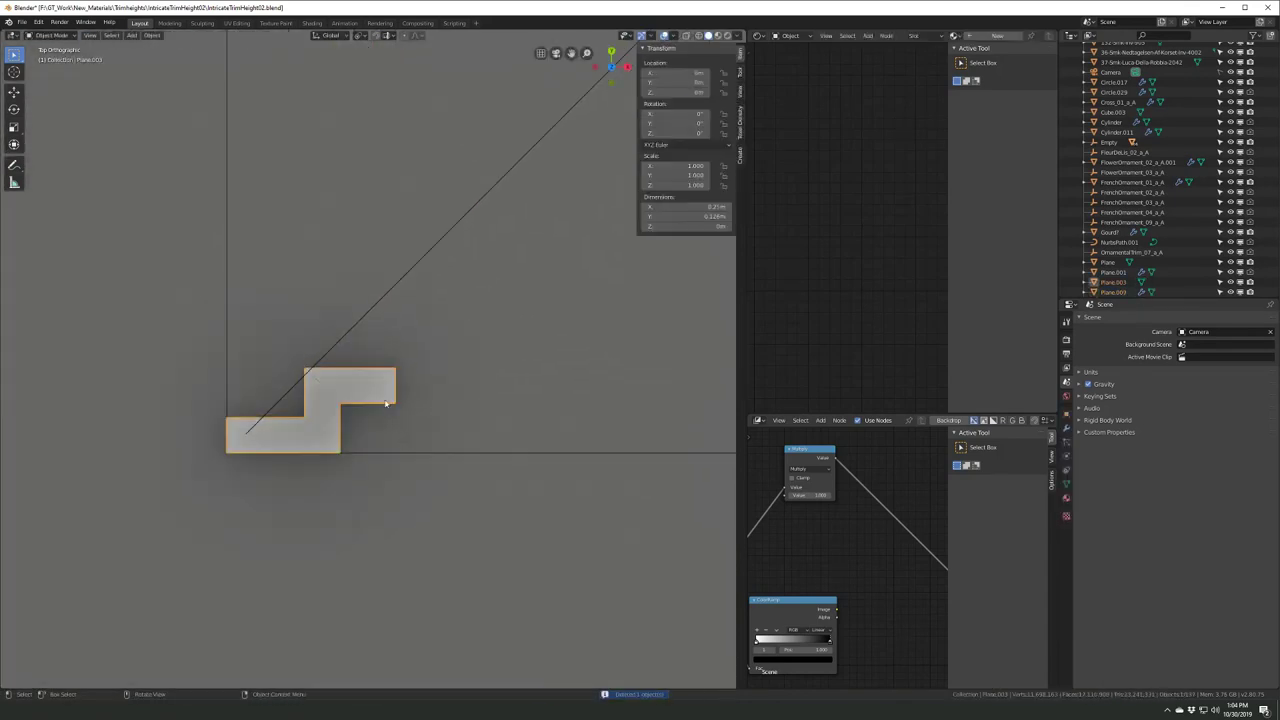
key("Tab")
mouse_move(386, 403)
middle_mouse_down()
mouse_move(360, 403)
mouse_move(370, 476)
middle_mouse_up()
key("a")
key("ctrl+shift+n")
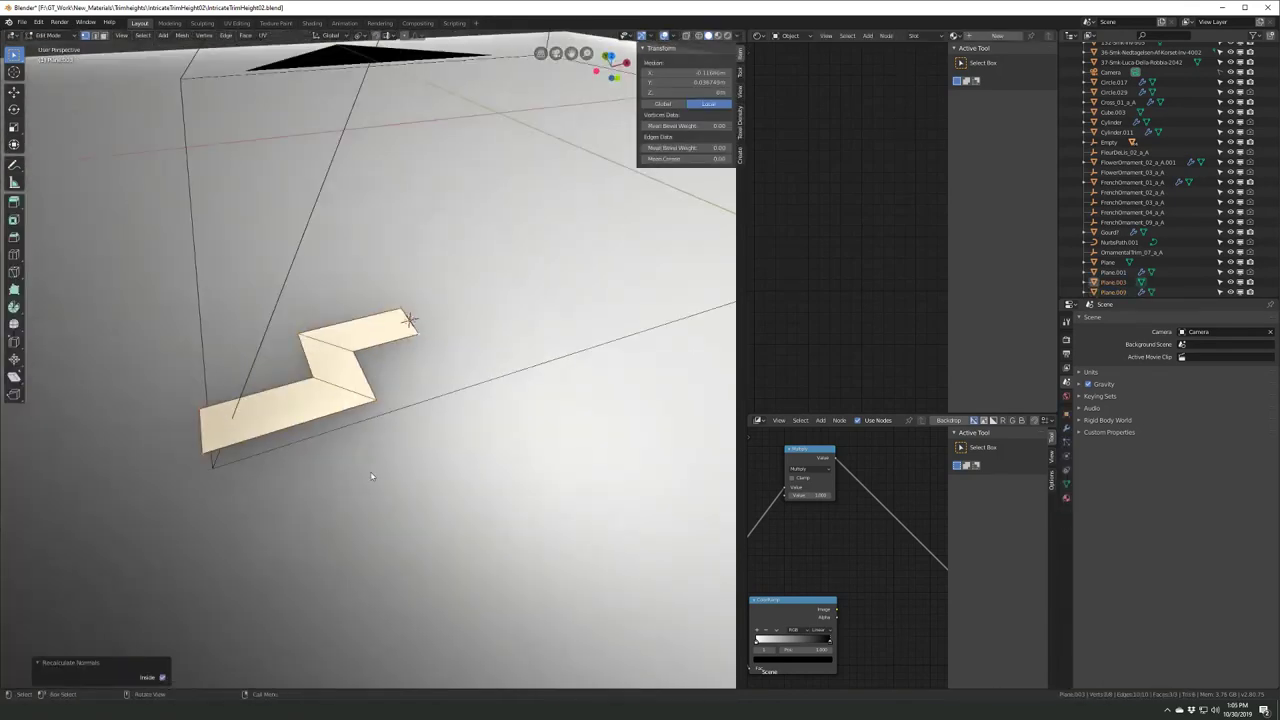
- Add Mirror and Array modifiers to the stair plane, adjusting array offset and copy count
key("Tab")
left_click(1066, 427)
left_click(1120, 319)
left_click(1089, 467)
left_click(1120, 319)
left_click(1078, 340)
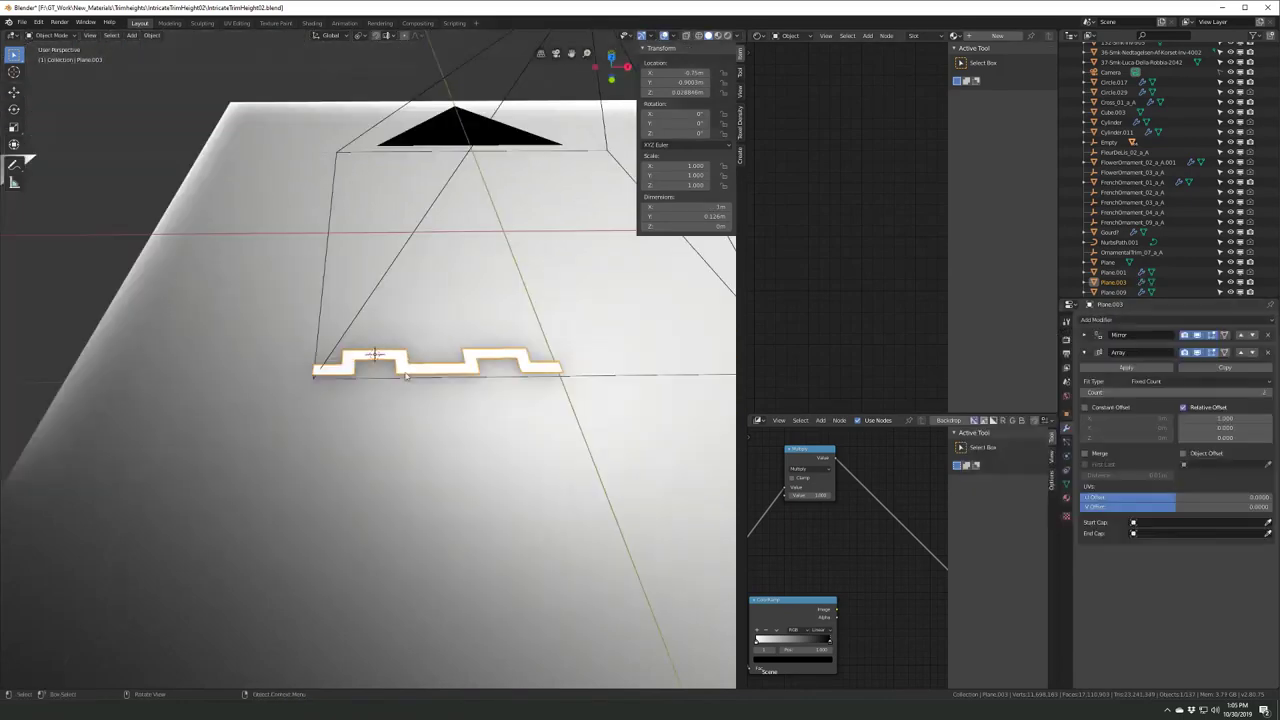
middle_click_drag(405, 375, 330, 370)
left_click(1084, 408)
left_click_drag(1175, 392, 1200, 392)
mouse_move(300, 420)
middle_mouse_down("shift")
mouse_move(378, 420)
mouse_move(350, 380)
middle_mouse_up("shift")
- Move the repeated trim strip along X into position
key("g")
key("x")
left_click(378, 420)
scroll(378, 420, "down", 5)
scroll(378, 420, "up", 5)
key("Tab")
key("ctrl+s")
left_click(360, 440)
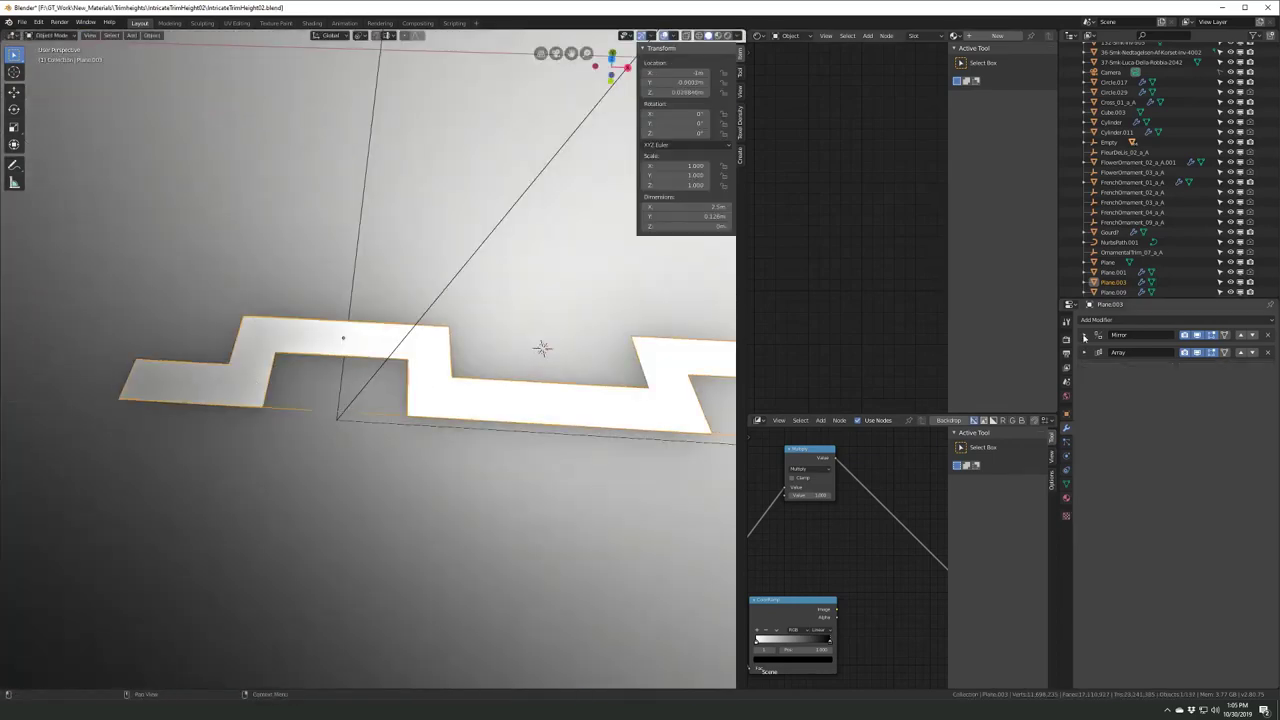
middle_click_drag(360, 440, 312, 424)
scroll(543, 342, "down", 2)
- Raise four vertices of the step vertically along Z
middle_click_drag(586, 337, 400, 380)
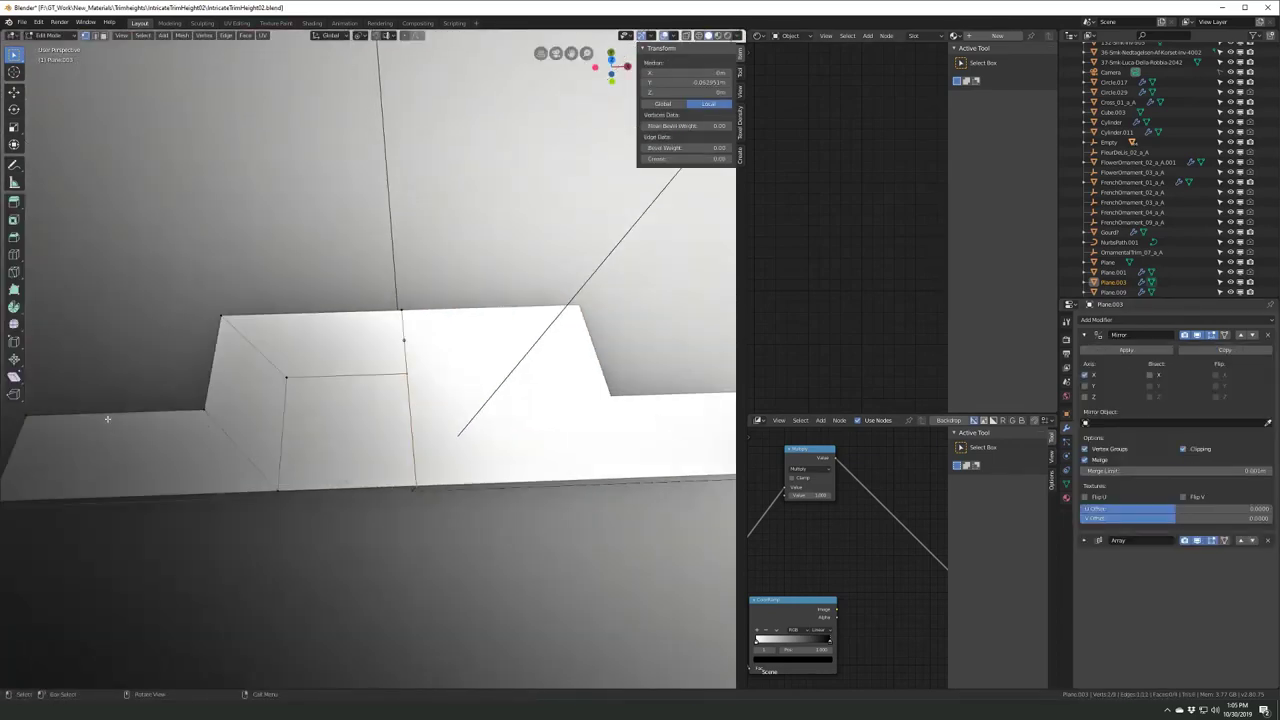
scroll(400, 380, "up", 3)
key("g")
key("z")
left_click(240, 398)
middle_click_drag(240, 398, 404, 392)
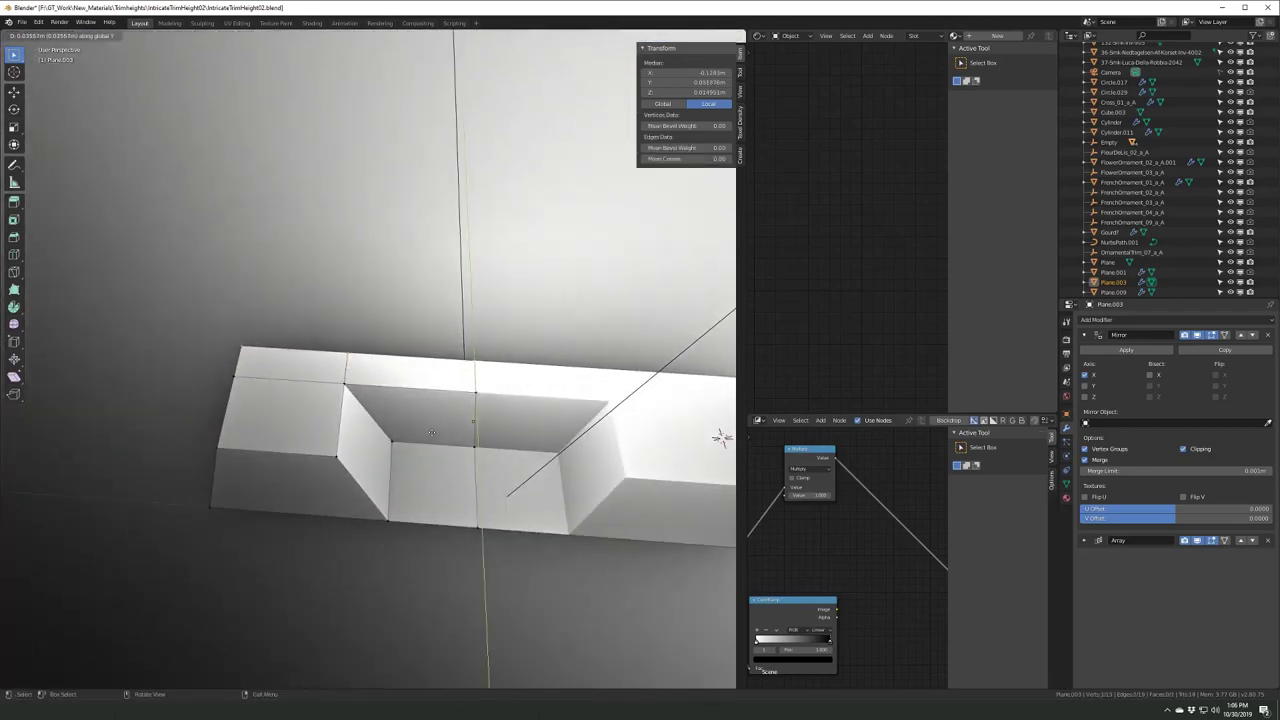
- Inset the left front and top faces to form a border
key("alt+a")
middle_click_drag(260, 386, 291, 425)
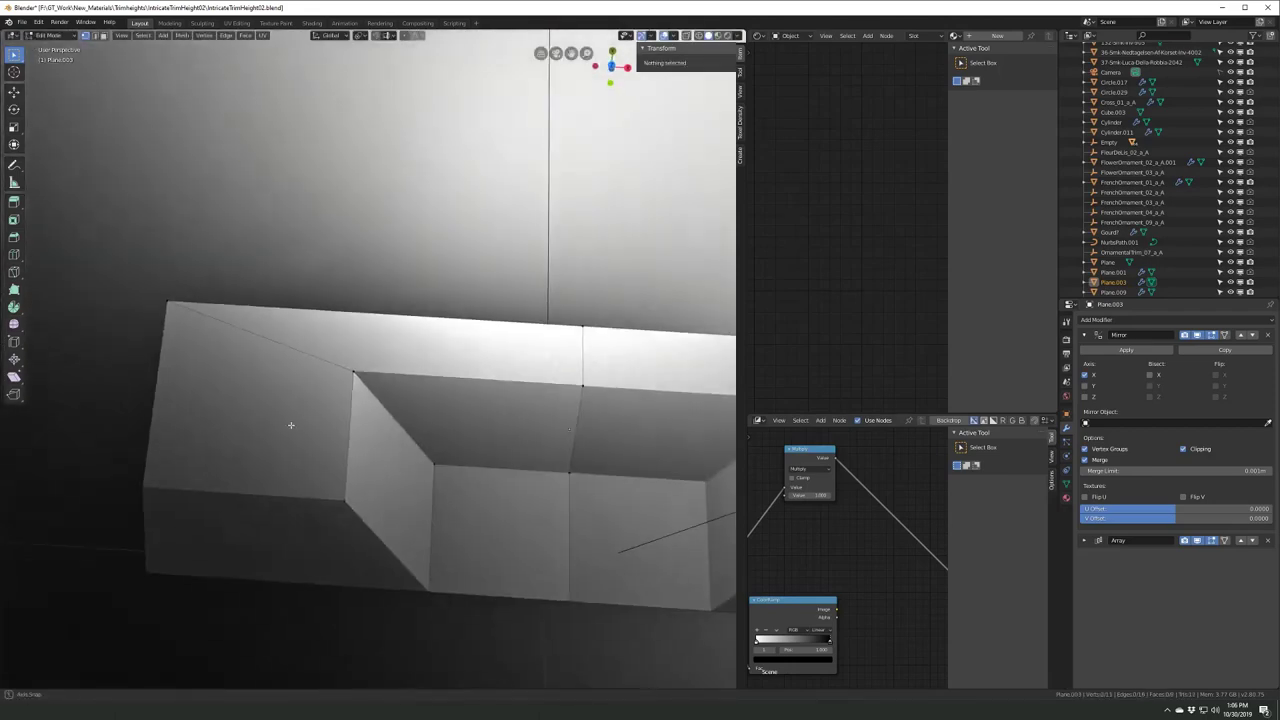
left_click(293, 424)
left_click(250, 335, "shift")
key("i")
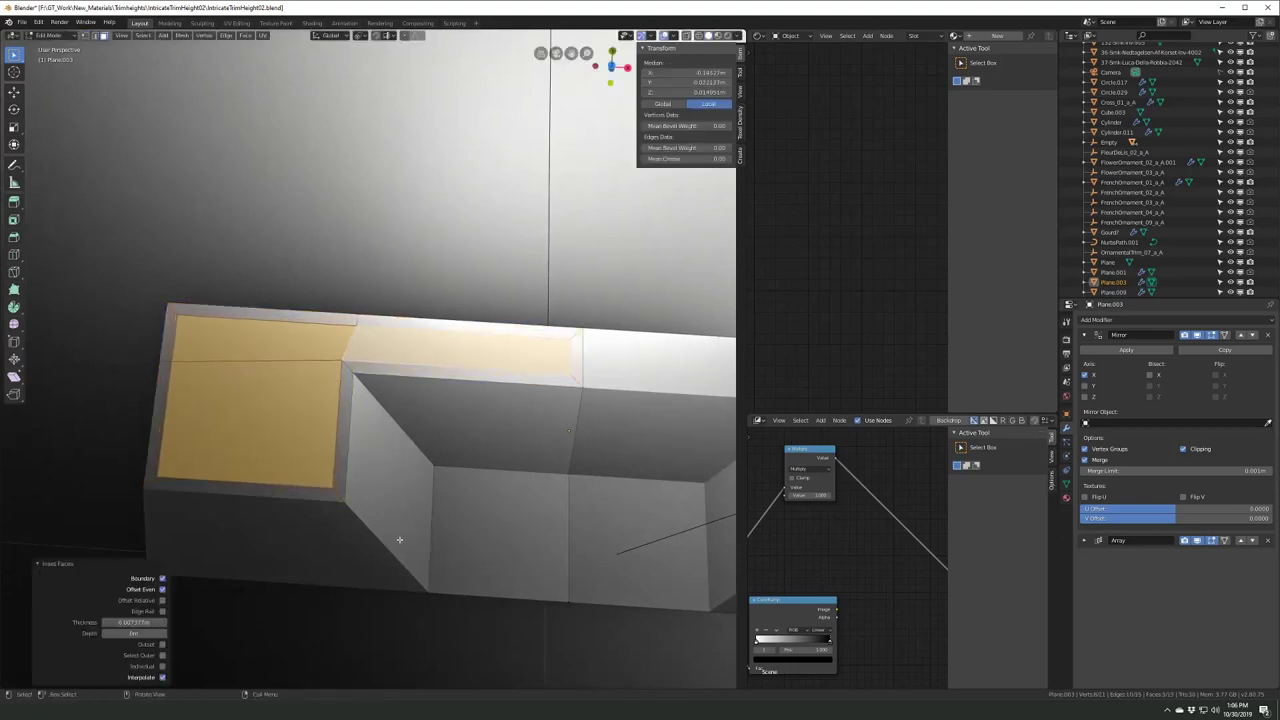
mouse_move(397, 537)
middle_mouse_down()
mouse_move(338, 375)
mouse_move(440, 290)
mouse_move(608, 297)
middle_mouse_up()
key("x")
left_click(457, 297)
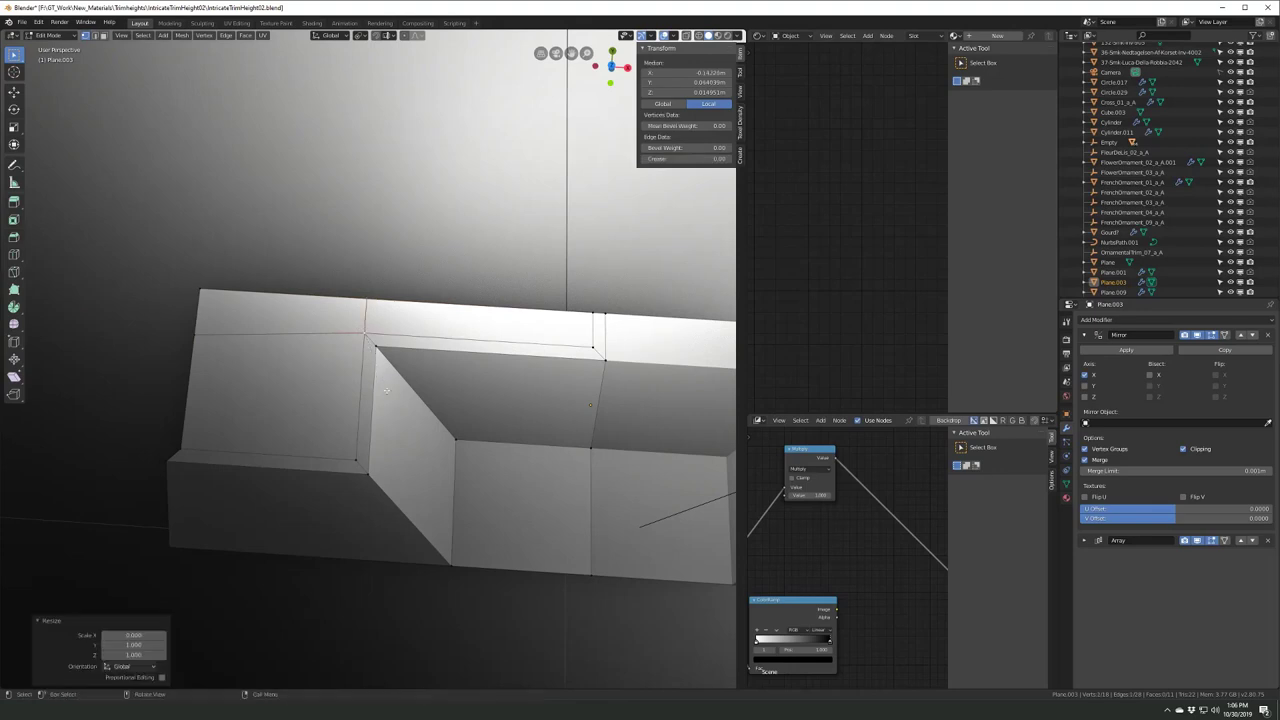
- Remove the selected edges and edge-slide the remaining ones along the surface
left_click(598, 336)
key("x")
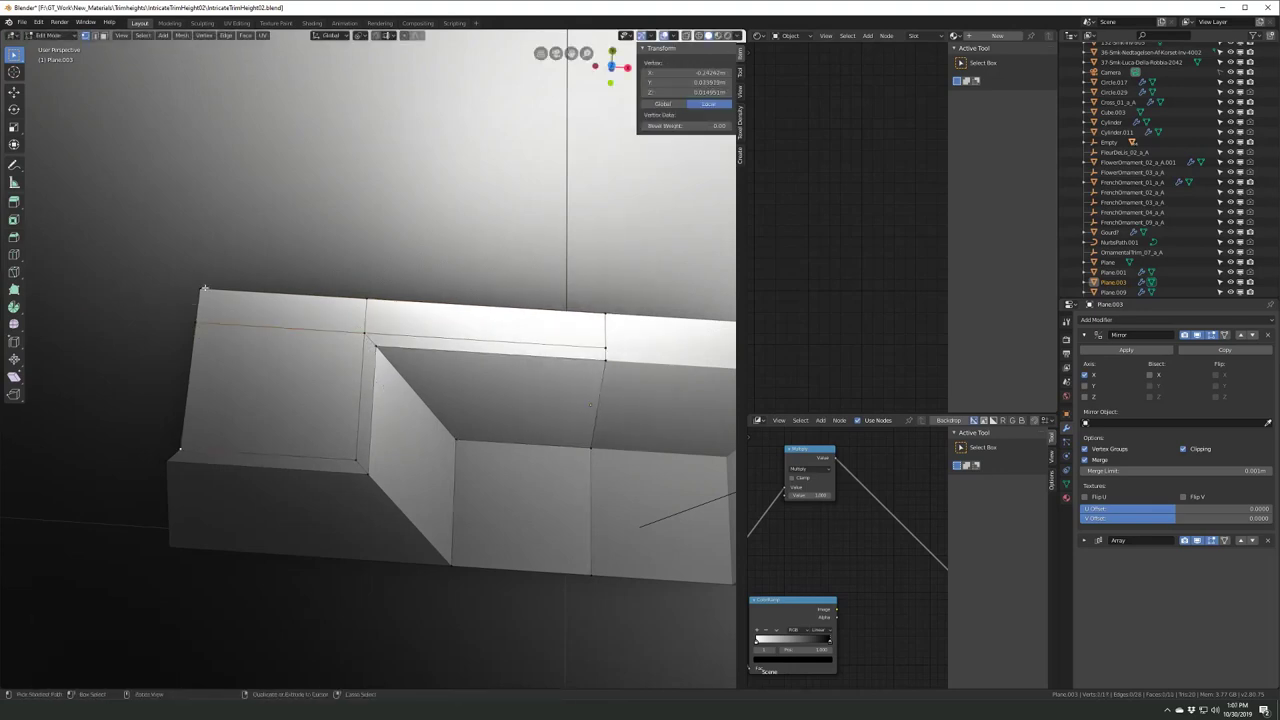
mouse_move(228, 511)
middle_mouse_down()
mouse_move(401, 390)
mouse_move(330, 400)
mouse_move(392, 400)
mouse_move(354, 440)
mouse_move(405, 428)
middle_mouse_up()
scroll(286, 480, "up", 5)
key("g")
key("g")
left_click(400, 385)
- Lower the corner slightly along Z and save the file
scroll(330, 400, "up", 3)
key("g")
key("z")
left_click(340, 410)
key("Tab")
key("ctrl+s")
- Select the central cartouche ornament
scroll(405, 428, "up", 2)
scroll(405, 428, "down", 5)
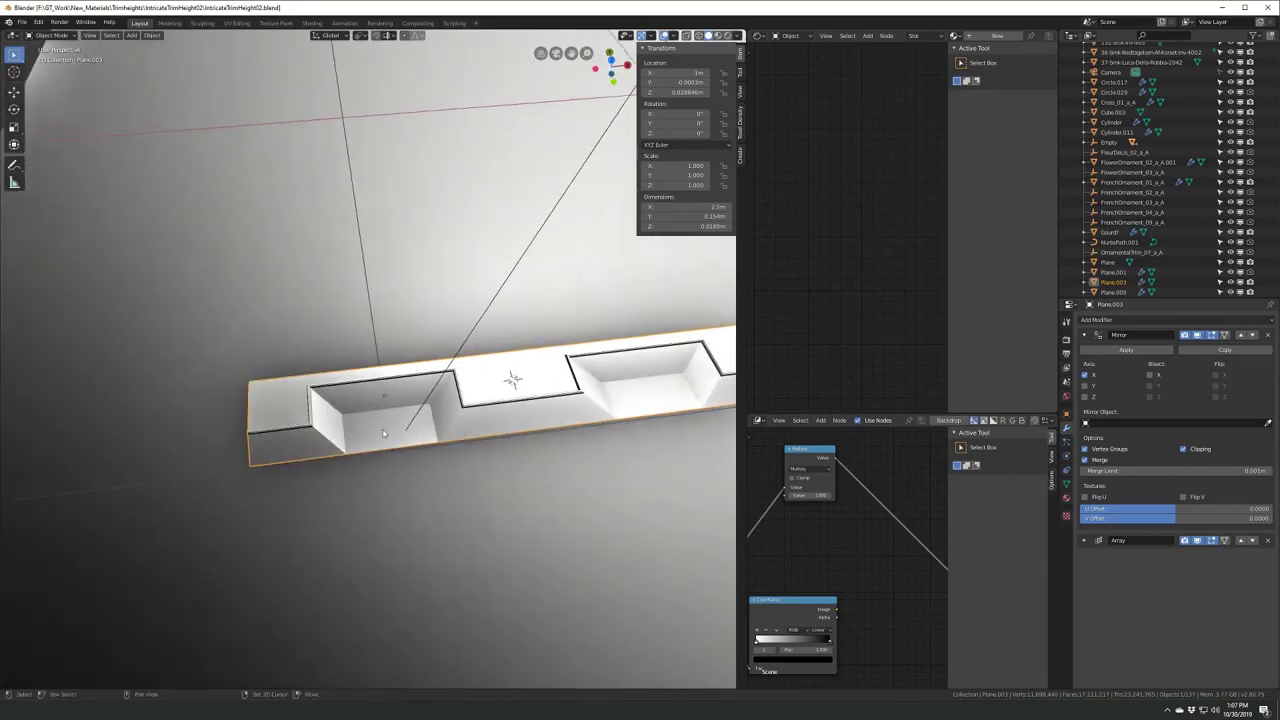
middle_click_drag(514, 377, 350, 423)
scroll(350, 423, "down", 4)
middle_click_drag(320, 486, 452, 462)
left_click(452, 462)
- Select the upper-right flourish ornament, then undo back to the trim strip selection
scroll(397, 422, "up", 3)
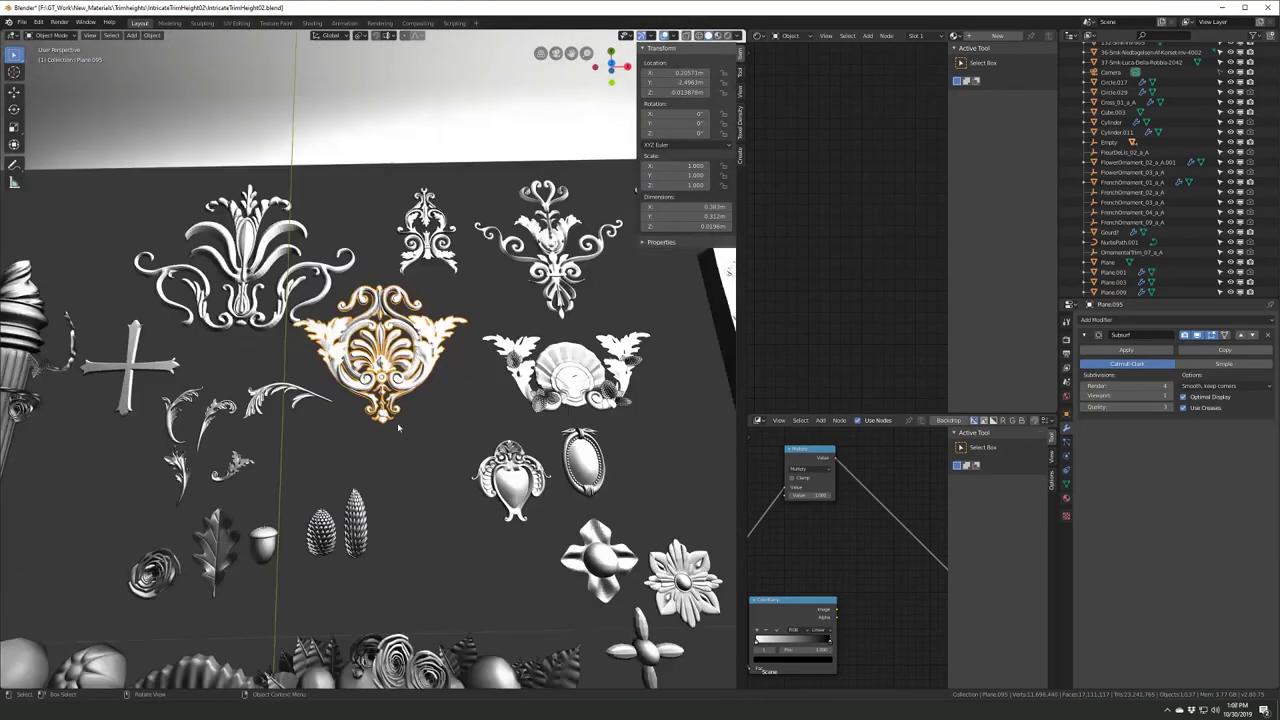
middle_click_drag(397, 422, 421, 311)
left_click(421, 311)
scroll(421, 311, "down", 4)
scroll(421, 311, "up", 5)
key("ctrl+z")
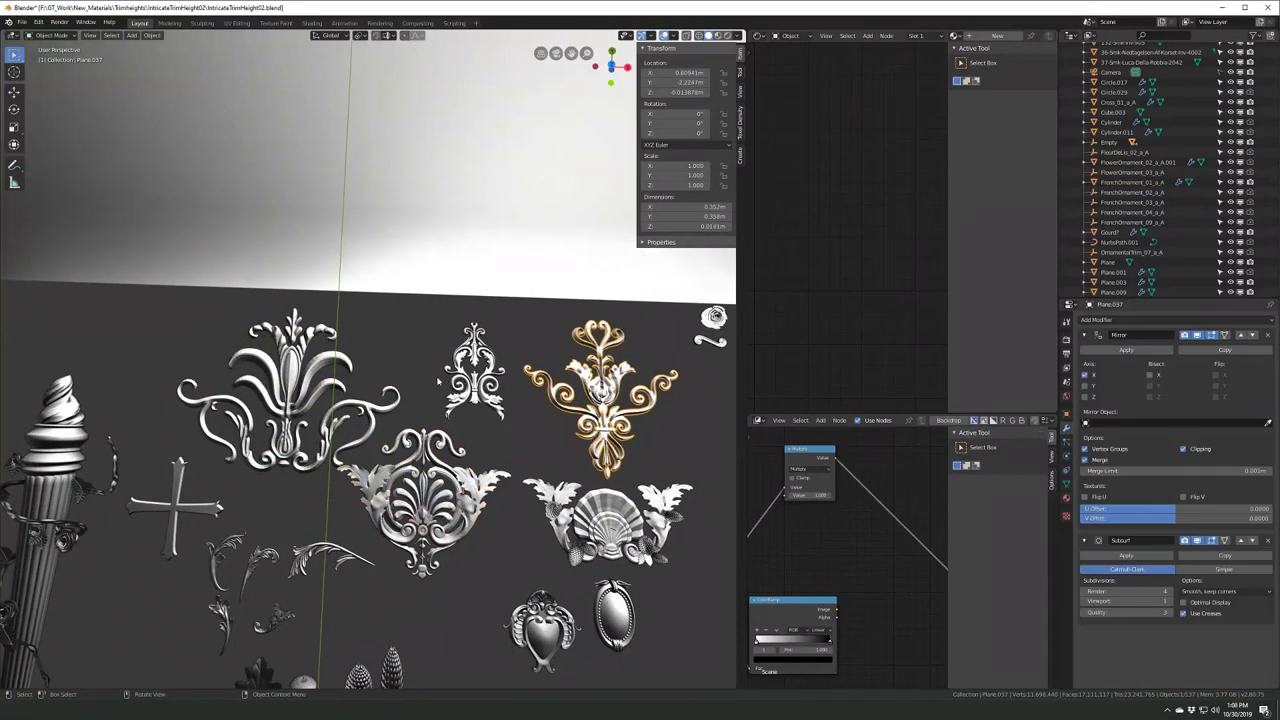
key("ctrl+z")
- Slide the trim strip's edge along Y and give it a rounded multi-segment bevel
key("Tab")
key("ctrl+s")
key("g")
key("y")
mouse_move(453, 353)
middle_mouse_down()
mouse_move(385, 417)
mouse_move(396, 470)
mouse_move(303, 415)
middle_mouse_up()
key("ctrl+b")
left_click(395, 478)
- Extrude the bevelled edge into a ramp and move it along a constrained axis
key("e")
left_click(303, 415)
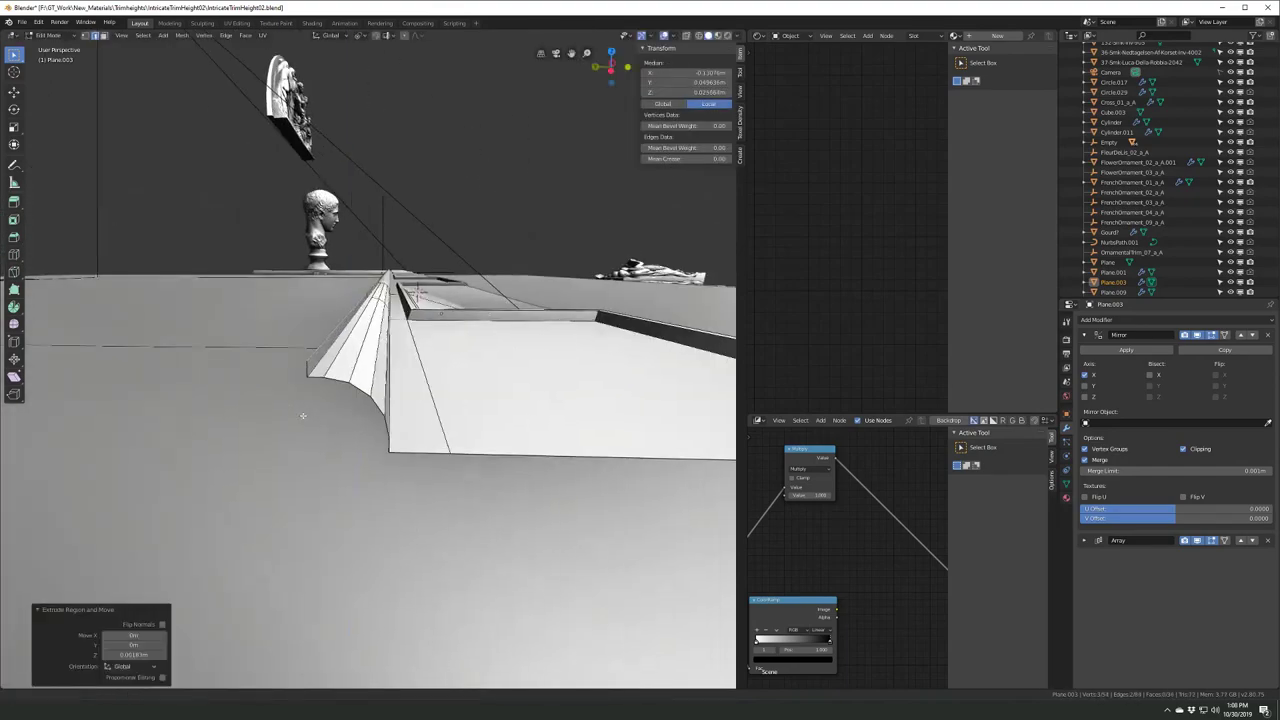
key("g")
key("shift+x")
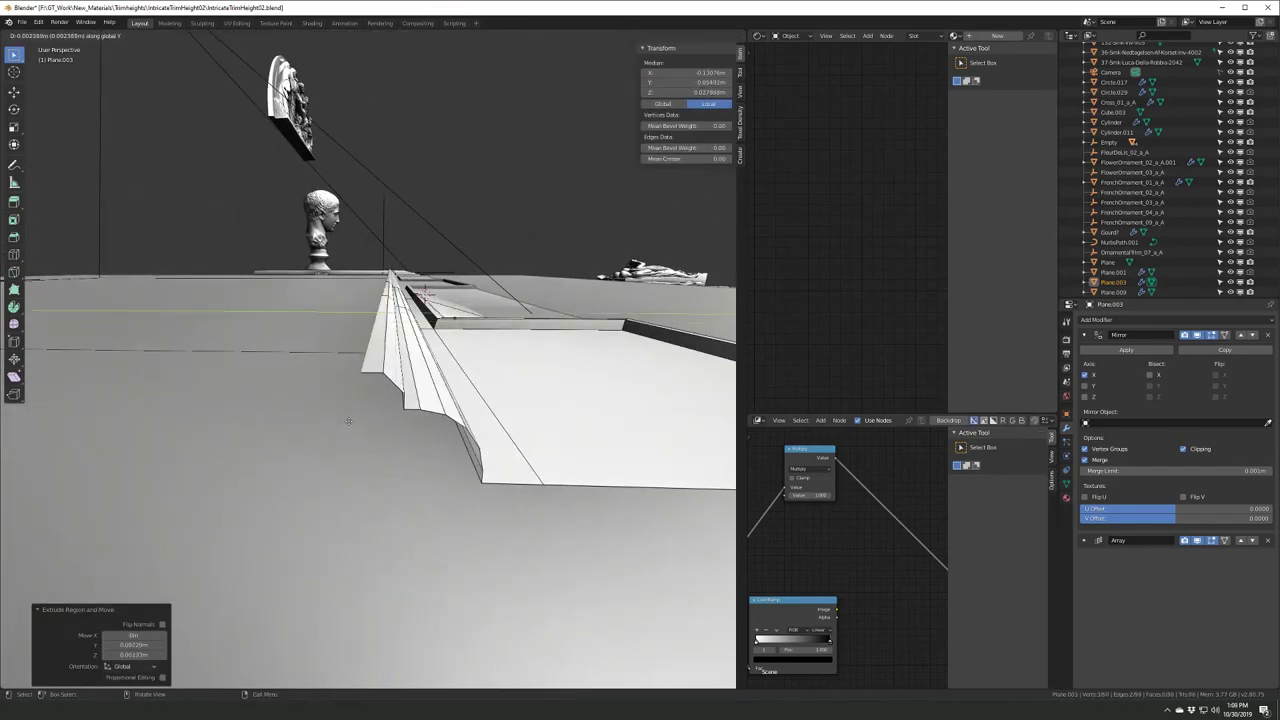
key("x")
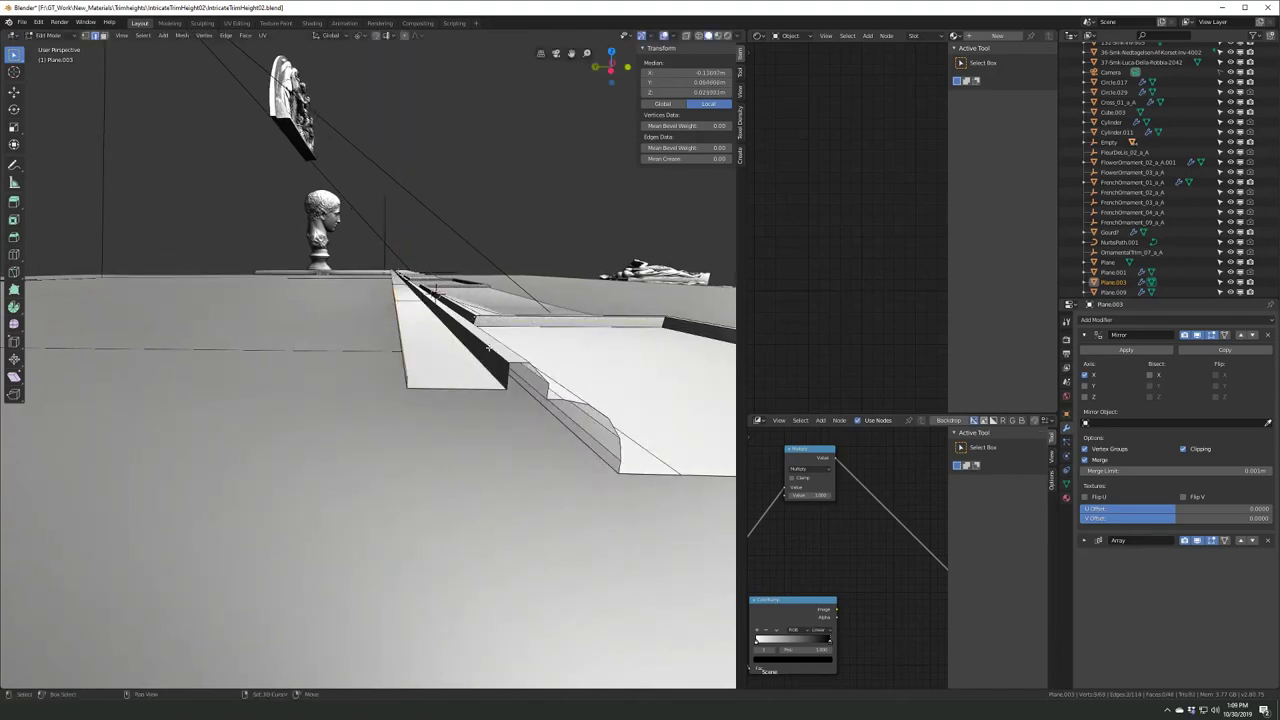
- Extrude another layer, move it in height, and return to Object Mode
key("e")
middle_click_drag(487, 348, 456, 402)
key("g")
key("shift+z")
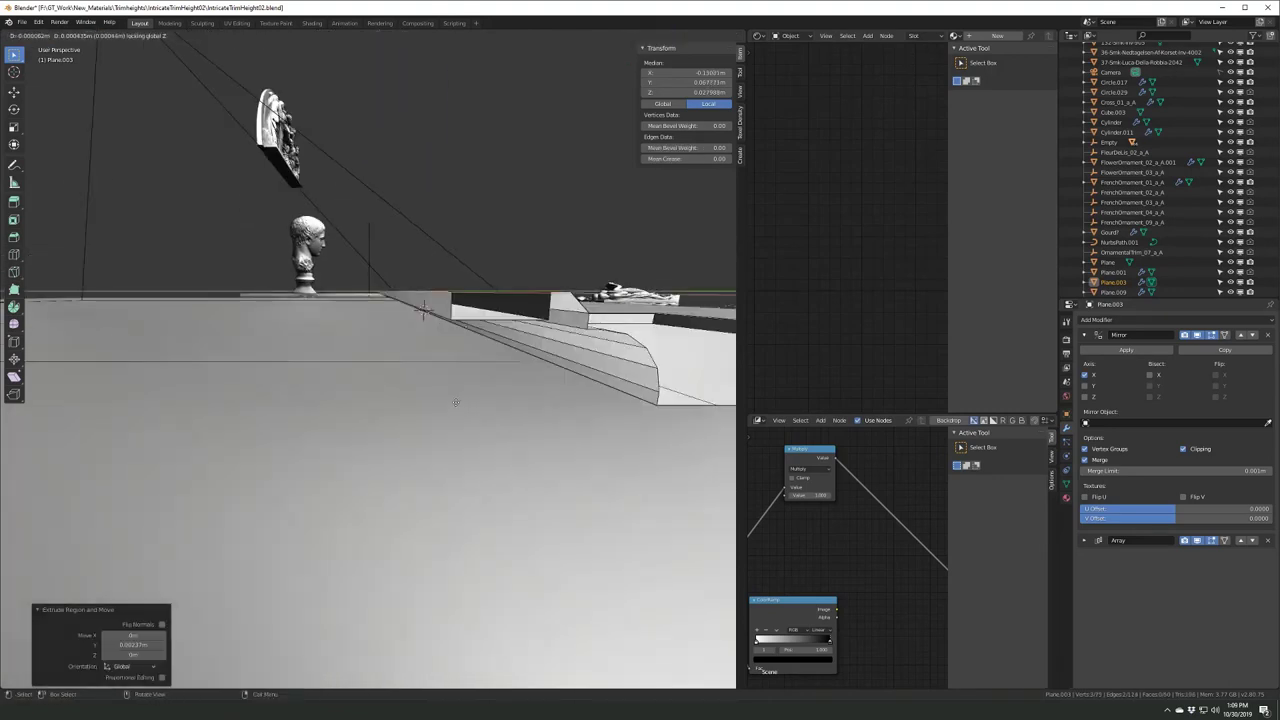
key("Tab")
mouse_move(317, 260)
middle_mouse_down()
mouse_move(364, 343)
mouse_move(363, 374)
mouse_move(353, 273)
middle_mouse_up()
scroll(364, 343, "down", 4)
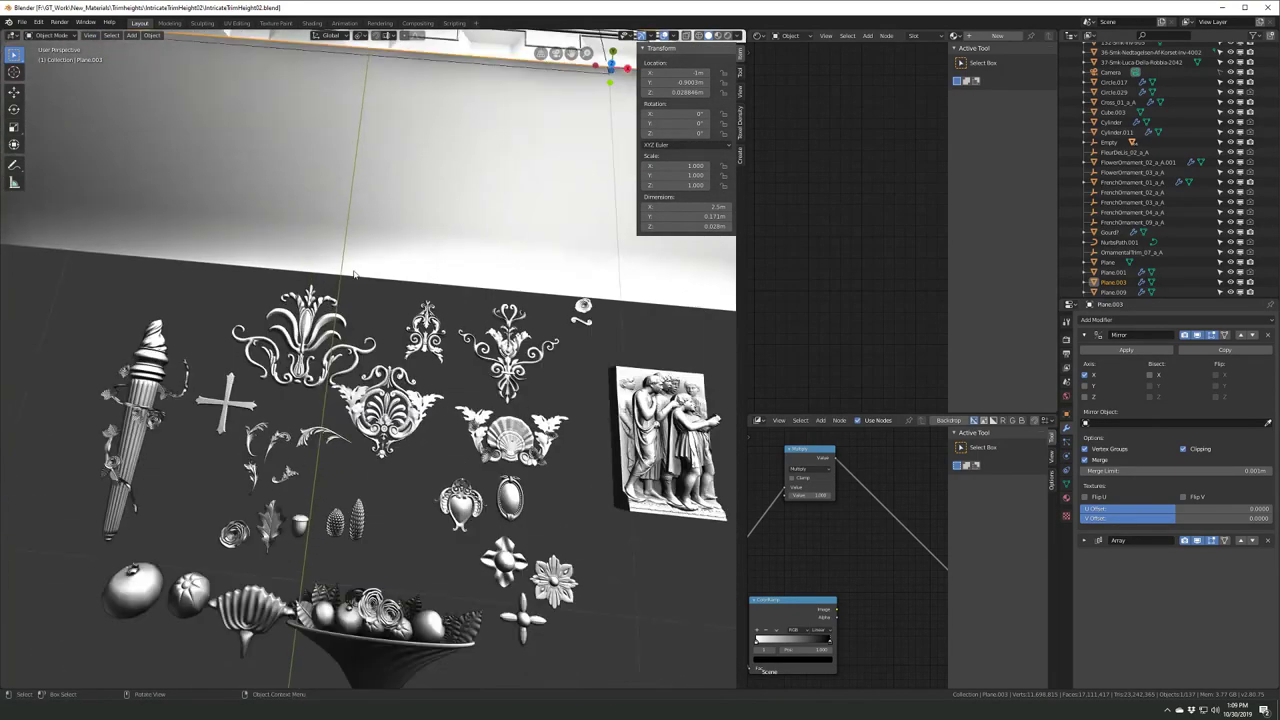
- Frame the heart ornament, then select the trim strip and save the file
middle_click_drag(183, 305, 175, 295)
scroll(233, 320, "down", 3)
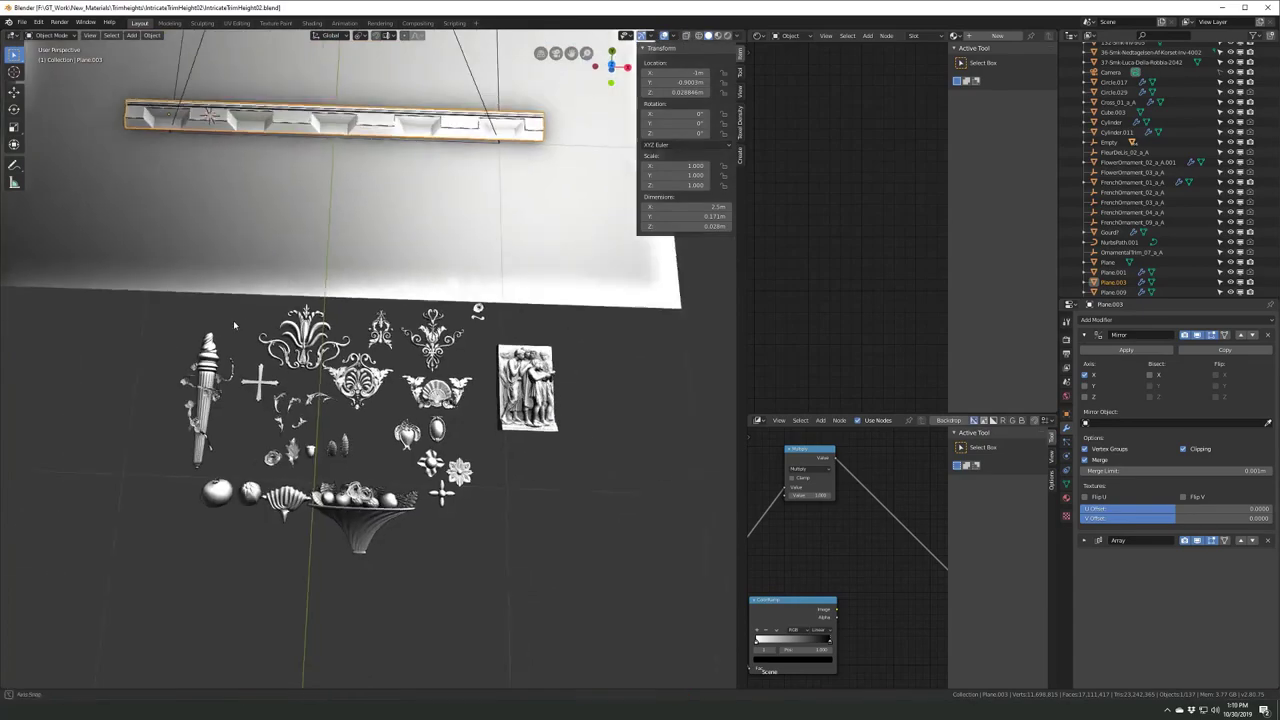
left_click(425, 450)
key("KP_Decimal")
scroll(425, 290, "down", 5)
mouse_move(373, 330)
middle_mouse_down()
mouse_move(380, 300)
mouse_move(370, 350)
mouse_move(429, 348)
mouse_move(349, 363)
mouse_move(358, 396)
mouse_move(410, 373)
mouse_move(380, 360)
mouse_move(304, 395)
mouse_move(330, 360)
mouse_move(310, 380)
mouse_move(360, 340)
mouse_move(389, 423)
mouse_move(330, 470)
middle_mouse_up()
scroll(380, 300, "down", 4)
scroll(373, 363, "up", 4)
left_click(373, 363)
key("ctrl+s")
- In top view, move the scallop shell ornament Plane.624 and clear its parent
scroll(400, 350, "up", 5)
scroll(400, 350, "down", 5)
key("KP_7")
scroll(358, 396, "up", 4)
key("ctrl+s")
key("Tab")
key("Tab")
scroll(304, 390, "down", 8)
key("shift+d")
left_click(411, 348)
scroll(389, 423, "up", 5)
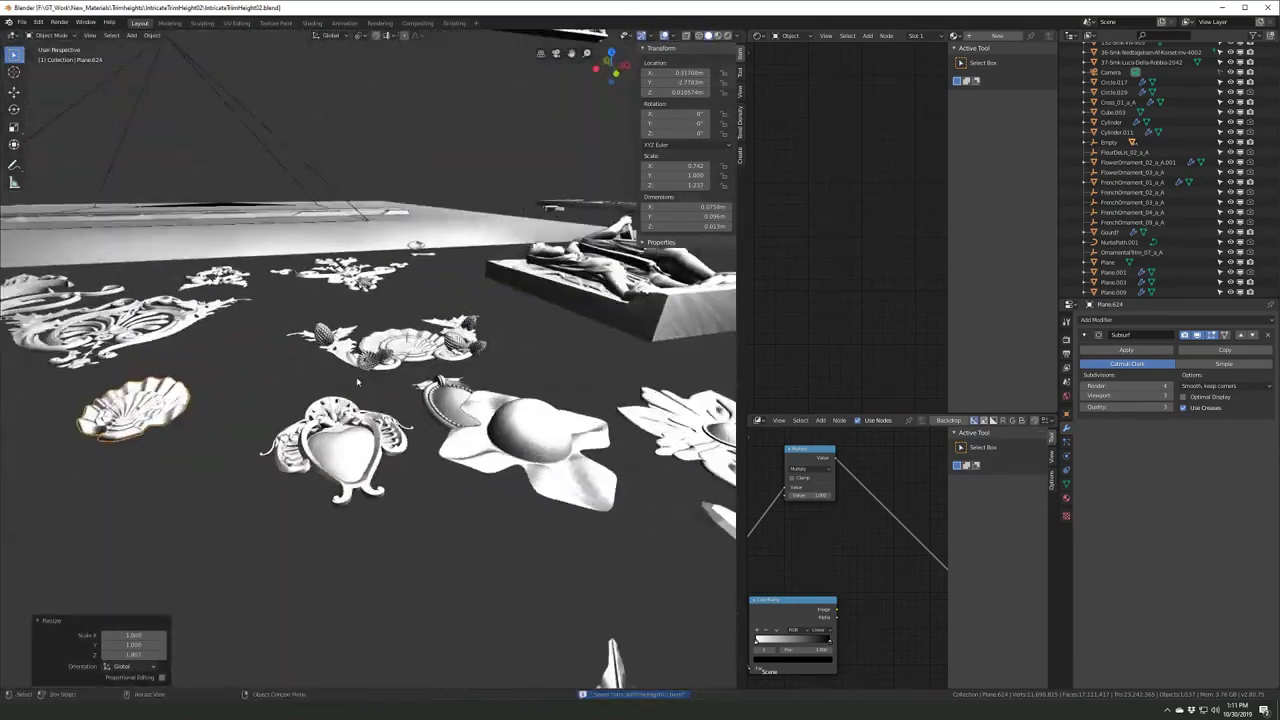
- Snap the scallop shell to the cursor in the trim strip's first recess
key("KP_7")
key("ctrl+s")
key("g")
key("KP_Decimal")
key("Tab")
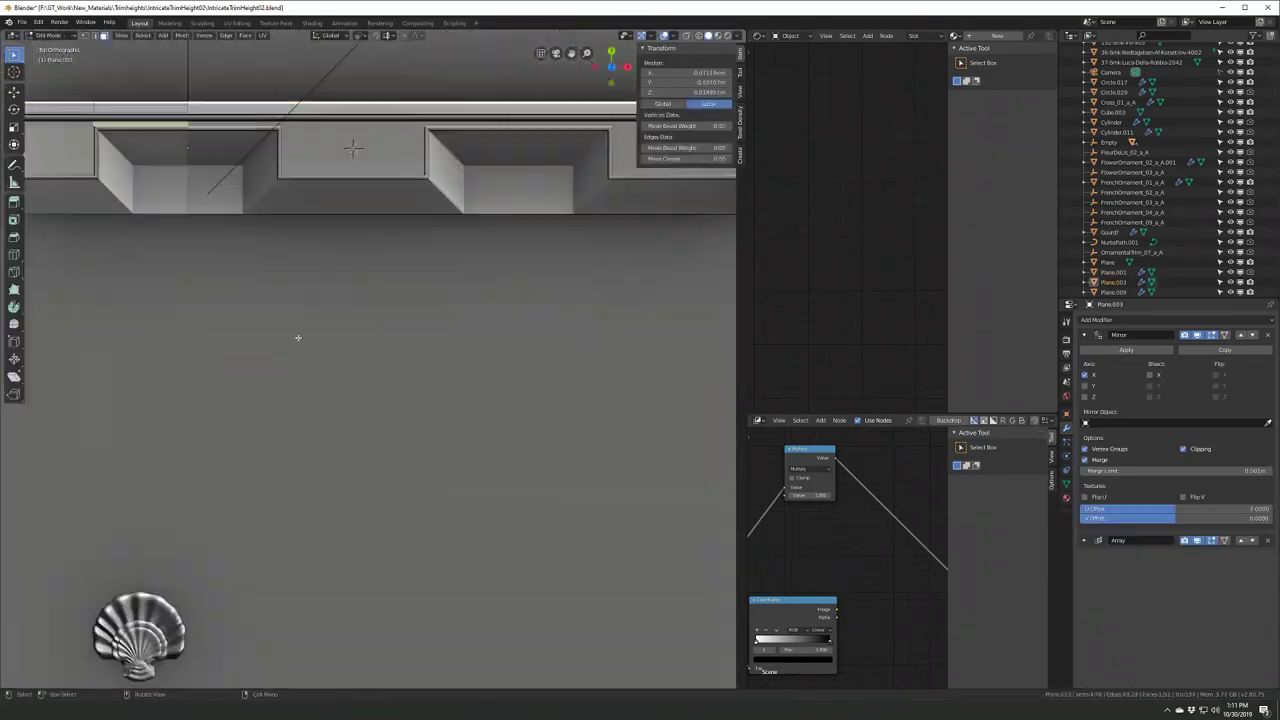
key("shift+s")
left_click(323, 431)
key("KP_Decimal")
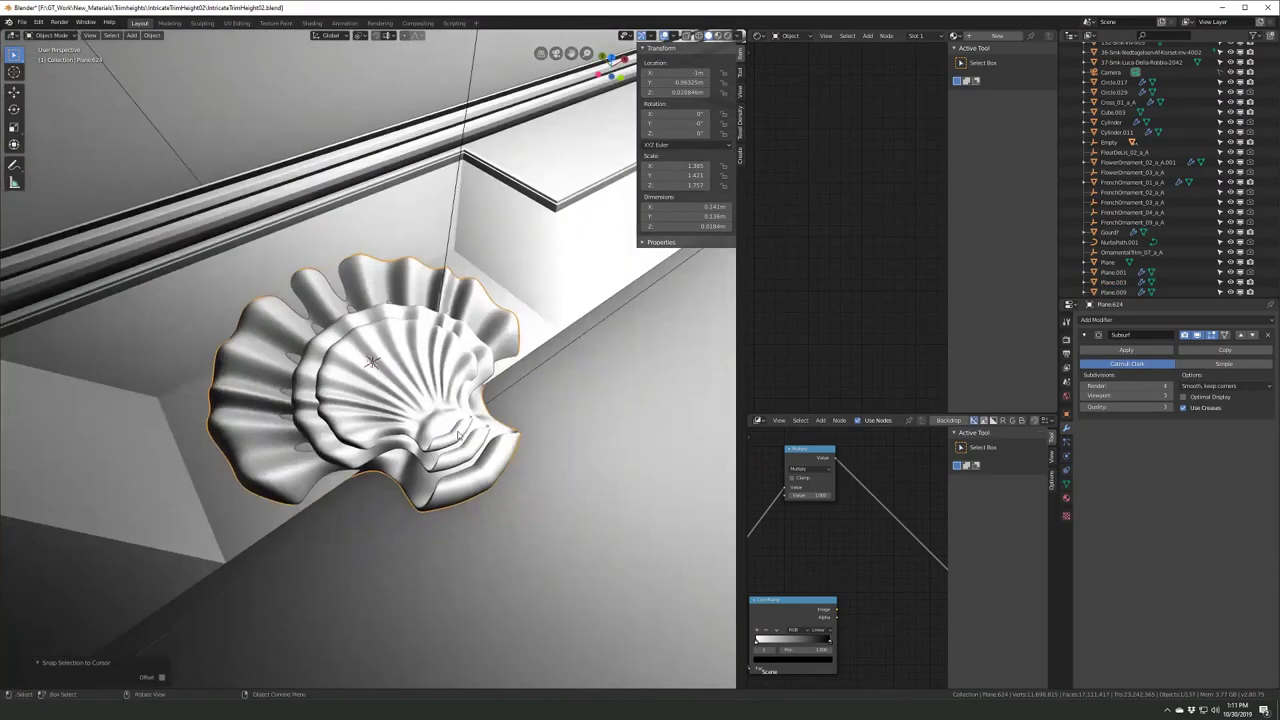
mouse_move(458, 433)
middle_mouse_down()
mouse_move(320, 400)
mouse_move(462, 435)
middle_mouse_up()
- Narrow the shell along Y, lift it on Z and tilt it 8.85° about X
key("s")
key("y")
key("g")
key("z")
left_click(305, 390)
key("r")
key("x")
left_click(420, 420)
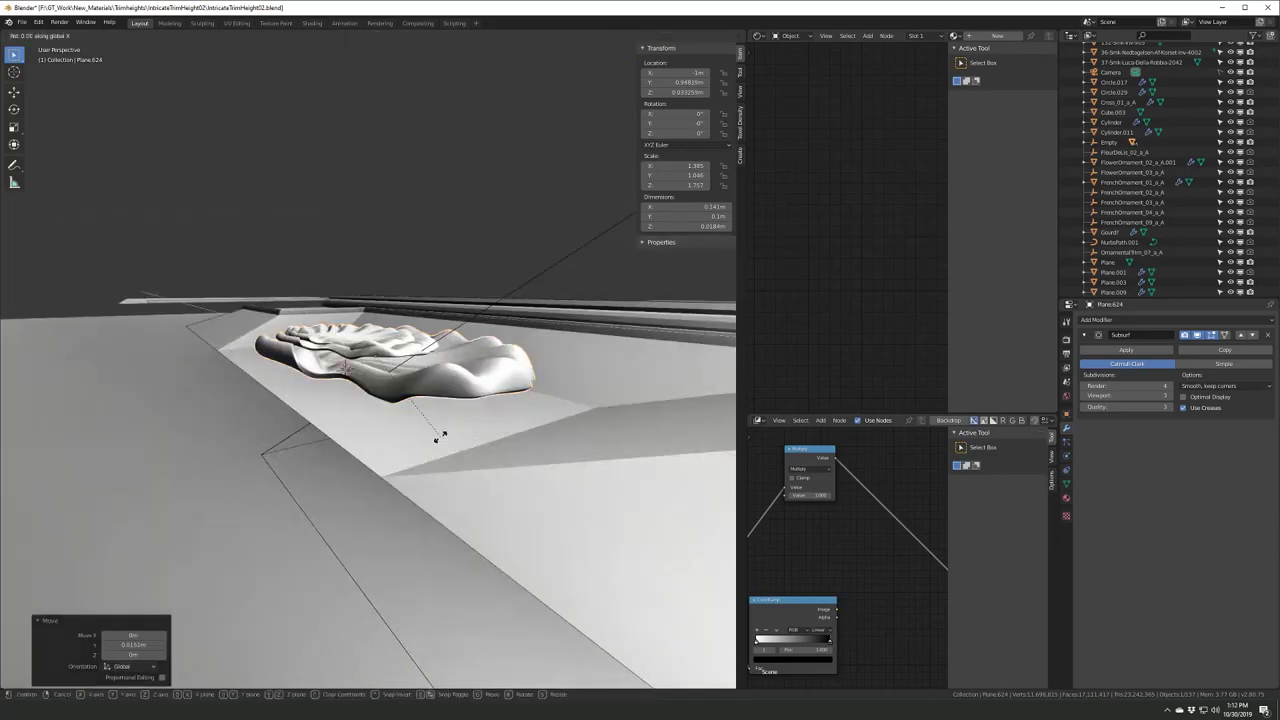
- Nudge the shell into final position, rescale it slightly, and save the file
key("g")
left_click(462, 435)
key("s")
left_click(455, 440)
key("KP_7")
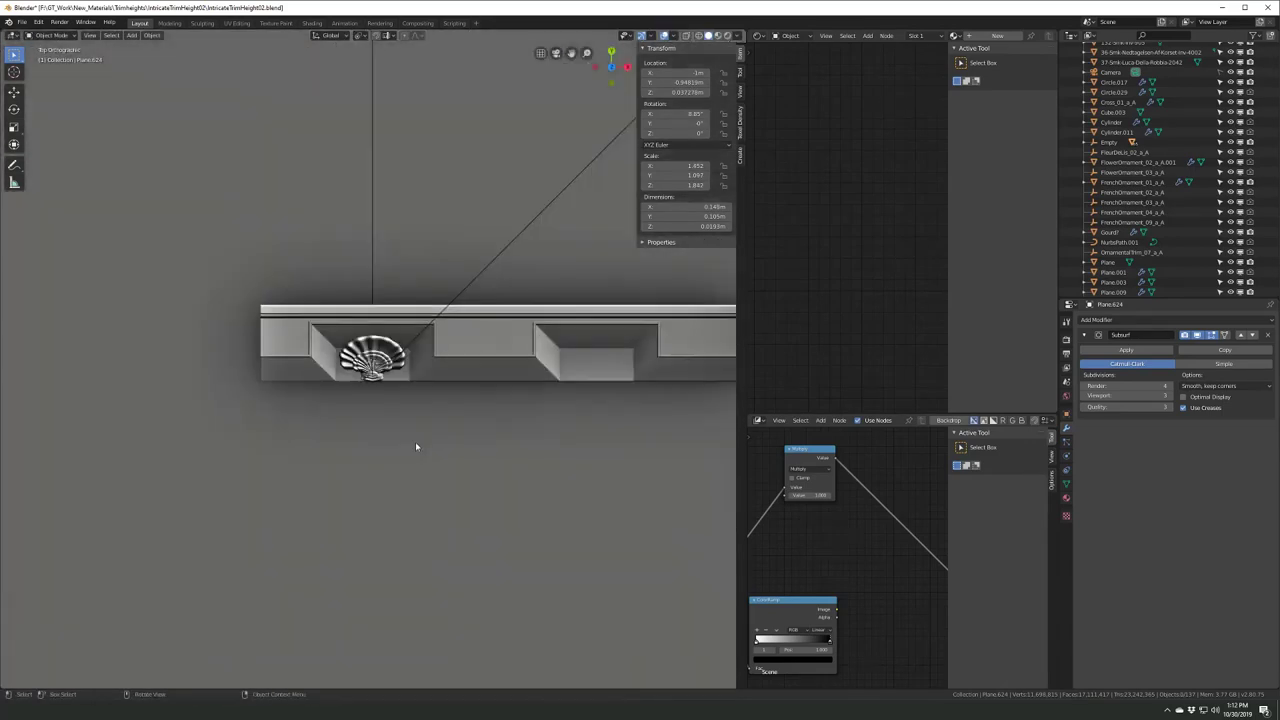
scroll(415, 441, "up", 3)
key("ctrl+s")
- Select the trim strip and enter its mesh to view the recess
scroll(416, 444, "down", 2)
left_click(416, 400)
key("Tab")
middle_click_drag(416, 400, 540, 349)
- Slide an edge loop along the trim strip, leave Edit Mode and save
key("g")
key("g")
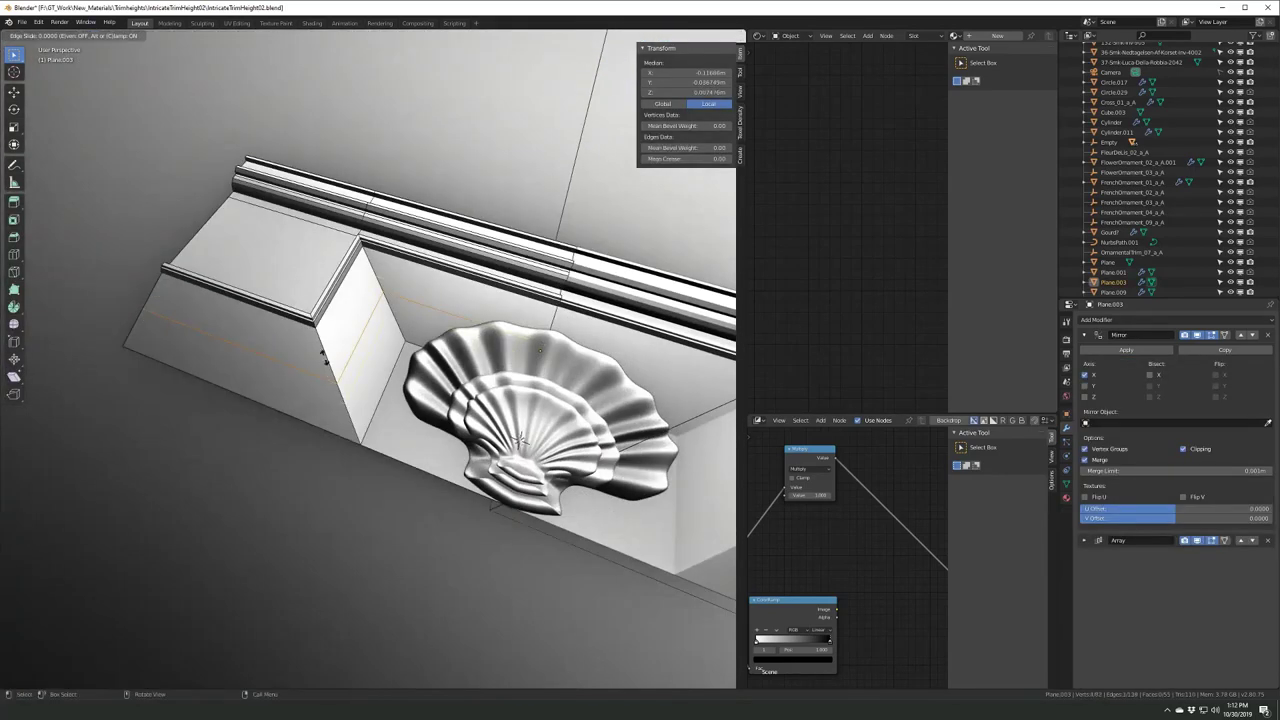
mouse_move(379, 473)
middle_mouse_down()
mouse_move(352, 434)
mouse_move(444, 416)
middle_mouse_up()
key("Tab")
key("ctrl+s")
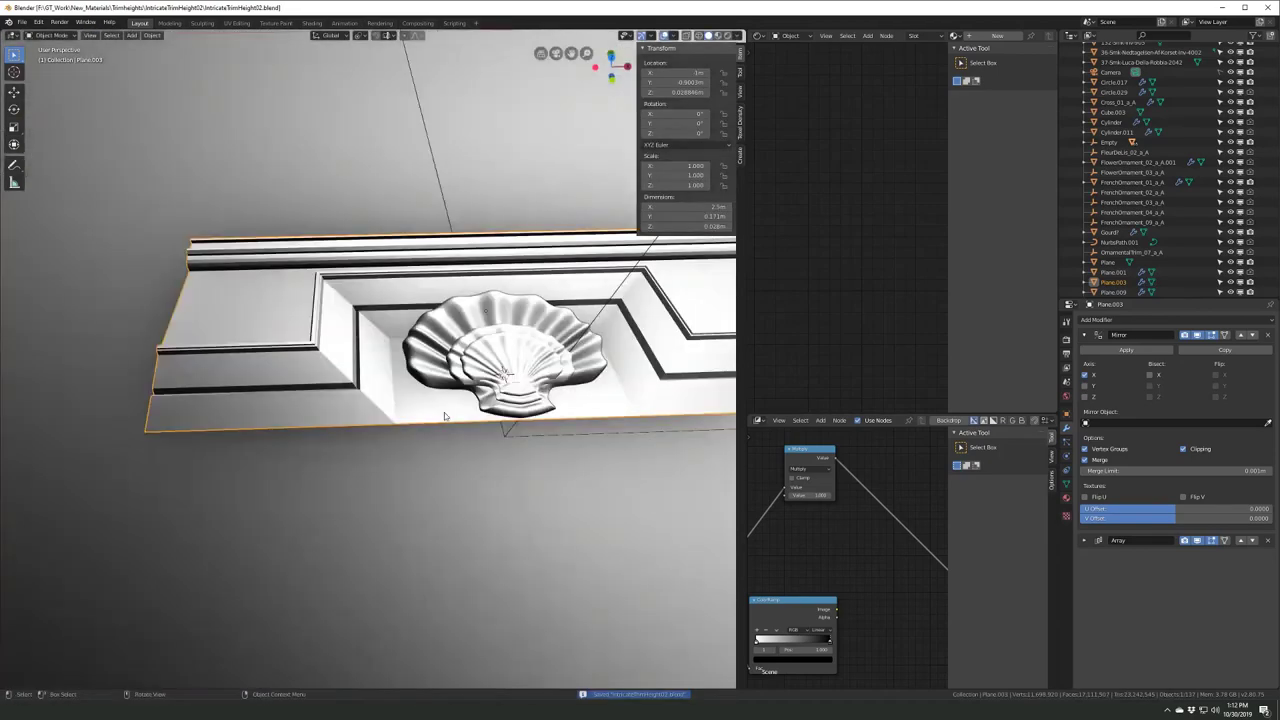
scroll(448, 405, "down", 2)
- Apply rotation and scale to the shell ornament Plane.624
left_click(443, 370)
key("ctrl+a")
left_click(393, 375)
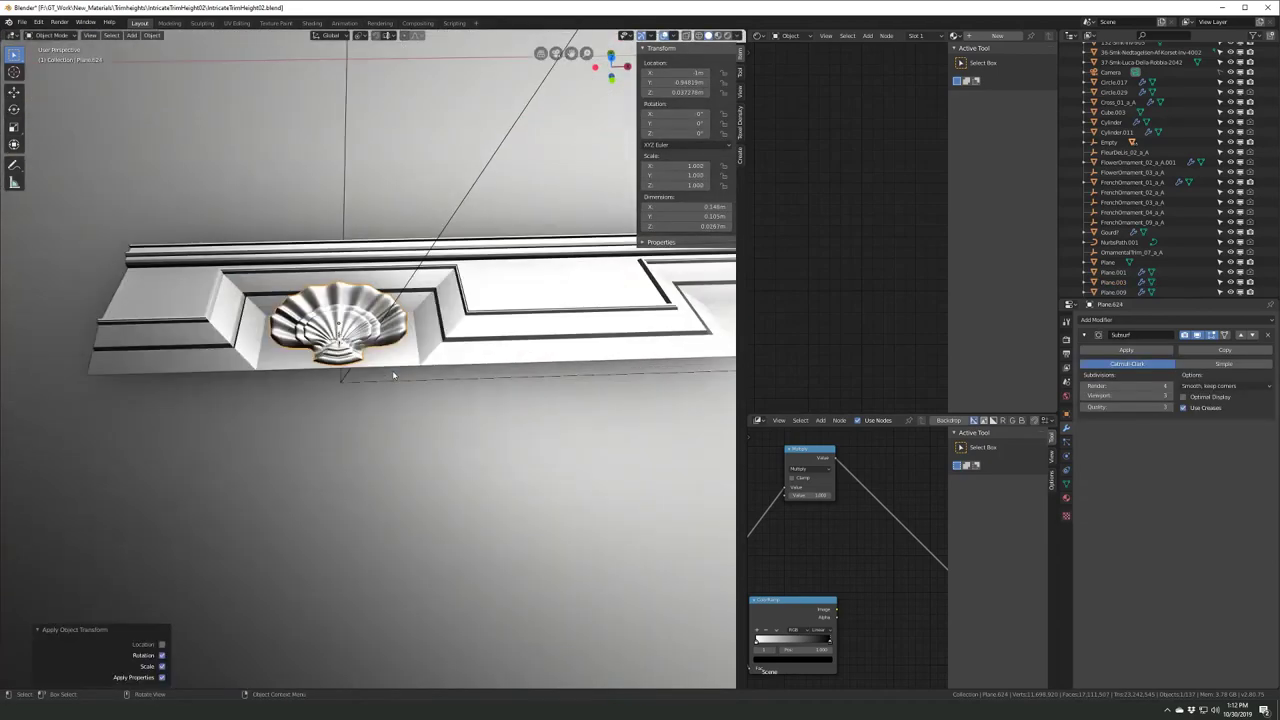
mouse_move(393, 375)
middle_mouse_down()
mouse_move(455, 418)
mouse_move(379, 458)
middle_mouse_up()
scroll(455, 418, "down", 2)
scroll(455, 418, "up", 4)
- Add an Array modifier repeating the shell into every trim panel at 0.5 m spacing
key("ctrl+s")
scroll(384, 448, "up", 2)
scroll(379, 460, "up", 3)
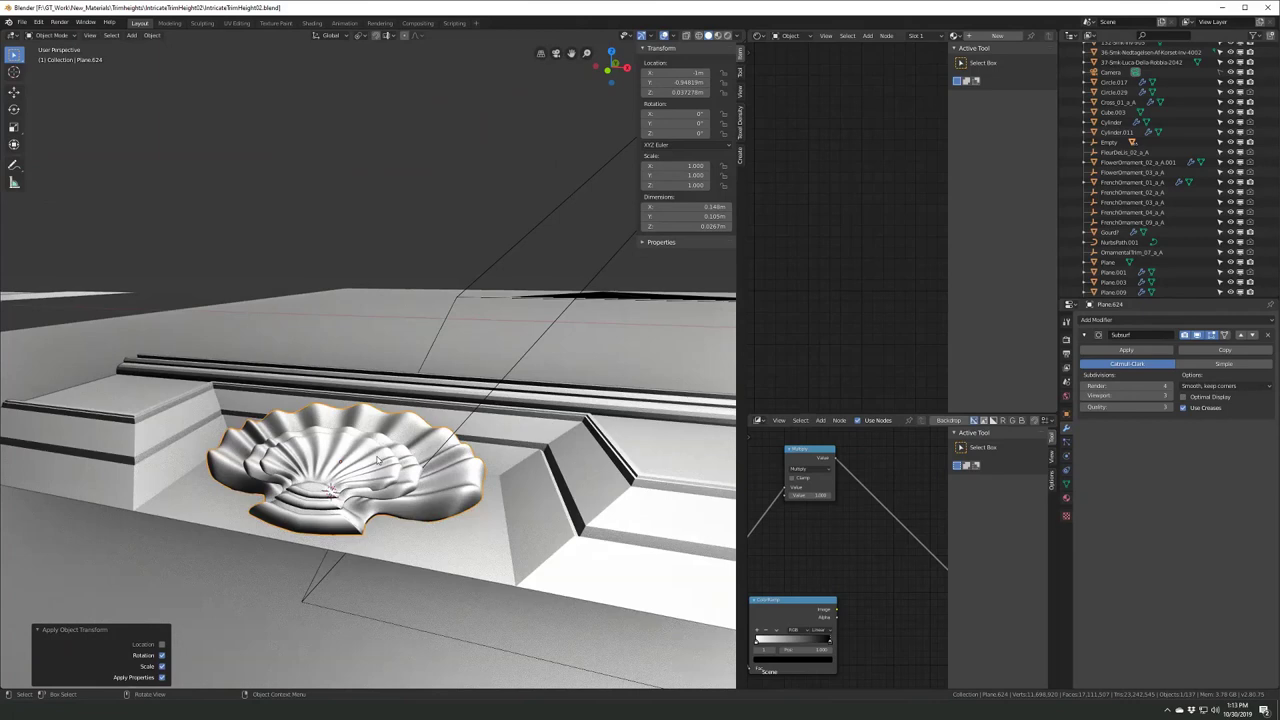
scroll(378, 458, "down", 3)
scroll(378, 458, "down", 4)
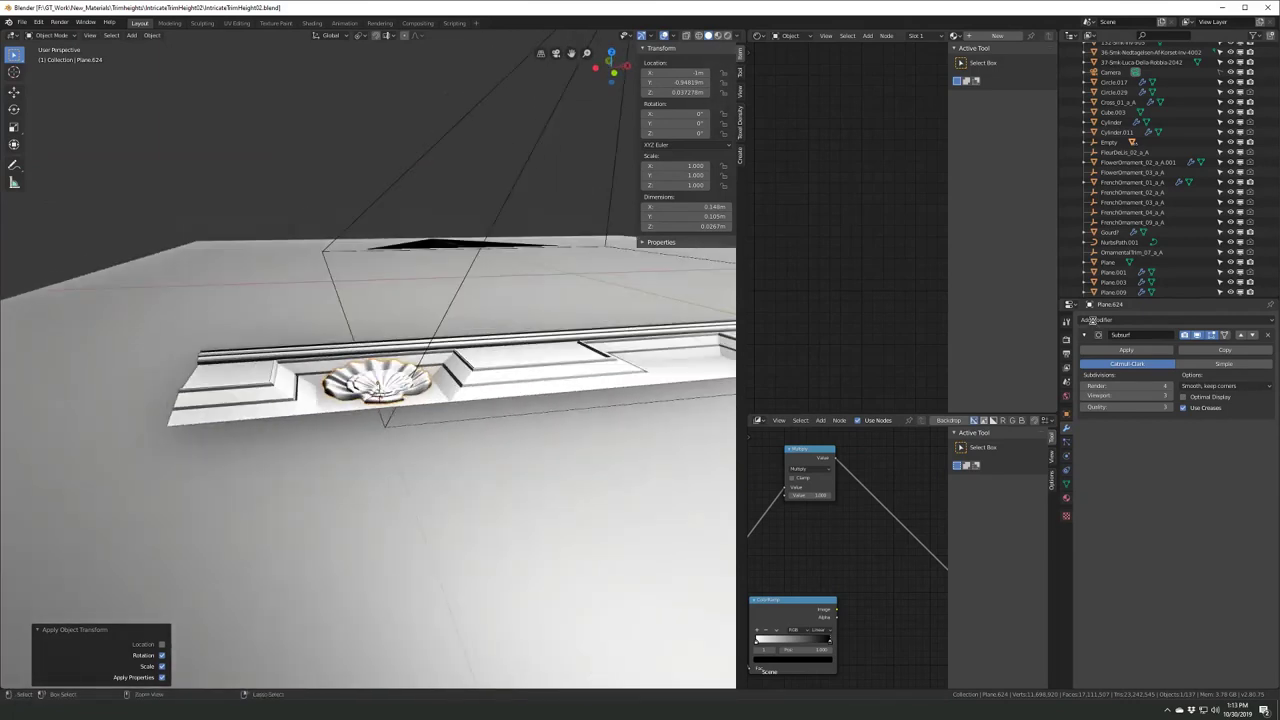
key("ctrl+s")
left_click(1096, 319)
left_click(1078, 346)
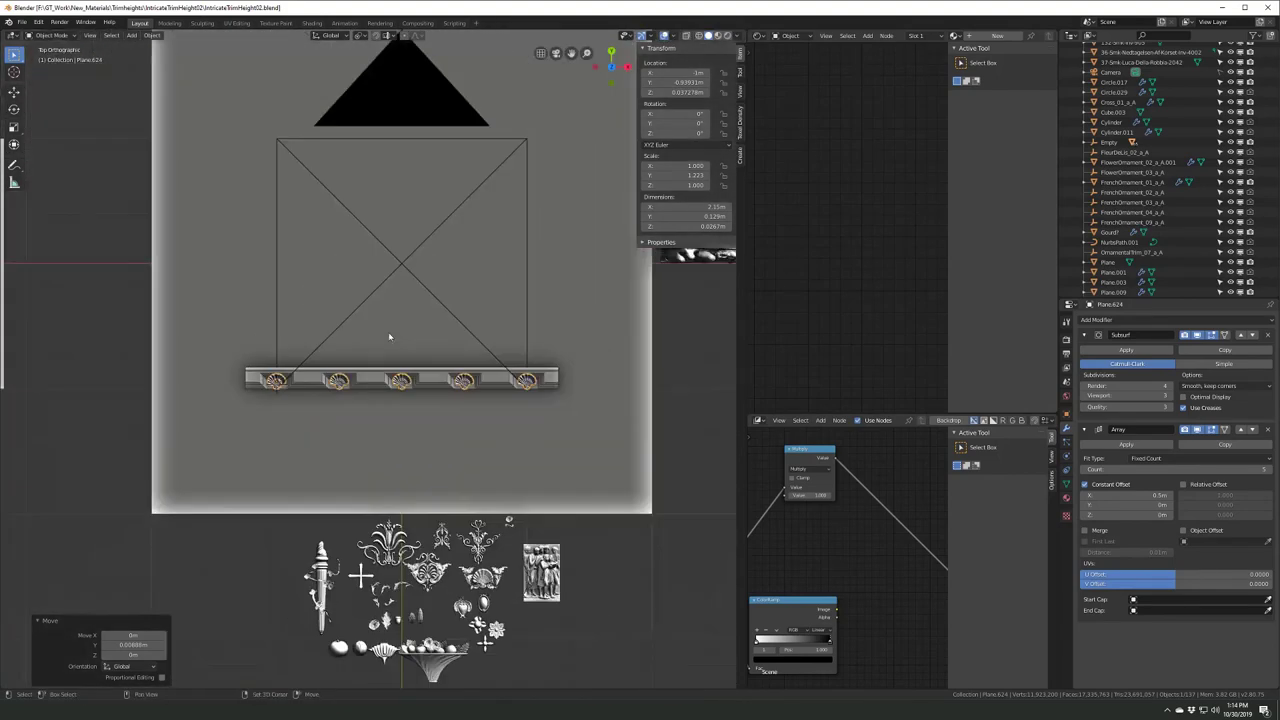
- Add a new plane, Plane.007, and enter its Edit Mode
key("shift+a")
left_click(410, 306)
mouse_move(397, 388)
middle_mouse_down()
mouse_move(371, 423)
mouse_move(360, 349)
middle_mouse_up()
key("Tab")
- Squash the plane into a thin strip along X and place it above the shell trim
key("s")
key("x")
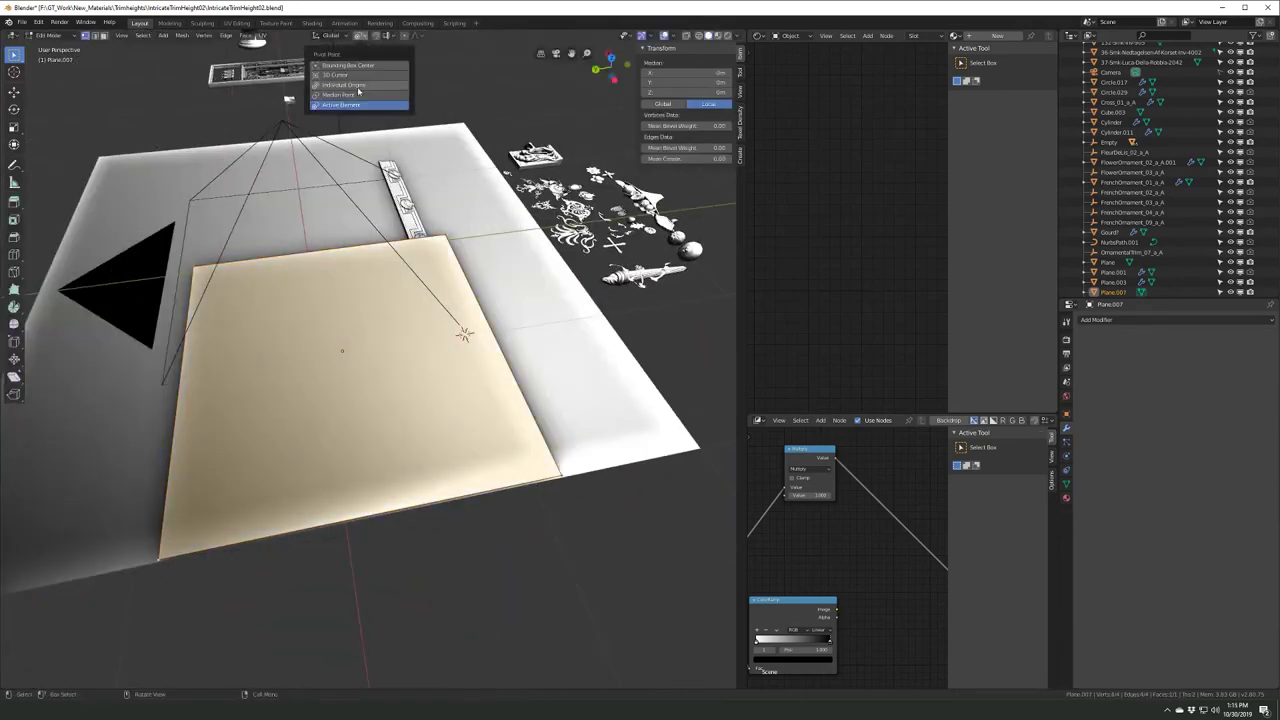
left_click(373, 392)
key("KP_7")
scroll(373, 392, "up", 3)
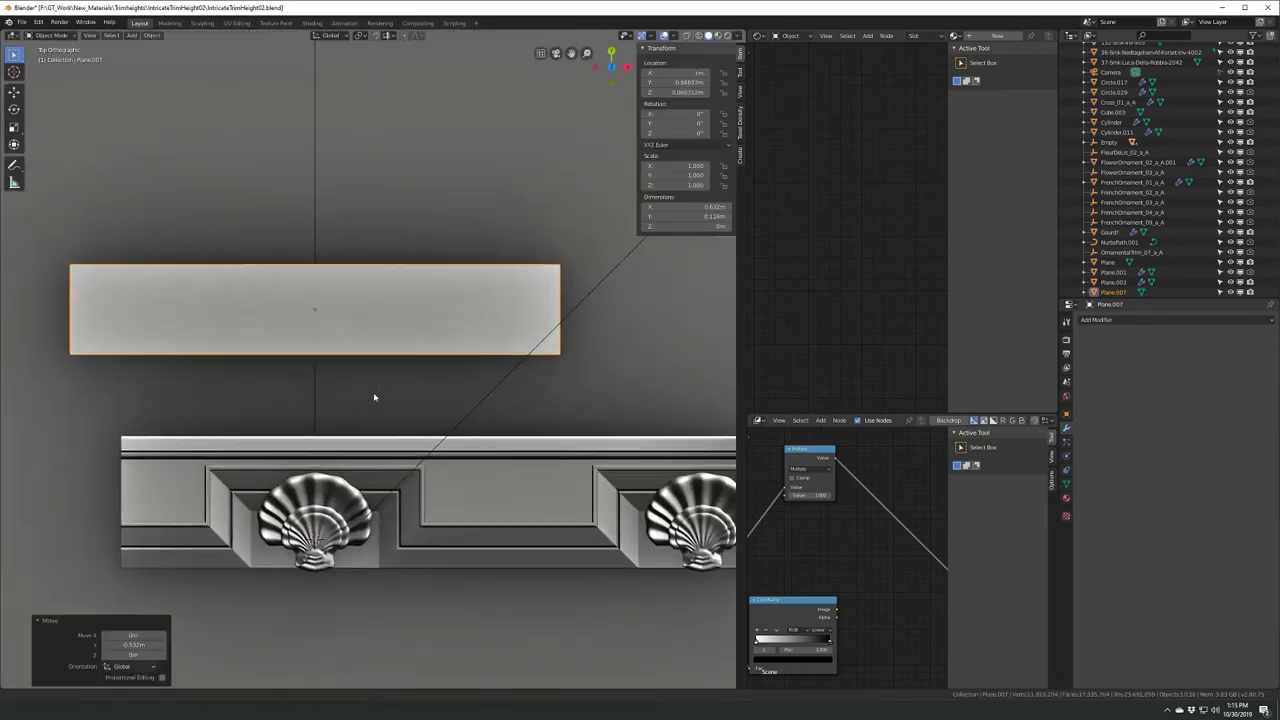
key("alt+a")
middle_click_drag(531, 370, 337, 439, "shift")
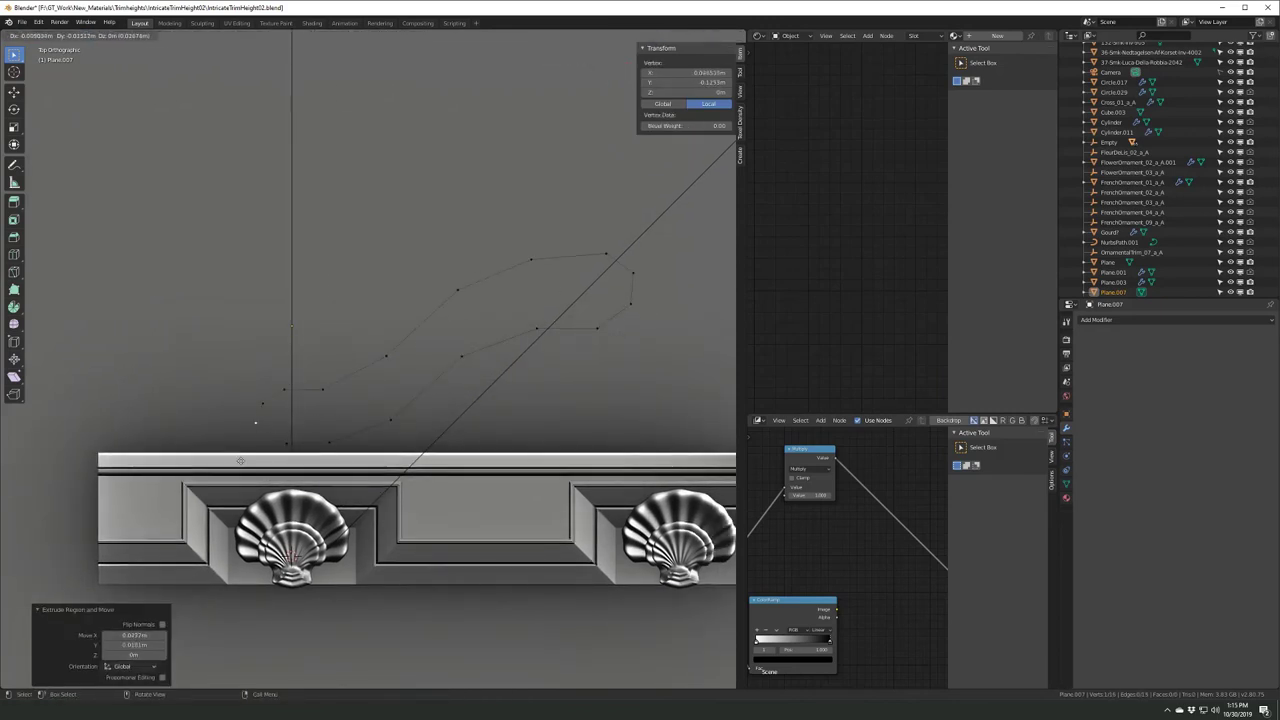
- Fill the scroll outline with a face, inset a border, and add level-2 Subdivision
key("f")
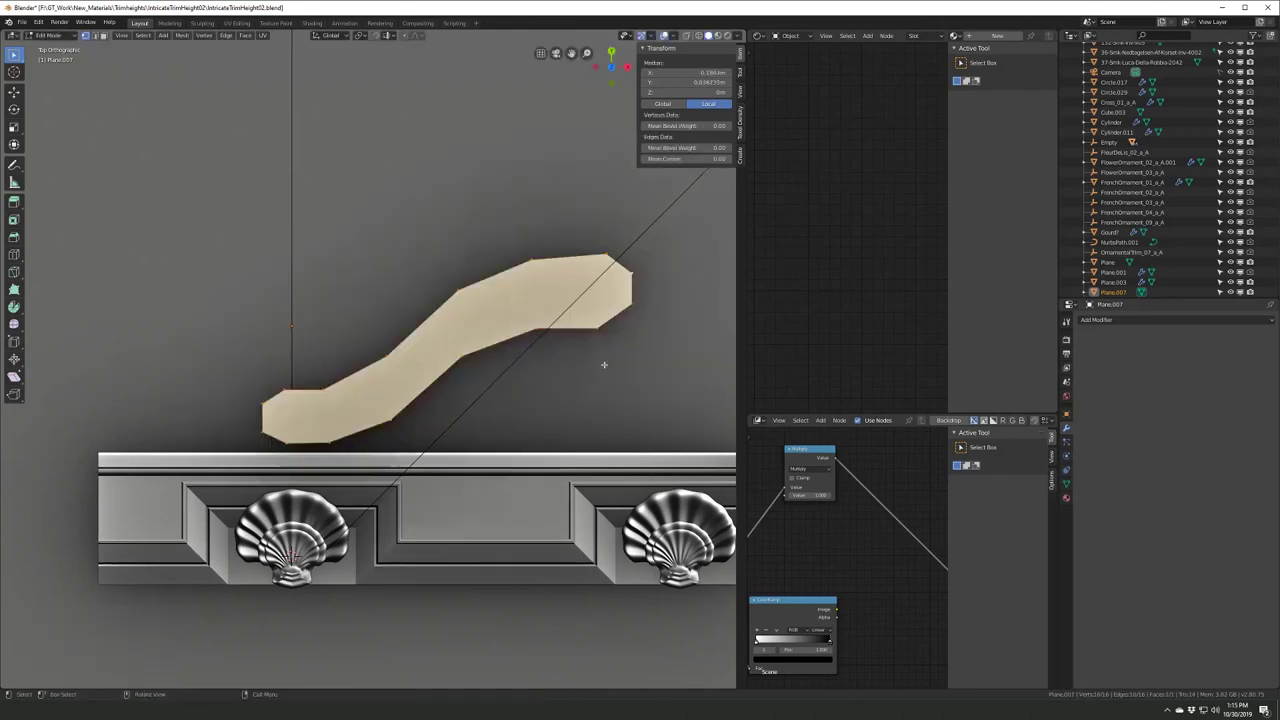
key("i")
left_click(600, 363)
scroll(450, 420, "up", 5)
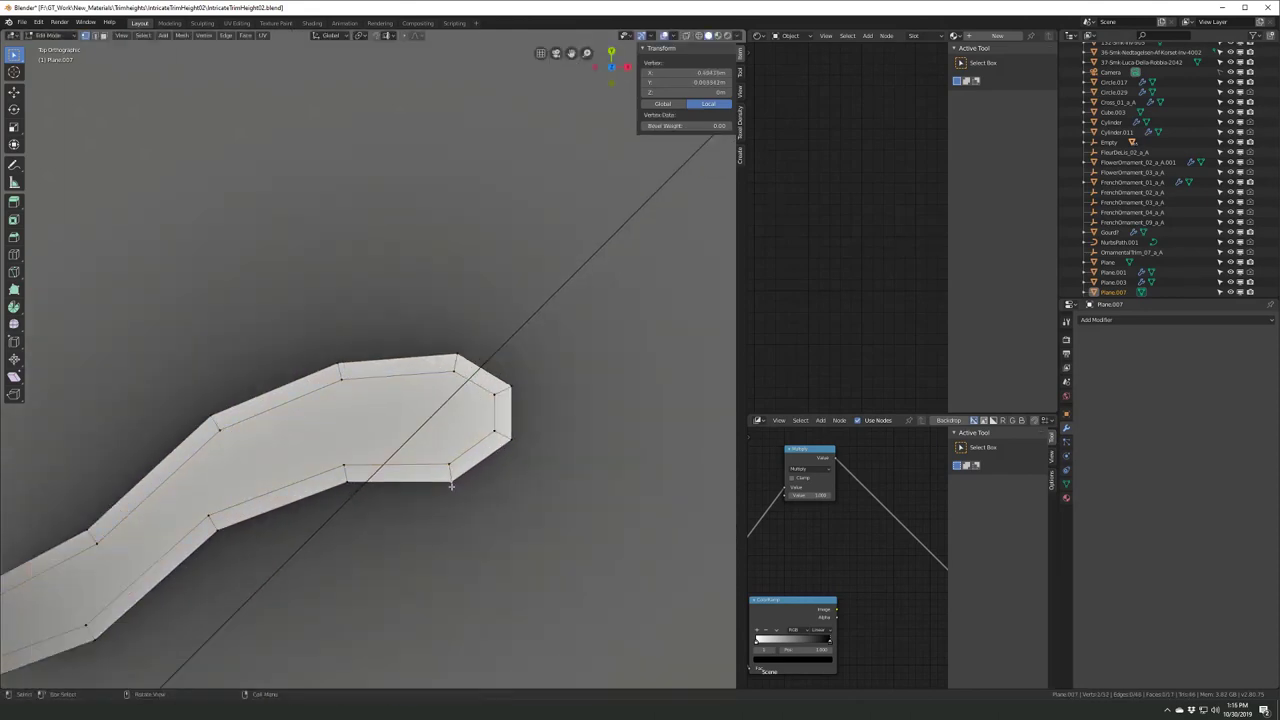
key("ctrl+2")
key("Tab")
scroll(443, 500, "down", 3)
scroll(420, 420, "up", 3)
key("ctrl+r")
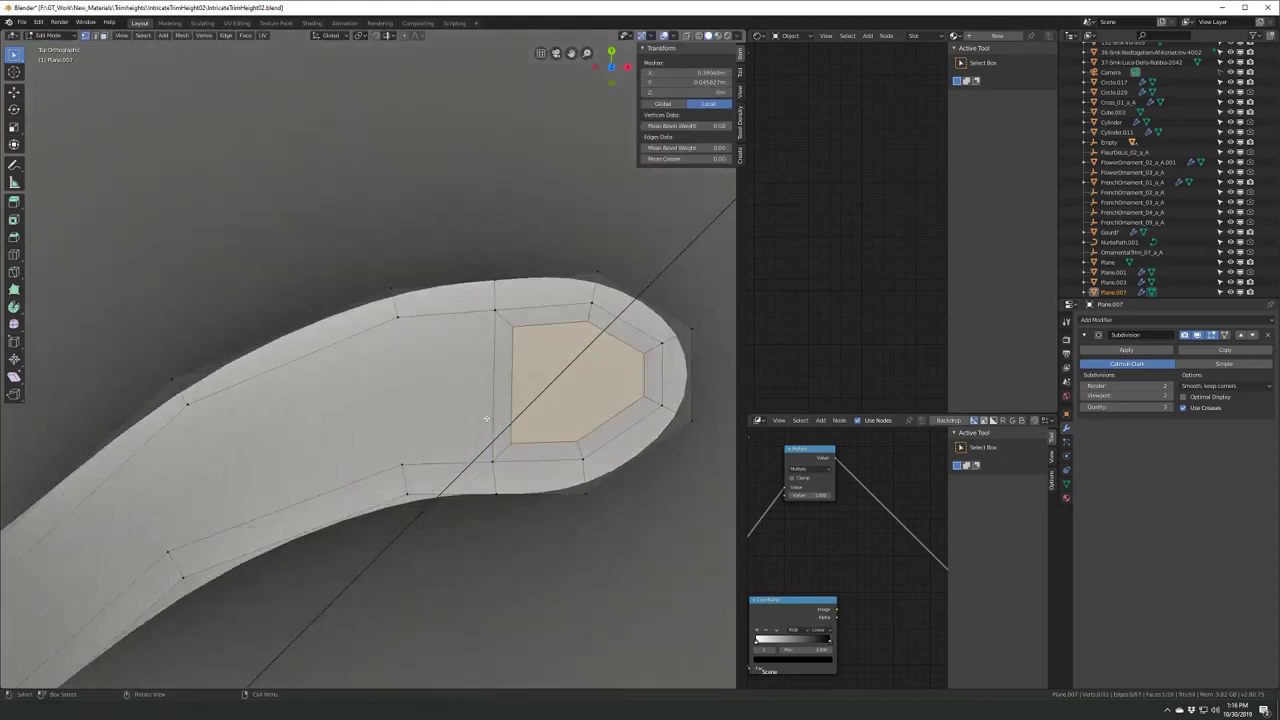
- Knife-cut the scroll's round end and delete the cut face to leave a circular hole
key("x")
middle_click_drag(444, 567, 407, 445, "shift")
scroll(407, 445, "up", 1)
key("k")
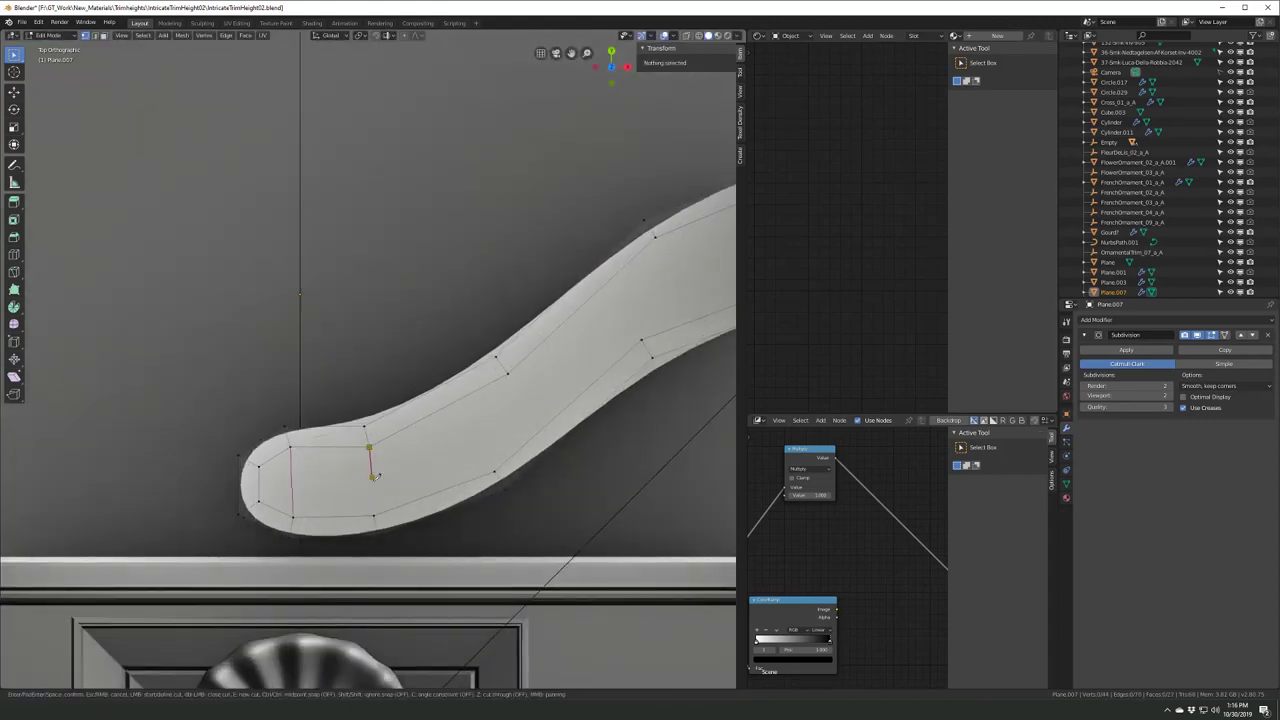
key("Return")
scroll(392, 488, "down", 2)
key("x")
- Add a loop cut across the shape and fill the area around the hole with faces
left_click(290, 478)
middle_click_drag(290, 478, 143, 390, "shift")
key("ctrl+r")
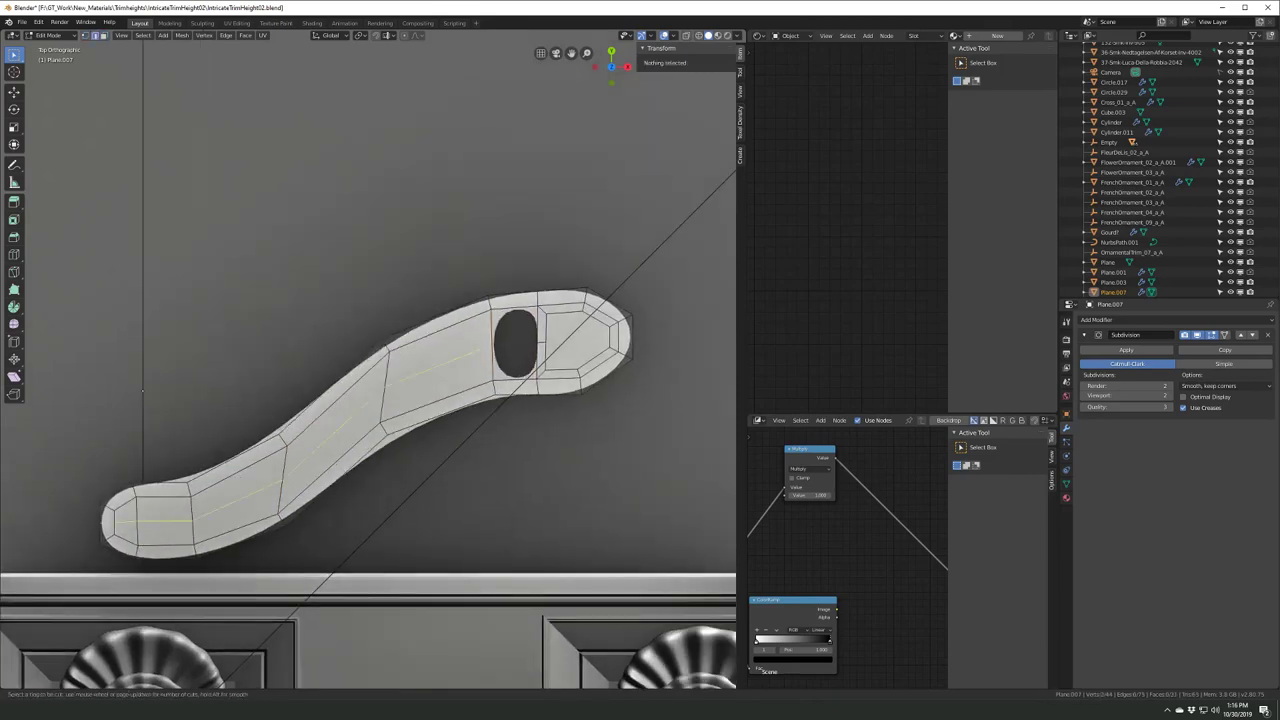
scroll(523, 402, "up", 2)
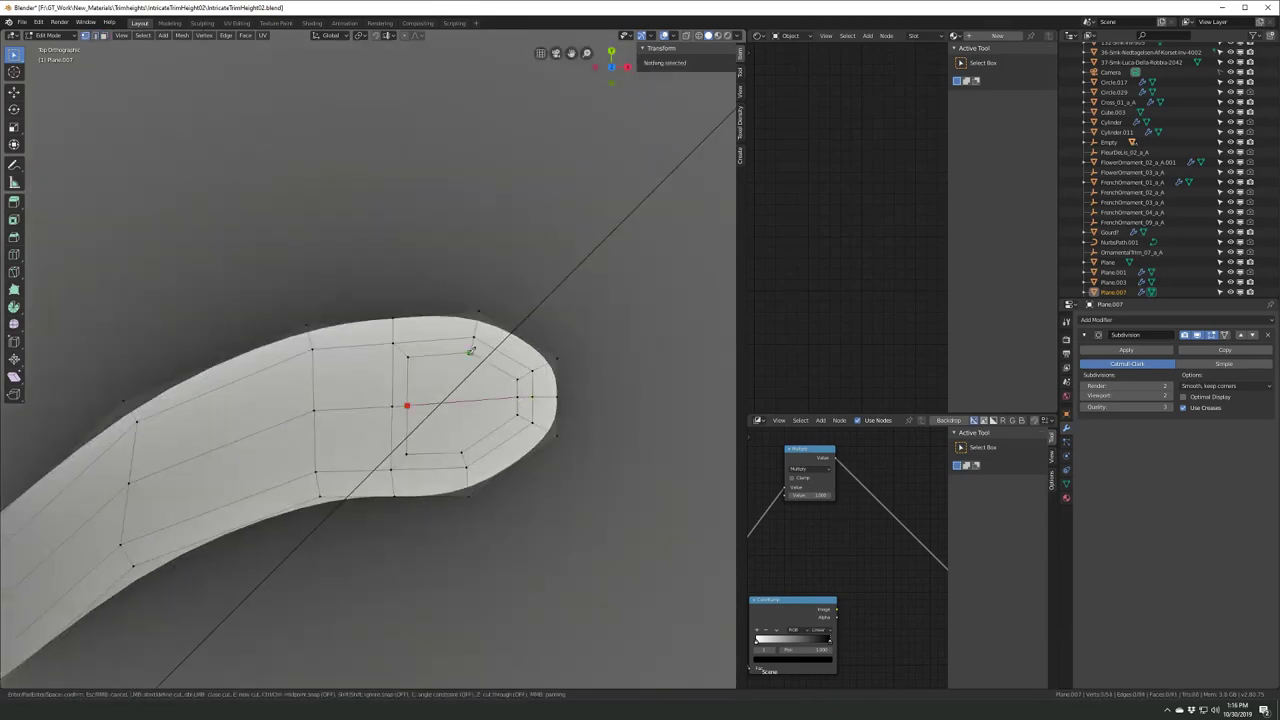
right_click(446, 433)
left_click(434, 418)
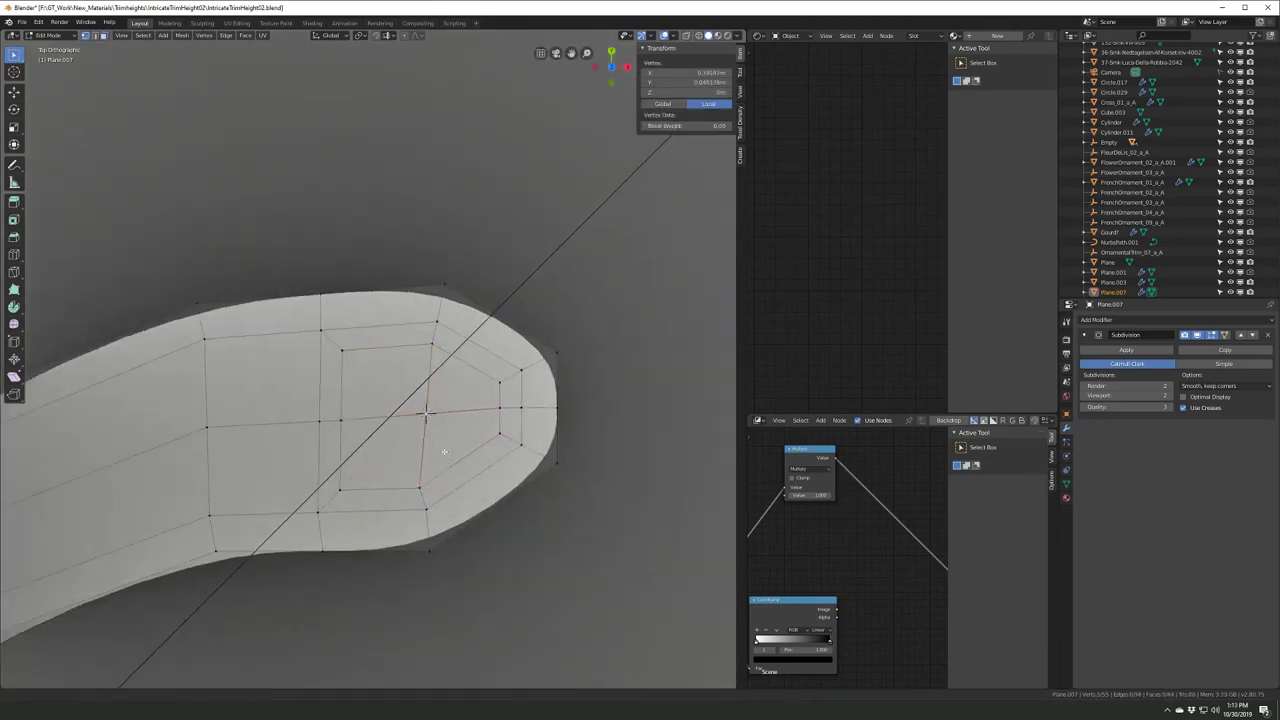
left_click(430, 445)
middle_click_drag(430, 445, 421, 419, "shift")
scroll(364, 399, "up", 3)
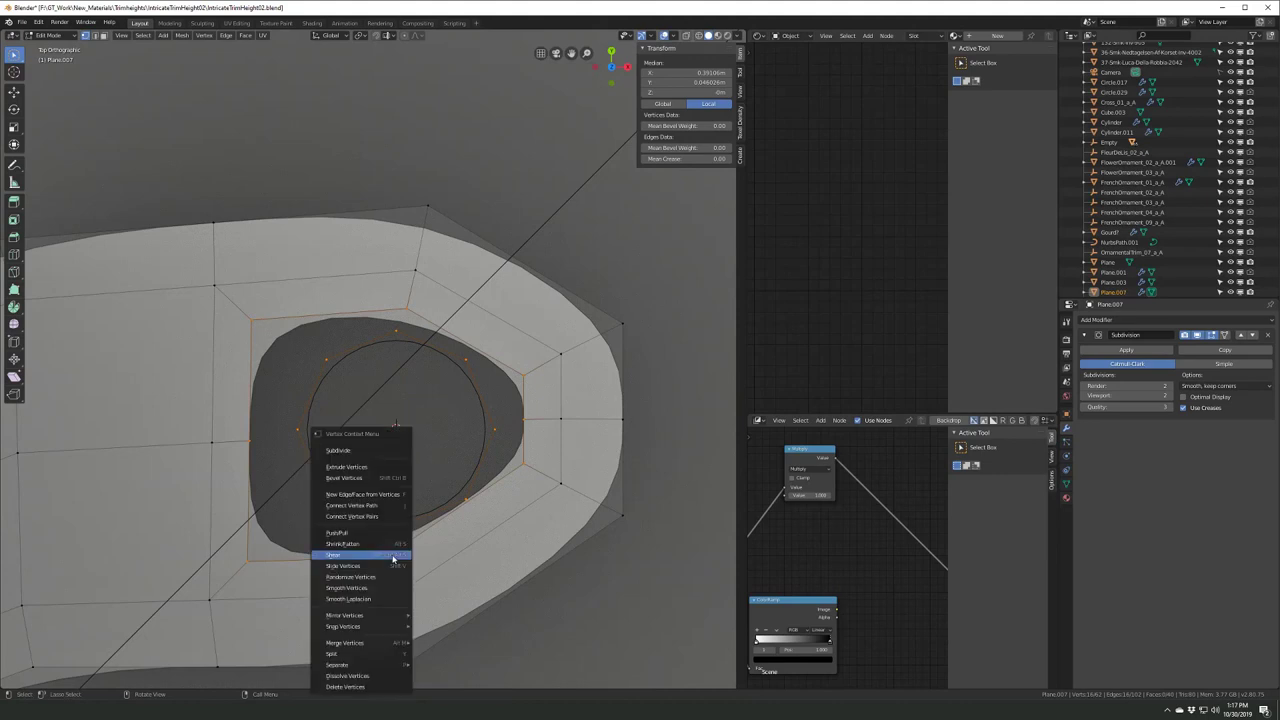
- Bridge the hole to its surrounding loop, resize the circle, and recalculate normals
left_click(355, 571)
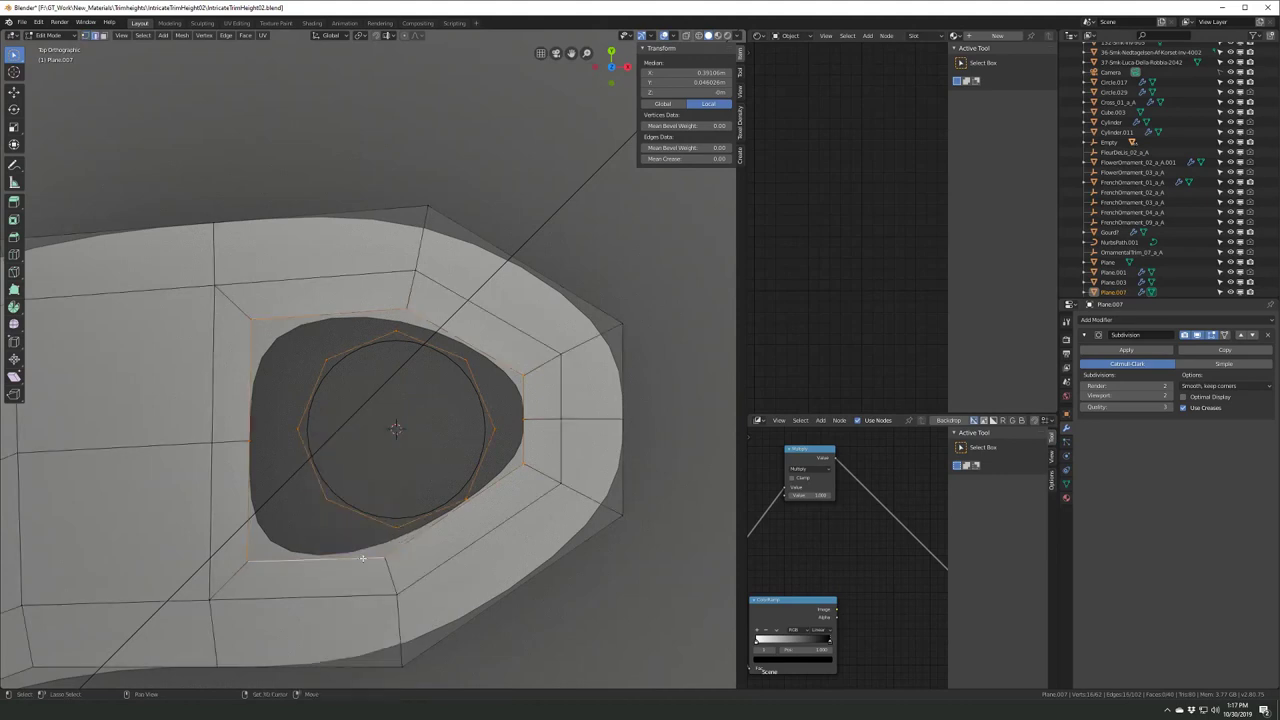
key("ctrl+e")
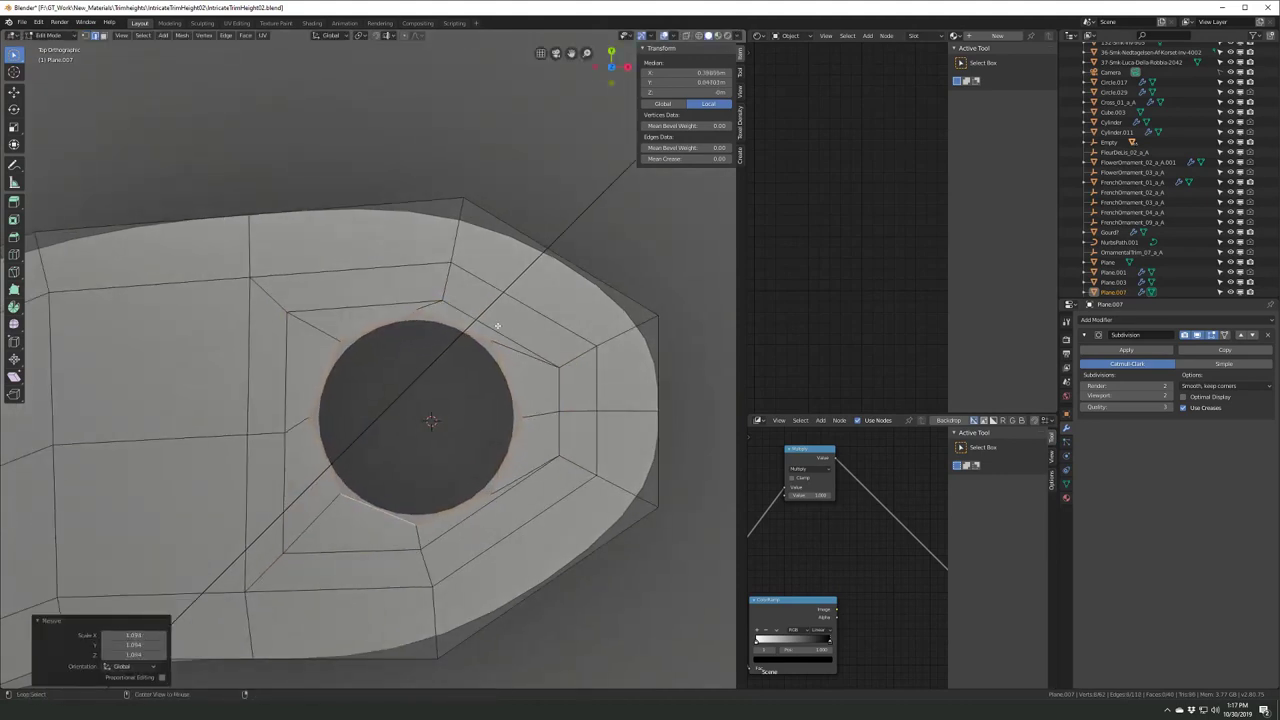
left_click(558, 575)
middle_click_drag(558, 575, 443, 508)
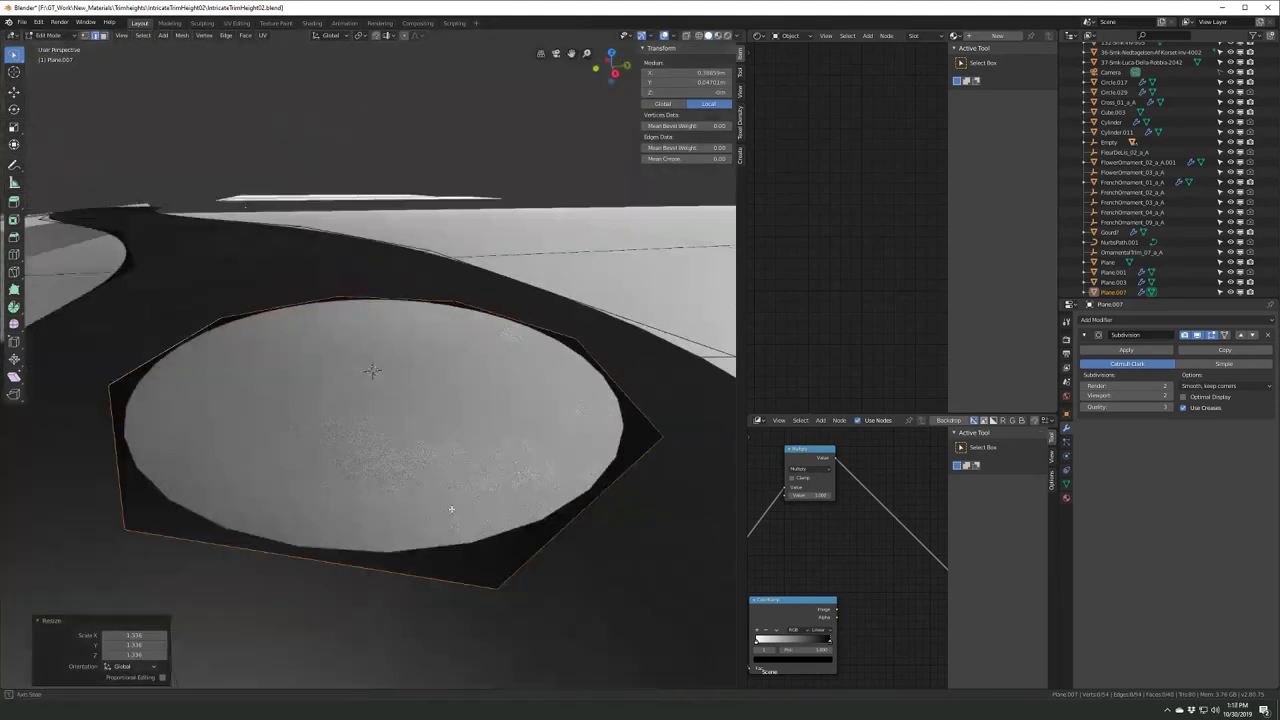
key("a")
key("shift+n")
left_click(430, 502, "alt")
scroll(368, 495, "up", 3)
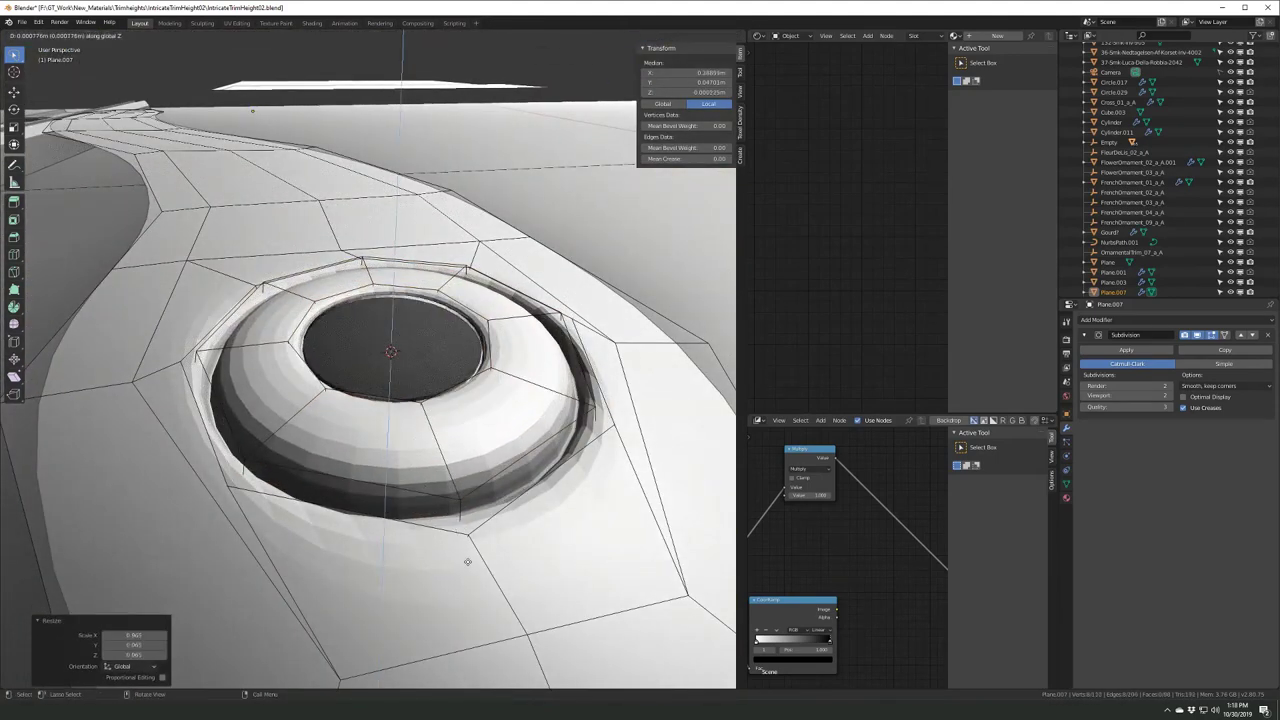
- Add an edge loop to the scroll's round end and bevel the rim edges
scroll(484, 481, "up", 3)
middle_click_drag(484, 481, 391, 266)
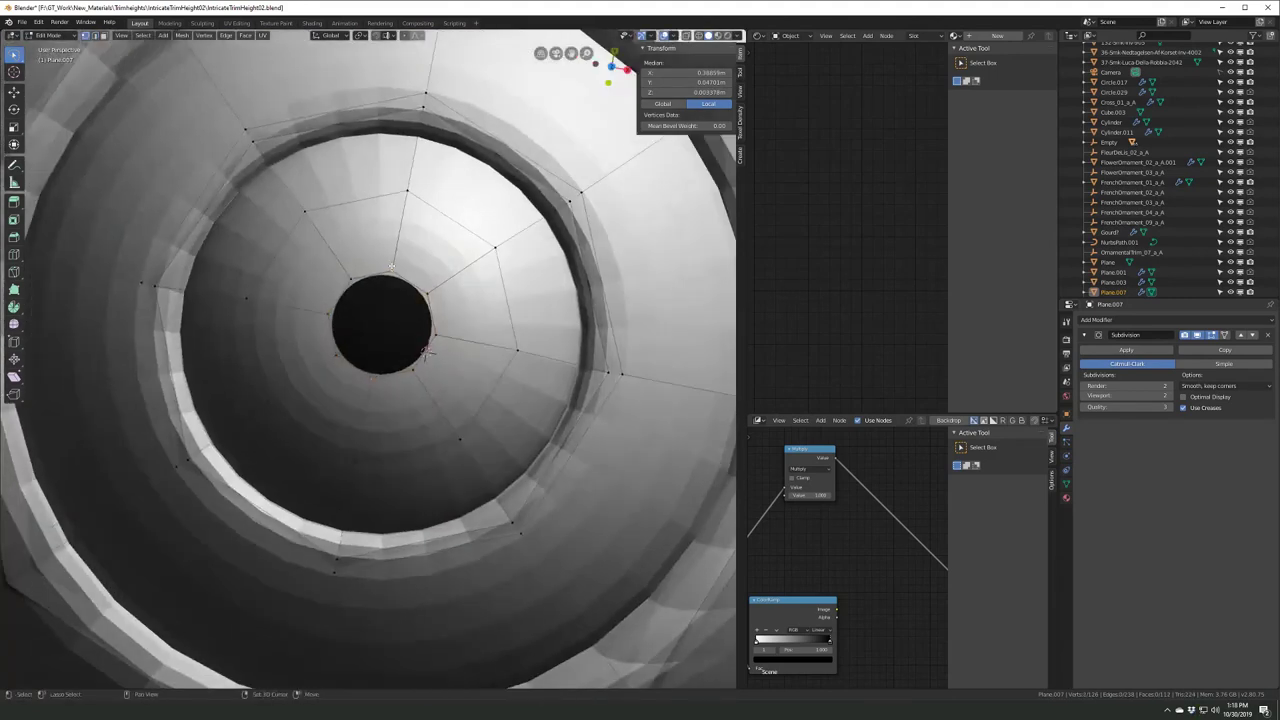
key("ctrl+r")
left_click(329, 427)
scroll(329, 427, "down", 5)
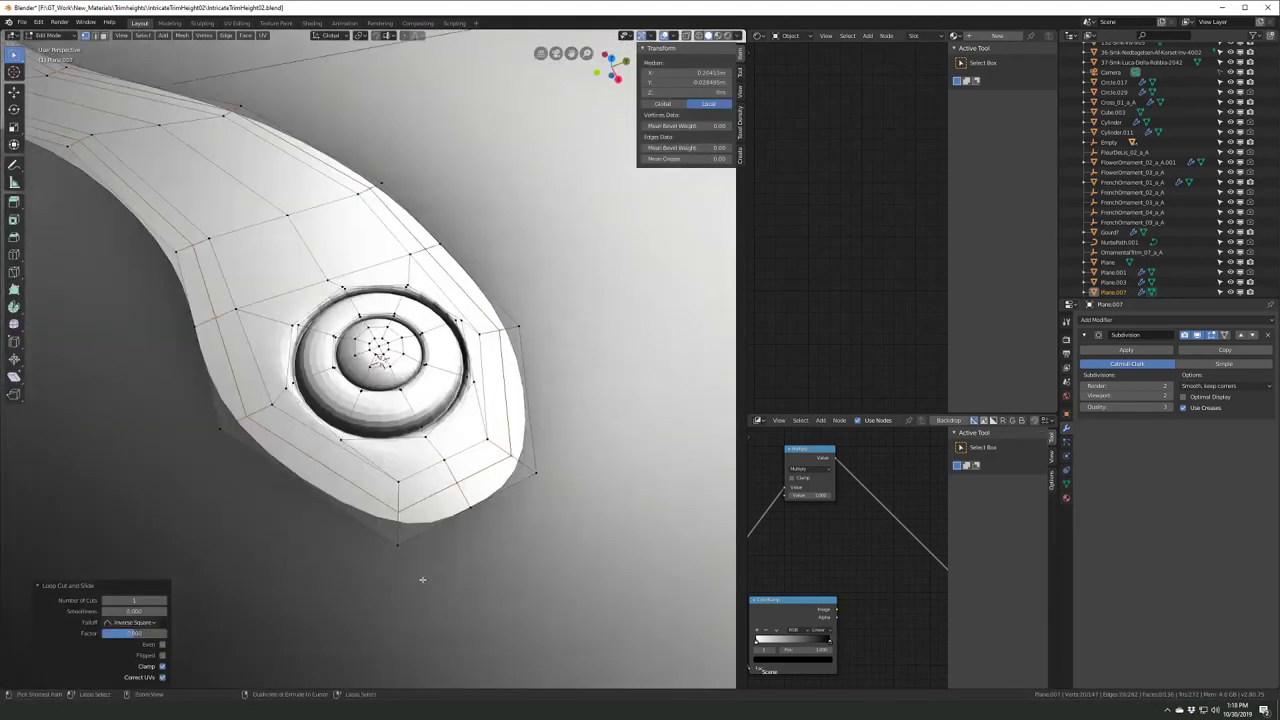
left_click(448, 615)
scroll(448, 615, "up", 3)
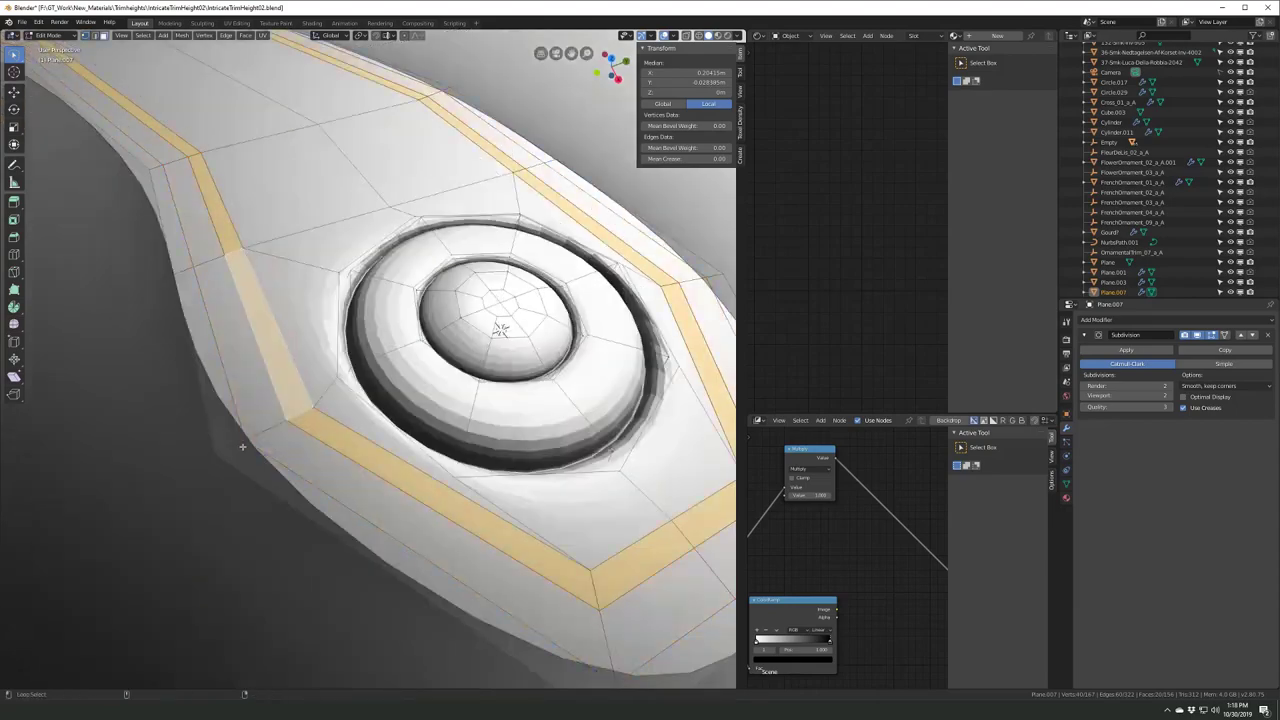
middle_click_drag(448, 615, 265, 380)
- Bevel the outer rim into an octagonal edge, then save the file
key("alt+a")
middle_click_drag(293, 301, 253, 355)
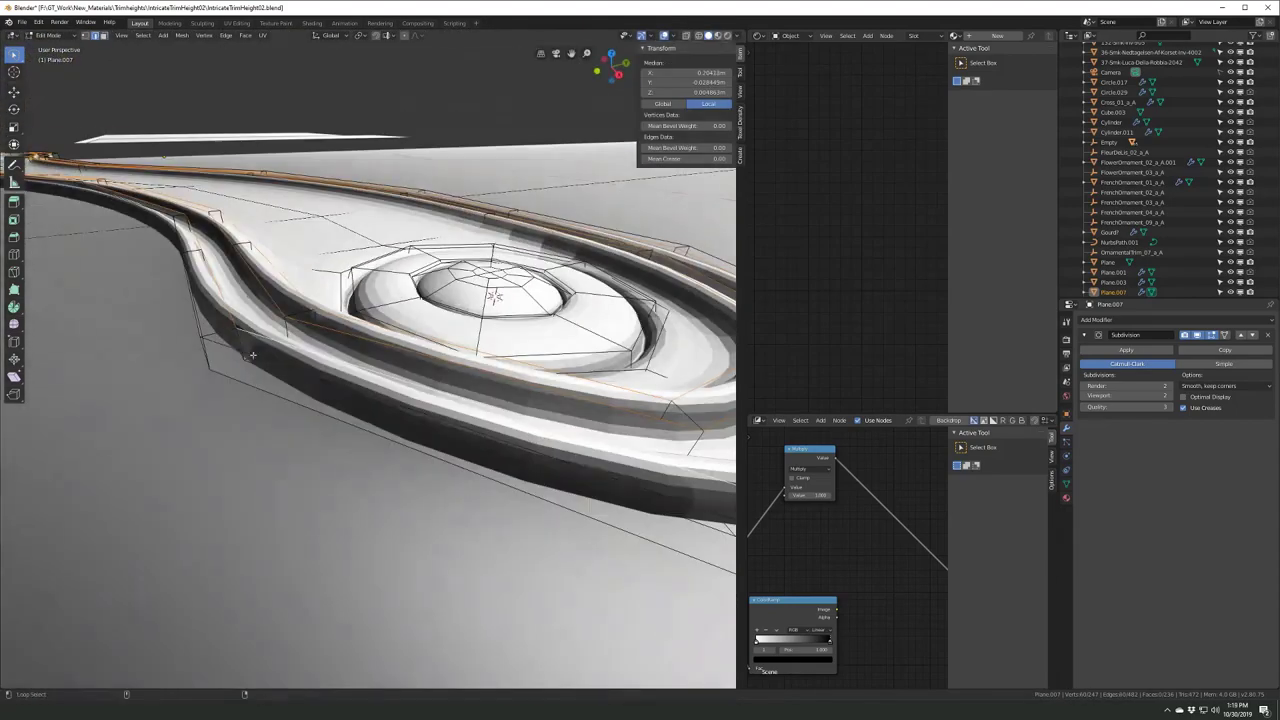
left_click(361, 528)
mouse_move(361, 528)
middle_mouse_down()
mouse_move(294, 313)
mouse_move(380, 452)
mouse_move(300, 400)
mouse_move(258, 475)
middle_mouse_up()
scroll(294, 313, "up", 3)
key("alt+a")
key("Tab")
scroll(294, 313, "down", 3)
key("ctrl+s")
- Show the wireframe on the smoothed surface of the rosette eye
key("Tab")
scroll(380, 452, "up", 3)
left_click(1212, 335)
mouse_move(400, 350)
middle_mouse_down()
mouse_move(258, 340)
mouse_move(380, 500)
middle_mouse_up()
scroll(258, 340, "up", 3)
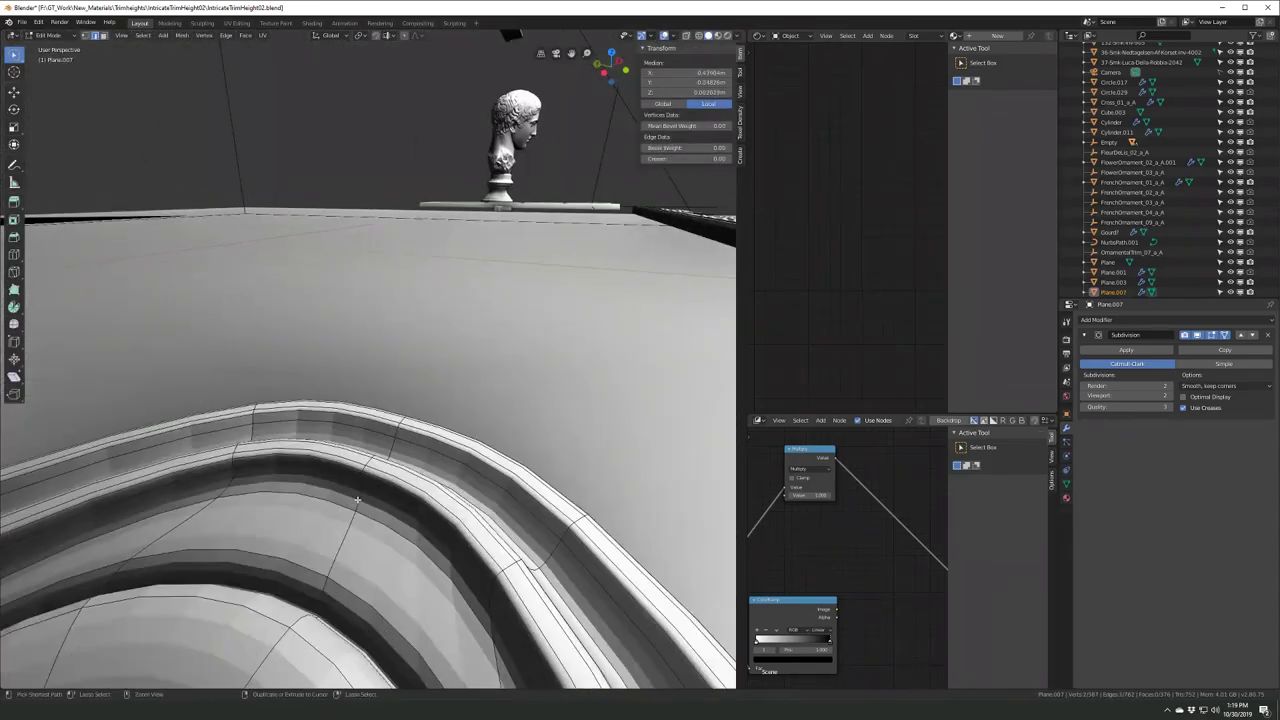
scroll(380, 500, "up", 2)
- Shift a path of rim edges along Y to form the ringed grooves
left_click(384, 518, "ctrl")
key("g")
key("y")
left_click(187, 508)
middle_click_drag(187, 508, 198, 507)
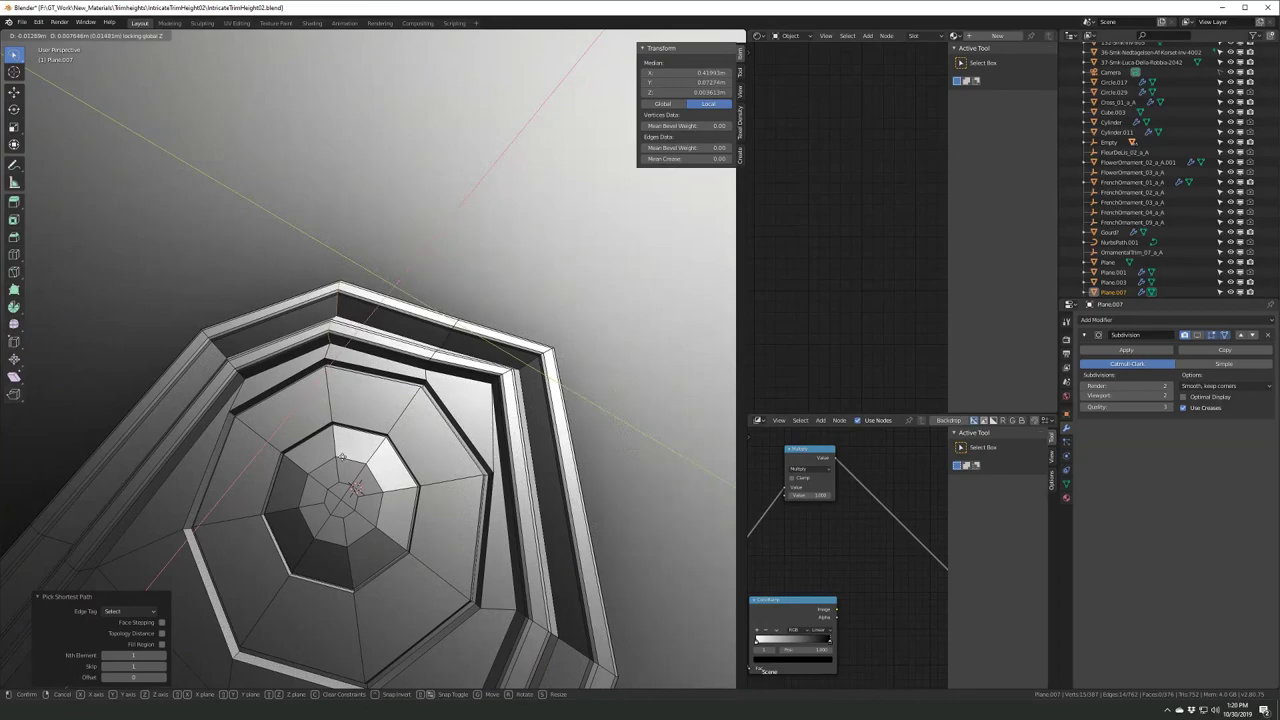
left_click(342, 456)
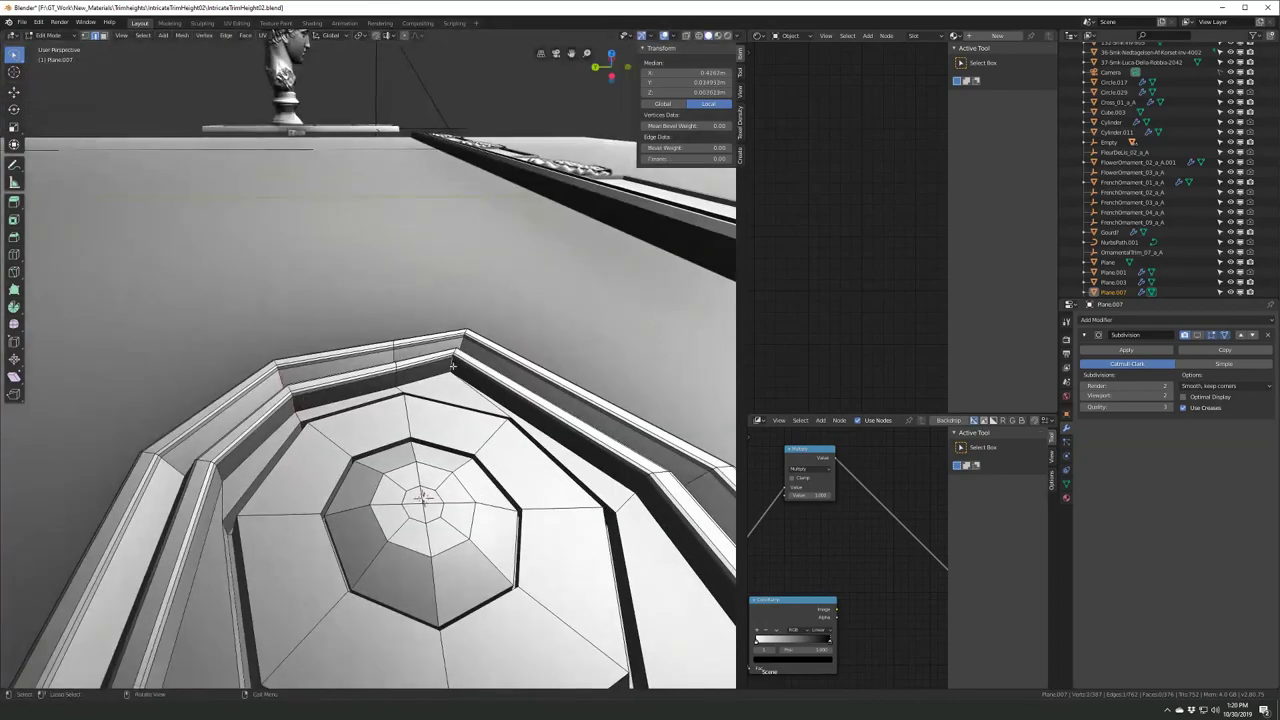
mouse_move(342, 456)
middle_mouse_down()
mouse_move(400, 400)
mouse_move(300, 450)
middle_mouse_up()
key("Tab")
key("Tab")
- Raise the selected rim edges along Z and save the file
left_click(202, 486, "ctrl")
key("g")
key("z")
left_click(202, 486)
mouse_move(202, 486)
middle_mouse_down()
mouse_move(338, 376)
mouse_move(298, 450)
middle_mouse_up()
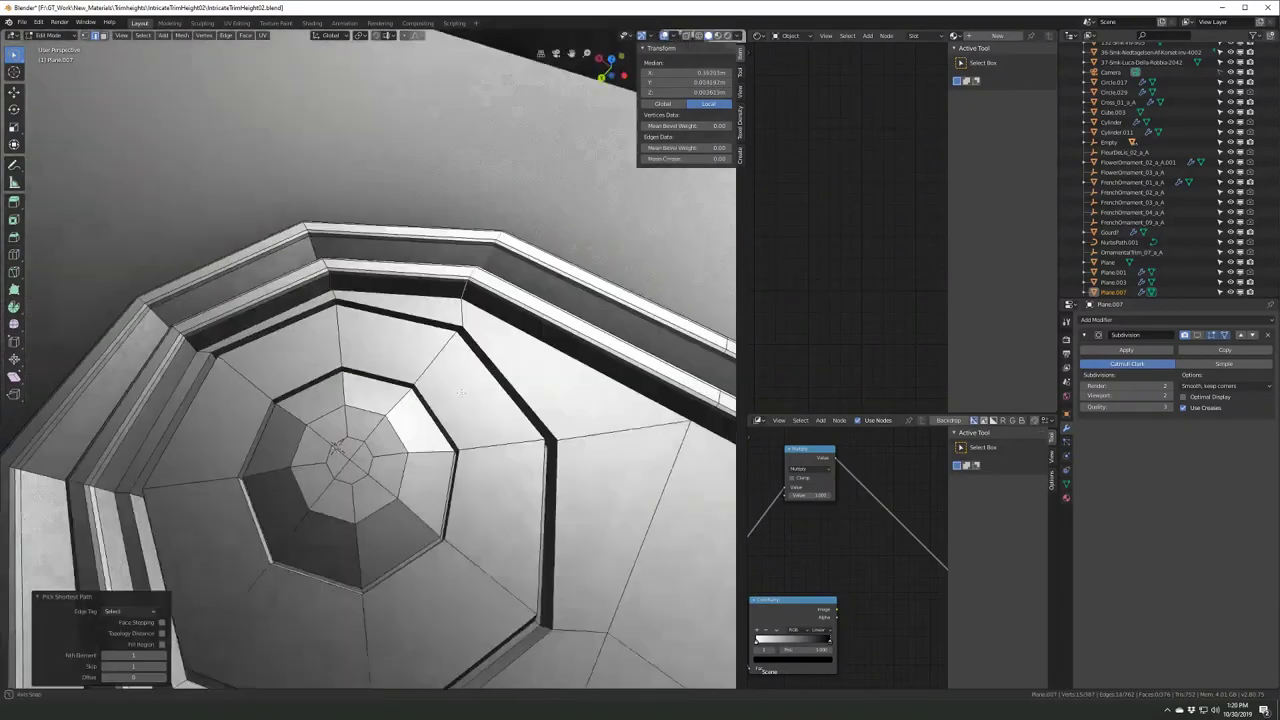
key("Tab")
key("ctrl+s")
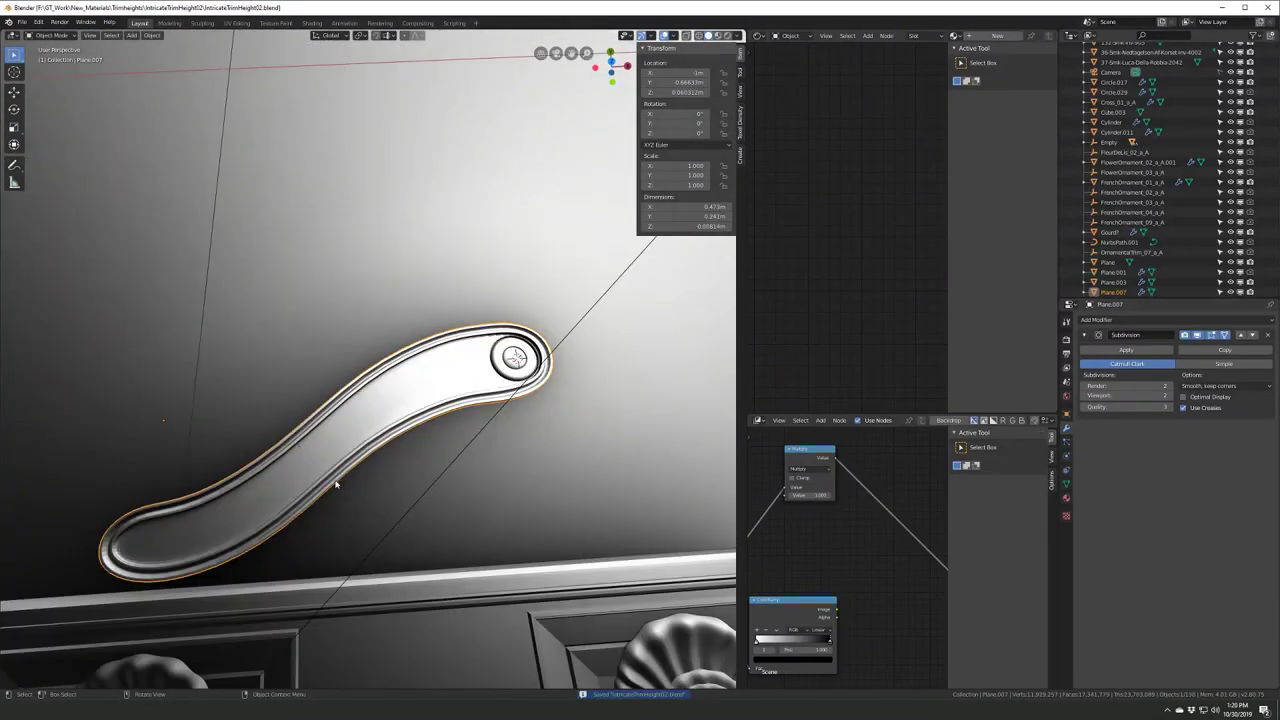
- Flatten the scroll's rounded end to zero width along X (S X 0) and save
key("Tab")
scroll(301, 399, "up", 3)
key("s")
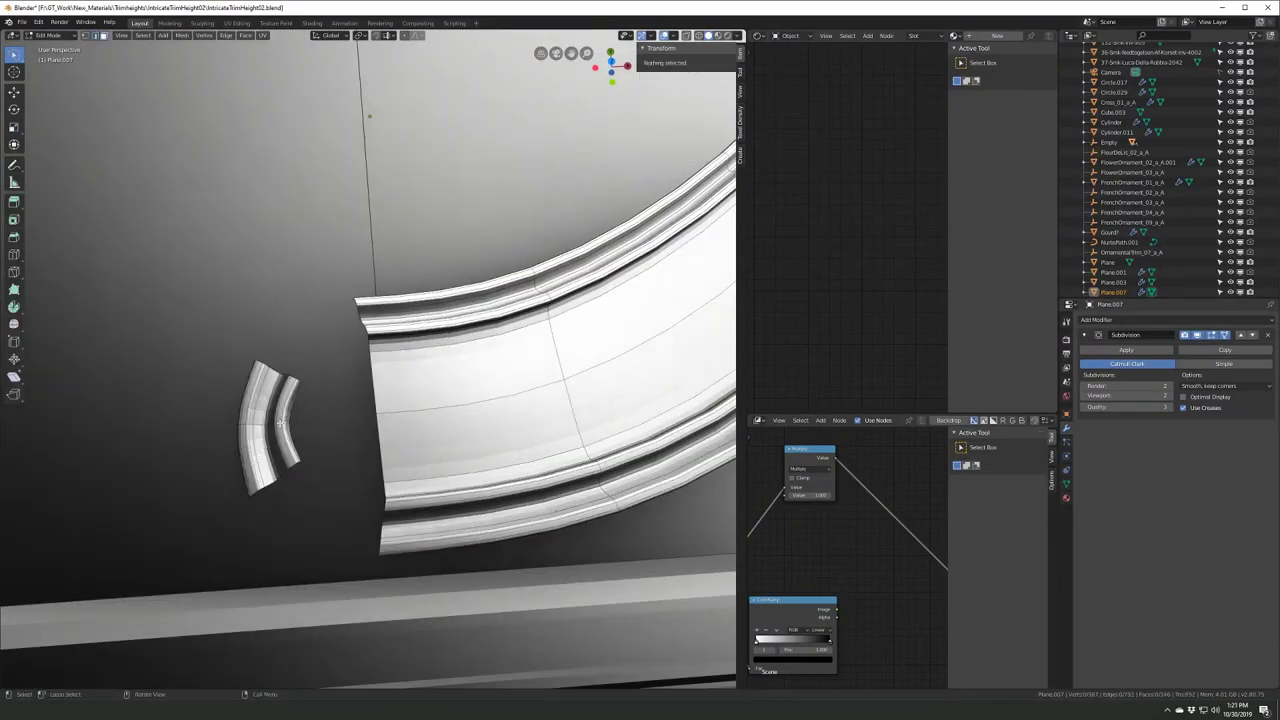
key("x")
key("0")
key("Return")
middle_click_drag(309, 457, 424, 383)
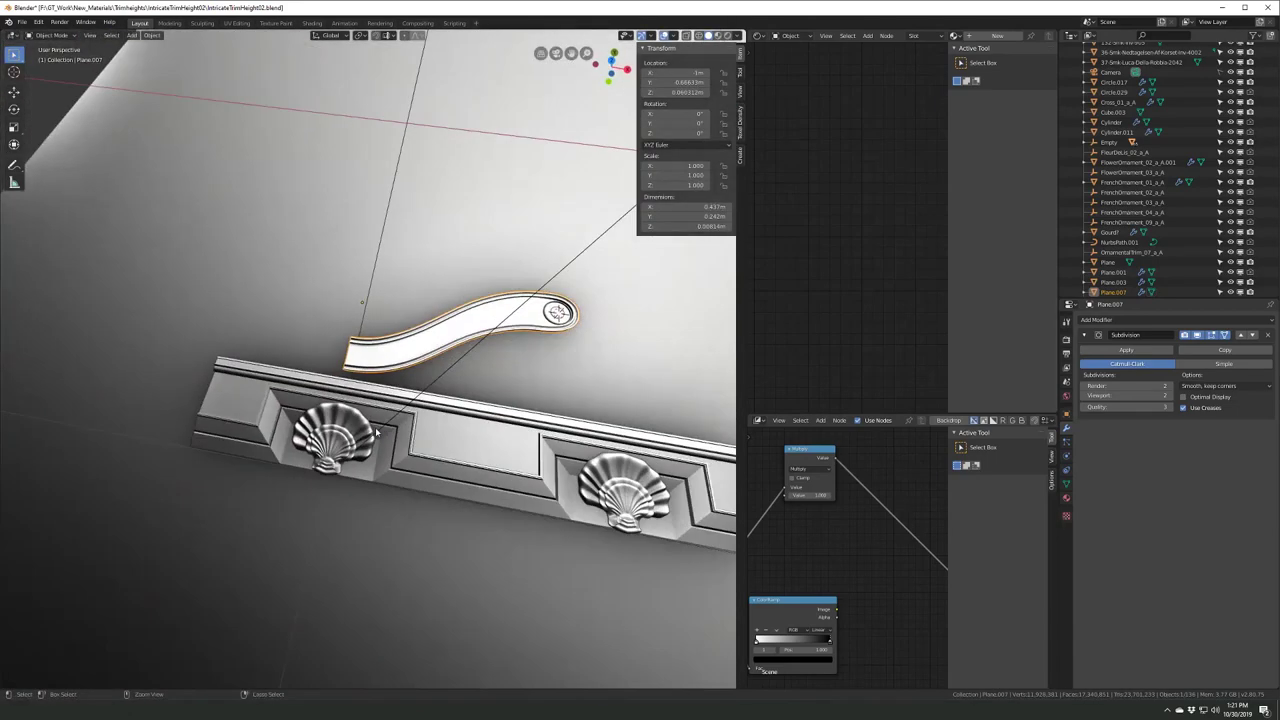
key("KP_7")
key("ctrl+s")
- Copy the Mirror and Array modifier setup onto the scroll using Ctrl+L
left_click(229, 370)
key("Tab")
scroll(394, 391, "up", 5)
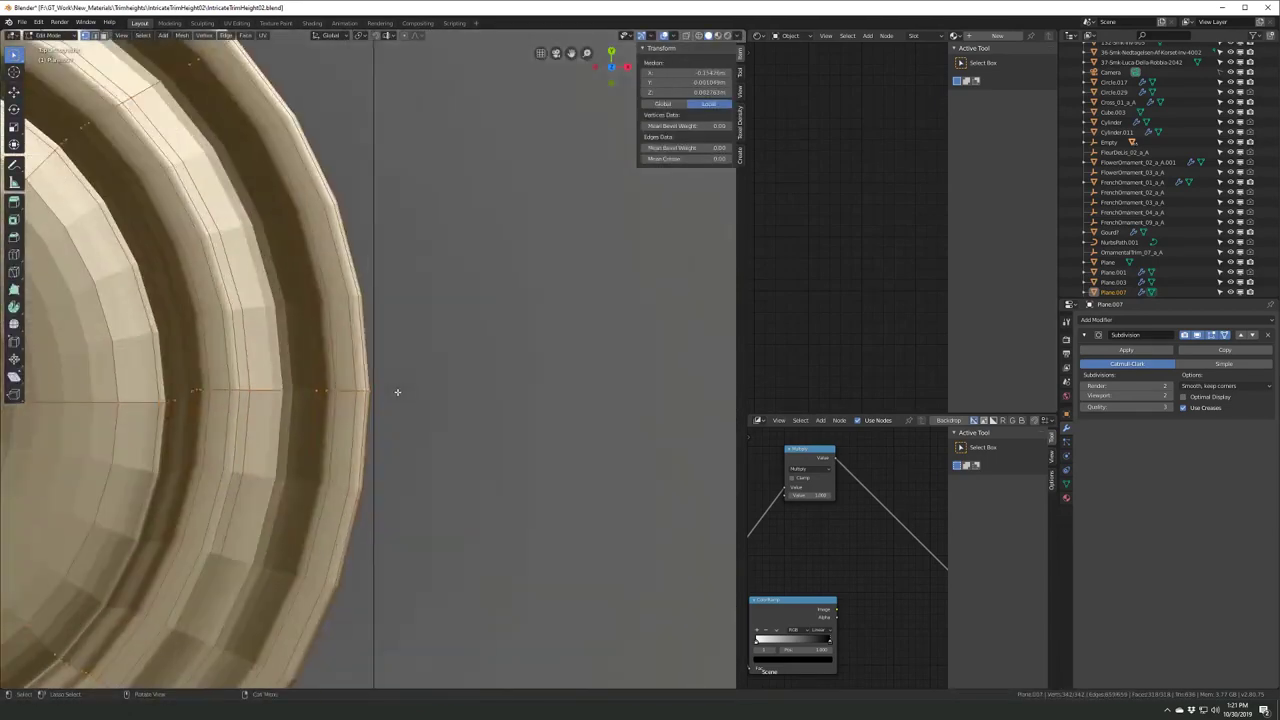
scroll(397, 391, "down", 5)
key("ctrl+s")
left_click(1128, 319)
key("ctrl+l")
left_click(314, 406)
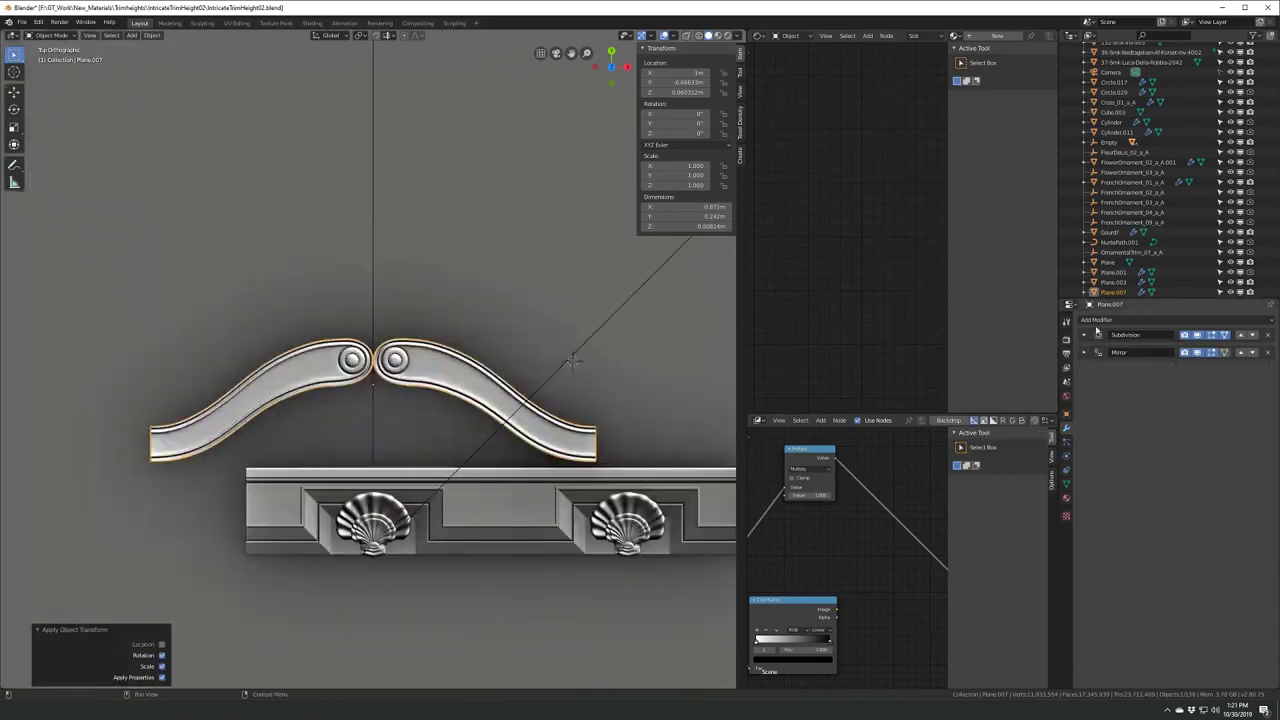
- Nudge the scroll trim along Y above the shell band and save the file
key("g")
key("y")
left_click(380, 371)
scroll(380, 371, "up", 3)
scroll(457, 420, "up", 1)
scroll(341, 403, "up", 4)
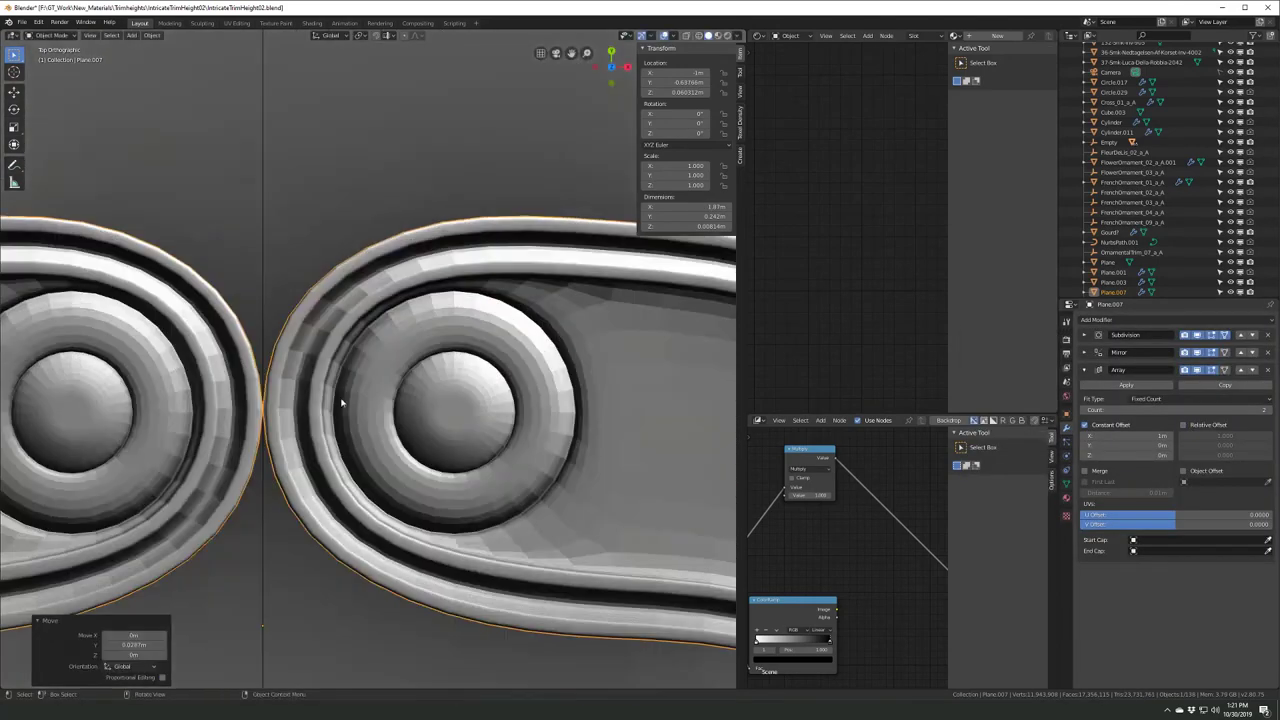
scroll(257, 428, "down", 3)
scroll(391, 371, "down", 3)
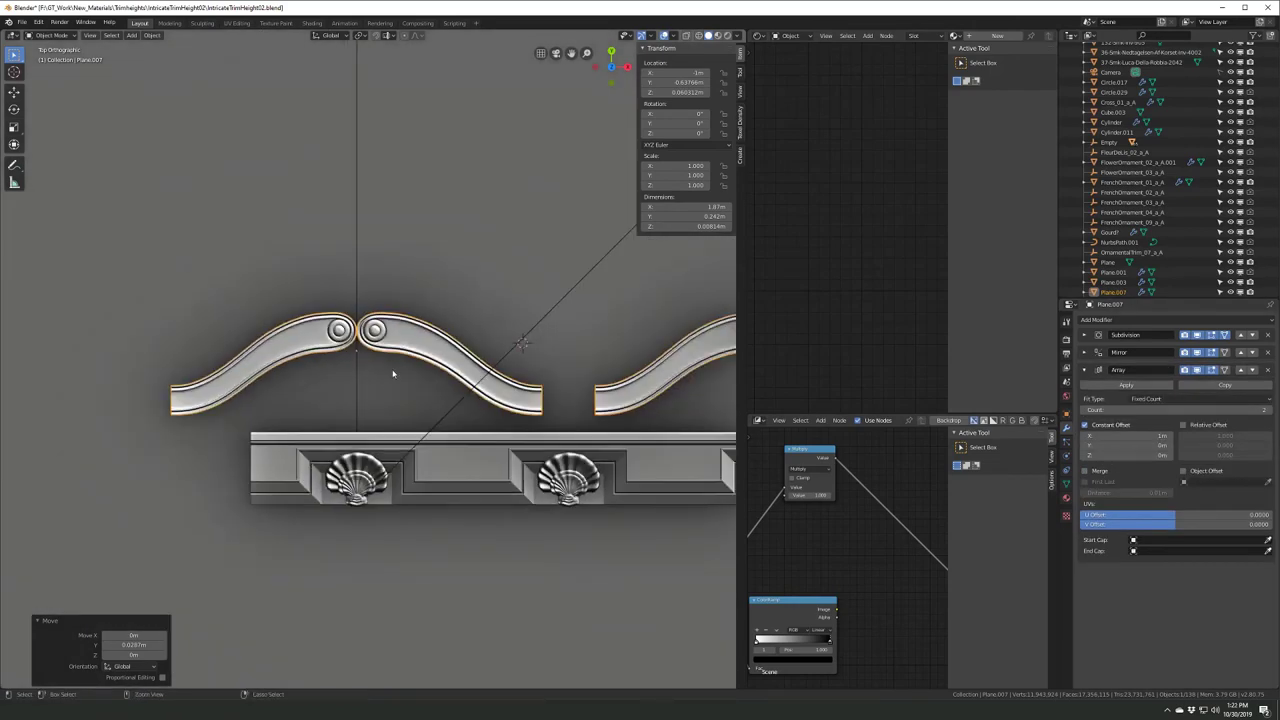
key("ctrl+s")
scroll(376, 418, "up", 3)
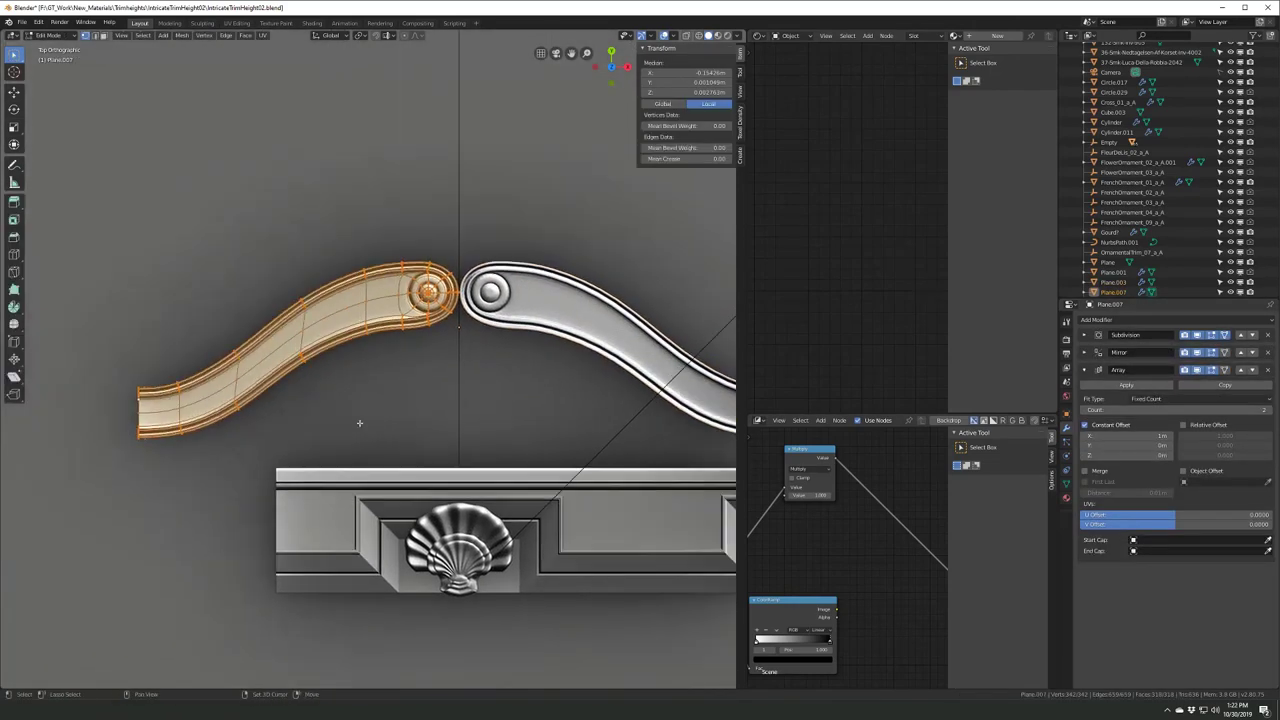
left_click(357, 423)
scroll(357, 423, "down", 3)
scroll(335, 424, "up", 2)
mouse_move(335, 424)
middle_mouse_down()
mouse_move(300, 380)
mouse_move(280, 400)
middle_mouse_up()
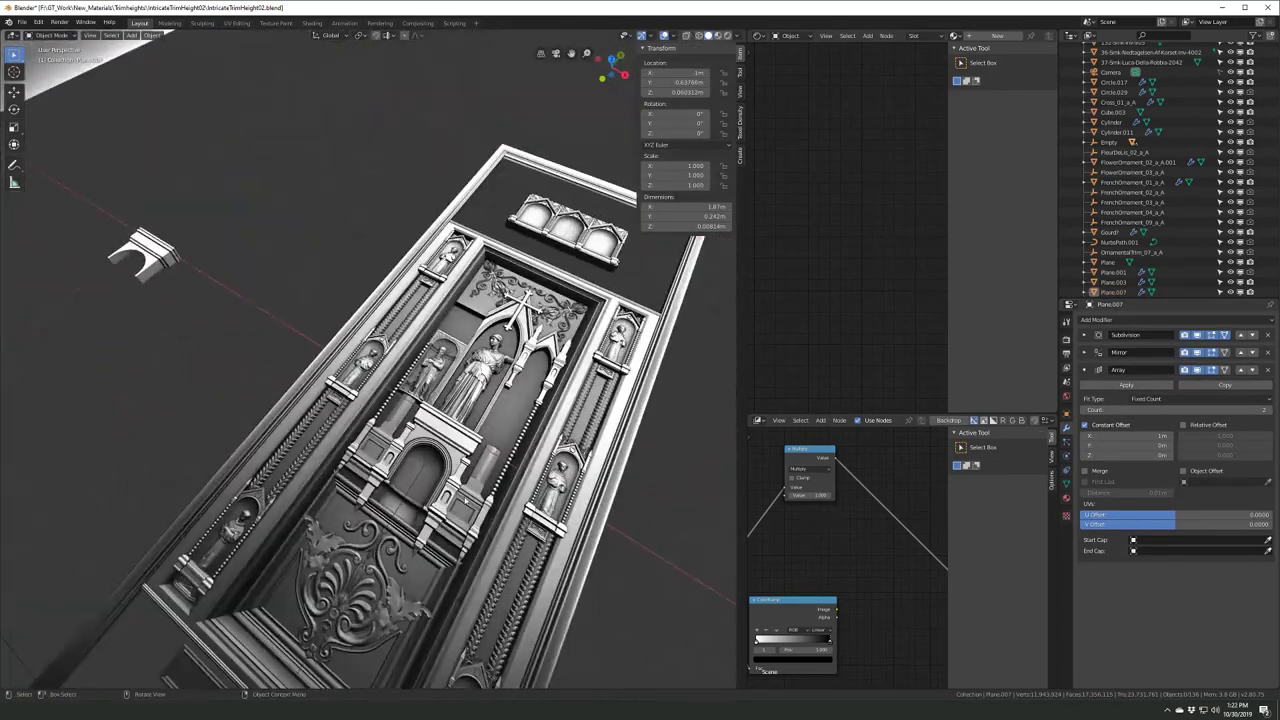
- Move the pillar piece toward the scrolls, clear its parent, and frame it
left_click_drag(230, 400, 245, 385)
scroll(300, 420, "up", 2)
key("alt+p")
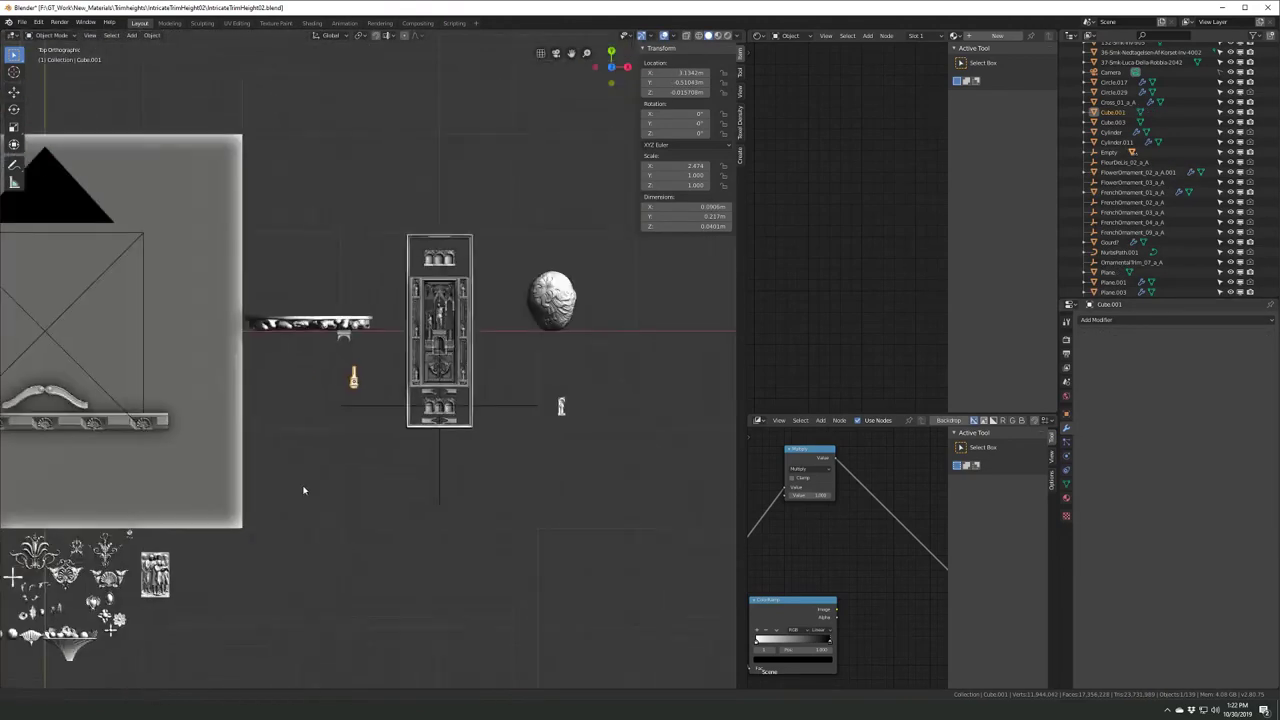
scroll(362, 328, "up", 2)
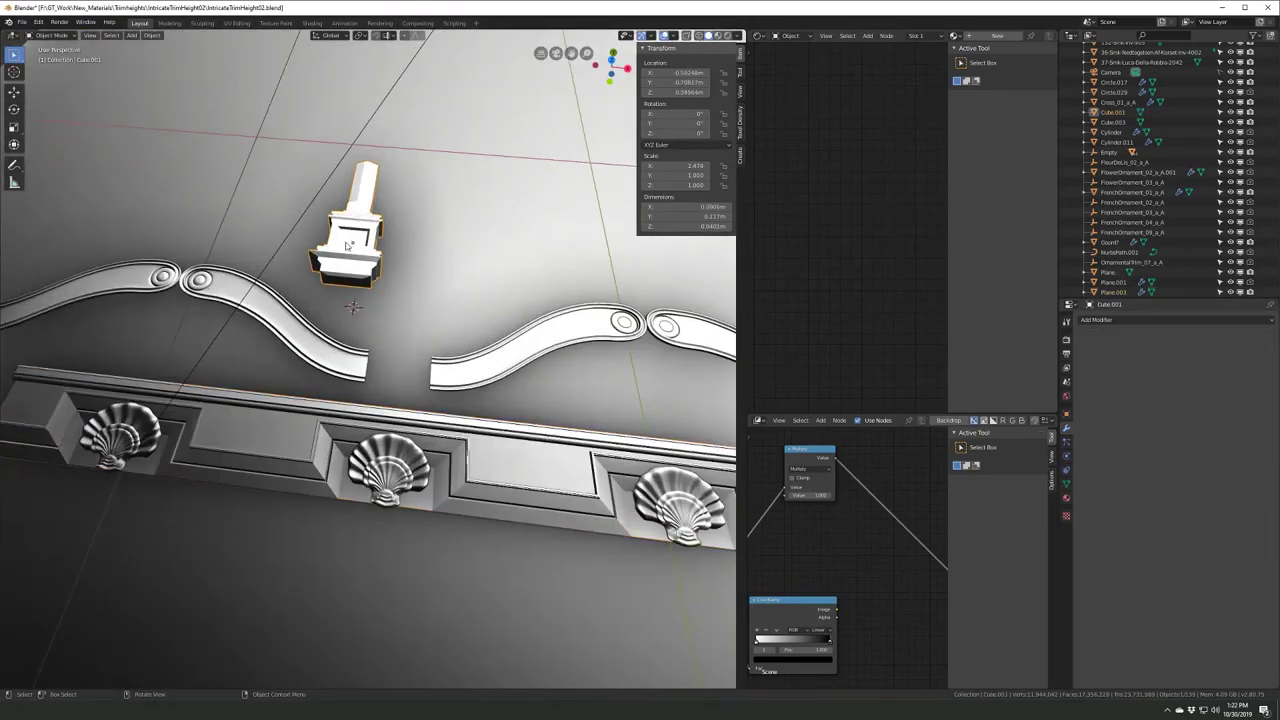
left_click(360, 250)
key("shift+s")
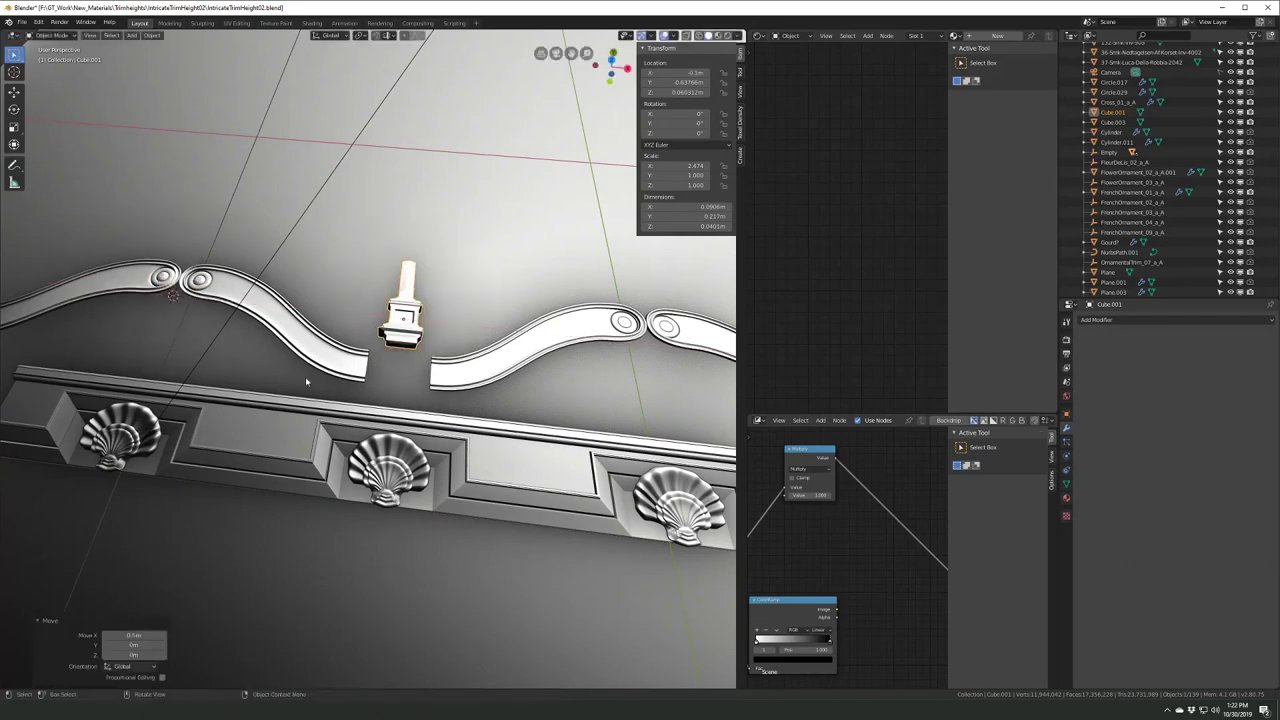
key("KP_Decimal")
- Flatten the pillar's cut side and knife new edges across it, then save
key("Tab")
middle_click_drag(305, 376, 376, 418)
scroll(376, 418, "up", 2)
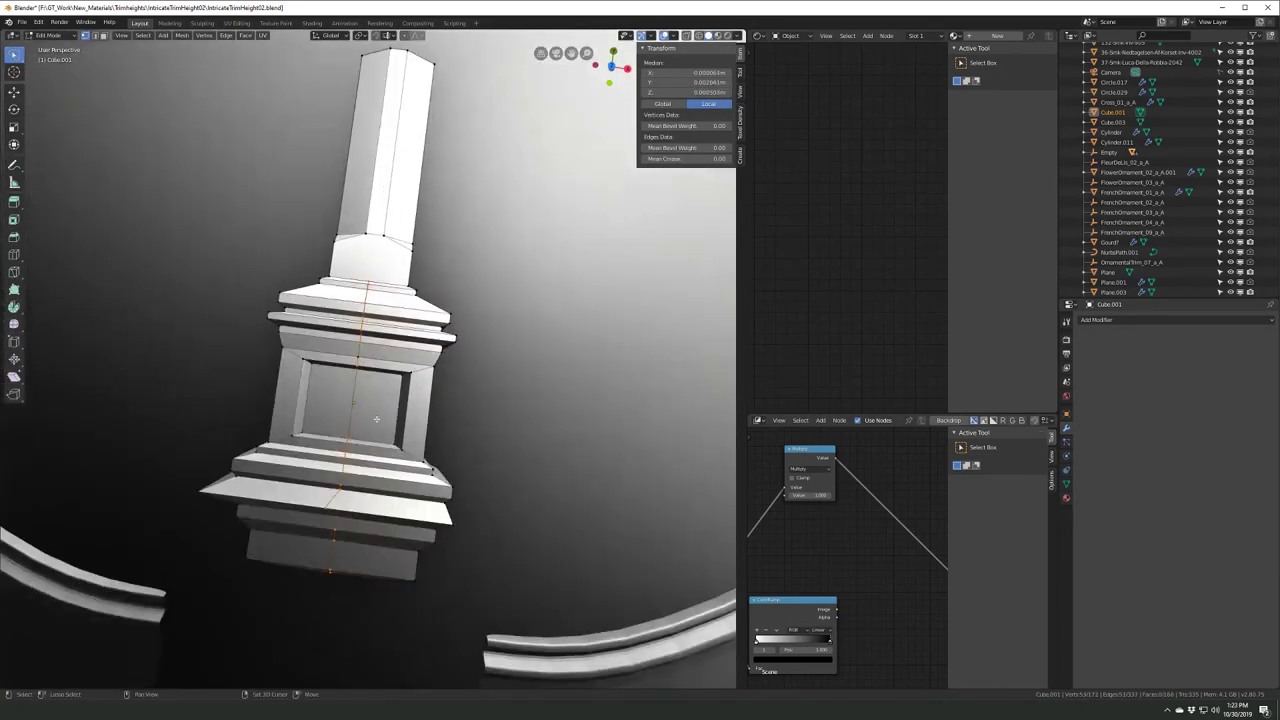
key("Return")
middle_click_drag(340, 420, 380, 424)
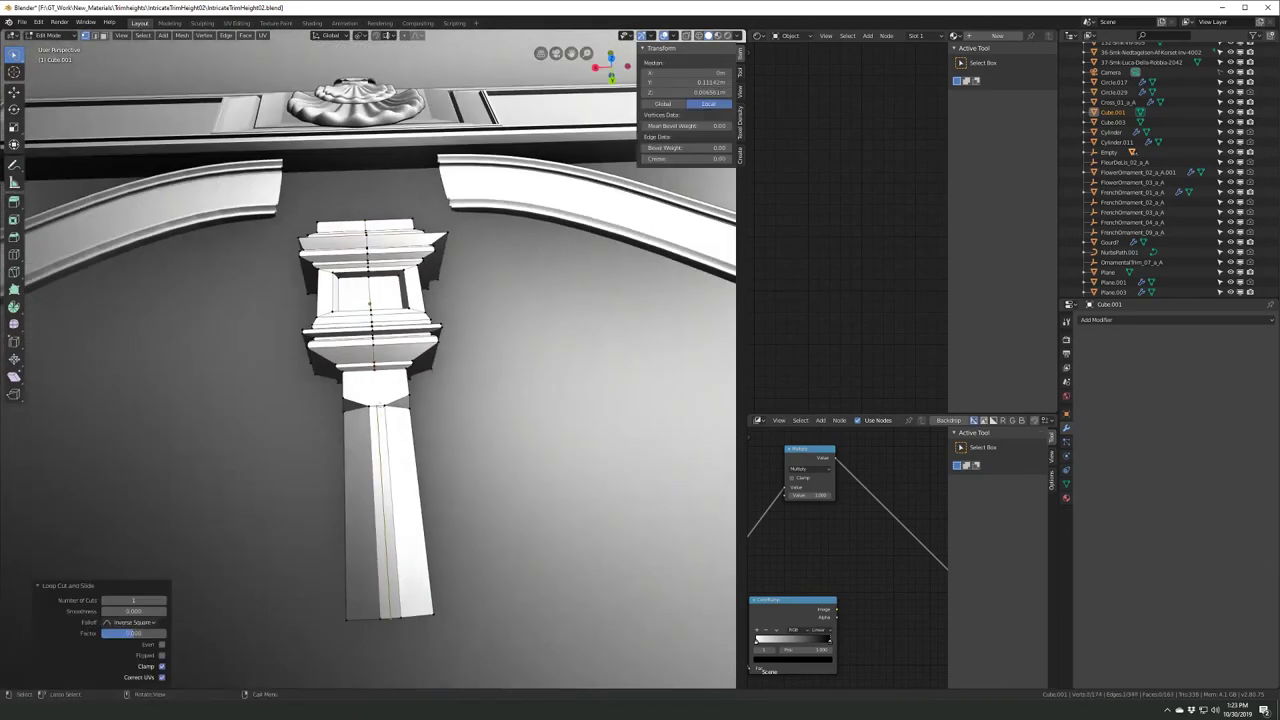
key("alt+a")
key("k")
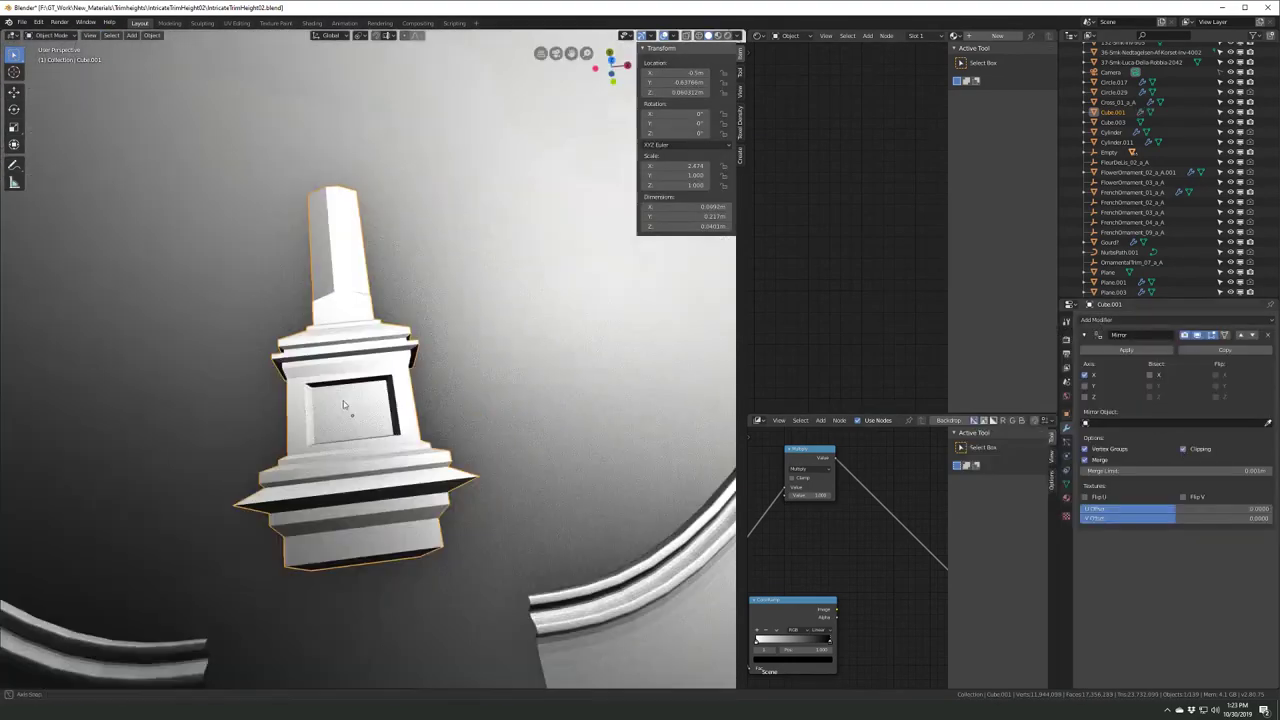
middle_click_drag(343, 404, 348, 295)
key("ctrl+s")
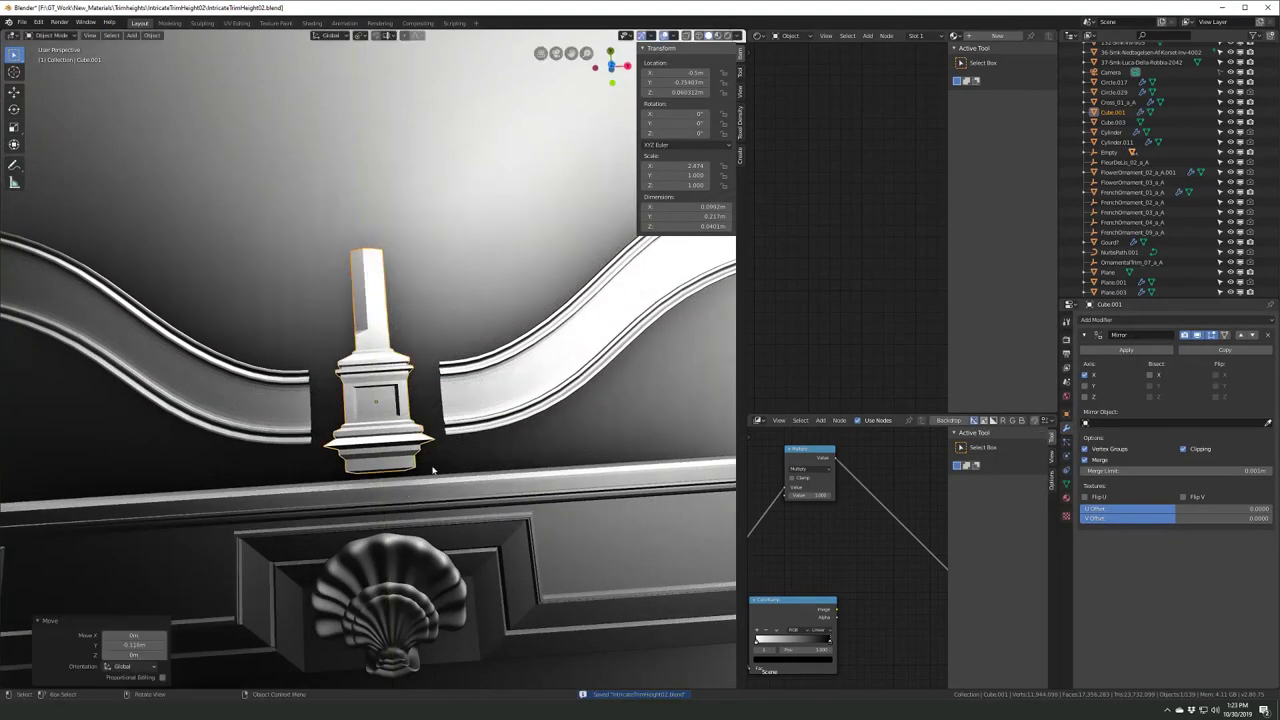
- Undo the previous mirror setup and add a Mirror modifier to the pillar
middle_click_drag(433, 470, 395, 395)
key("ctrl+z")
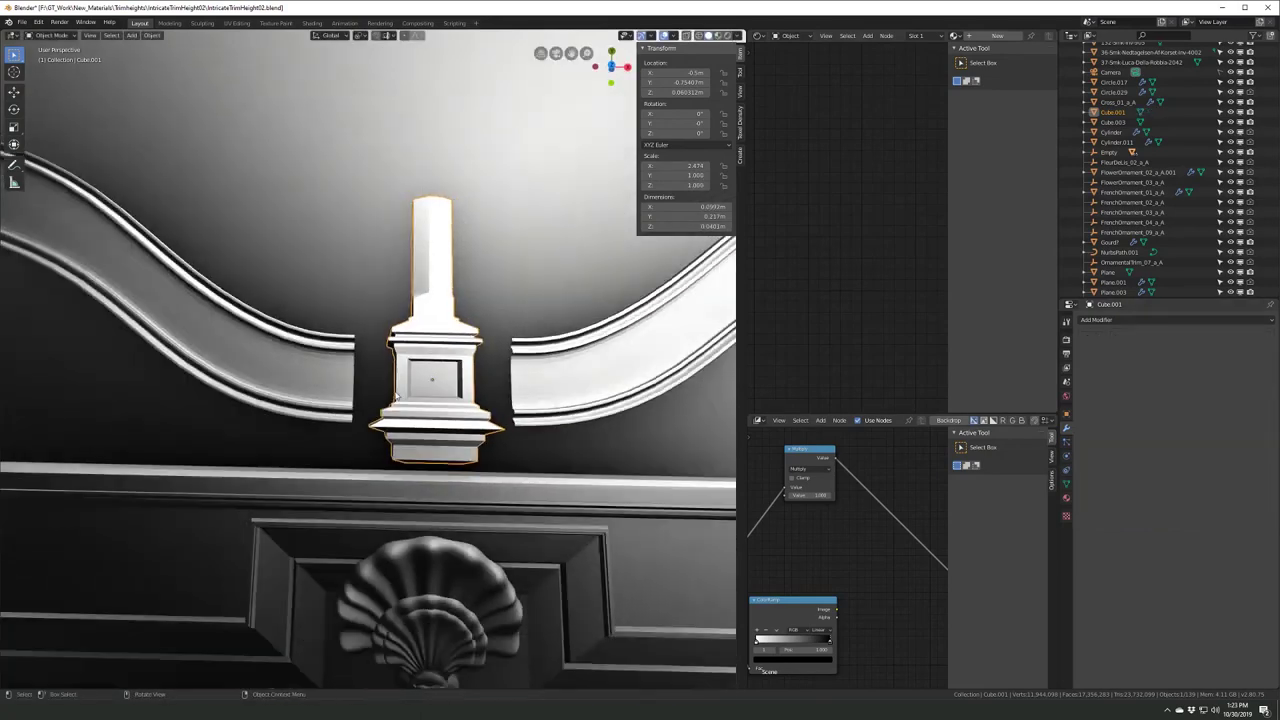
left_click(412, 433)
left_click(1175, 319)
left_click(1089, 423)
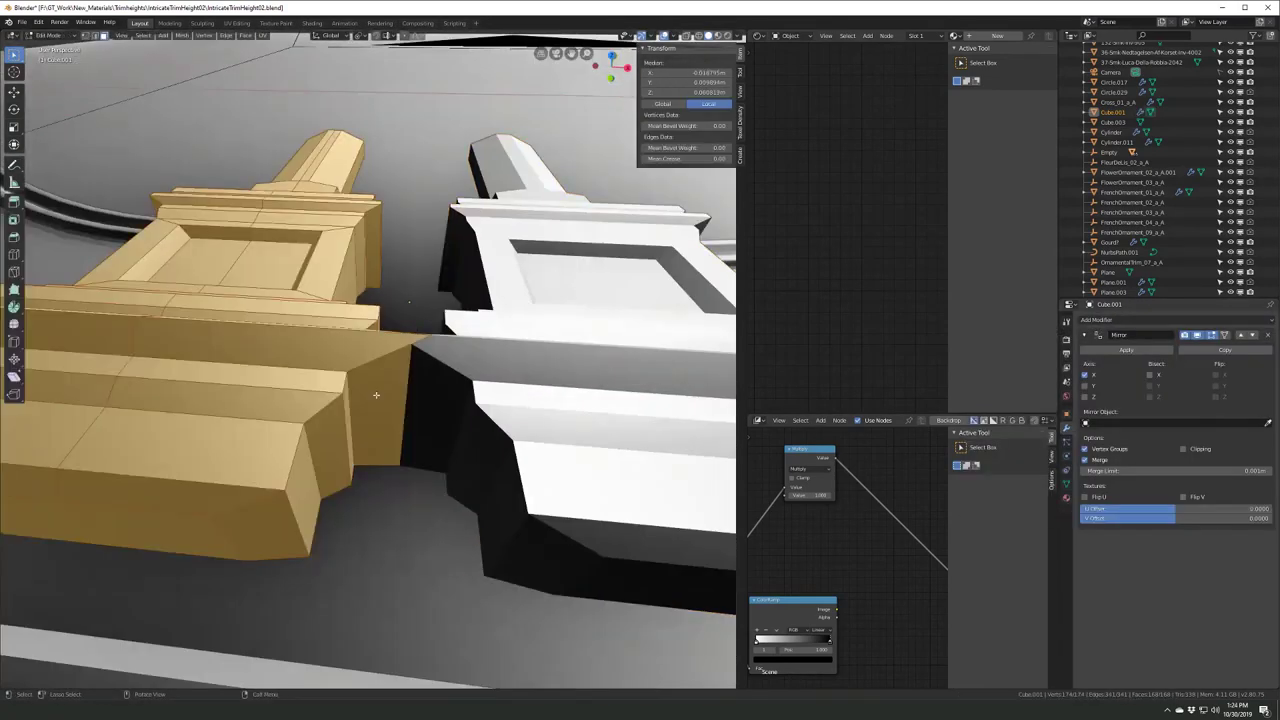
- Slim the pillar along X, apply its rotation and scale, and save
mouse_move(400, 400)
middle_mouse_down()
mouse_move(282, 449)
mouse_move(290, 470)
middle_mouse_up()
key("s")
key("x")
key("Tab")
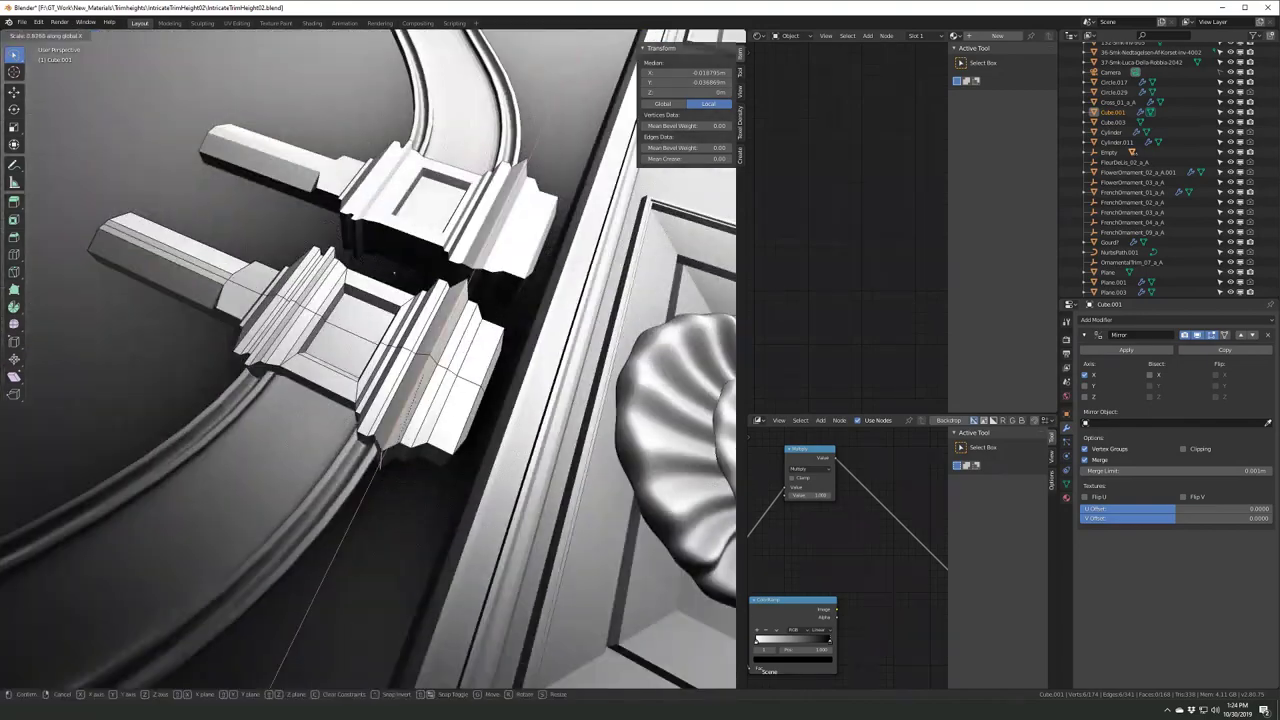
key("ctrl+a")
key("ctrl+s")
- Inspect the whole trim from above, select pillar object Cube.001, and save
scroll(392, 370, "down", 3)
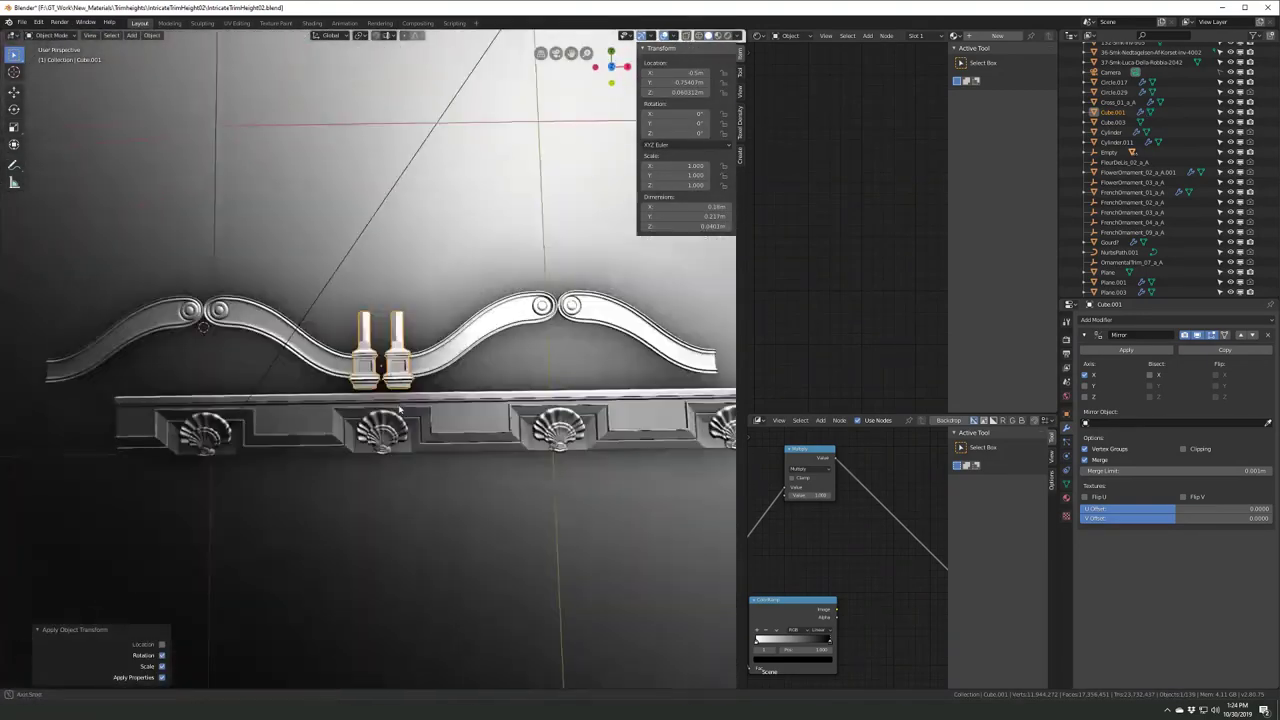
middle_click_drag(392, 370, 416, 380)
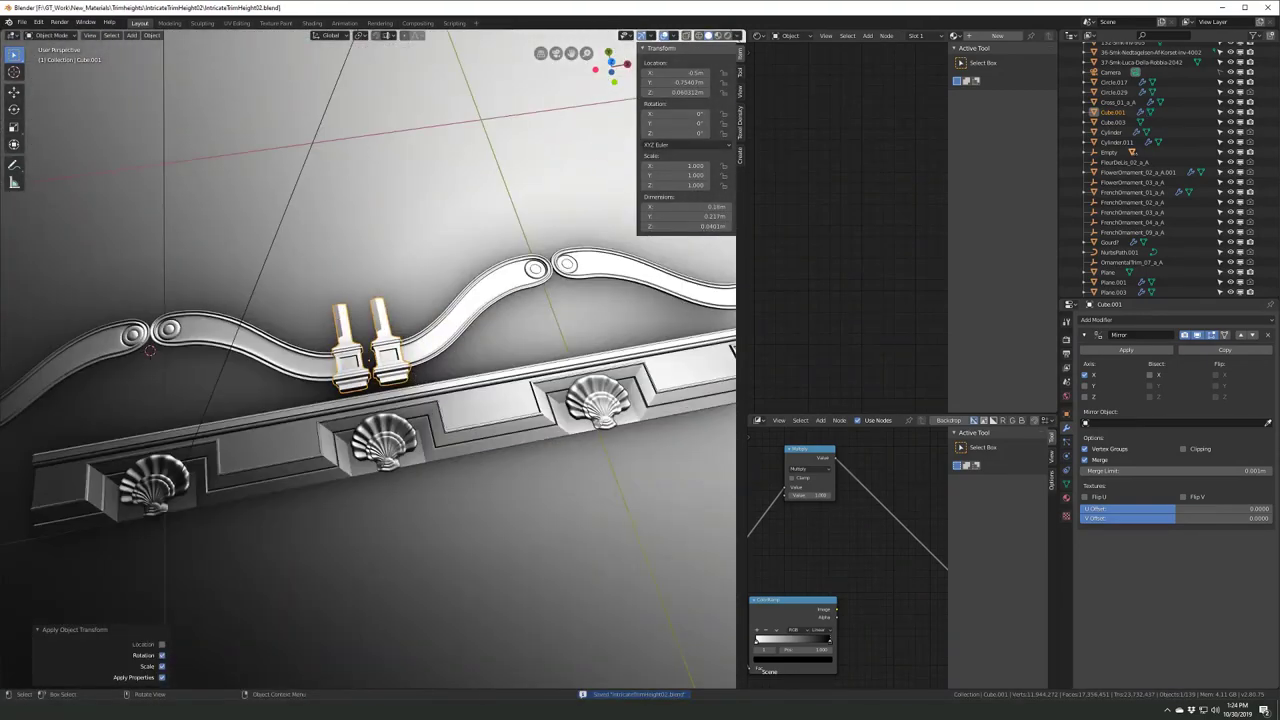
scroll(391, 471, "down", 8)
middle_click_drag(363, 437, 632, 135)
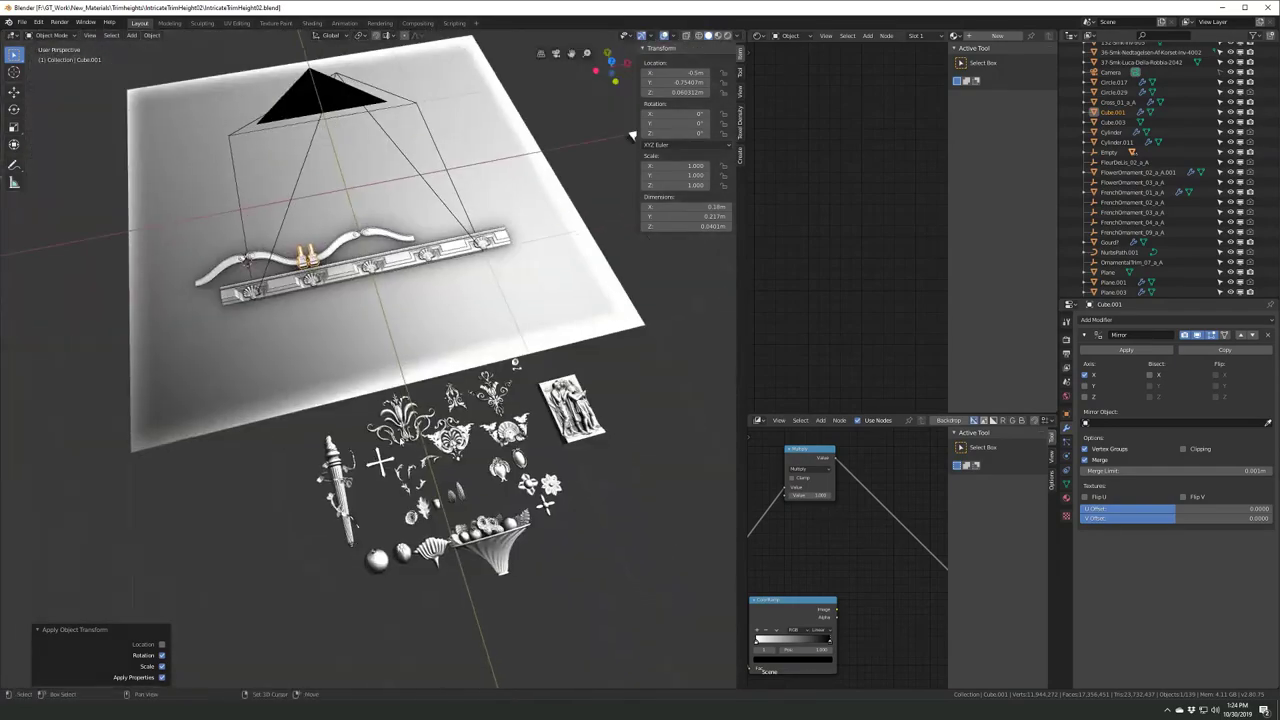
left_click(402, 420)
scroll(418, 460, "up", 4)
scroll(400, 450, "up", 3)
scroll(360, 460, "down", 2)
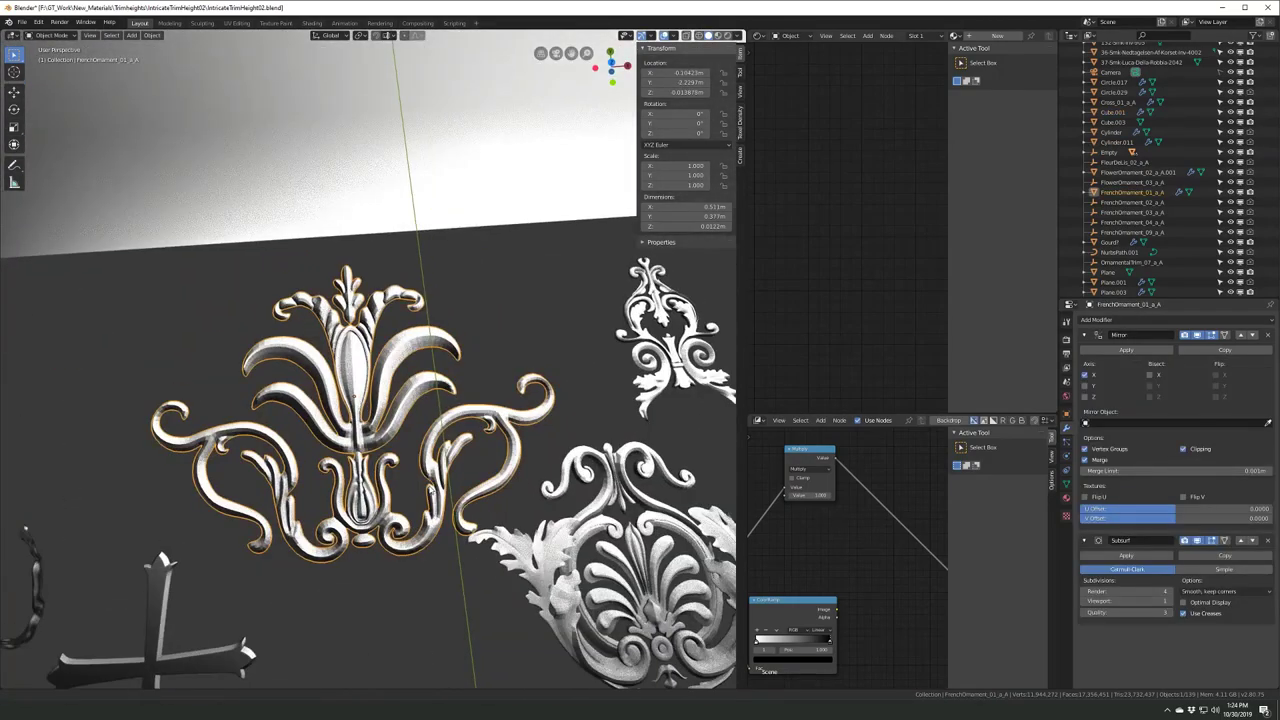
scroll(345, 461, "down", 2)
key("KP_7")
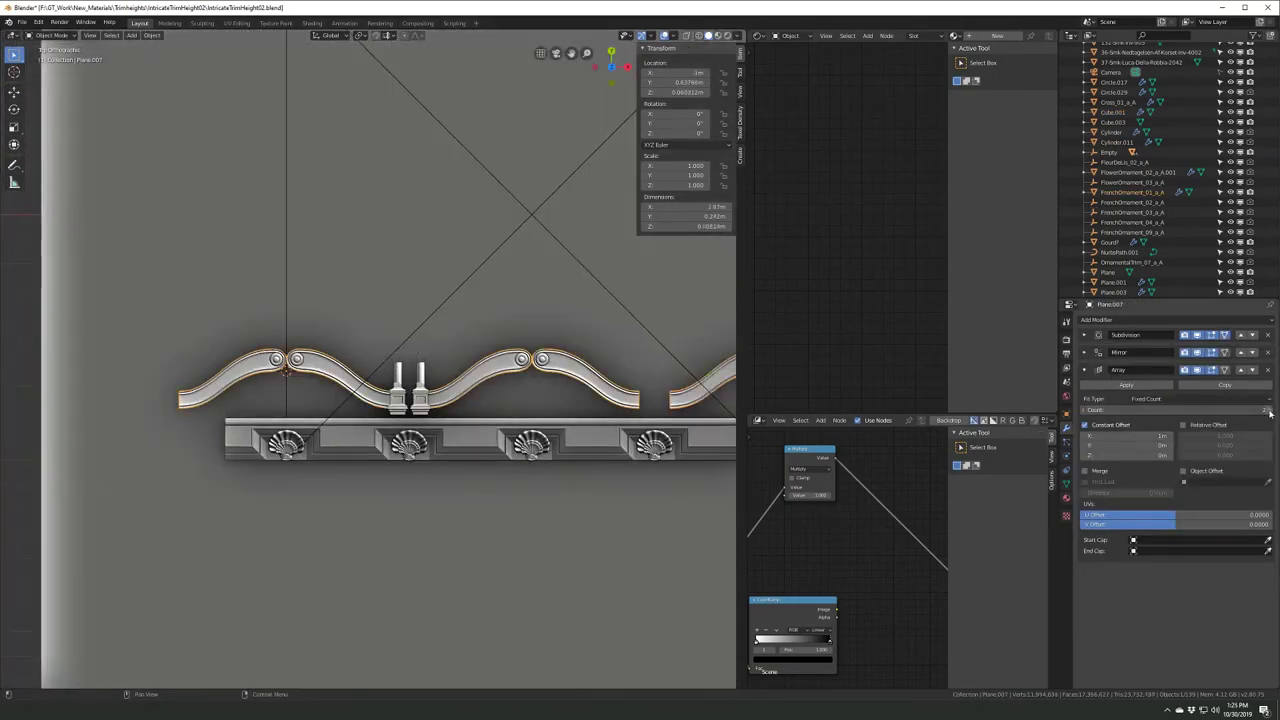
scroll(586, 517, "down", 5)
scroll(586, 517, "up", 5)
left_click(268, 408)
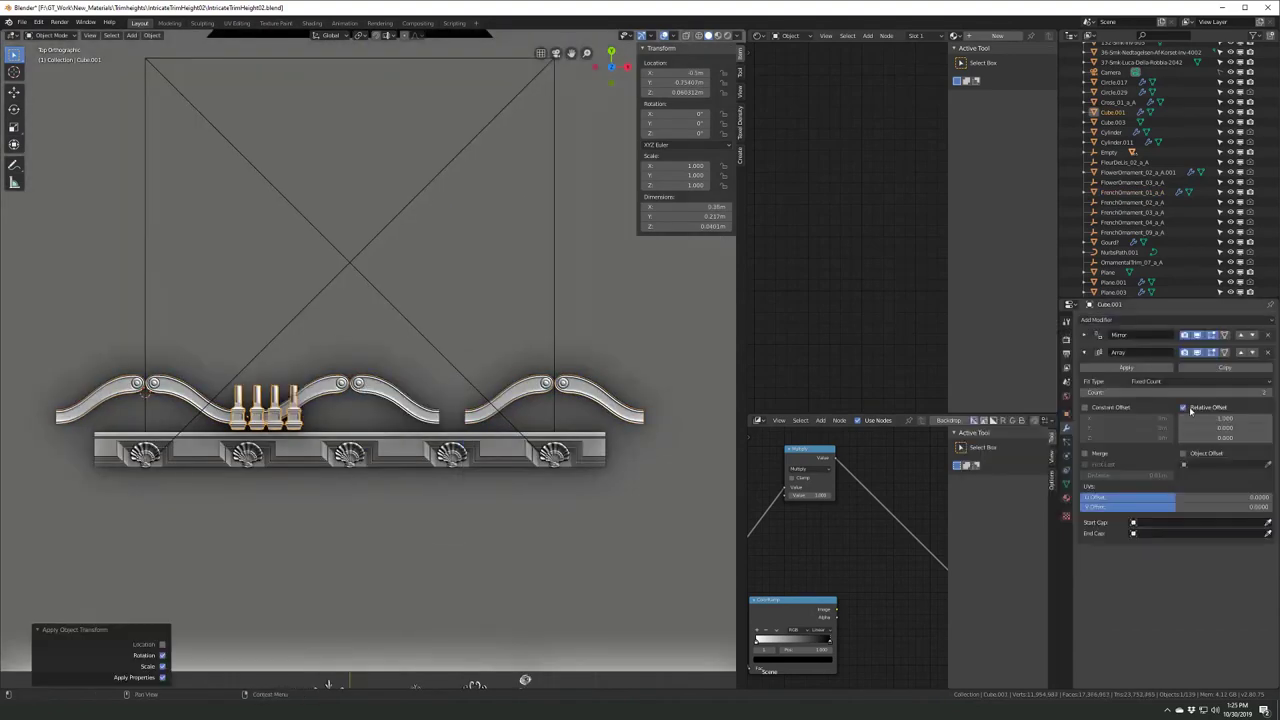
scroll(491, 360, "up", 3)
key("ctrl+s")
scroll(454, 449, "down", 5)
- Place the fruit bowl copy onto the trim, resize it, and raise it slightly along Z
scroll(407, 563, "up", 2)
left_click(405, 590)
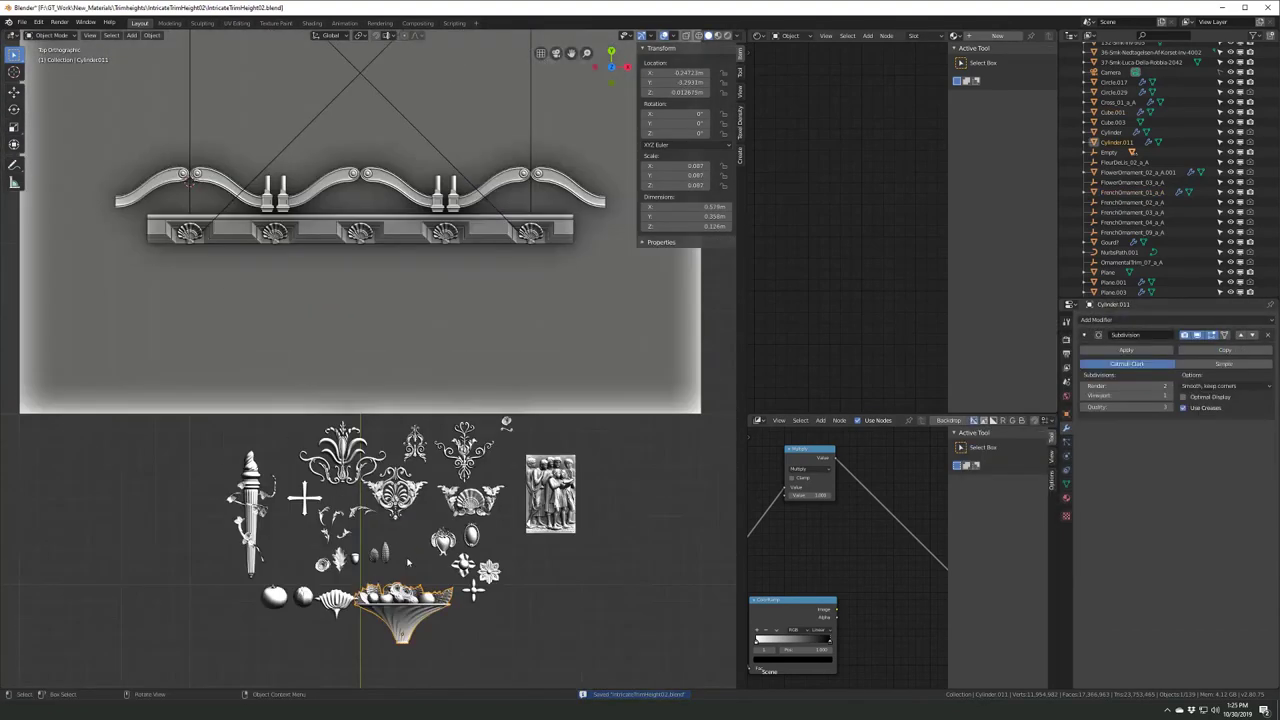
key("g")
left_click(427, 468)
scroll(427, 468, "up", 5)
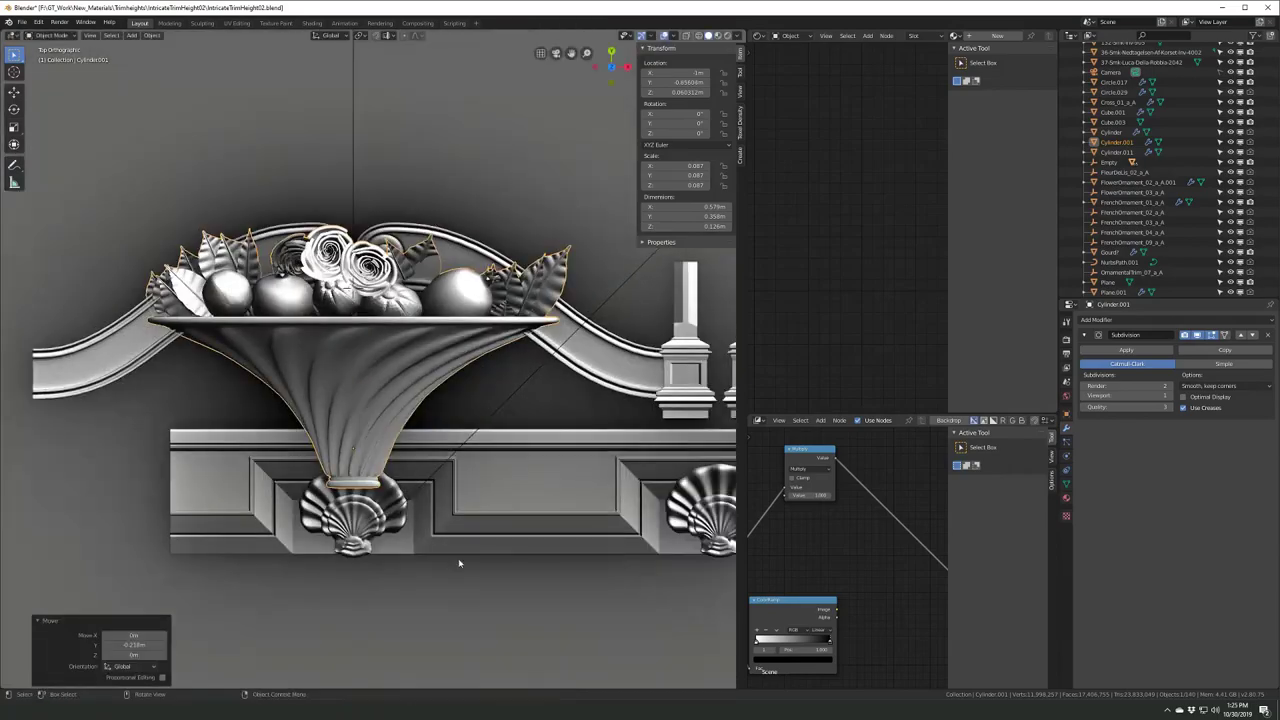
key("s")
left_click(438, 519)
mouse_move(438, 519)
middle_mouse_down()
mouse_move(349, 434)
mouse_move(493, 376)
middle_mouse_up()
key("g")
key("z")
left_click(493, 376)
- Rotate and reposition one leaf on the bowl in Edit Mode
key("Tab")
key("r")
left_click(296, 321)
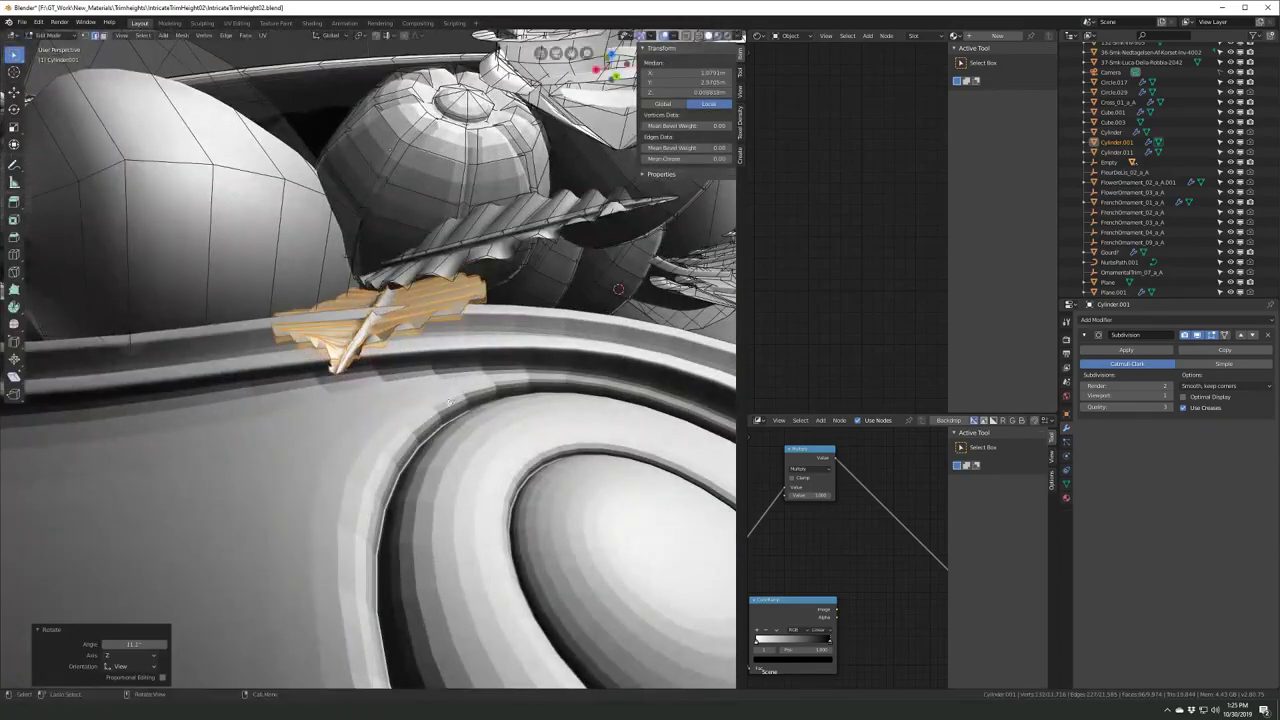
middle_click_drag(296, 321, 275, 465)
key("g")
left_click(296, 321)
key("Tab")
- Add an Array modifier to the bowl with Count 3
key("KP_7")
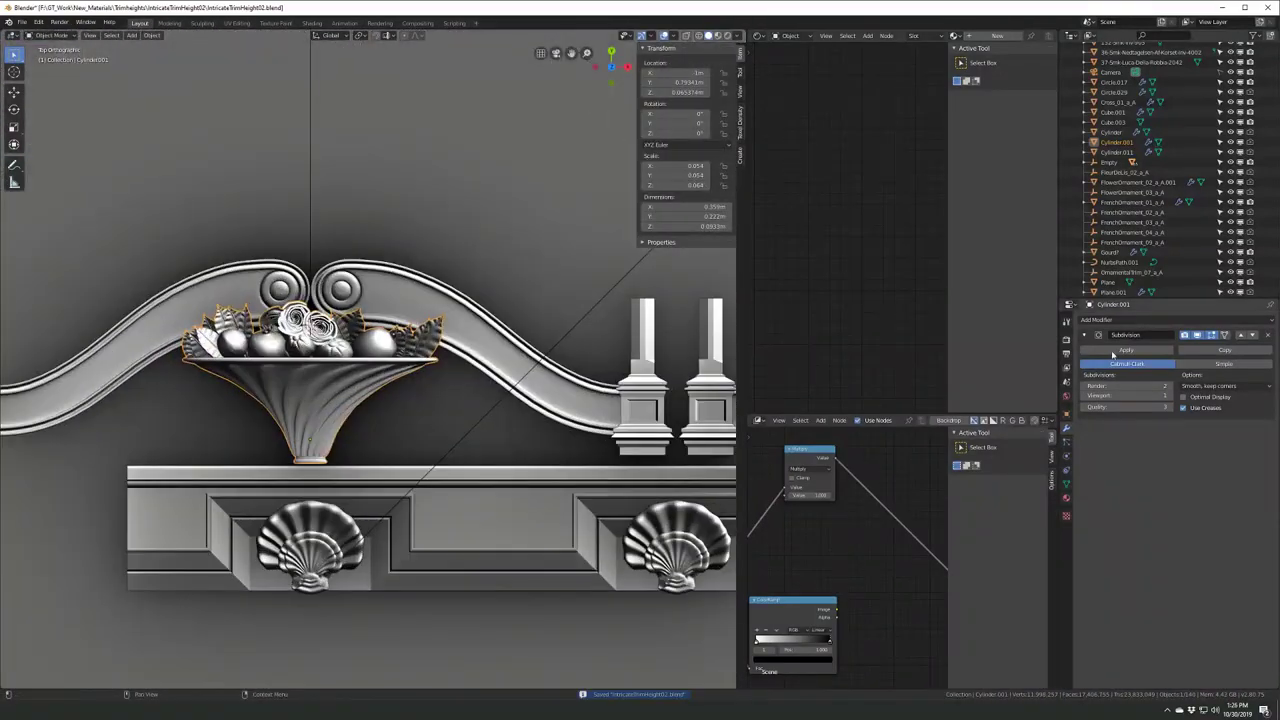
left_click(1119, 319)
left_click(1070, 345)
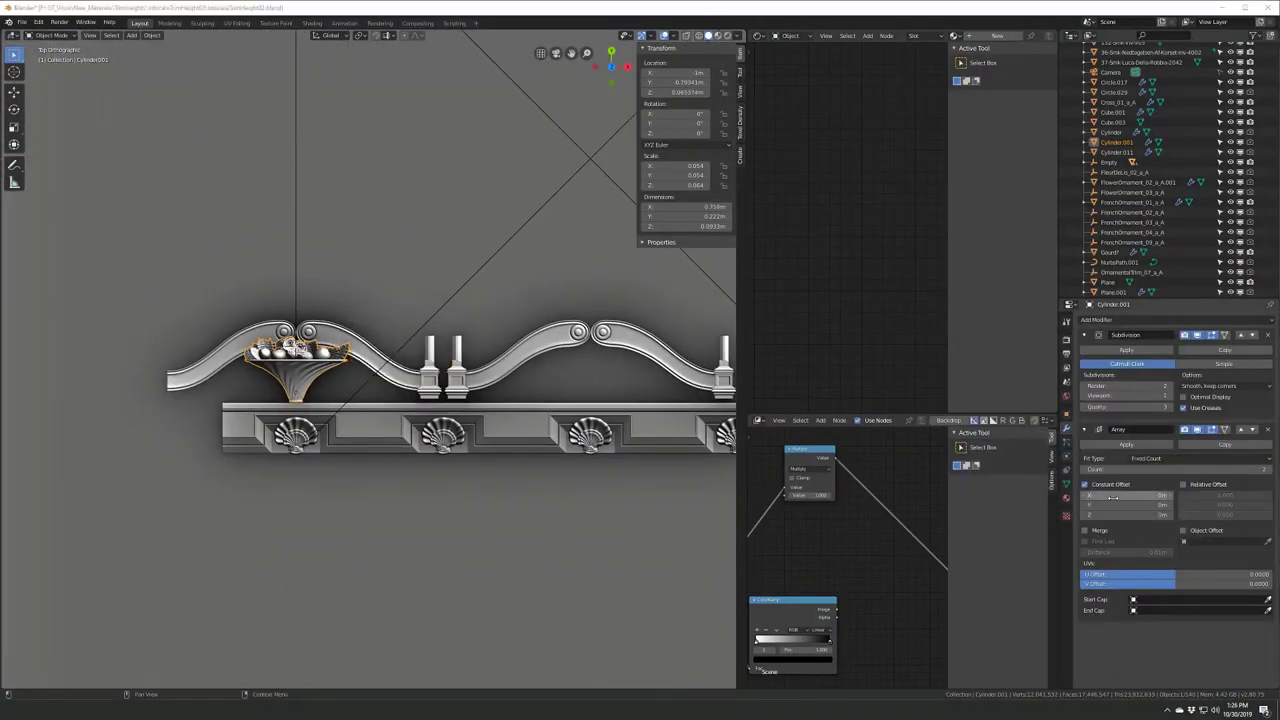
left_click(1270, 472)
scroll(626, 248, "down", 5)
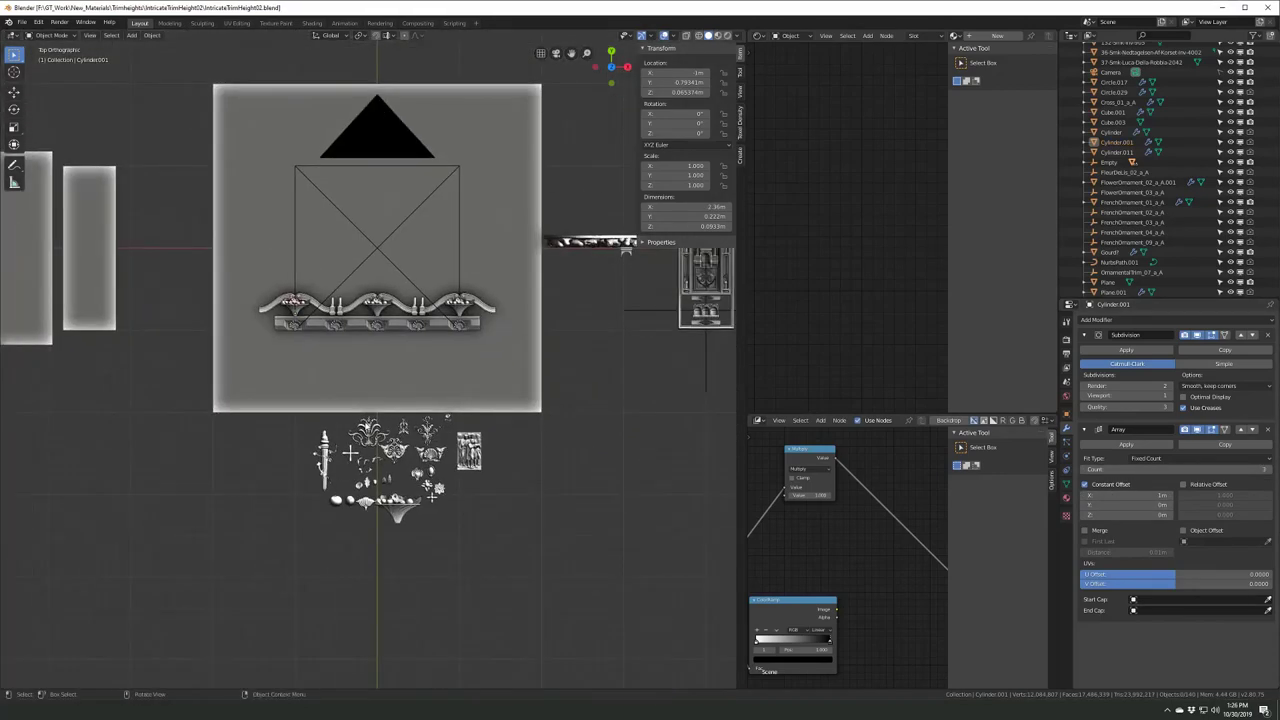
- Save the file and select the torch ornament in the reference cluster
left_click(366, 505)
scroll(341, 487, "up", 9)
key("ctrl+s")
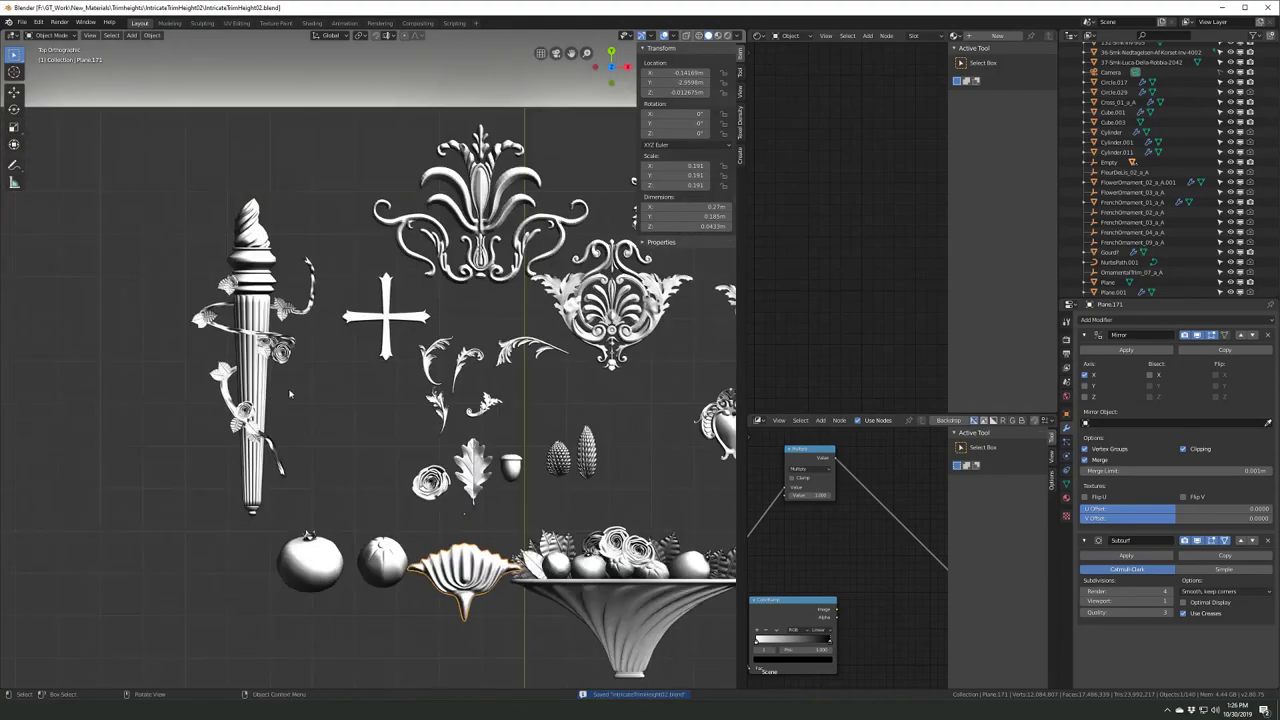
left_click(262, 392)
middle_click_drag(290, 394, 380, 330)
- Duplicate the torch, scale the copy to 0.577 and drop it onto the trim
key("shift+d")
left_click(400, 330)
key("KP_7")
scroll(653, 277, "down", 5)
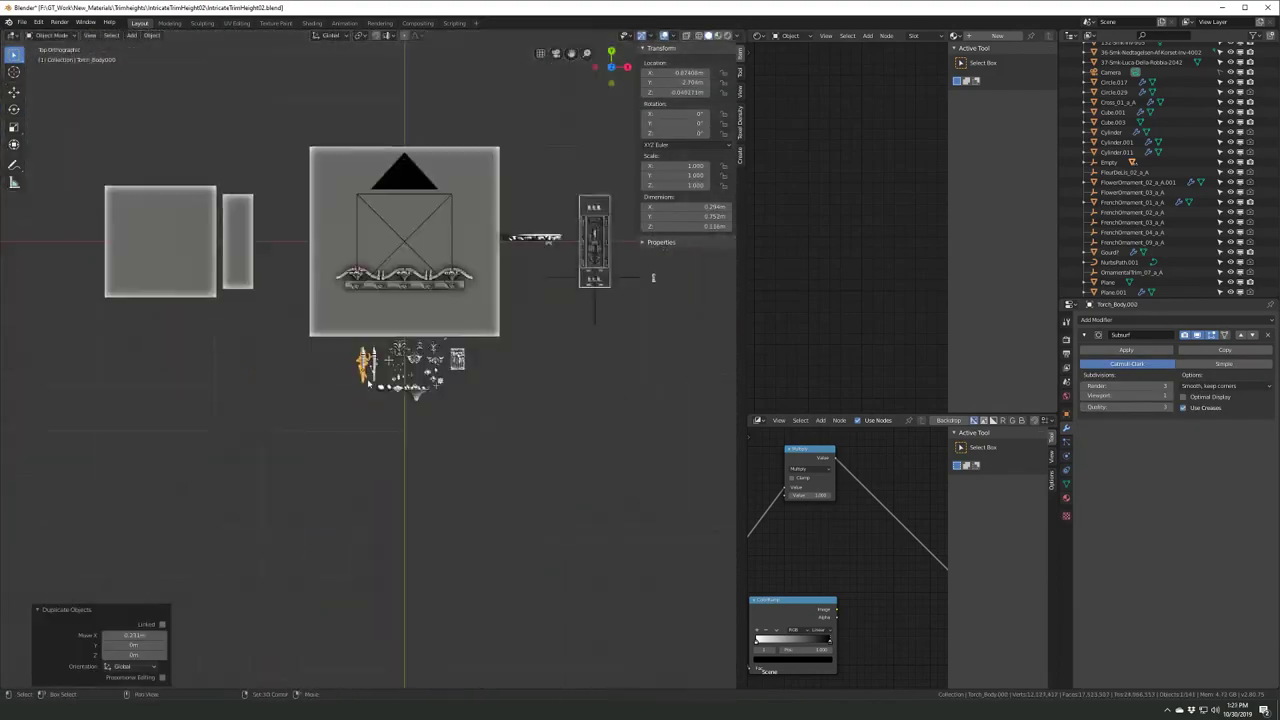
middle_click_drag(653, 277, 400, 300)
scroll(343, 400, "up", 6)
key("s")
left_click(408, 270)
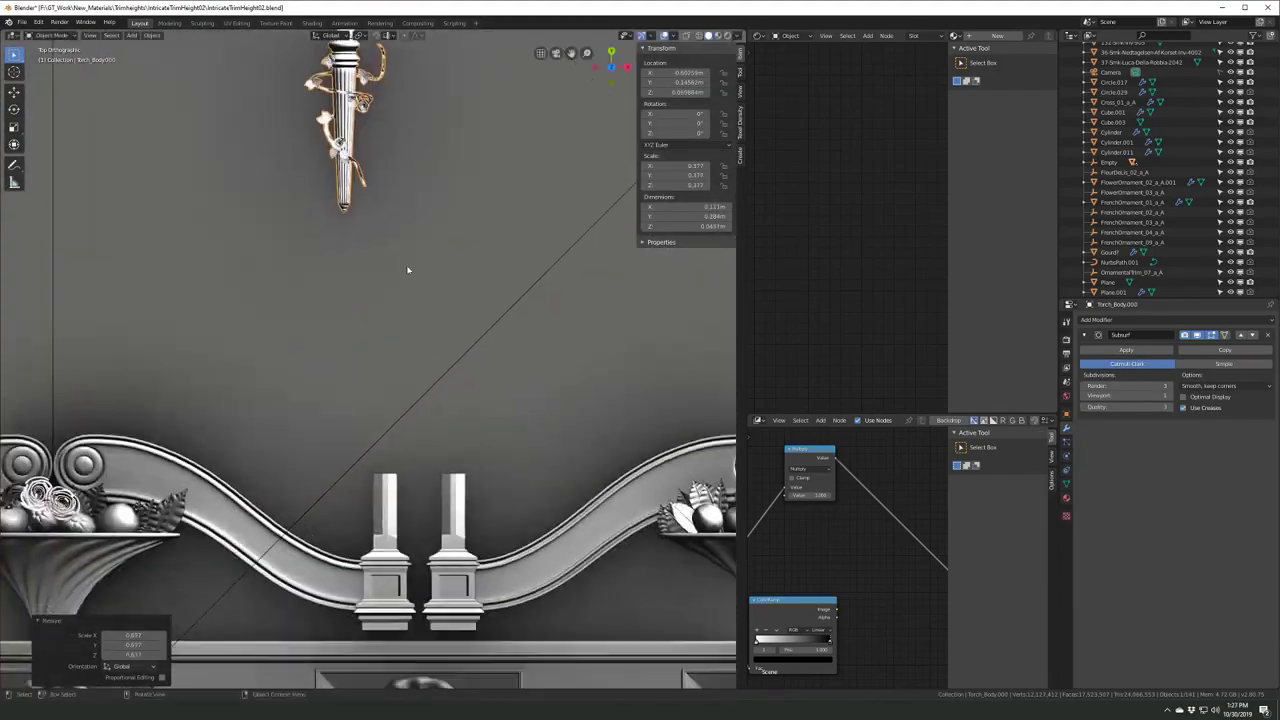
left_click(397, 590)
scroll(400, 500, "down", 3)
scroll(430, 470, "up", 4)
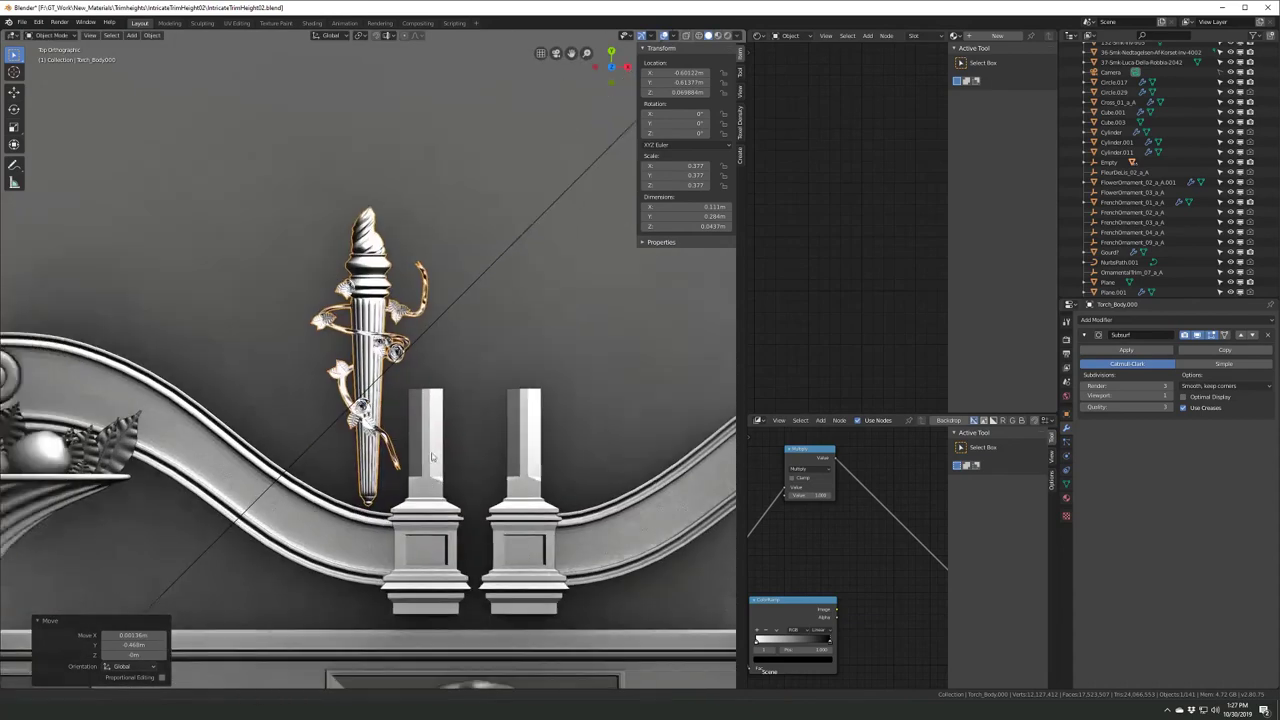
- Move the smaller torch copy beside the pillars
key("g")
left_click(429, 545)
scroll(429, 545, "down", 3)
left_click(430, 430)
scroll(430, 430, "down", 1)
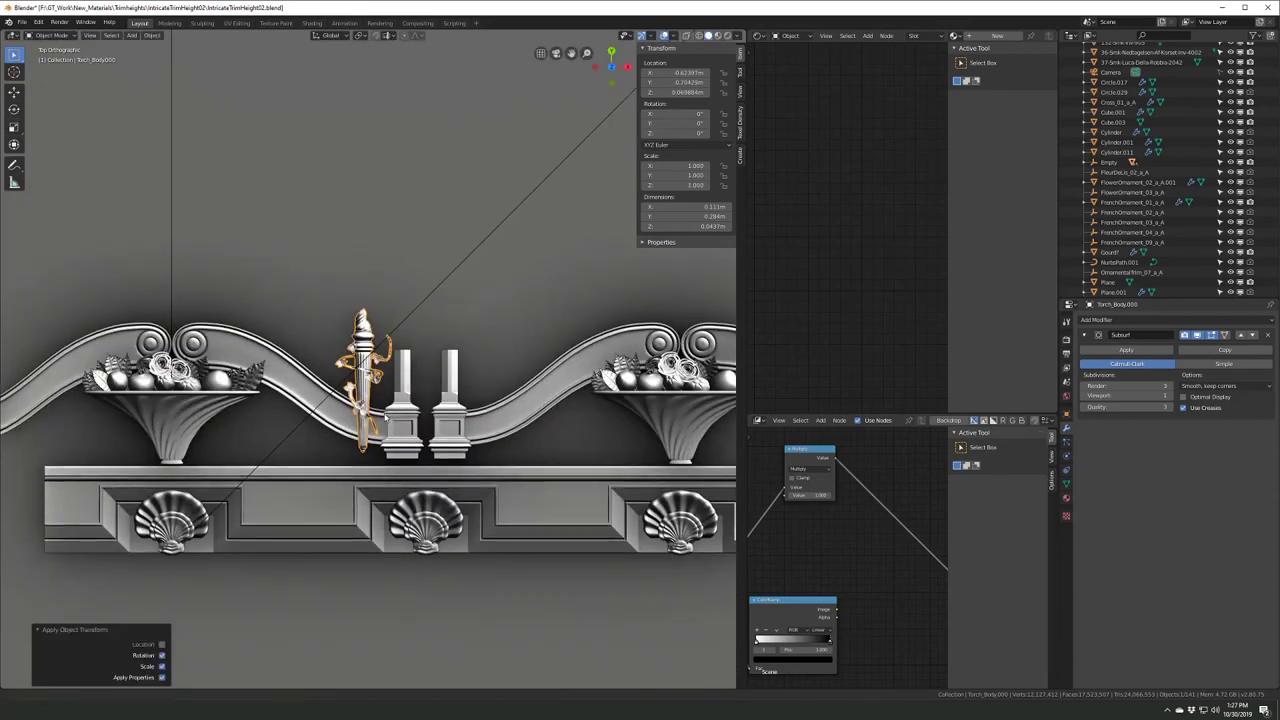
- Add Mirror and Array modifiers to the torch copy, collapsing the Mirror panel
left_click(1110, 319)
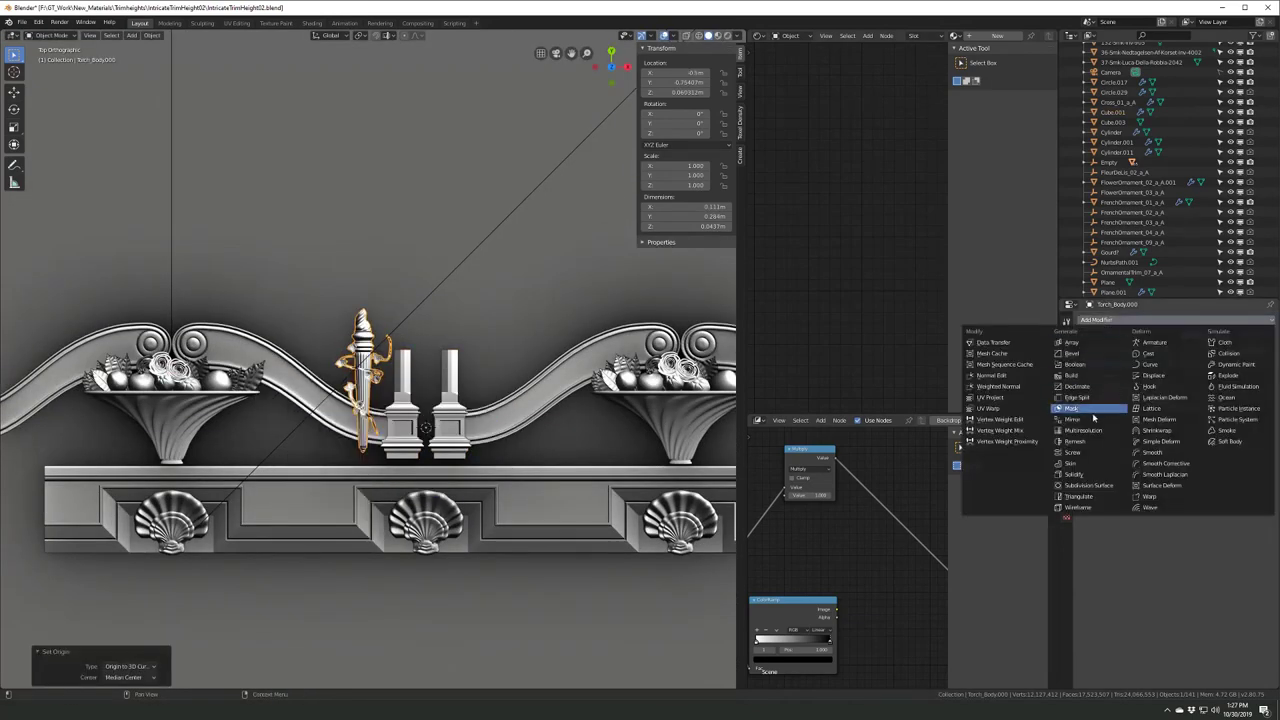
left_click(1089, 414)
left_click(1140, 319)
left_click(1089, 347)
scroll(1095, 355, "down", 3)
left_click(1093, 353)
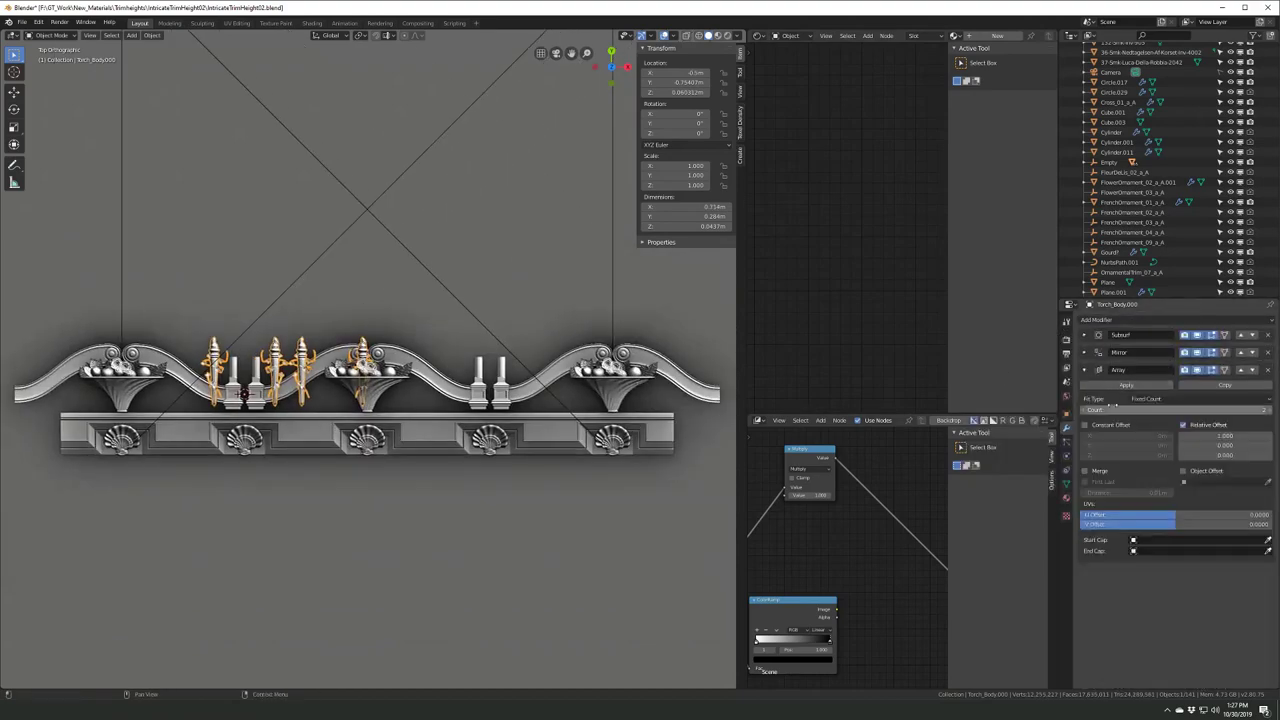
scroll(242, 395, "up", 1)
- Select pillar Cube.001 and enter Edit Mode for a close-up of its mesh
left_click(242, 395)
key("Tab")
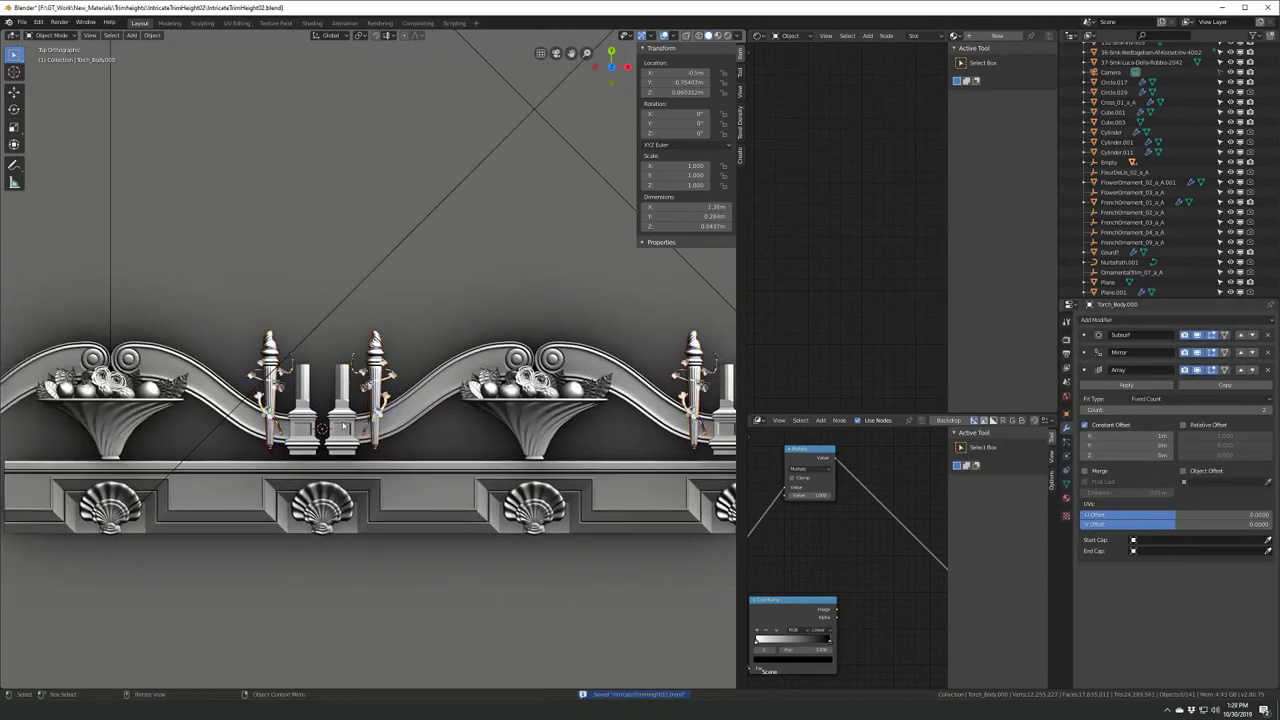
middle_click_drag(242, 395, 338, 289)
scroll(338, 289, "up", 3)
scroll(338, 289, "down", 5)
- Shift the pillar geometry along Y and return to Object Mode
key("g")
key("y")
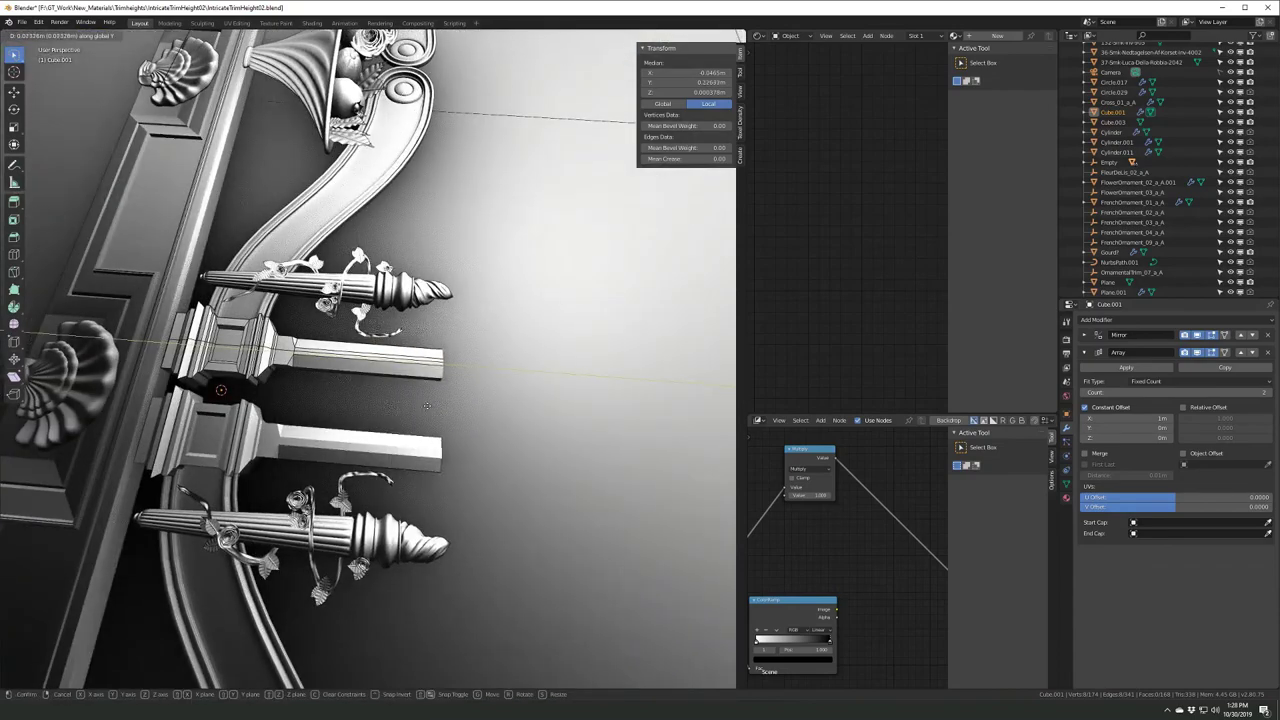
left_click(430, 403)
key("Tab")
mouse_move(430, 403)
middle_mouse_down()
mouse_move(411, 408)
mouse_move(392, 484)
middle_mouse_up()
- Add a plane and delete its bottom vertices to form a triangle
key("shift+a")
left_click(420, 372)
key("Tab")
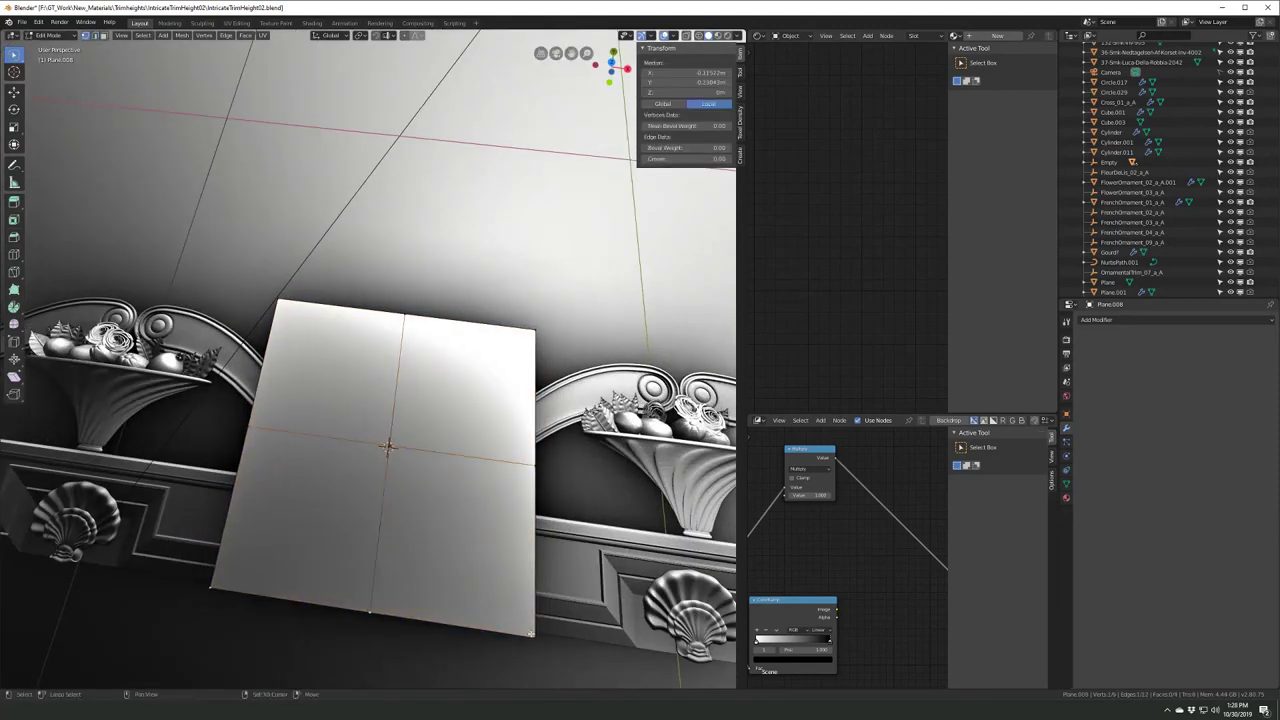
key("x")
left_click(531, 633)
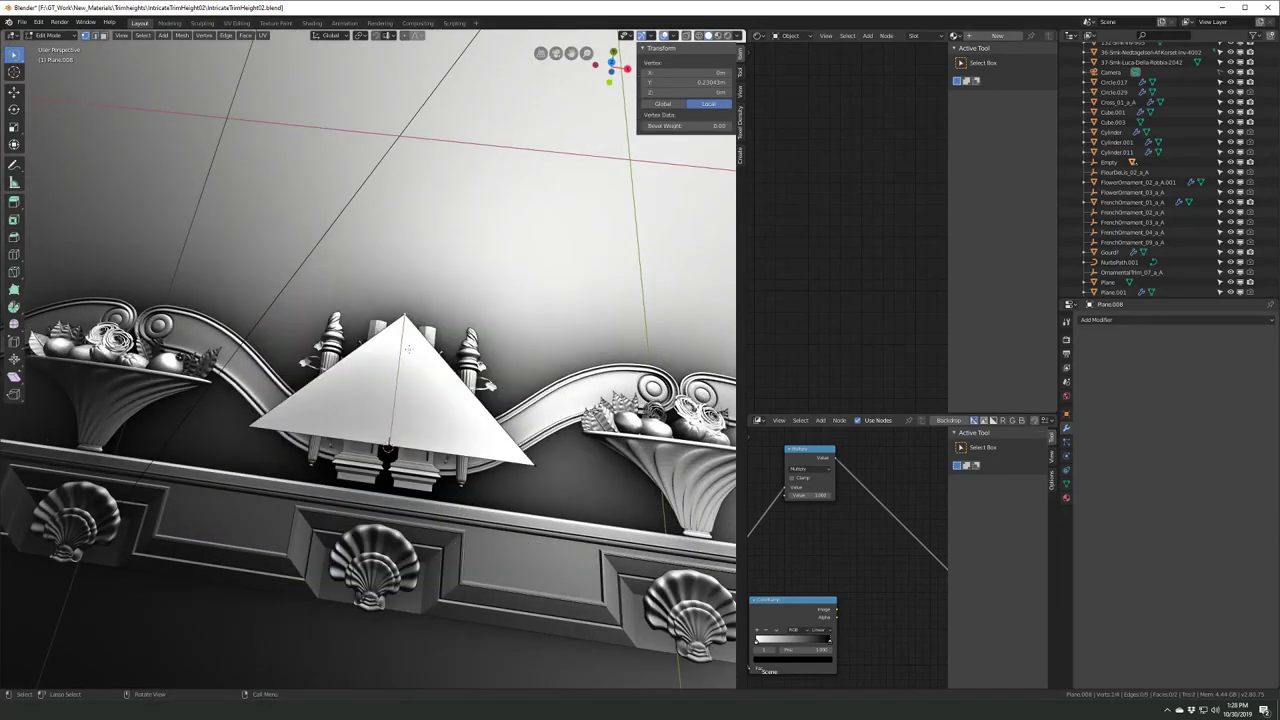
key("Tab")
key("KP_7")
- Move the triangle along Y above the pillars and scale it to pediment size
key("g")
key("y")
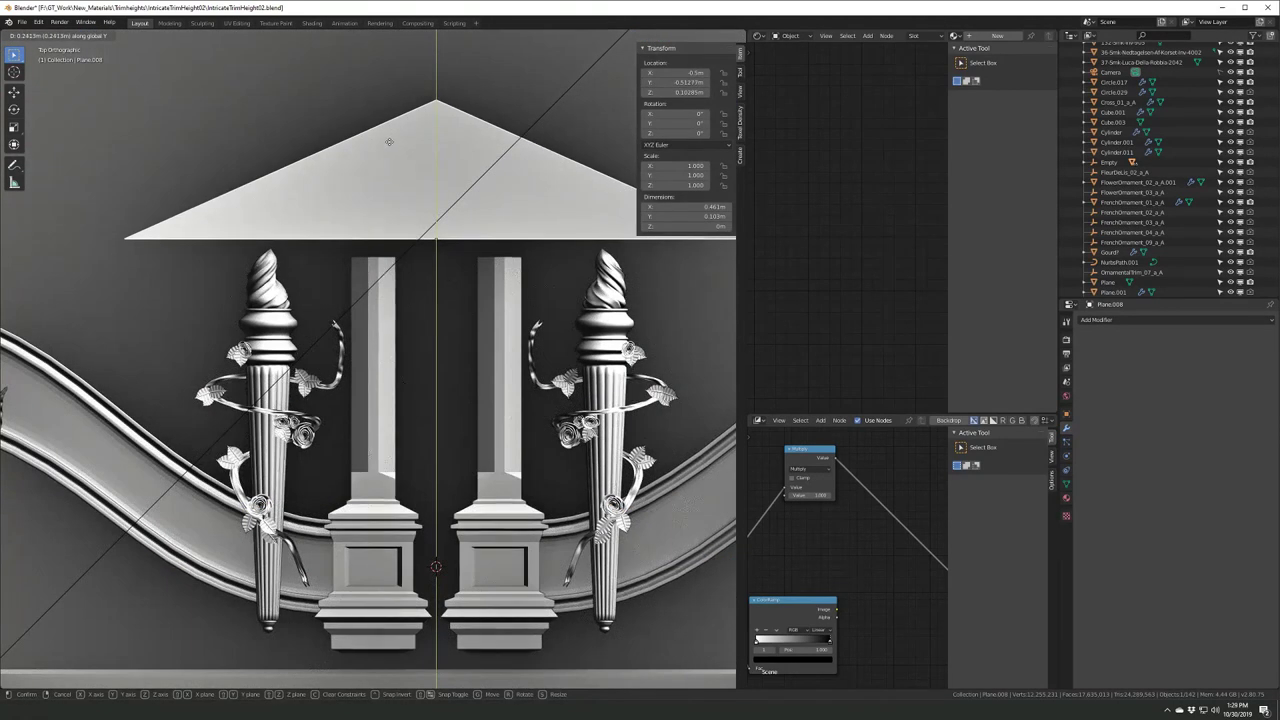
left_click(389, 142)
key("s")
scroll(392, 260, "up", 2)
left_click(395, 400)
scroll(353, 407, "up", 3)
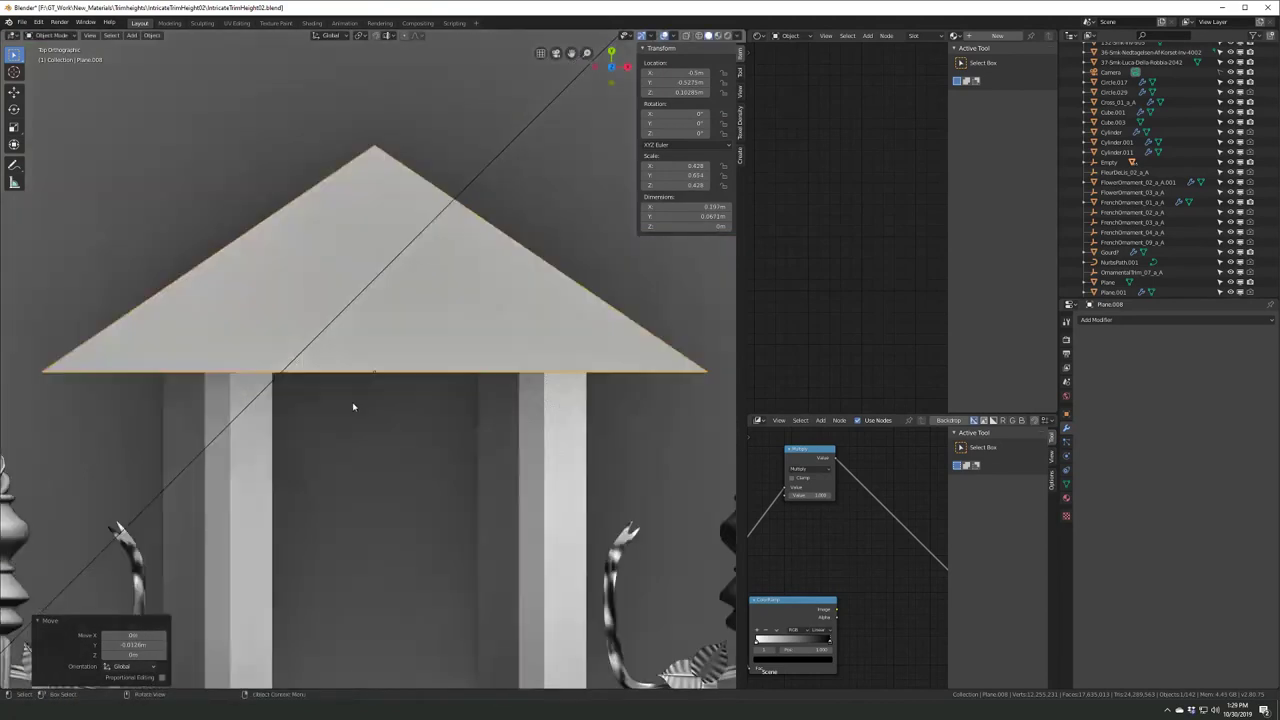
- Inset the triangle face into a border and move the inner face along Z
key("i")
left_click(443, 517)
scroll(437, 517, "up", 2)
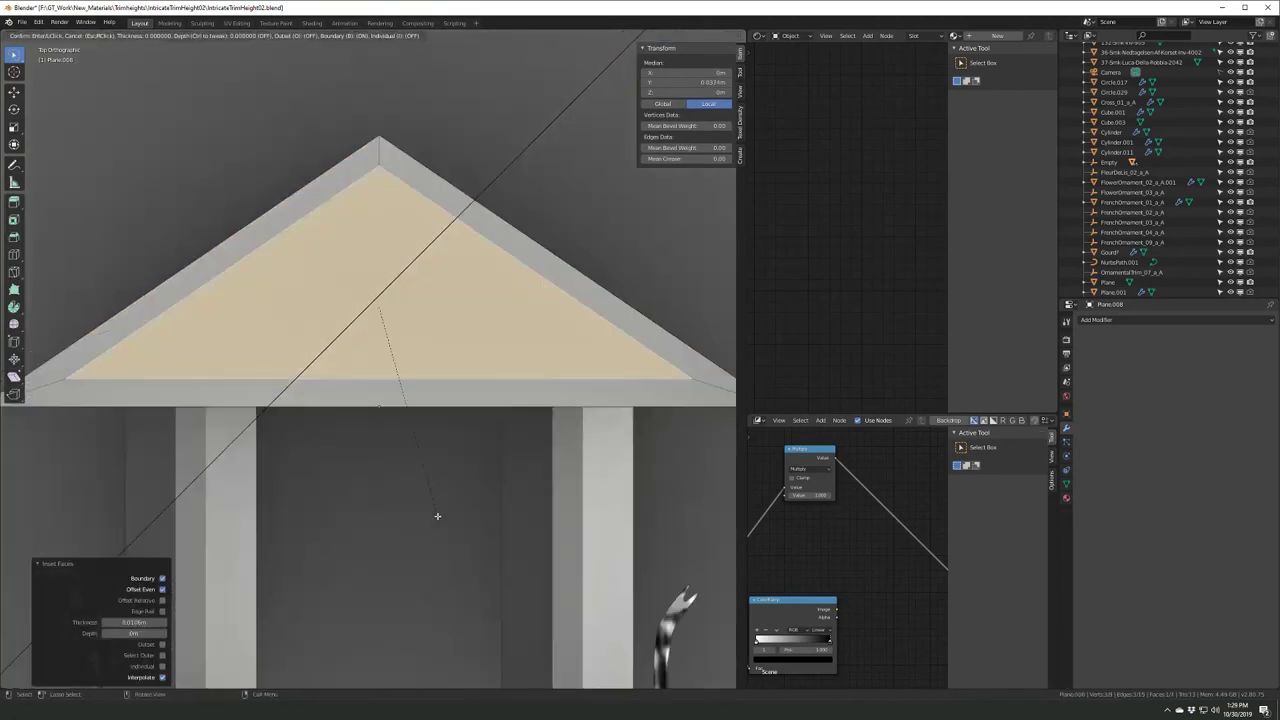
key("g")
key("z")
mouse_move(437, 517)
middle_mouse_down()
mouse_move(271, 413)
mouse_move(389, 403)
mouse_move(363, 470)
middle_mouse_up()
left_click(271, 413)
scroll(271, 413, "down", 3)
key("Tab")
- Add a second inset to the pediment face and set its depth for a raised border
key("Tab")
left_click(355, 385)
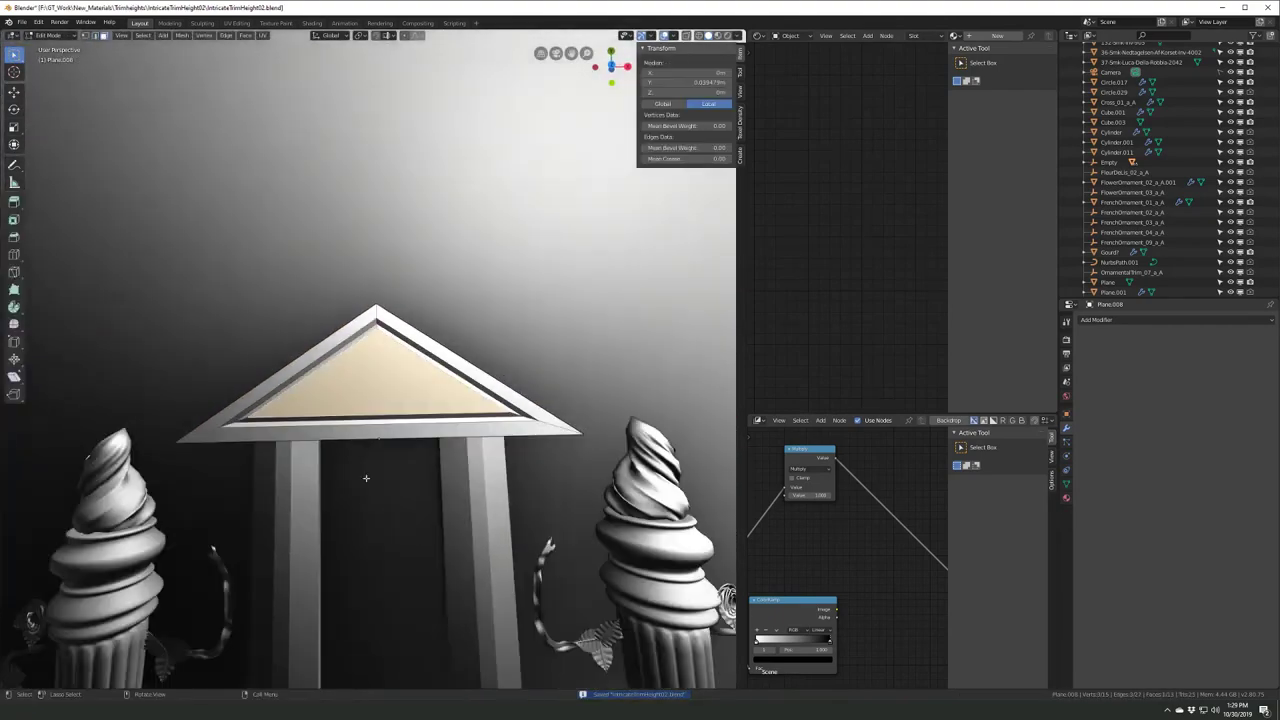
key("i")
left_click(416, 477)
scroll(416, 477, "up", 2)
left_click(409, 512)
- Return to top view and start adding another plane
key("Tab")
scroll(409, 512, "down", 4)
mouse_move(409, 512)
middle_mouse_down()
mouse_move(452, 441)
mouse_move(452, 458)
middle_mouse_up()
key("KP_7")
scroll(452, 441, "up", 2)
key("shift+a")
- Add a new plane and offset it along negative X
left_click(452, 458)
key("Tab")
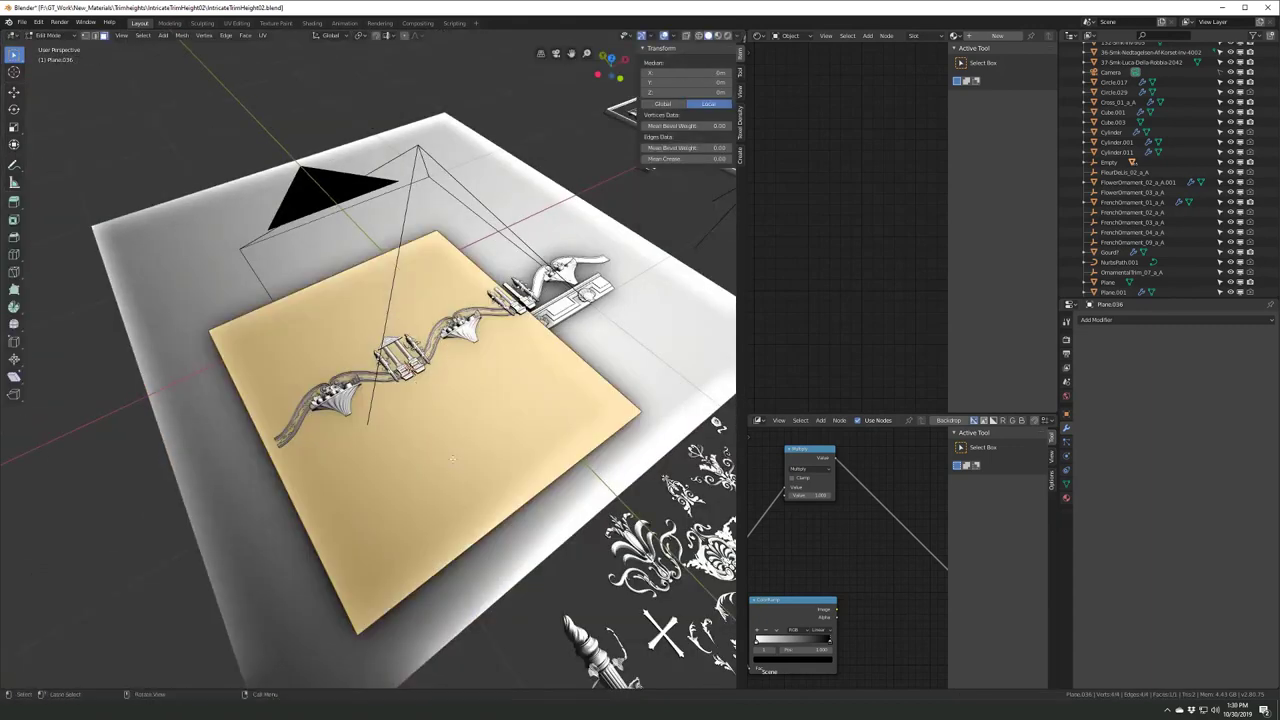
key("Escape")
key("Tab")
key("g")
key("x")
key("minus")
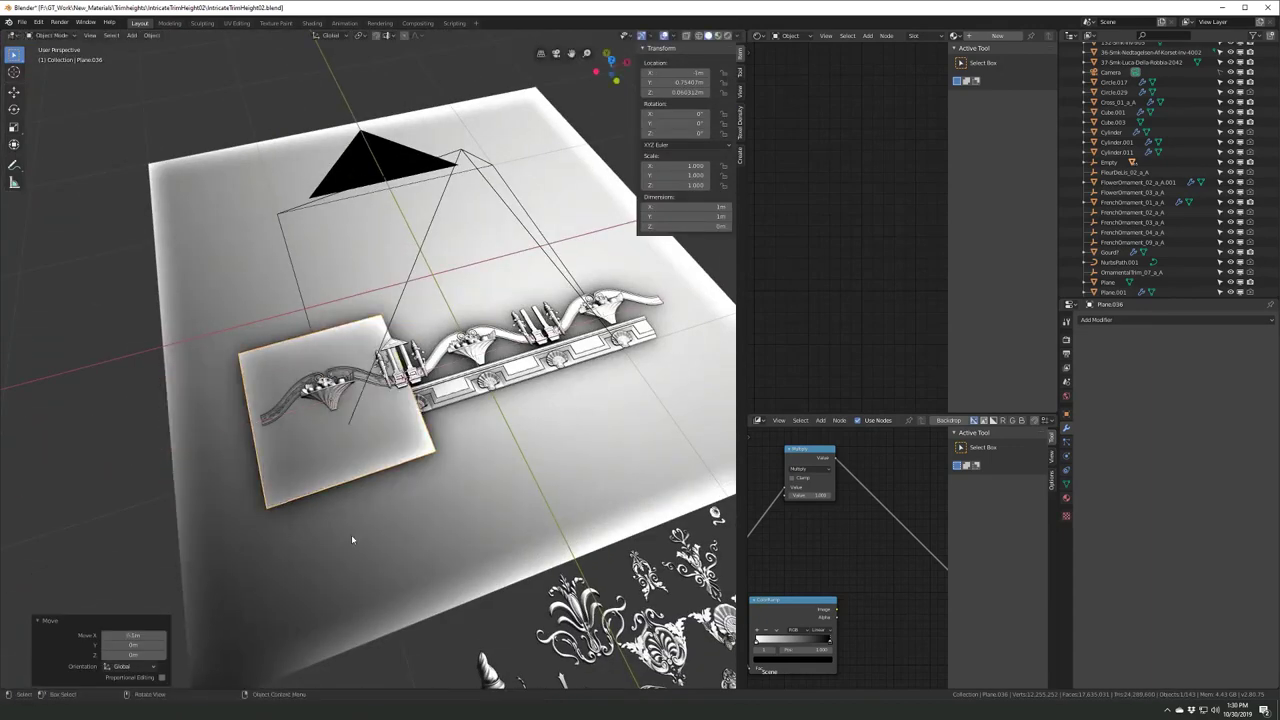
middle_click_drag(351, 540, 443, 462)
key("Tab")
- Scale the plane along Y into a thin strip, position it, and apply rotation and scale
key("ctrl+s")
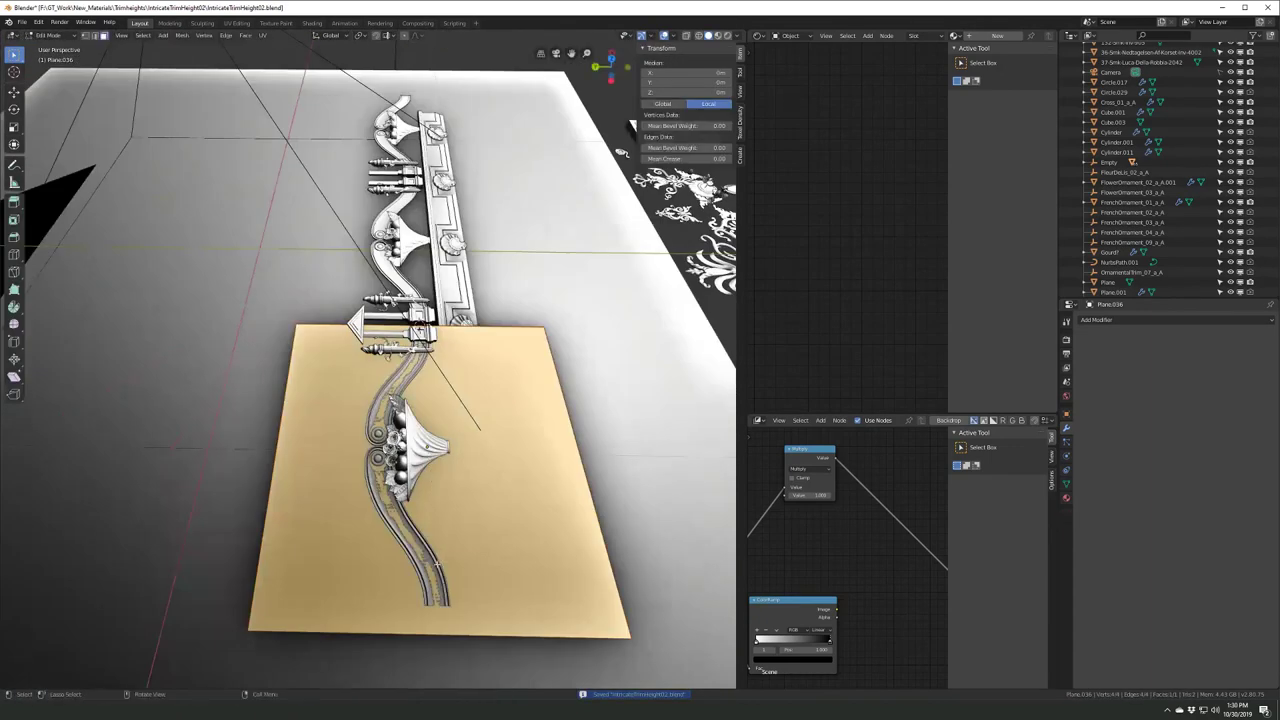
key("s")
key("y")
left_click(438, 537)
key("KP_7")
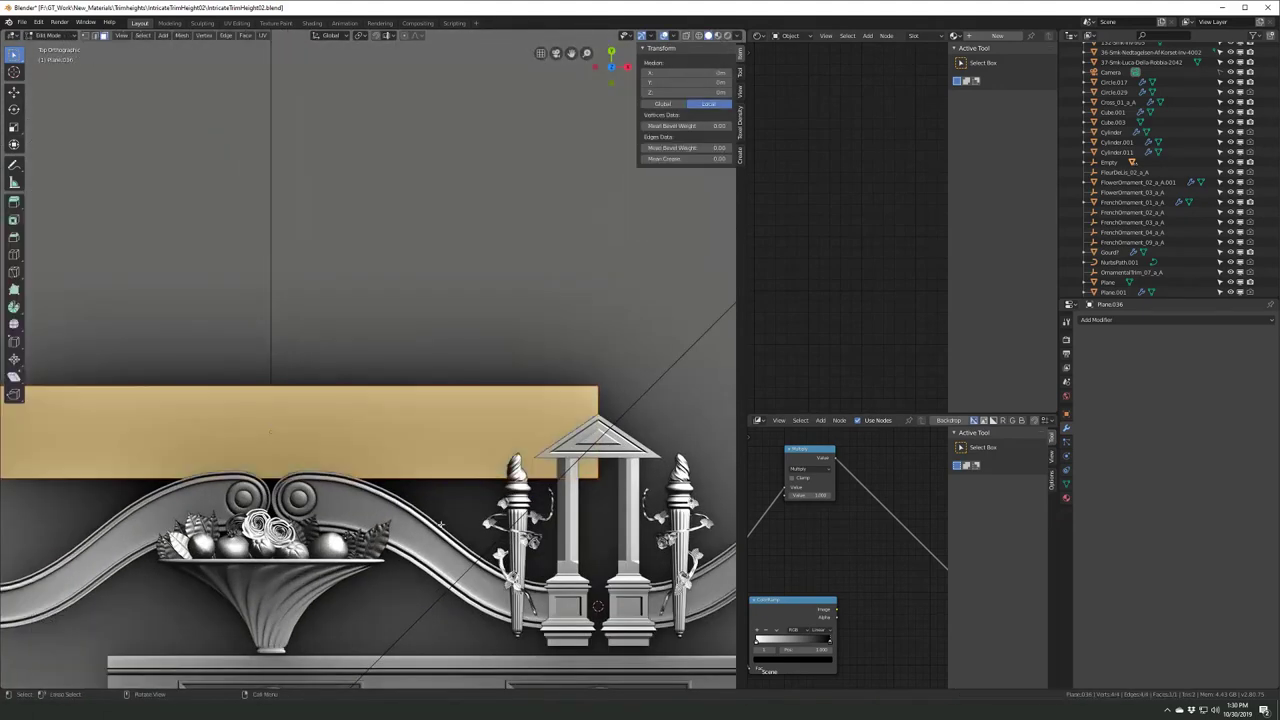
left_click(413, 467)
key("Tab")
middle_click_drag(413, 467, 560, 380)
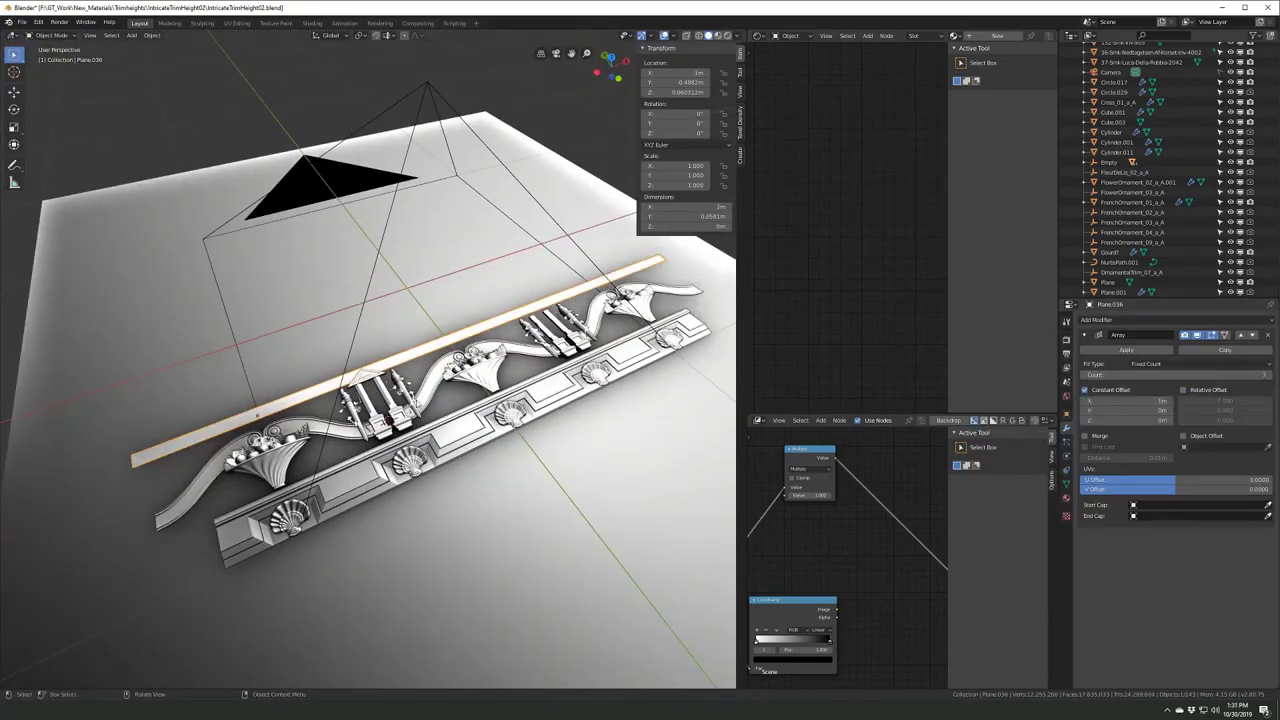
key("ctrl+a")
mouse_move(260, 470)
middle_mouse_down()
mouse_move(303, 459)
mouse_move(320, 400)
mouse_move(205, 530)
middle_mouse_up()
left_click(303, 459)
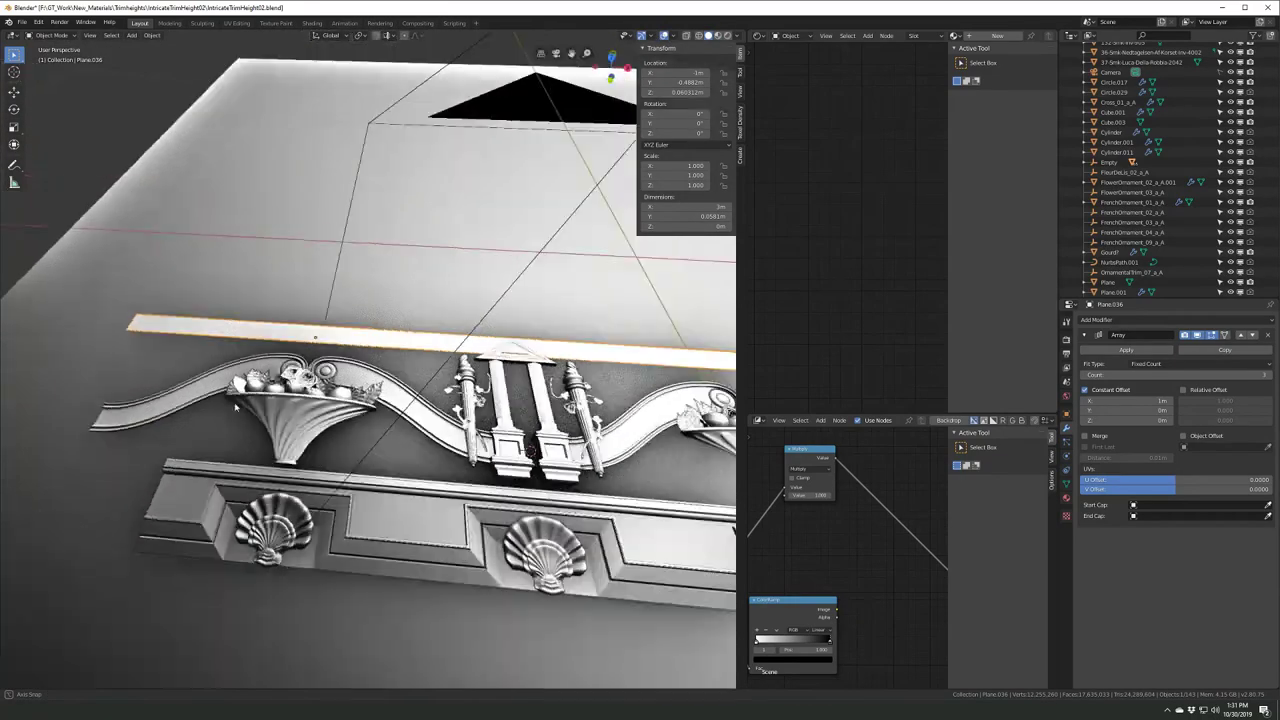
- Add loop cuts across the strip, checking the arrayed copies
key("Tab")
key("ctrl+r")
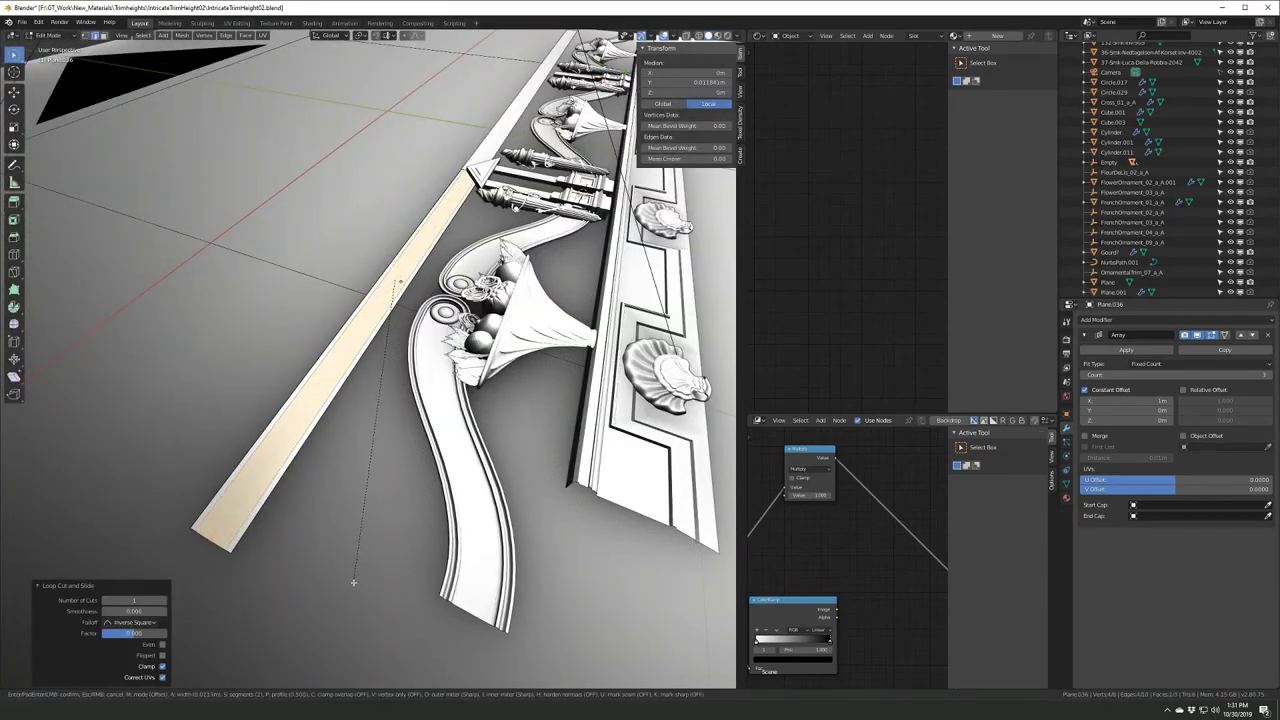
left_click(353, 582)
mouse_move(353, 582)
middle_mouse_down()
mouse_move(423, 480)
mouse_move(408, 368)
middle_mouse_up()
key("ctrl+r")
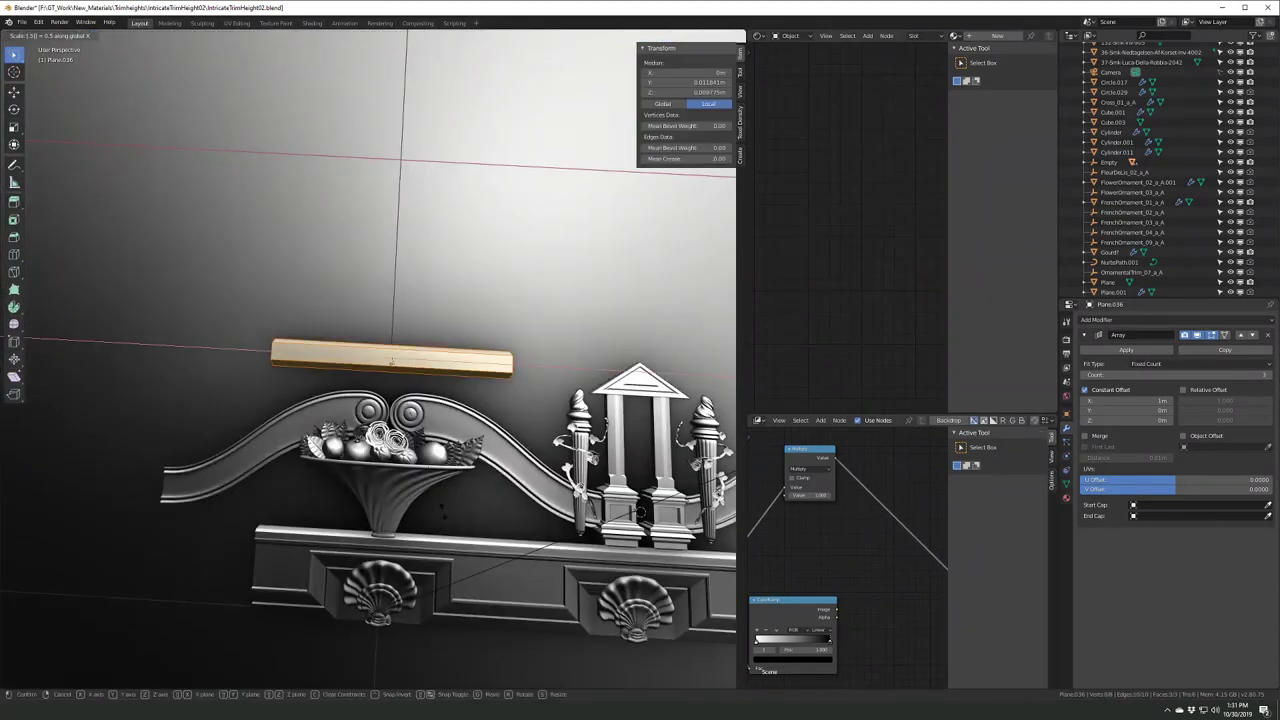
scroll(390, 363, "down", 6)
key("Tab")
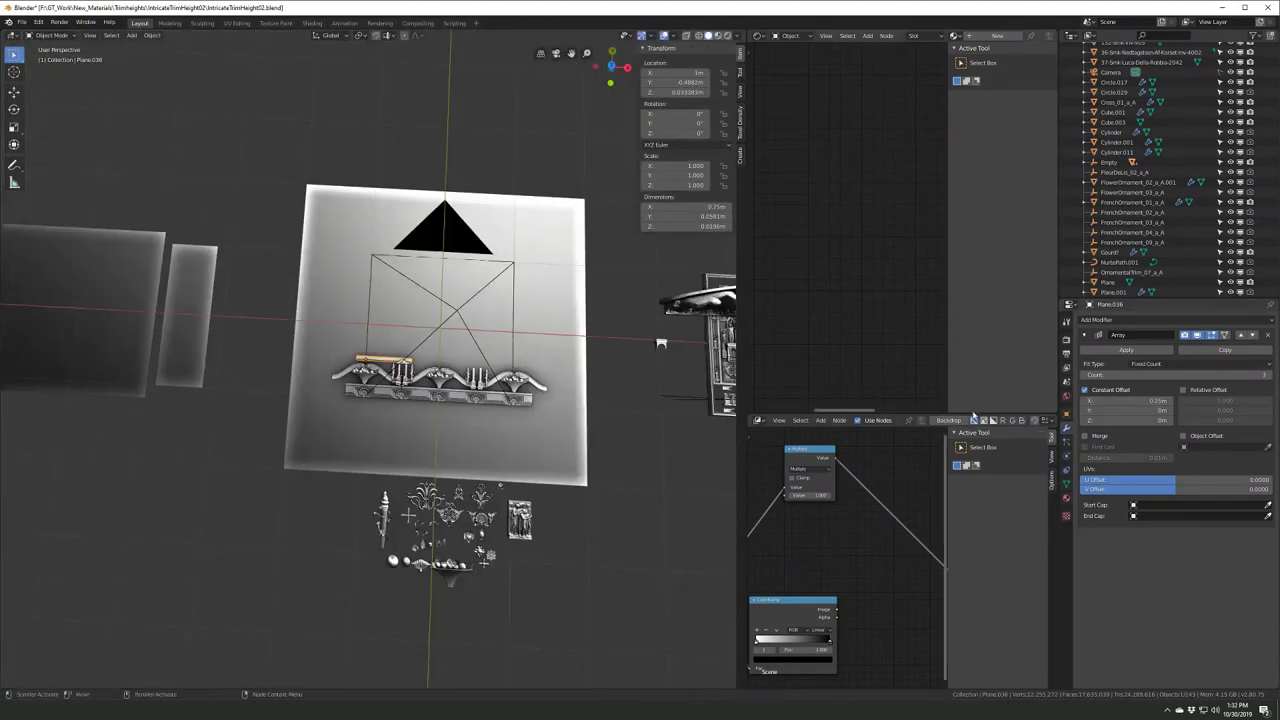
key("Tab")
scroll(284, 378, "up", 5)
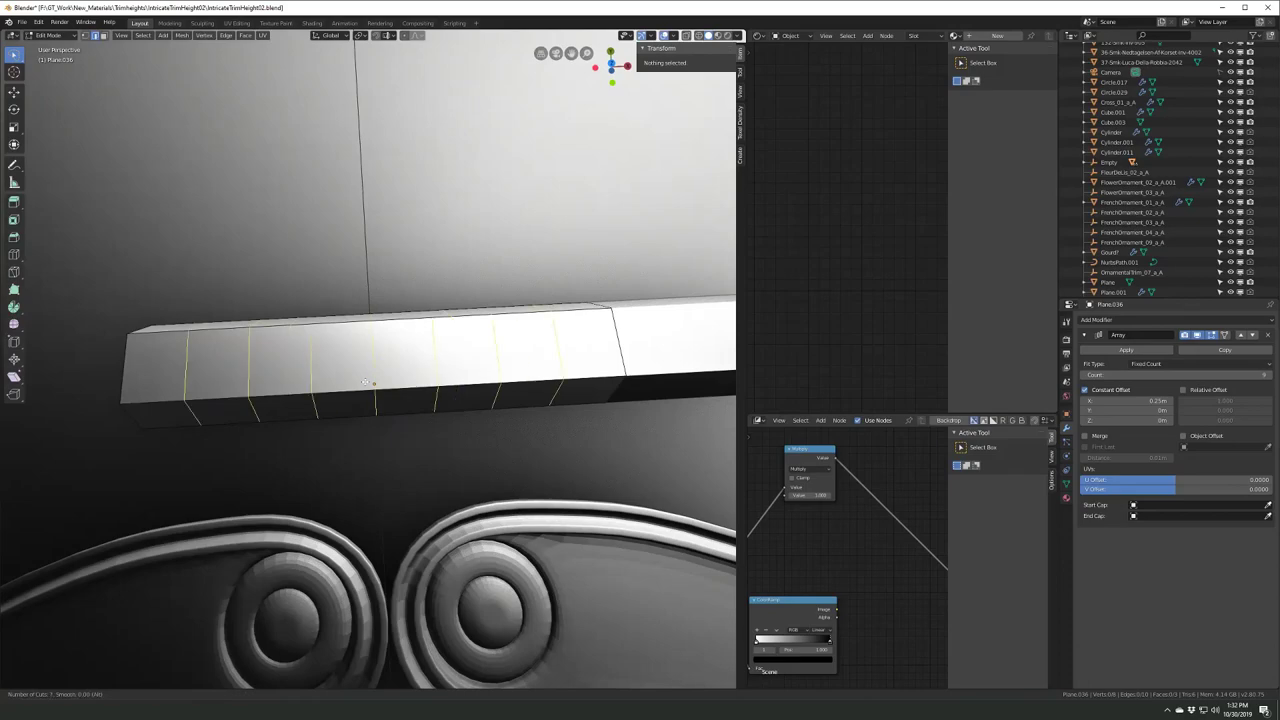
left_click(366, 382)
- Select alternating faces along the strip and delete them to leave notches
middle_click_drag(429, 517, 306, 494)
left_click(258, 430)
left_click(307, 420, "shift")
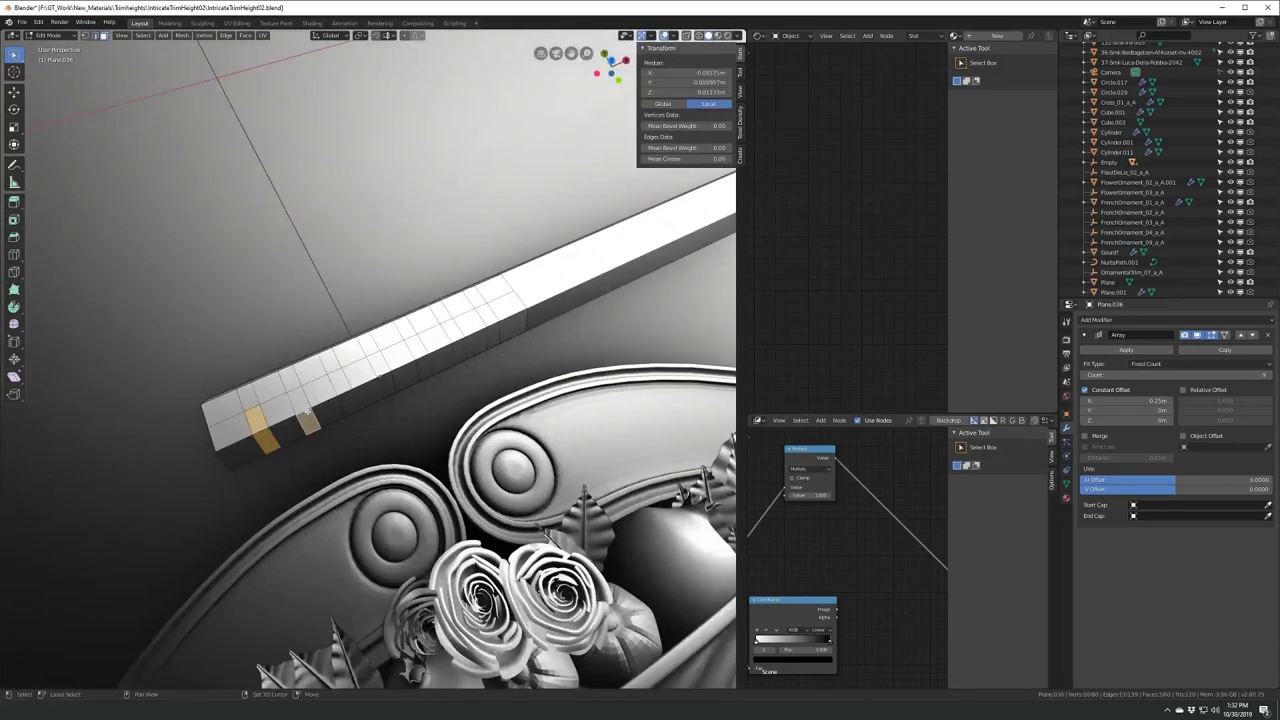
middle_click_drag(490, 336, 420, 380)
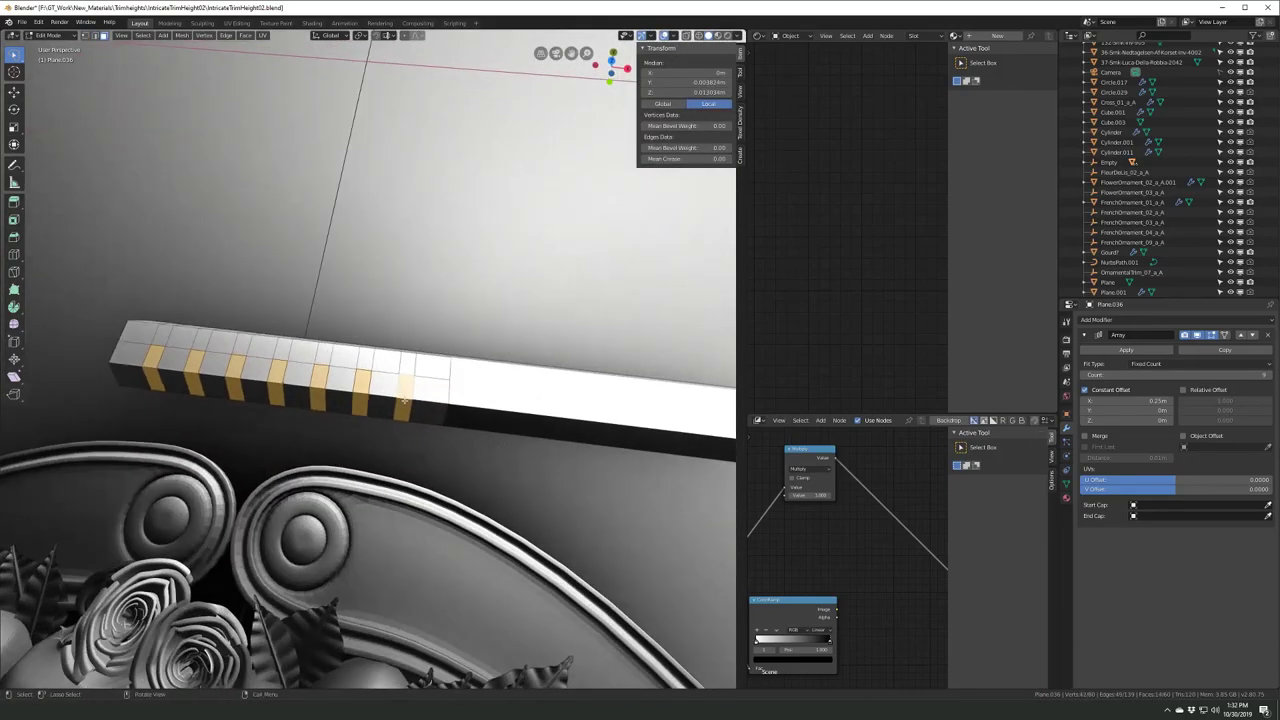
key("x")
left_click(382, 420)
mouse_move(382, 420)
middle_mouse_down()
mouse_move(382, 403)
mouse_move(369, 449)
mouse_move(395, 400)
mouse_move(408, 408)
mouse_move(374, 398)
mouse_move(374, 437)
mouse_move(388, 432)
middle_mouse_up()
- Review the notched strip in Object Mode and widen the 3D viewport
key("Tab")
key("Tab")
key("Tab")
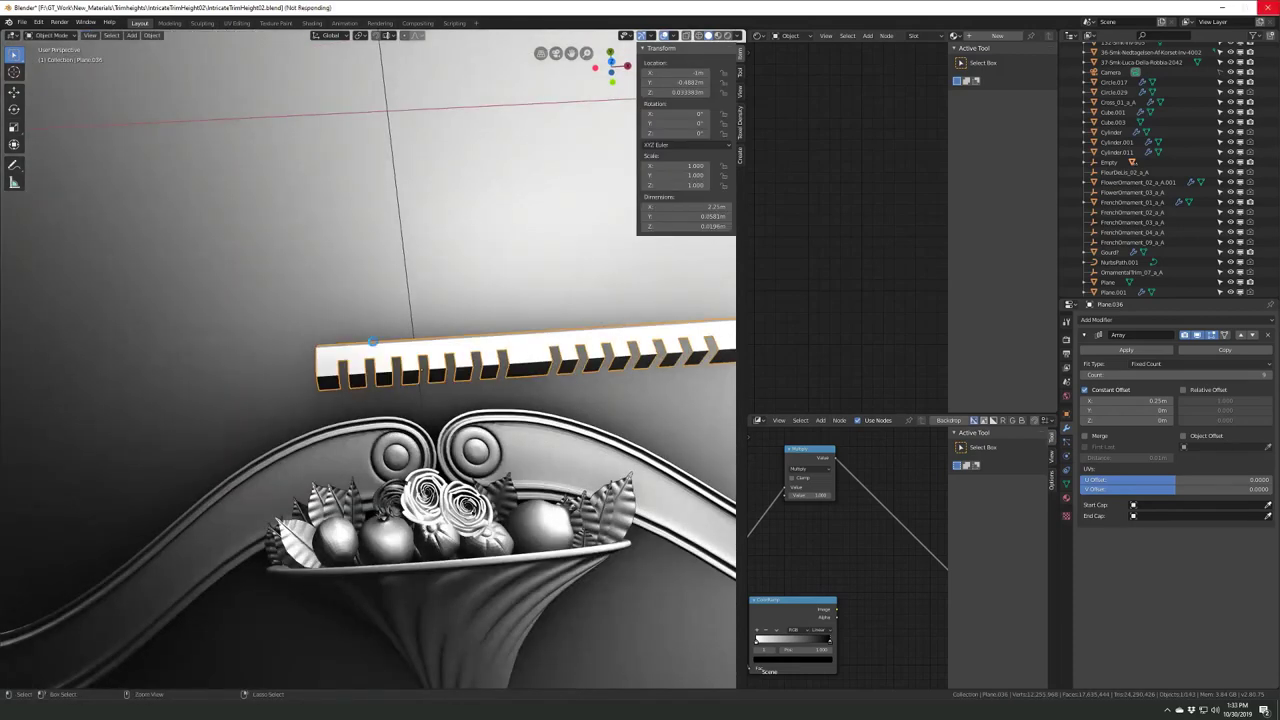
key("Tab")
scroll(372, 341, "down", 3)
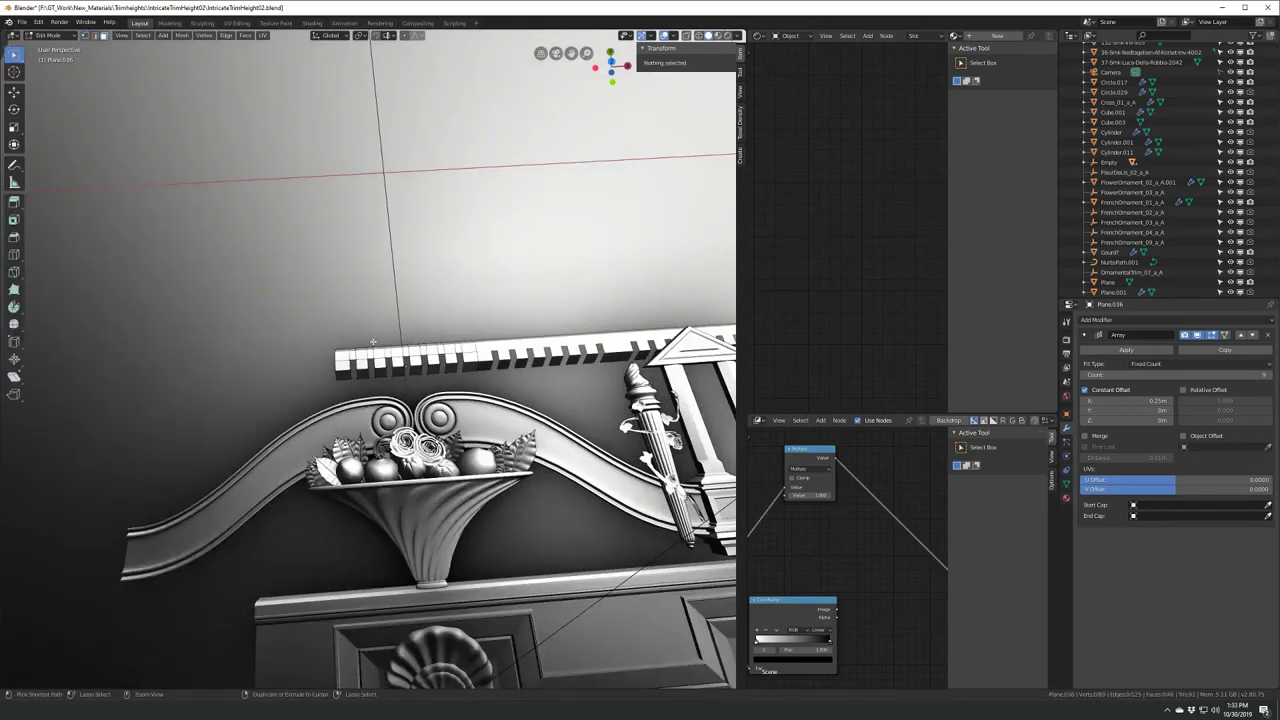
key("Tab")
key("Tab")
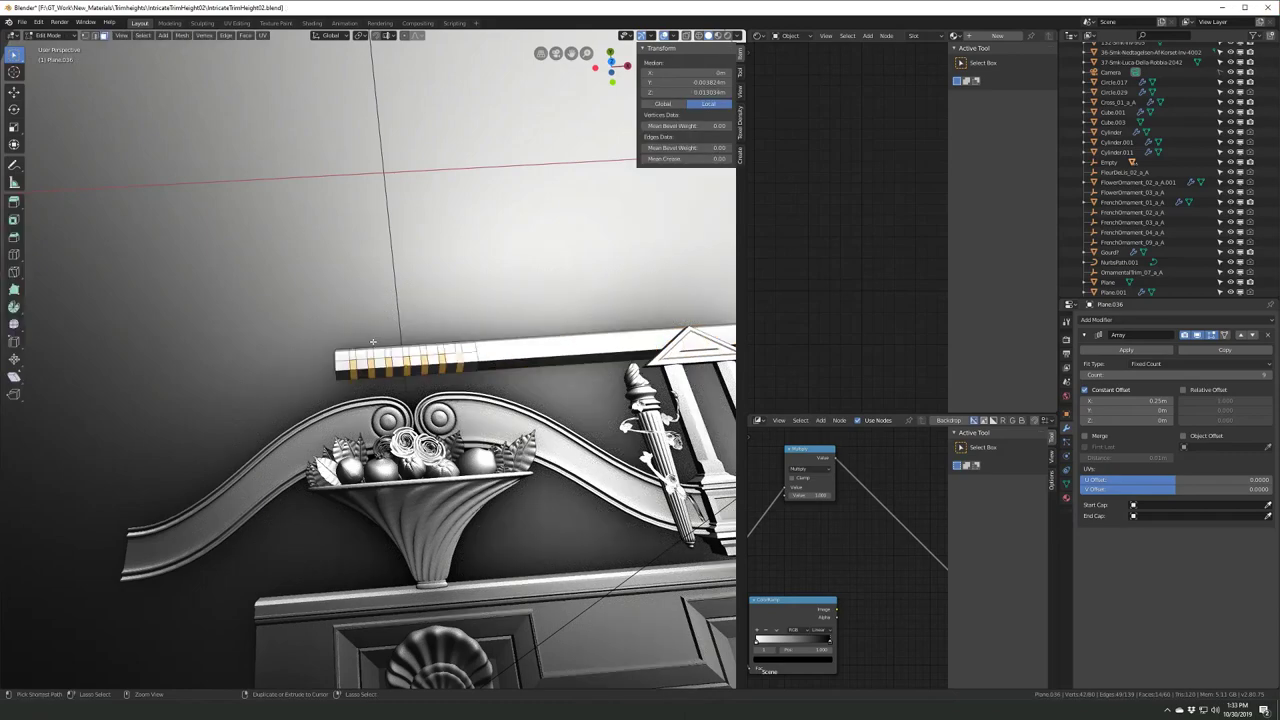
scroll(560, 420, "up", 5)
key("Tab")
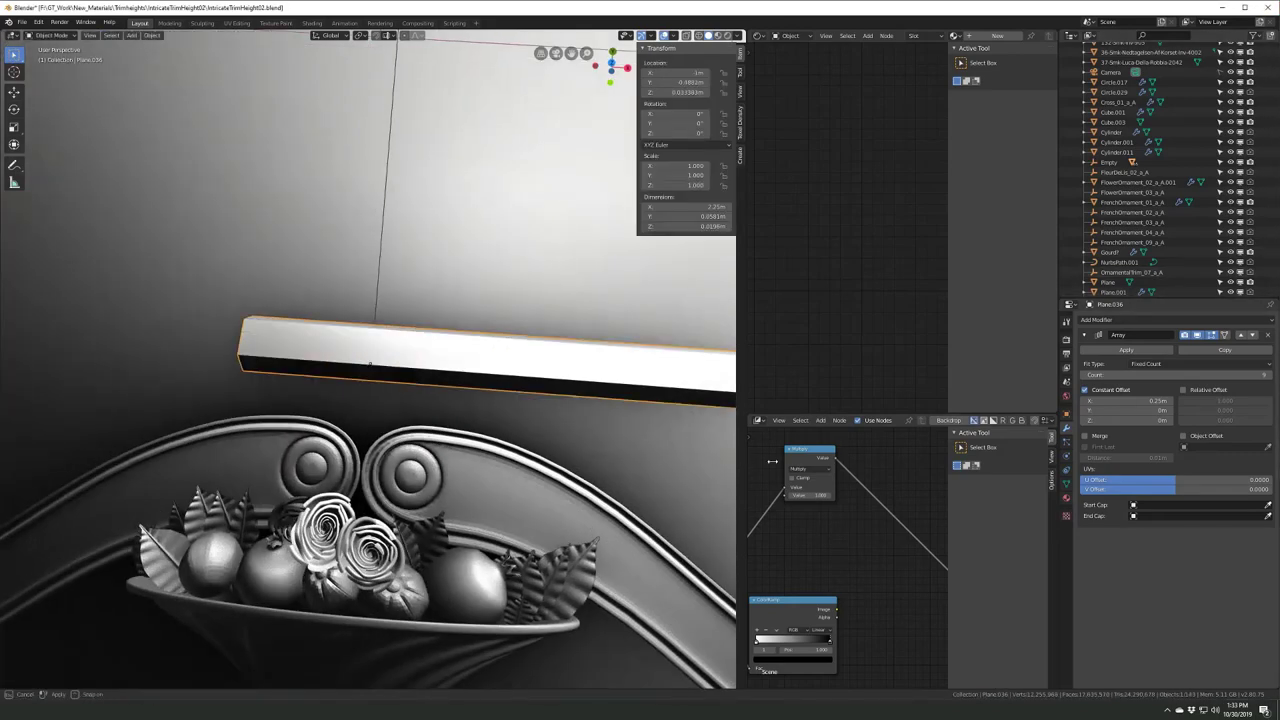
left_click_drag(742, 400, 990, 400)
key("Tab")
middle_click_drag(569, 436, 389, 414)
- Add a new loop cut on the strip and resize the cut edges
key("ctrl+s")
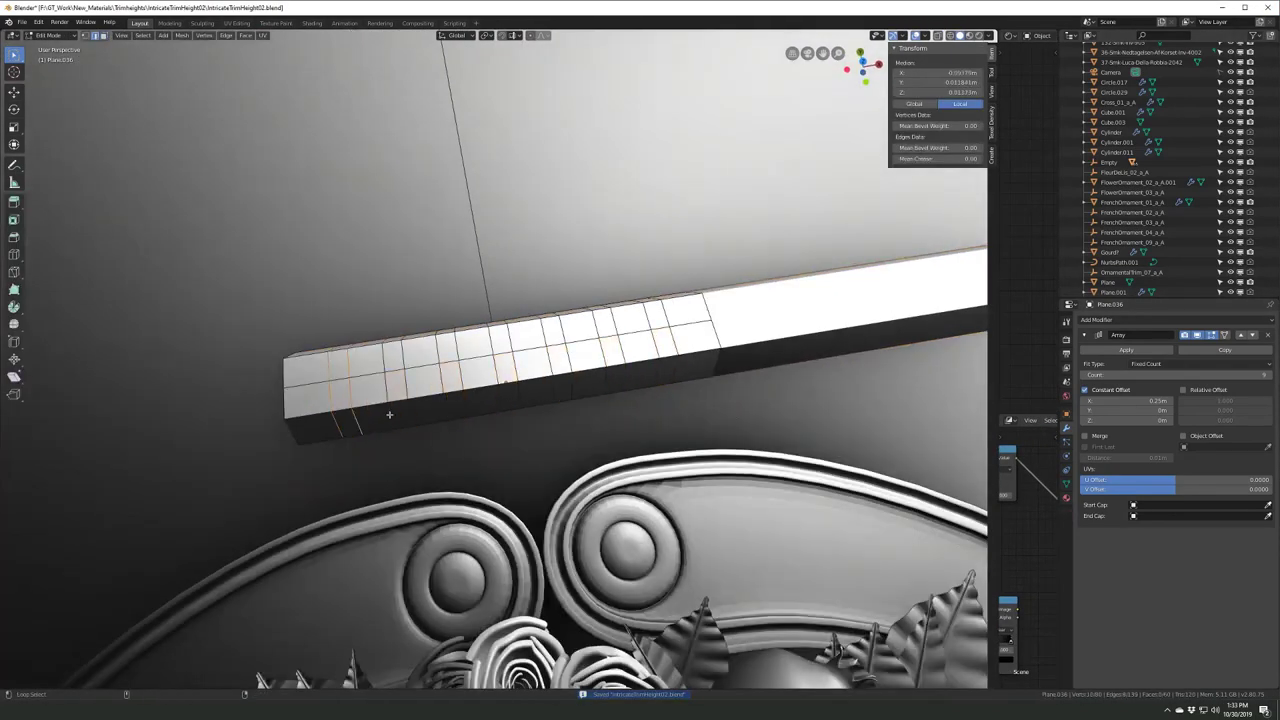
left_click(675, 367)
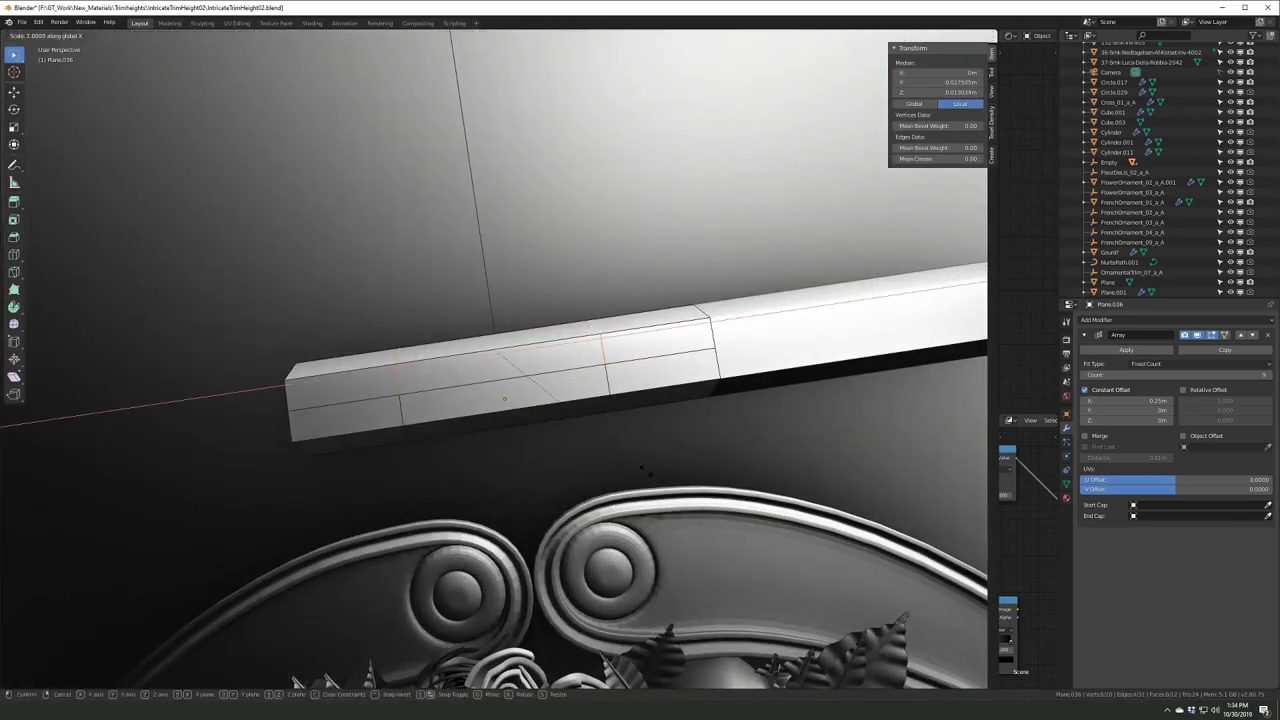
left_click(641, 468)
middle_click_drag(580, 437, 500, 355)
- Delete a notch face, refill it and scale it into a sloped trapezoidal cut-out
left_click(500, 355)
key("x")
left_click(409, 283)
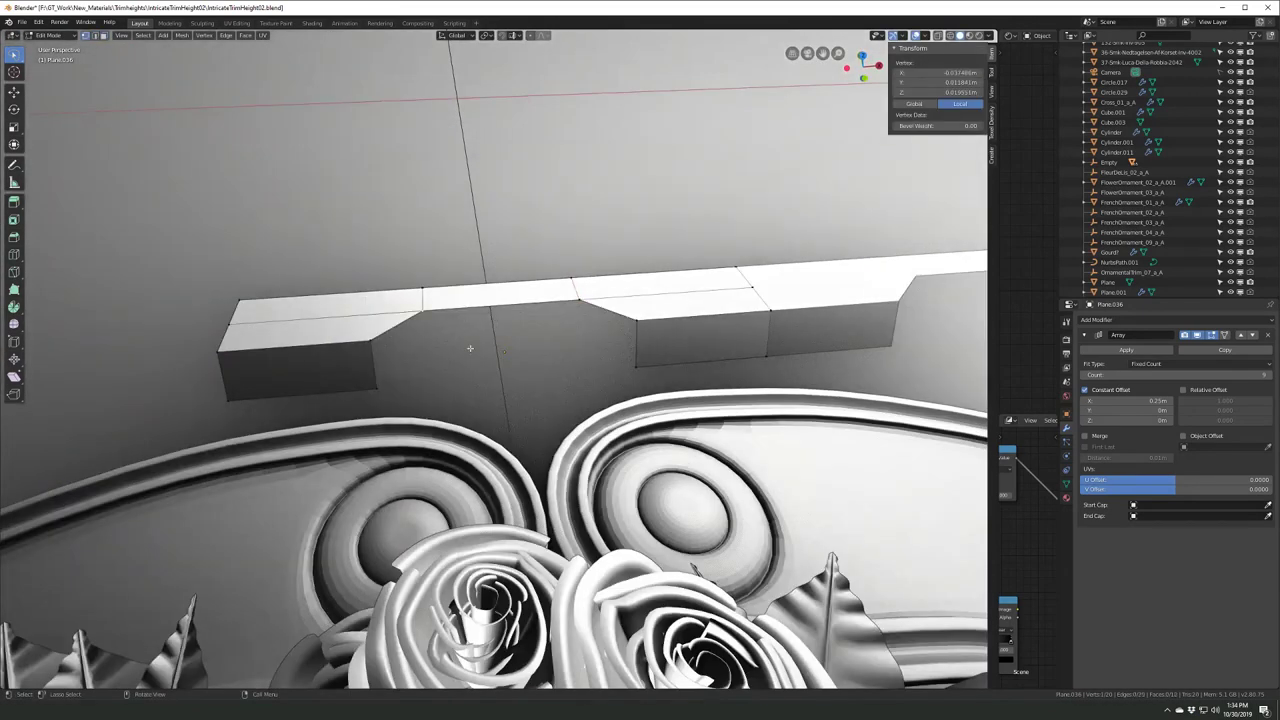
key("f")
key("s")
middle_click_drag(470, 348, 491, 312)
left_click(491, 312)
key("s")
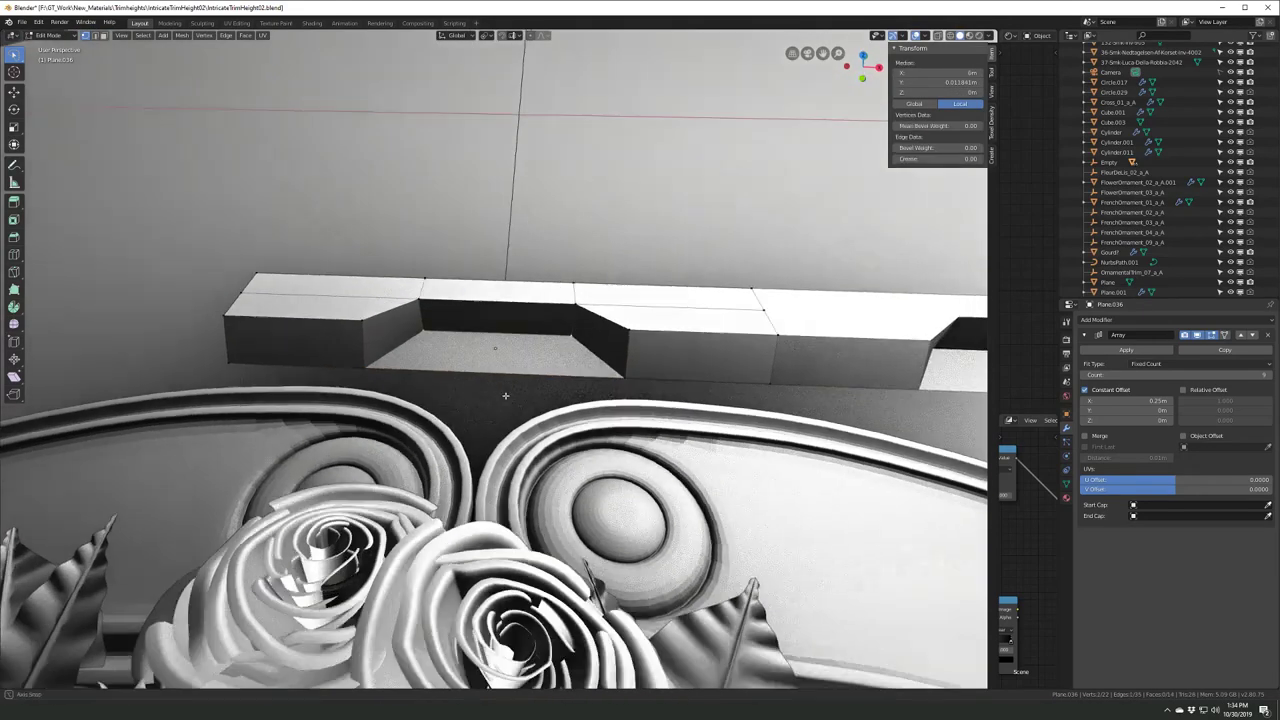
- Exit Edit Mode and inspect the notched band from above and along the trim
middle_click_drag(641, 328, 509, 379)
key("Tab")
key("KP_7")
scroll(508, 379, "down", 5)
scroll(515, 378, "up", 5)
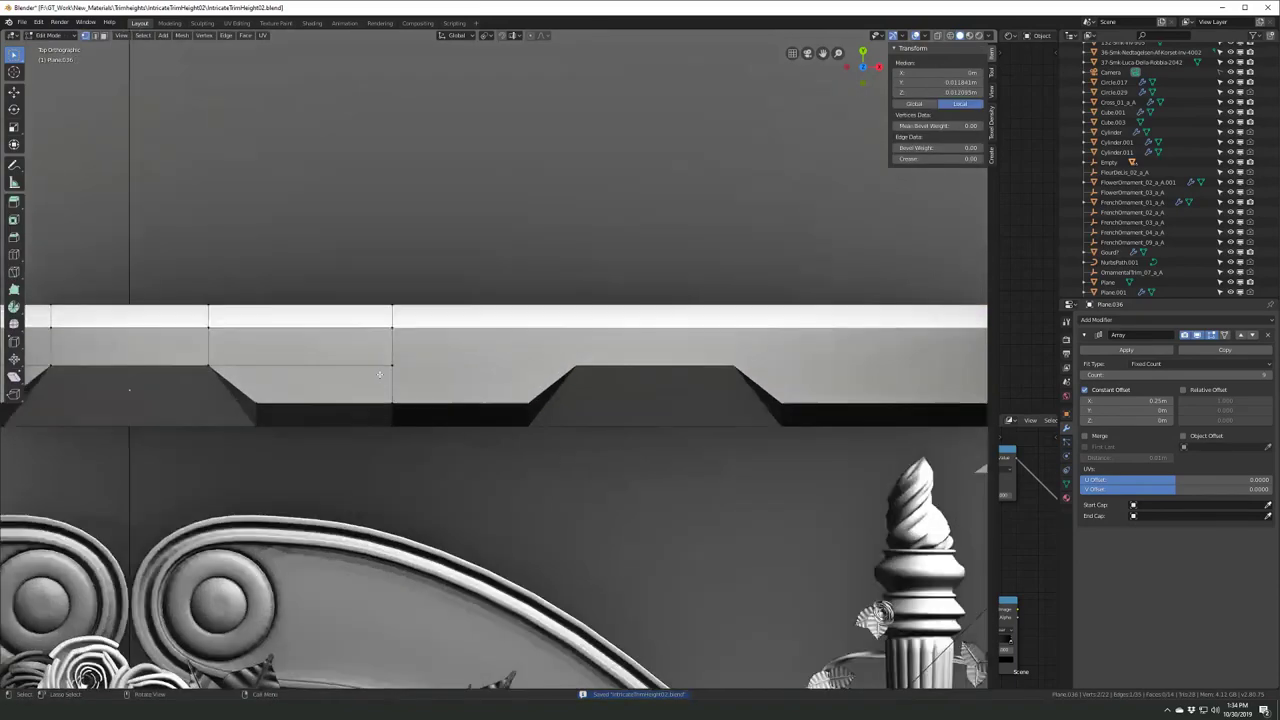
scroll(520, 377, "up", 1)
scroll(528, 376, "down", 2)
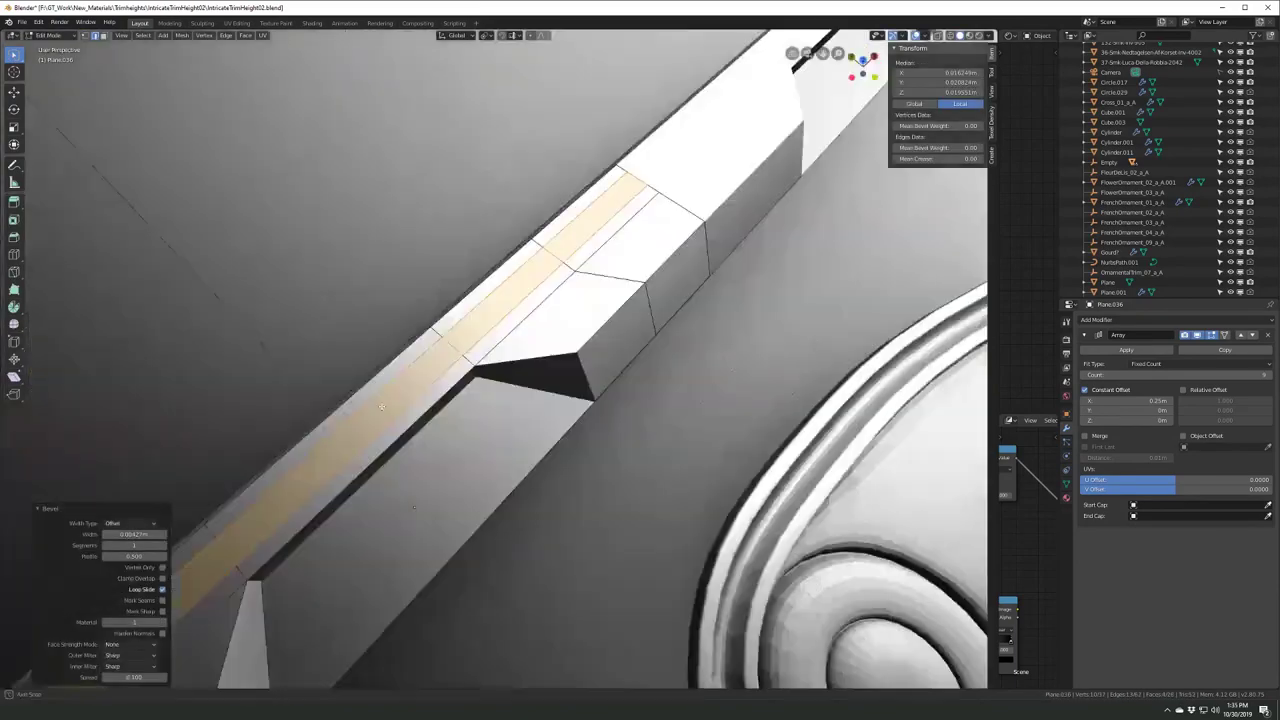
mouse_move(528, 376)
middle_mouse_down()
mouse_move(486, 388)
mouse_move(540, 450)
middle_mouse_up()
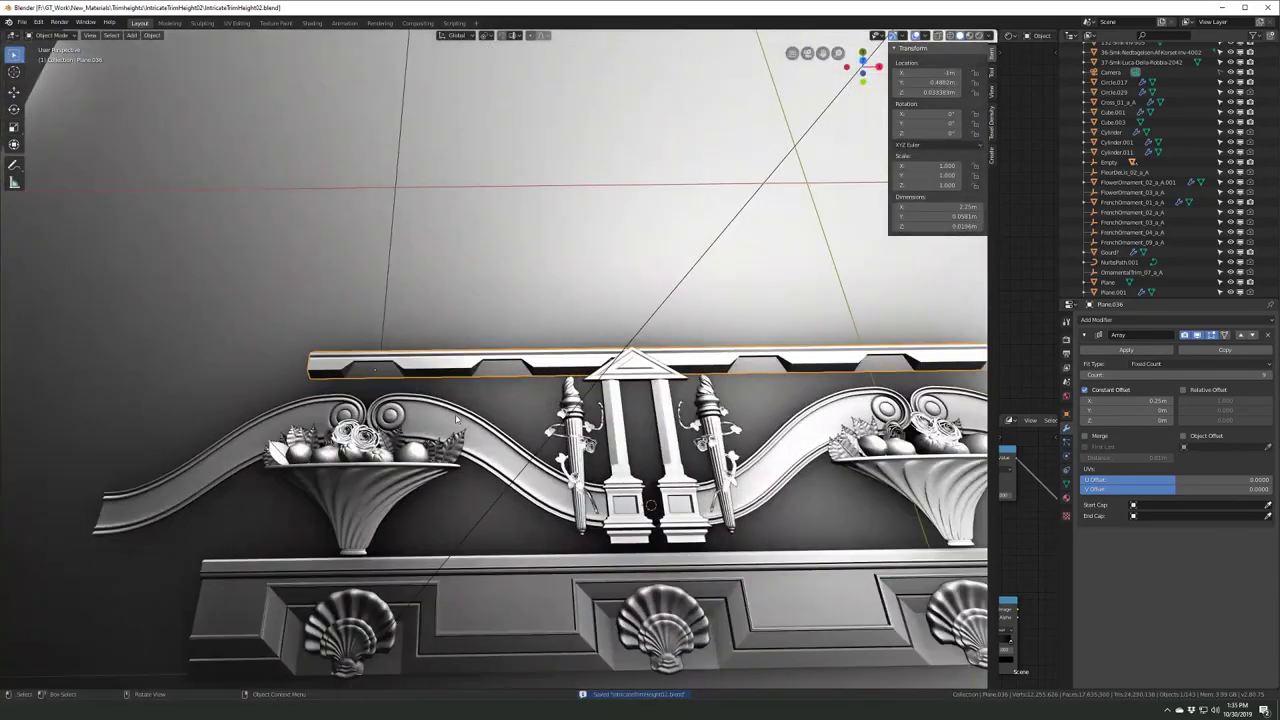
- In top view, duplicate the two acanthus pieces and snap the copies onto the trim at the cursor
key("KP_7")
scroll(551, 523, "up", 4)
scroll(551, 523, "down", 4)
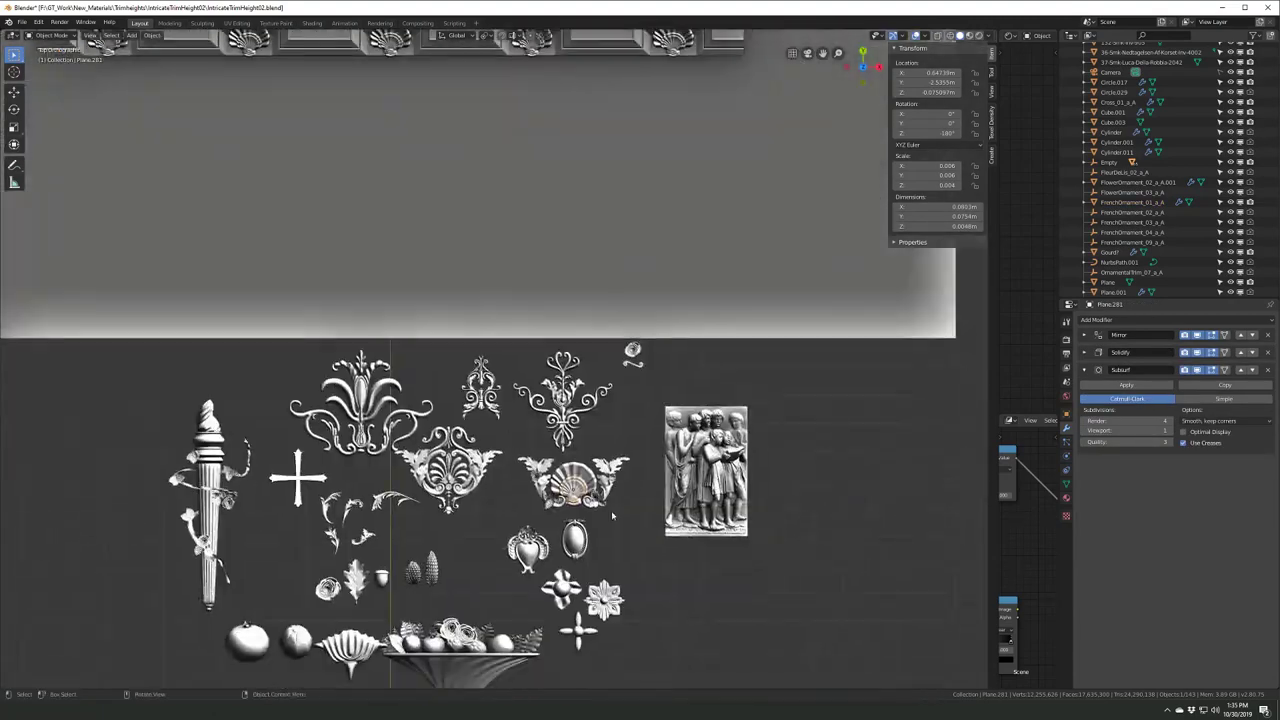
scroll(400, 450, "up", 2)
key("shift+d")
left_click(253, 481)
scroll(253, 481, "down", 4)
key("shift+s")
key("8")
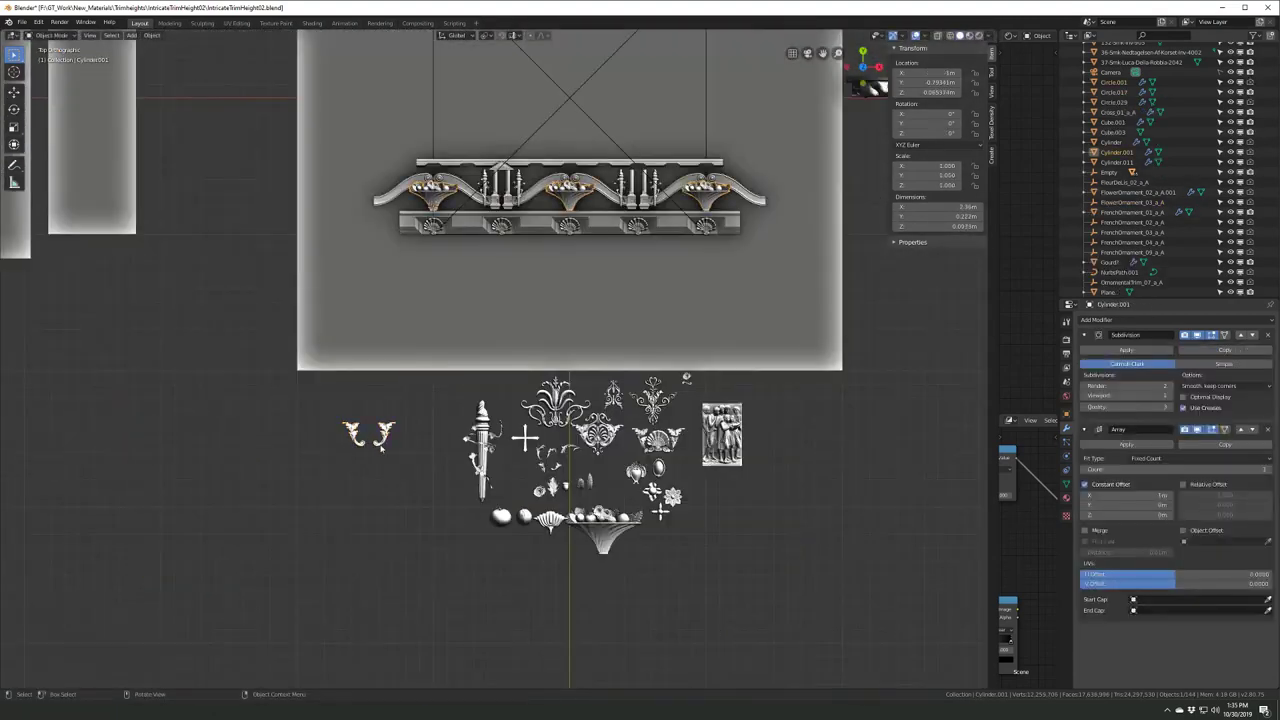
scroll(378, 396, "up", 4)
scroll(430, 458, "up", 2)
- Add a Mirror modifier so the acanthus piece is mirrored to both sides
key("ctrl+m")
key("x")
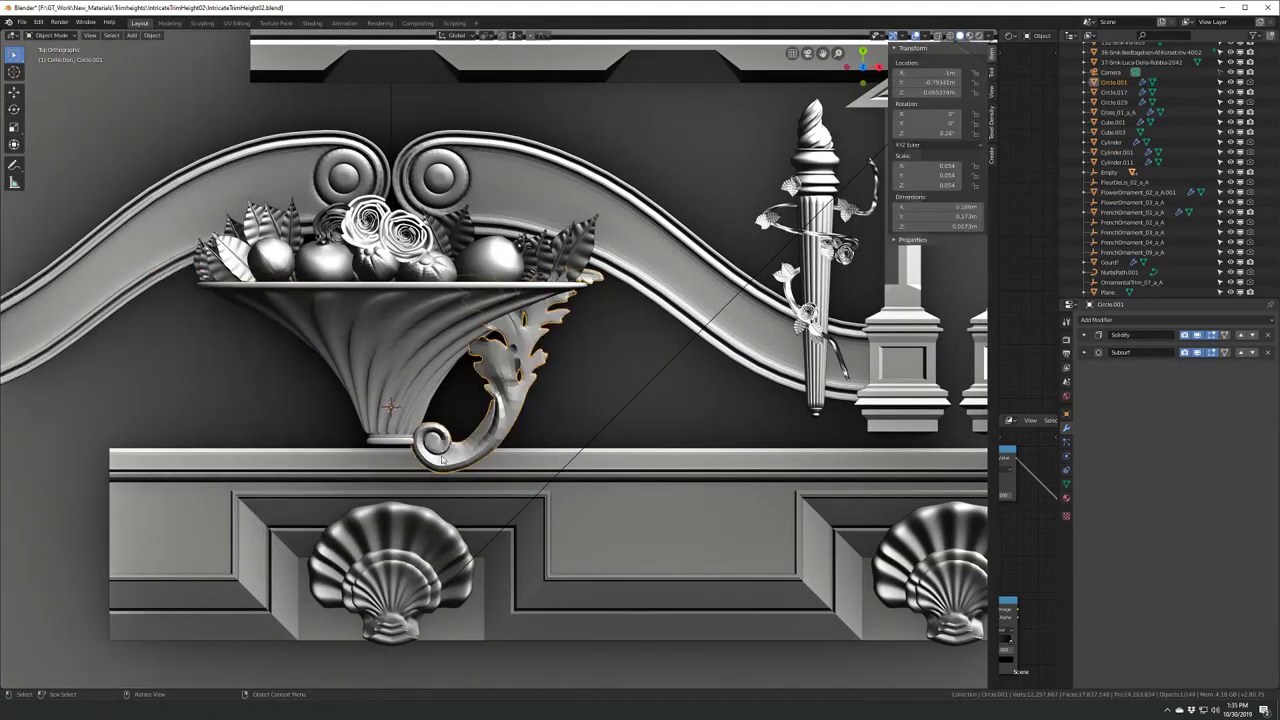
left_click(1098, 320)
left_click(1150, 420)
key("ctrl+a")
left_click(491, 432)
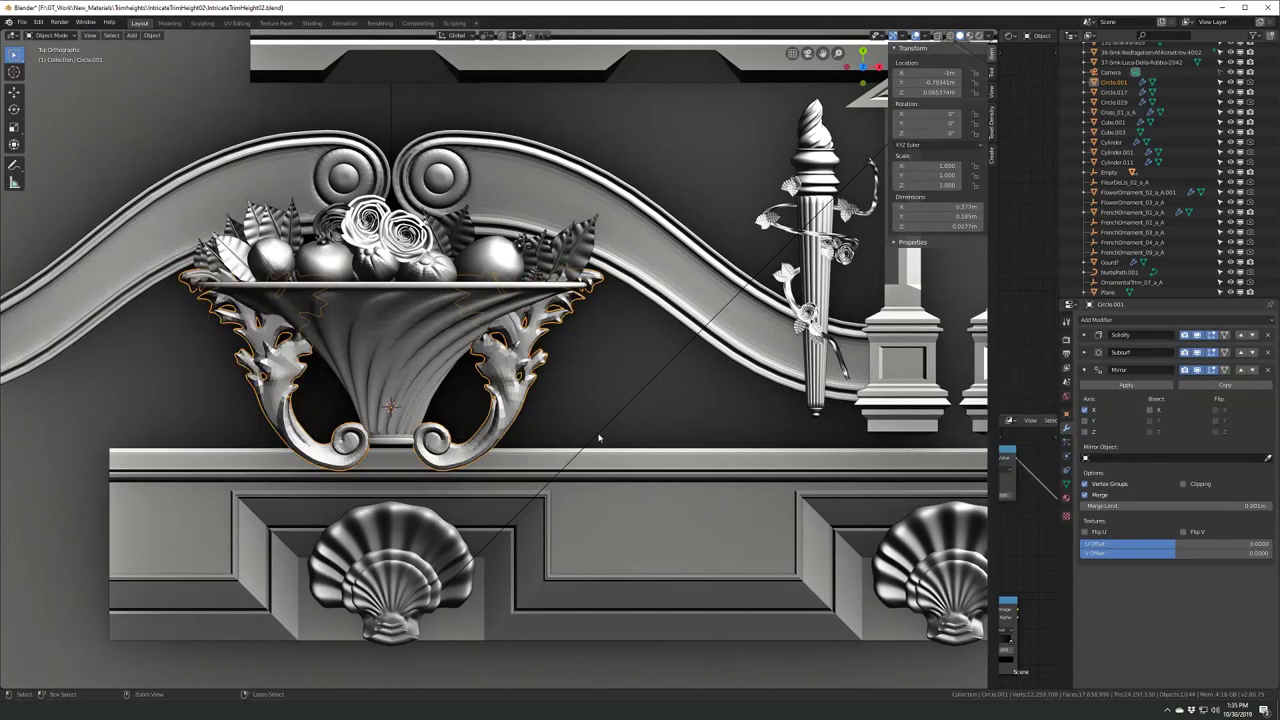
middle_click_drag(435, 455, 560, 380)
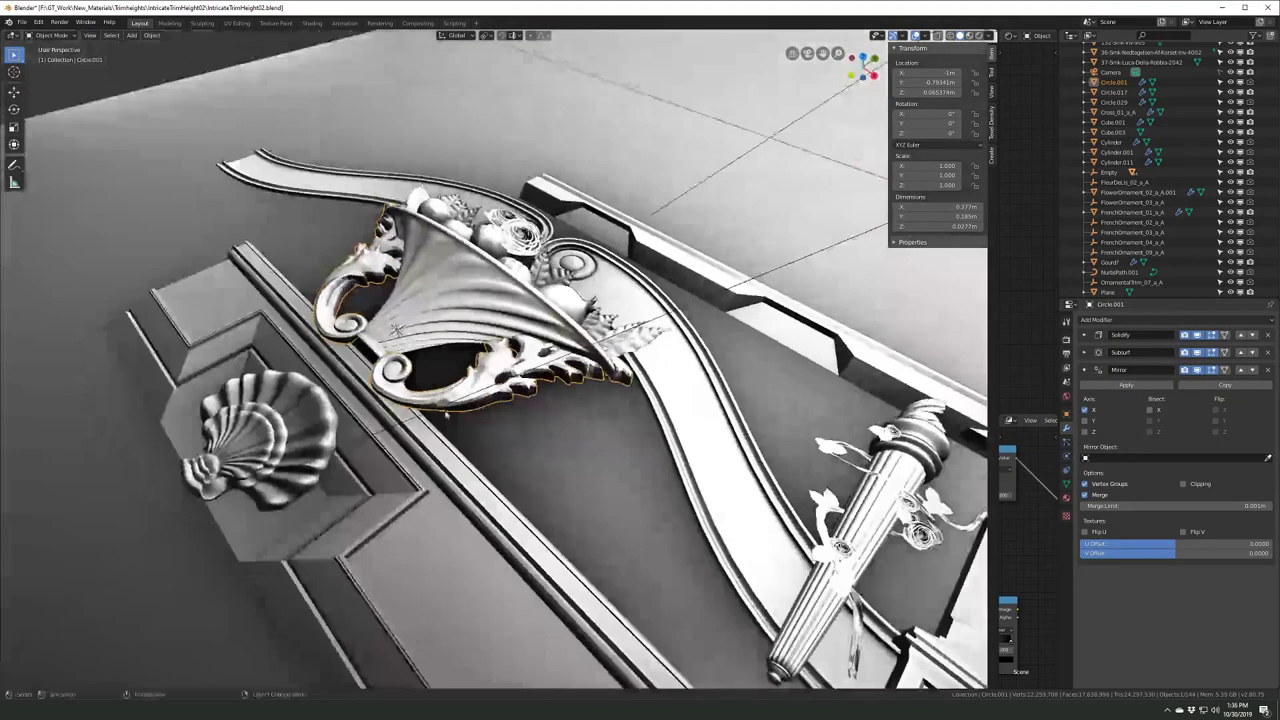
left_click(1084, 334)
- In Edit Mode, shift the acanthus half further to the left
key("KP_7")
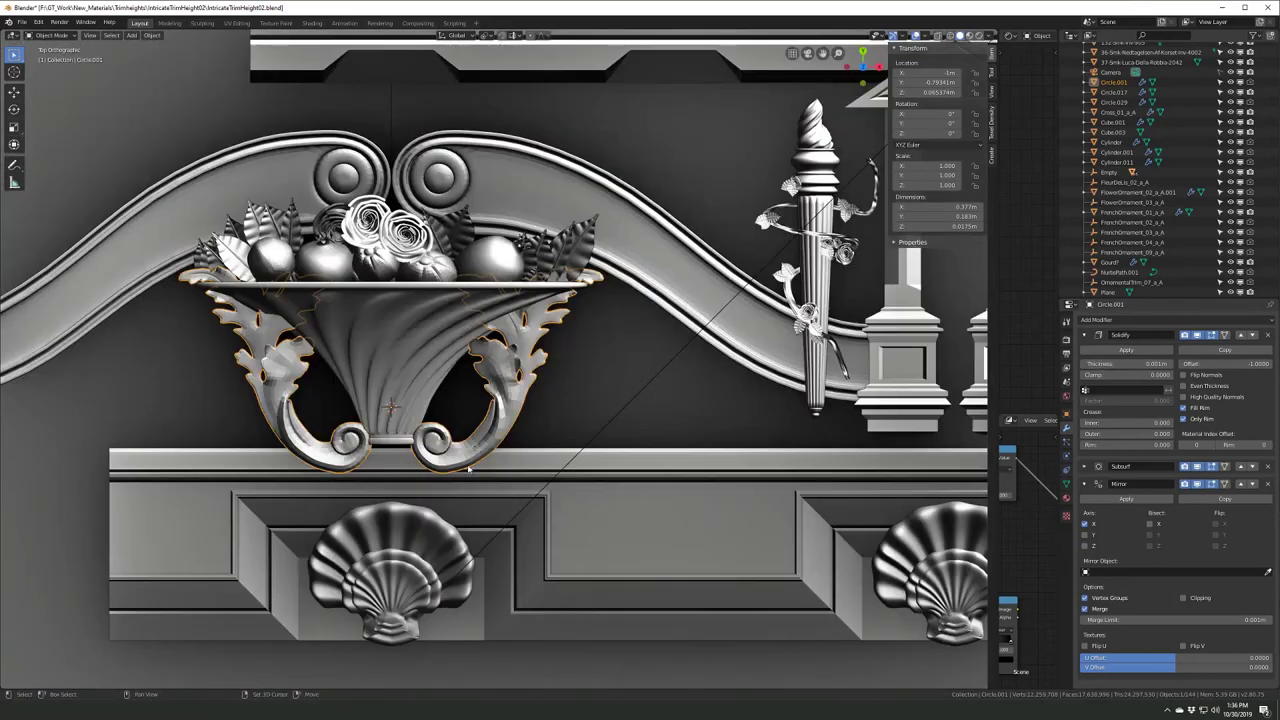
scroll(470, 470, "up", 2)
key("Tab")
key("ctrl+s")
key("g")
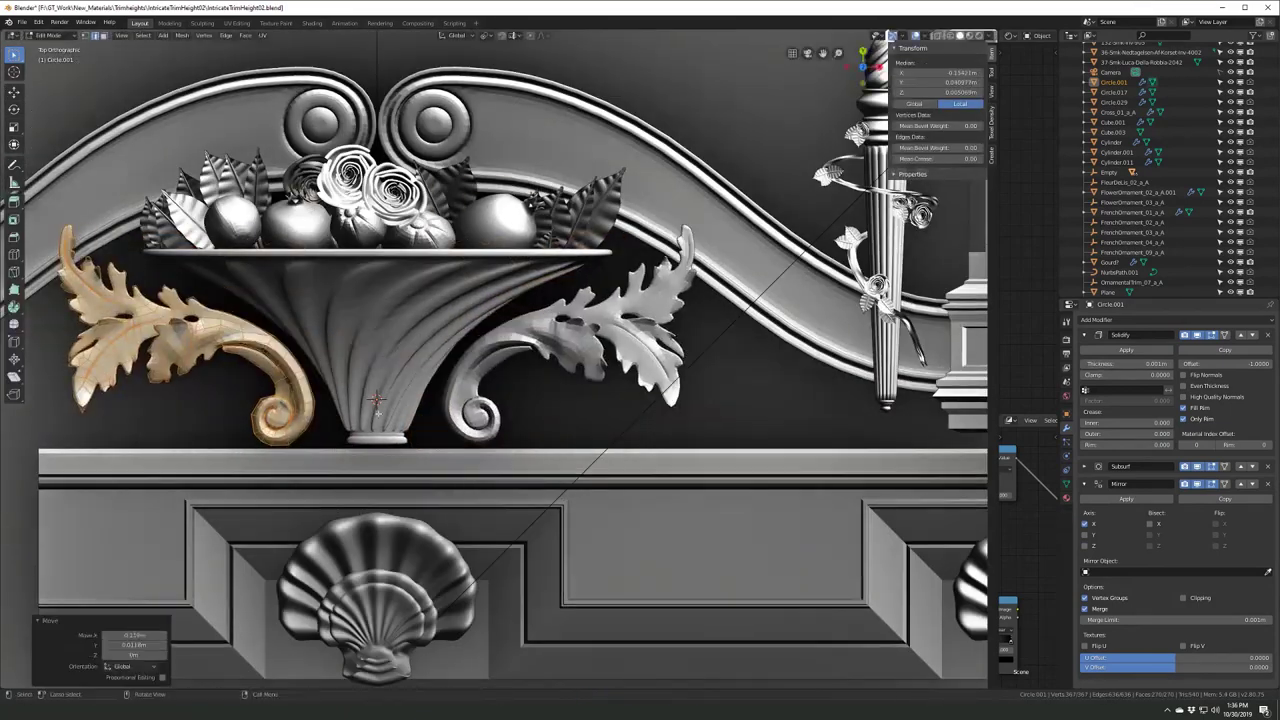
key("Return")
key("Tab")
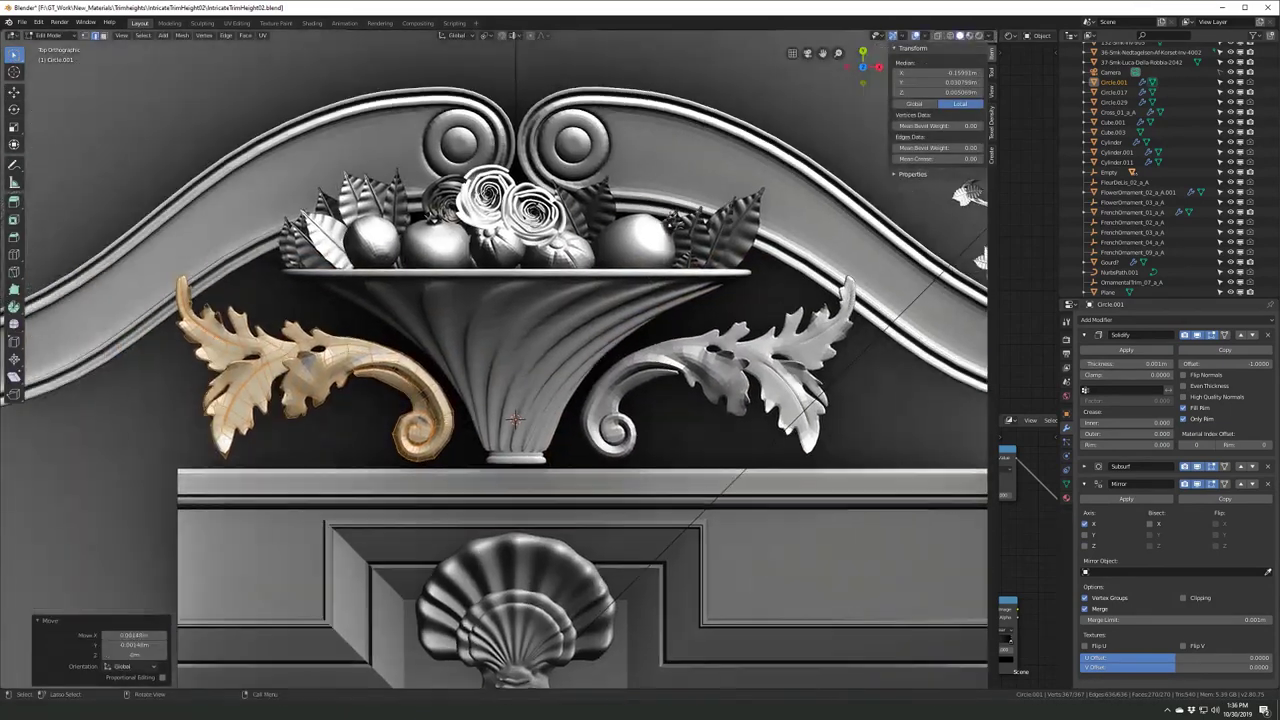
- Apply rotation and scale, then add a 1 m Array modifier with Count 3
scroll(410, 410, "down", 5)
key("ctrl+a")
left_click(420, 422)
left_click(1084, 334, "ctrl")
left_click(1096, 319)
left_click(1065, 345)
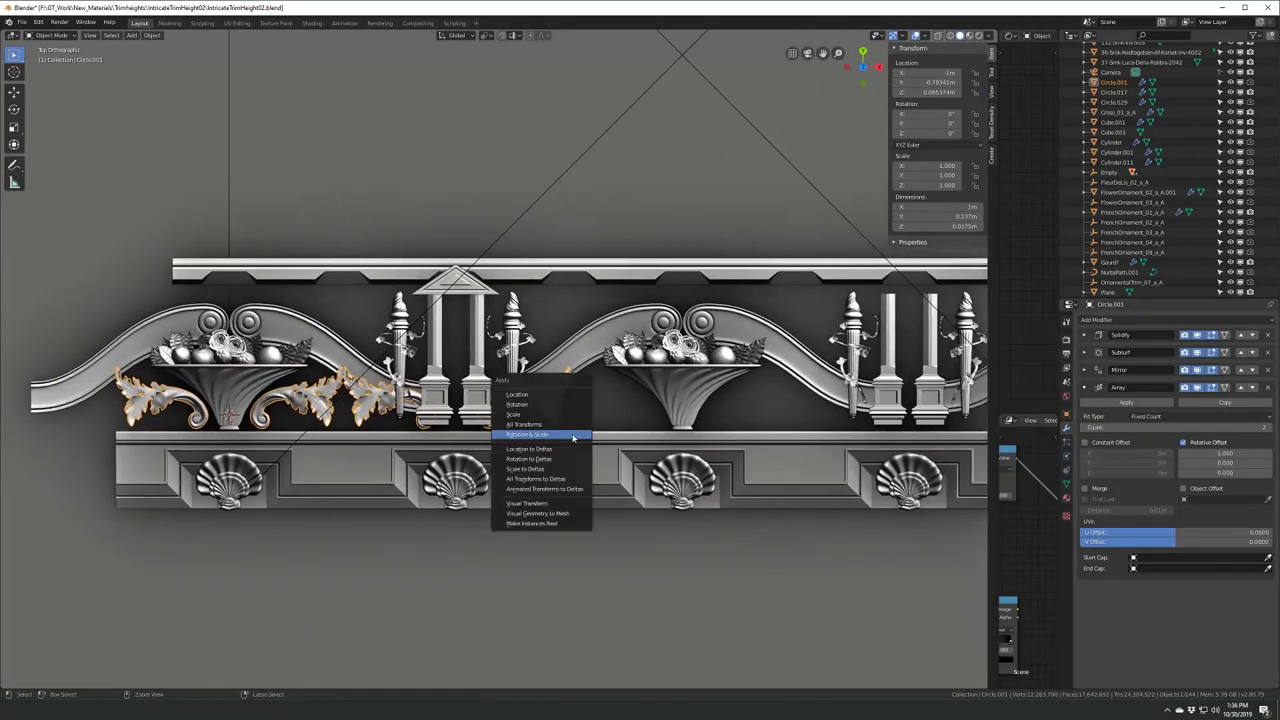
left_click(1084, 442)
left_click(1183, 442)
scroll(470, 400, "down", 2)
left_click(1266, 427)
- Switch to the camera view and save the file
key("KP_0")
scroll(320, 395, "up", 4)
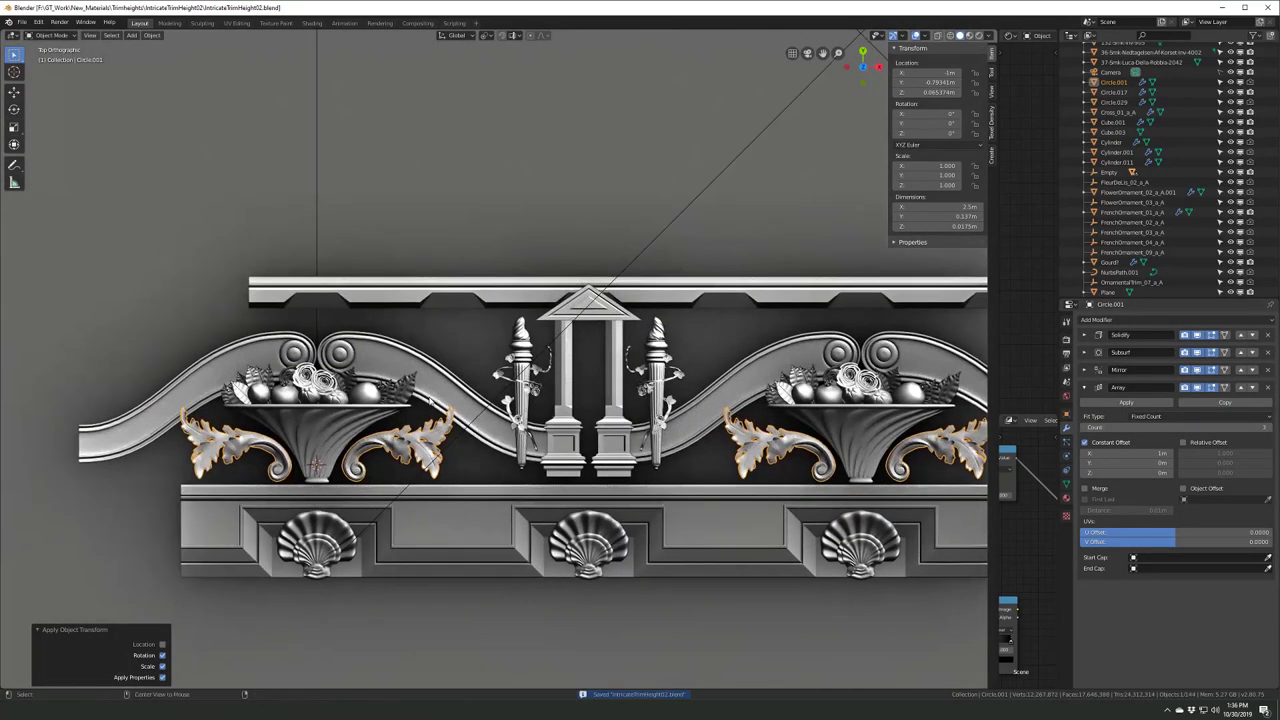
key("ctrl+s")
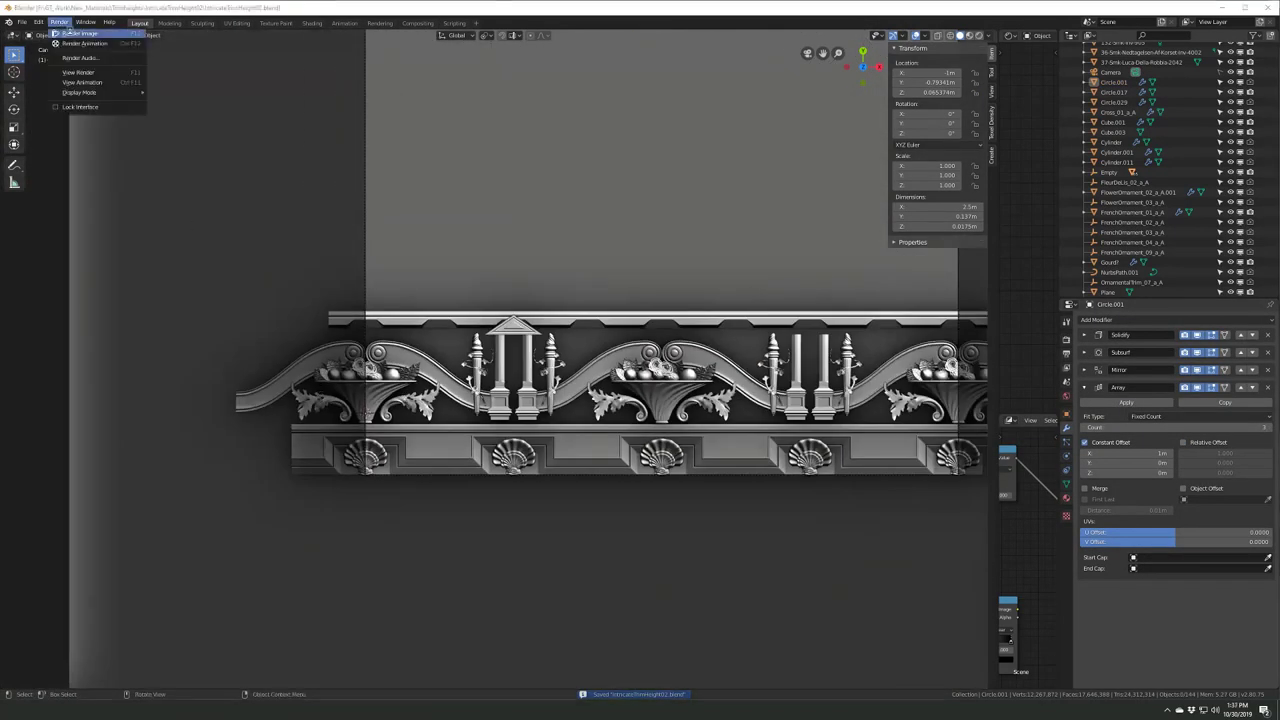
- Render the trim as a black-and-white height map, review it, and close the render
left_click(70, 33)
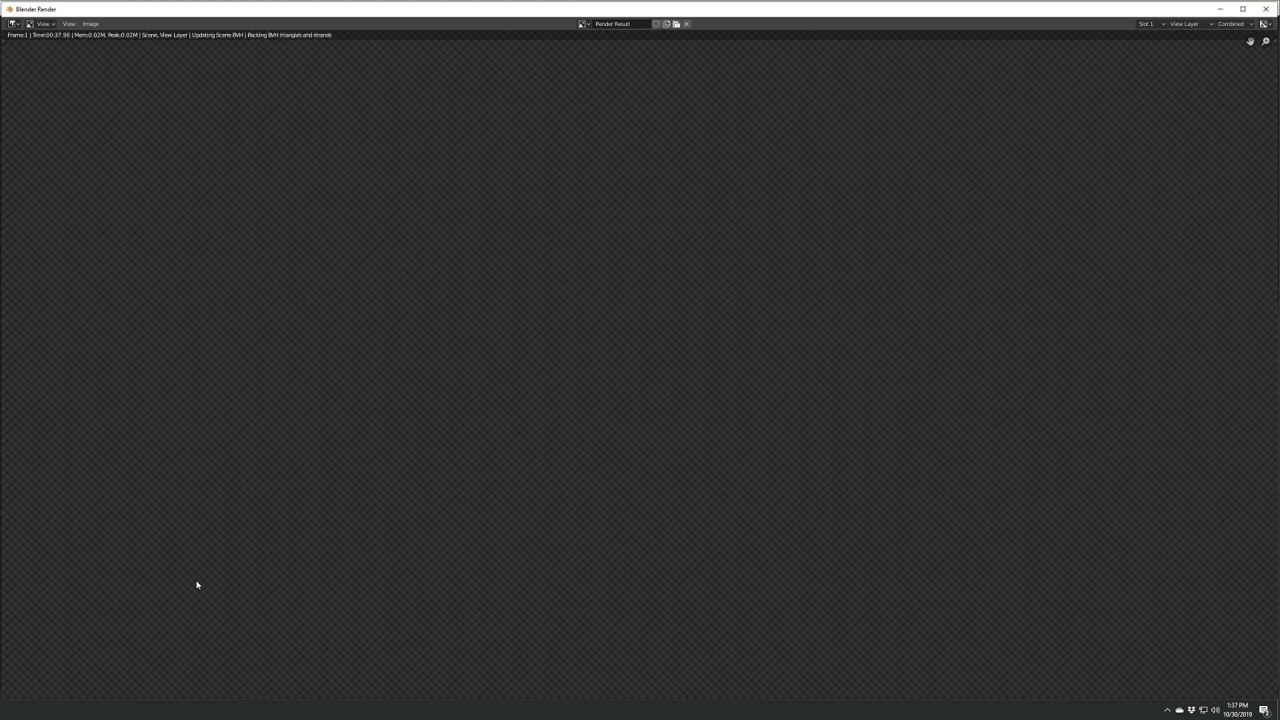
scroll(514, 466, "down", 2)
scroll(543, 310, "down", 2)
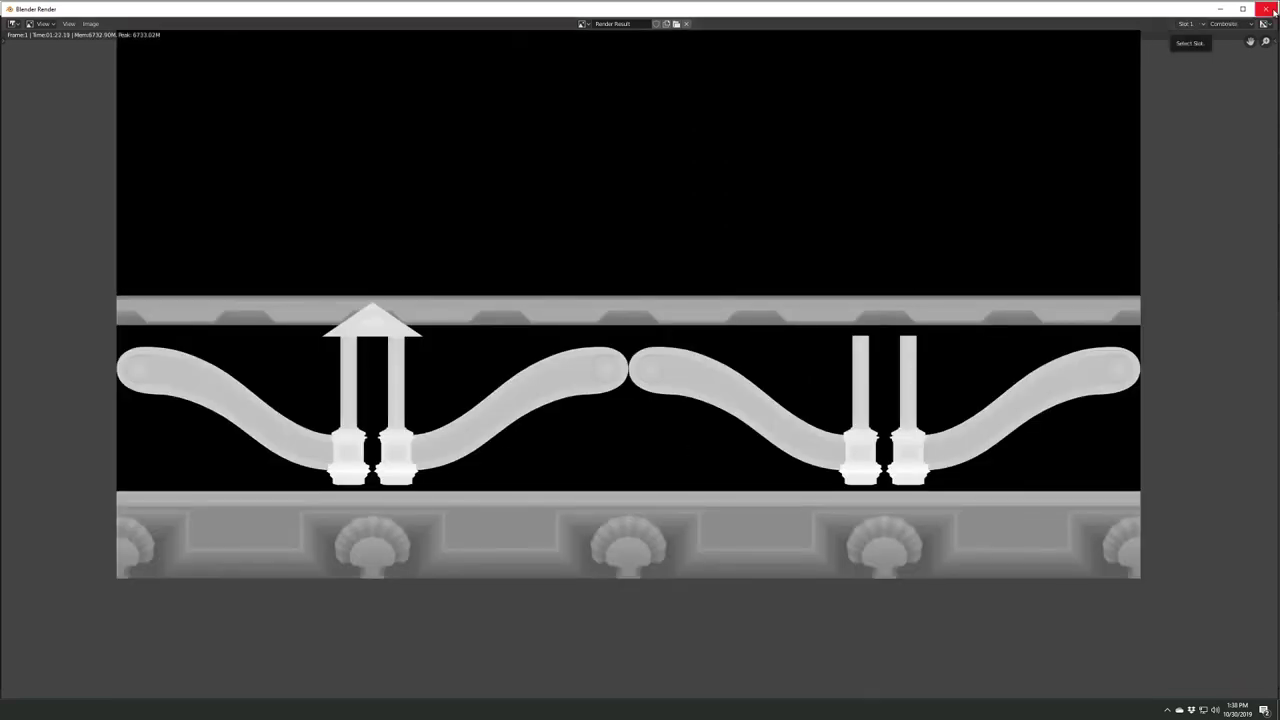
left_click(1273, 10)
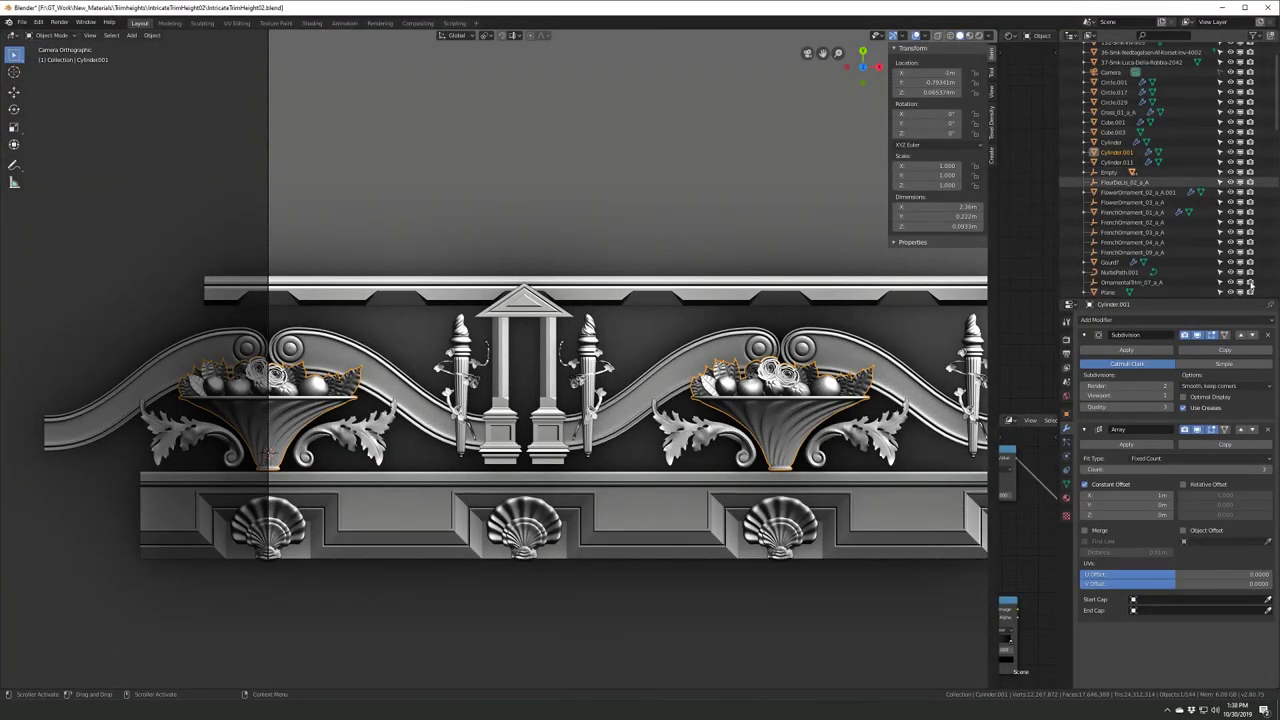
- Select Plane.299 in the Outliner, frame it, show the whole scene and save
scroll(1250, 190, "down", 10)
left_click(1115, 172)
key("KP_Decimal")
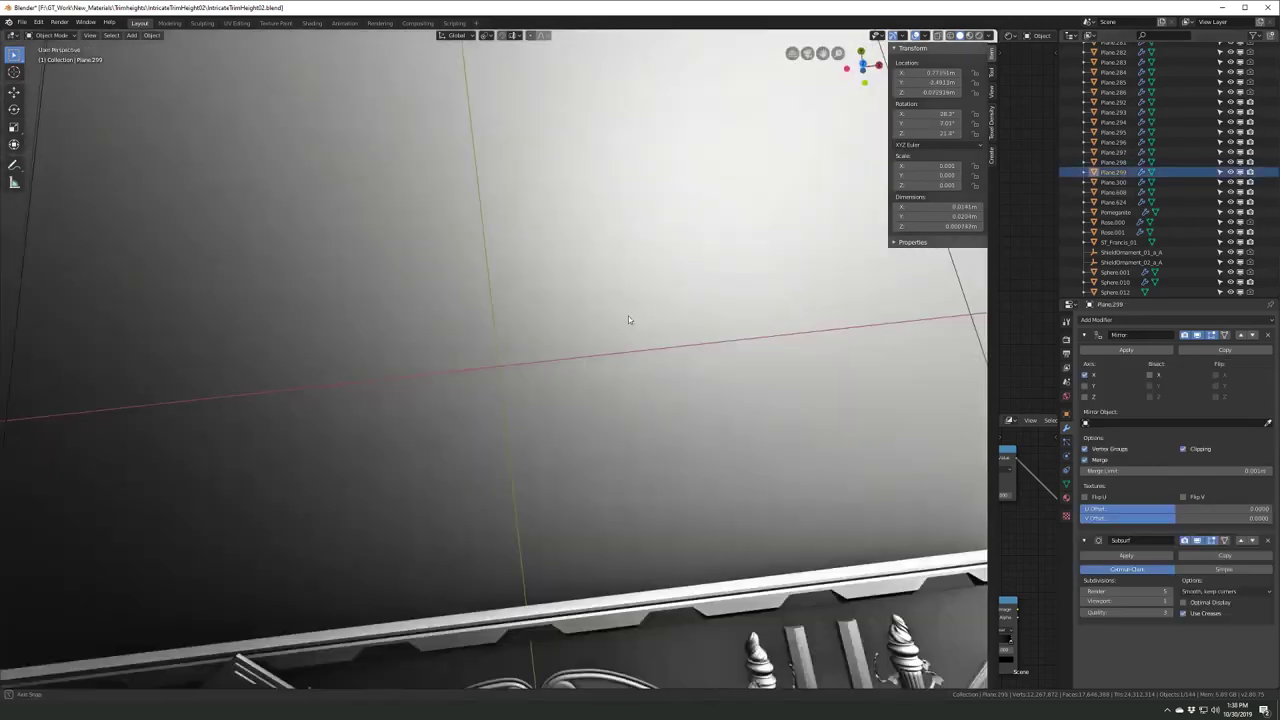
scroll(1251, 256, "down", 3)
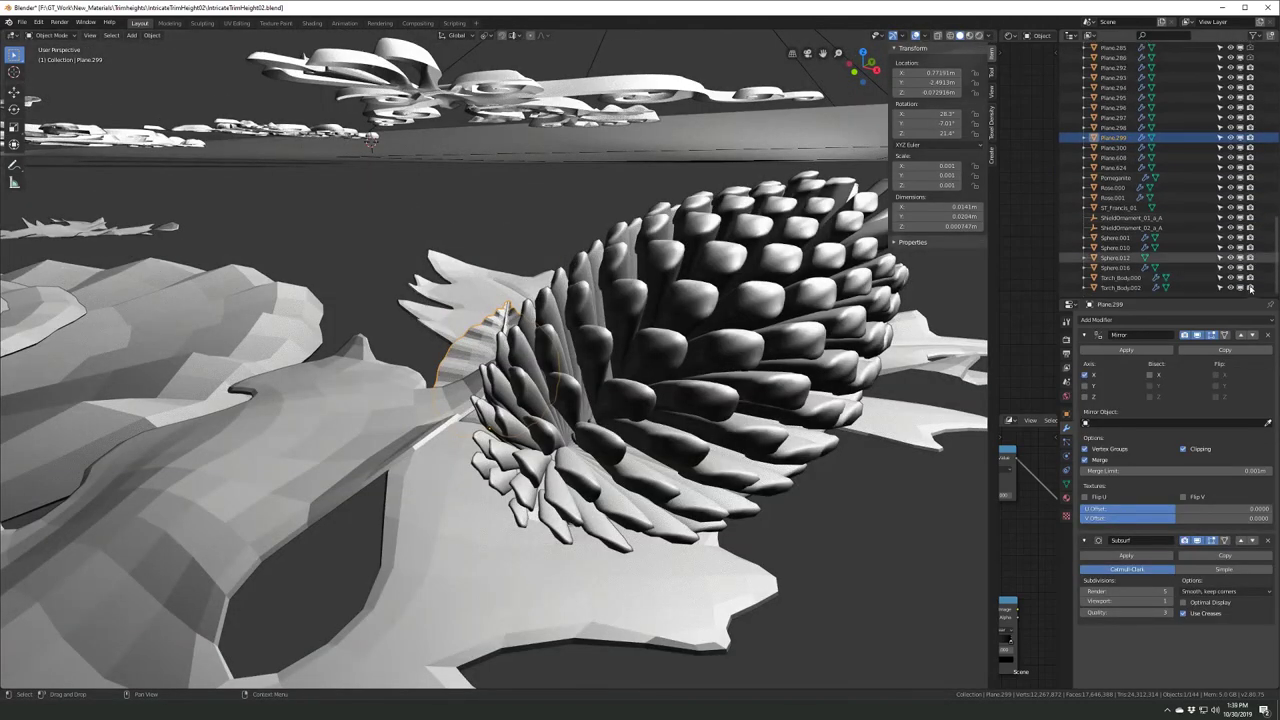
scroll(1250, 160, "up", 15)
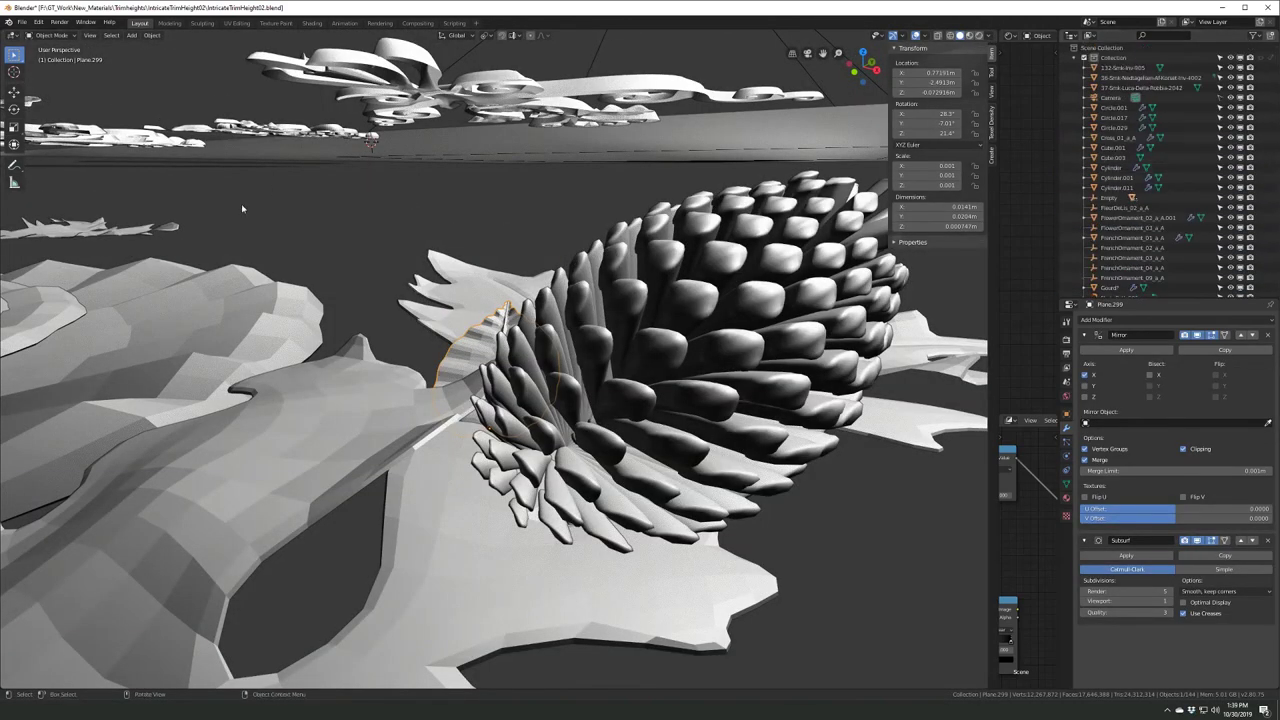
key("Home")
key("ctrl+s")
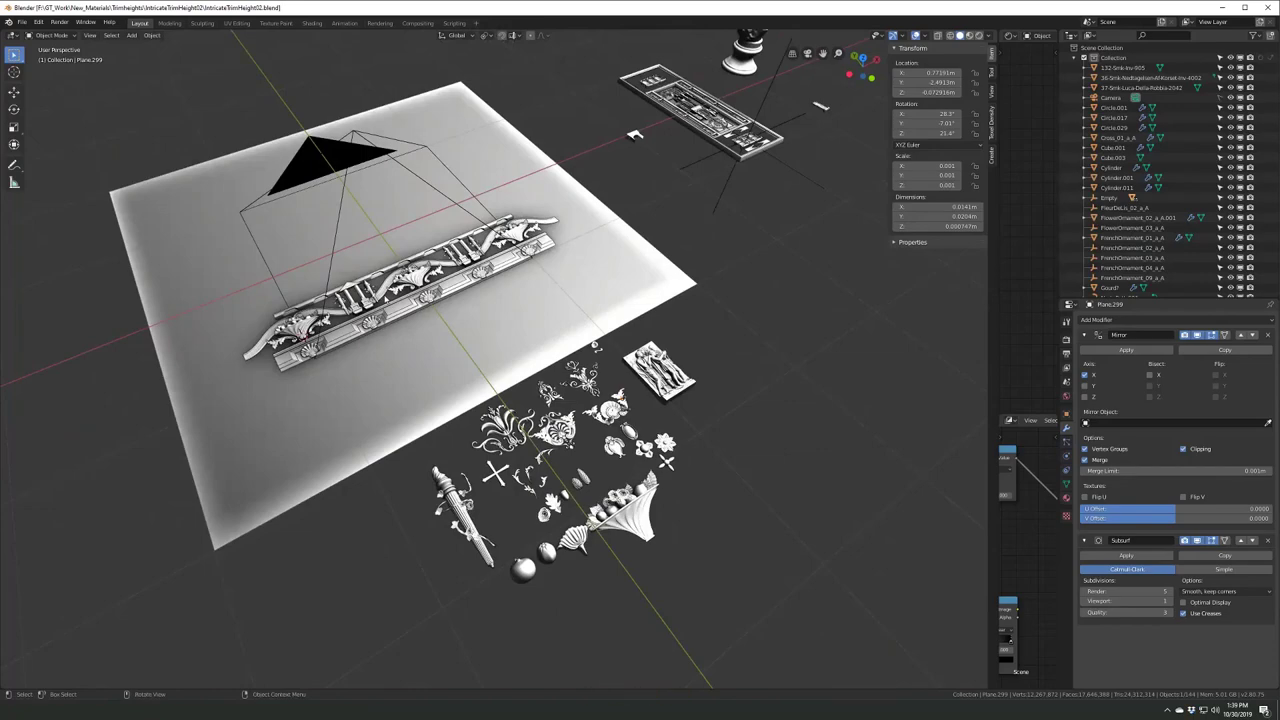
- Frame the selected torch object and switch to a straight front view
scroll(596, 346, "up", 10)
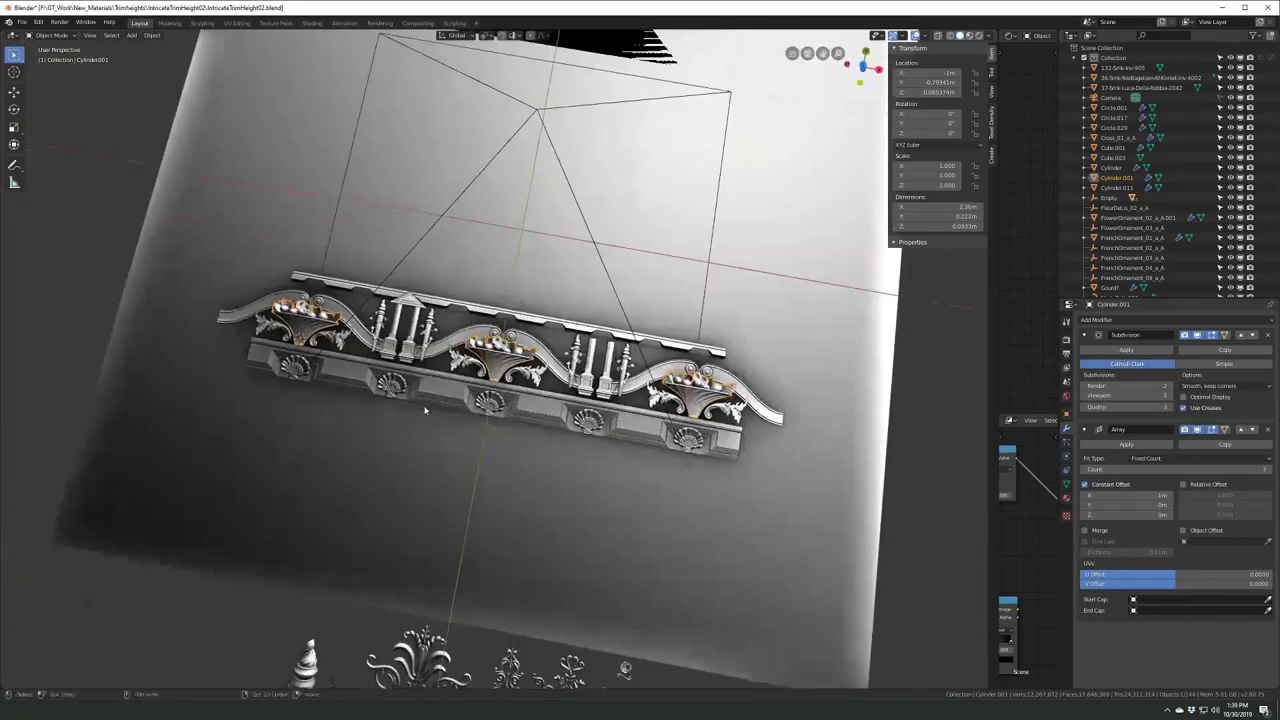
key("ctrl+s")
key("KP_1")
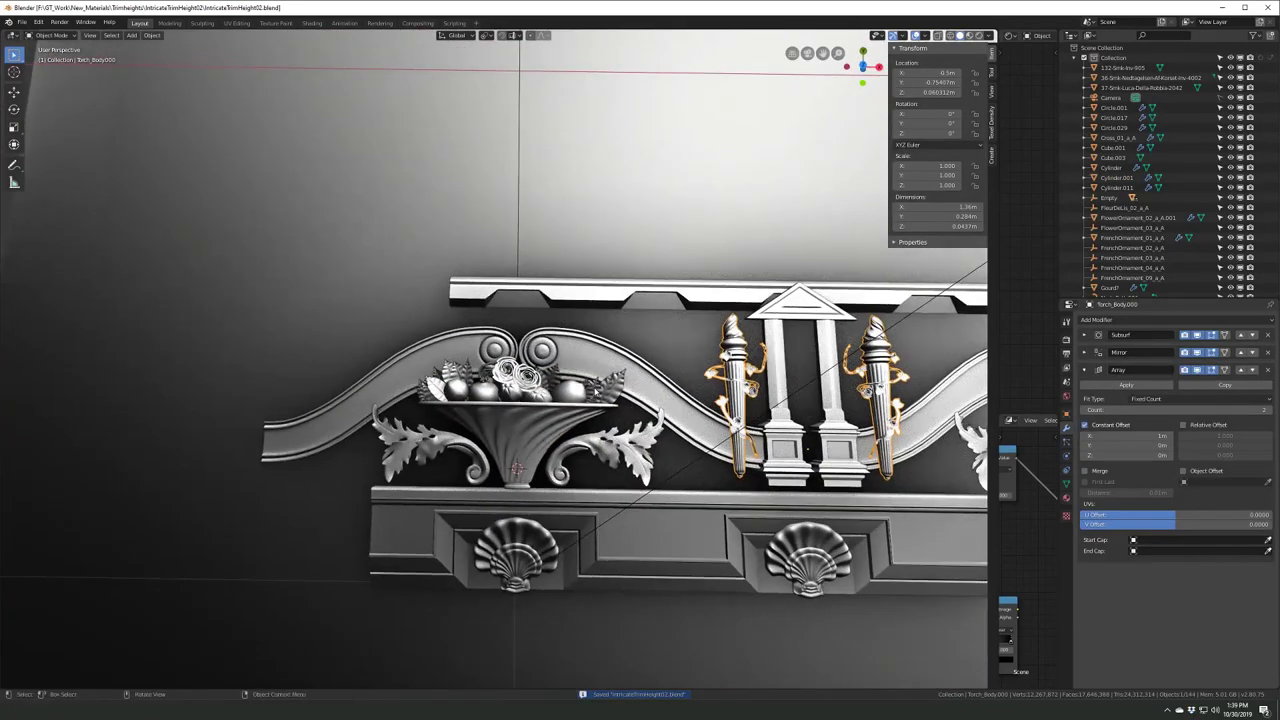
scroll(91, 89, "down", 6)
- Open BashLibrary.blend from the recent files list
left_click(21, 21)
mouse_move(45, 53)
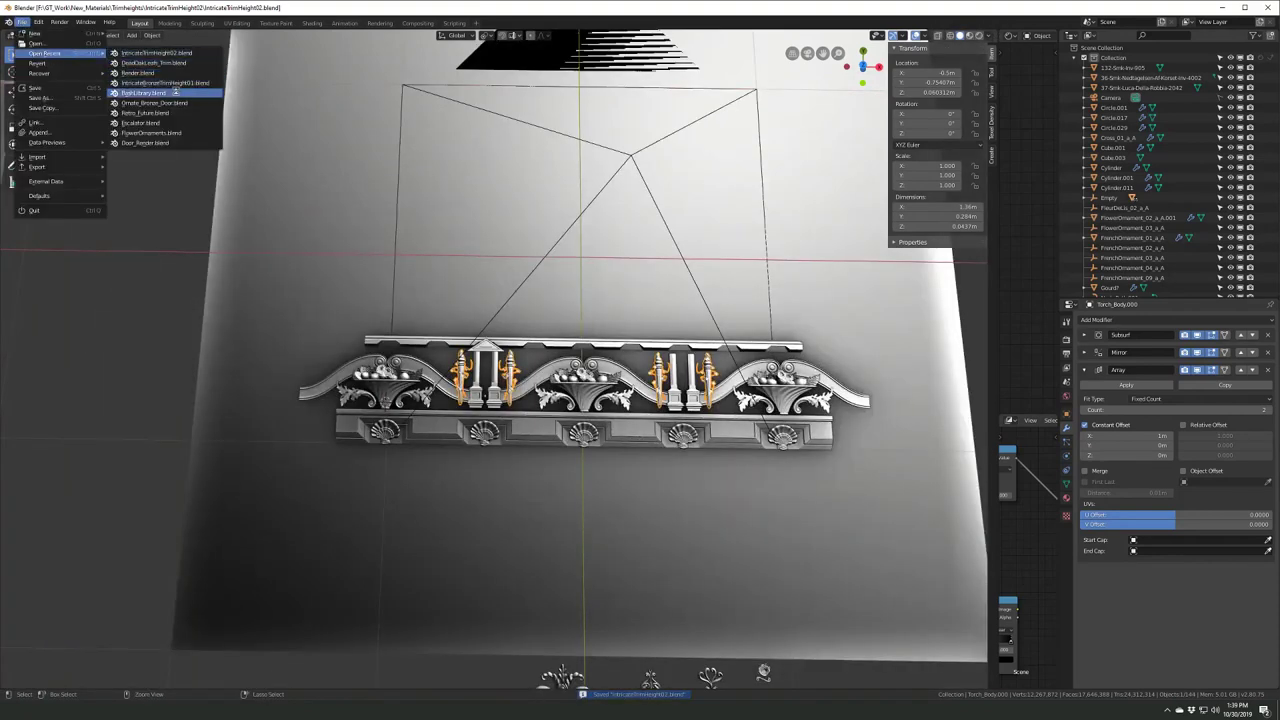
key("Return")
scroll(1183, 318, "down", 2)
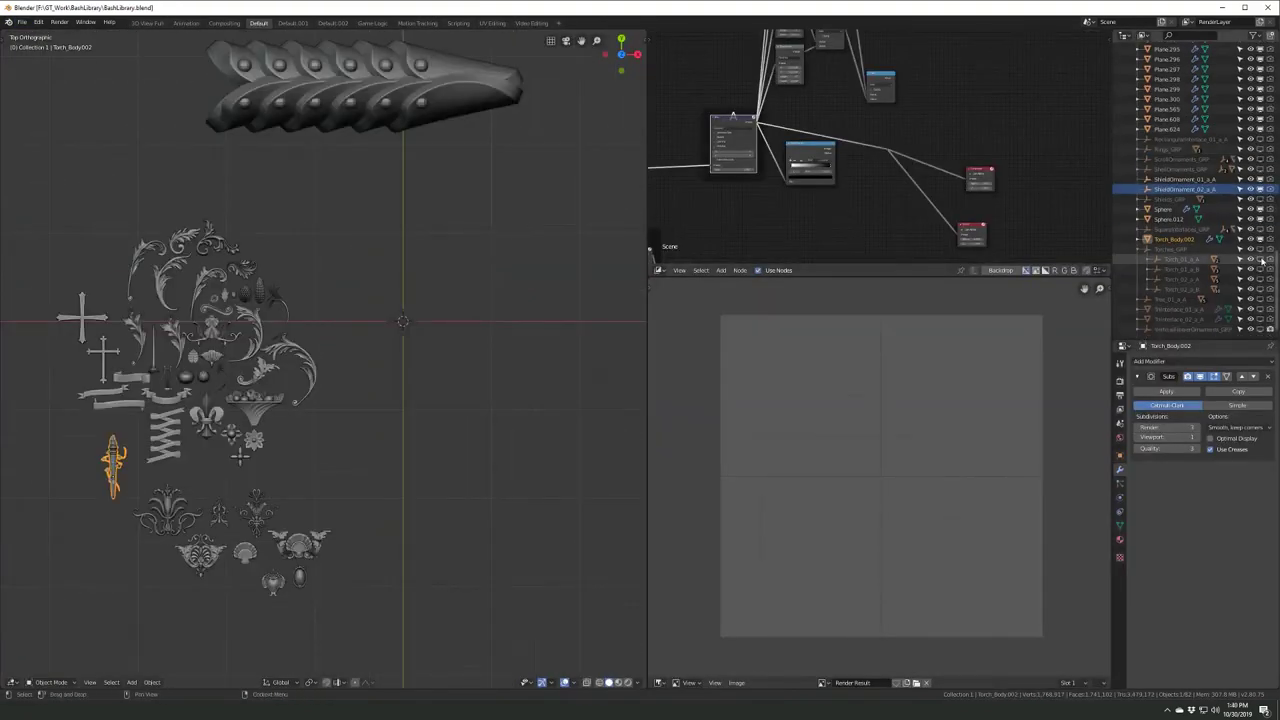
scroll(1183, 318, "up", 5)
scroll(1160, 250, "up", 2)
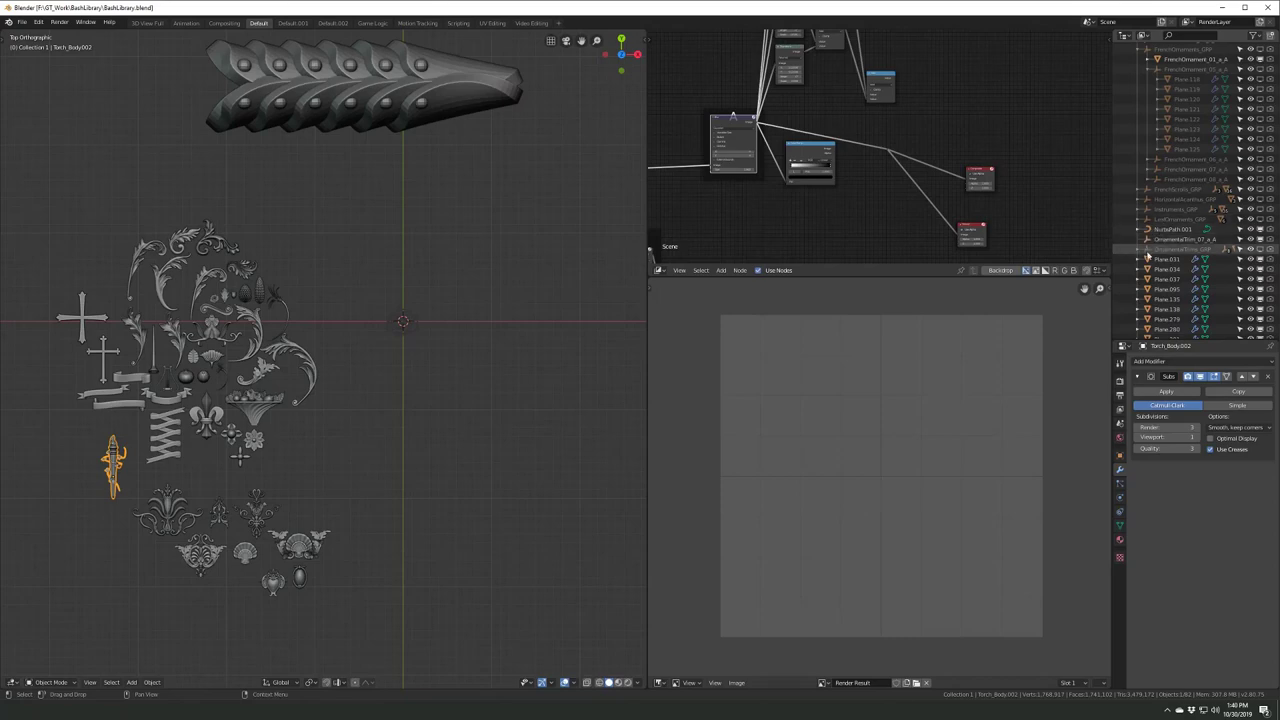
- Expand OrnamentalTrim in the Outliner and unhide three trims, including the leafy panel
left_click(1147, 249)
scroll(1150, 255, "down", 1)
left_click(1259, 239, "ctrl")
left_click(1259, 254, "ctrl")
left_click(1259, 269, "ctrl")
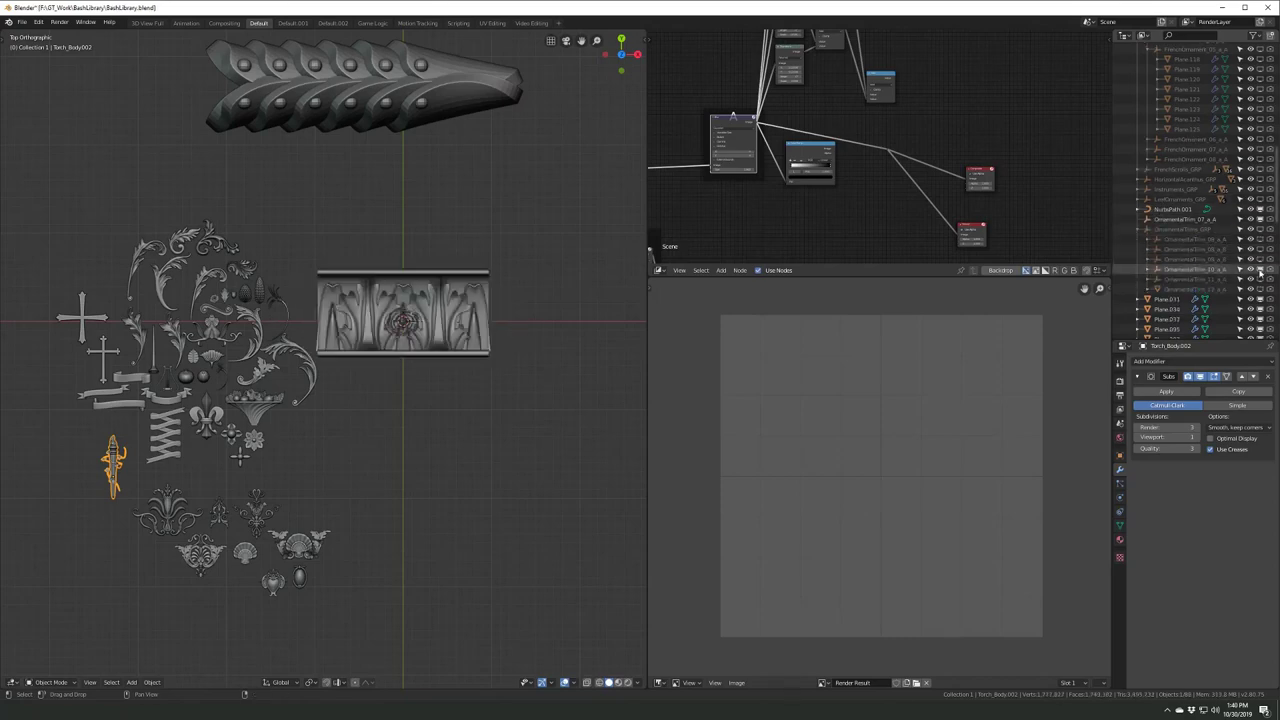
- Orbit in closer and copy the leafy trim panel for reuse
mouse_move(458, 359)
middle_mouse_down()
mouse_move(471, 508)
mouse_move(378, 314)
middle_mouse_up()
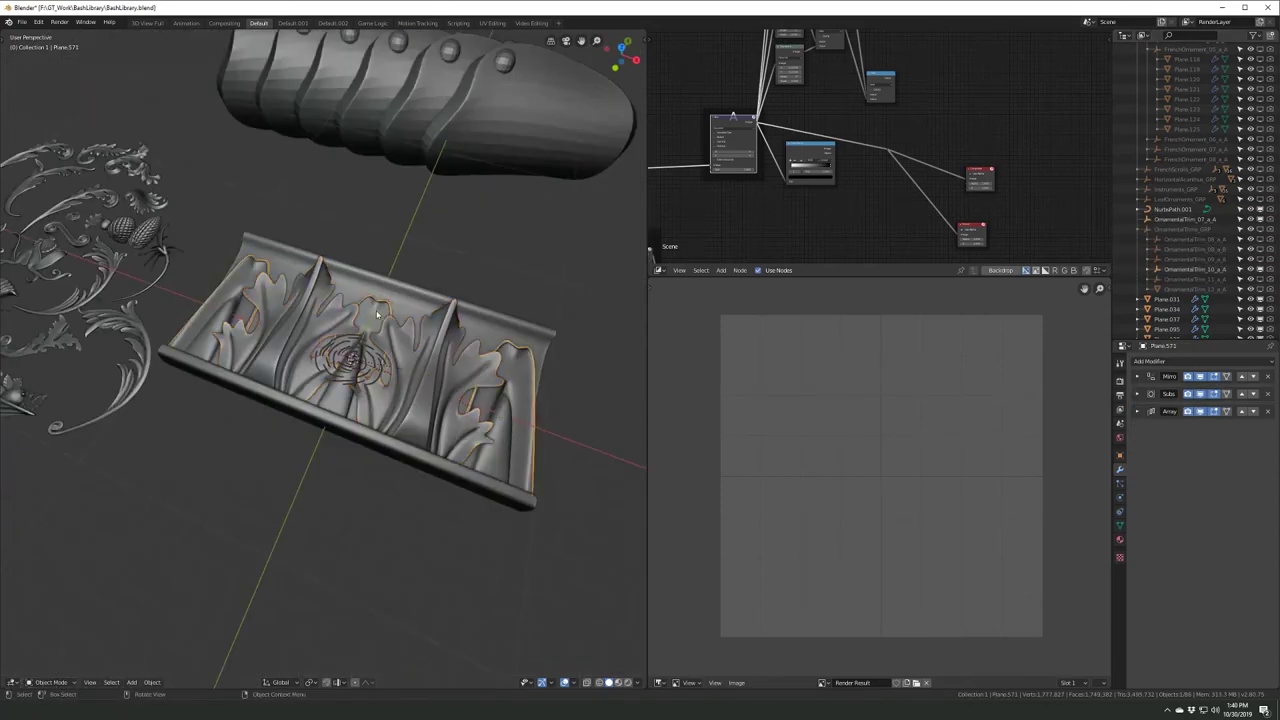
scroll(436, 345, "down", 3)
scroll(436, 345, "down", 3)
key("ctrl+s")
left_click(20, 22)
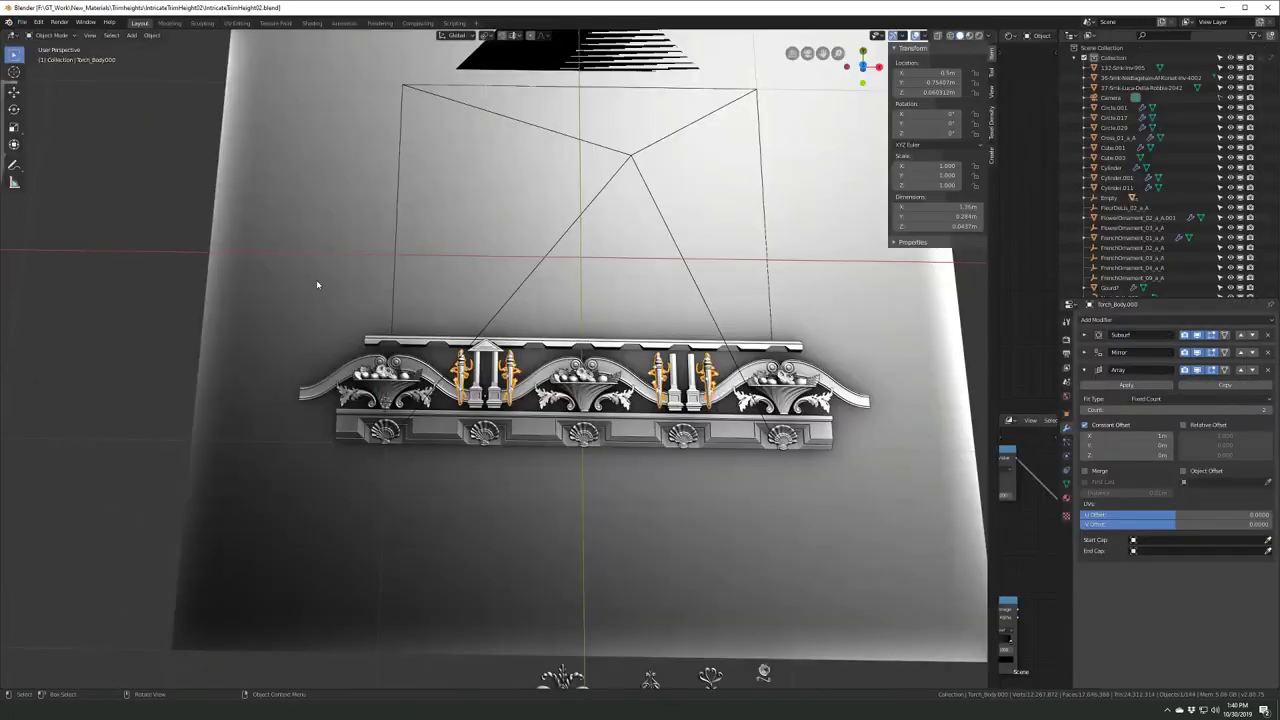
- Paste the copied leafy trim panel into the scene and slide it along X
middle_click_drag(317, 285, 363, 275)
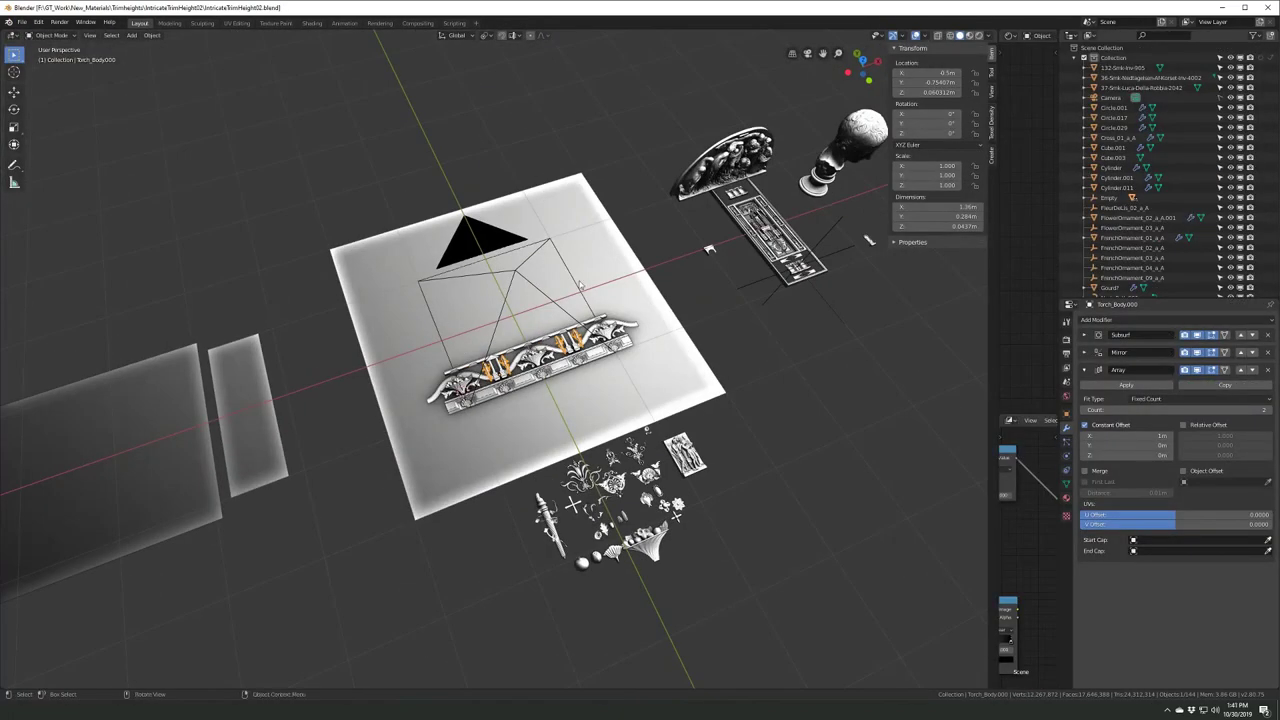
scroll(580, 285, "up", 4)
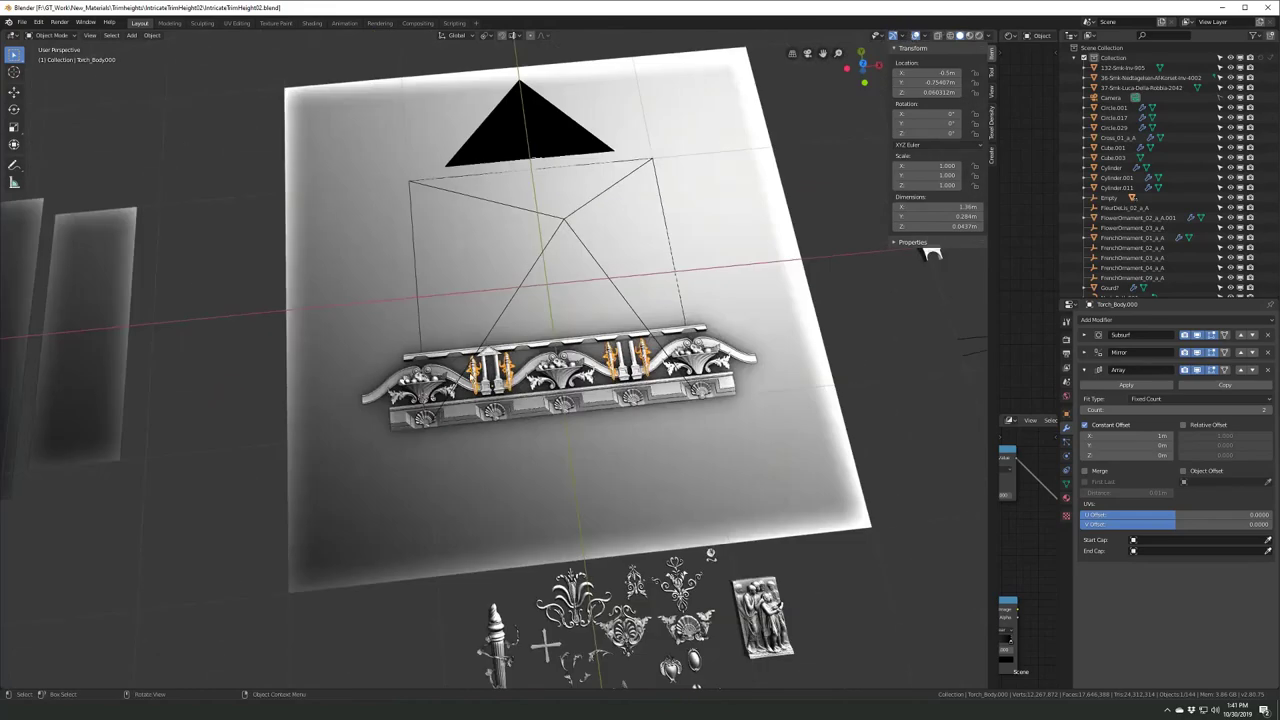
key("ctrl+v")
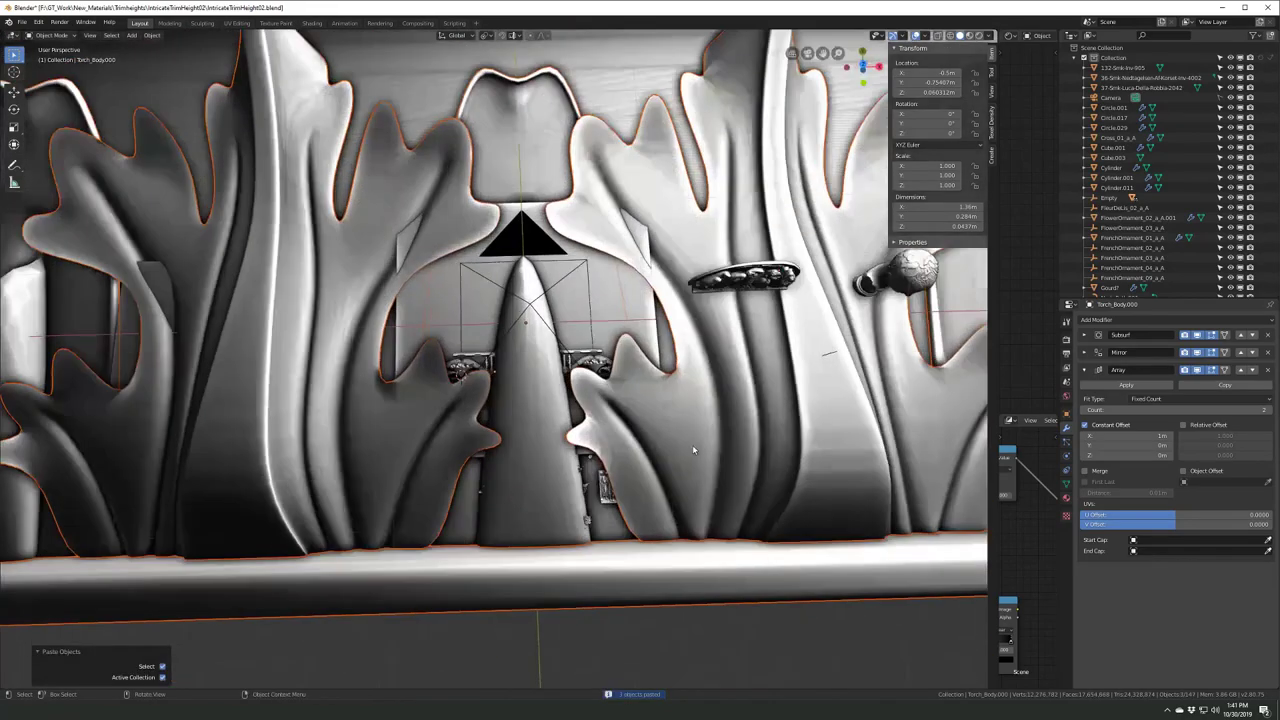
scroll(692, 444, "down", 5)
key("g")
key("x")
left_click(381, 418)
- Select the trim piece Plane.570 and remove its mirror effect
middle_click_drag(381, 418, 575, 425, "shift")
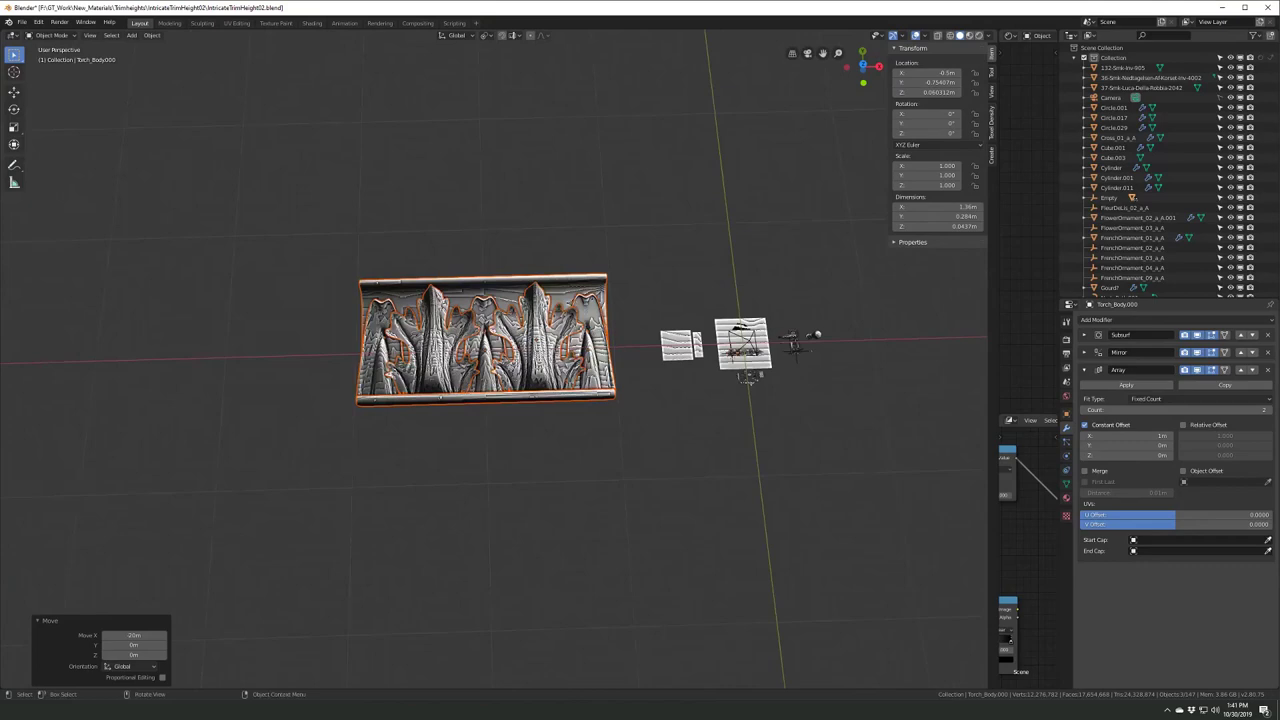
scroll(748, 378, "up", 5)
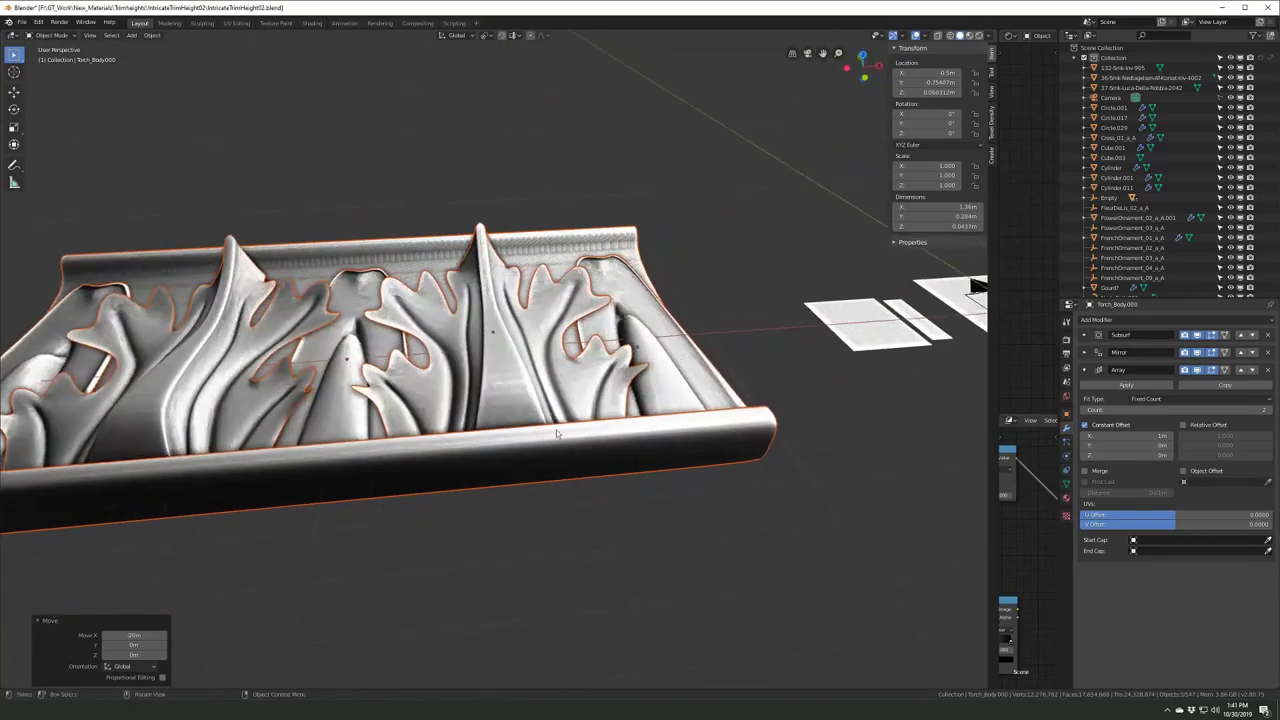
mouse_move(748, 378)
middle_mouse_down()
mouse_move(717, 374)
mouse_move(760, 360)
middle_mouse_up()
scroll(717, 374, "down", 5)
left_click(717, 374)
scroll(717, 374, "up", 5)
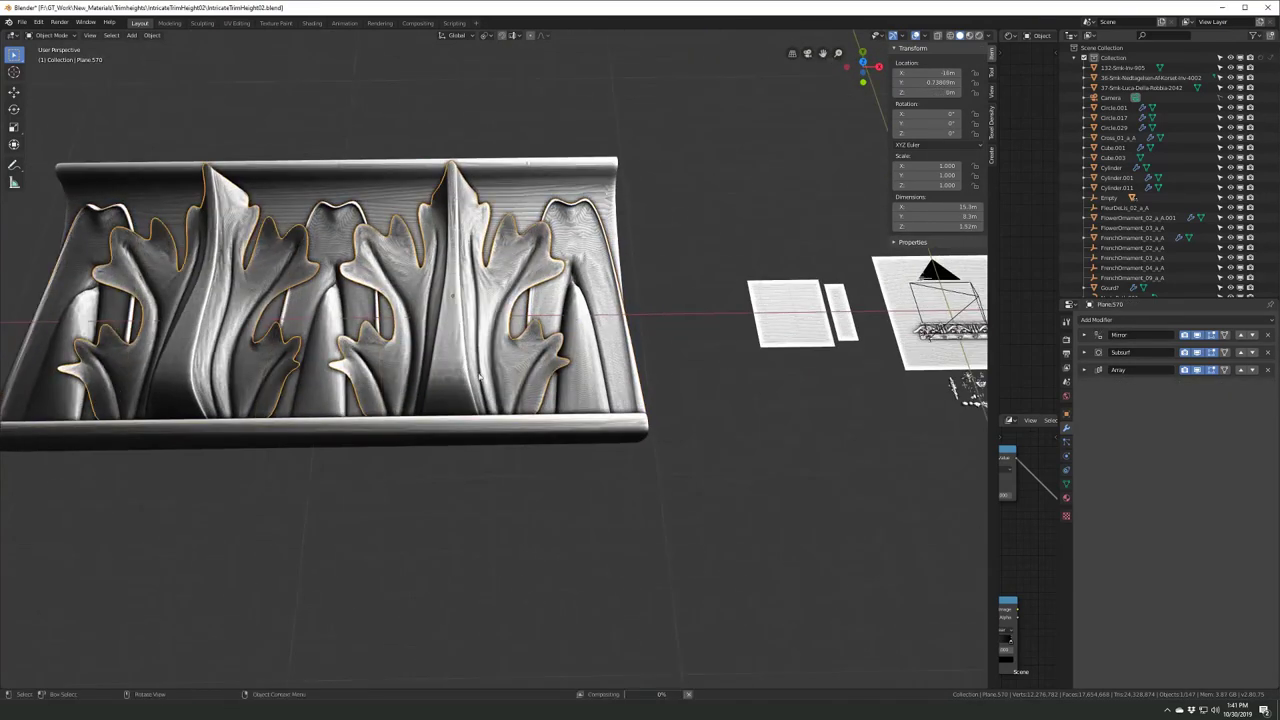
key("ctrl+x")
- Select the whole leafy trim panel, frame it, and save
left_click(449, 433)
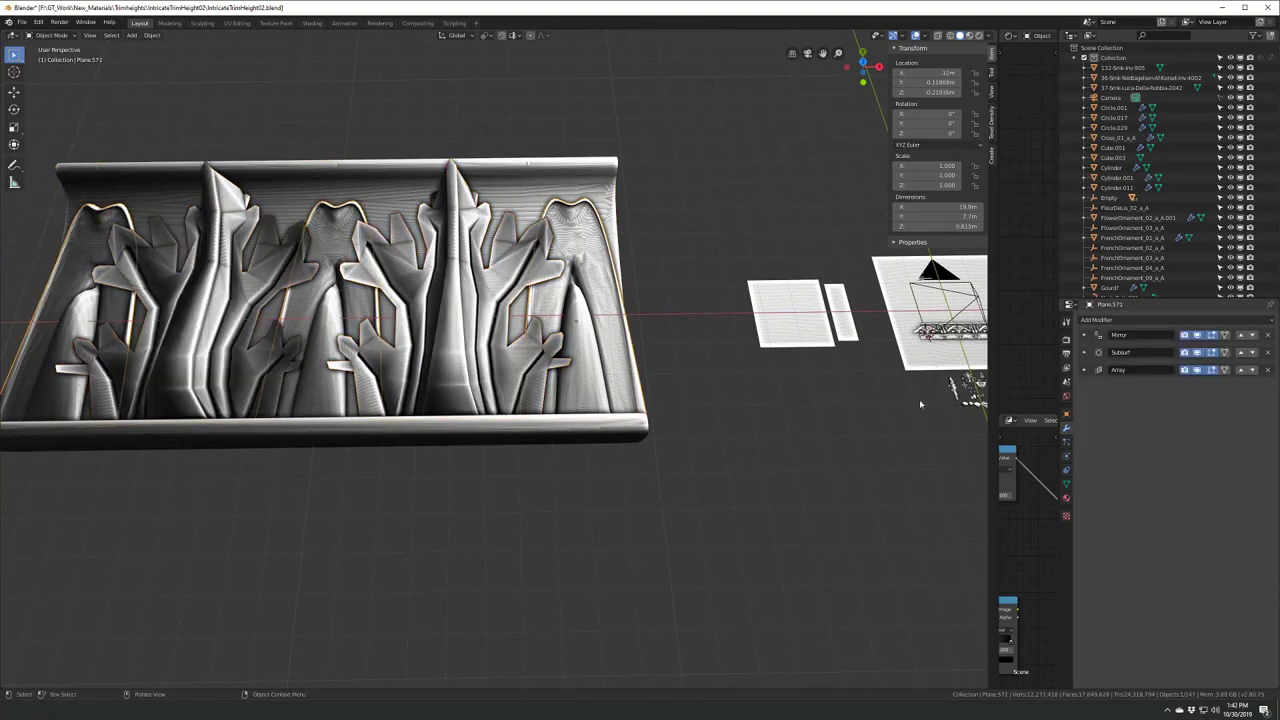
key("KP_Decimal")
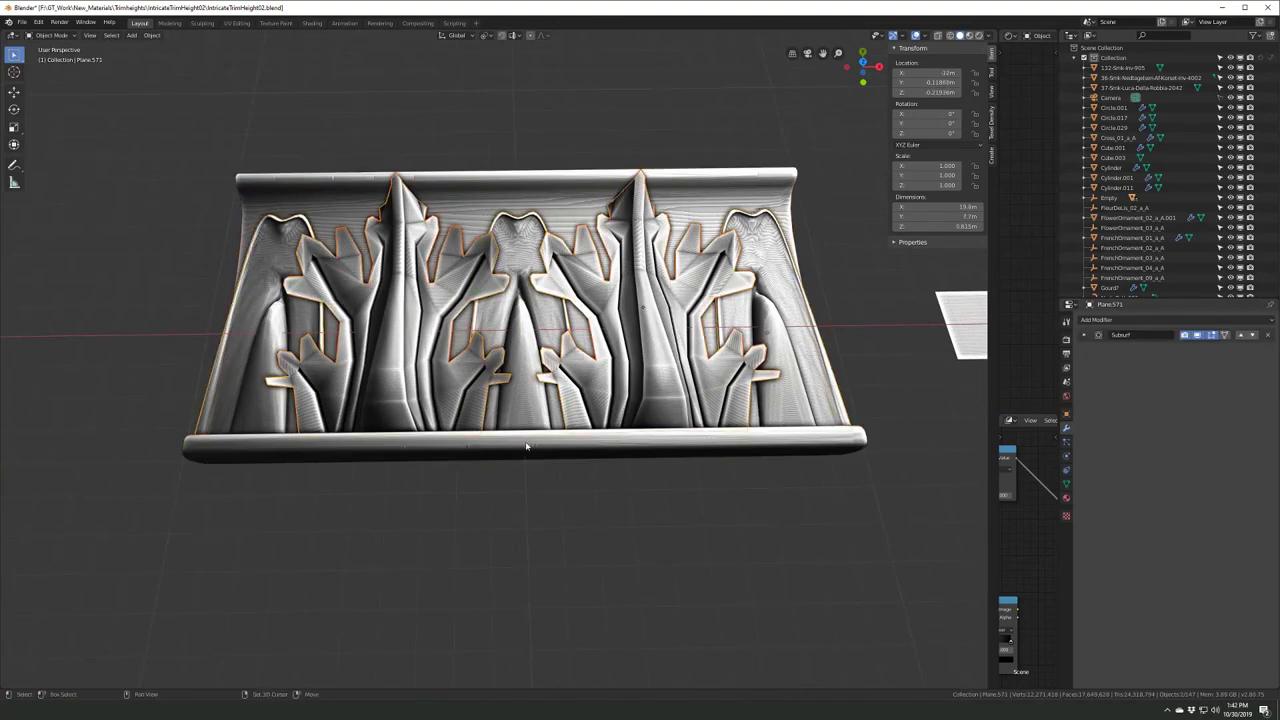
middle_click_drag(526, 446, 550, 386)
key("ctrl+s")
- Move the leafy trim 19 m along the X axis
key("g")
key("x")
key("1")
key("9")
key("Return")
key("KP_7")
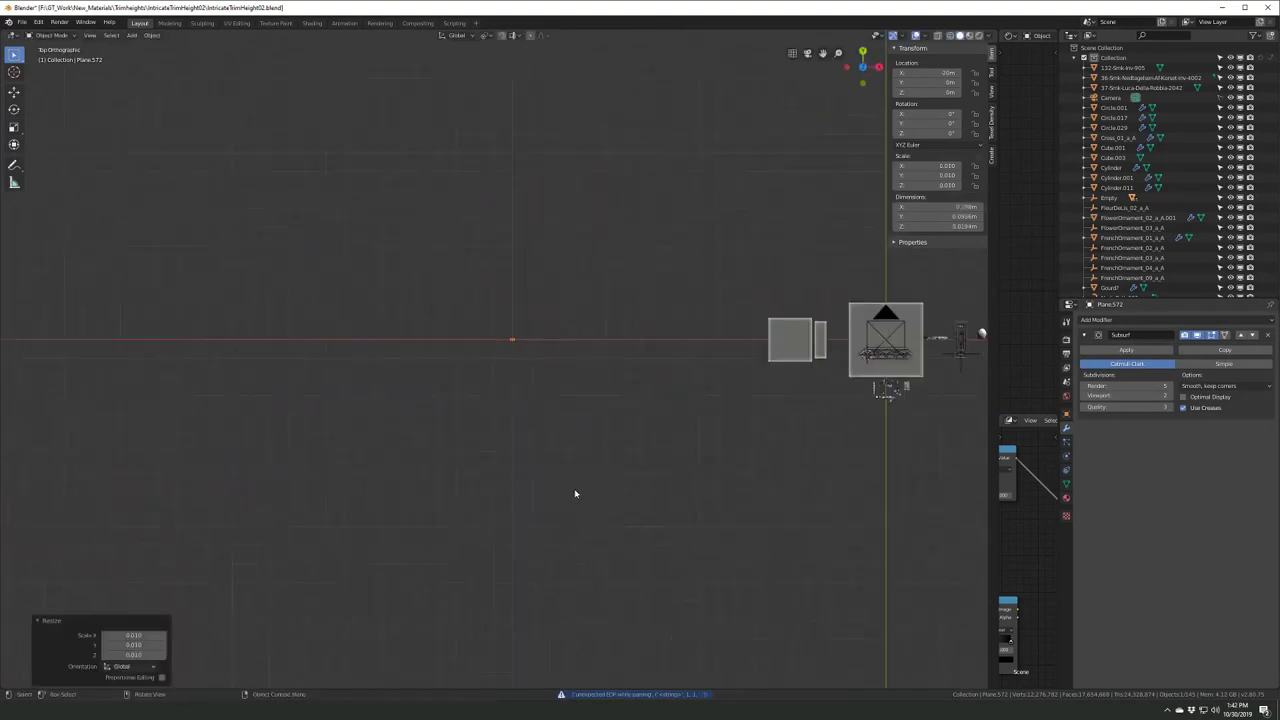
scroll(441, 305, "up", 5)
scroll(441, 305, "down", 2)
middle_click_drag(441, 305, 502, 336)
- Raise the leafy trim onto the top of the cornice and apply its scale
key("g")
key("z")
left_click(613, 292)
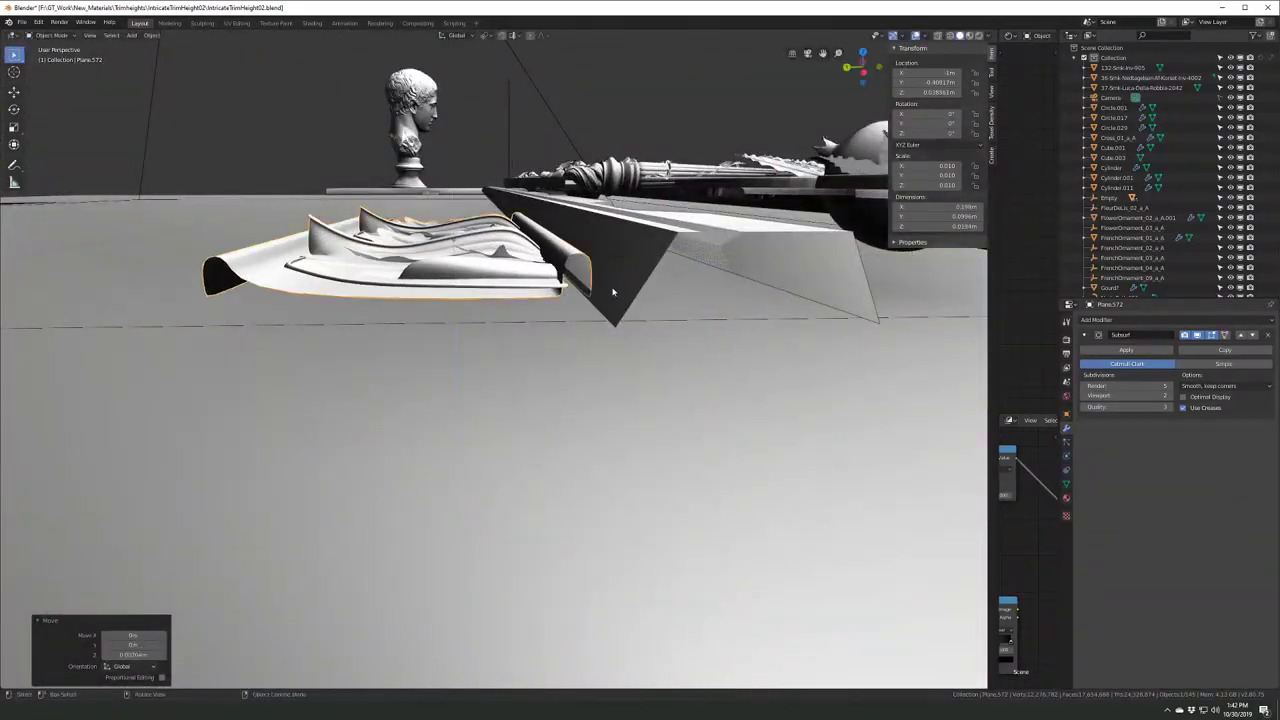
left_click(609, 289)
- Add an Array modifier to repeat the trim side by side
left_click(1175, 319)
left_click(1060, 345)
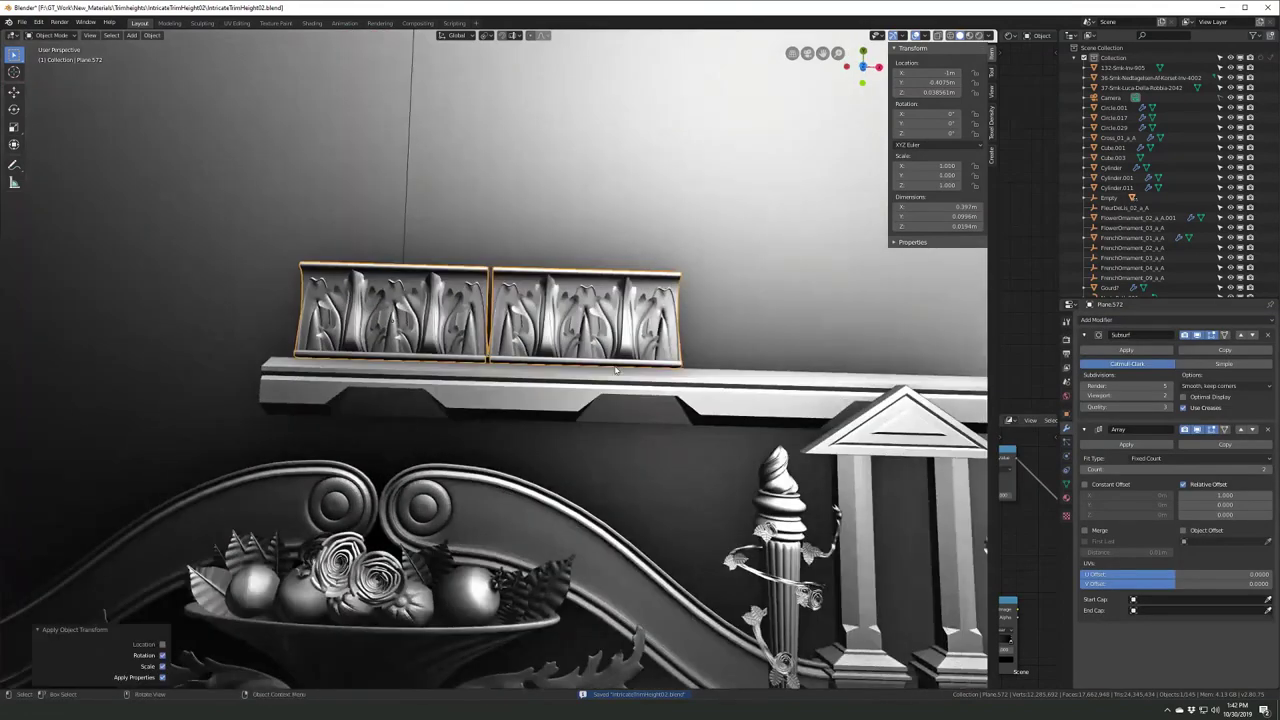
scroll(702, 405, "down", 4)
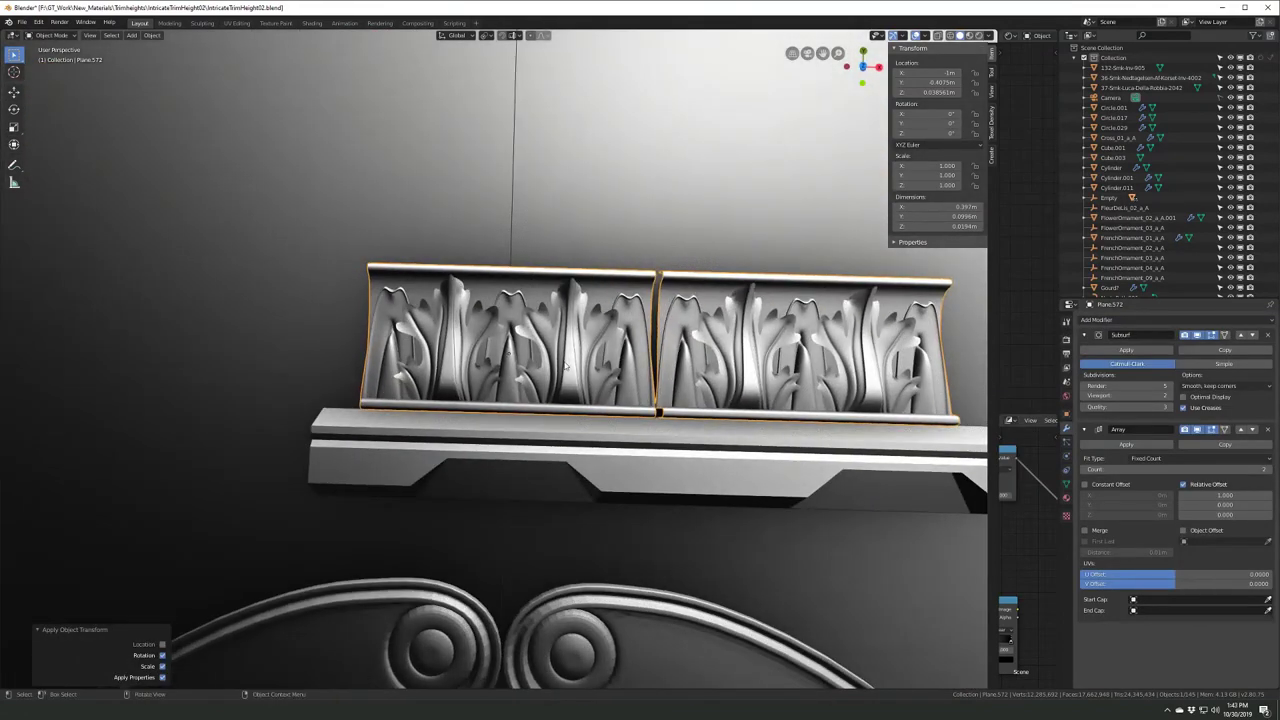
scroll(566, 364, "down", 2)
- Undo the leaf band's Array copy
key("Tab")
scroll(502, 359, "up", 4)
key("ctrl+z")
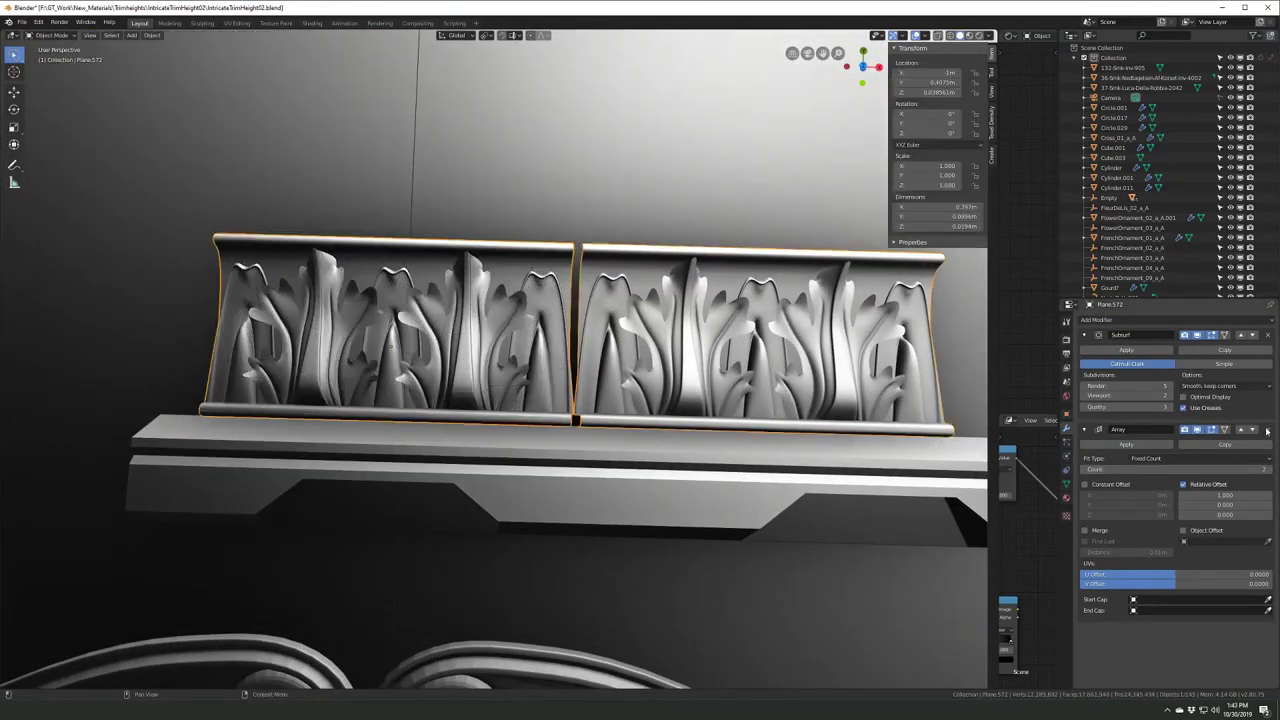
key("ctrl+z")
scroll(609, 332, "down", 3)
scroll(609, 332, "up", 4)
key("Tab")
- Return to Object Mode, save the file, and switch to the camera view
key("KP_7")
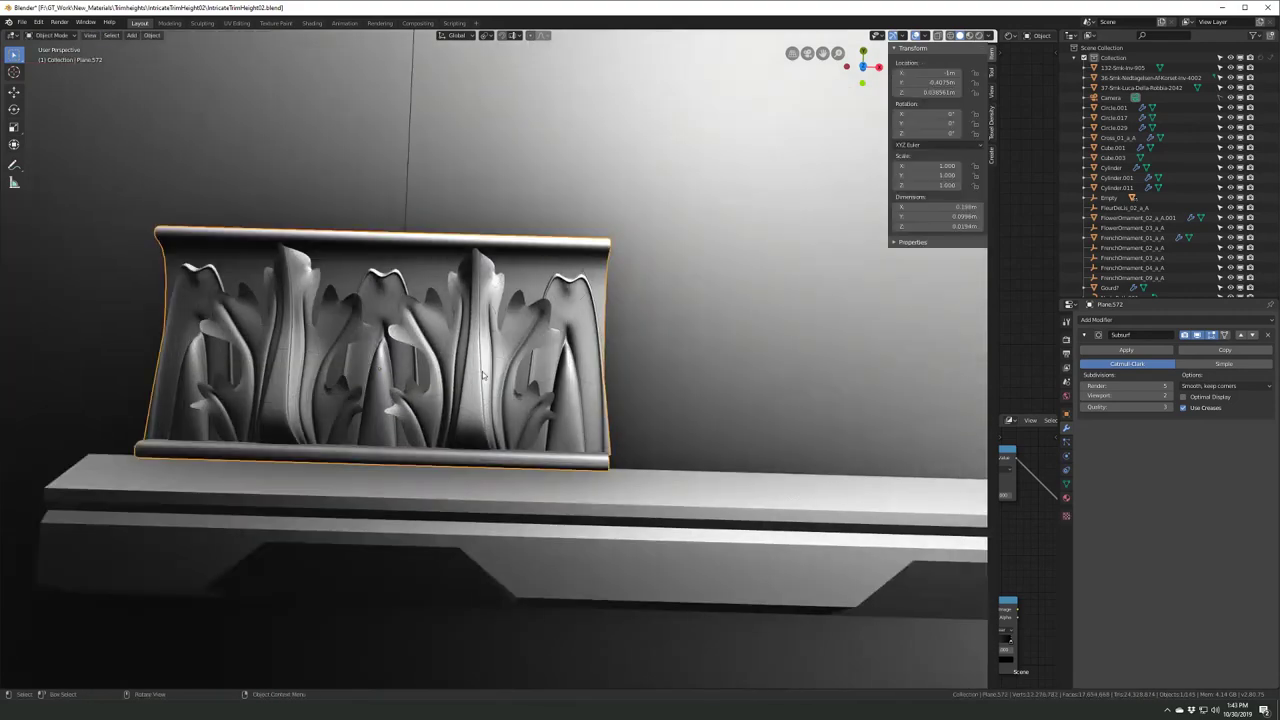
scroll(482, 371, "up", 4)
scroll(548, 374, "down", 1)
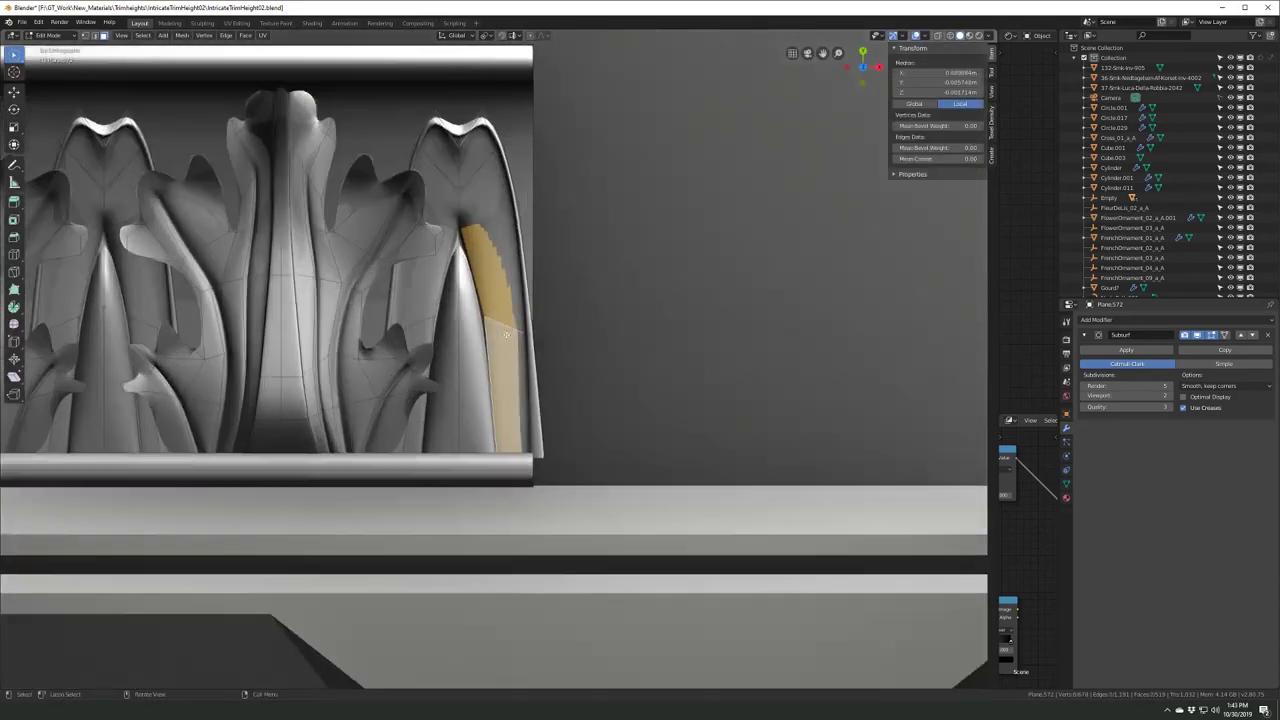
middle_click_drag(548, 374, 457, 304)
scroll(457, 304, "down", 4)
key("Tab")
key("ctrl+s")
key("KP_0")
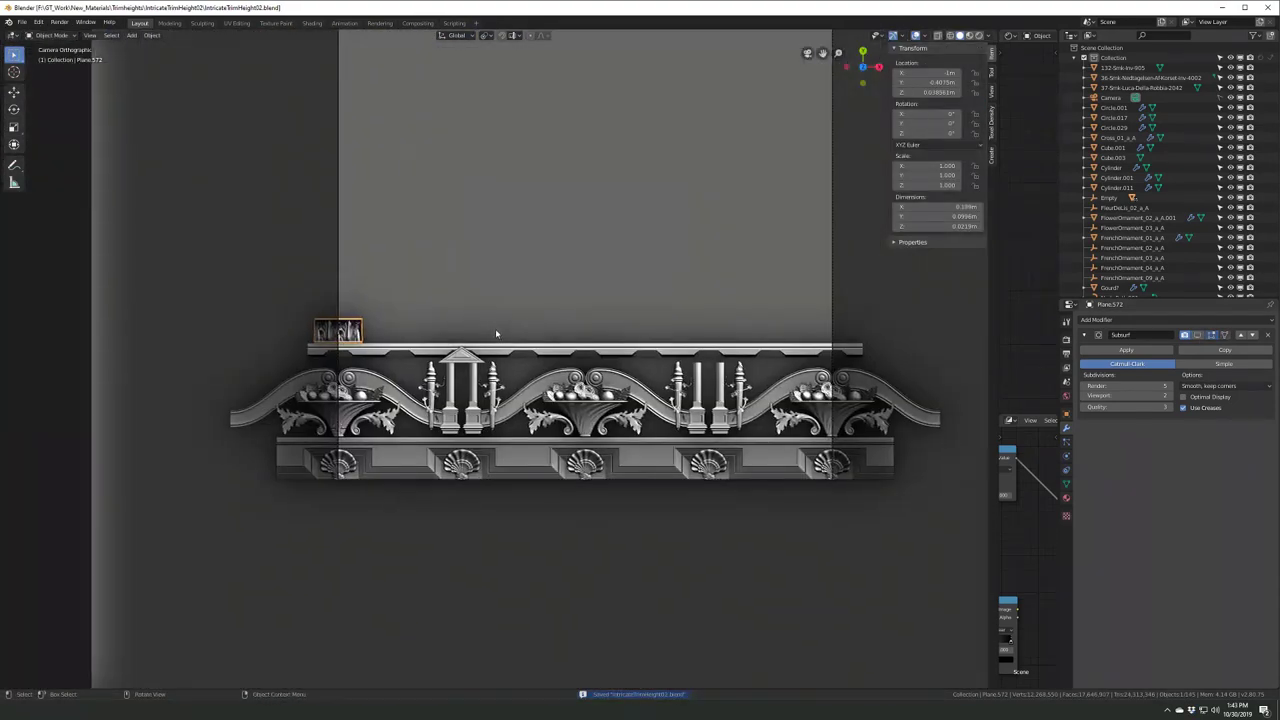
scroll(495, 328, "down", 3)
- Open the View Layer properties and render the depth image from the camera view
left_click(1066, 370)
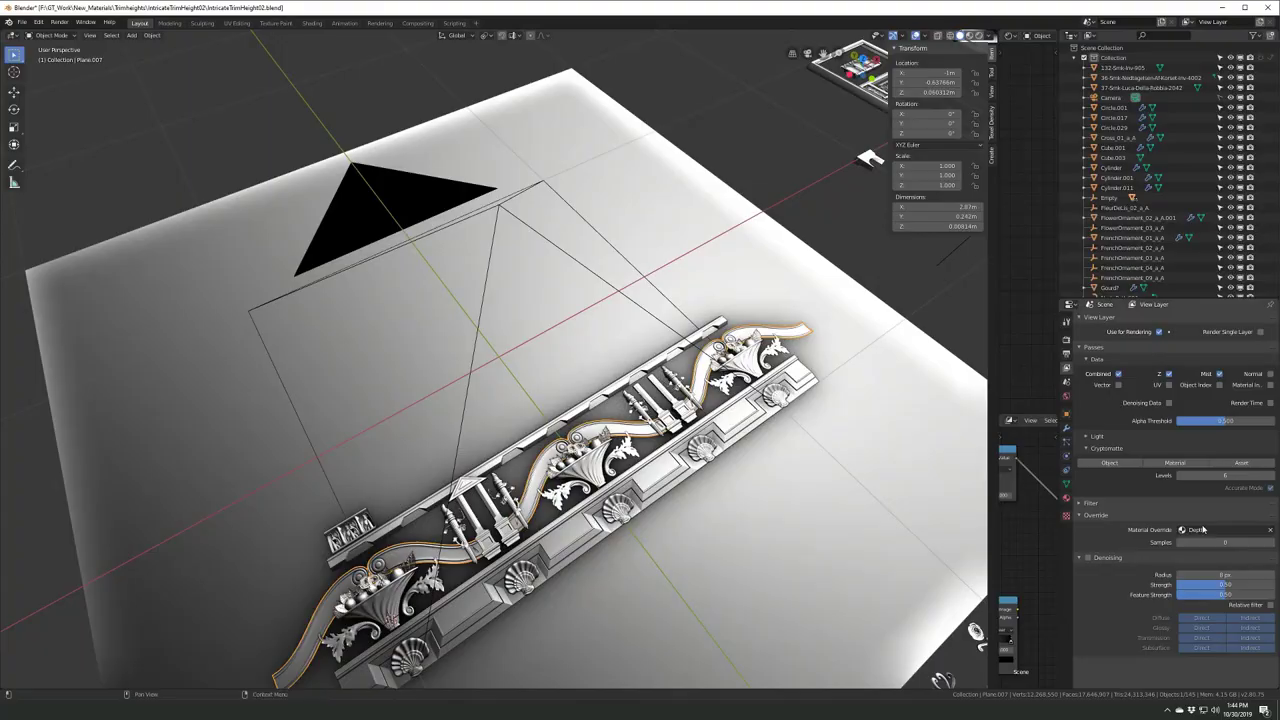
key("KP_0")
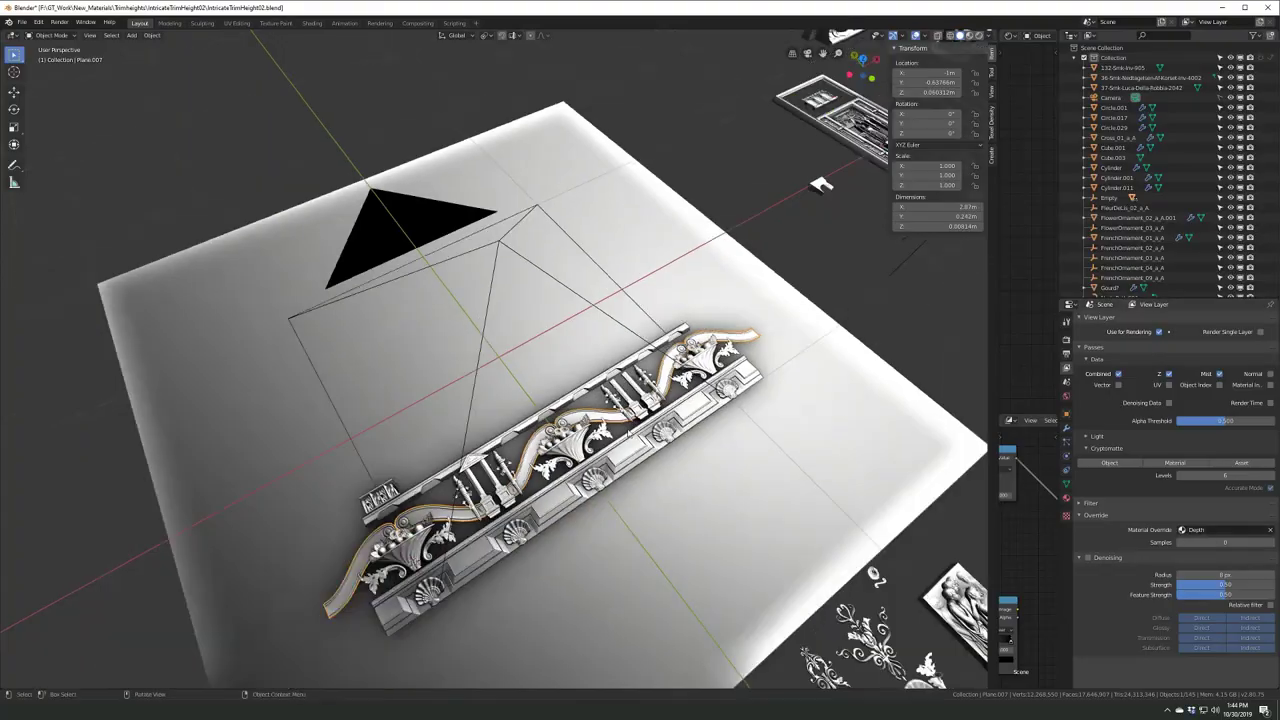
key("F12")
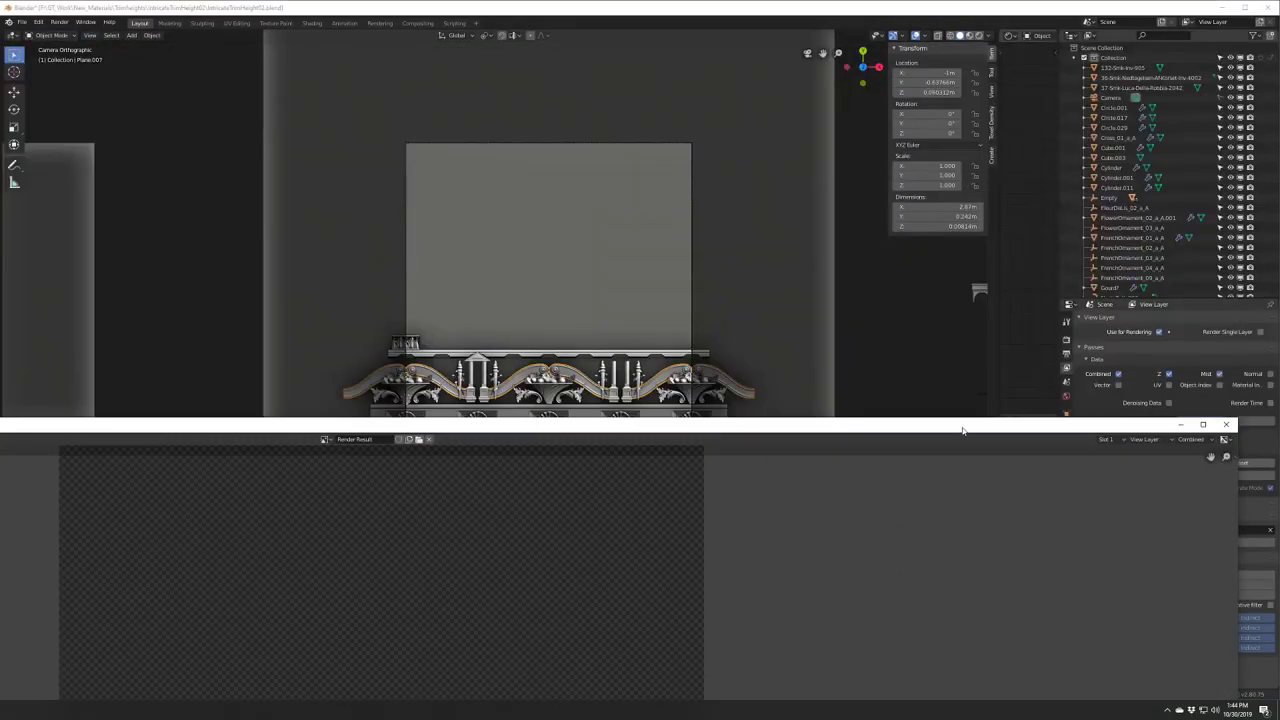
left_click_drag(578, 18, 578, 112)
left_click_drag(1, 315, 130, 315)
left_click_drag(300, 112, 254, 2)
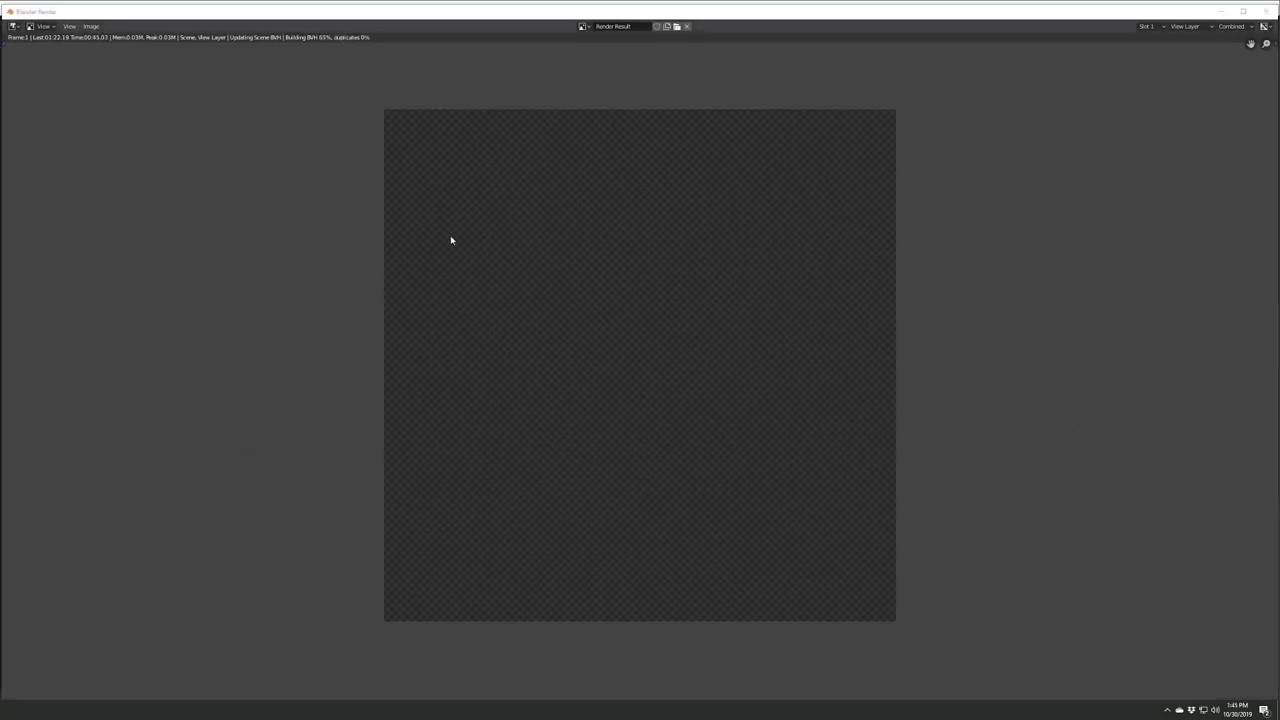
- Close the render and select the backdrop plane Plane.033 to show its Depth material nodes
key("F11")
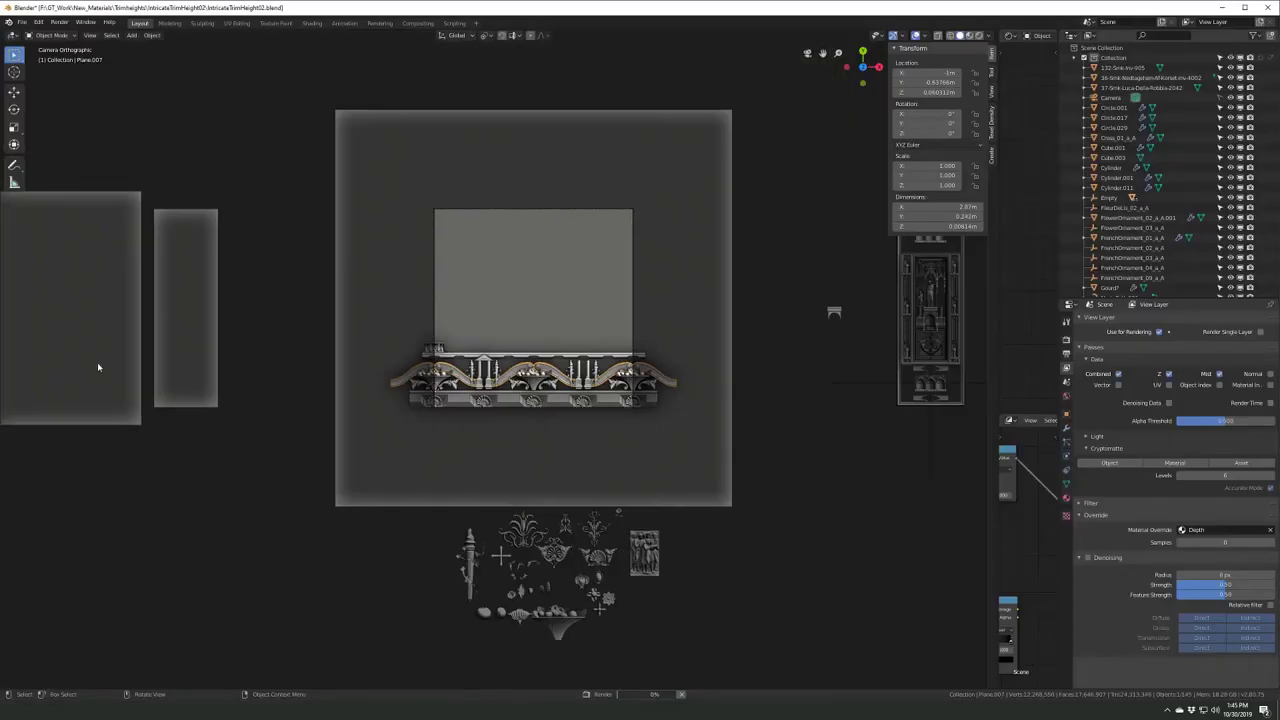
left_click(89, 333)
scroll(1030, 407, "down", 1)
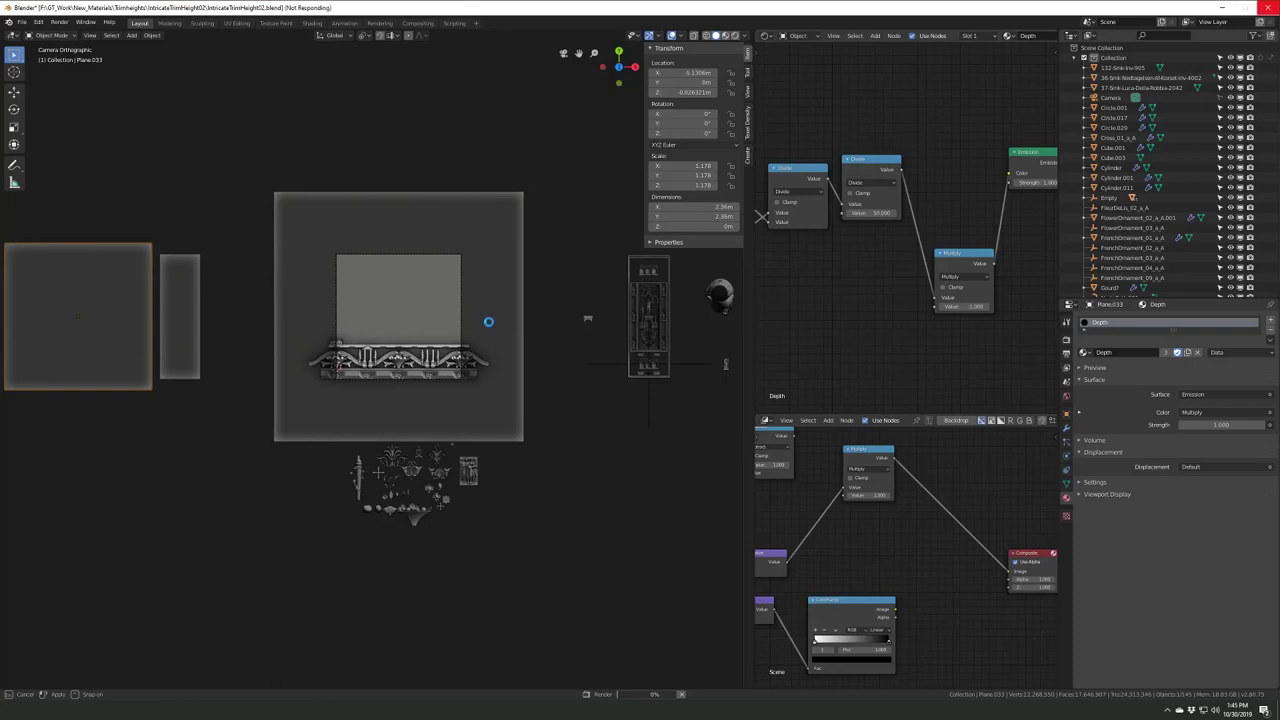
- Widen the node editors and reposition the Normalize node in the compositor
left_click_drag(887, 352, 386, 352)
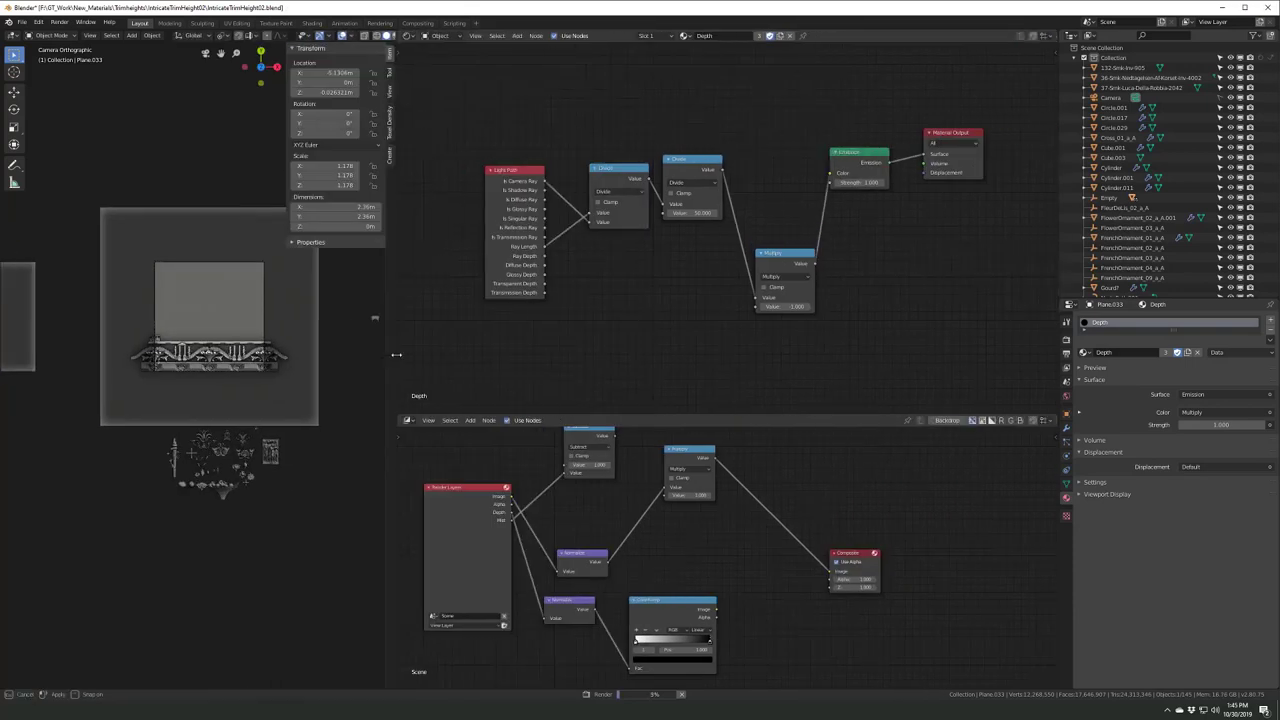
scroll(683, 334, "up", 1)
middle_click_drag(683, 334, 549, 360)
scroll(524, 333, "up", 1)
scroll(524, 333, "down", 1)
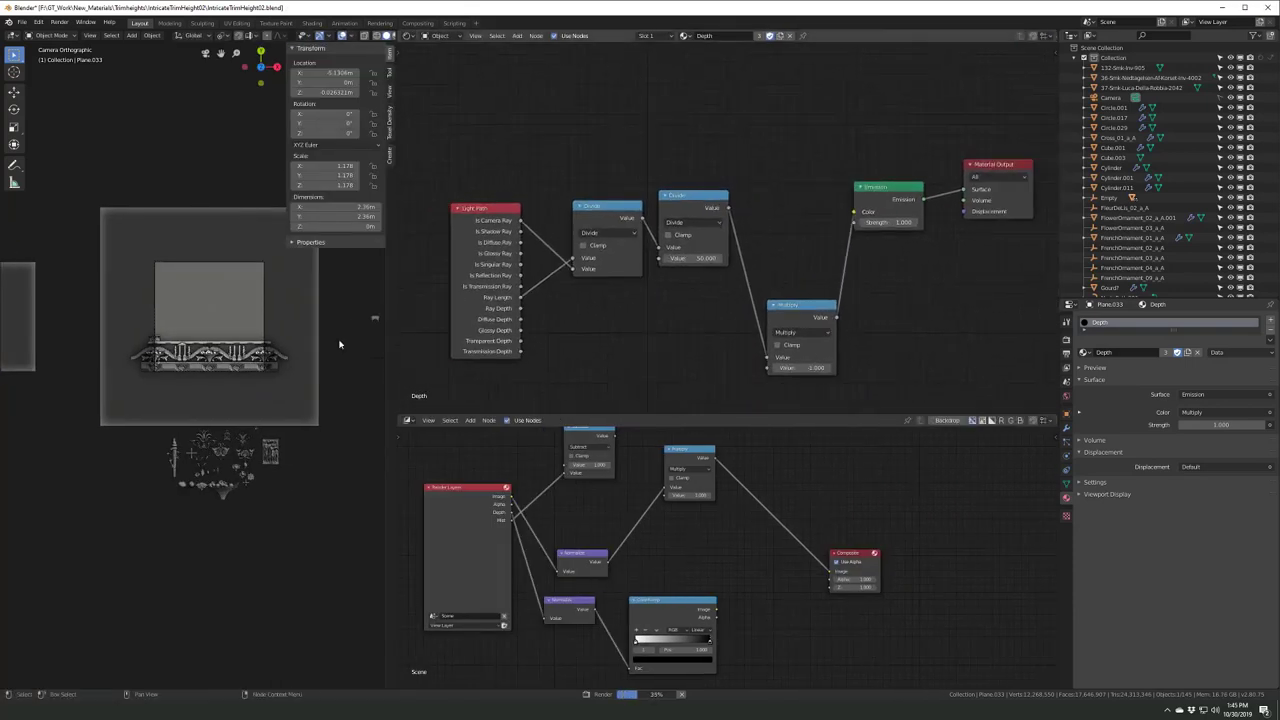
scroll(166, 423, "up", 2)
scroll(190, 422, "up", 2)
scroll(209, 422, "up", 3)
scroll(209, 422, "down", 3)
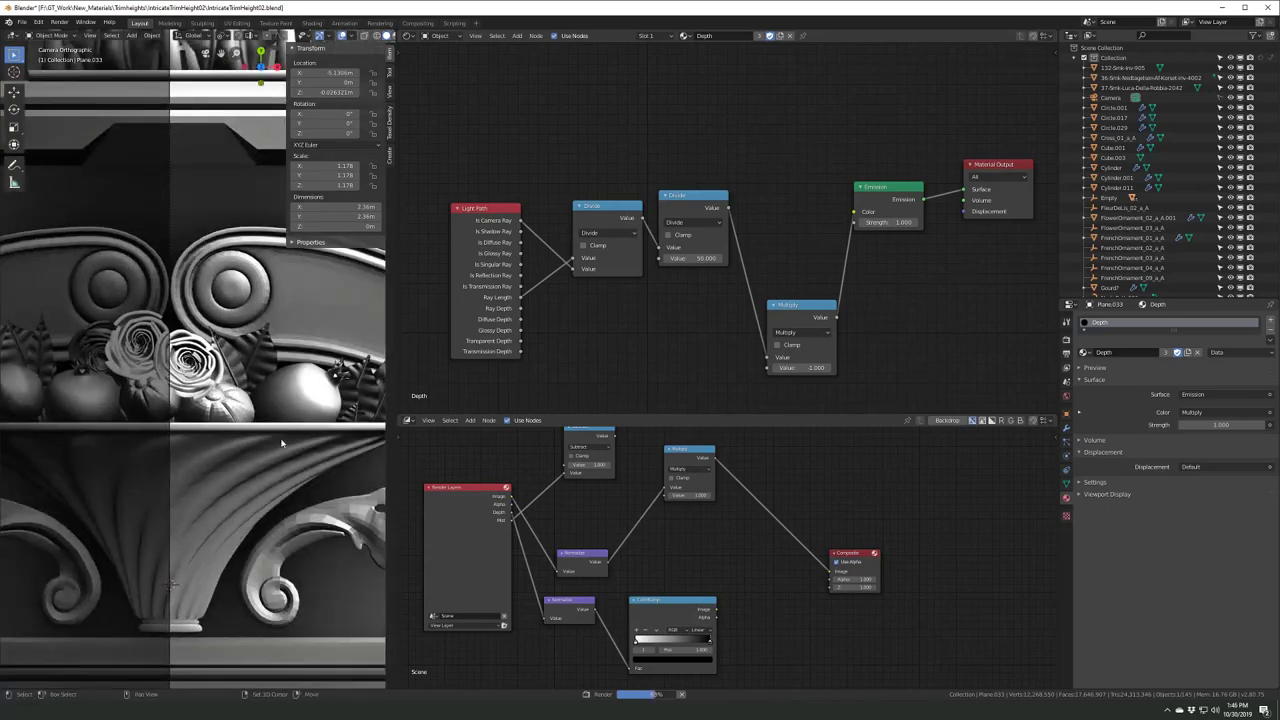
scroll(209, 422, "down", 3)
middle_click_drag(200, 400, 250, 380)
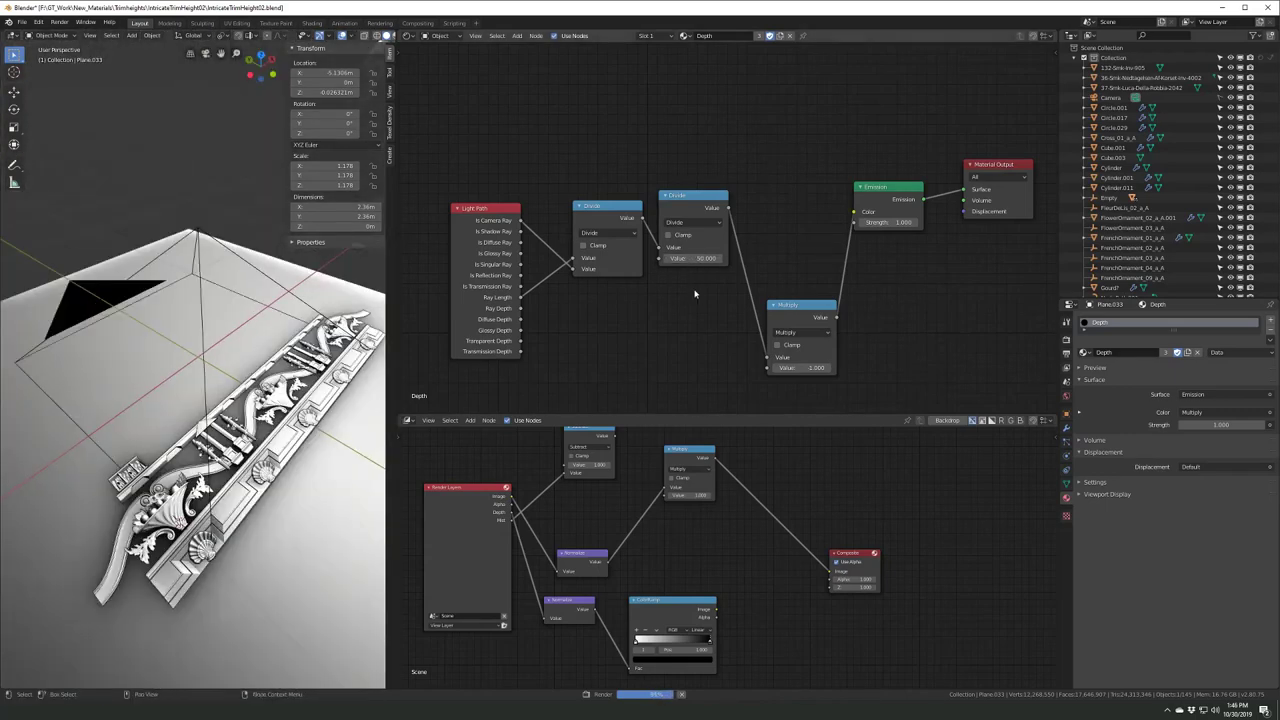
scroll(695, 293, "down", 1)
scroll(450, 565, "up", 2)
middle_click_drag(641, 551, 659, 585)
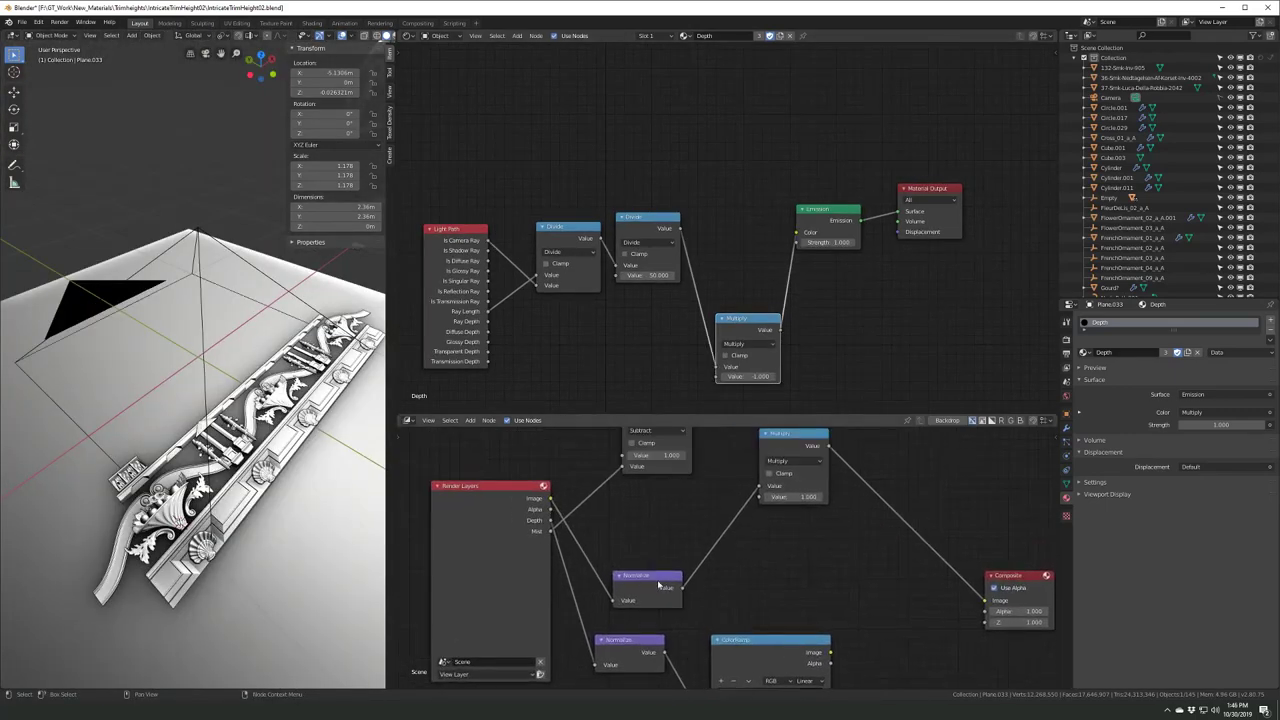
left_click(654, 525)
scroll(650, 533, "down", 2)
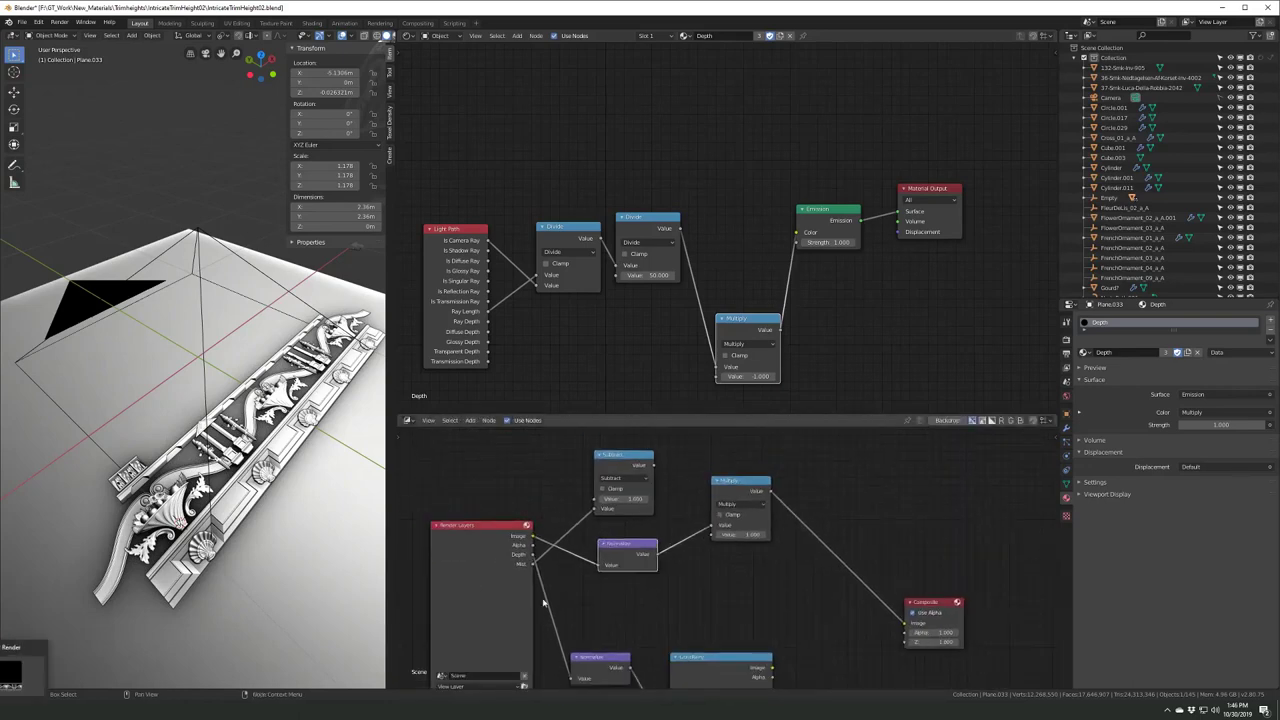
- Render the trim as a grayscale depth height map and zoom around the result
key("F11")
scroll(601, 336, "up", 3)
scroll(601, 336, "up", 2)
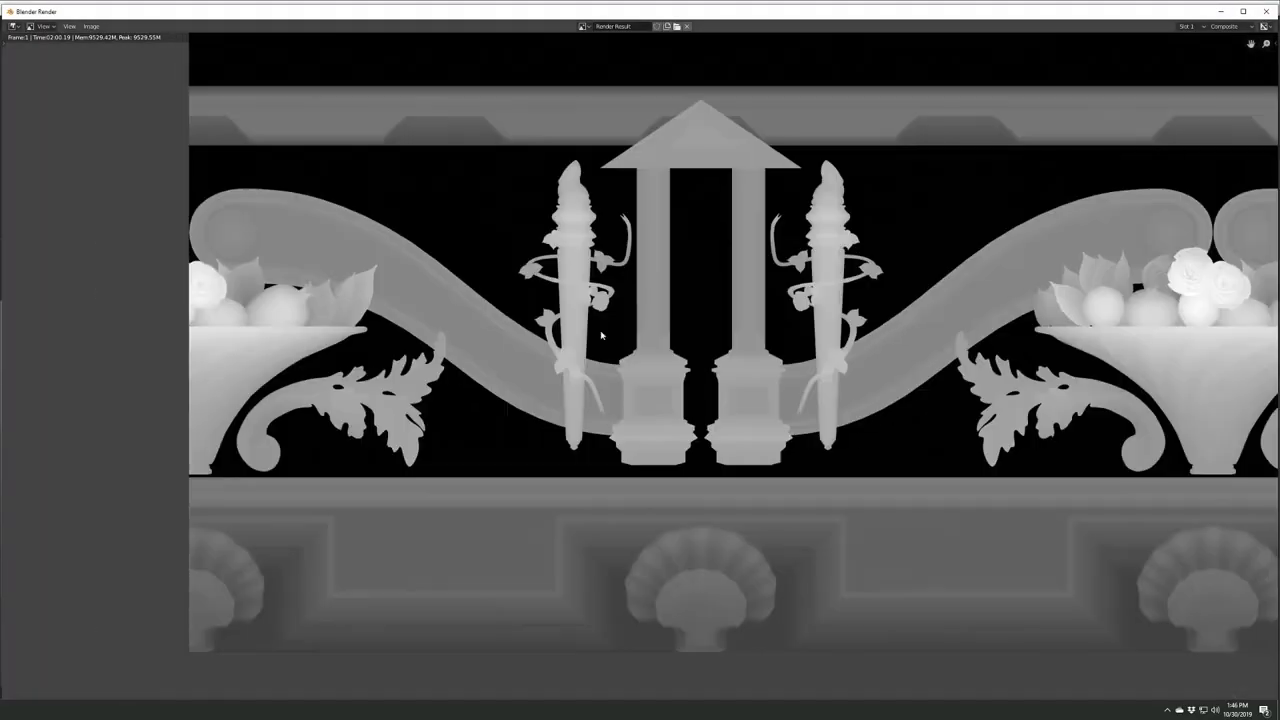
scroll(601, 336, "up", 2)
scroll(654, 423, "up", 2)
scroll(429, 414, "down", 2)
scroll(573, 341, "down", 1)
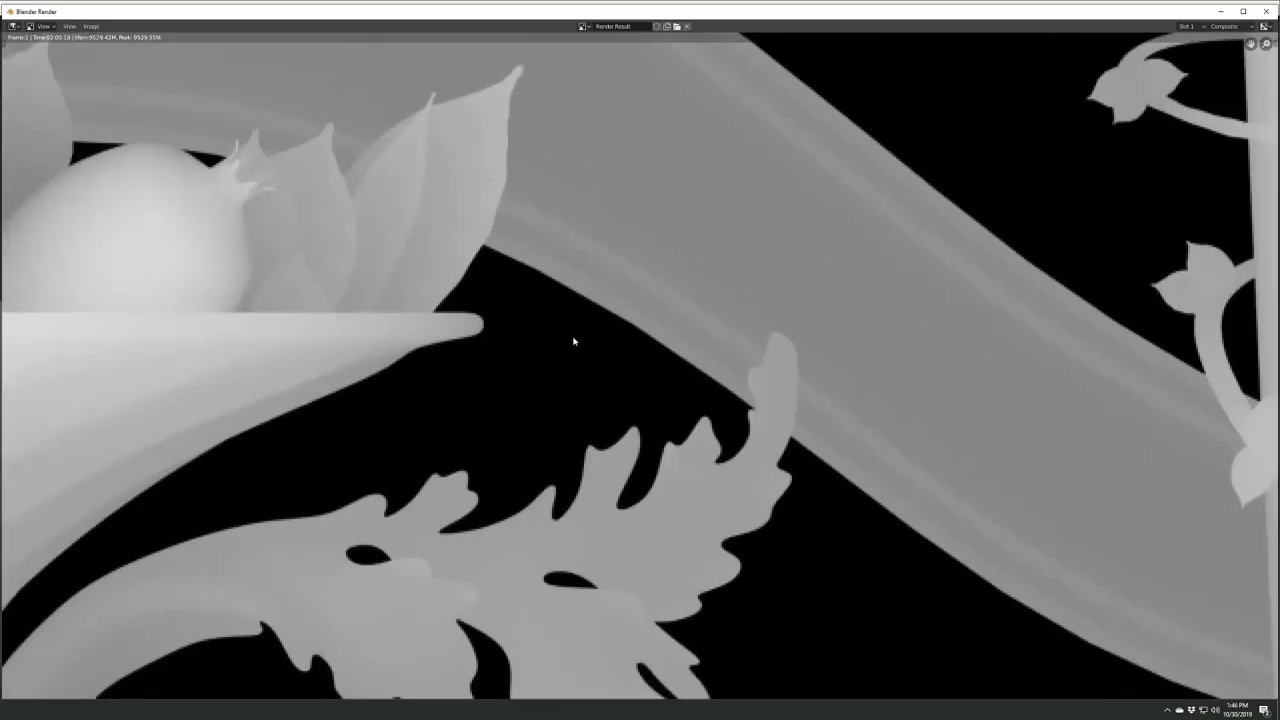
- Close the render and bring it back, zooming in and out over its detail
key("Escape")
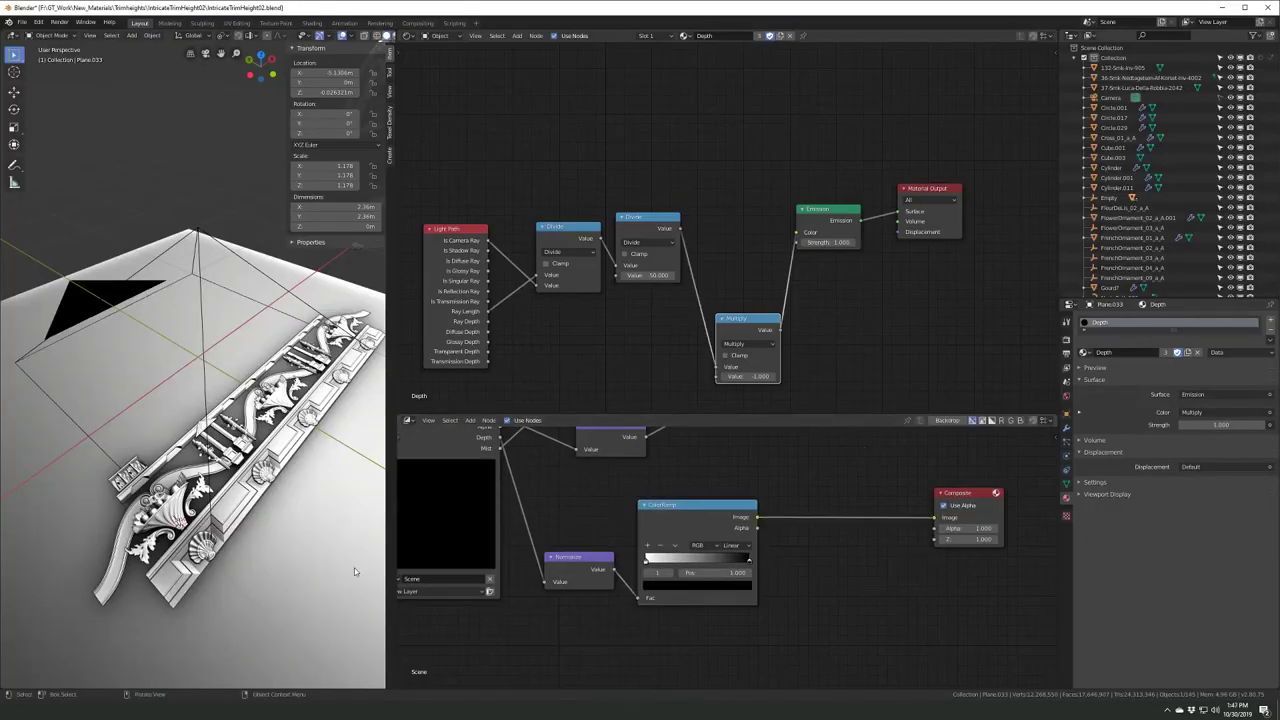
scroll(730, 550, "up", 2)
key("F11")
scroll(486, 448, "up", 2)
scroll(523, 428, "down", 3)
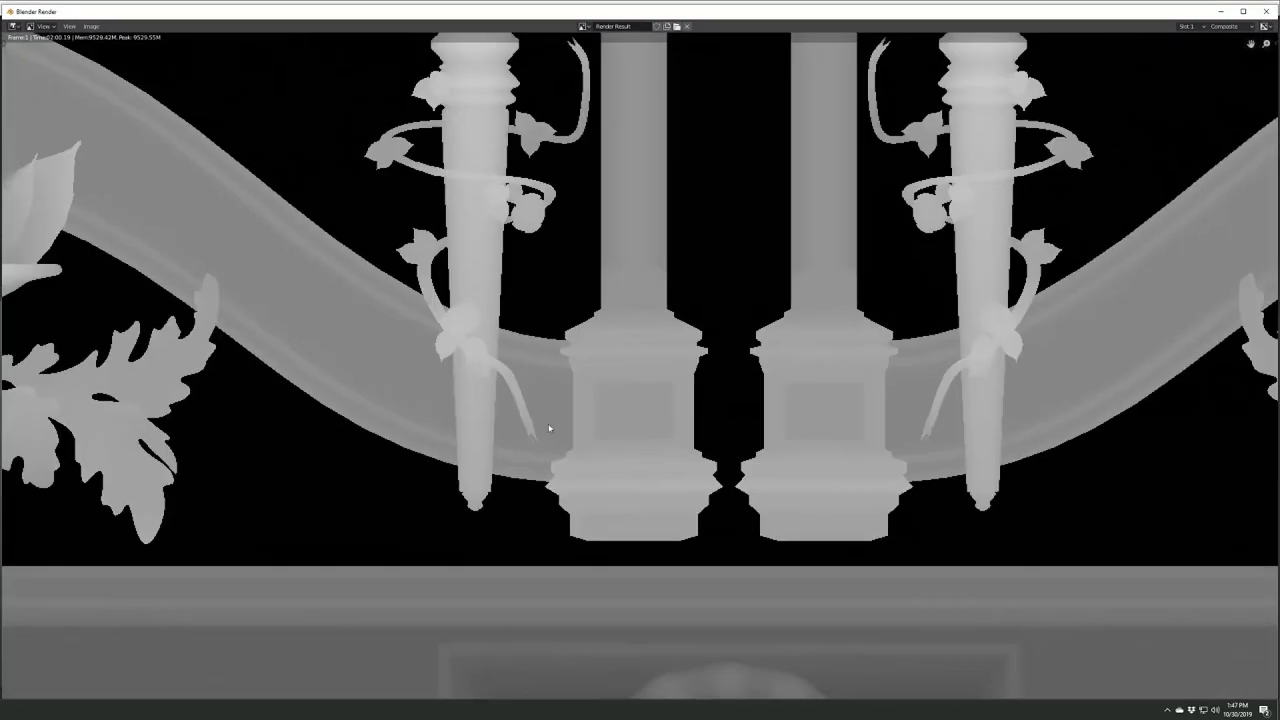
scroll(694, 452, "up", 2)
scroll(694, 452, "down", 5)
scroll(690, 450, "up", 5)
scroll(688, 448, "down", 6)
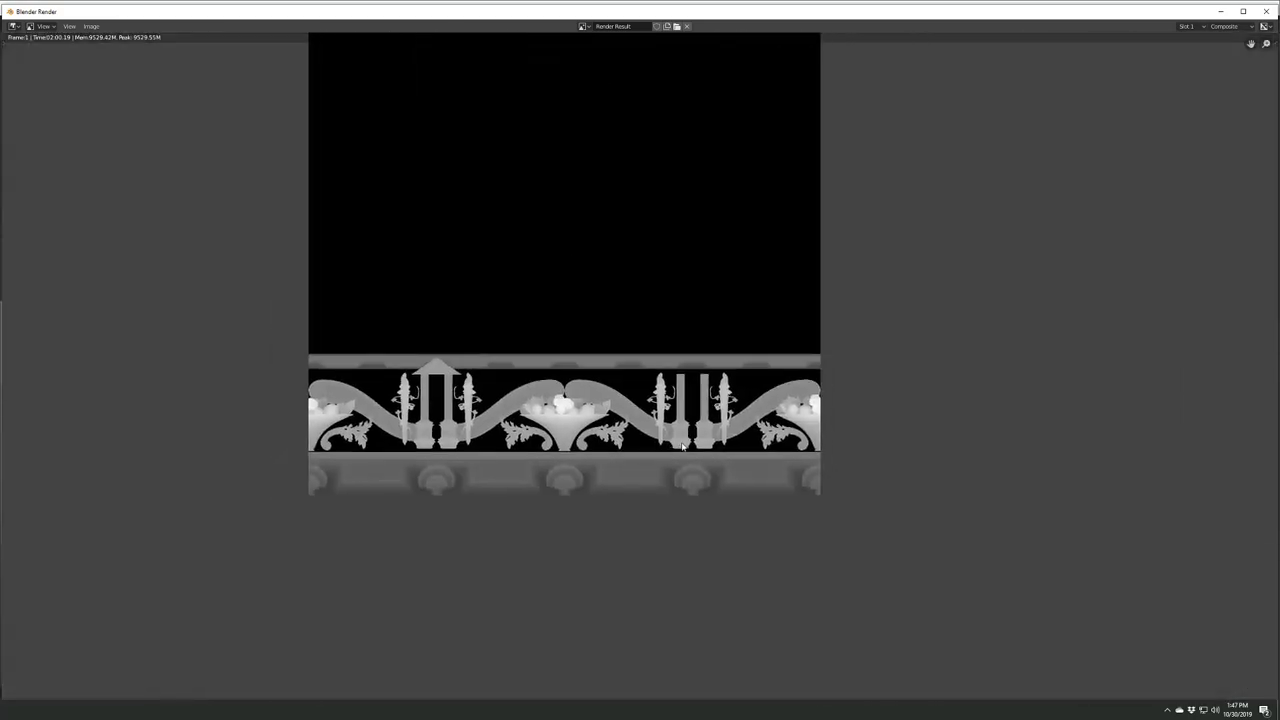
scroll(684, 446, "up", 3)
- Check the render with the image side panel, then close it and widen the 3D viewport
key("n")
scroll(612, 428, "down", 2)
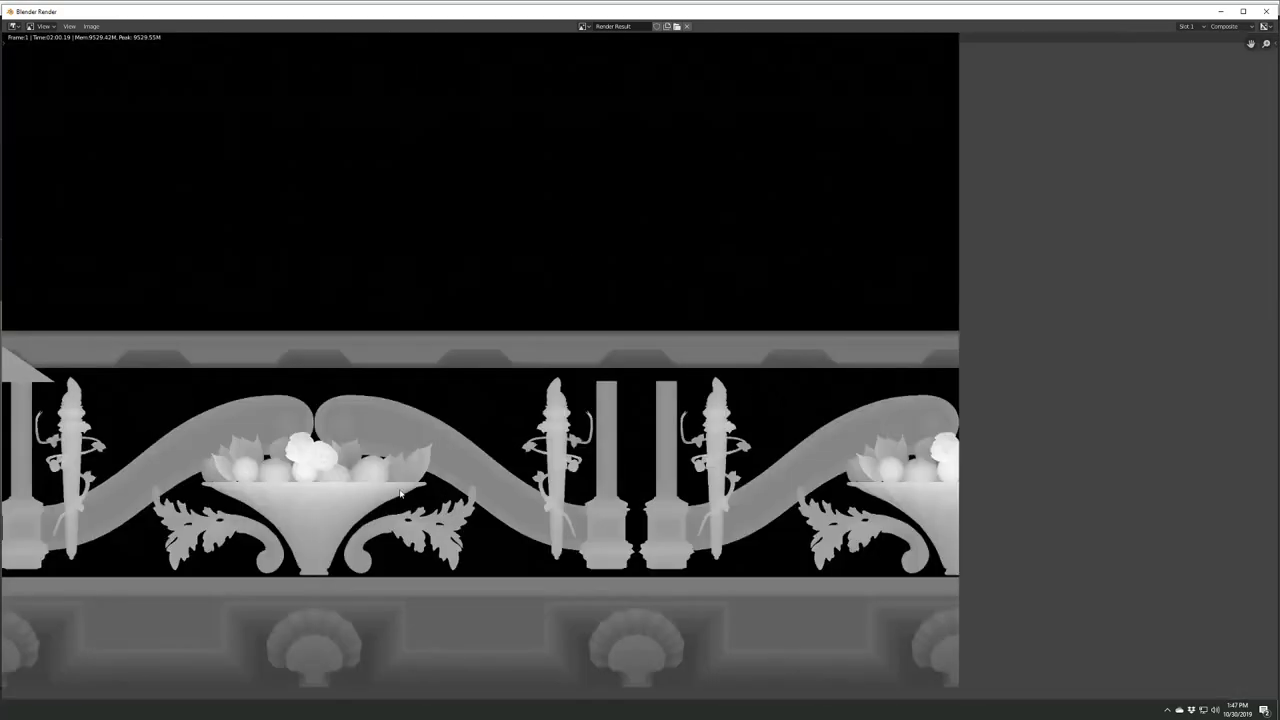
key("n")
scroll(600, 410, "up", 6)
scroll(580, 350, "down", 1)
scroll(563, 323, "down", 1)
scroll(563, 323, "down", 4)
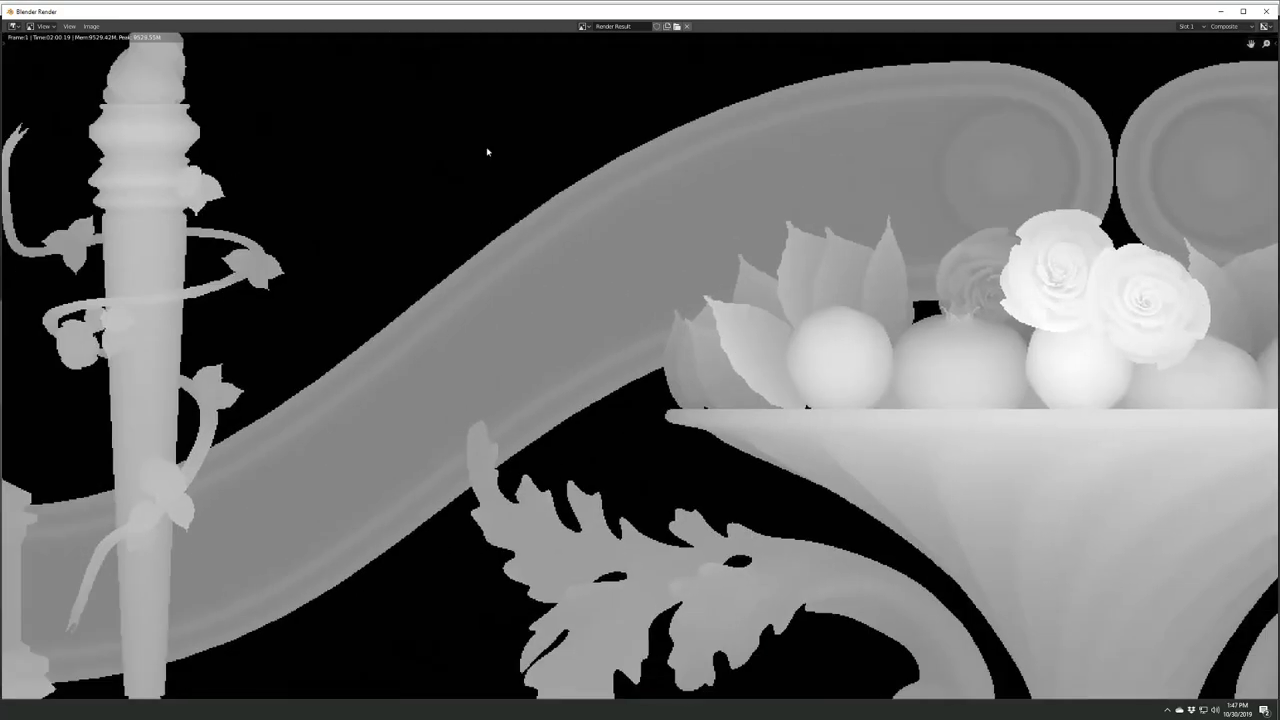
key("F11")
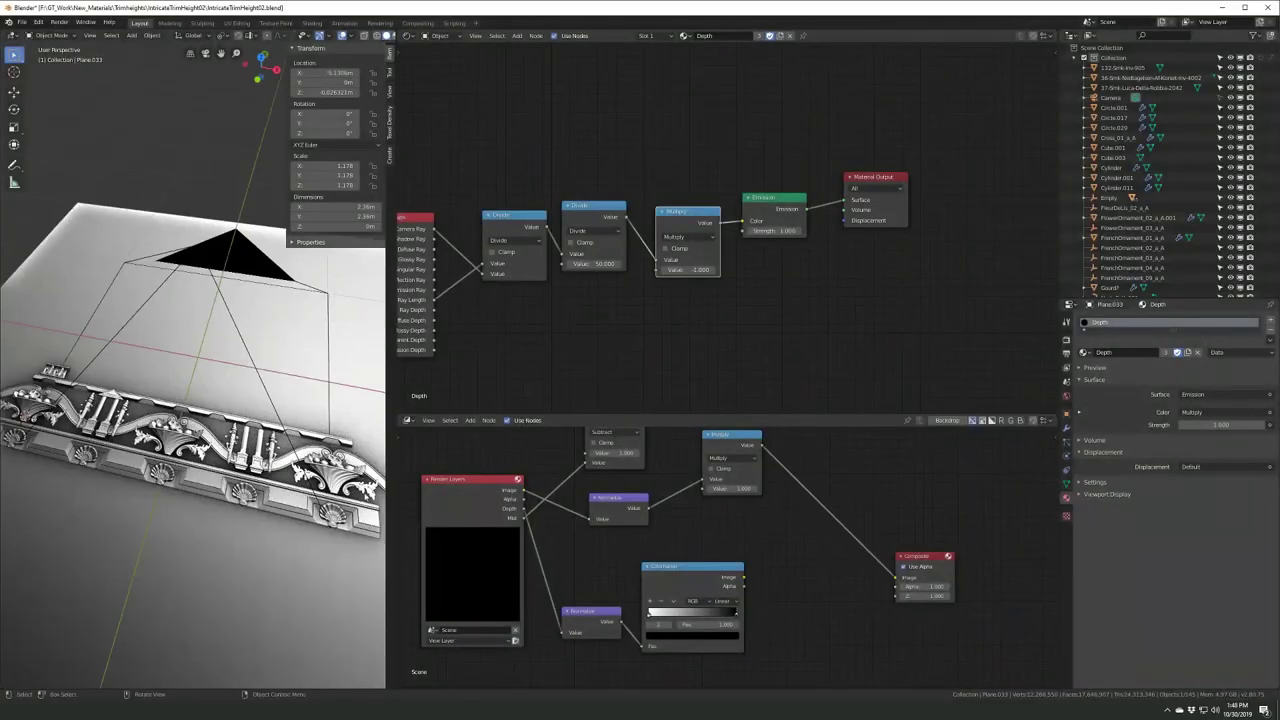
left_click_drag(386, 300, 978, 300)
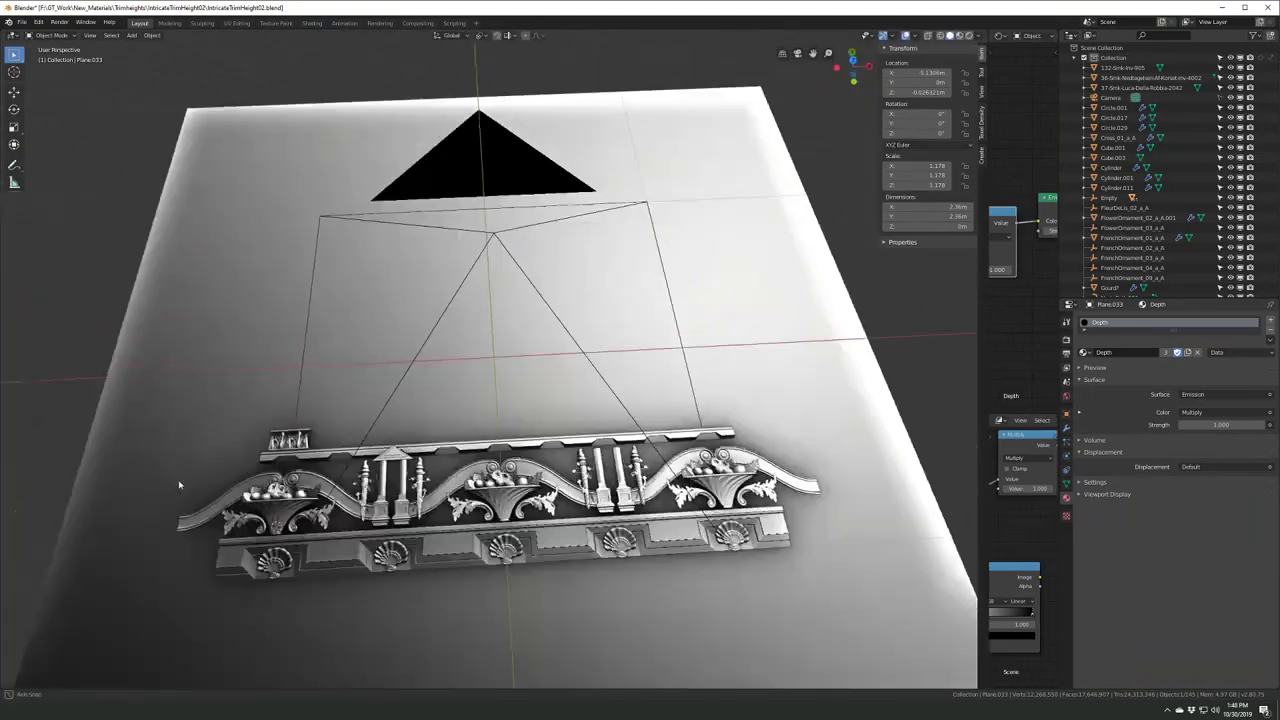
- Save the file, then select the leaf band ornament and frame it in top view
scroll(477, 440, "up", 5)
key("ctrl+s")
left_click(470, 372)
key("KP_7")
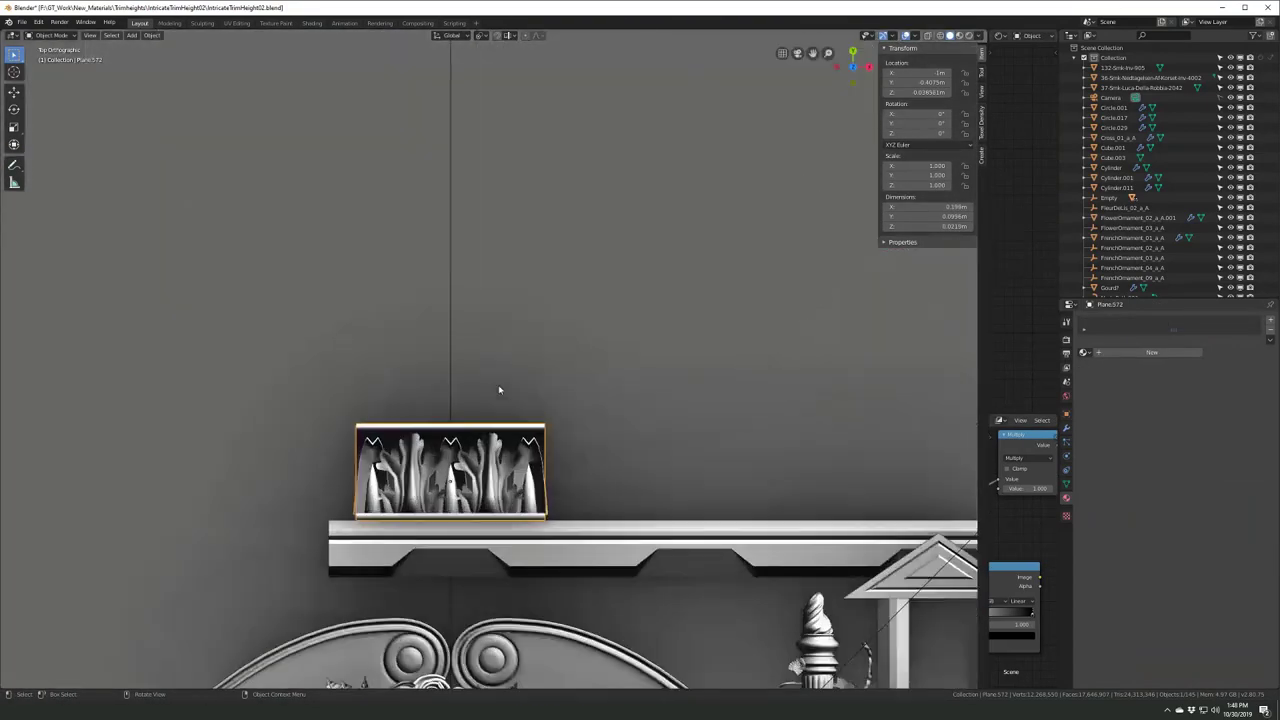
key("KP_Decimal")
mouse_move(493, 427)
middle_mouse_down()
mouse_move(440, 427)
mouse_move(547, 377)
middle_mouse_up()
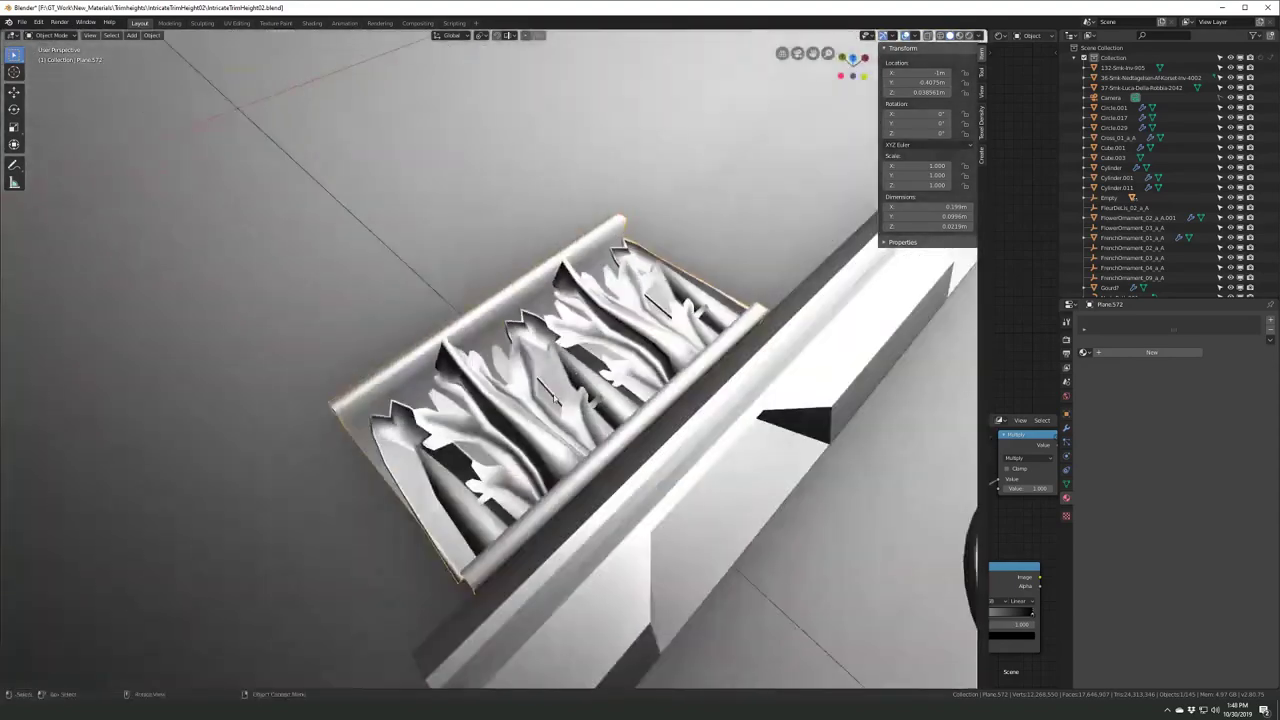
- In Edit Mode, select the linked strip up to seams, then deselect everything
key("Tab")
right_click(505, 428)
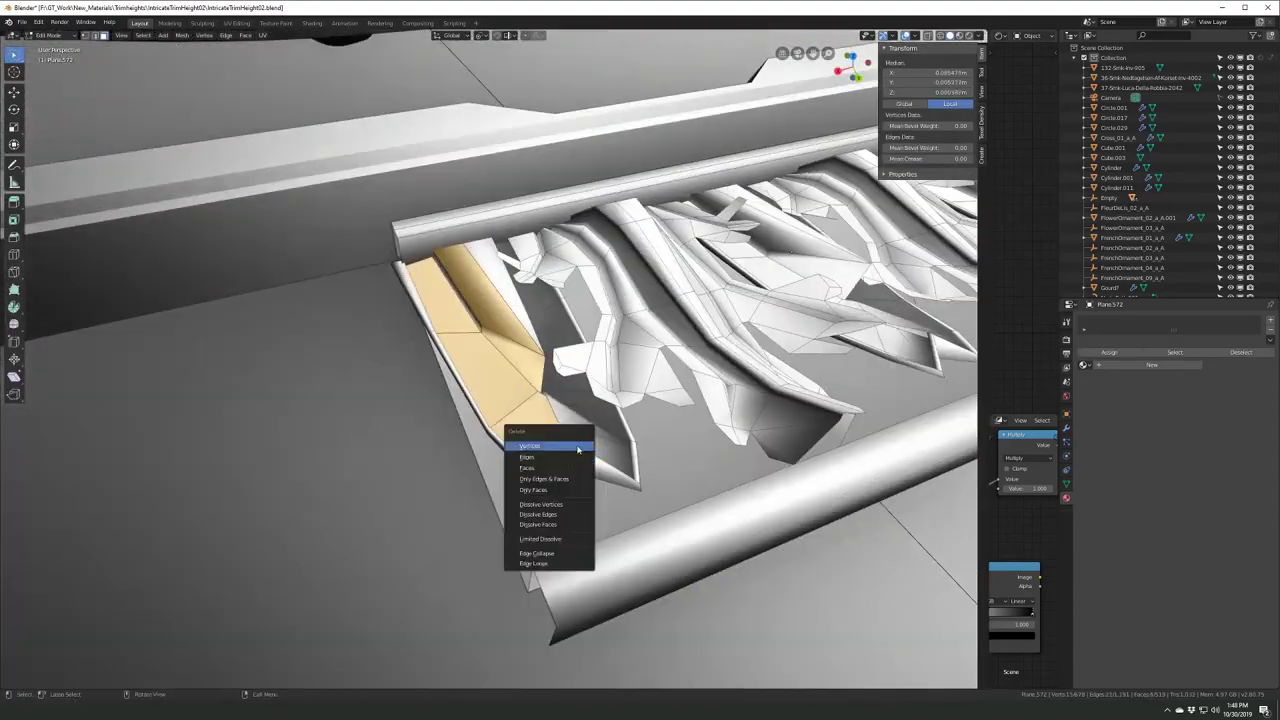
mouse_move(505, 428)
middle_mouse_down()
mouse_move(543, 413)
mouse_move(406, 517)
mouse_move(270, 347)
middle_mouse_up()
right_click(409, 457)
left_click(420, 518)
key("alt+a")
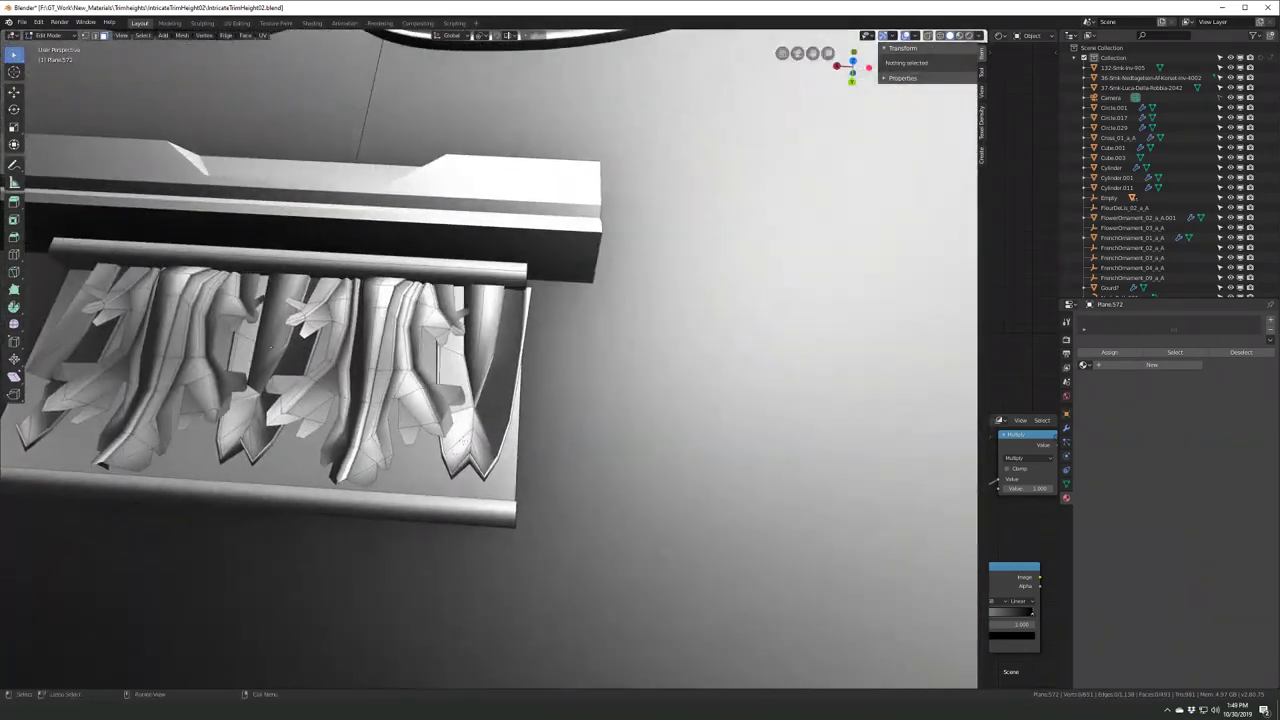
scroll(478, 530, "up", 5)
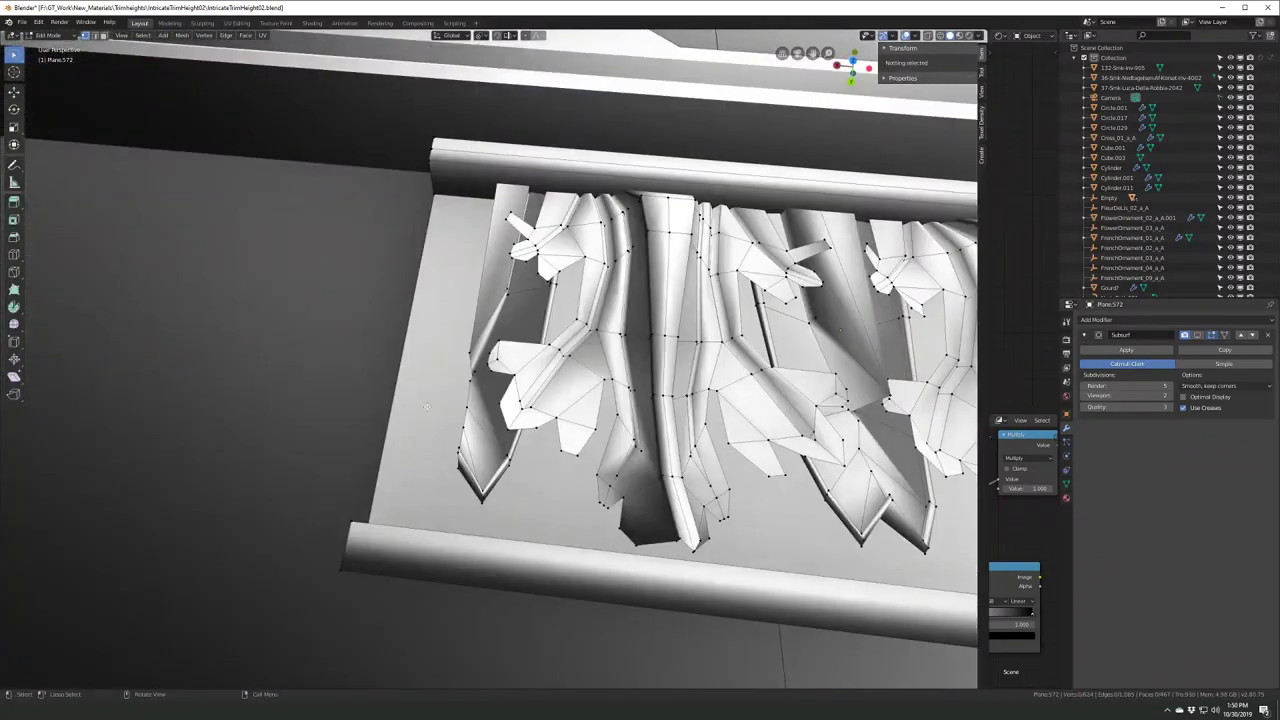
- Dissolve the selected edges of the leaf band mesh
middle_click_drag(427, 407, 508, 370)
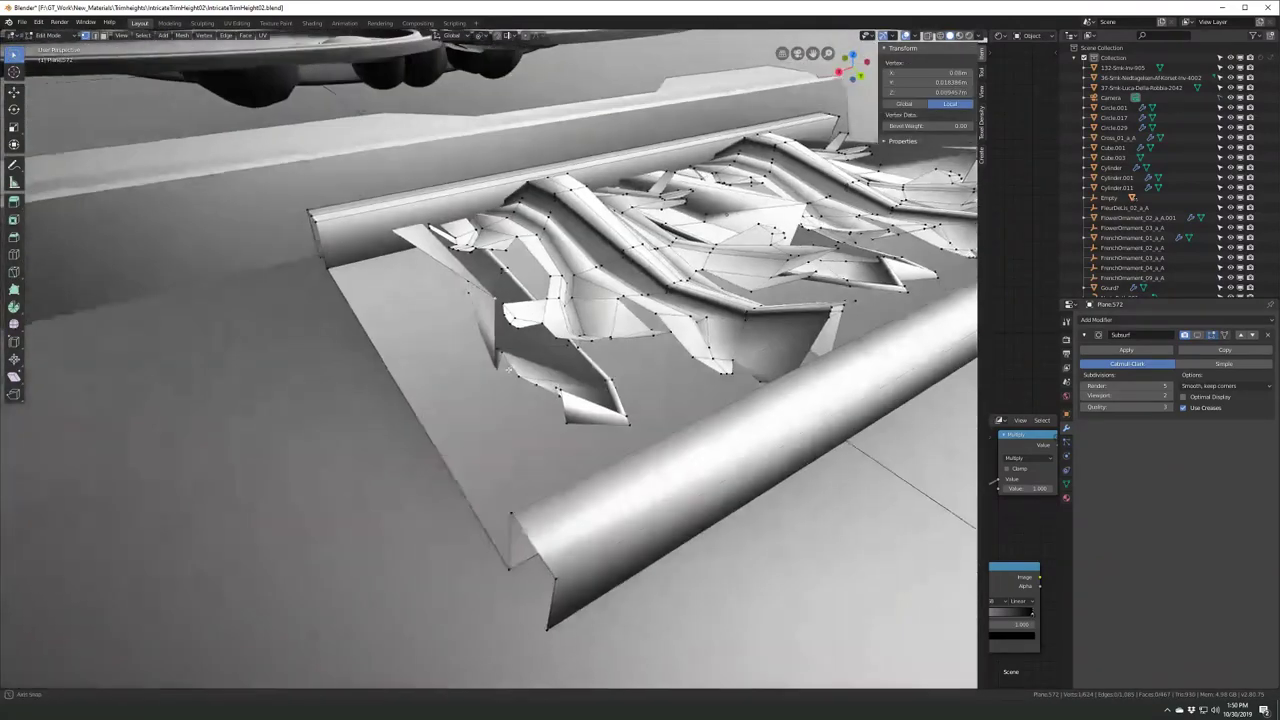
key("alt+a")
mouse_move(522, 515)
middle_mouse_down()
mouse_move(461, 490)
mouse_move(417, 443)
middle_mouse_up()
left_click(447, 513)
key("x")
left_click(417, 443)
mouse_move(446, 391)
middle_mouse_down()
mouse_move(493, 340)
mouse_move(550, 400)
mouse_move(492, 420)
middle_mouse_up()
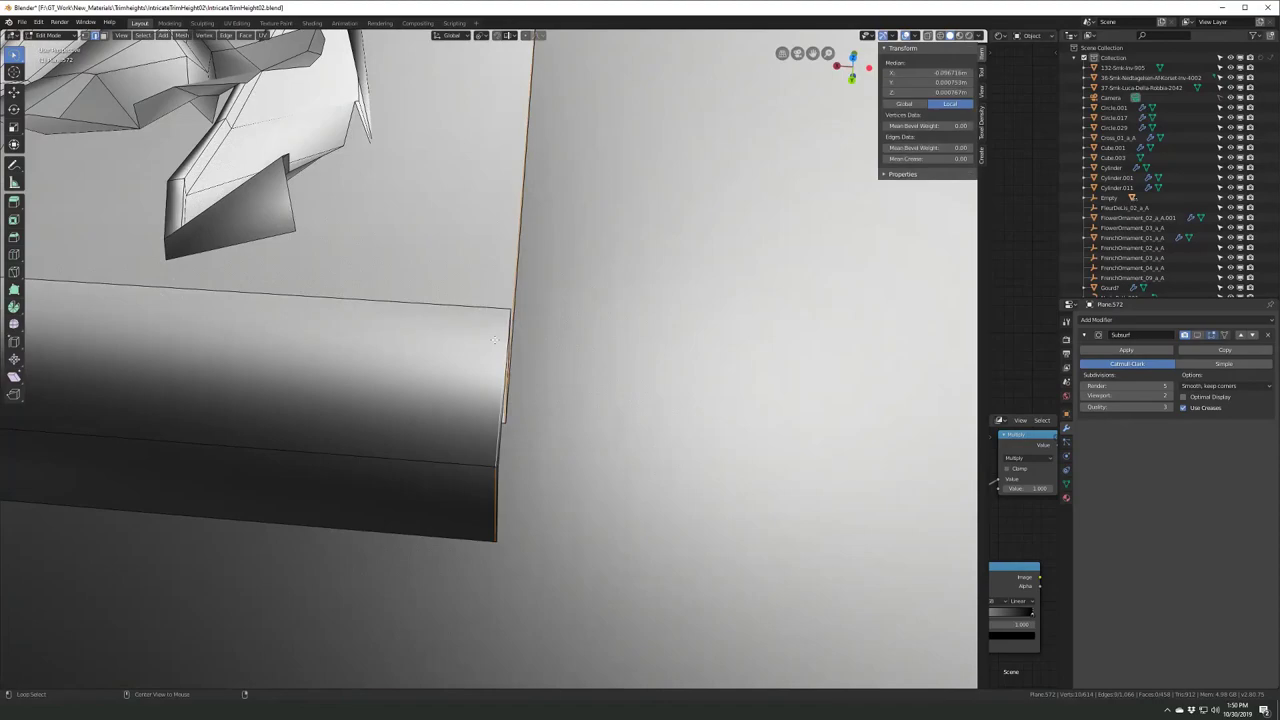
scroll(493, 340, "down", 5)
- Line the selected vertices up at X 0
key("g")
key("x")
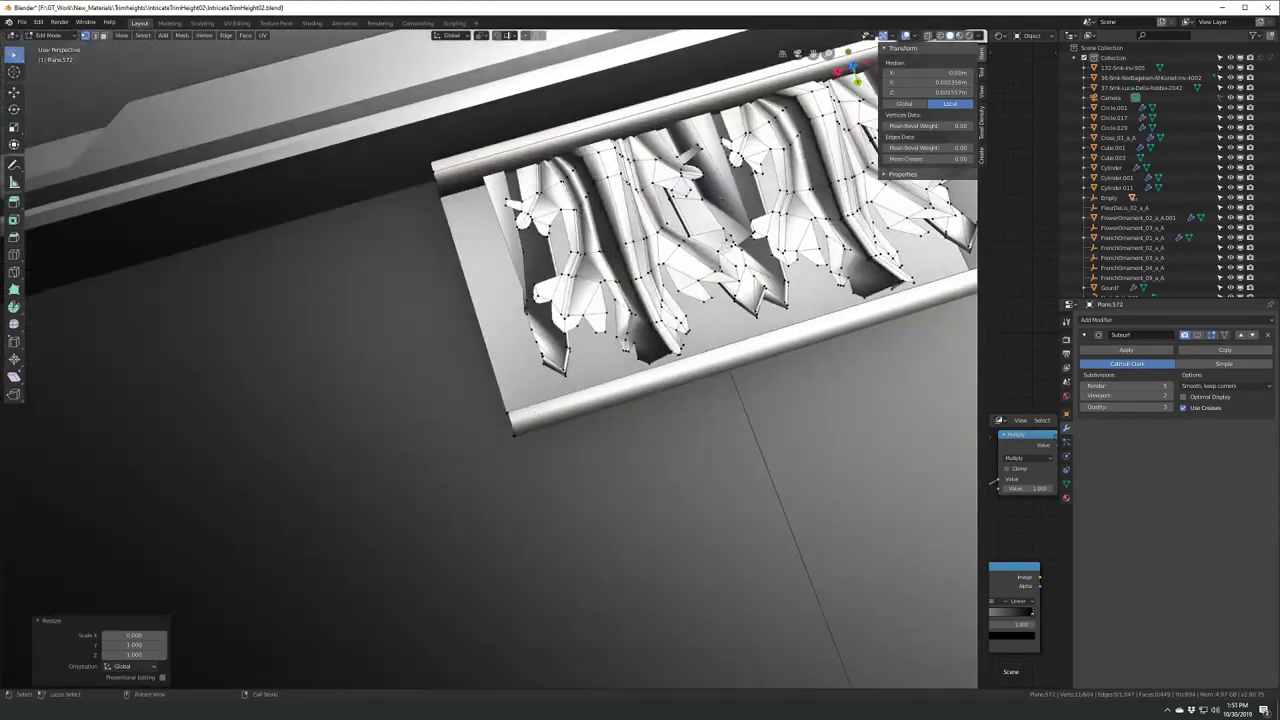
type("0")
key("Return")
scroll(492, 420, "down", 3)
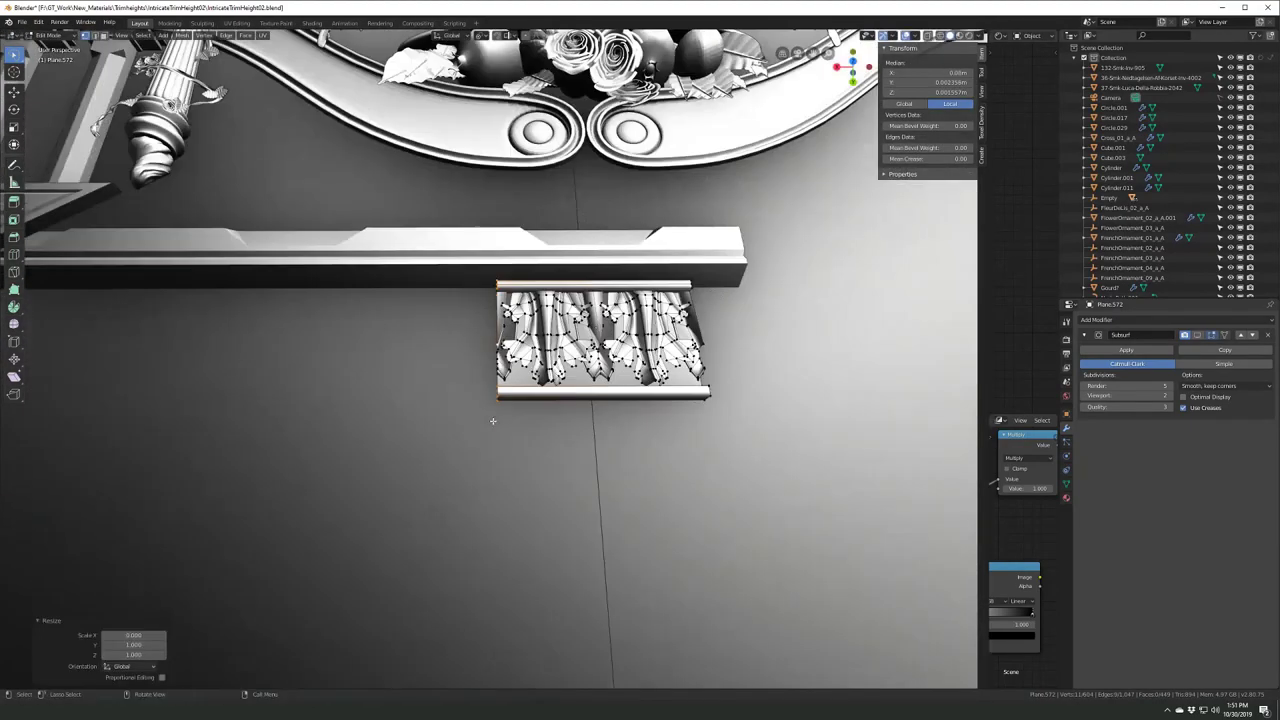
- Return to Object Mode and apply the leaf tile's rotation and scale
key("Tab")
key("ctrl+a")
mouse_move(492, 420)
middle_mouse_down()
mouse_move(508, 420)
mouse_move(500, 410)
middle_mouse_up()
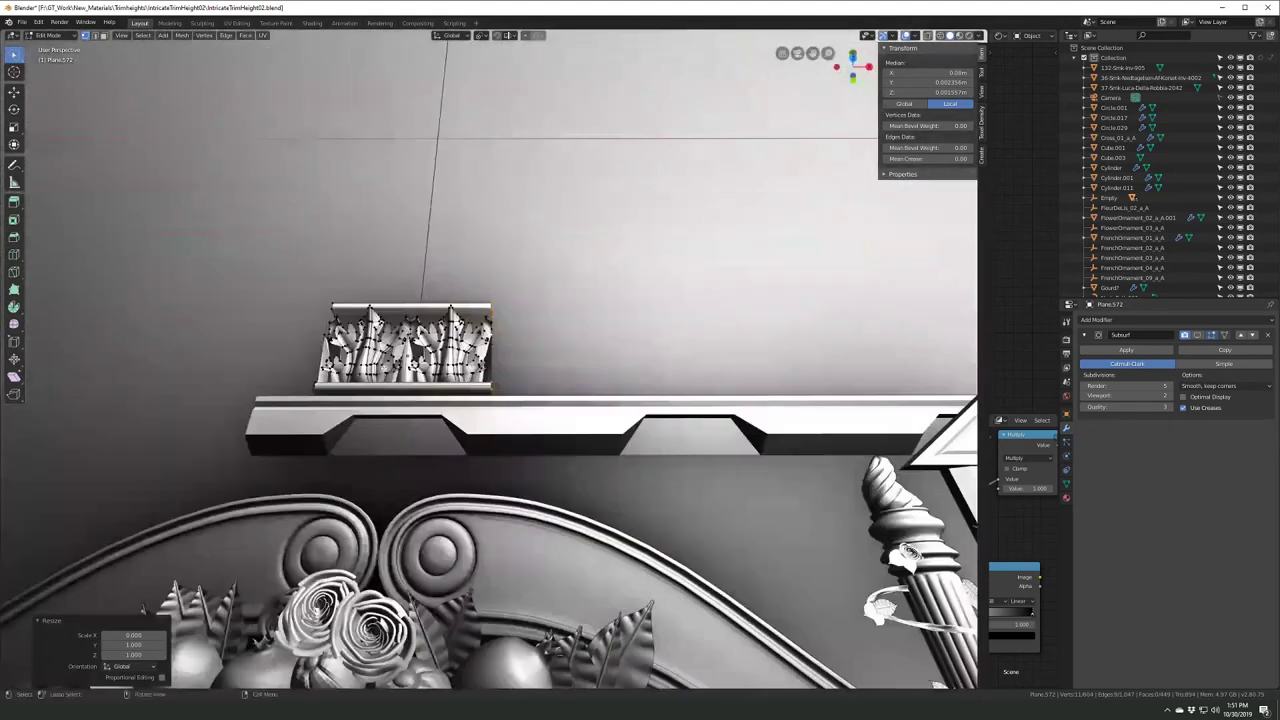
scroll(485, 402, "up", 5)
- Resize the leaf tile to 0.125 m wide in top view and apply its scale
key("KP_7")
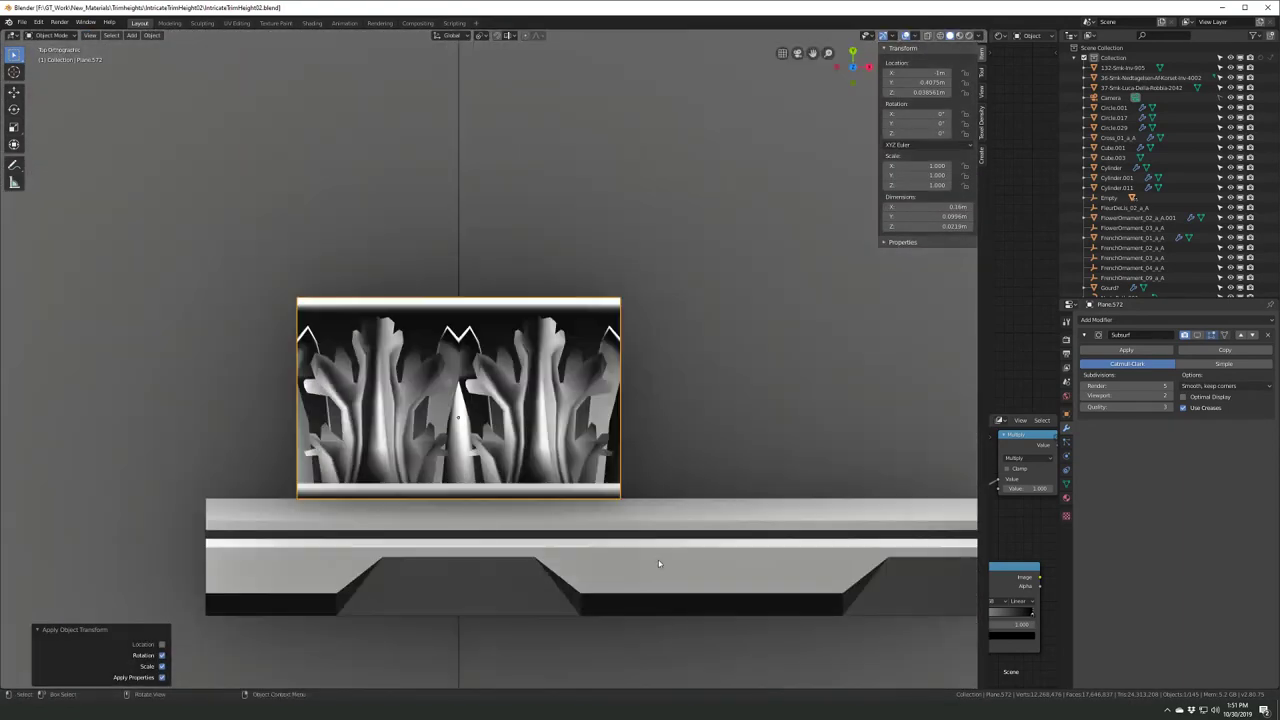
key("s")
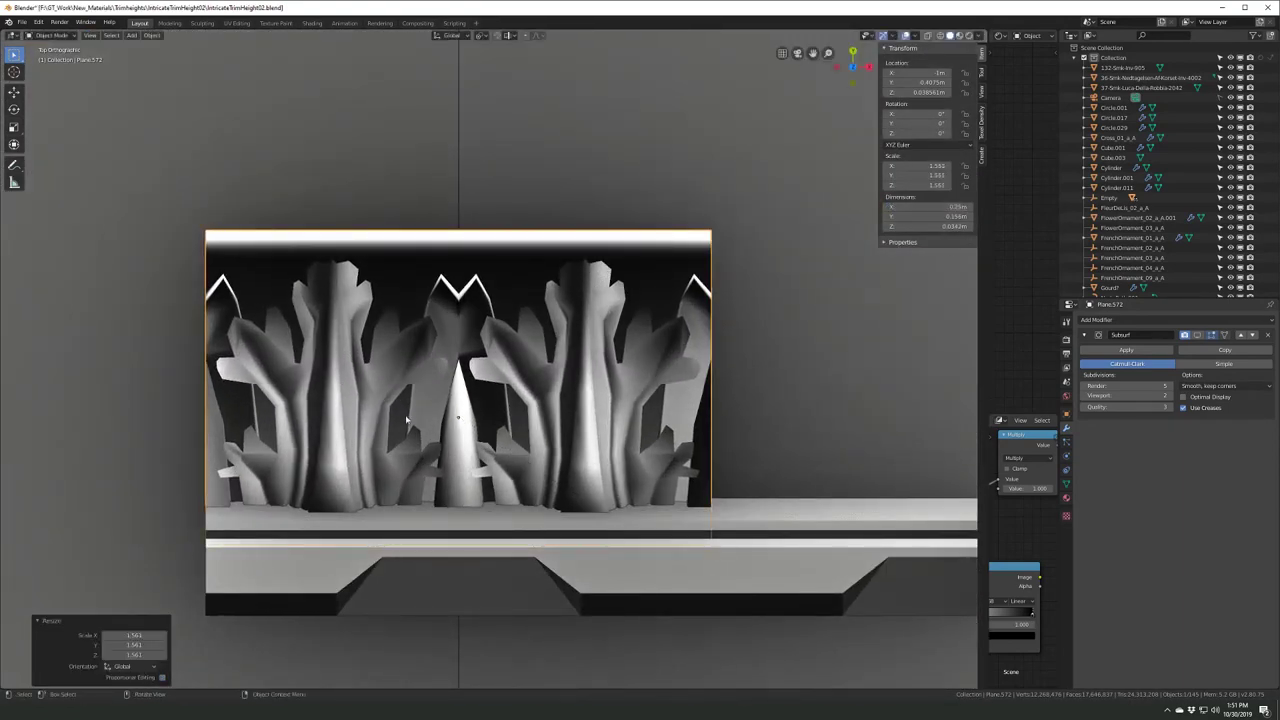
key("ctrl+a")
left_click(407, 420)
scroll(513, 503, "down", 5)
key("Escape")
scroll(531, 534, "up", 3)
- Add an Array modifier using a constant X offset of 0.125 instead of relative offset
left_click(1096, 319)
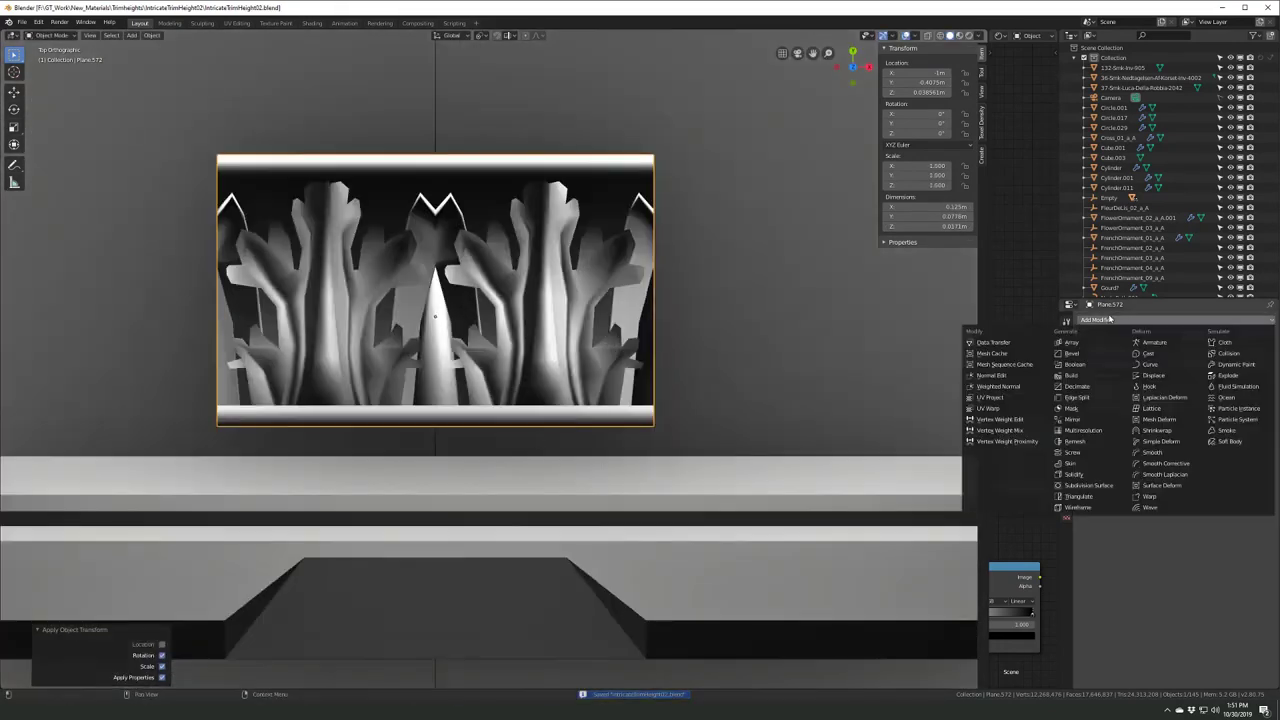
left_click(1090, 347)
left_click(1200, 488)
left_click(1085, 484)
left_click_drag(1120, 495, 1158, 495)
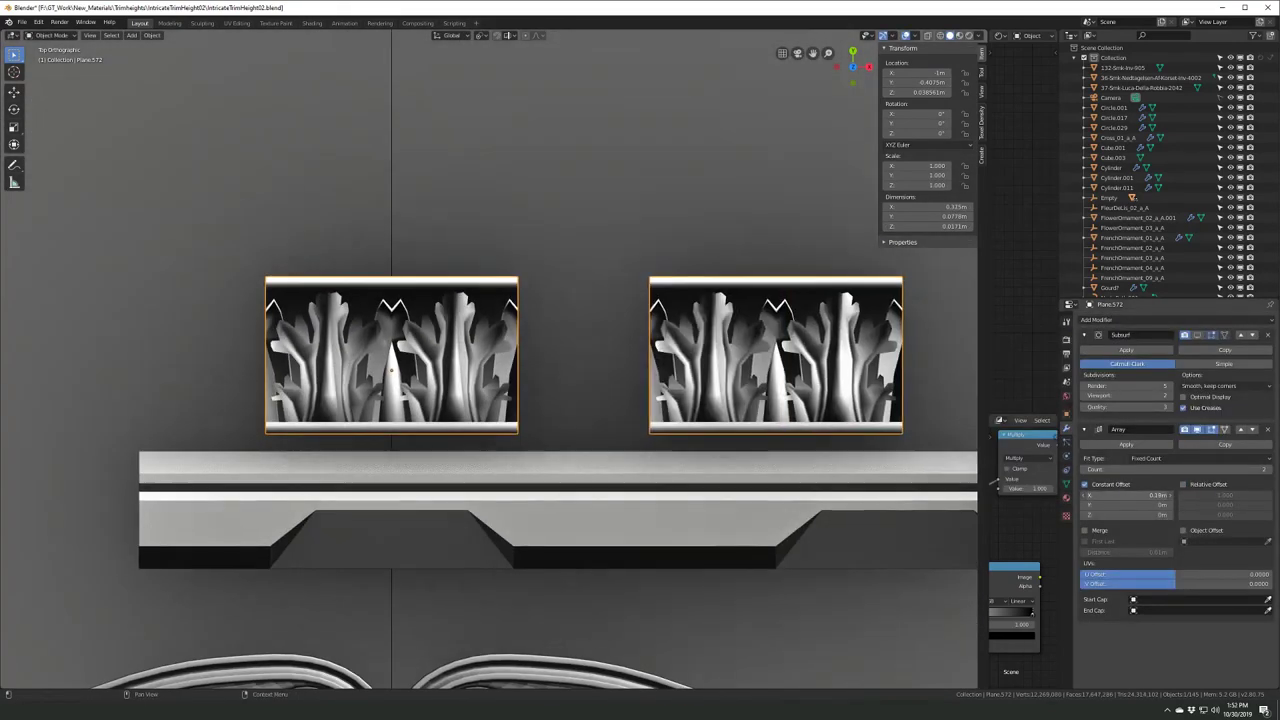
type("0.125")
key("Return")
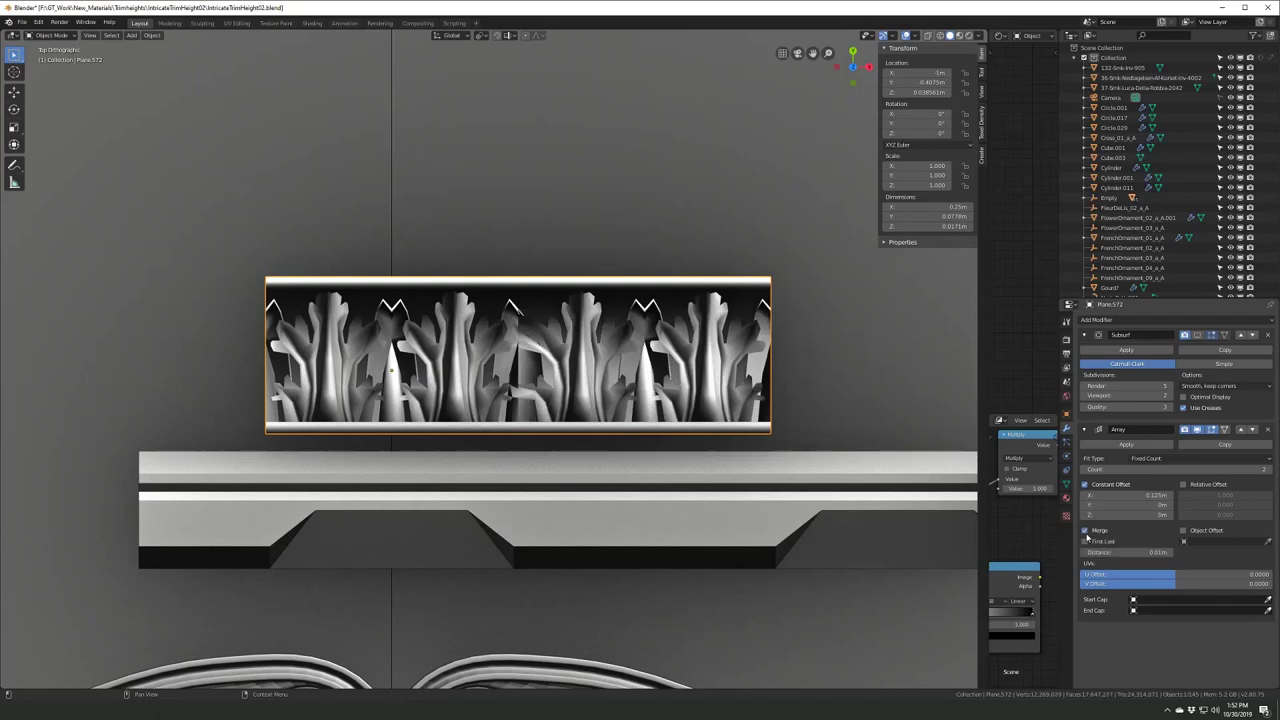
scroll(505, 360, "up", 2)
scroll(505, 360, "down", 6)
- Move the Array above the Subdivision modifier and reselect the leaf band strip
left_click(1240, 429)
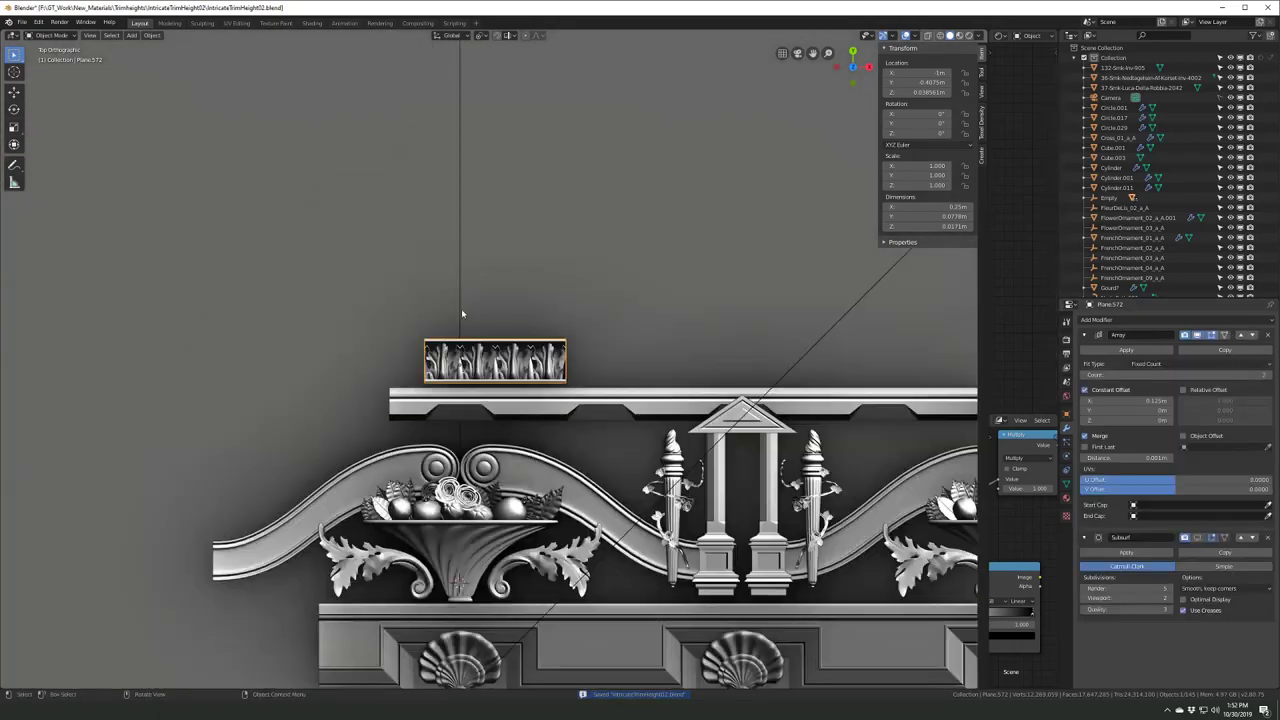
scroll(505, 360, "down", 3)
scroll(600, 400, "up", 5)
scroll(600, 400, "down", 2)
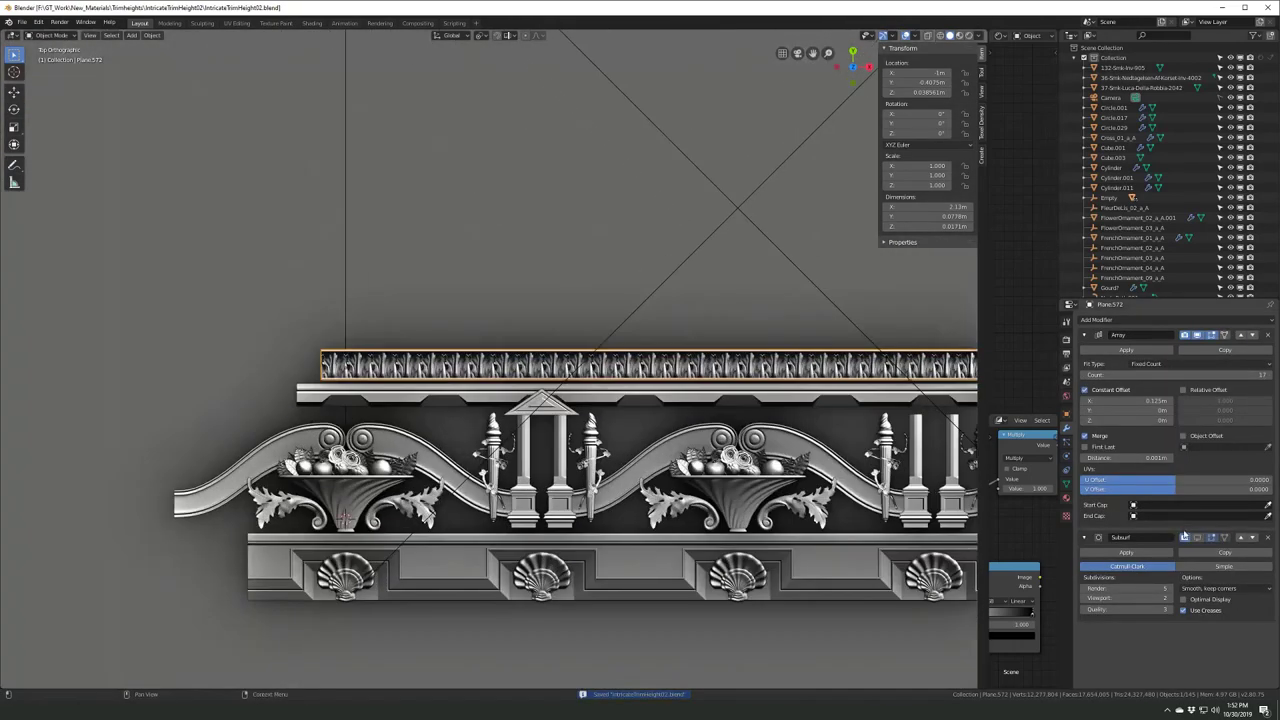
scroll(600, 400, "up", 2)
left_click(612, 470)
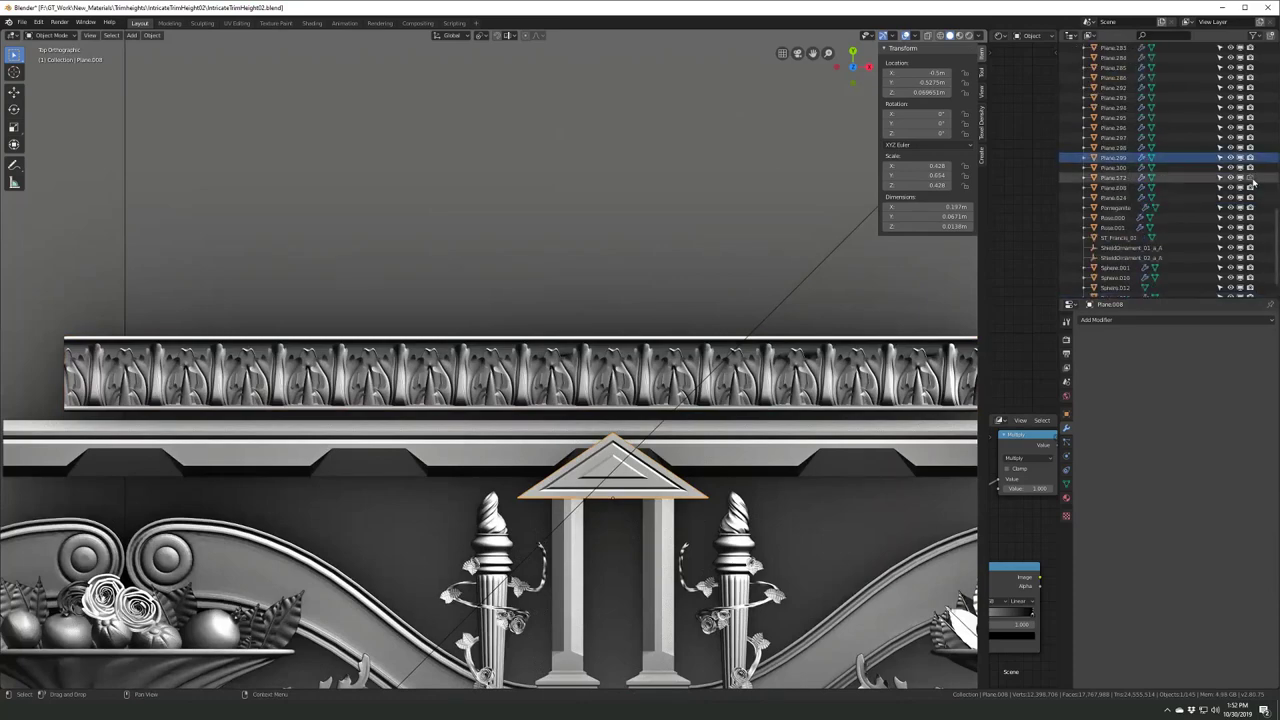
left_click(1111, 179)
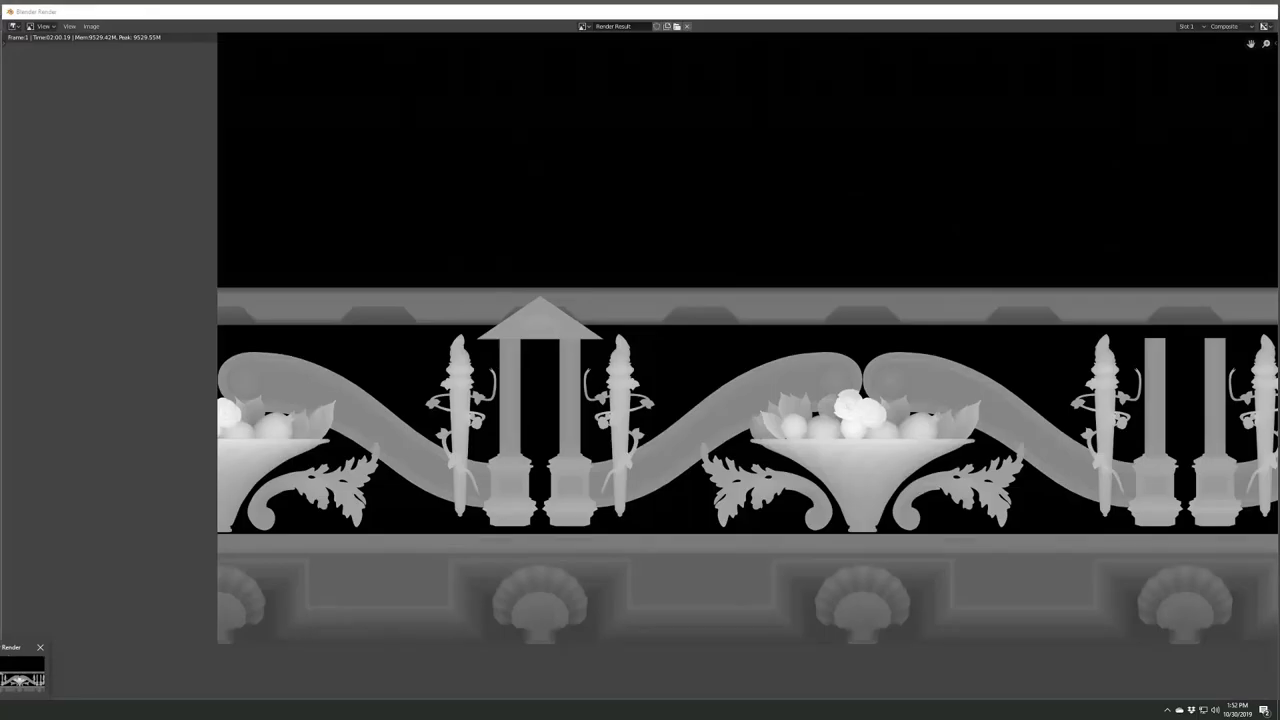
scroll(490, 360, "down", 4)
scroll(344, 513, "up", 2)
scroll(358, 517, "down", 2)
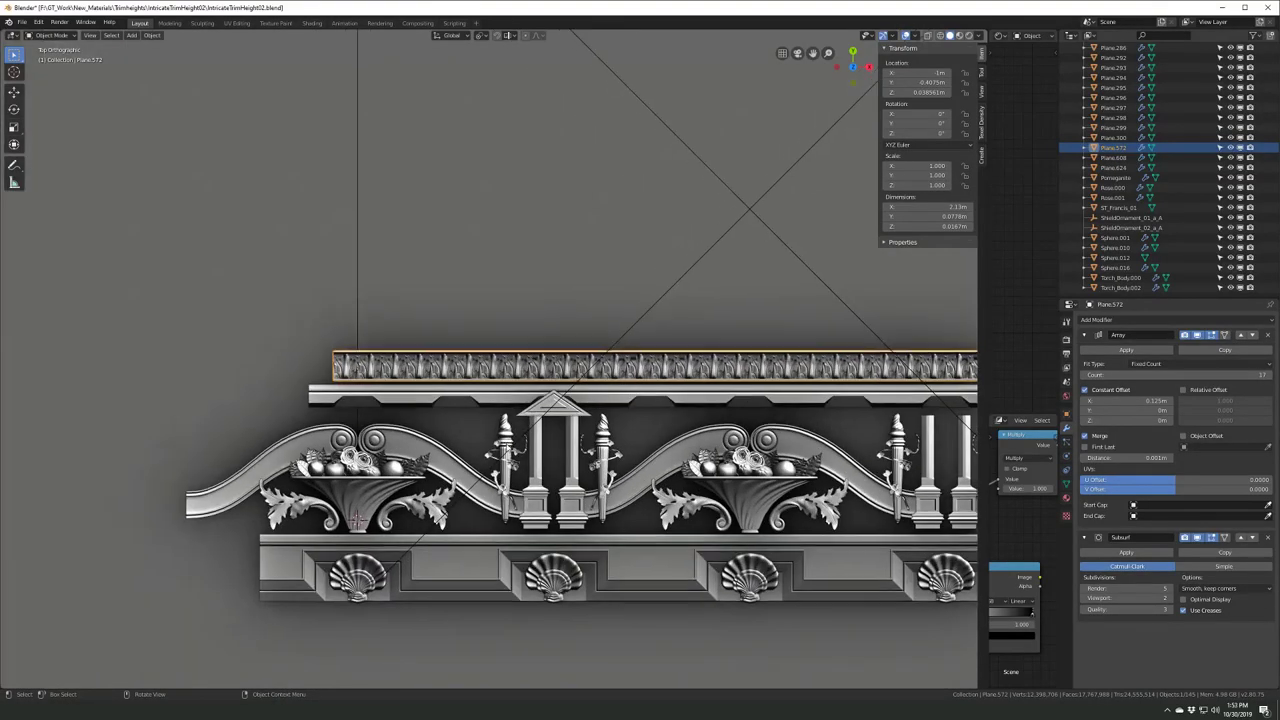
- Select the camera and review its 4096×4096 render output settings
scroll(490, 360, "down", 3)
middle_click_drag(640, 330, 674, 207)
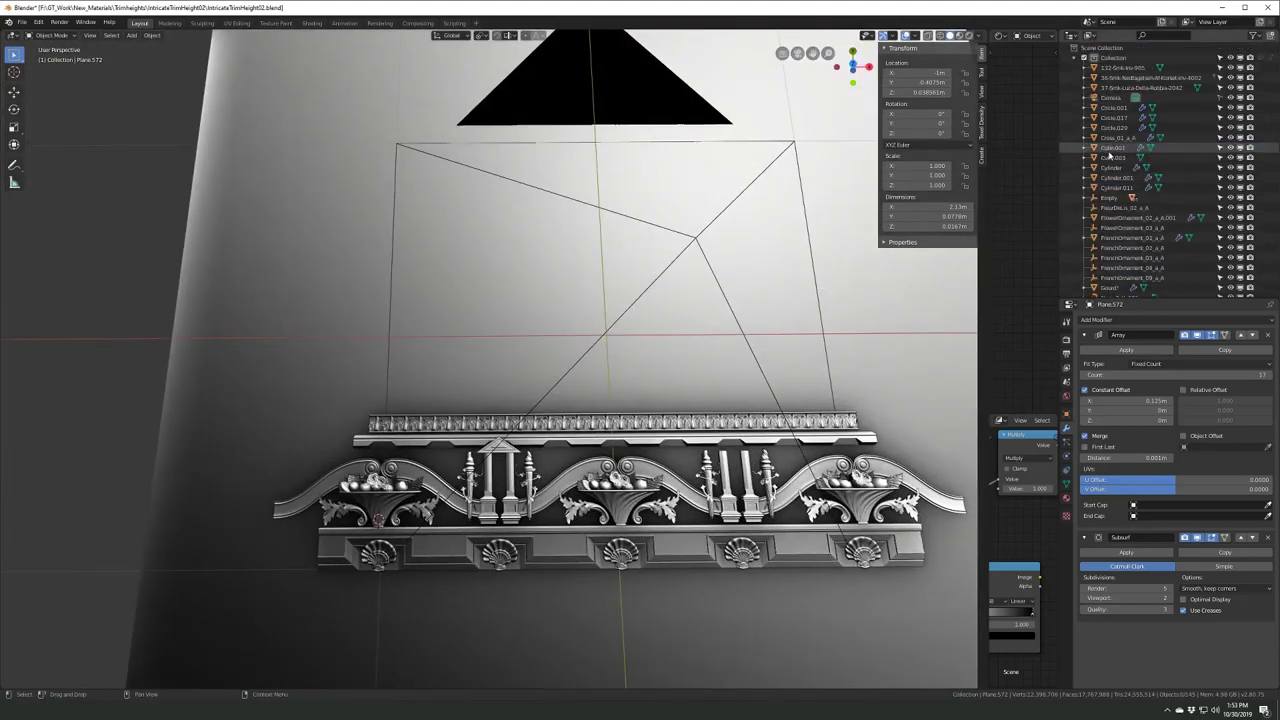
scroll(1160, 170, "up", 5)
left_click(1111, 97)
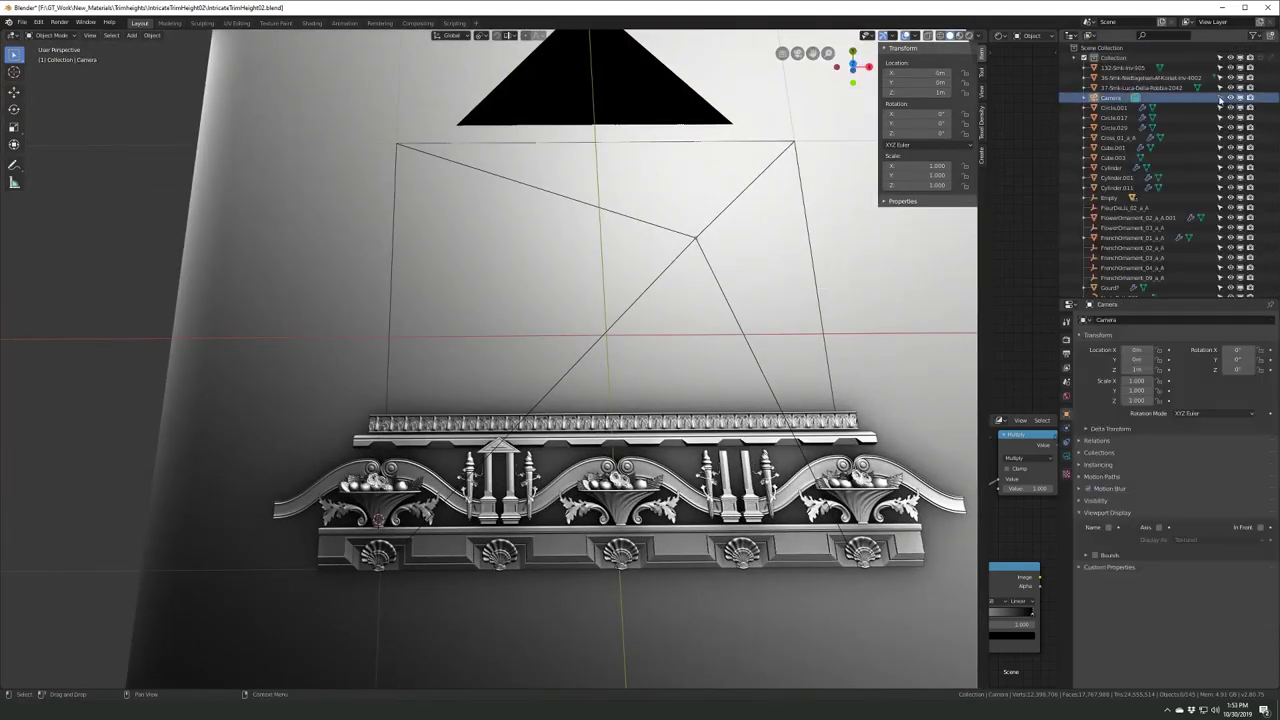
scroll(948, 348, "down", 2)
scroll(530, 297, "down", 3)
middle_click_drag(530, 297, 473, 288)
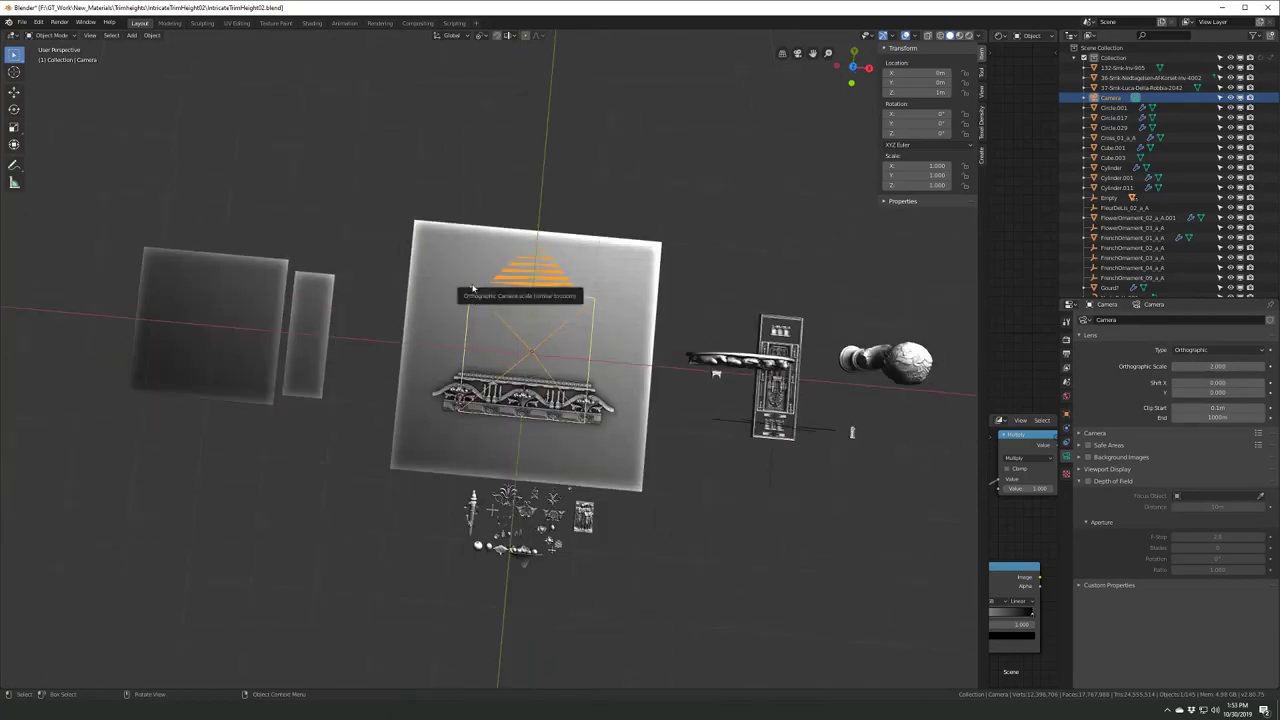
left_click(1066, 337)
left_click(1066, 352)
- Move the camera vertically in front view
middle_click_drag(700, 330, 557, 302)
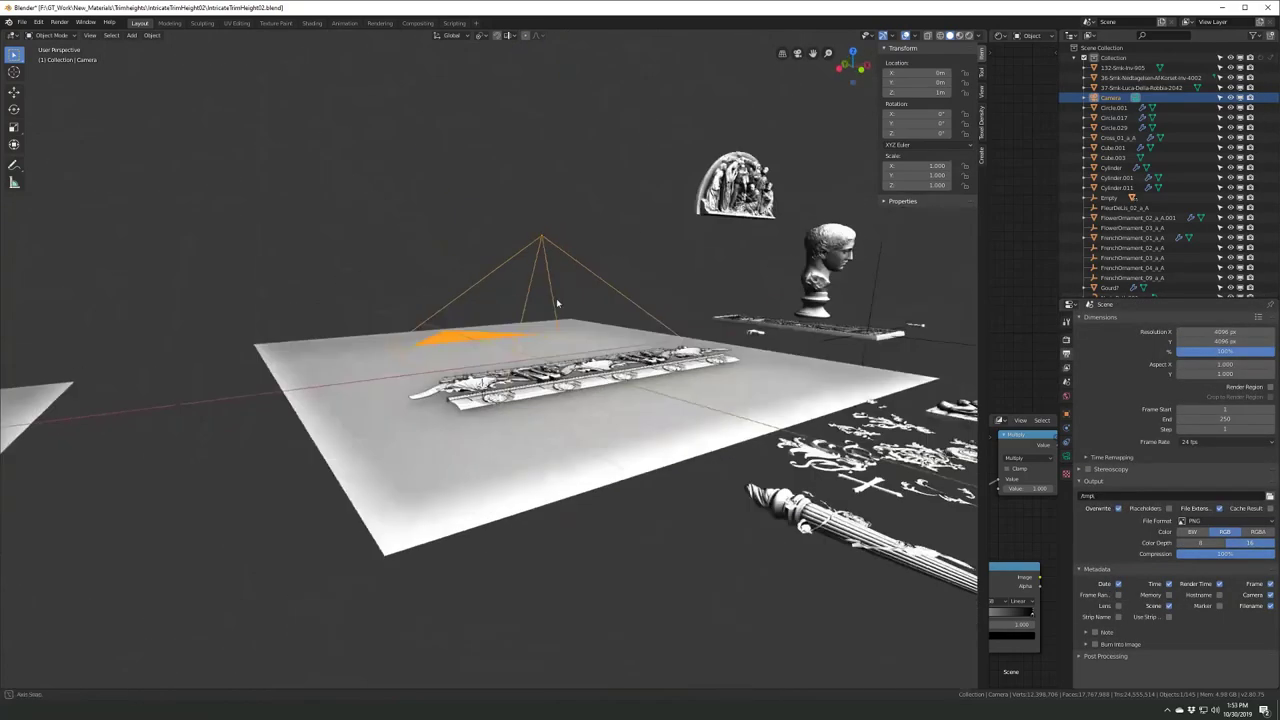
left_click_drag(561, 252, 540, 240)
key("KP_1")
middle_click_drag(700, 400, 919, 461)
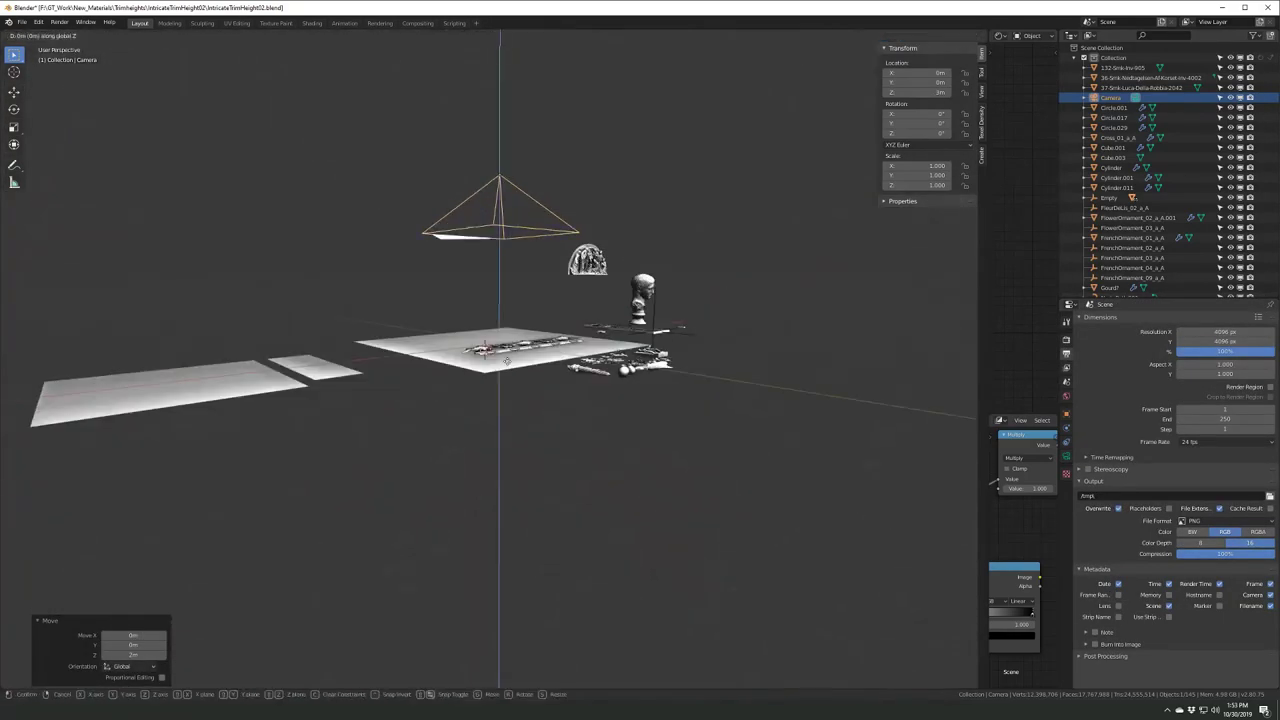
- Widen the compositing node editor beside the viewport and view the whole scene
left_click_drag(988, 400, 660, 400)
middle_click_drag(413, 405, 445, 230)
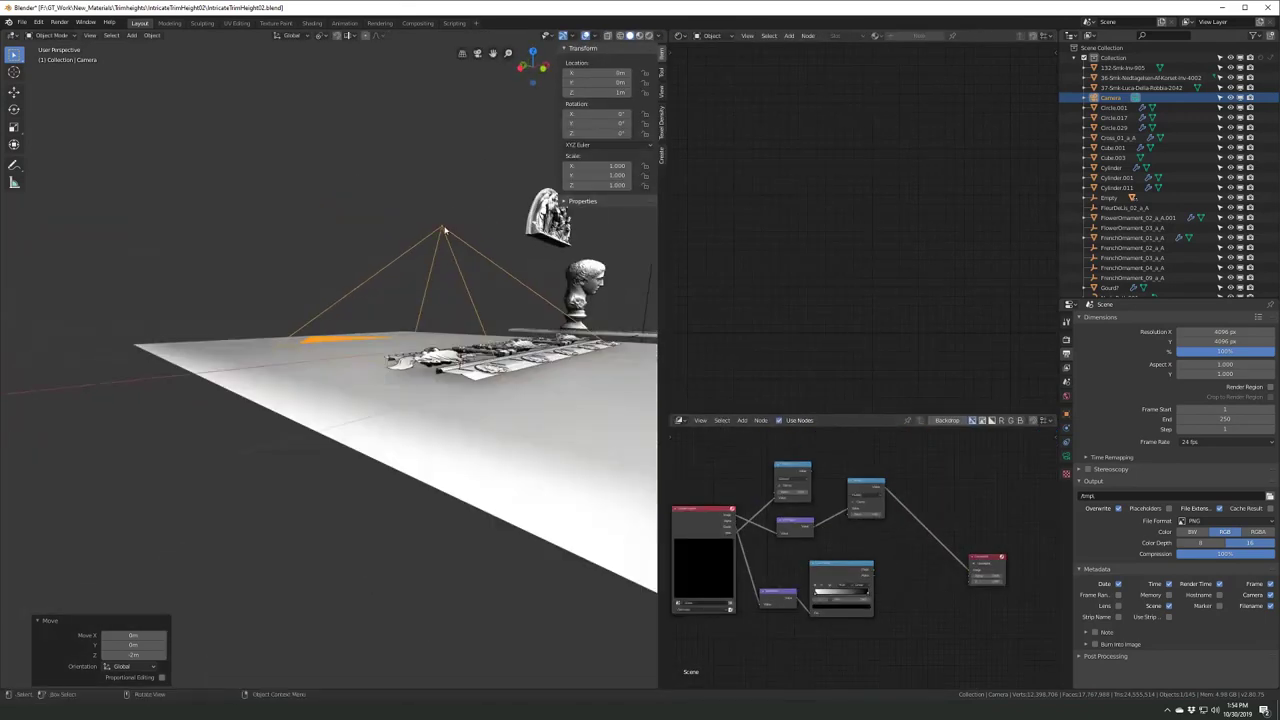
middle_click_drag(445, 300, 405, 418)
scroll(405, 418, "down", 5)
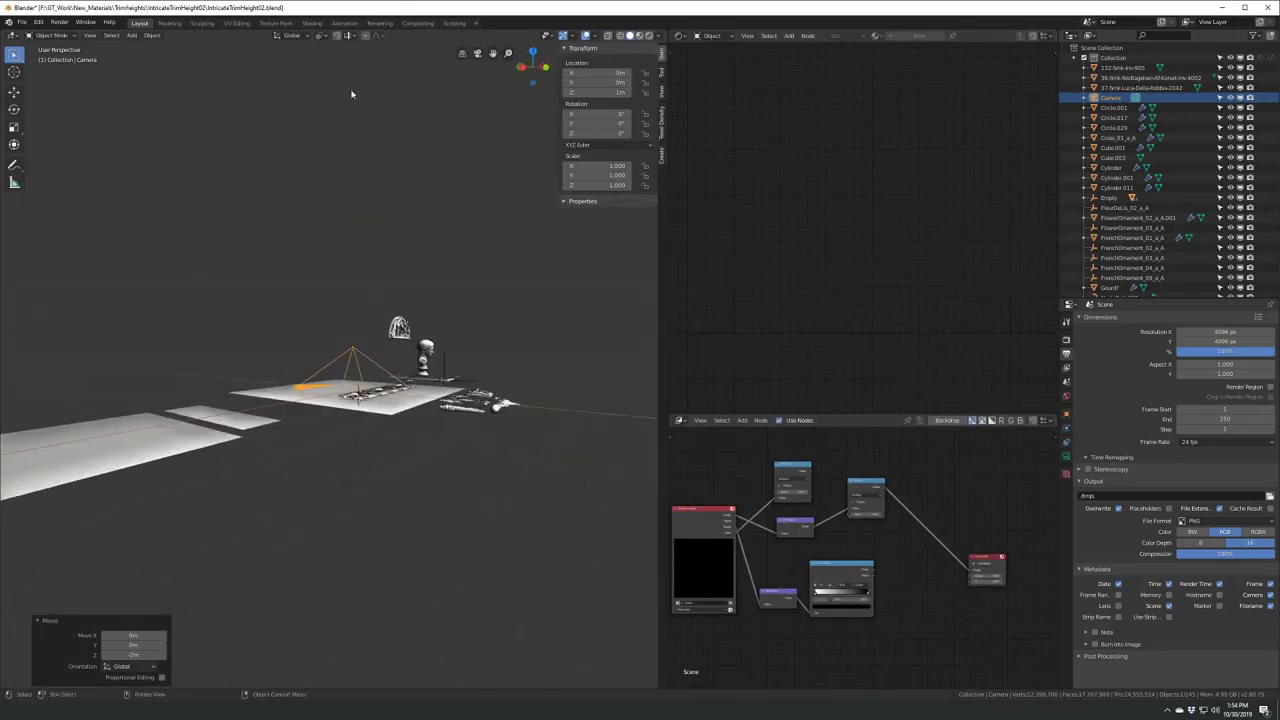
scroll(425, 458, "up", 4)
middle_click_drag(462, 462, 376, 480)
scroll(376, 480, "down", 4)
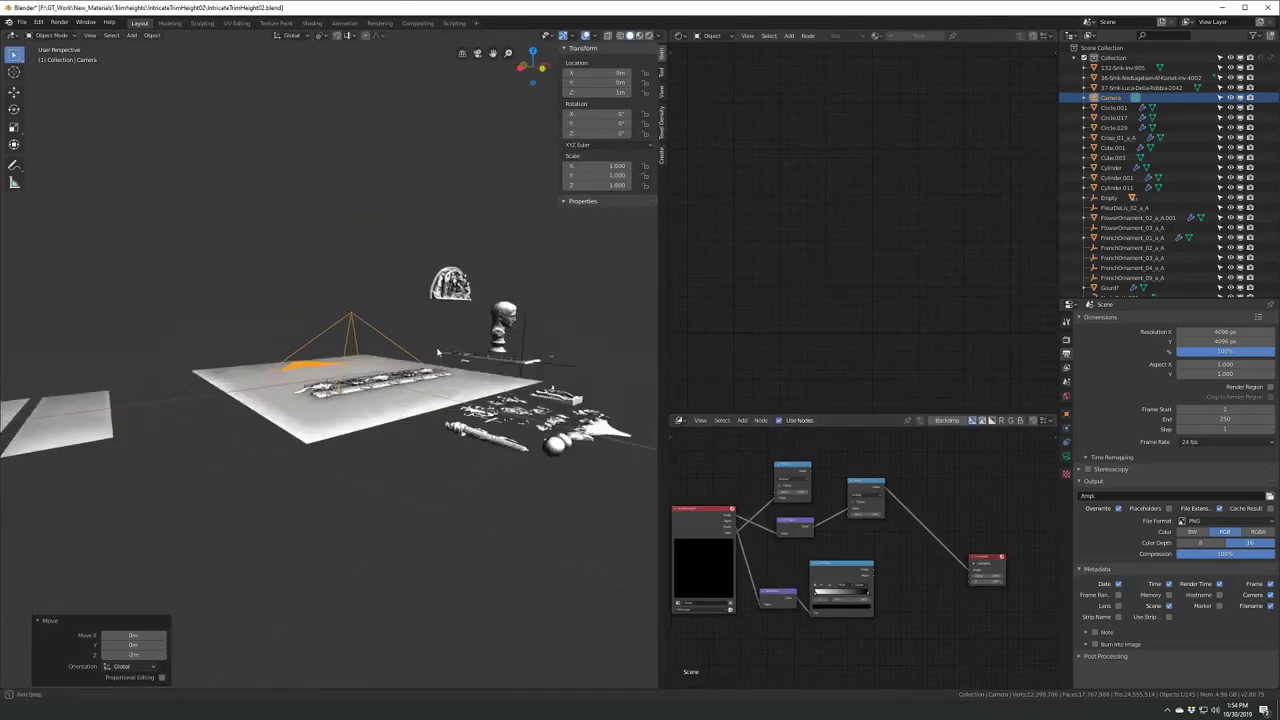
scroll(376, 480, "up", 6)
- Save the file, then inspect the ornament trim and its modifier stack
key("ctrl+s")
mouse_move(580, 313)
middle_mouse_down()
mouse_move(420, 360)
mouse_move(383, 410)
mouse_move(397, 272)
mouse_move(420, 330)
middle_mouse_up()
scroll(870, 550, "up", 2)
scroll(383, 410, "up", 5)
scroll(383, 410, "down", 5)
scroll(420, 330, "up", 5)
left_click(1066, 427)
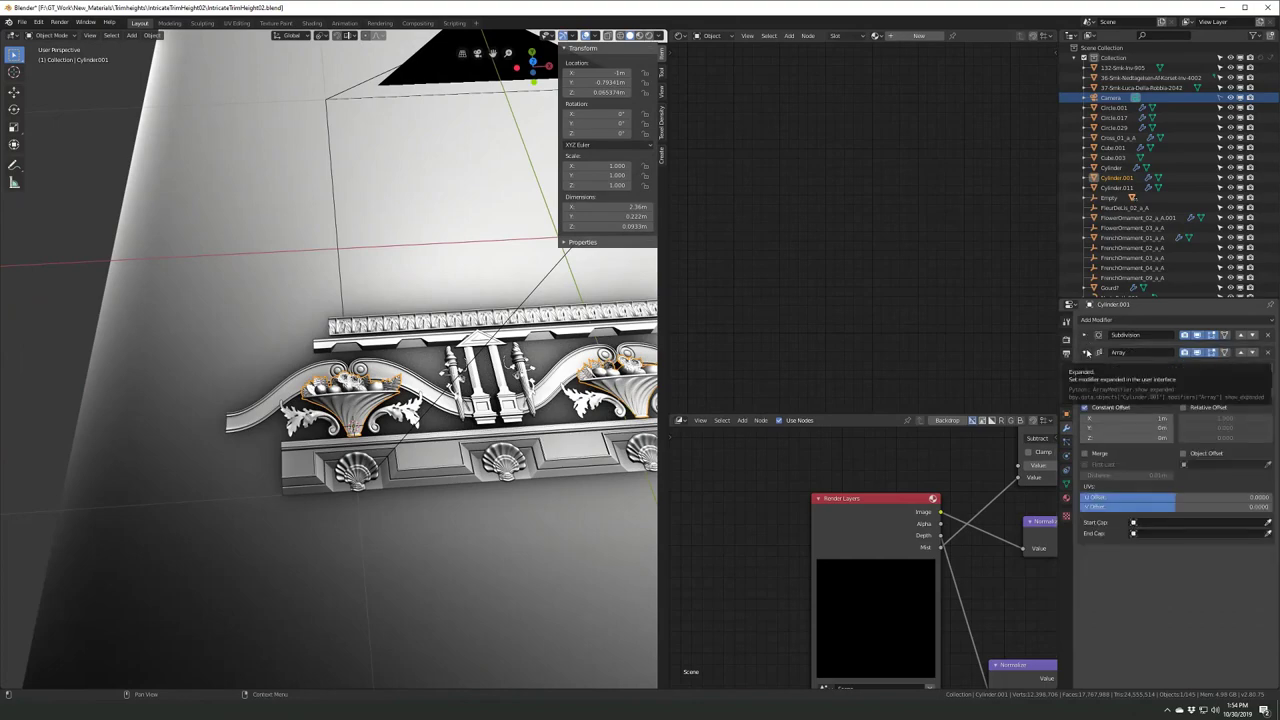
- Frame the trim sheet's frieze through the camera view
scroll(420, 400, "down", 5)
scroll(487, 418, "up", 4)
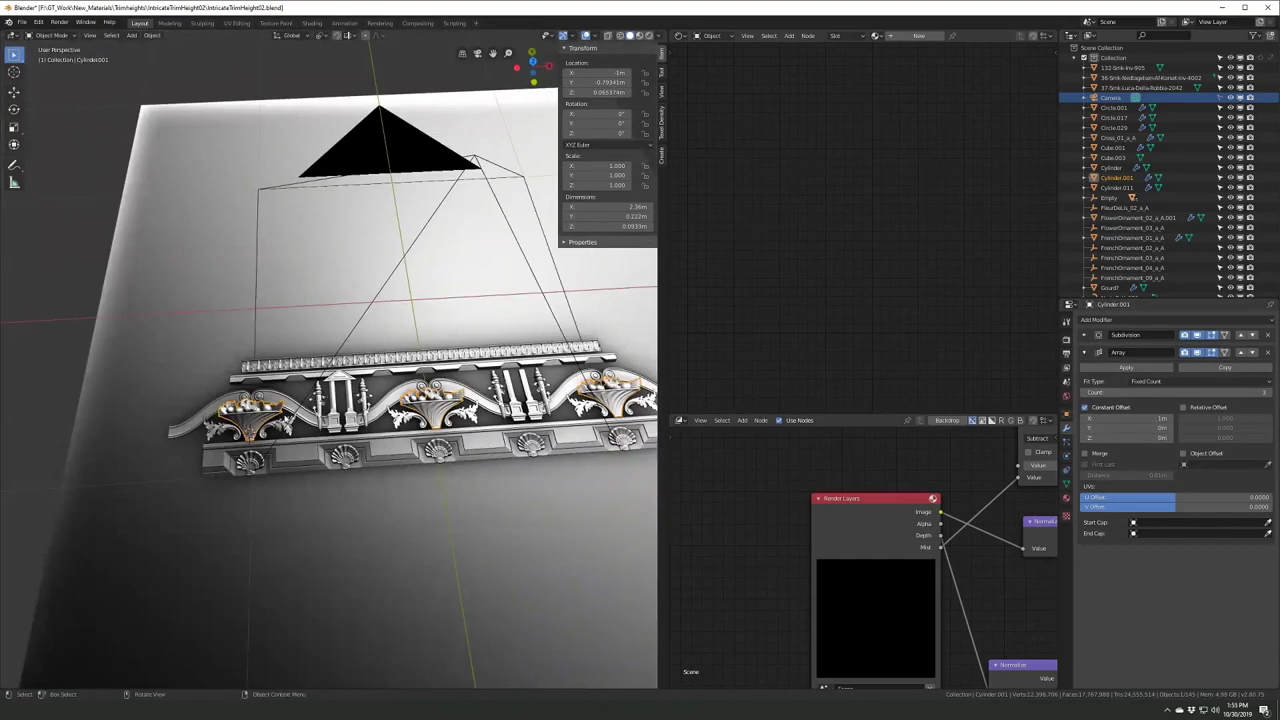
middle_click_drag(333, 423, 380, 400)
scroll(380, 400, "up", 4)
left_click(400, 230)
key("KP_7")
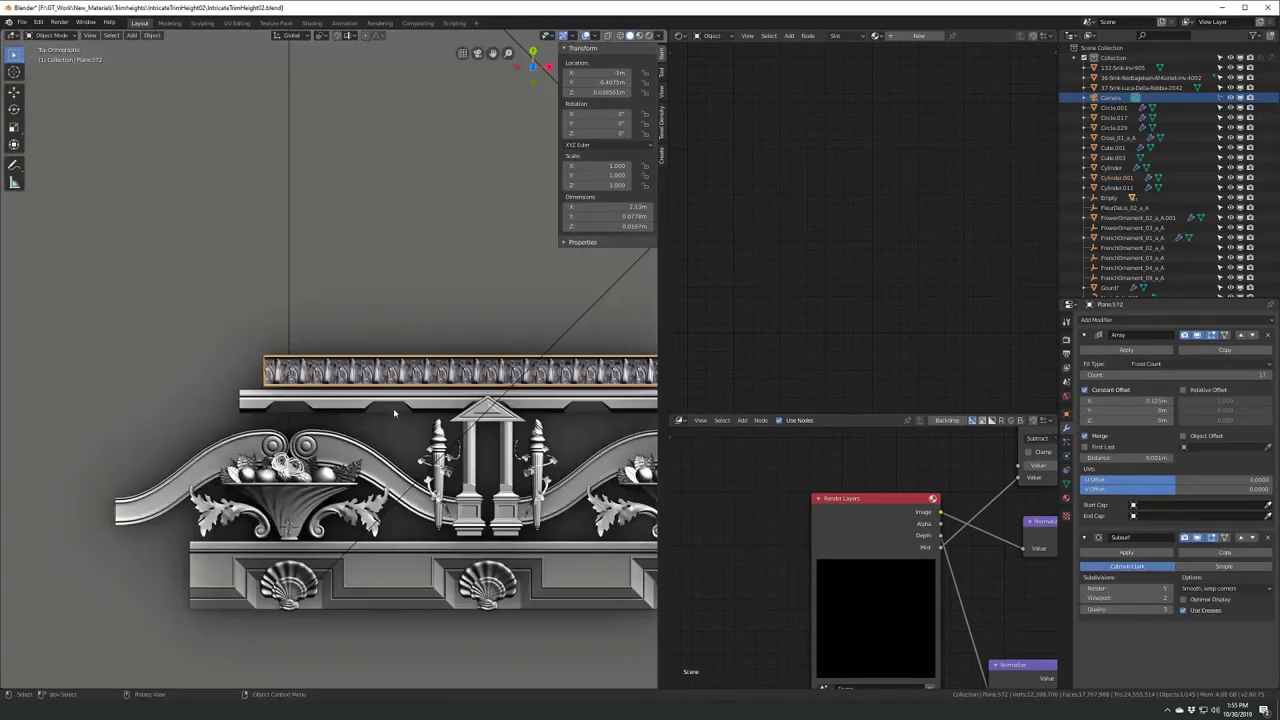
key("KP_0")
scroll(318, 510, "up", 5)
scroll(318, 510, "down", 5)
scroll(318, 510, "up", 5)
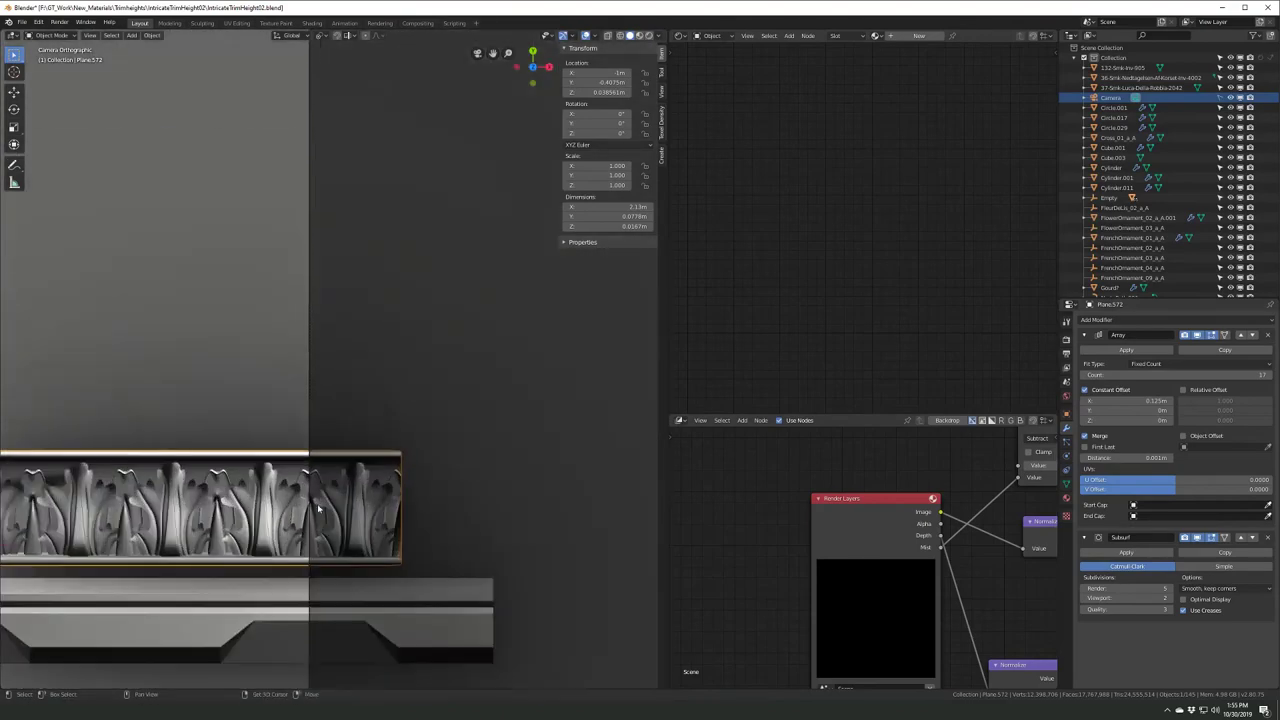
scroll(318, 510, "down", 5)
scroll(318, 510, "up", 5)
- Apply the pediment's transforms and add an Array modifier with a constant 1.2 m X offset, count 2
left_click(300, 390)
key("ctrl+a")
left_click(1125, 321)
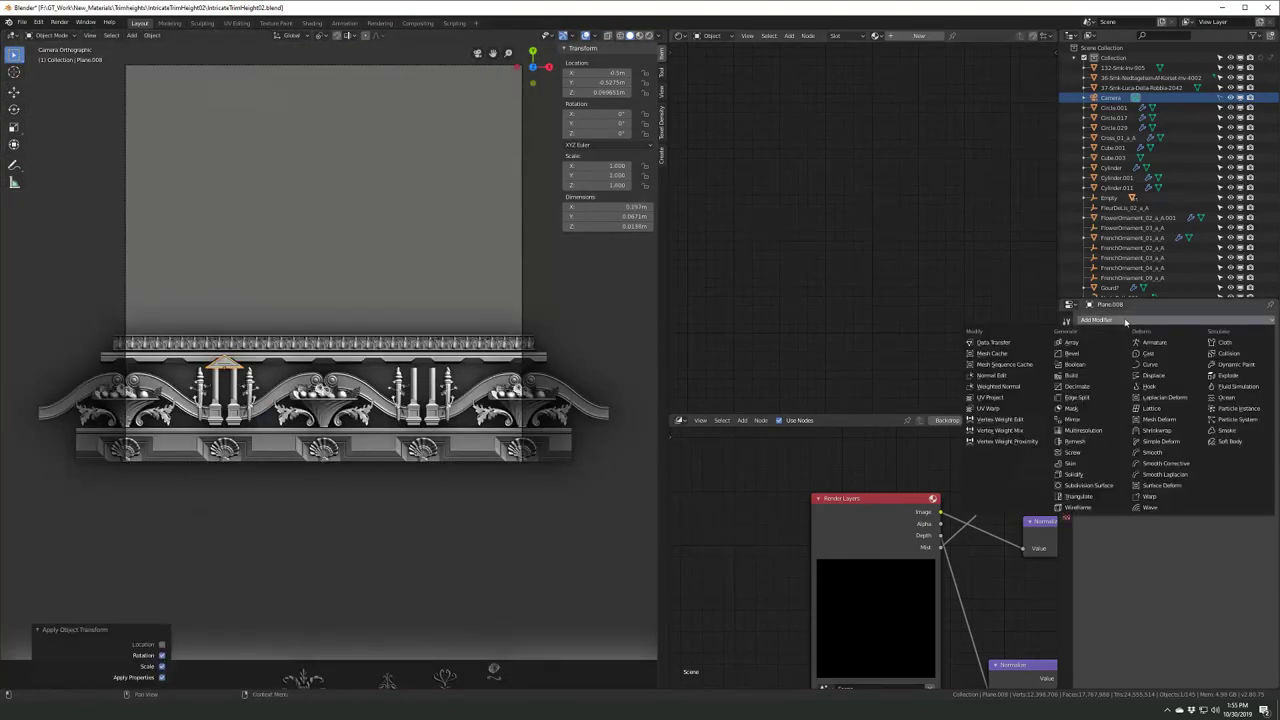
left_click(1071, 342)
left_click(1183, 390)
left_click(1085, 390)
- Save IntricateTrimHeight02.blend
key("ctrl+s")
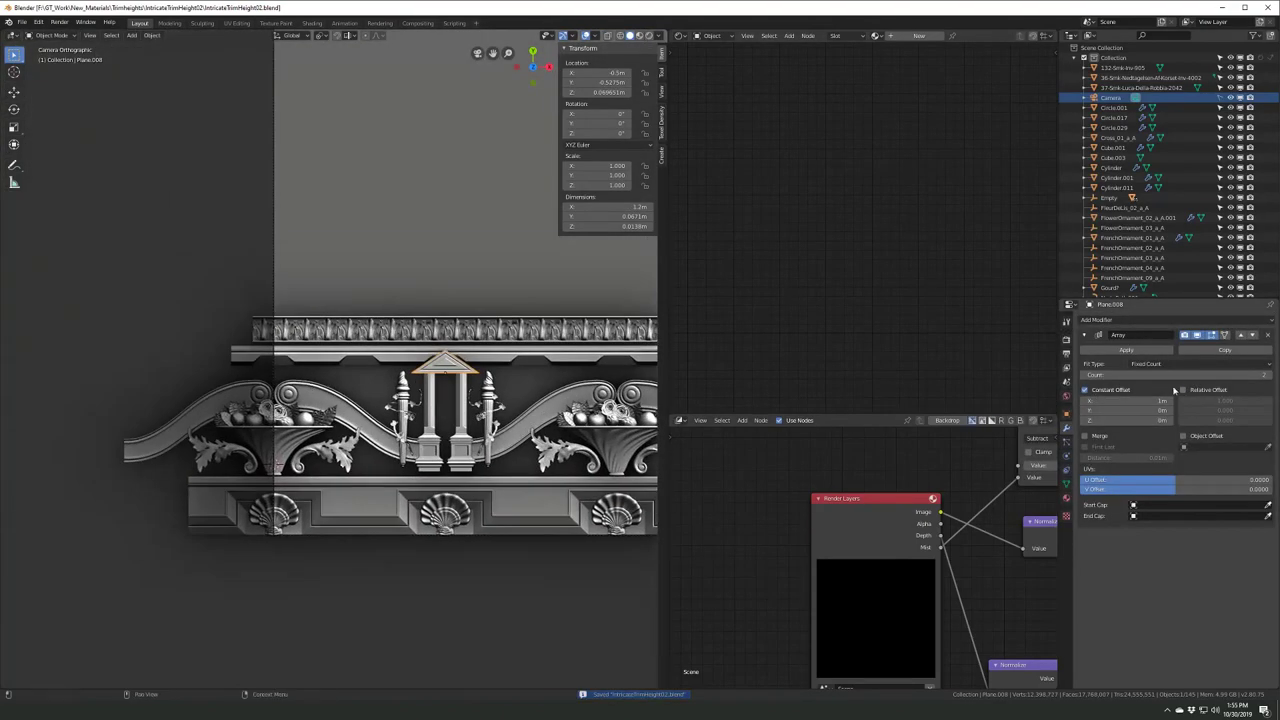
scroll(309, 323, "down", 5)
scroll(309, 330, "up", 2)
scroll(317, 377, "up", 4)
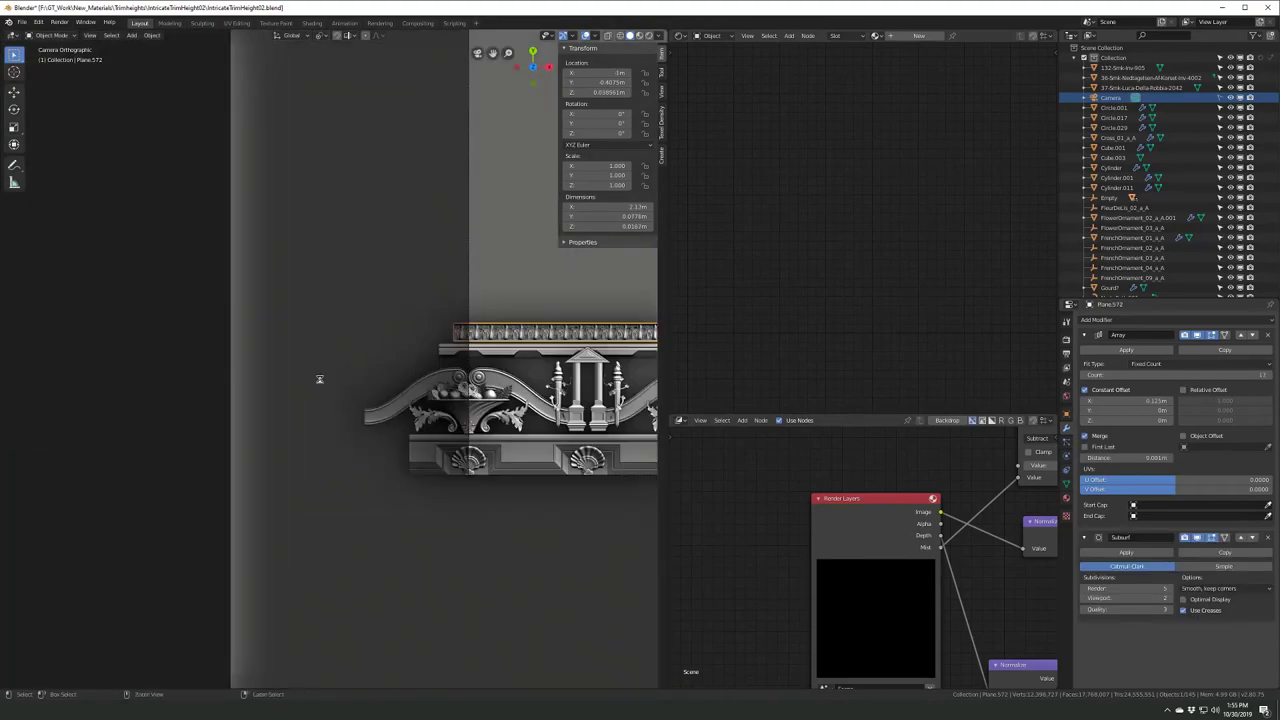
scroll(433, 405, "up", 3)
scroll(433, 405, "down", 3)
scroll(400, 450, "down", 4)
- Select the leafy French ornament below the frame and frame it in the viewport
scroll(380, 500, "down", 2)
left_click(325, 447)
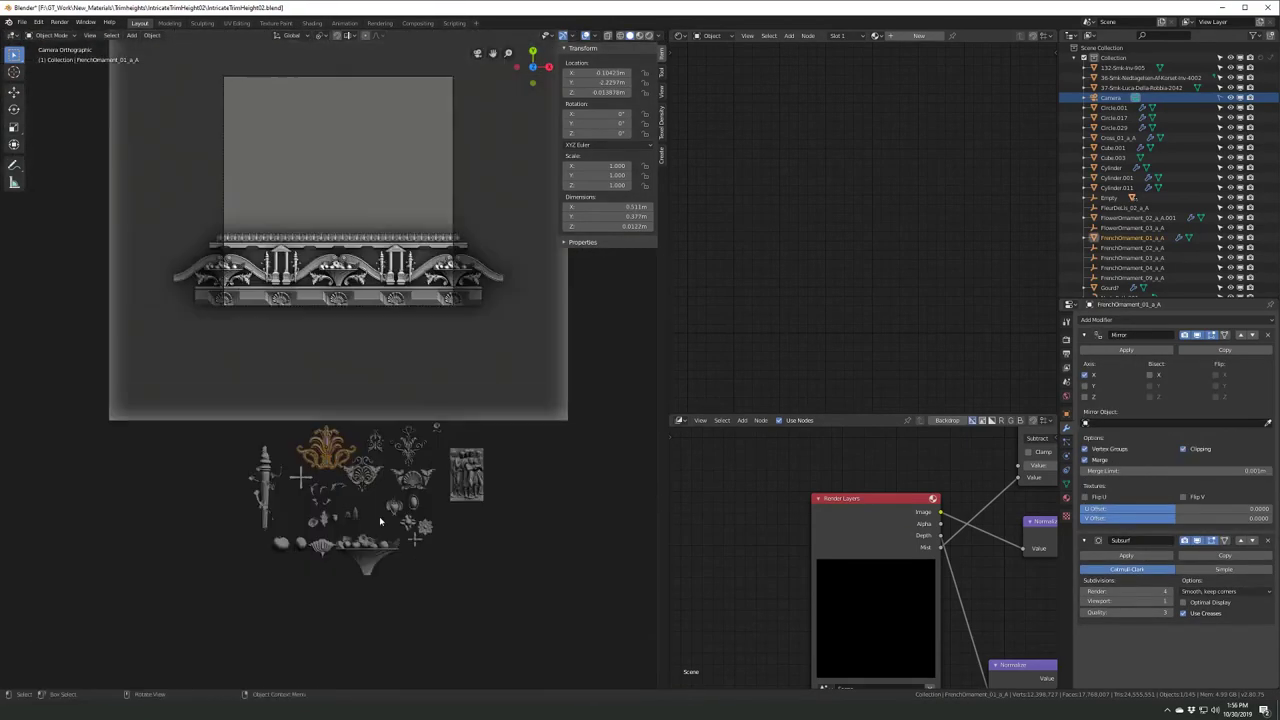
left_click(300, 478)
middle_click_drag(300, 478, 340, 440)
scroll(355, 437, "up", 3)
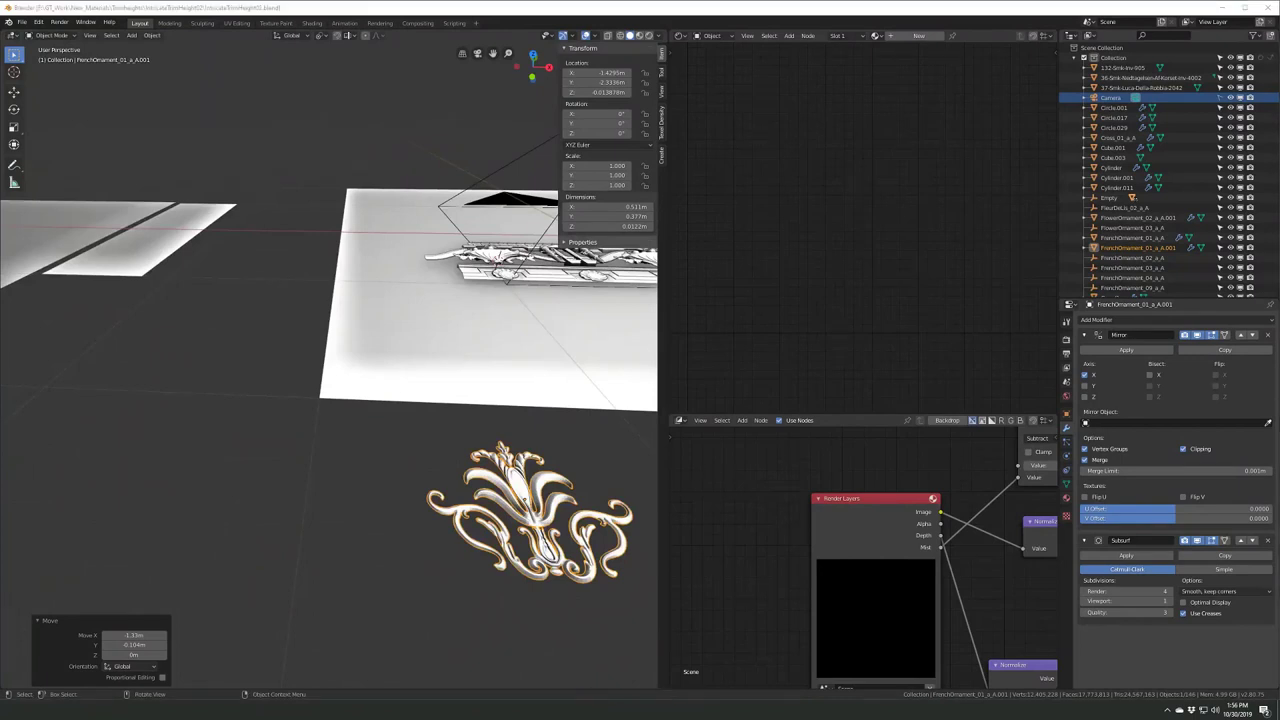
scroll(358, 352, "down", 4)
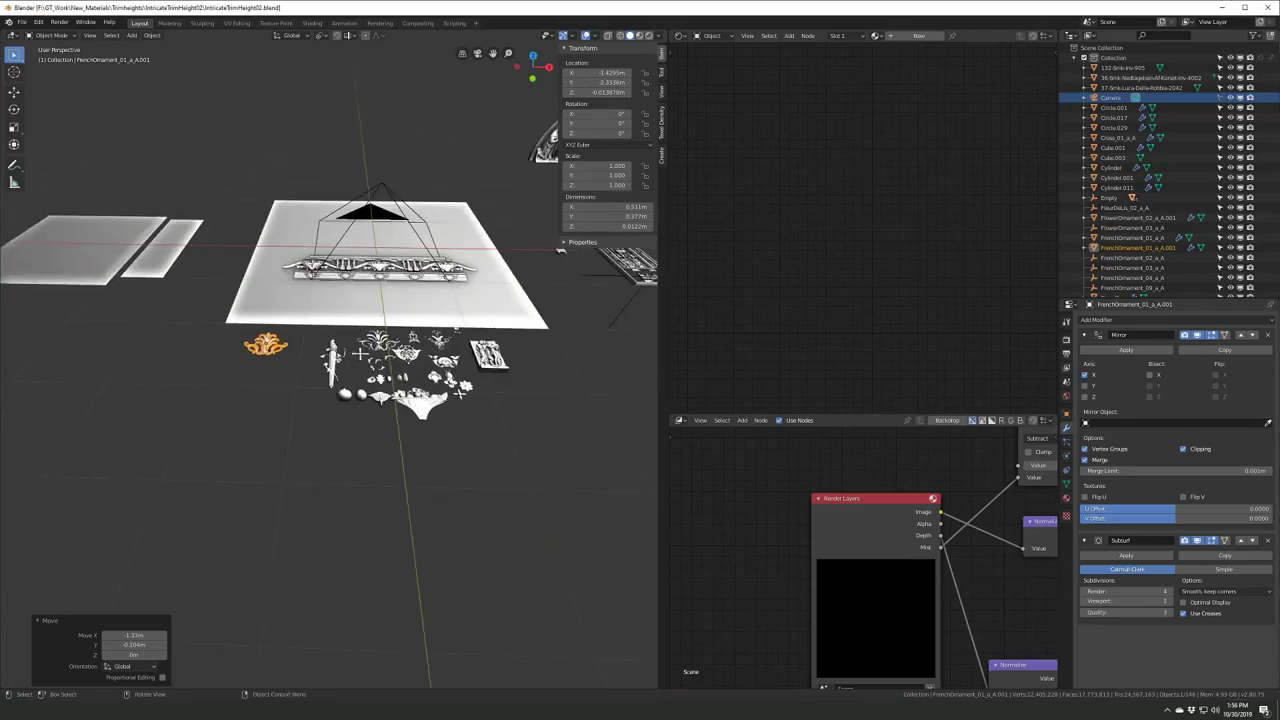
key("KP_Decimal")
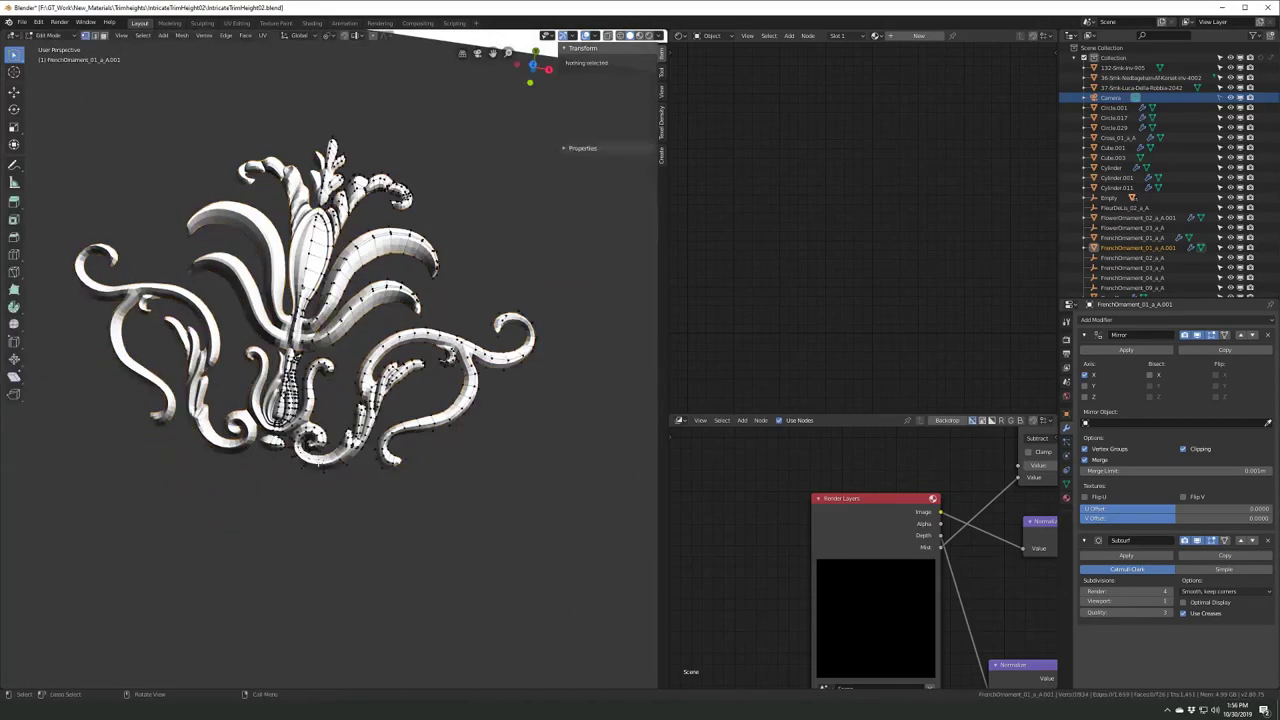
- In Edit Mode, delete the tall leaf pieces, leaving the 0.511 × 0.2 m lower scroll section
key("Tab")
scroll(340, 332, "up", 2)
scroll(340, 332, "up", 2)
scroll(340, 332, "up", 2)
scroll(340, 332, "down", 5)
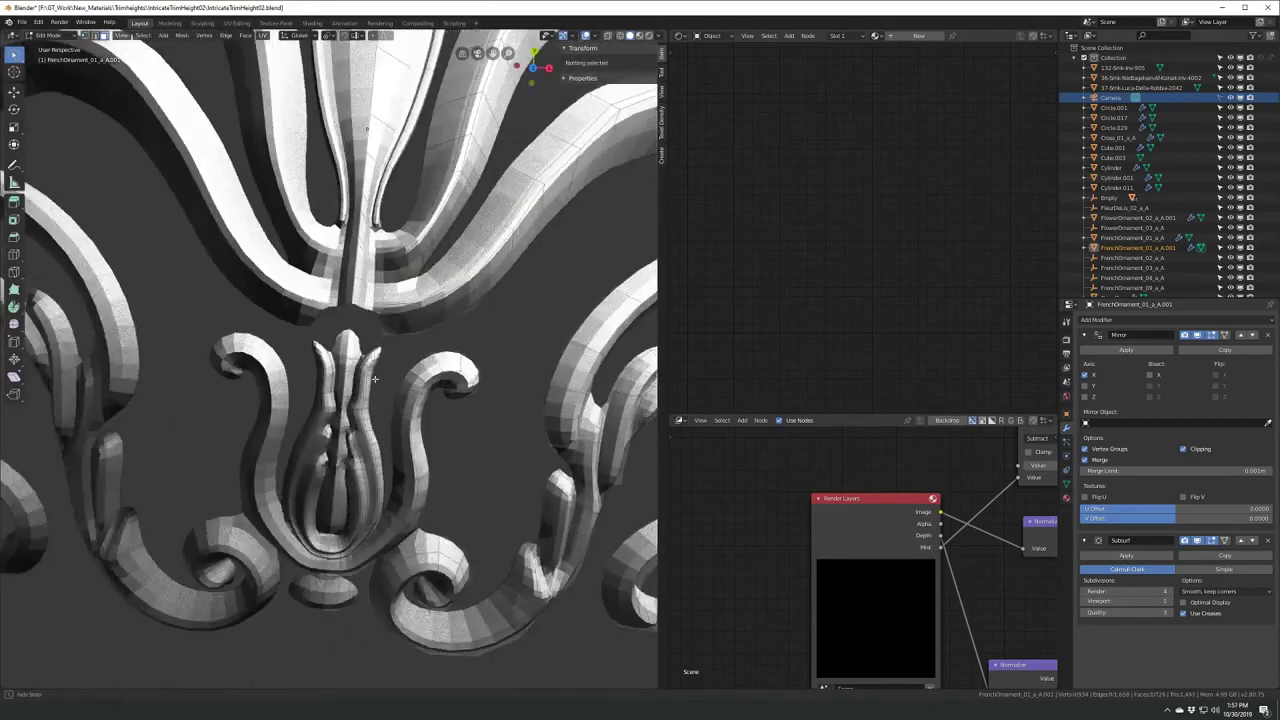
key("l")
key("x")
left_click(330, 290)
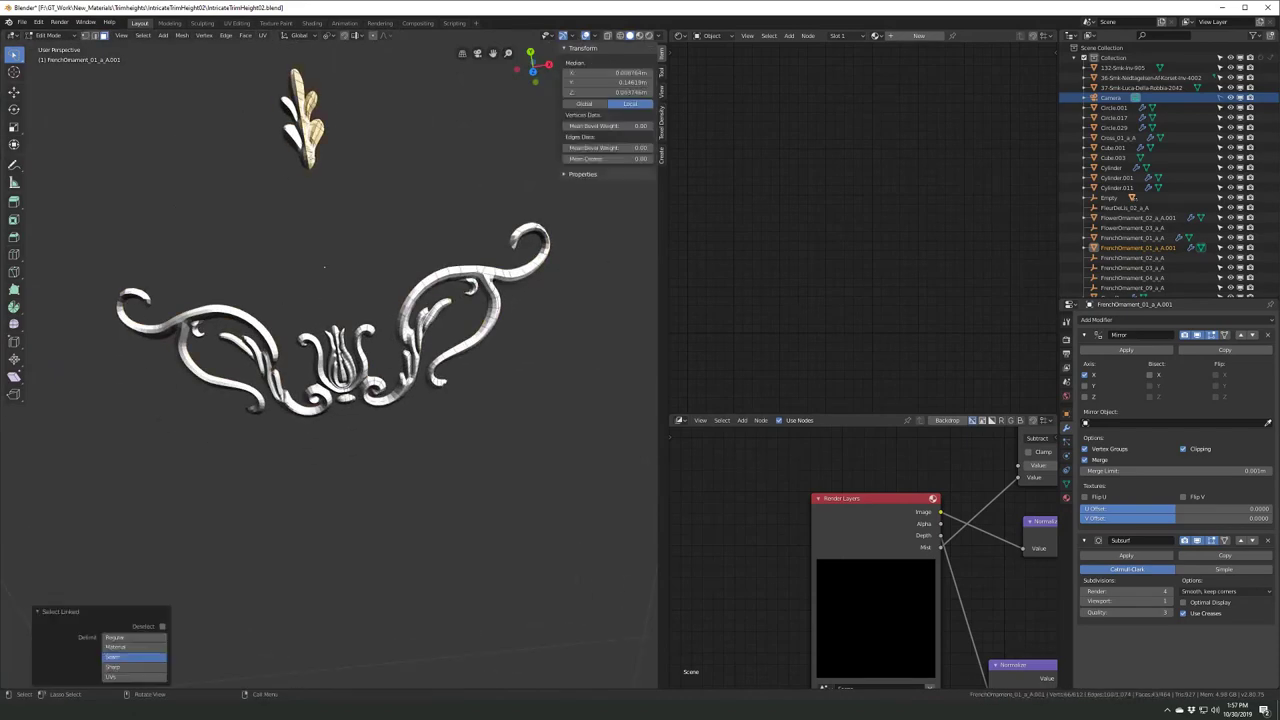
key("x")
left_click(330, 290)
key("Tab")
scroll(324, 266, "down", 4)
key("KP_7")
- Move the ornament along Y to sit left of the trim sheet
key("g")
key("y")
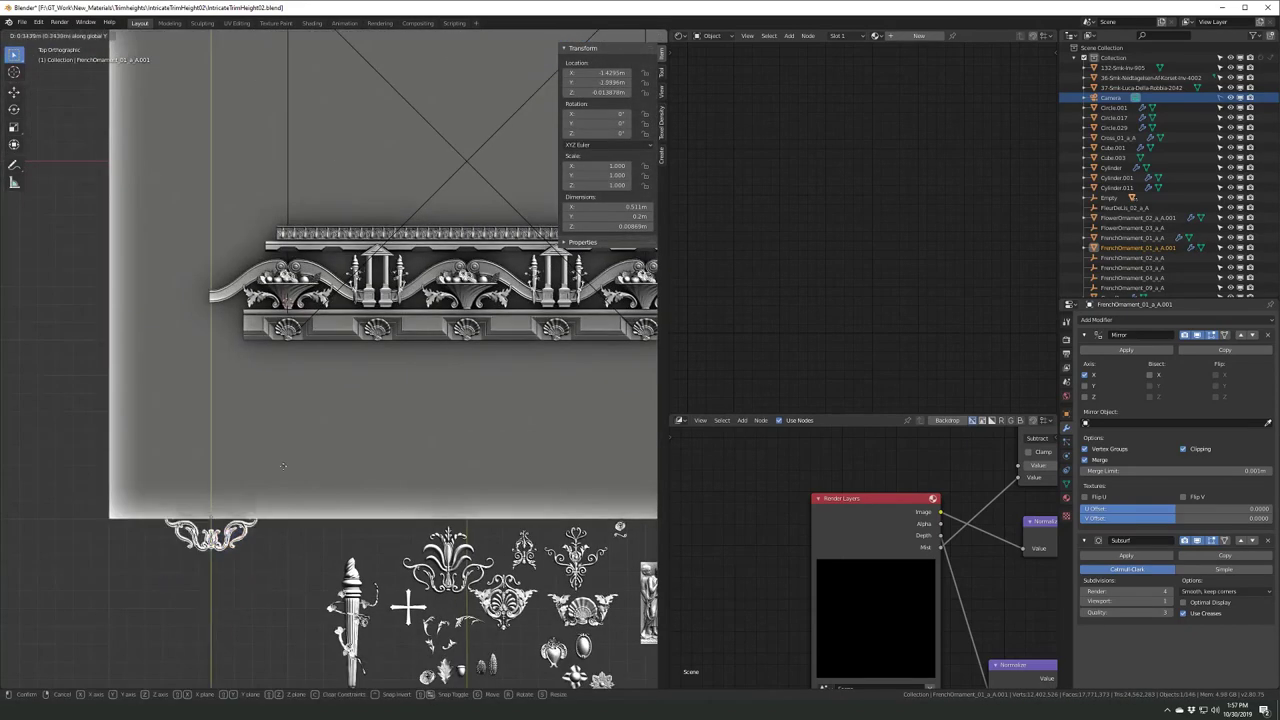
left_click(283, 465)
scroll(322, 407, "down", 1)
scroll(322, 407, "up", 2)
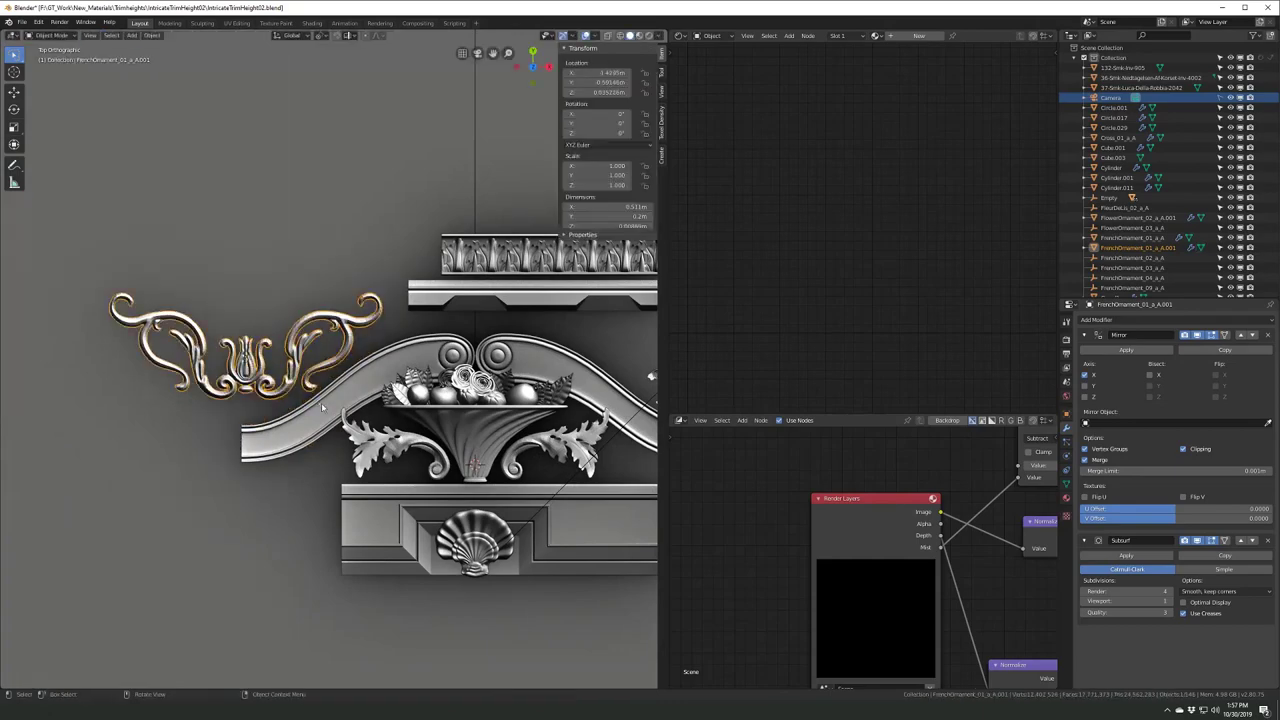
scroll(322, 407, "down", 2)
- Snap the ornament to the cursor, then slide it along X to centre it over the pillars
key("shift+s")
key("8")
key("g")
key("x")
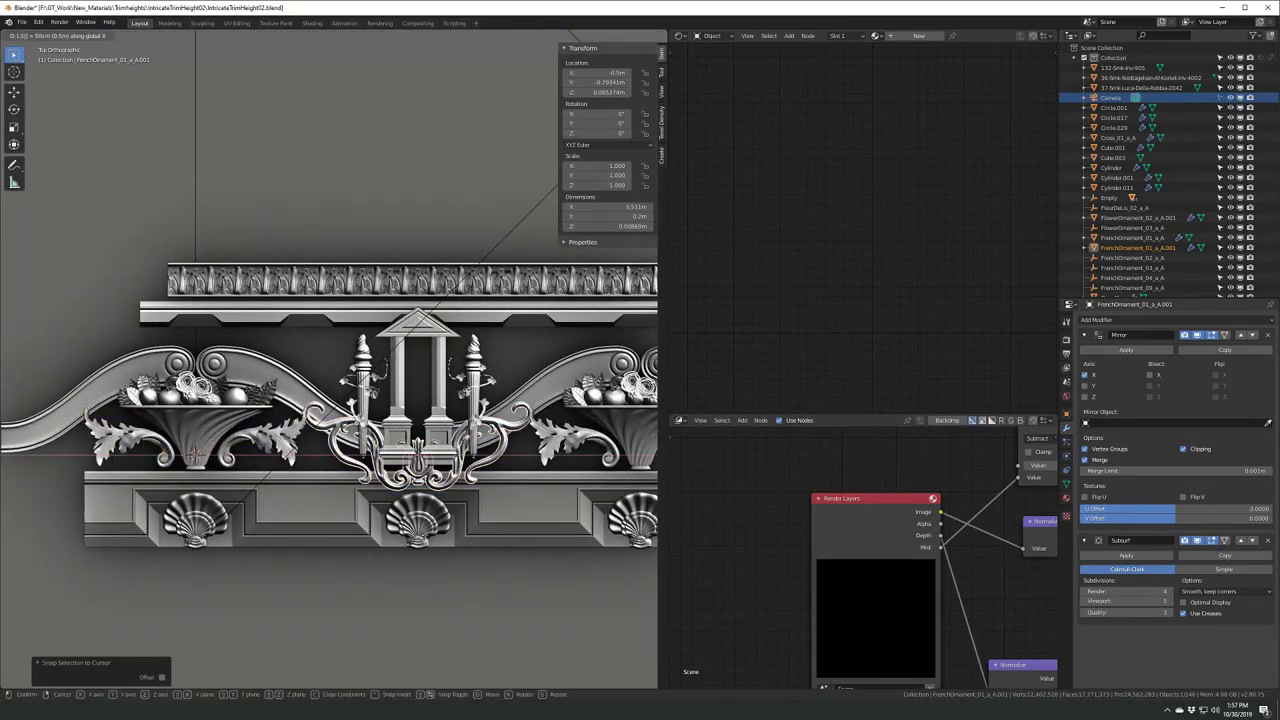
left_click(330, 455)
scroll(330, 455, "up", 3)
middle_click_drag(300, 470, 278, 492)
key("KP_7")
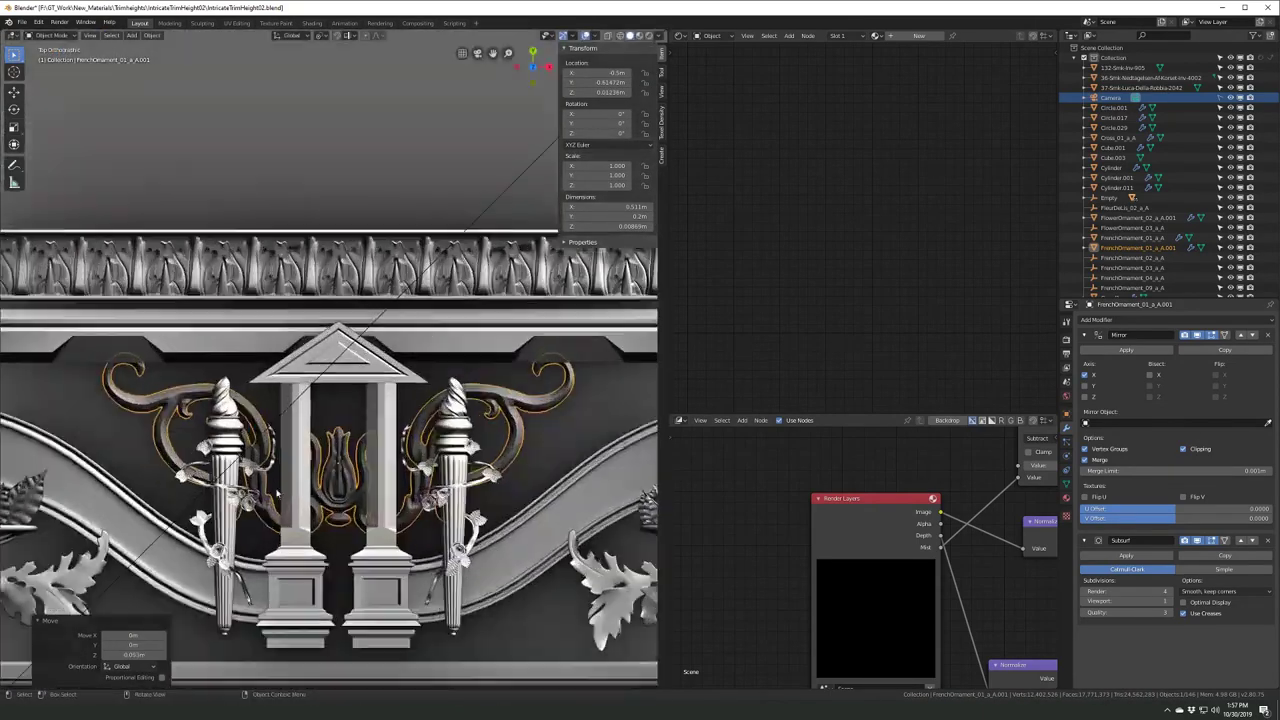
scroll(277, 495, "down", 2)
key("g")
key("x")
left_click(466, 485)
- Turn the ornament 180°, test its height along Z, then undo back to the earlier scale
key("Return")
scroll(330, 360, "down", 1)
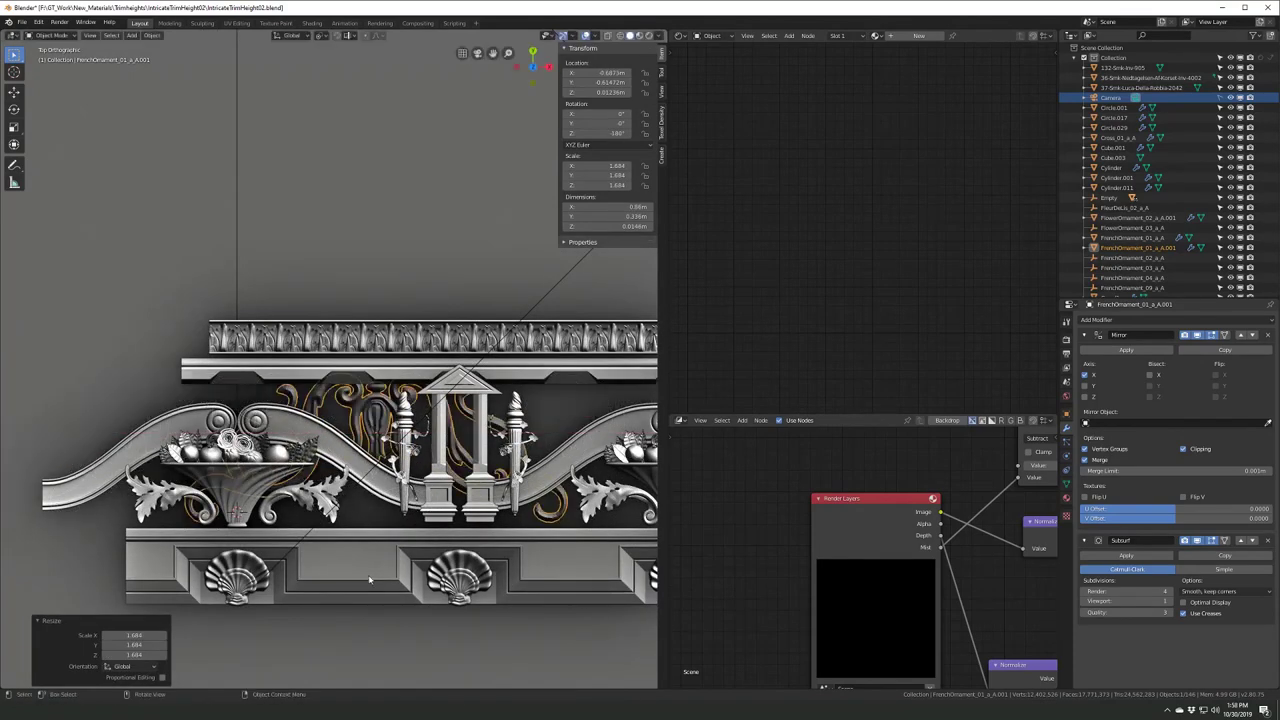
scroll(369, 580, "up", 2)
middle_click_drag(360, 500, 340, 420)
key("g")
key("z")
left_click(349, 385)
key("KP_7")
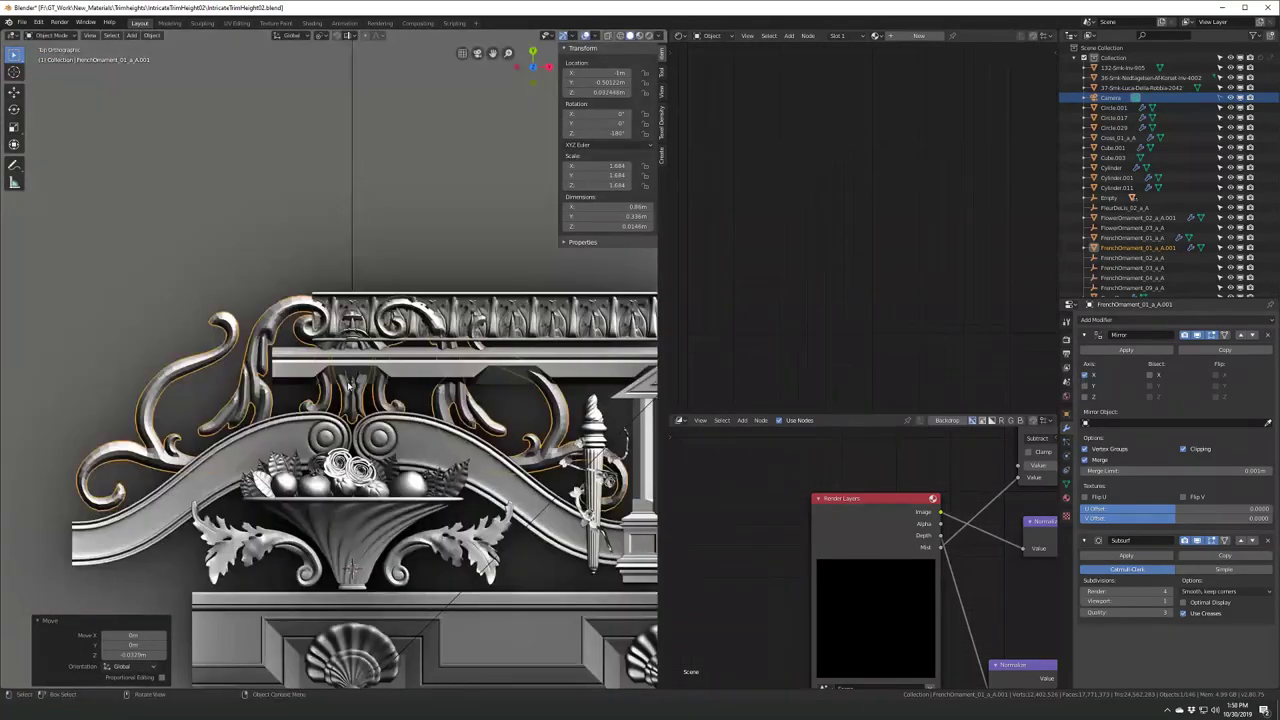
key("g")
key("z")
key("ctrl+z")
- Remove the ornament's old Mirror modifier, apply its rotation and scale, and save
scroll(380, 560, "down", 5)
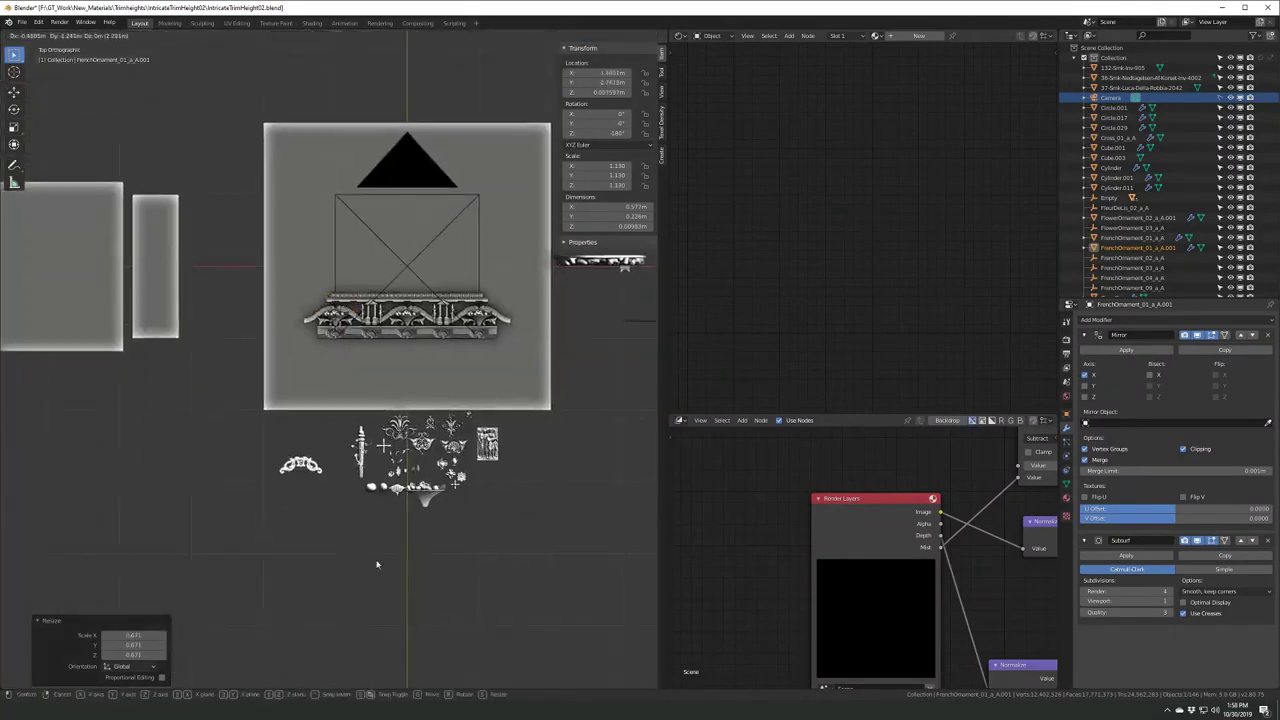
key("KP_Decimal")
scroll(422, 407, "up", 5)
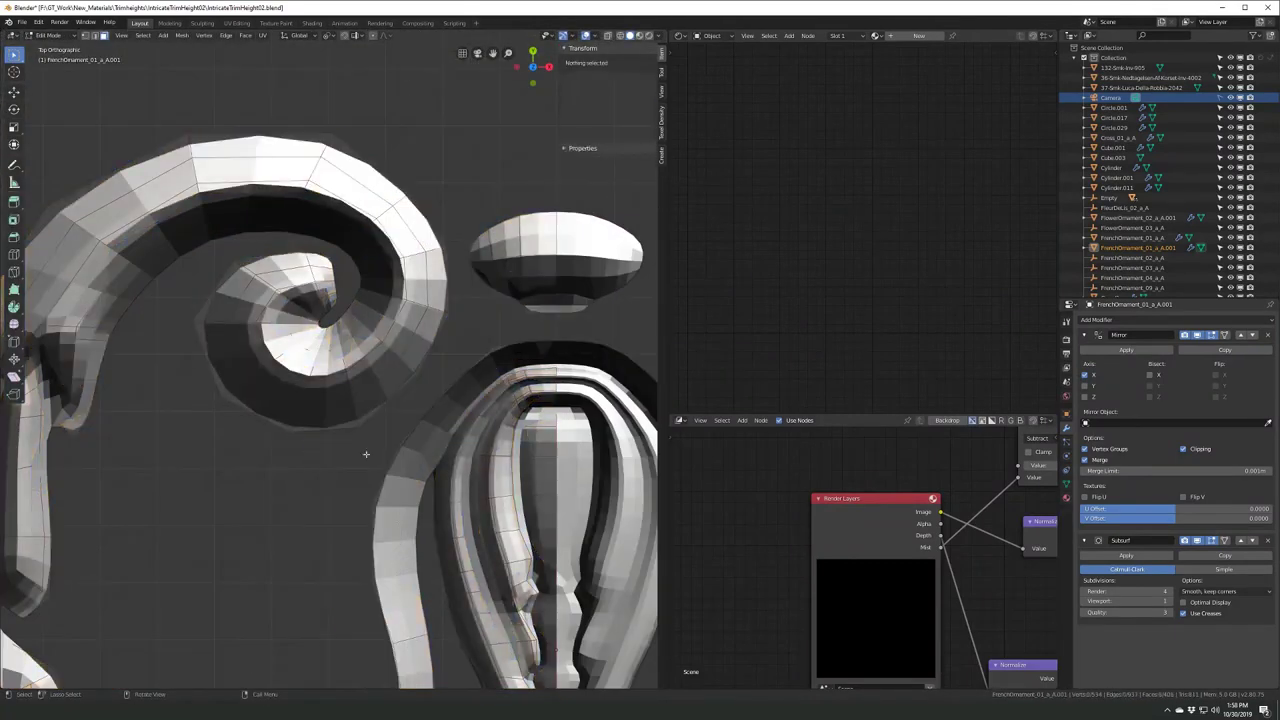
right_click(457, 235)
left_click(1268, 334)
scroll(543, 448, "down", 5)
key("ctrl+a")
key("ctrl+s")
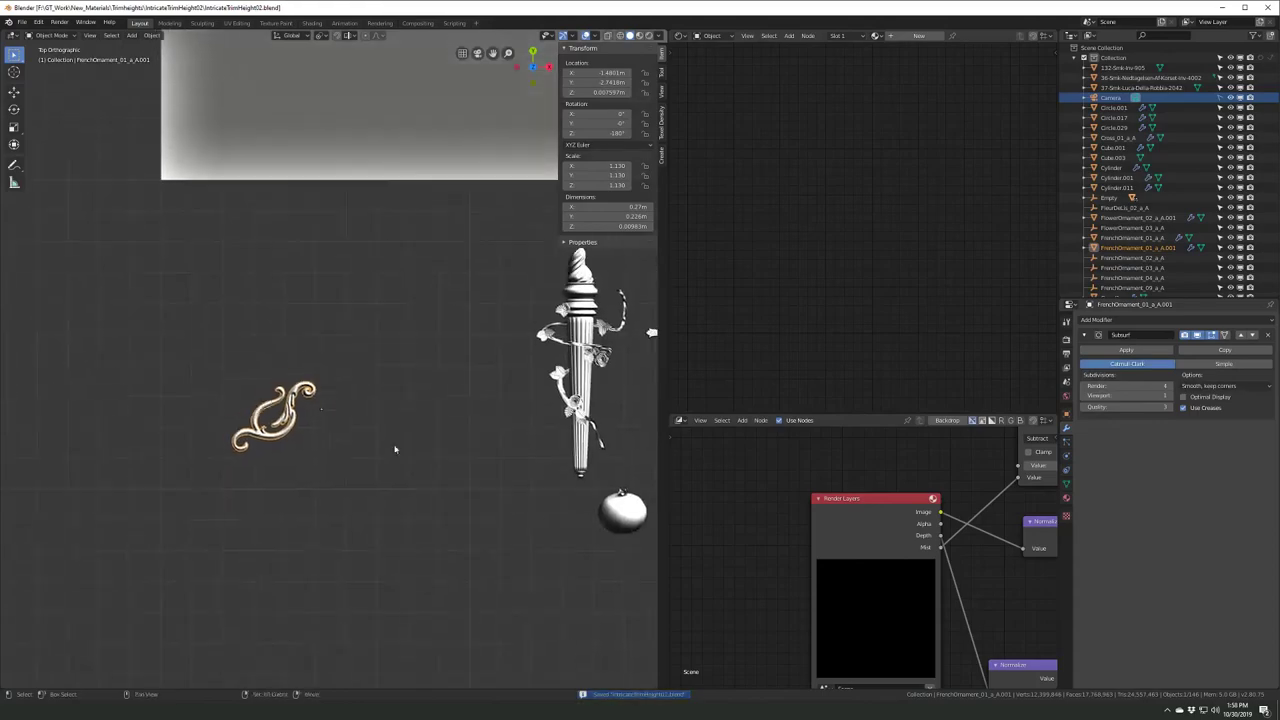
- Shrink the scroll ornament to about 0.55 scale, undoing an accidental extrusion
key("g")
key("Escape")
middle_click_drag(354, 295, 380, 380)
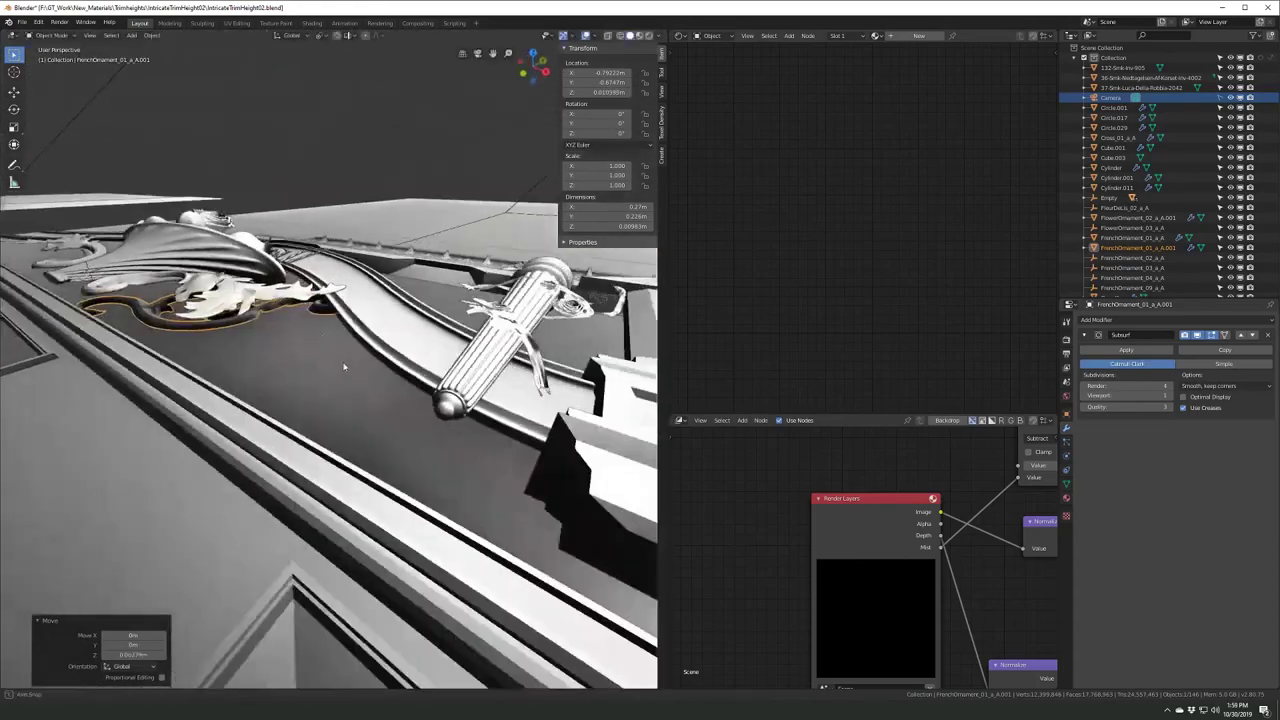
key("KP_7")
scroll(441, 594, "up", 2)
key("s")
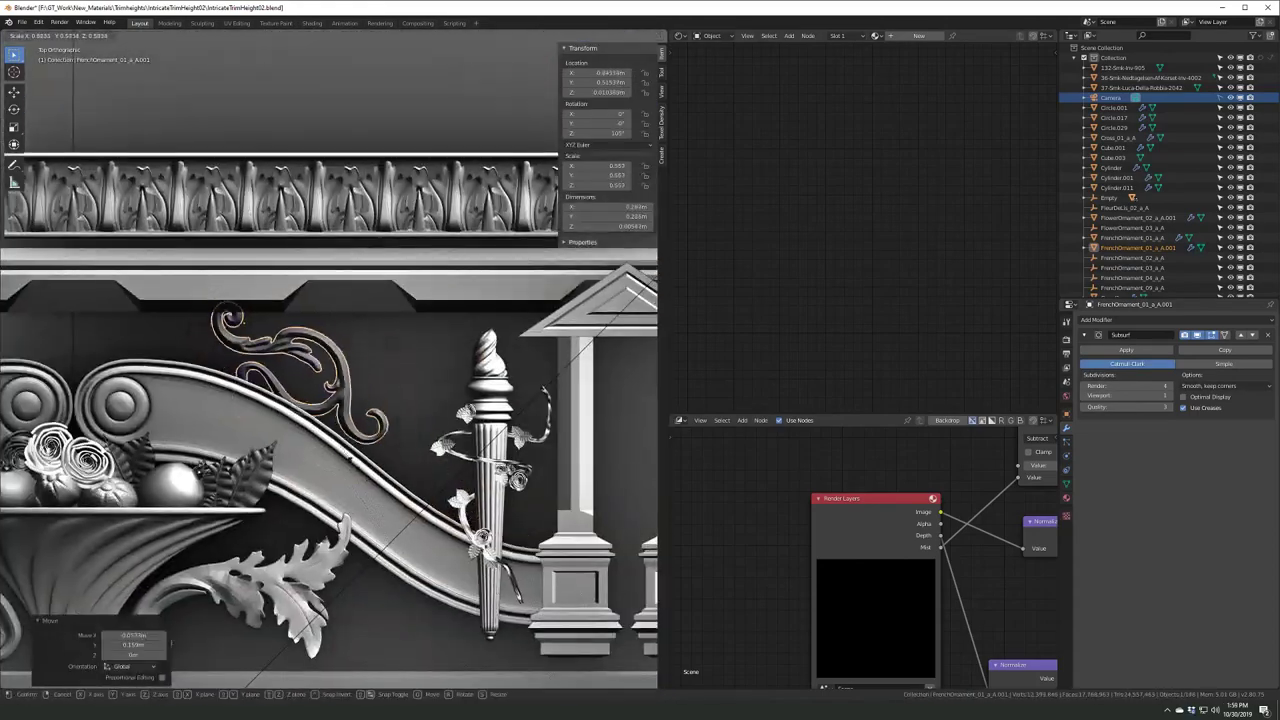
mouse_move(385, 502)
middle_mouse_down()
mouse_move(300, 480)
mouse_move(268, 497)
mouse_move(300, 480)
mouse_move(356, 483)
mouse_move(449, 406)
middle_mouse_up()
key("Tab")
key("e")
key("ctrl+z")
key("KP_7")
- Snap the ornament onto the trim, apply transforms, and add Mirror and Array modifiers
key("shift+s")
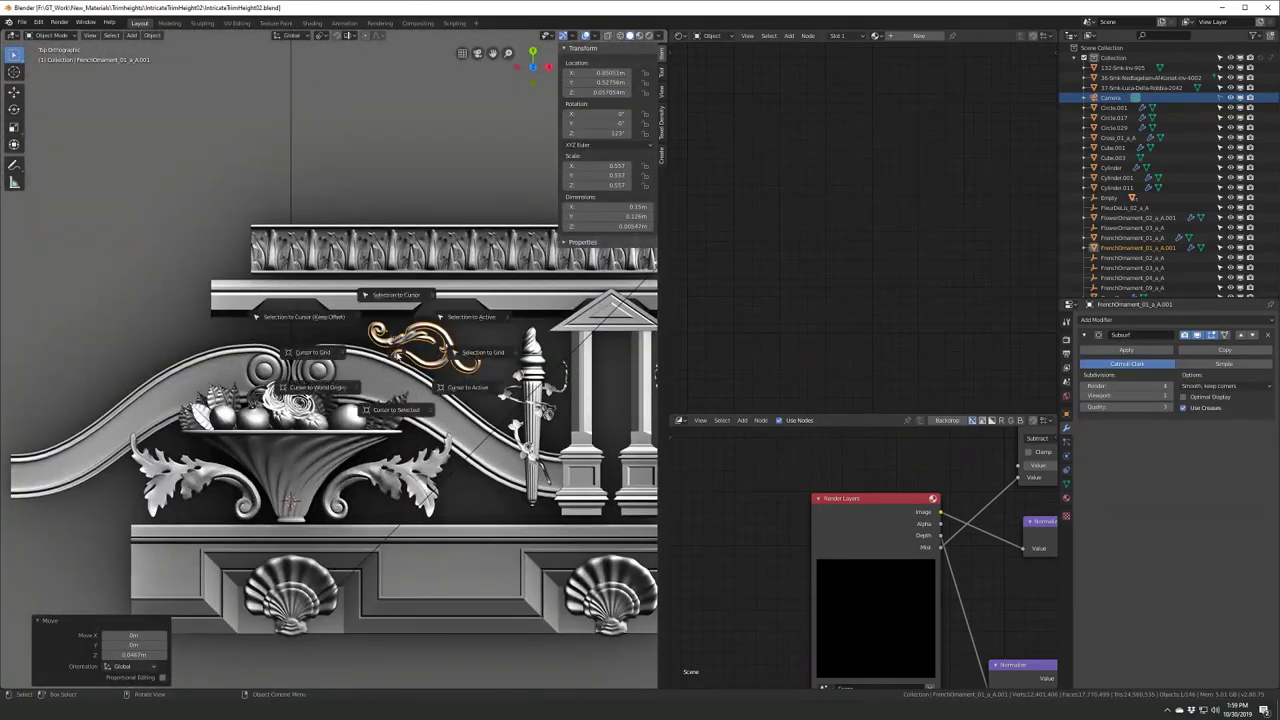
left_click(1097, 319)
left_click(1040, 425)
key("ctrl+a")
left_click(458, 436)
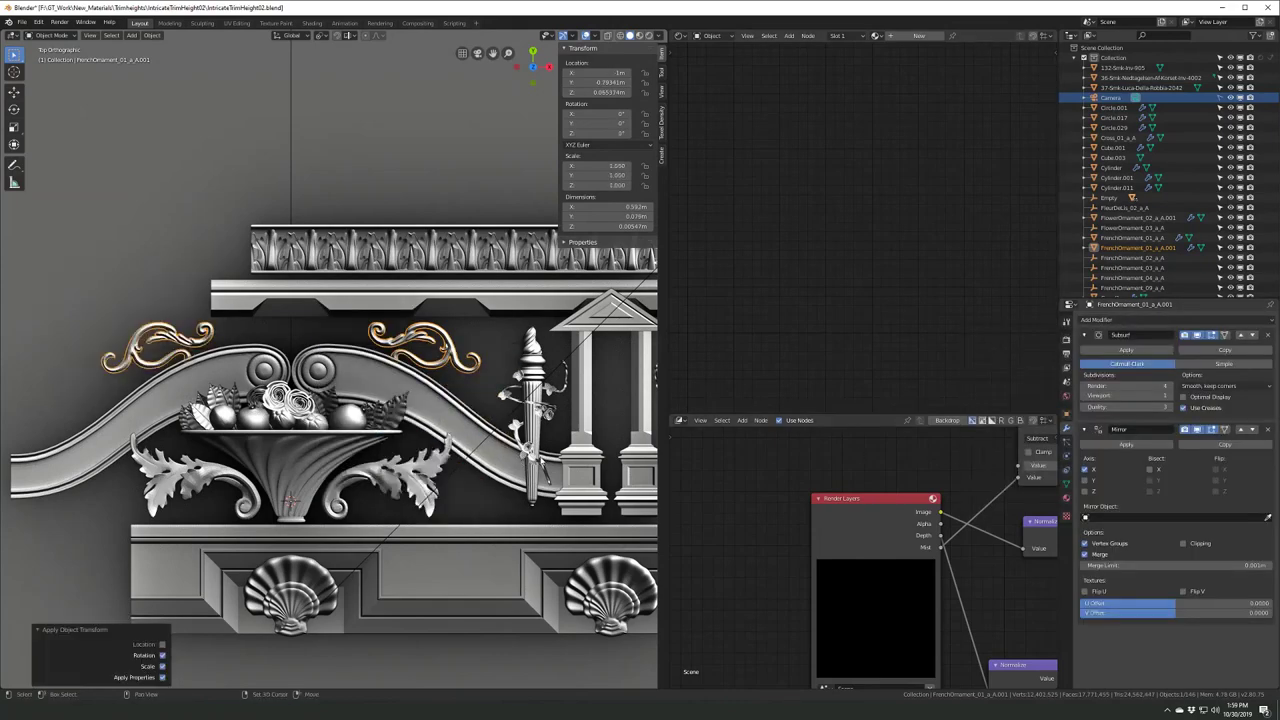
scroll(330, 400, "down", 3)
left_click(1110, 319)
left_click(1087, 445)
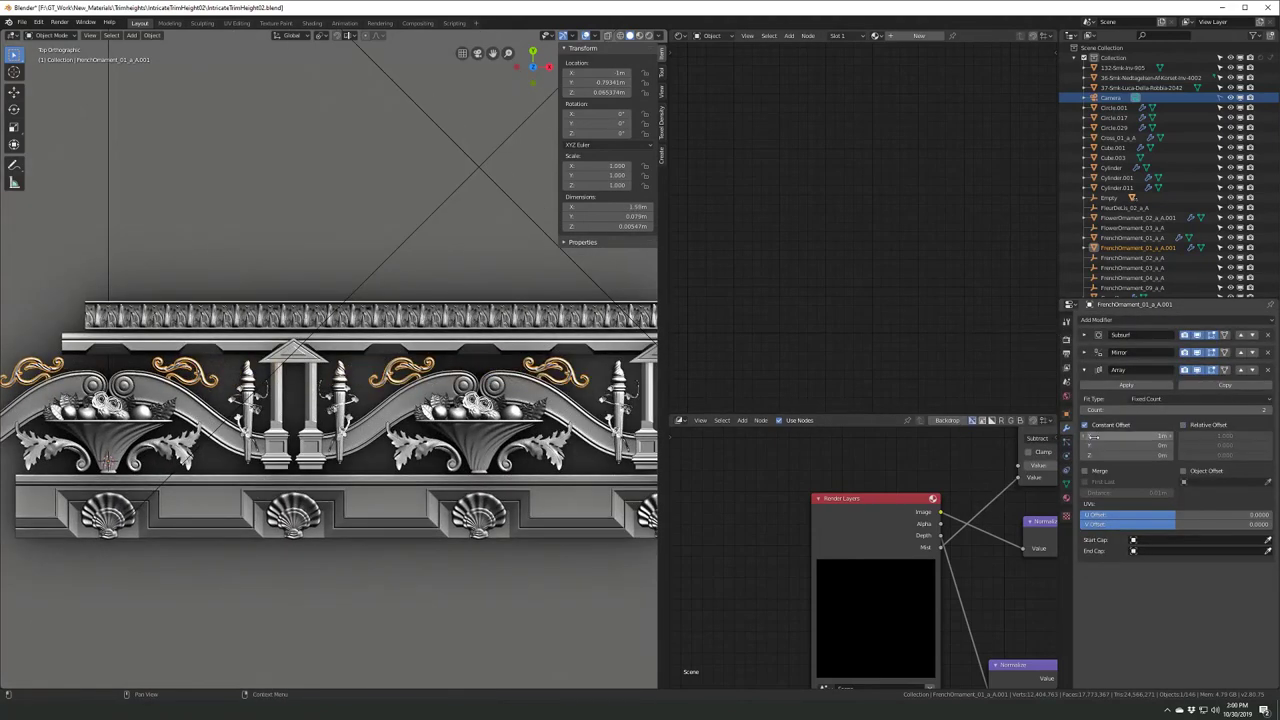
scroll(338, 514, "up", 3)
scroll(338, 514, "up", 2)
- In Edit Mode, move the scroll geometry up and to the left
key("Tab")
key("s")
key("g")
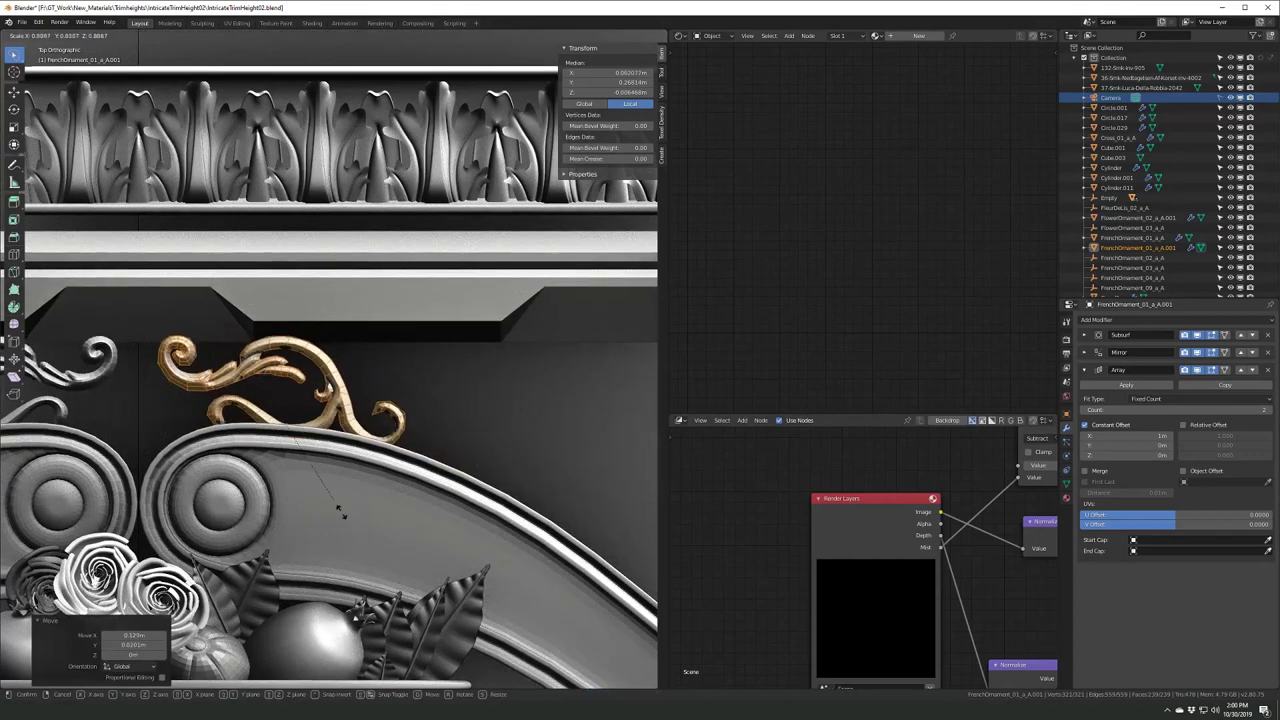
left_click(237, 425)
key("s")
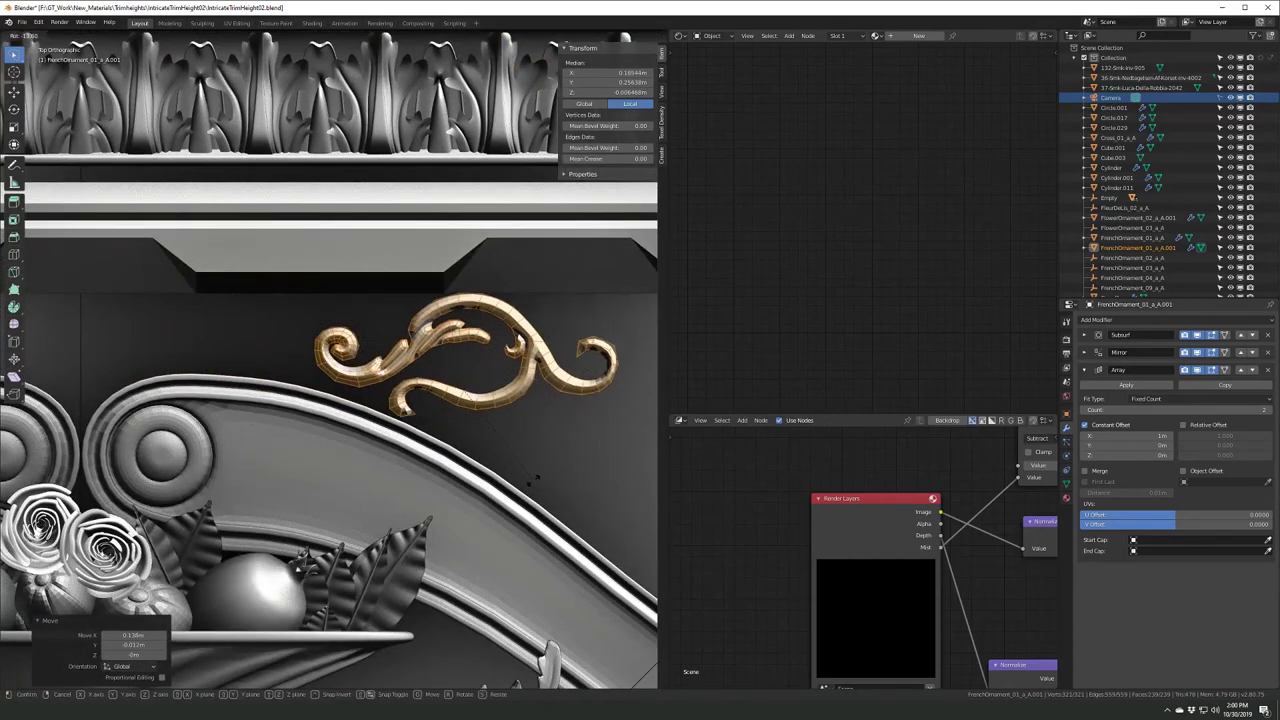
key("Escape")
scroll(533, 480, "down", 2)
- Duplicate the scroll piece and place the rotated copy beside the original
key("shift+d")
scroll(480, 470, "up", 1)
left_click(468, 475)
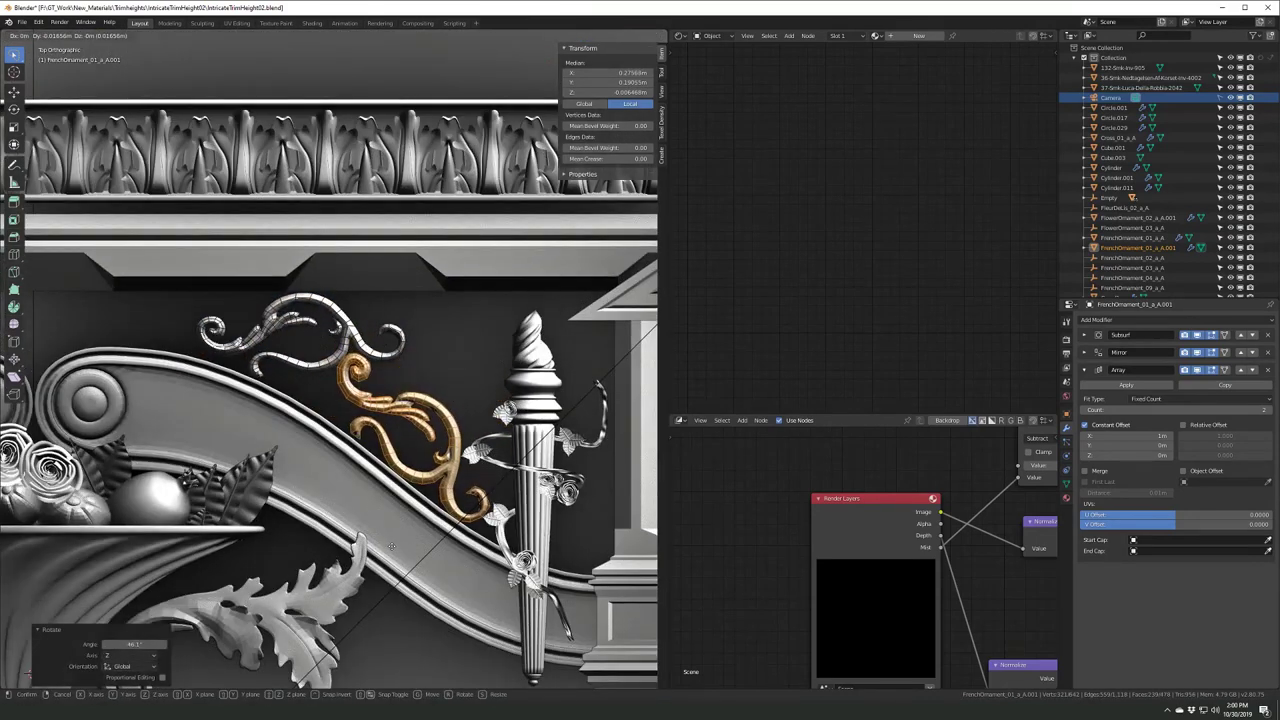
left_click(391, 545)
scroll(395, 530, "down", 2)
scroll(330, 360, "up", 2)
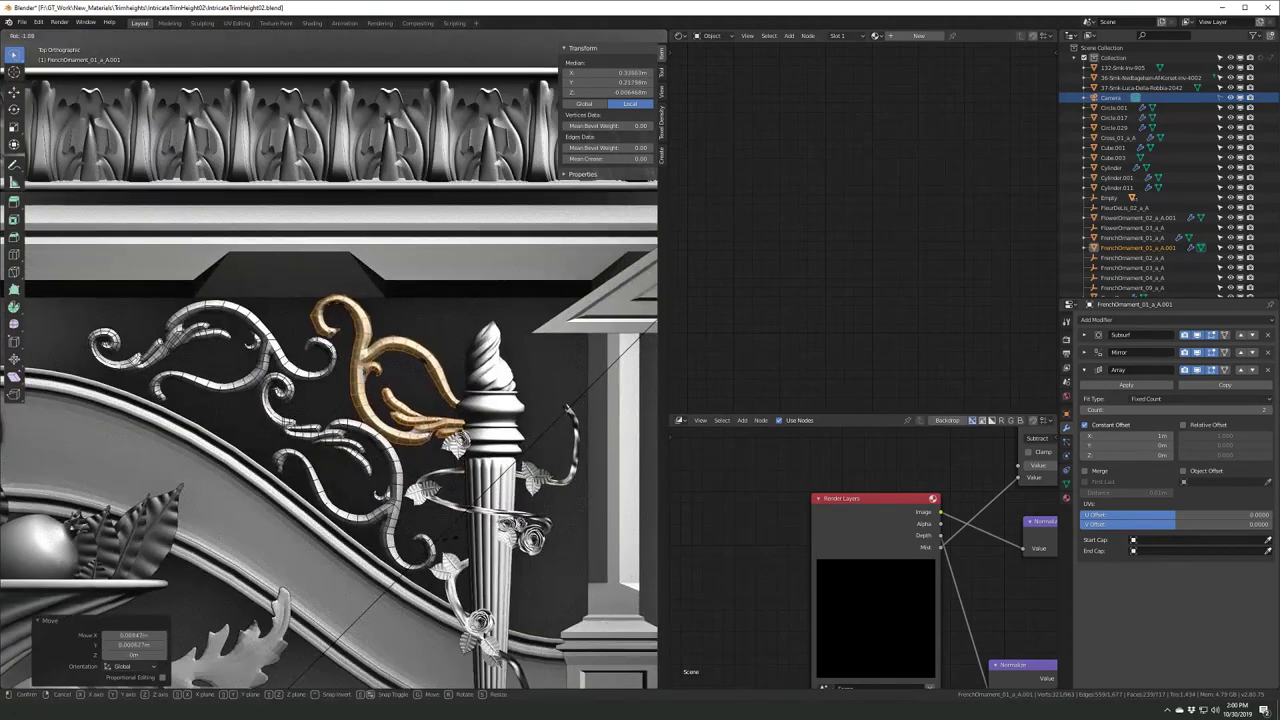
left_click(464, 531)
scroll(464, 531, "down", 3)
scroll(503, 448, "up", 3)
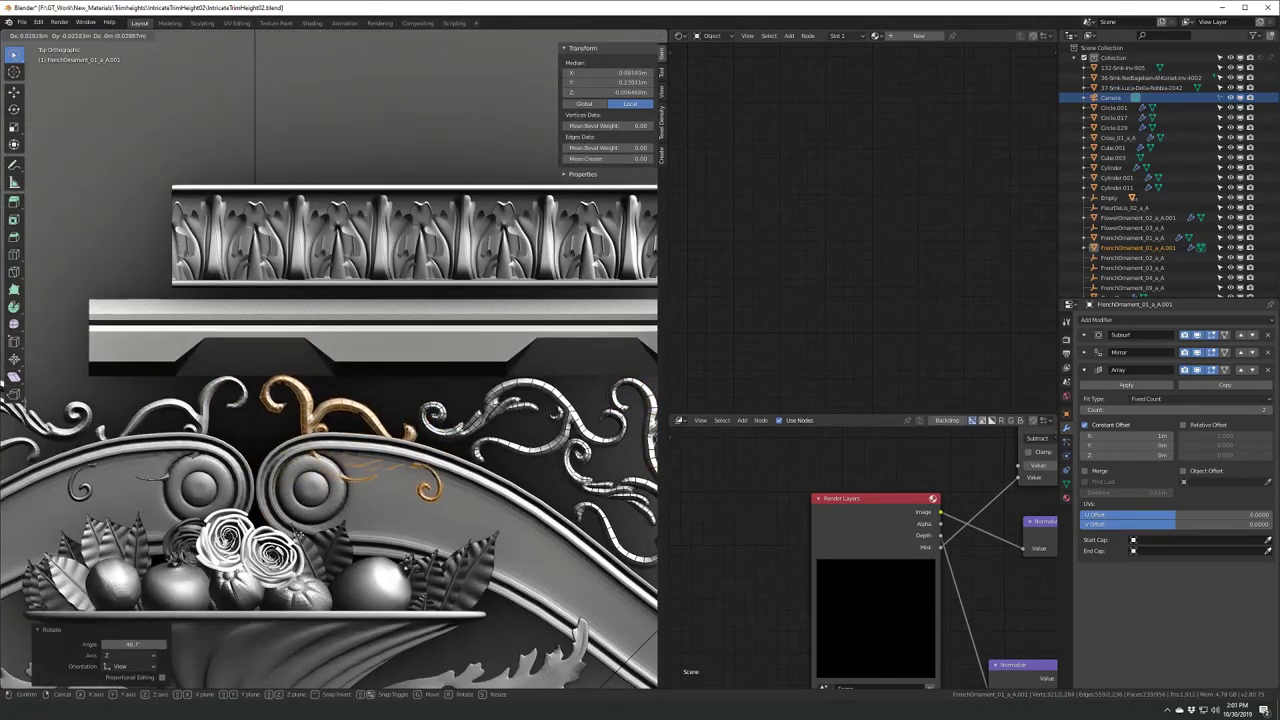
scroll(391, 548, "up", 3)
scroll(464, 368, "up", 2)
- Delete the faces of the unwanted scroll fragment and save
key("x")
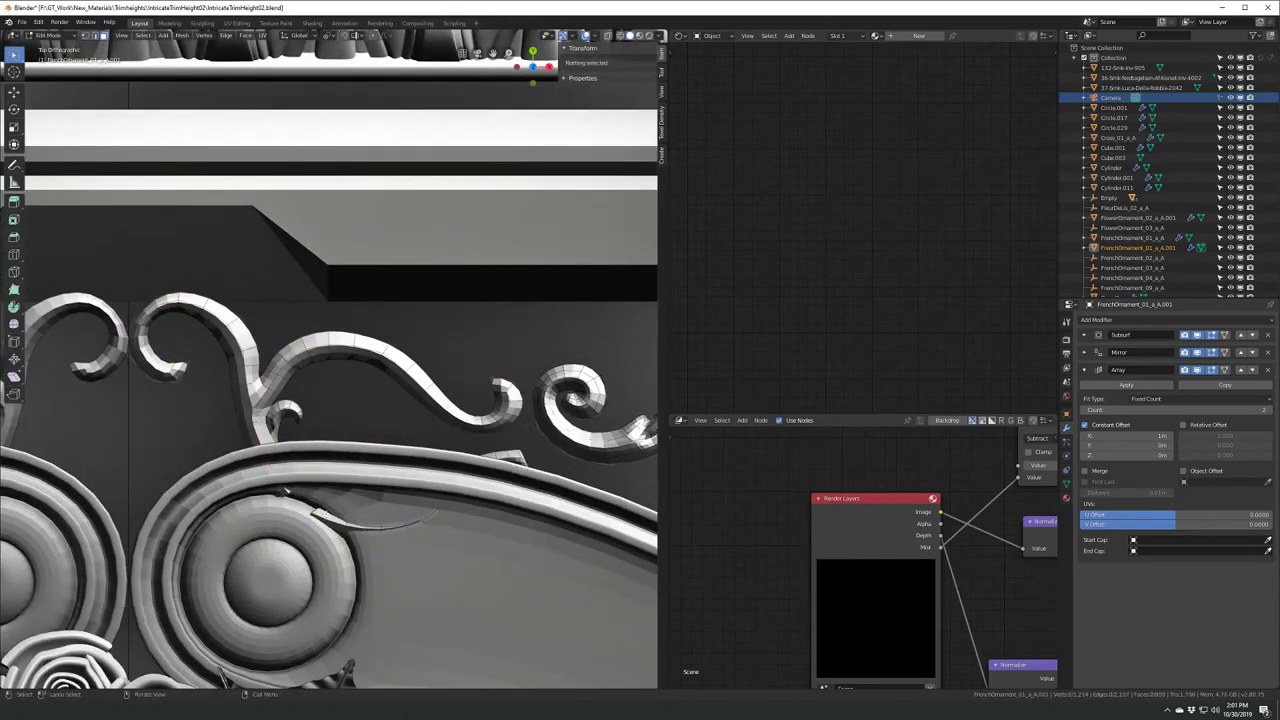
left_click(285, 490)
key("KP_Decimal")
middle_click_drag(285, 490, 354, 397)
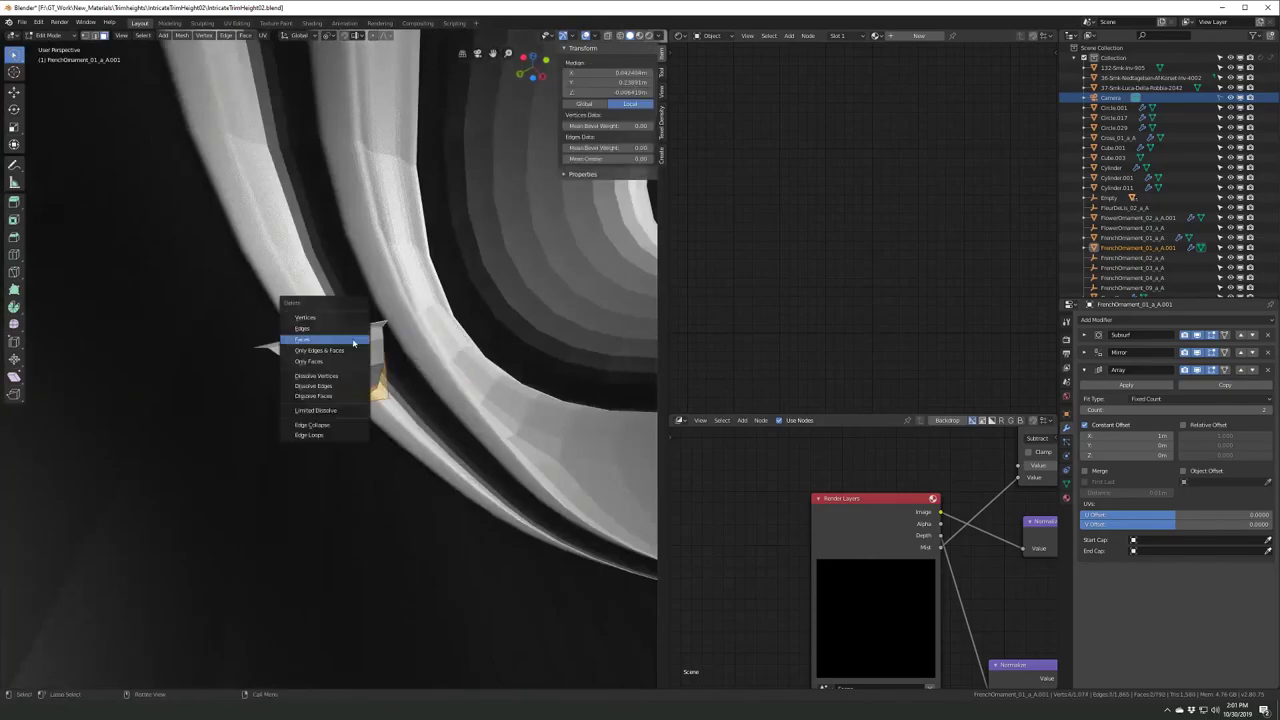
left_click(353, 343)
key("KP_7")
scroll(383, 506, "up", 2)
key("ctrl+s")
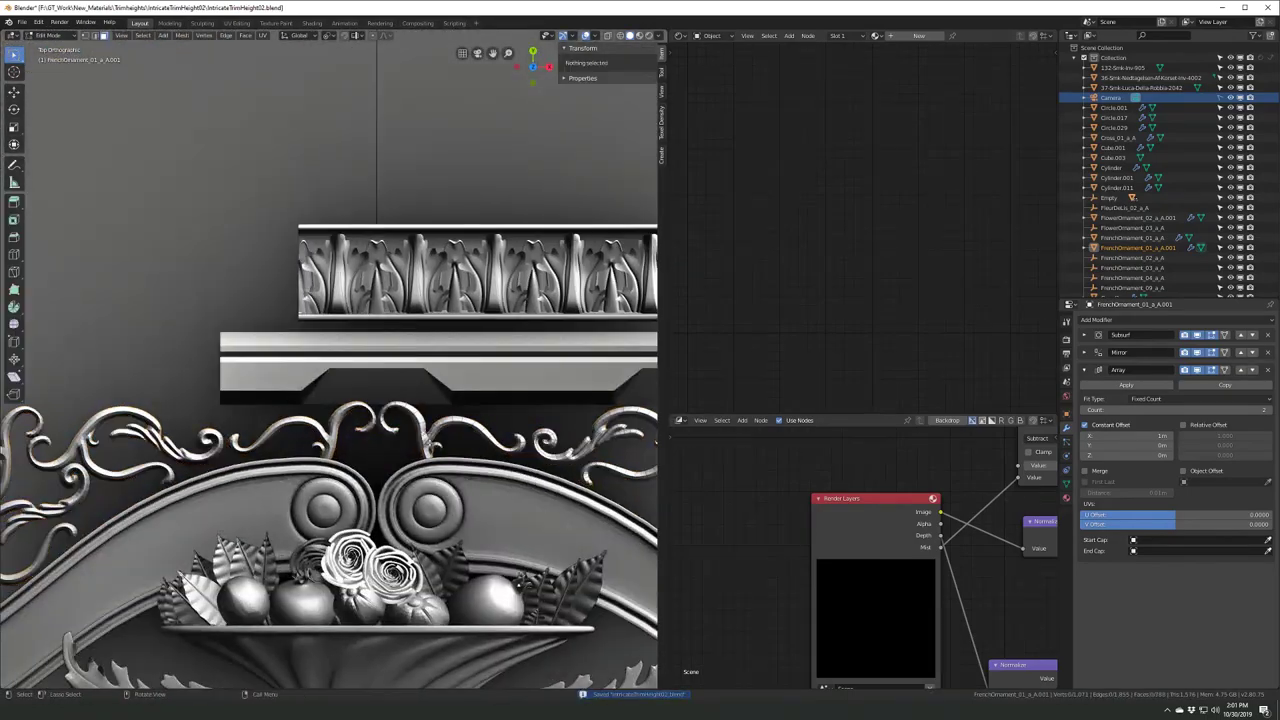
scroll(391, 578, "up", 4)
- Apply the ornament's rotation and scale so the scrolls span 2.28 m, then save
key("l")
key("Tab")
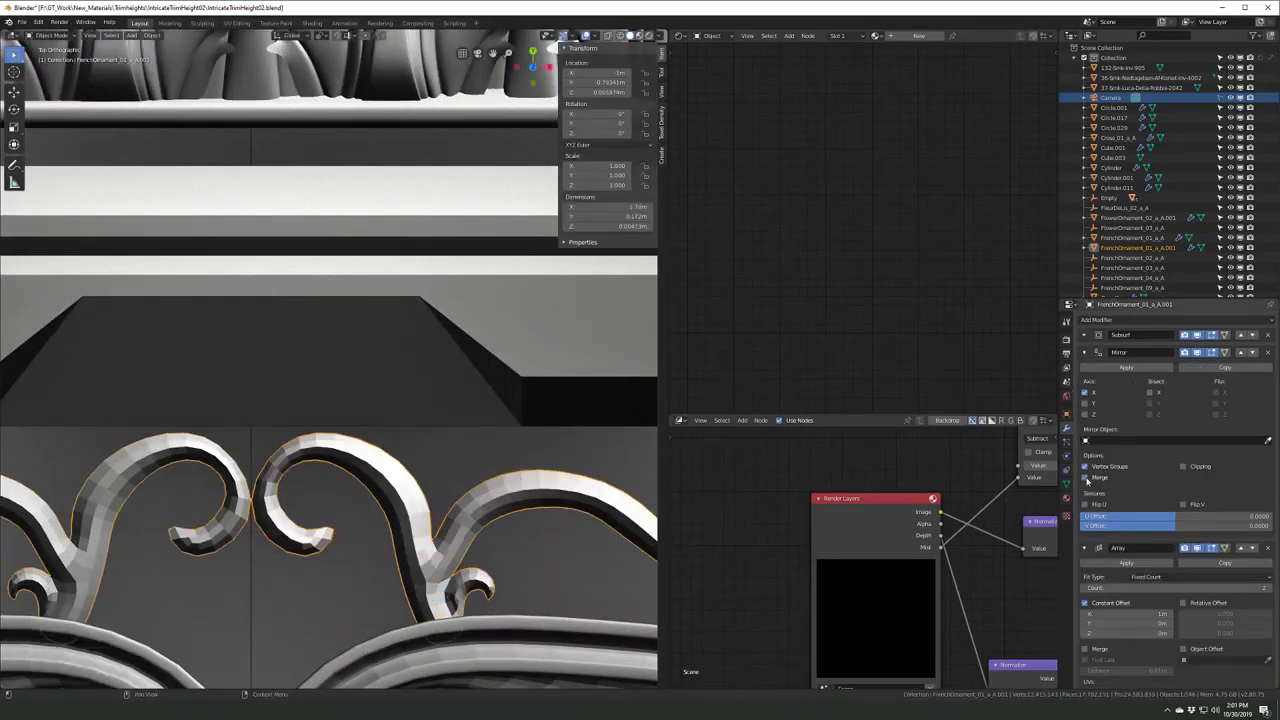
scroll(380, 447, "down", 5)
scroll(380, 447, "up", 3)
key("Tab")
key("shift+g")
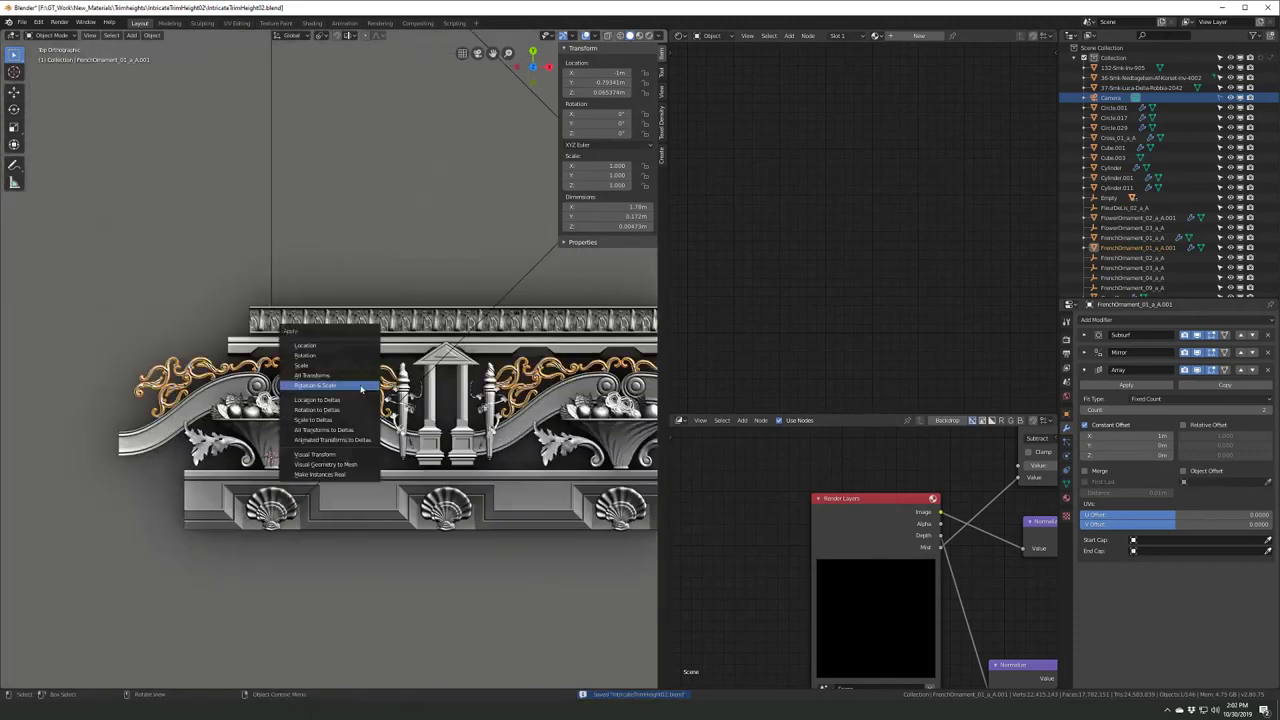
left_click(314, 386)
key("Tab")
scroll(353, 419, "down", 4)
key("ctrl+s")
scroll(353, 432, "up", 6)
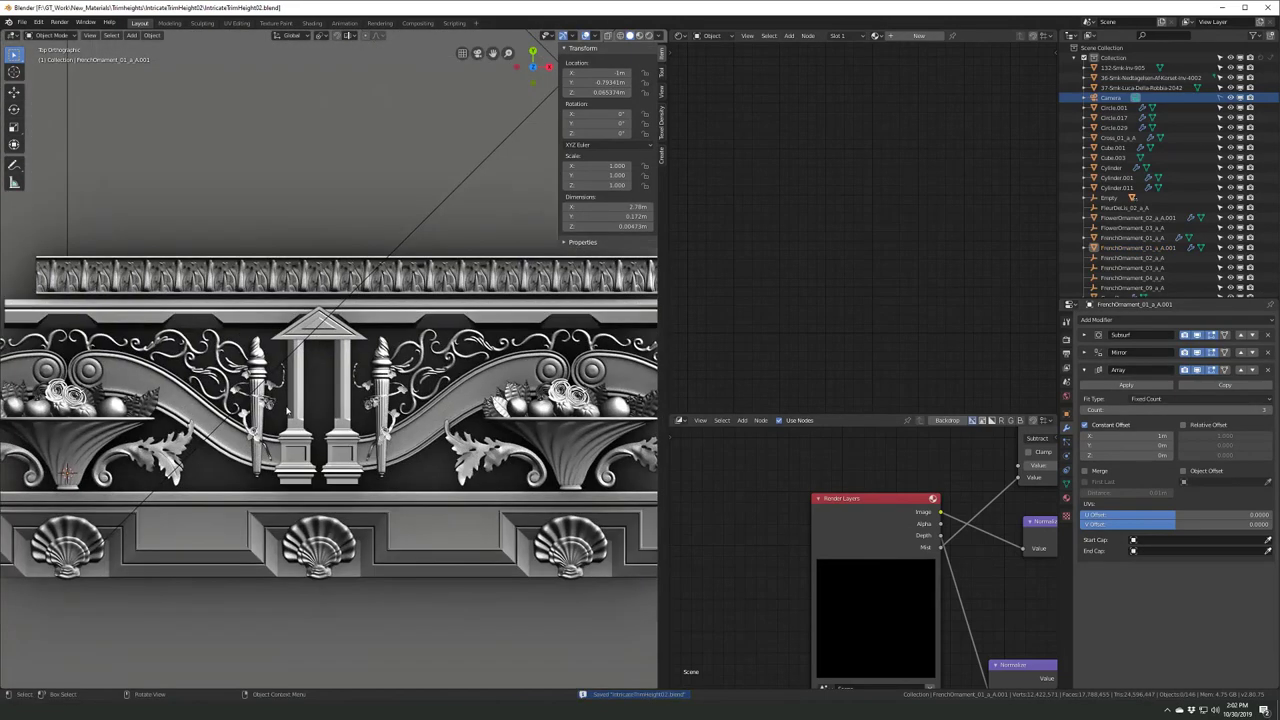
scroll(287, 411, "down", 4)
scroll(281, 501, "down", 3)
- Select the heart cartouche from the kit and move it along the X axis
middle_click_drag(281, 501, 300, 400, "shift")
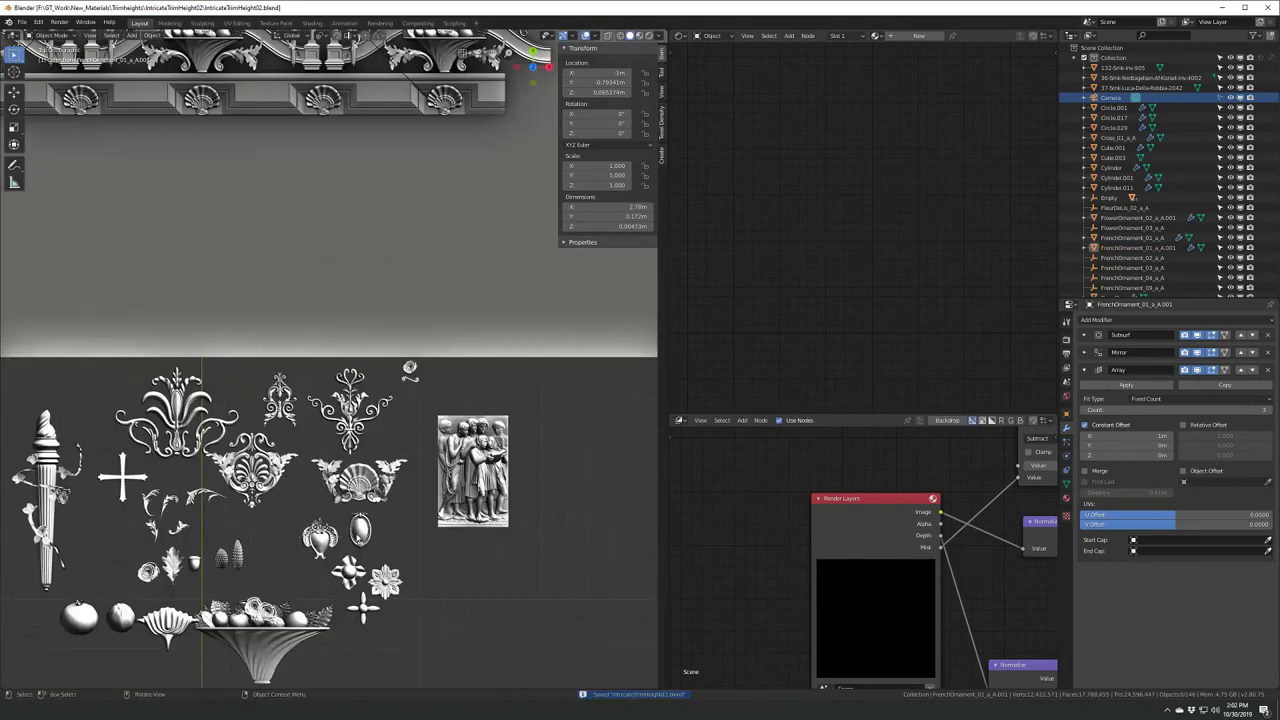
left_click(300, 250)
key("g")
key("Return")
scroll(300, 380, "up", 3)
scroll(300, 380, "up", 2)
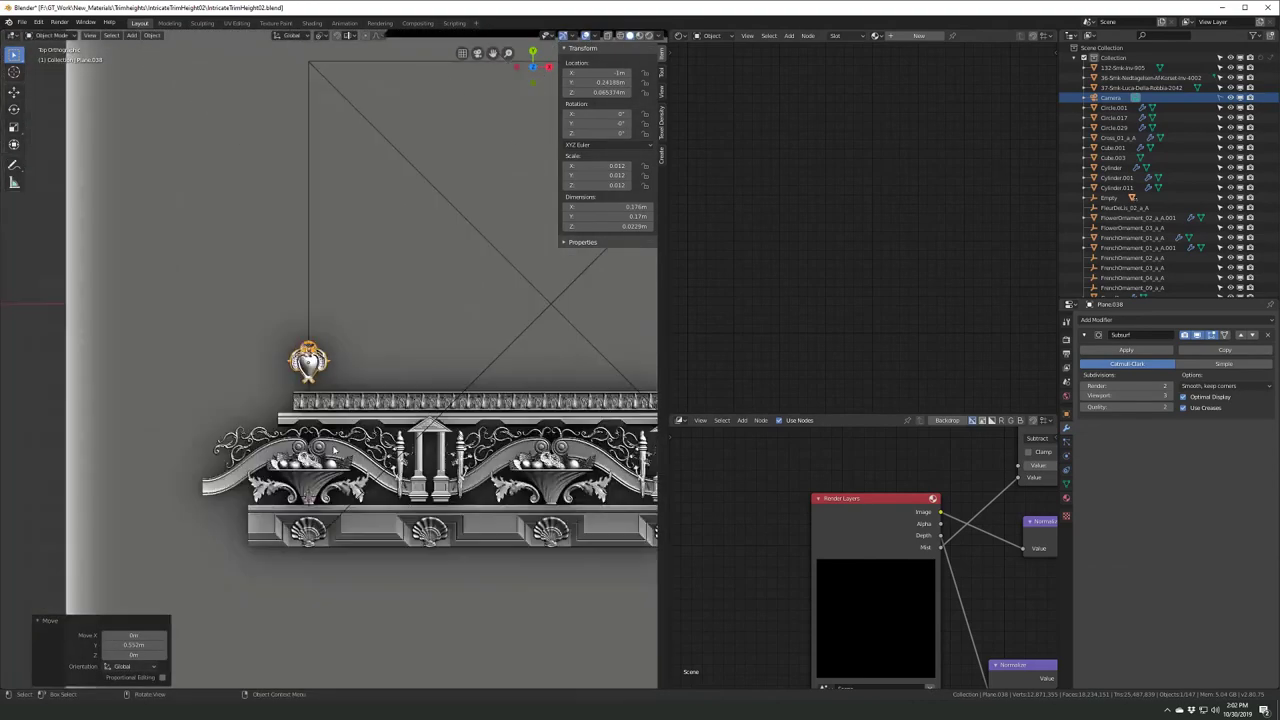
key("g")
key("x")
scroll(329, 360, "up", 2)
- Enlarge the cartouche and drop it lower along the Y axis
key("s")
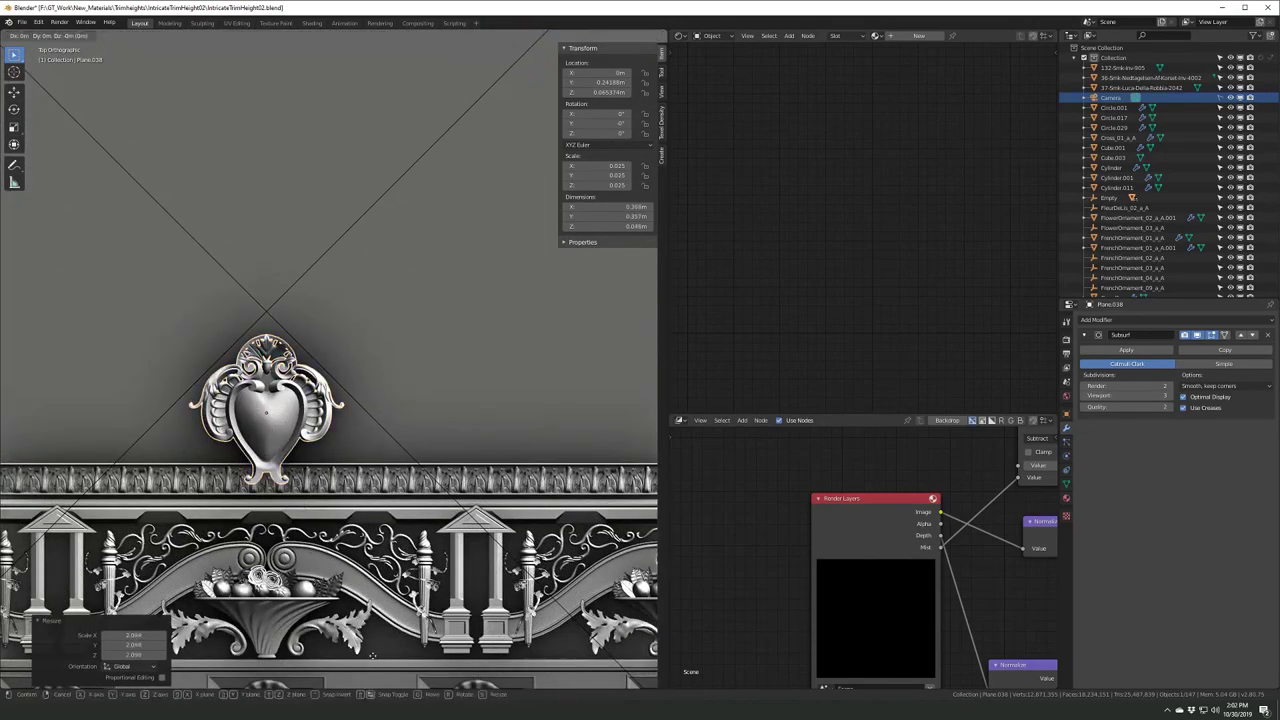
scroll(348, 403, "down", 4)
scroll(348, 403, "up", 3)
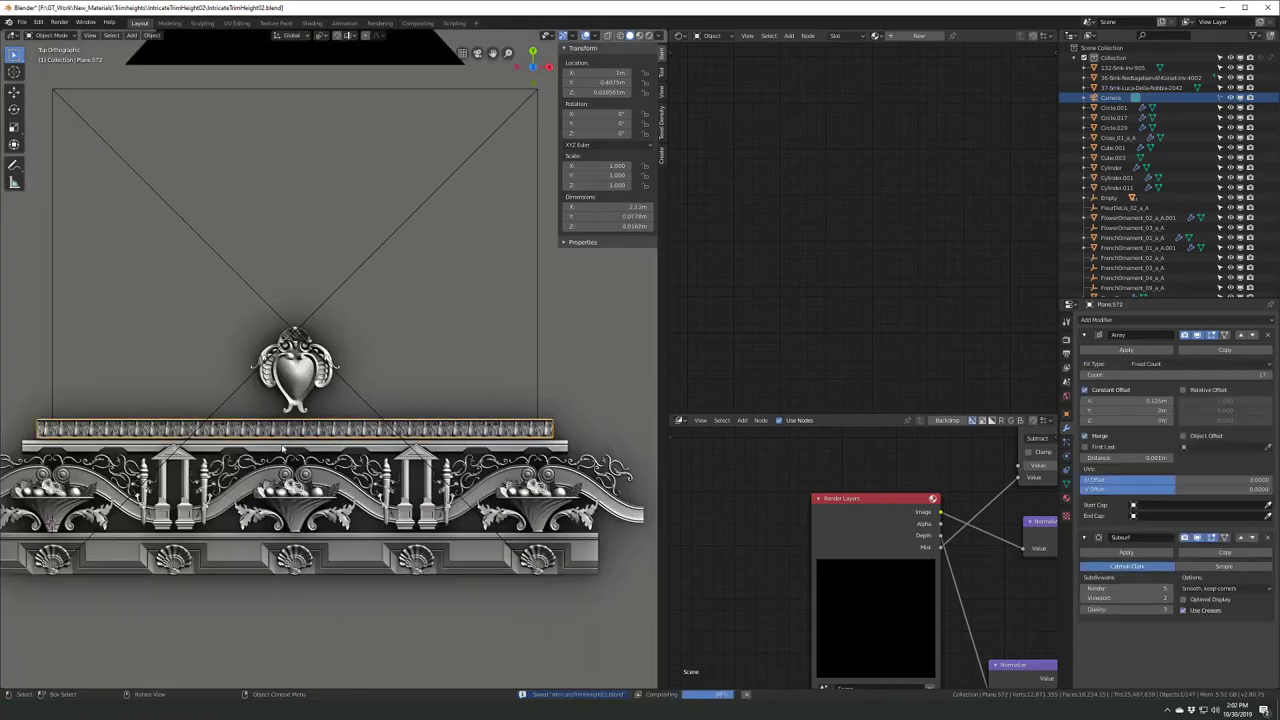
middle_click_drag(505, 403, 348, 403, "shift")
scroll(348, 403, "up", 2)
key("g")
key("y")
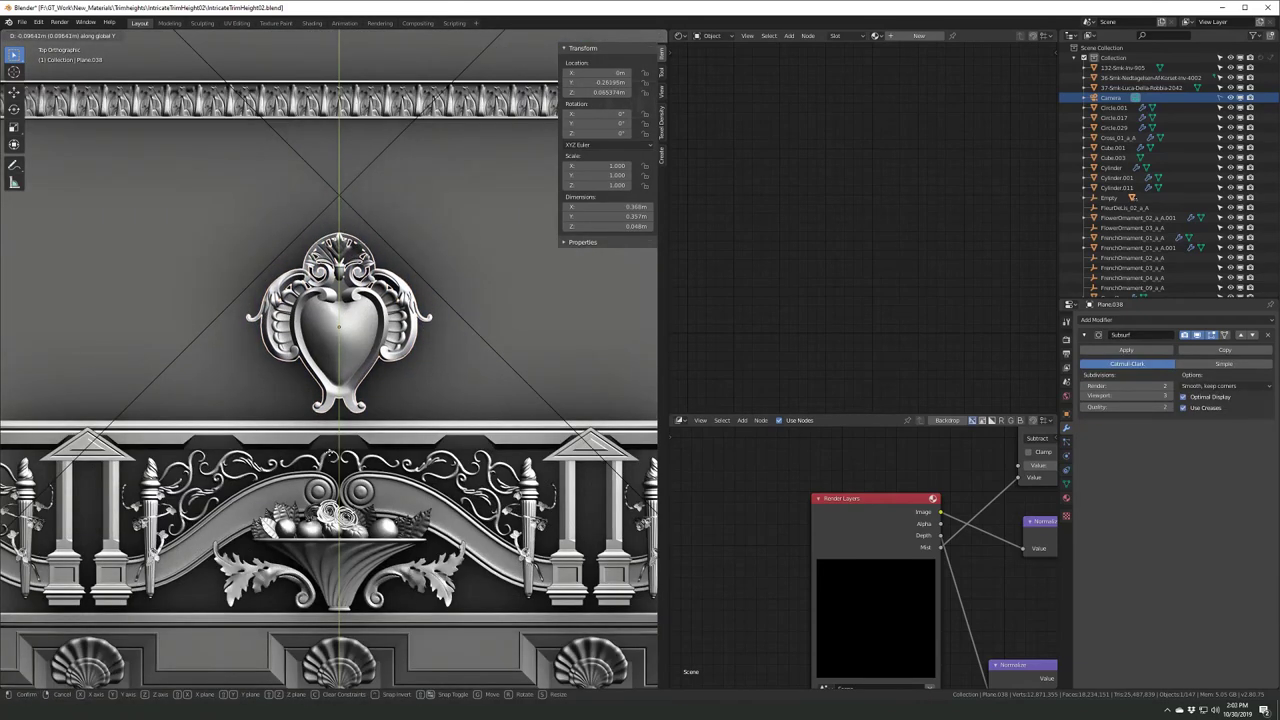
key("Return")
scroll(329, 360, "down", 3)
- Shift the cartouche horizontally and scale it up to 1.136× below the leaf band
key("g")
key("x")
scroll(400, 400, "up", 2)
key("s")
left_click(476, 503)
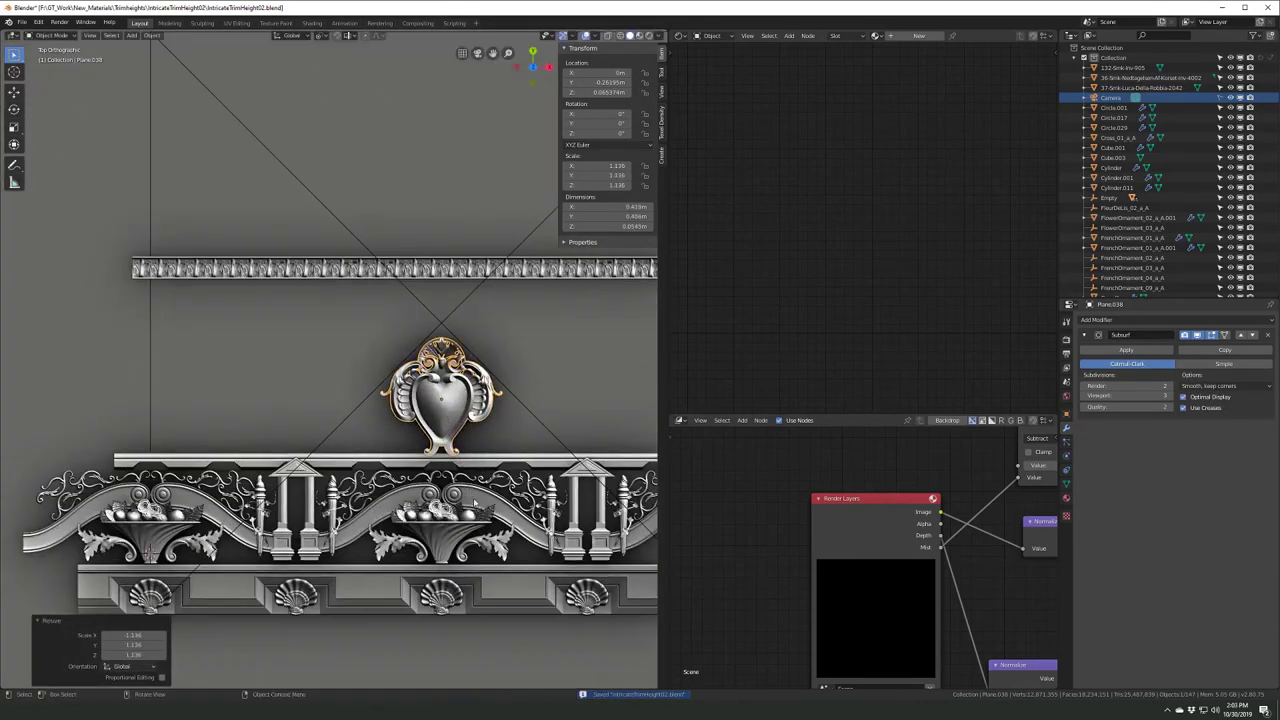
scroll(475, 491, "down", 4)
- Move the top beaded trim strip lower, then reselect the cartouche
left_click(330, 294)
scroll(321, 449, "up", 1)
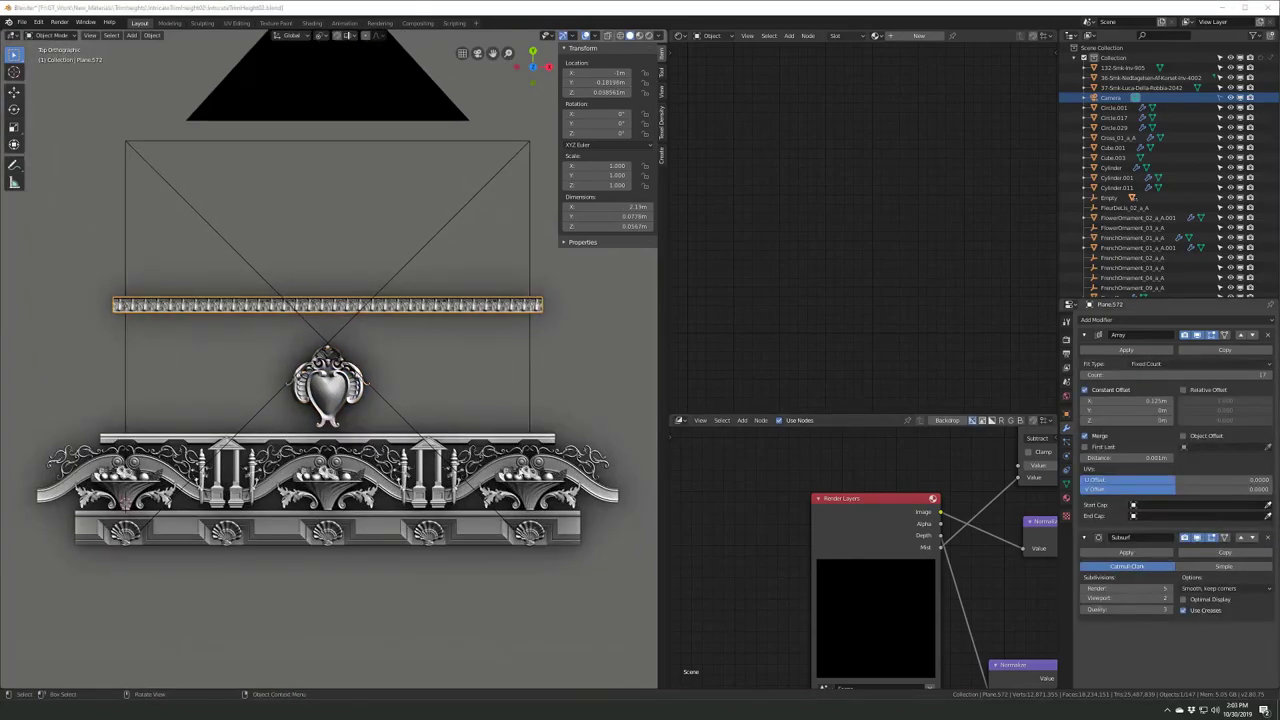
scroll(321, 449, "up", 4)
scroll(321, 449, "up", 2)
middle_click_drag(321, 449, 330, 260, "shift")
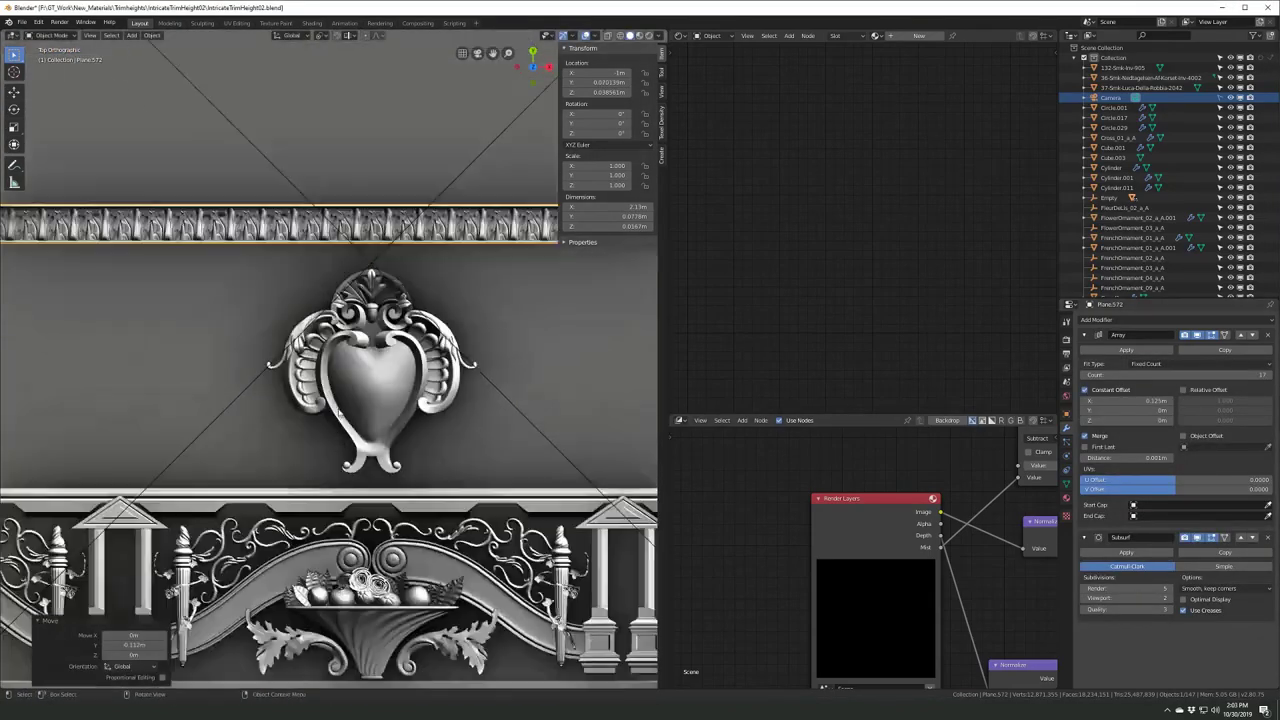
left_click(388, 375)
mouse_move(388, 375)
middle_mouse_down()
mouse_move(471, 429)
mouse_move(420, 470)
middle_mouse_up()
- Duplicate a scroll part of the cartouche into a separate piece, Plane.039, and save
key("Tab")
scroll(373, 513, "up", 3)
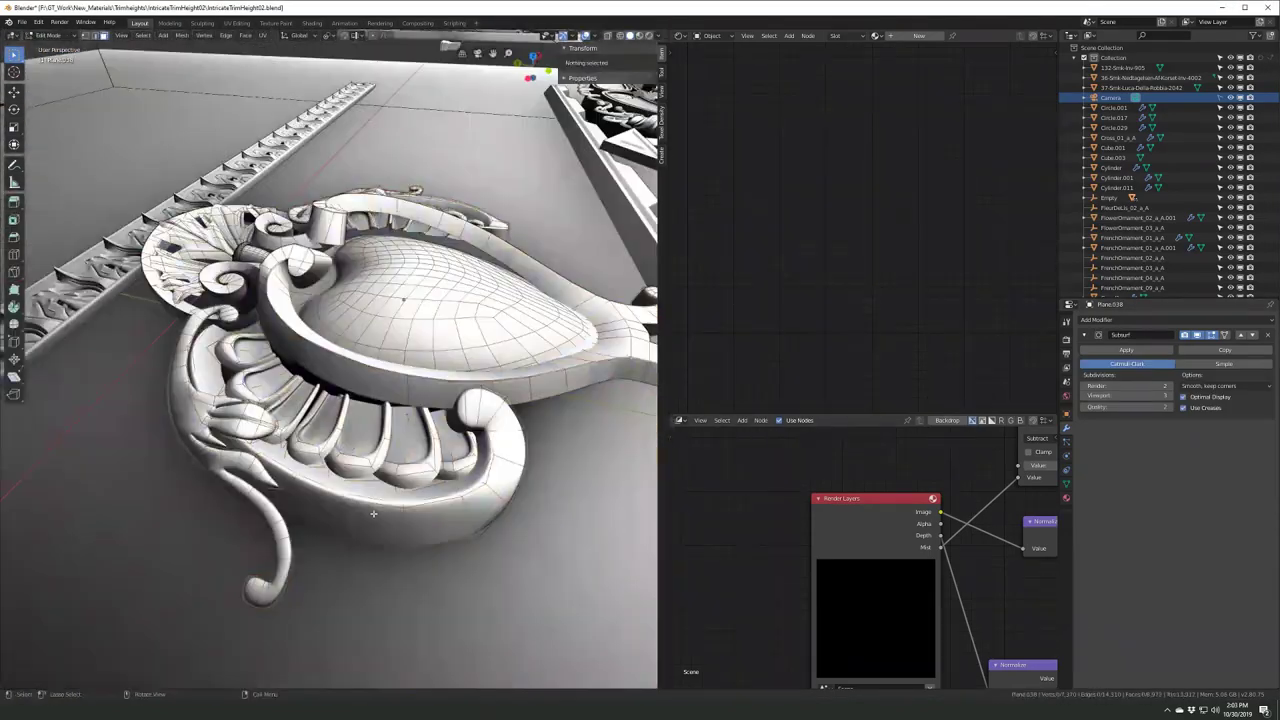
key("KP_7")
scroll(352, 377, "down", 3)
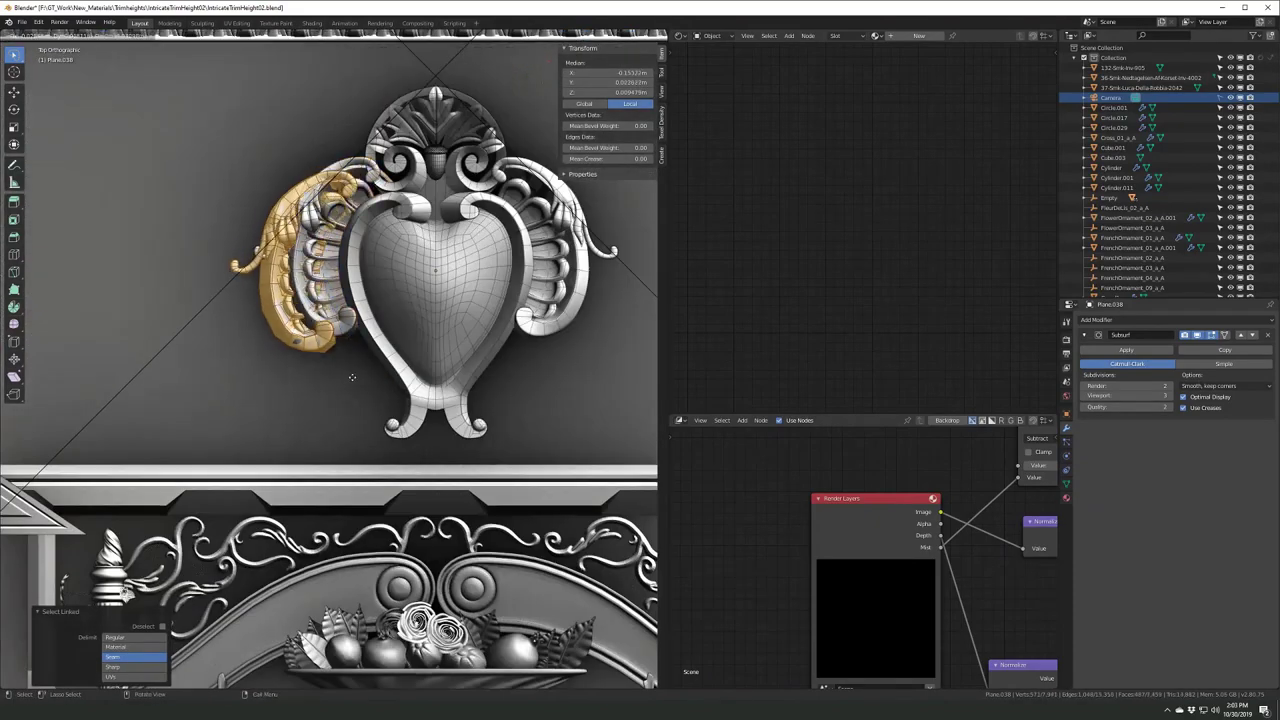
key("Escape")
key("ctrl+s")
scroll(285, 383, "down", 3)
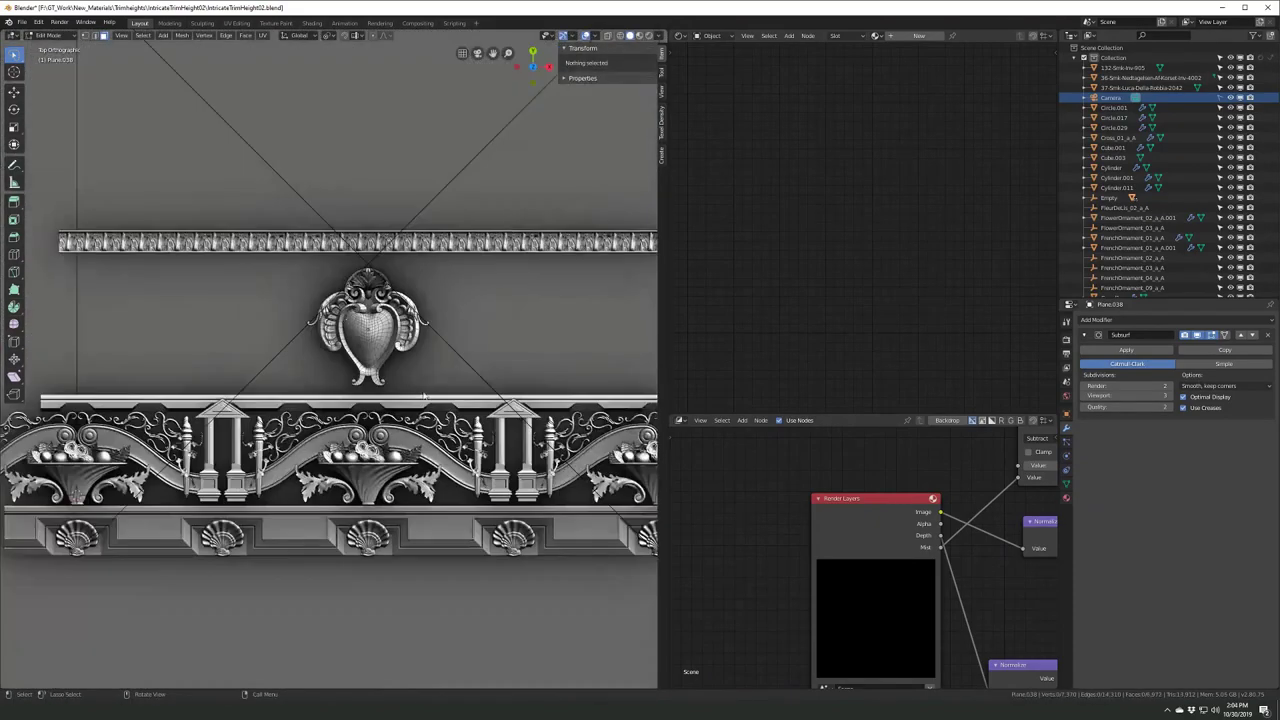
scroll(285, 383, "up", 4)
scroll(285, 383, "up", 2)
scroll(285, 383, "down", 6)
key("Tab")
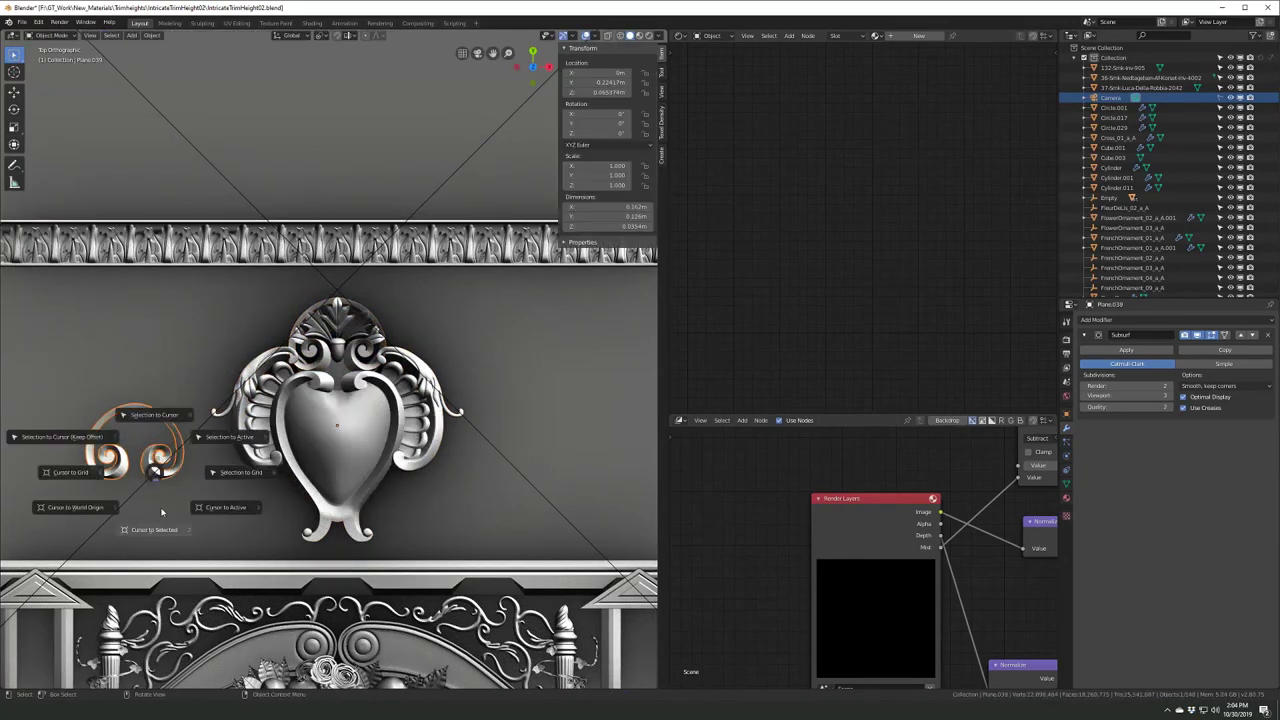
- Snap the scroll piece onto the trim's top edge with Selection to Cursor and shrink it slightly
scroll(397, 475, "down", 5)
key("shift+s")
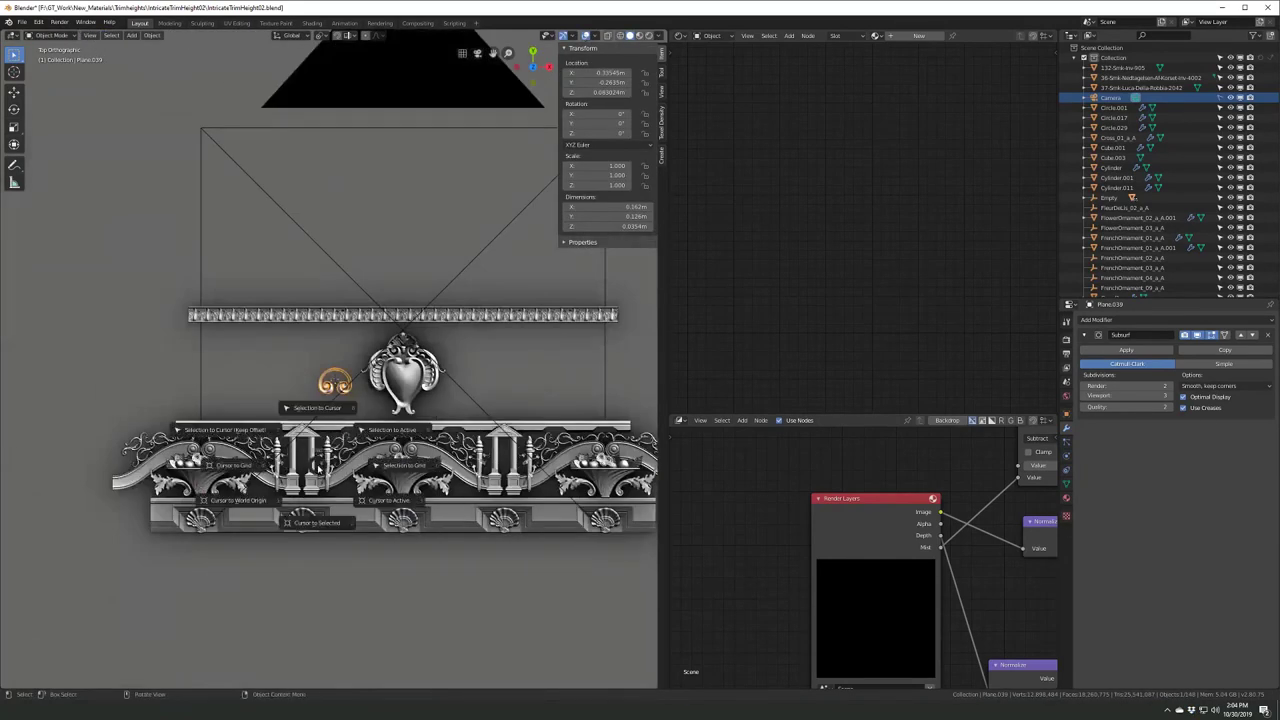
left_click_drag(346, 391, 348, 391)
scroll(348, 391, "up", 5)
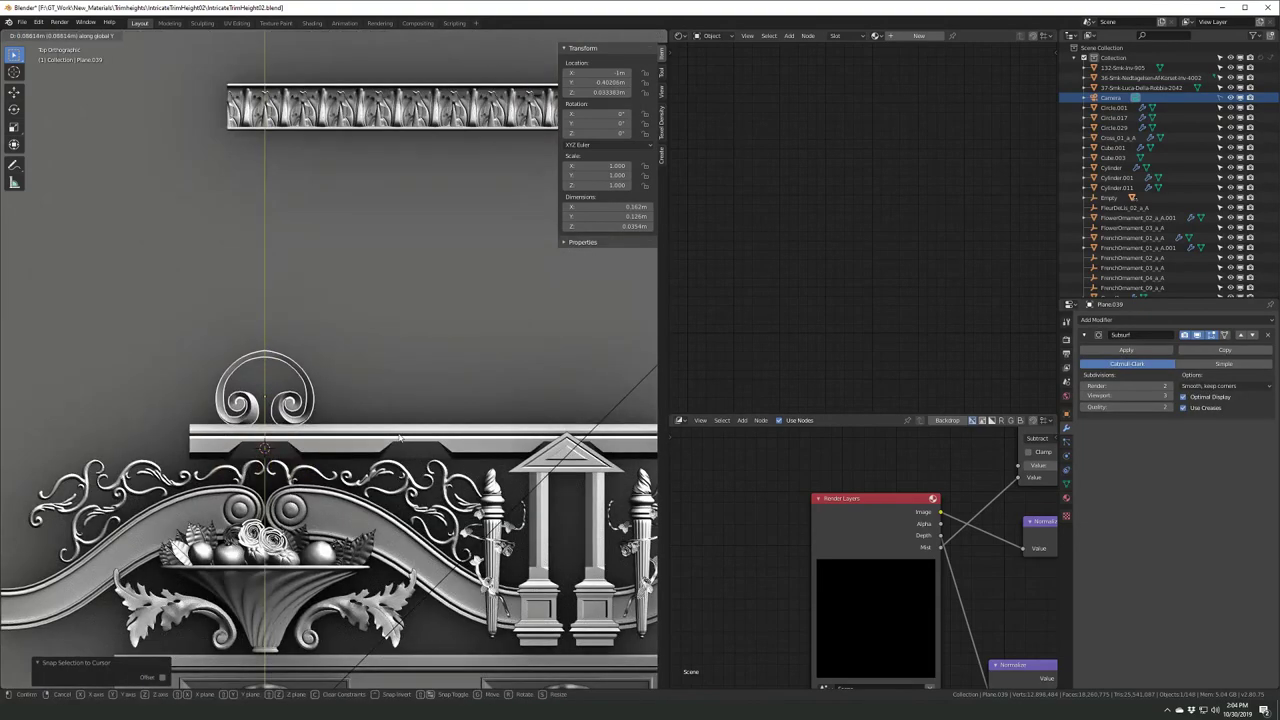
scroll(348, 391, "up", 4)
middle_click_drag(360, 430, 420, 565)
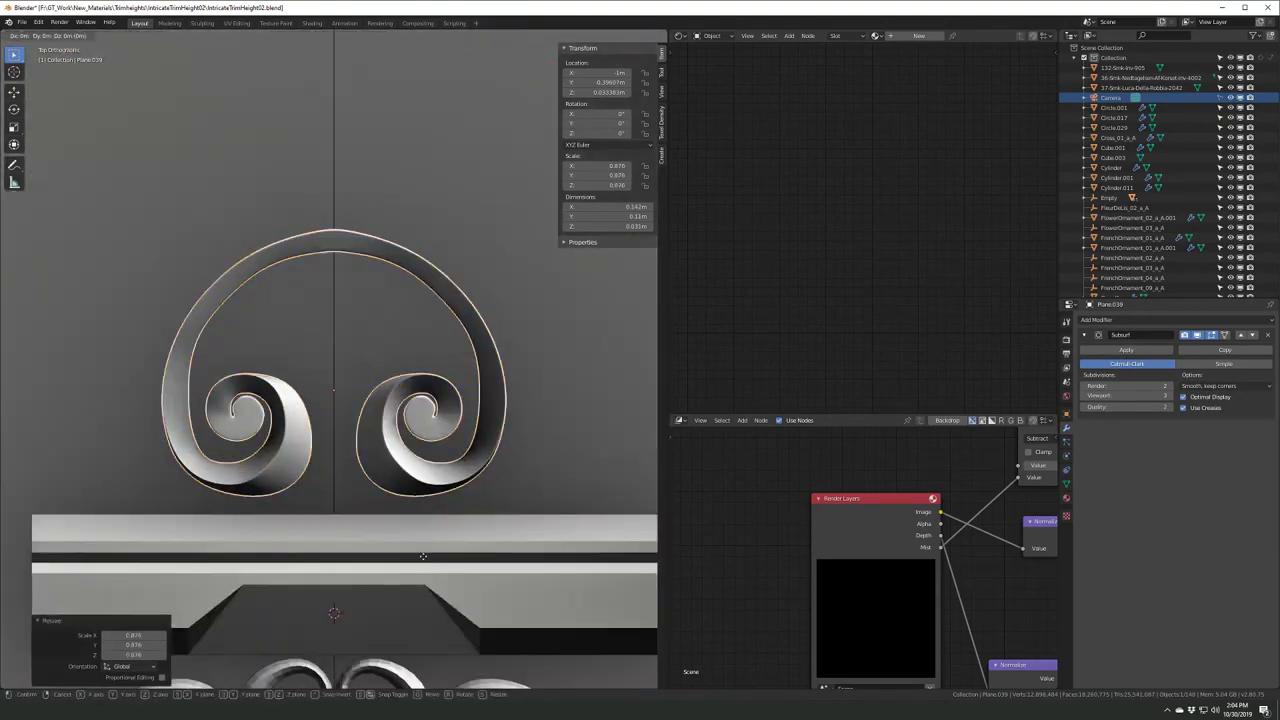
key("ctrl+s")
scroll(420, 565, "down", 5)
- Add an Array modifier to repeat the scroll, then move the row along Y
left_click(1130, 319)
left_click(1000, 345)
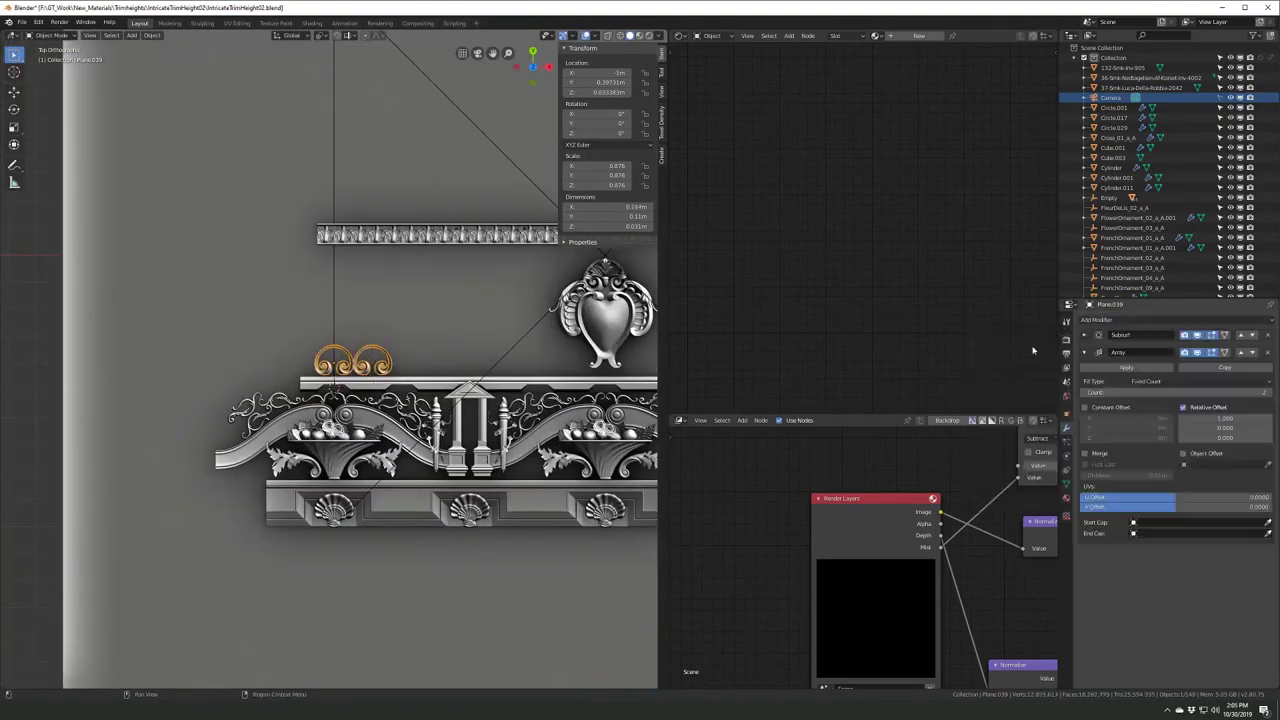
scroll(330, 380, "up", 4)
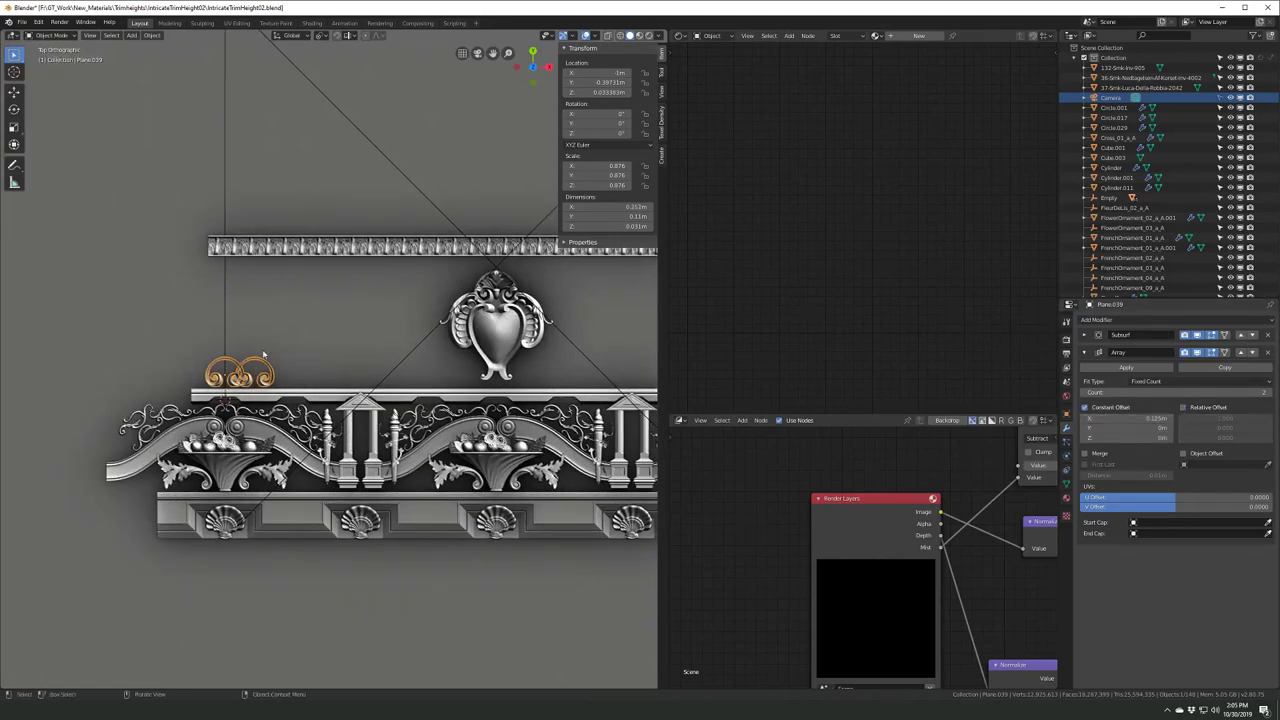
scroll(264, 355, "up", 4)
scroll(300, 380, "down", 1)
key("g")
key("y")
scroll(406, 433, "up", 4)
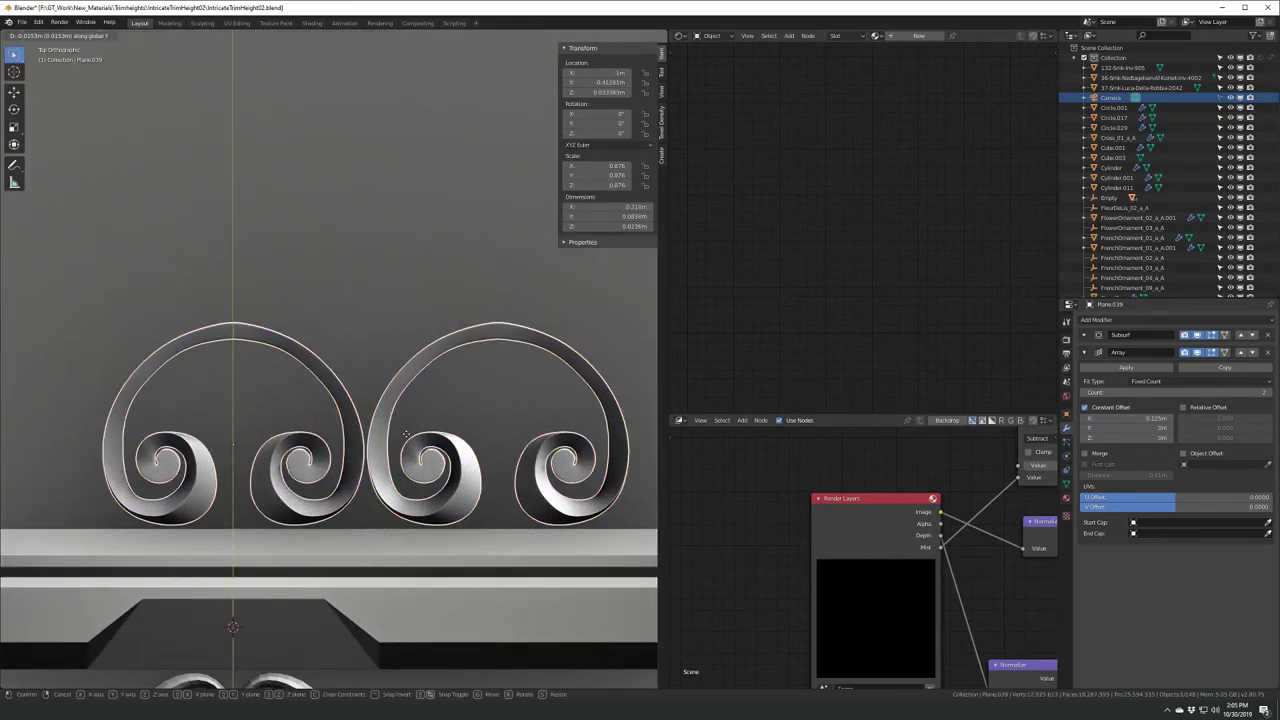
left_click(406, 433)
scroll(406, 433, "down", 8)
scroll(478, 378, "down", 2)
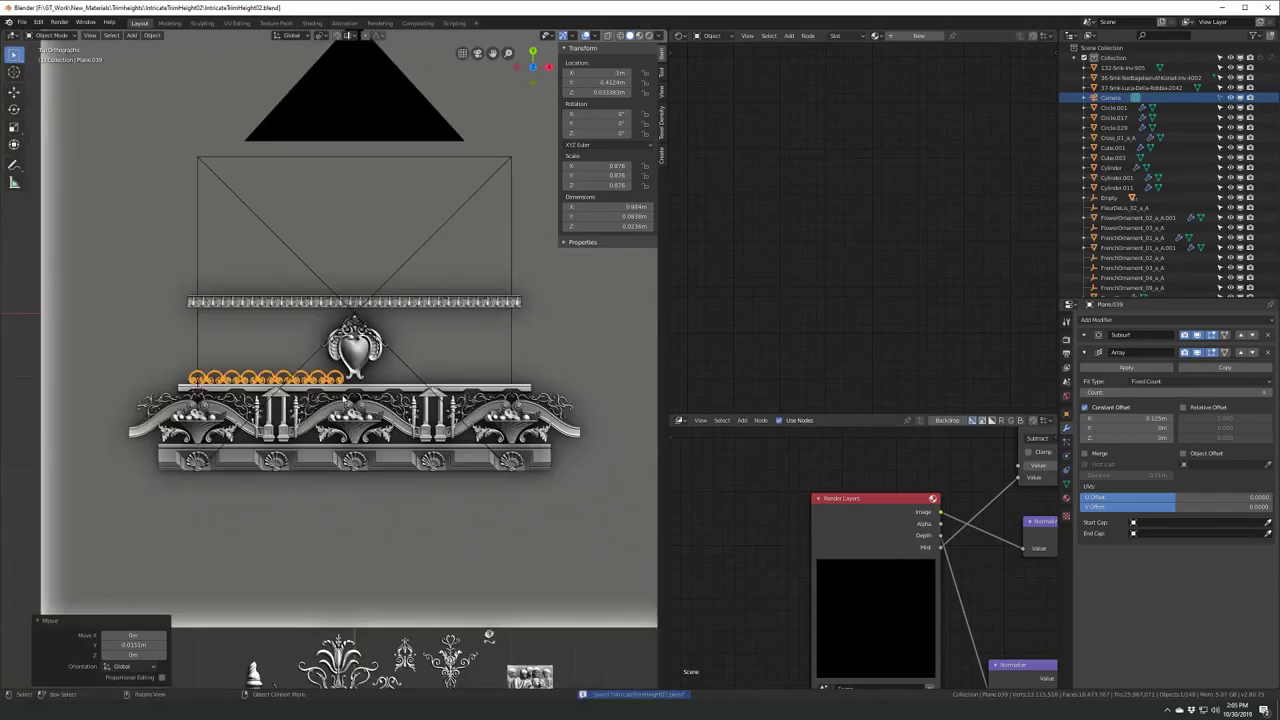
- Apply the scroll row's scale with Ctrl+A, inspect it from a low angle, and save
key("ctrl+a")
scroll(478, 378, "up", 2)
scroll(520, 400, "up", 2)
scroll(538, 416, "up", 1)
scroll(538, 416, "up", 2)
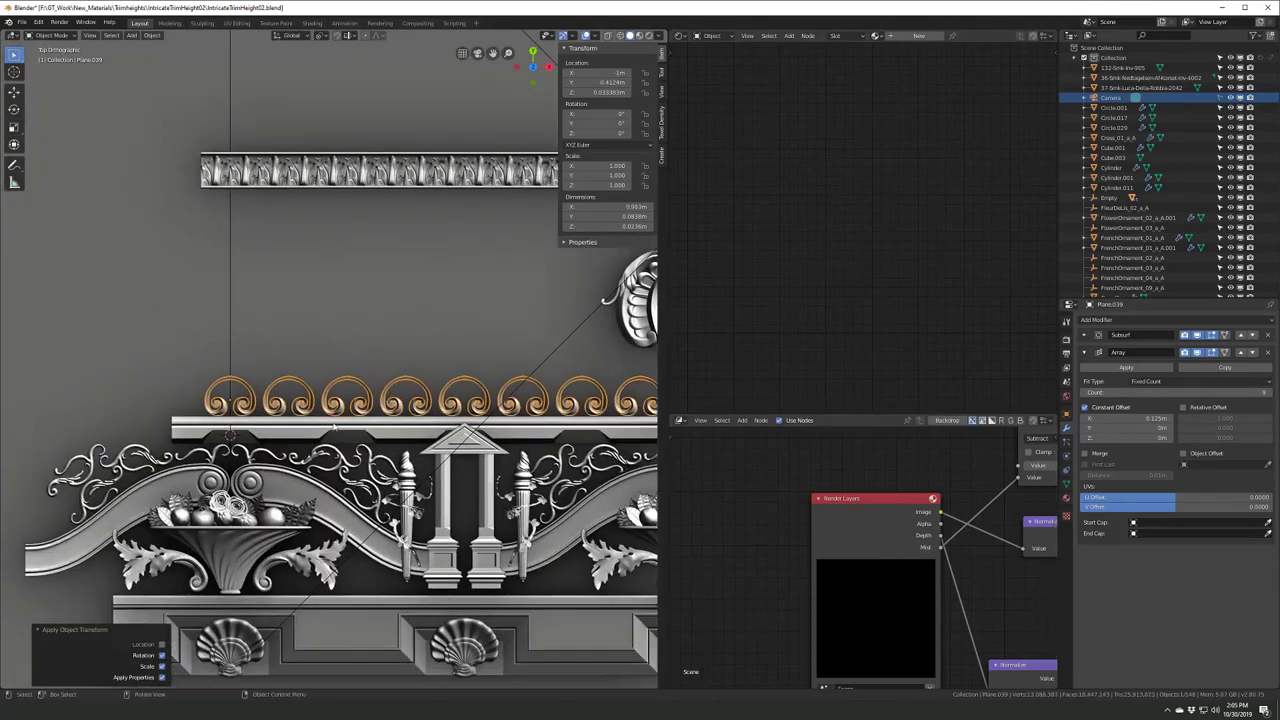
scroll(538, 416, "up", 2)
middle_click_drag(538, 416, 404, 410)
key("KP_7")
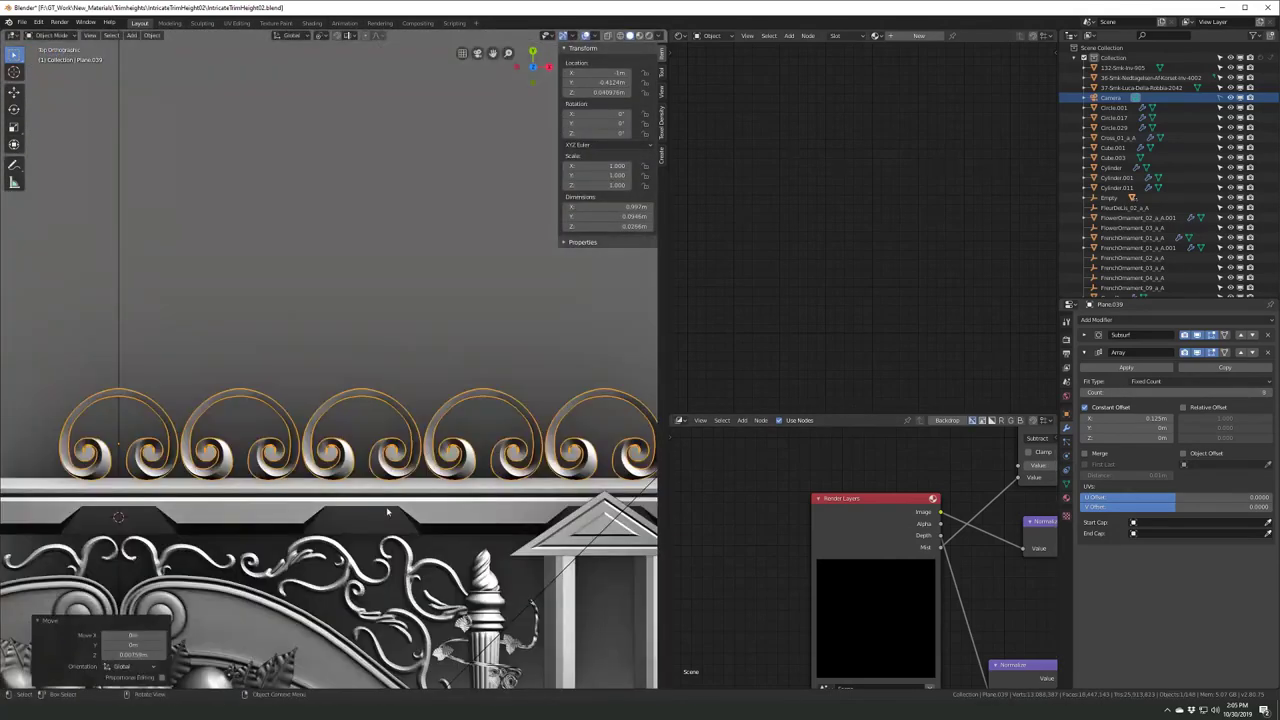
scroll(340, 423, "down", 3)
scroll(340, 423, "up", 1)
key("ctrl+s")
scroll(340, 423, "down", 3)
- Add a Plain Axes empty named WCenter at the world origin
middle_click_drag(340, 423, 470, 300)
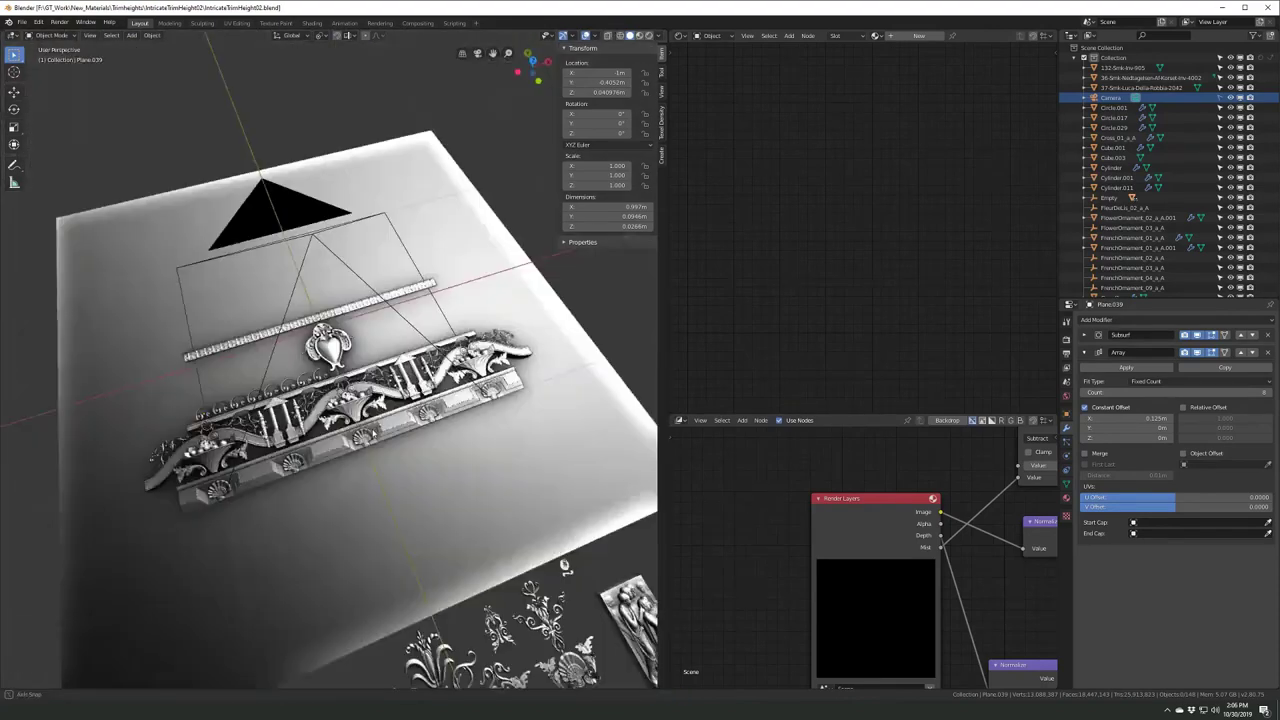
left_click(477, 262)
left_click(371, 457)
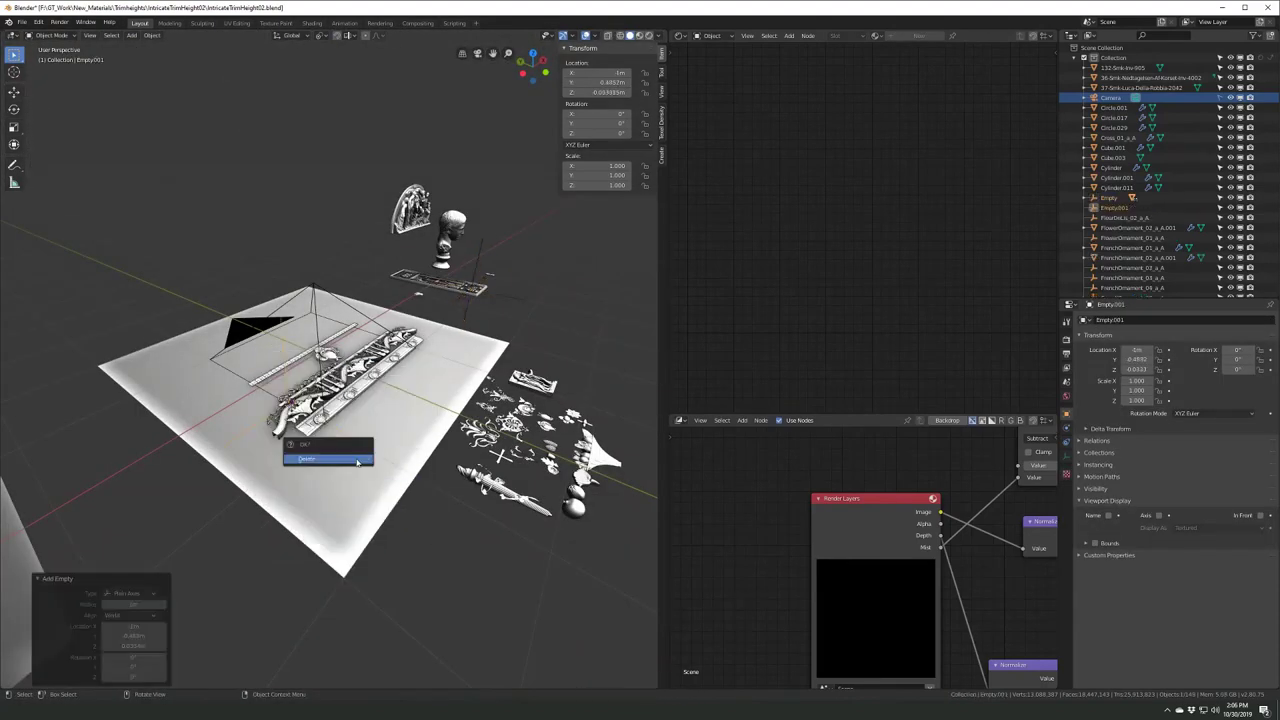
key("shift+s")
left_click(257, 471)
key("KP_Decimal")
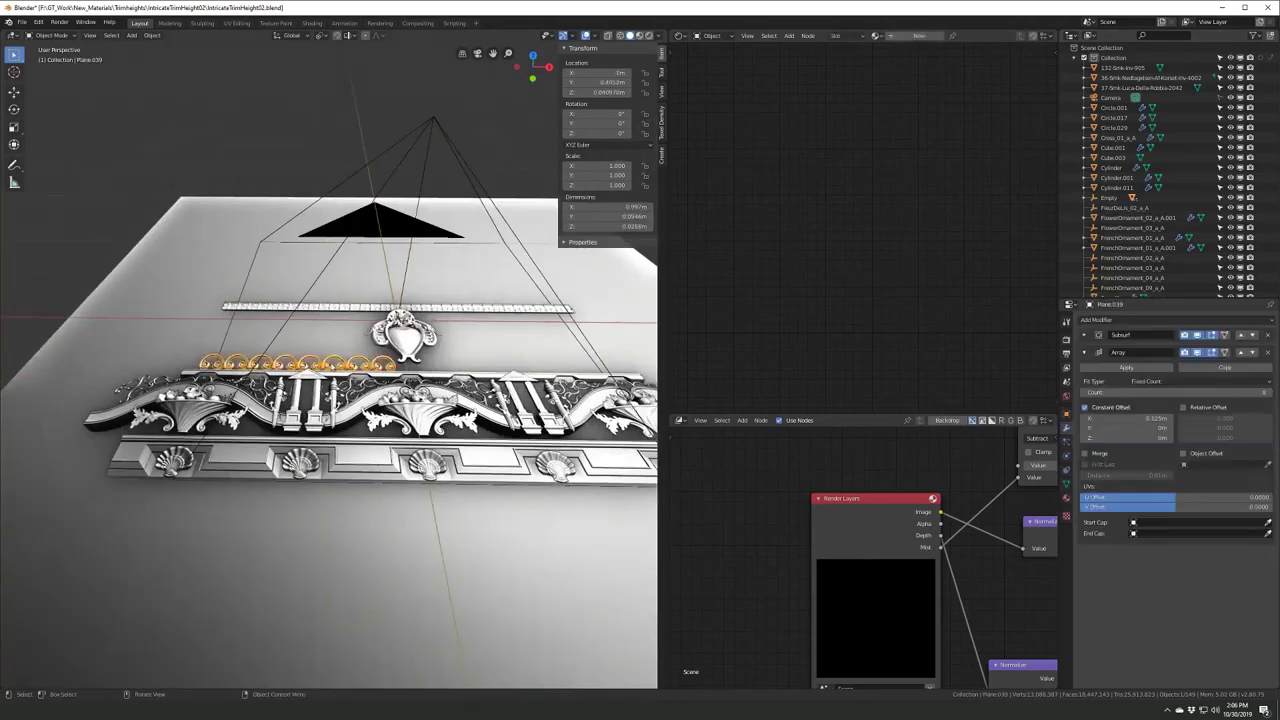
- Give the scroll row a Mirror modifier with WCenter as the Mirror Object
left_click(1100, 319)
left_click(1063, 423)
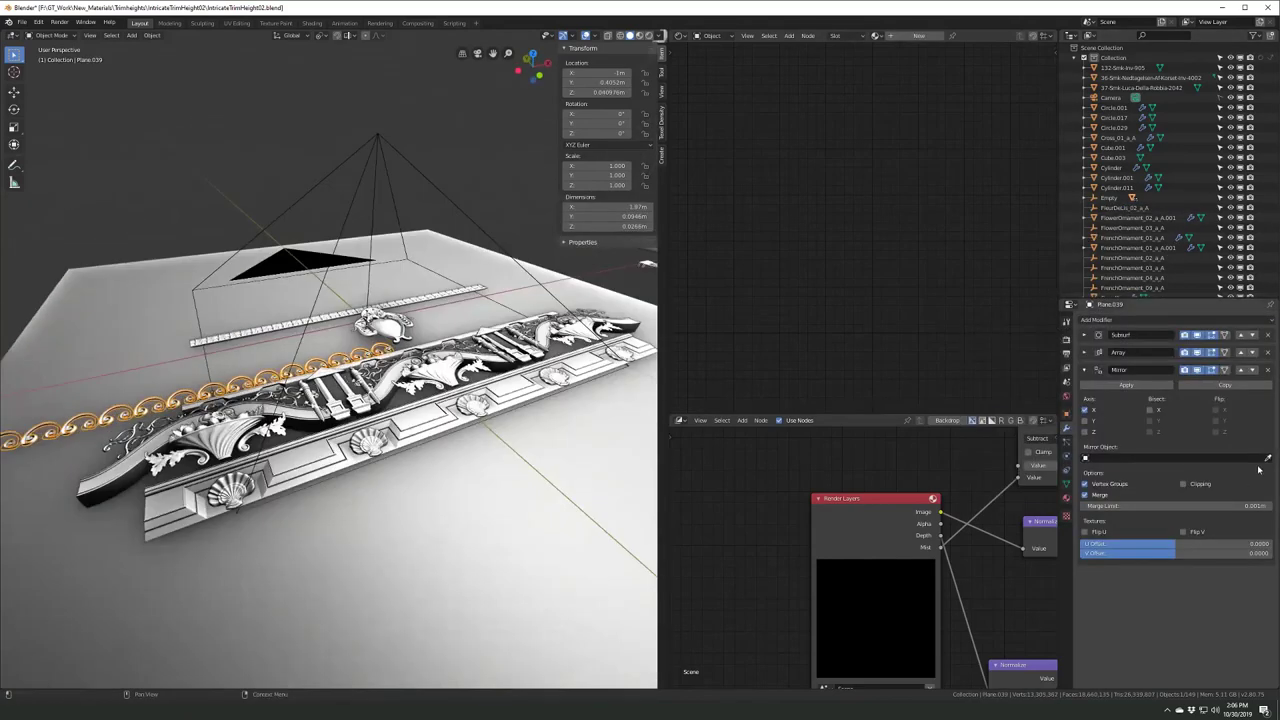
left_click(372, 275)
- Switch to the camera view, save the file, and render the height map image
key("KP_7")
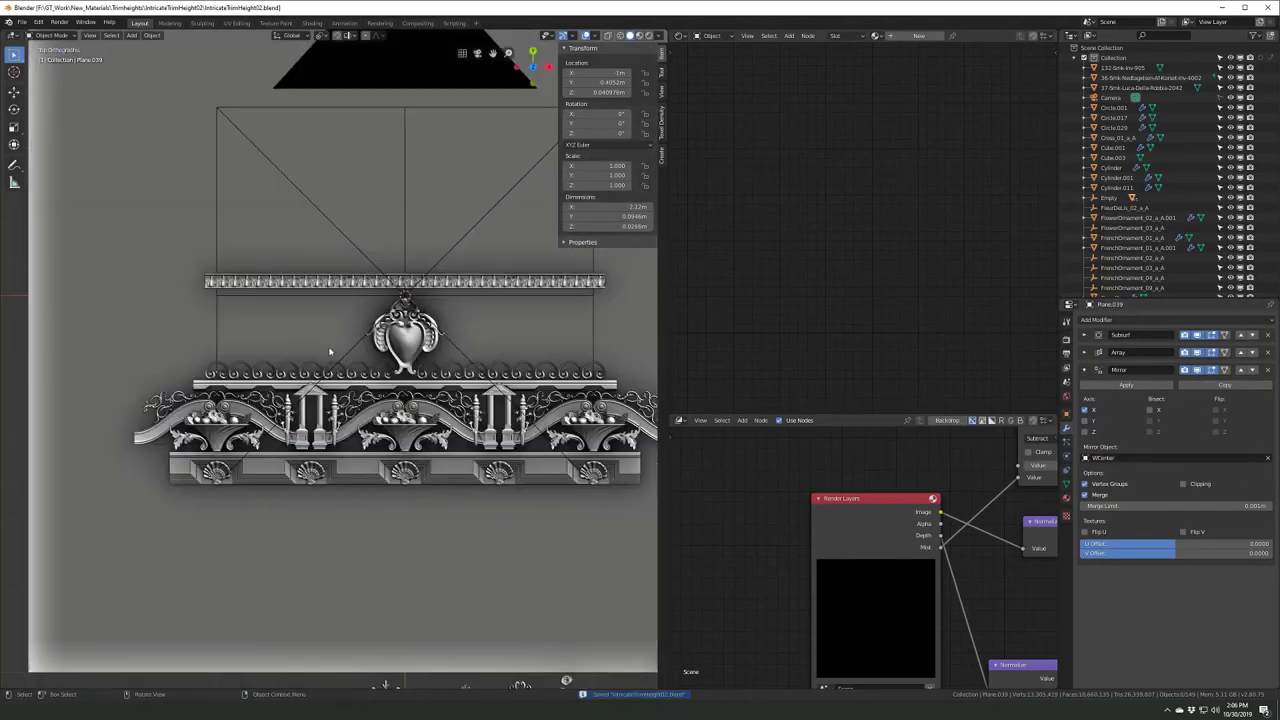
key("KP_0")
key("ctrl+s")
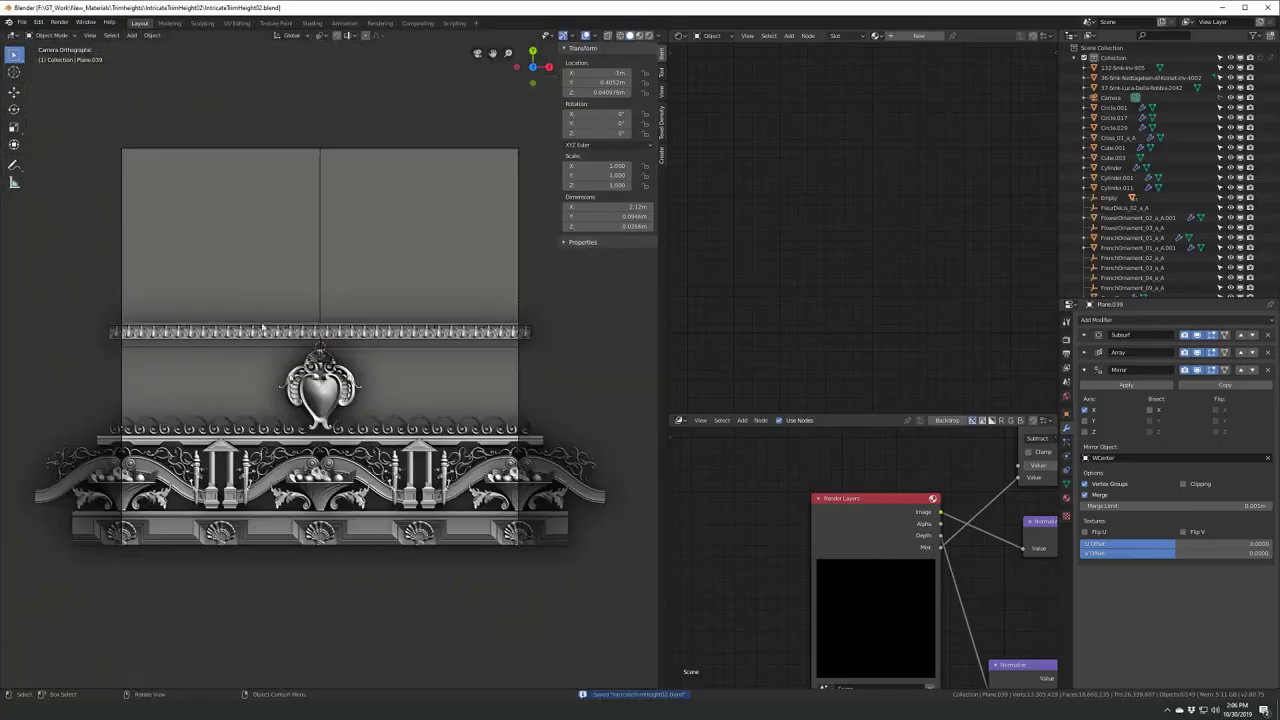
left_click(73, 35)
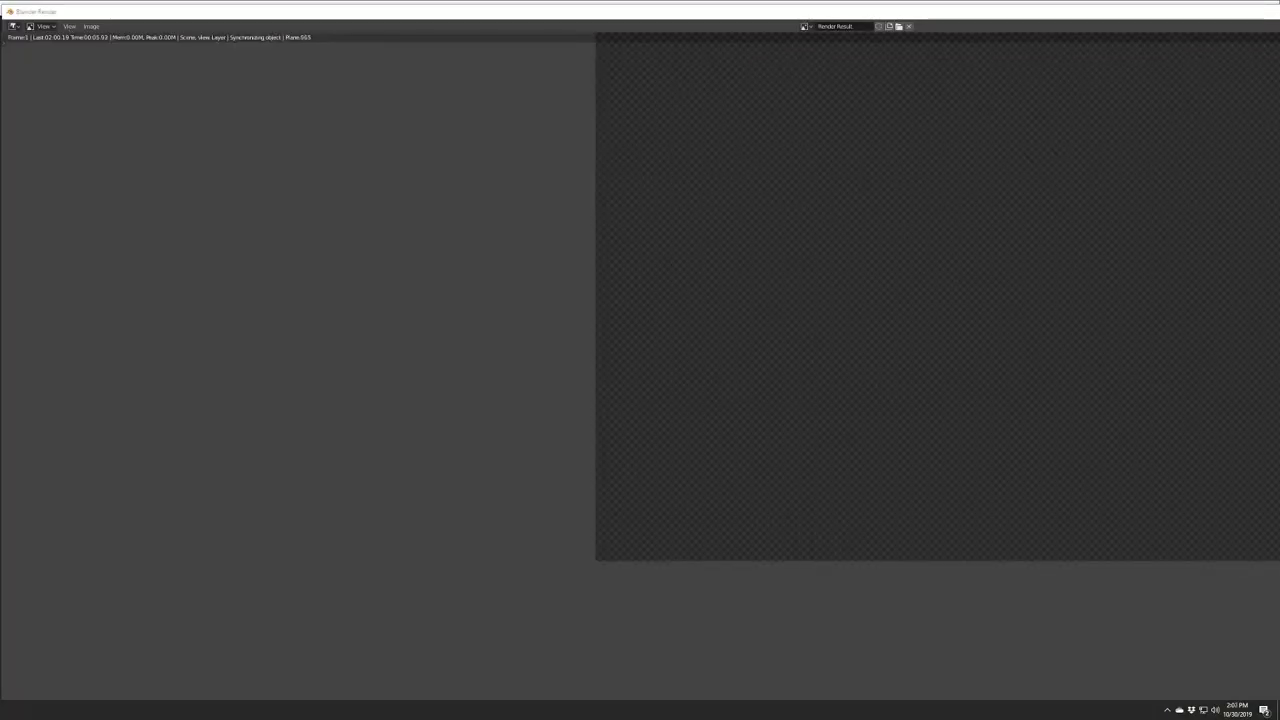
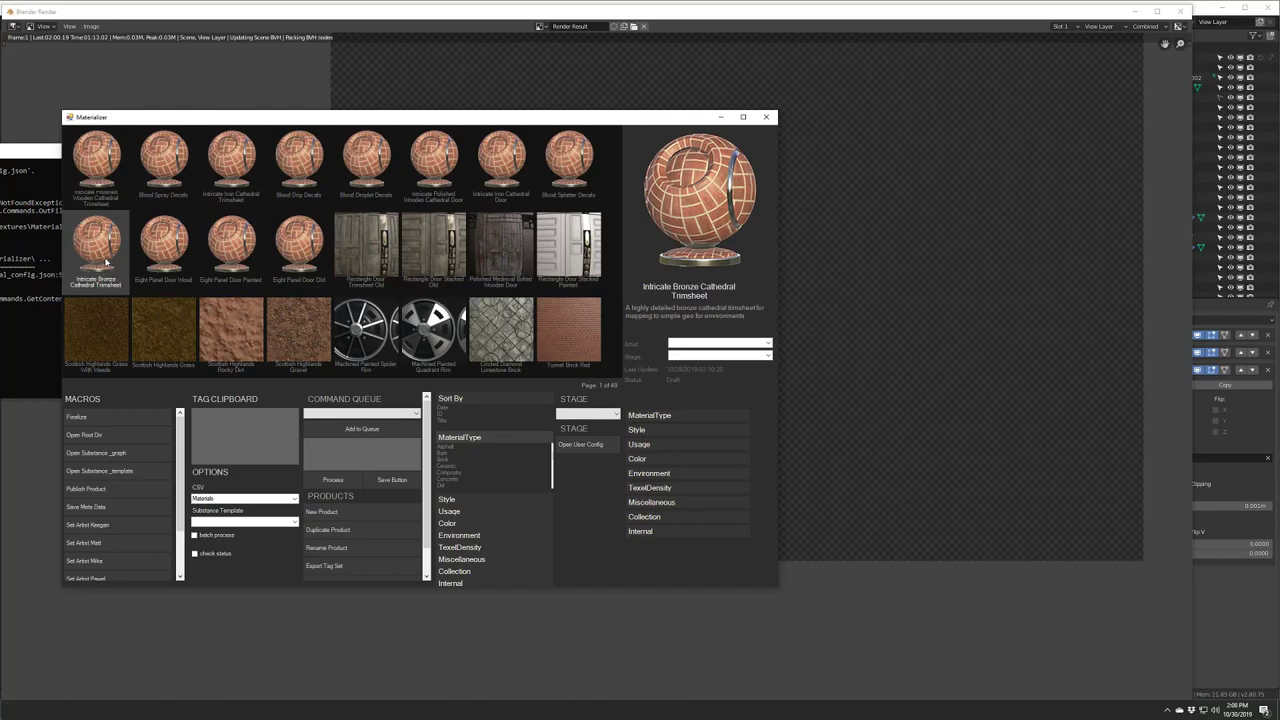
- Duplicate the bronze cathedral trimsheet as Ornate Bronze Cathedral Trimsheet and open its product folder
left_click(323, 531)
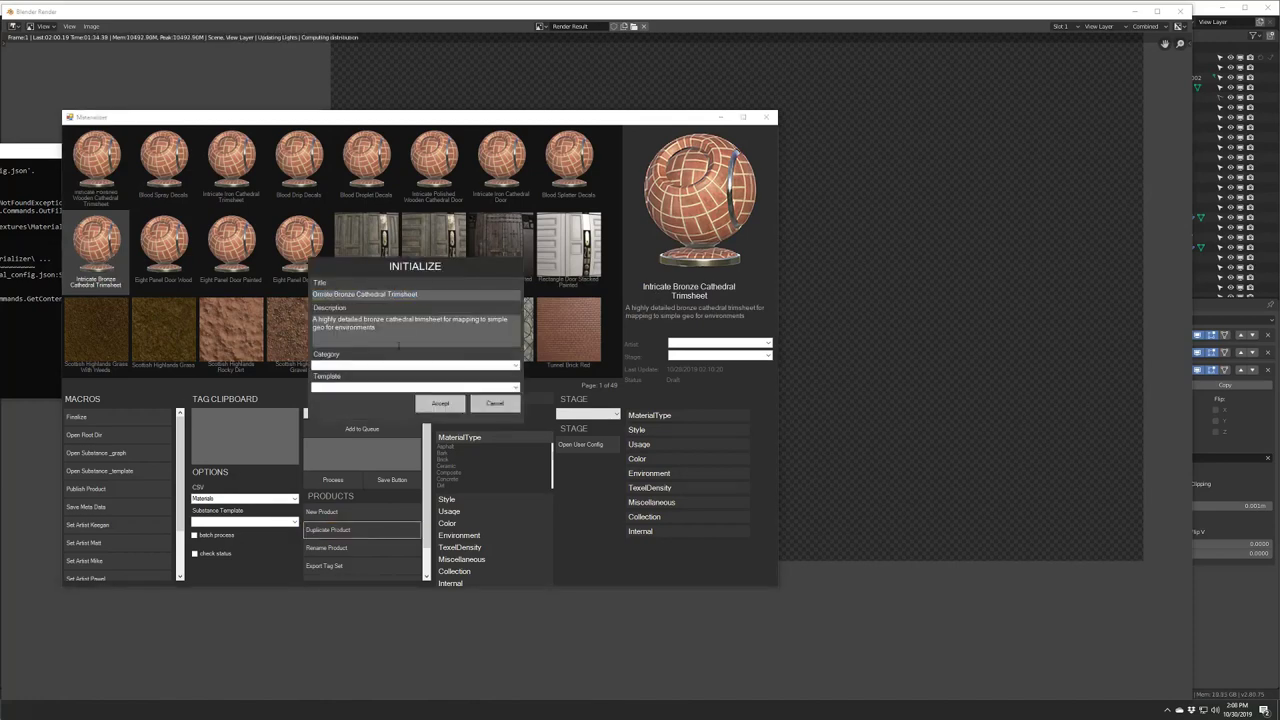
left_click(440, 403)
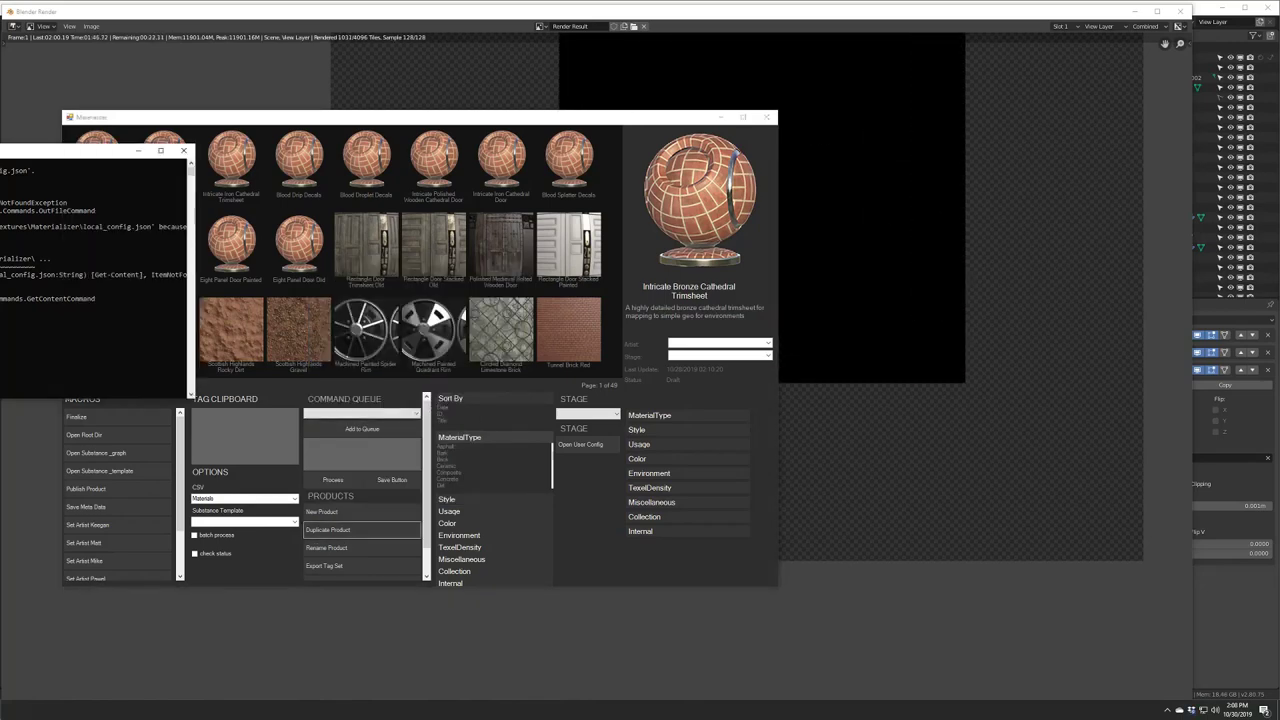
left_click(111, 437)
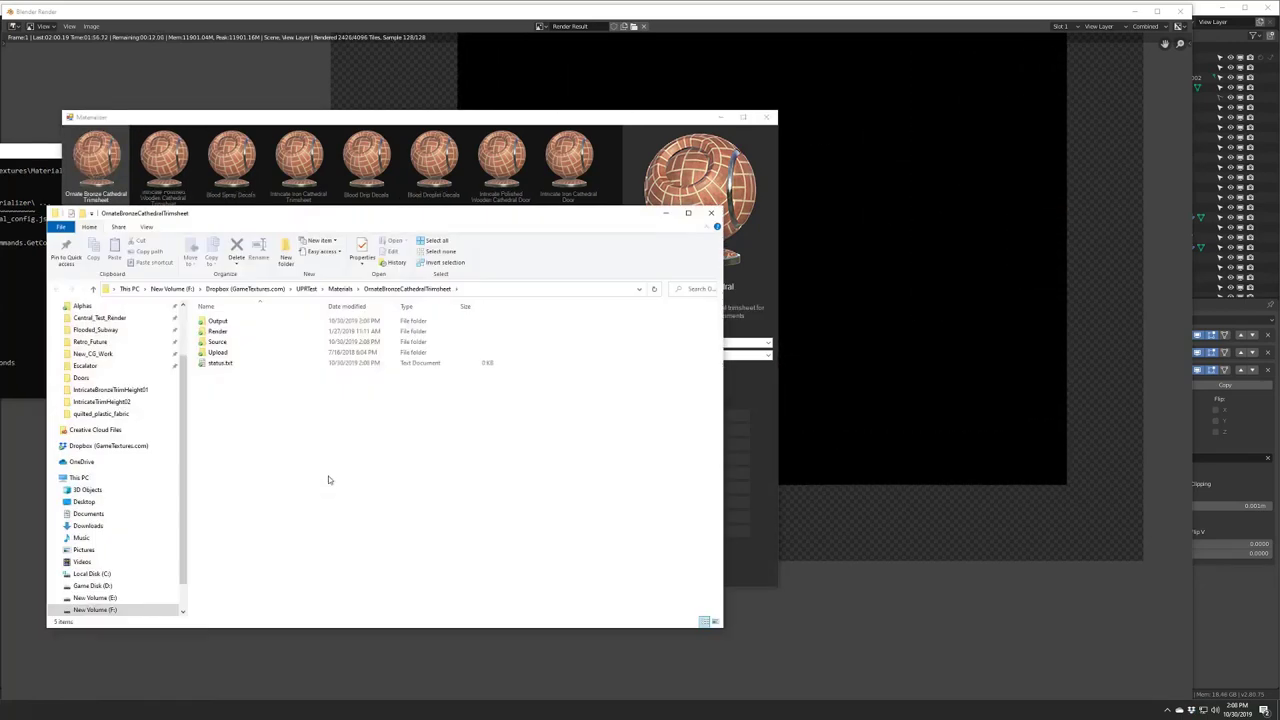
- Delete IntricateBronzeTrimHeight01.png and open the product's .sbs file in Substance Designer
right_click(233, 333)
left_click(150, 646)
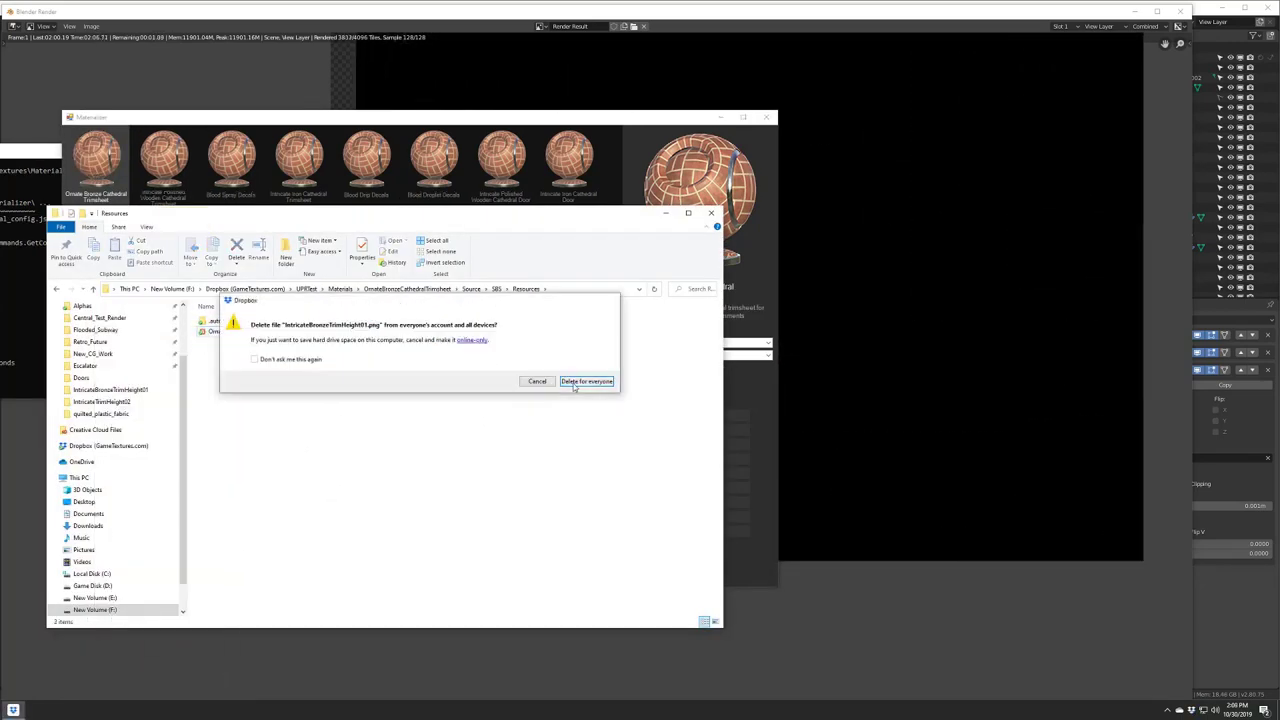
double_click(255, 333)
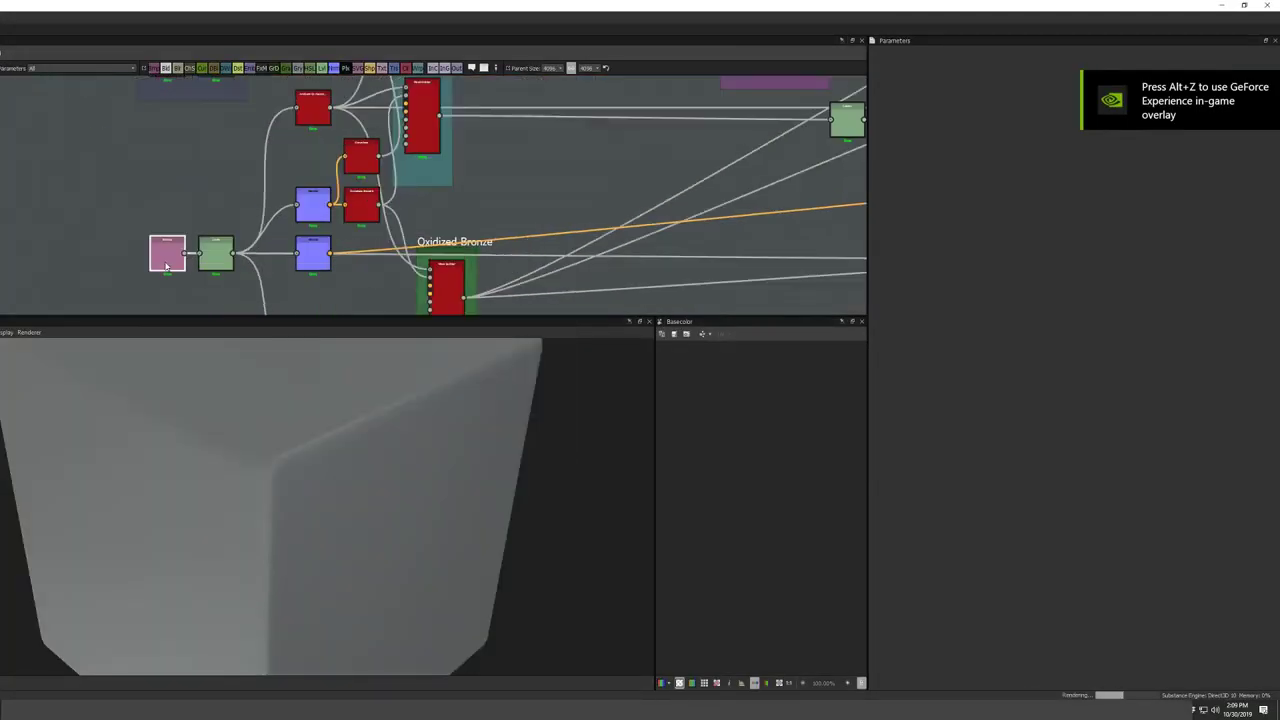
- Delete the old node and shrink Substance Designer to a floating window
key("Delete")
left_click(549, 67)
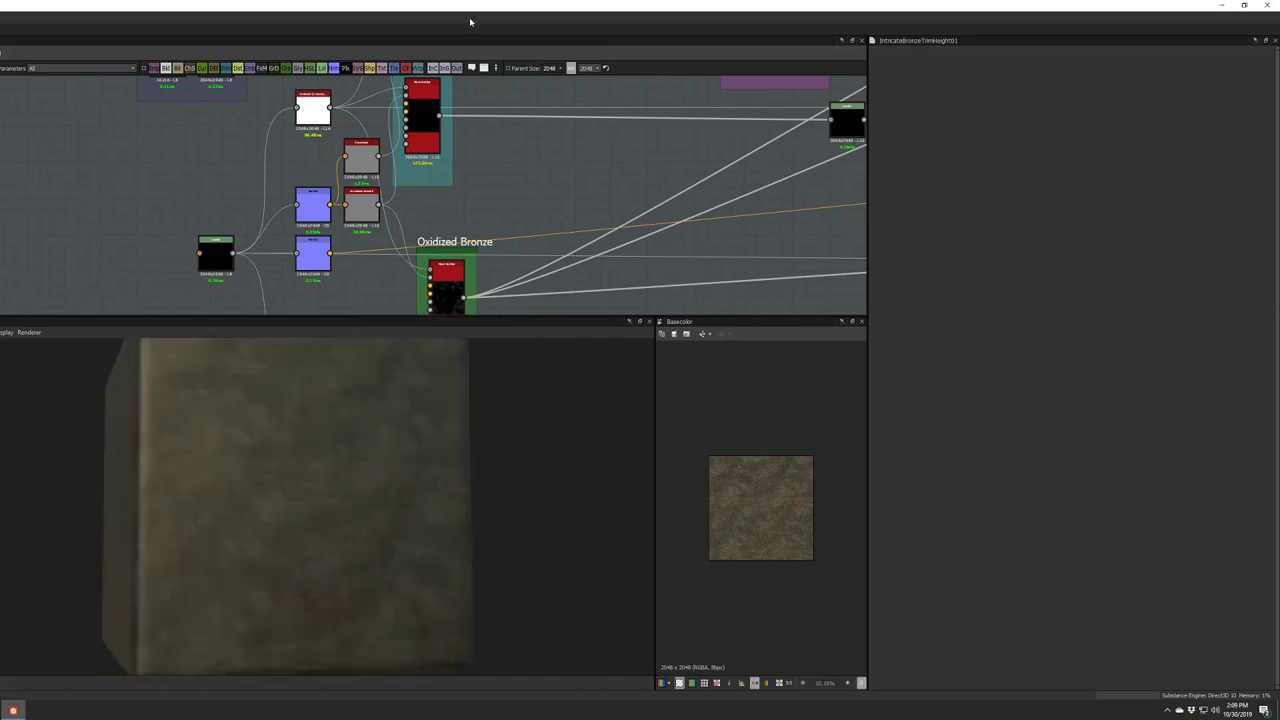
left_click_drag(469, 20, 660, 10)
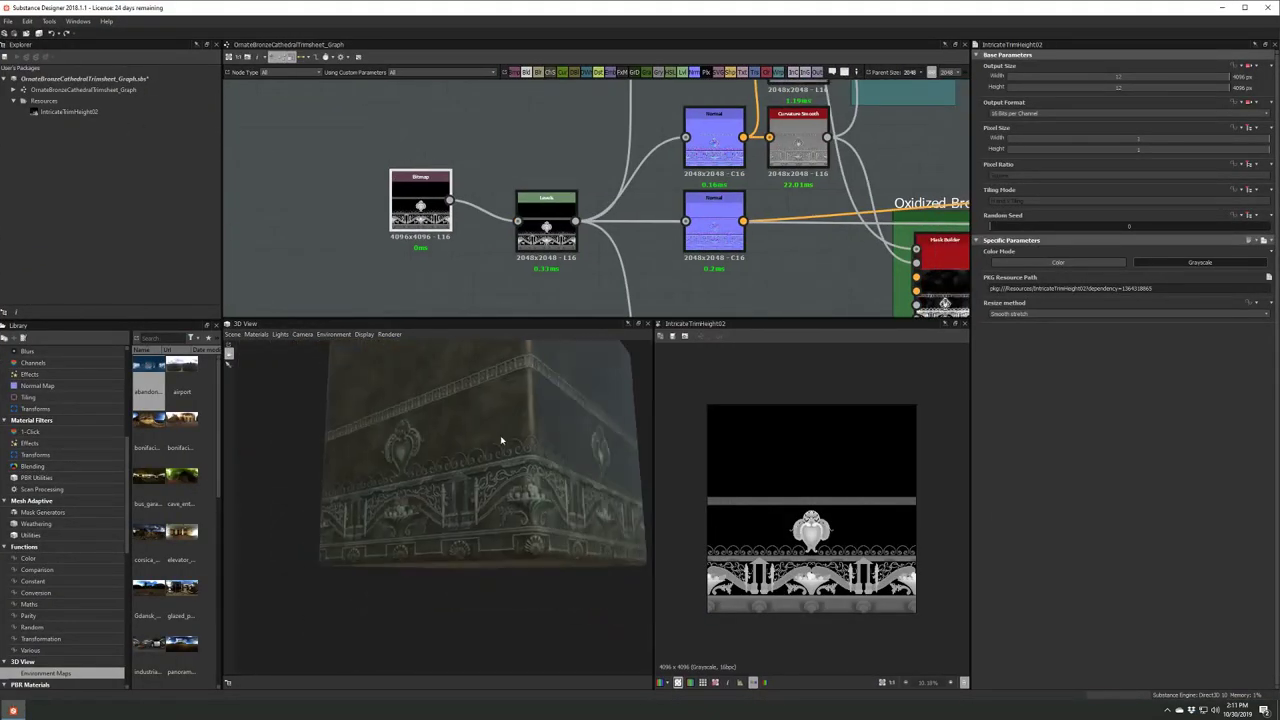
- Connect the IntricateTrimHeight02 Bitmap node beside Levels, check the 3D preview, then return to Blender
left_click_drag(418, 226, 469, 246)
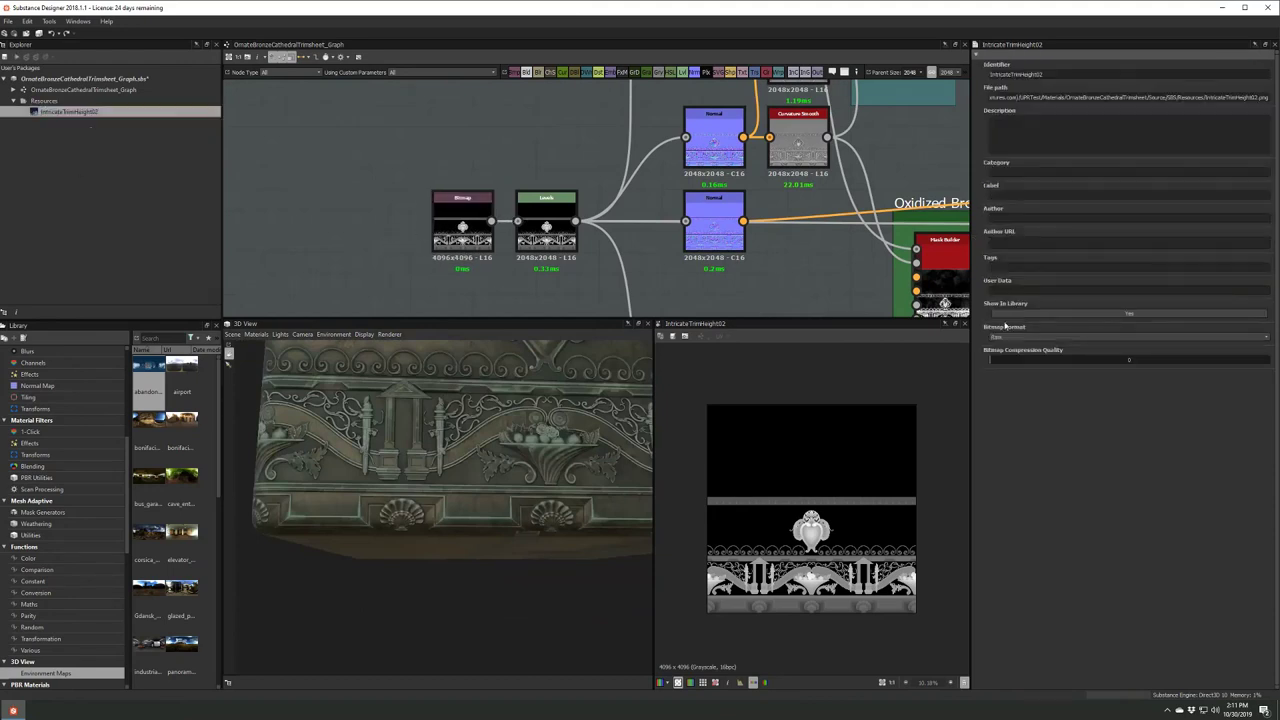
left_click(20, 78)
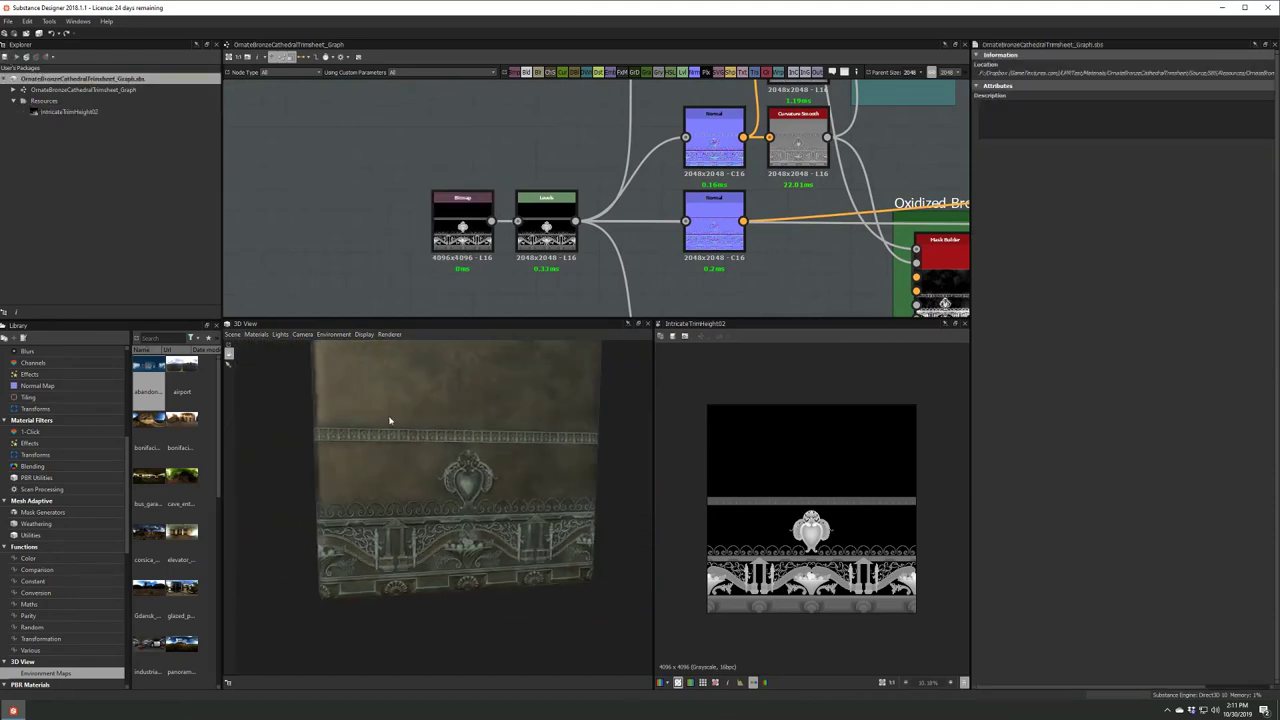
left_click_drag(389, 423, 418, 427)
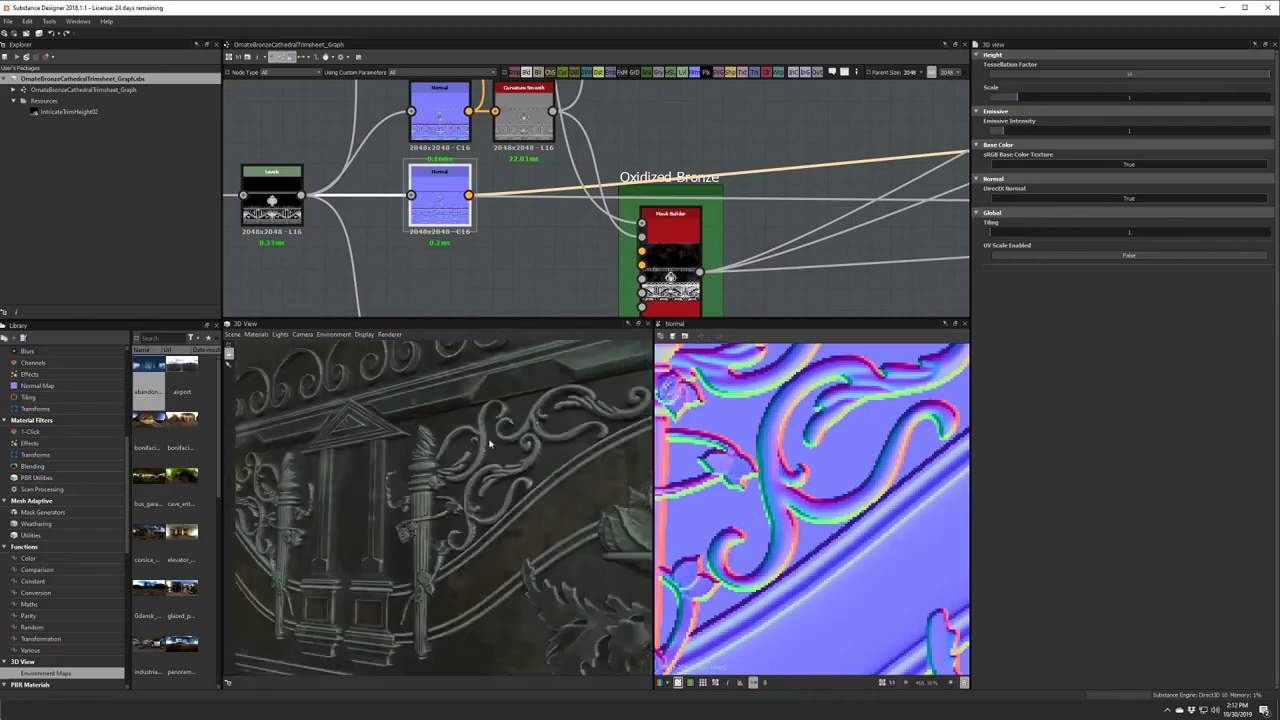
left_click(1225, 9)
- Select and frame the shell ornament, then save IntricateTrimHeight02.blend
scroll(320, 354, "up", 5)
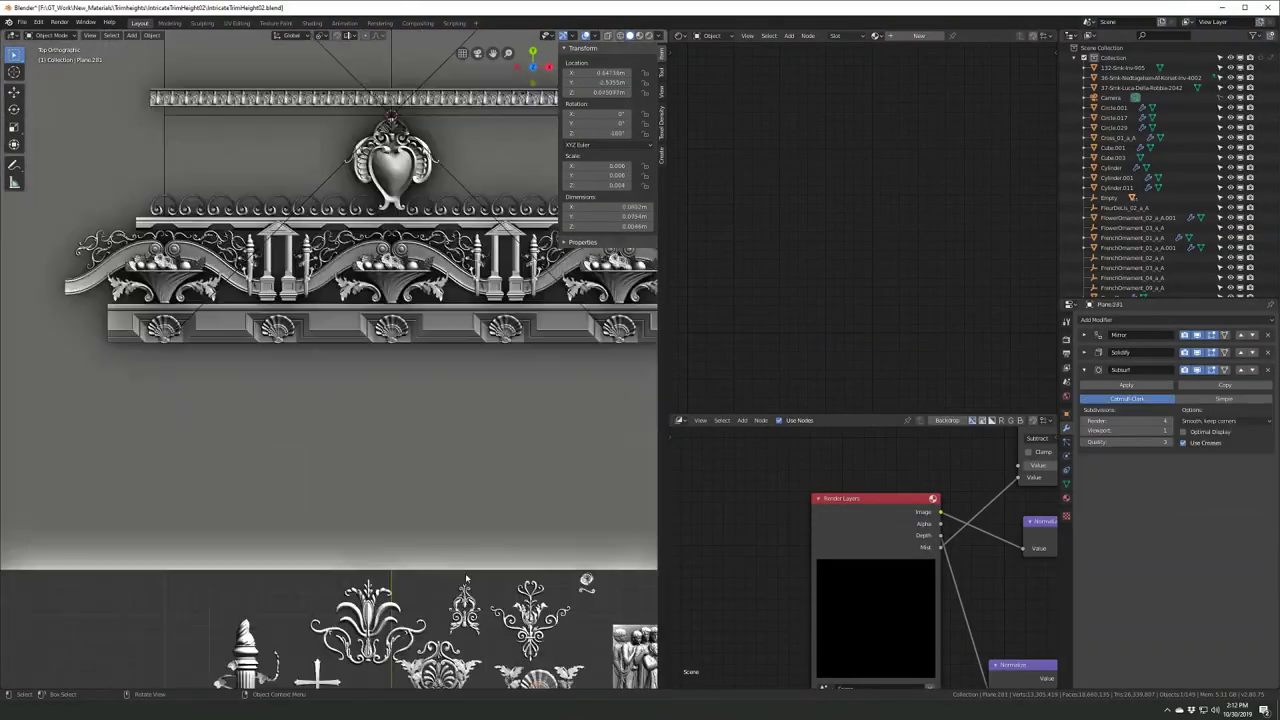
middle_click_drag(320, 354, 380, 398, "shift")
left_click(380, 398)
left_click(380, 398)
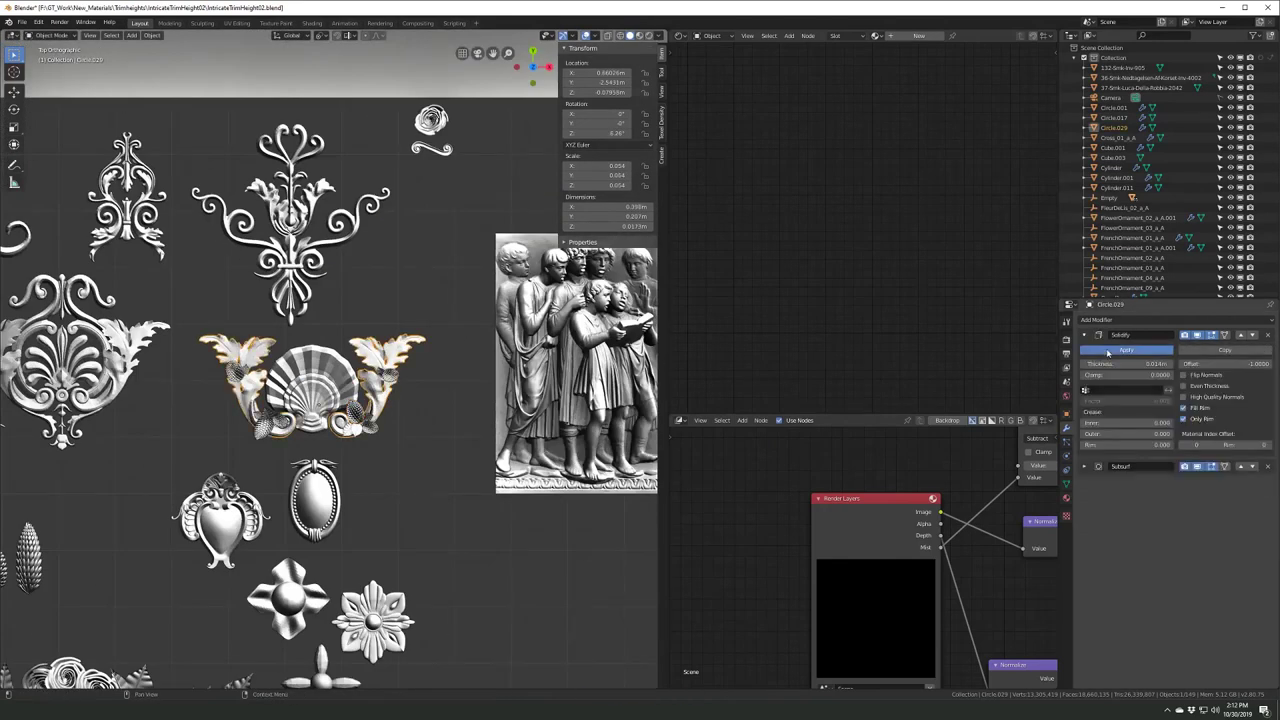
key("KP_Decimal")
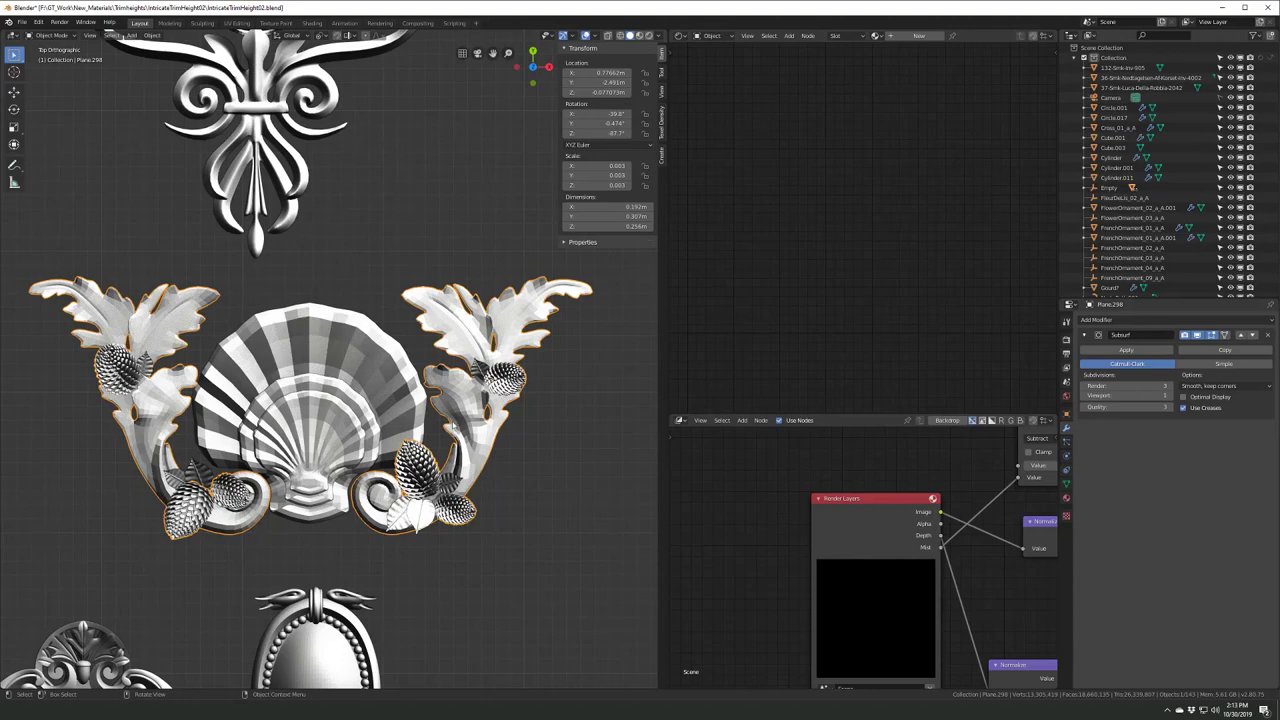
scroll(452, 425, "down", 5)
scroll(452, 425, "up", 5)
key("ctrl+s")
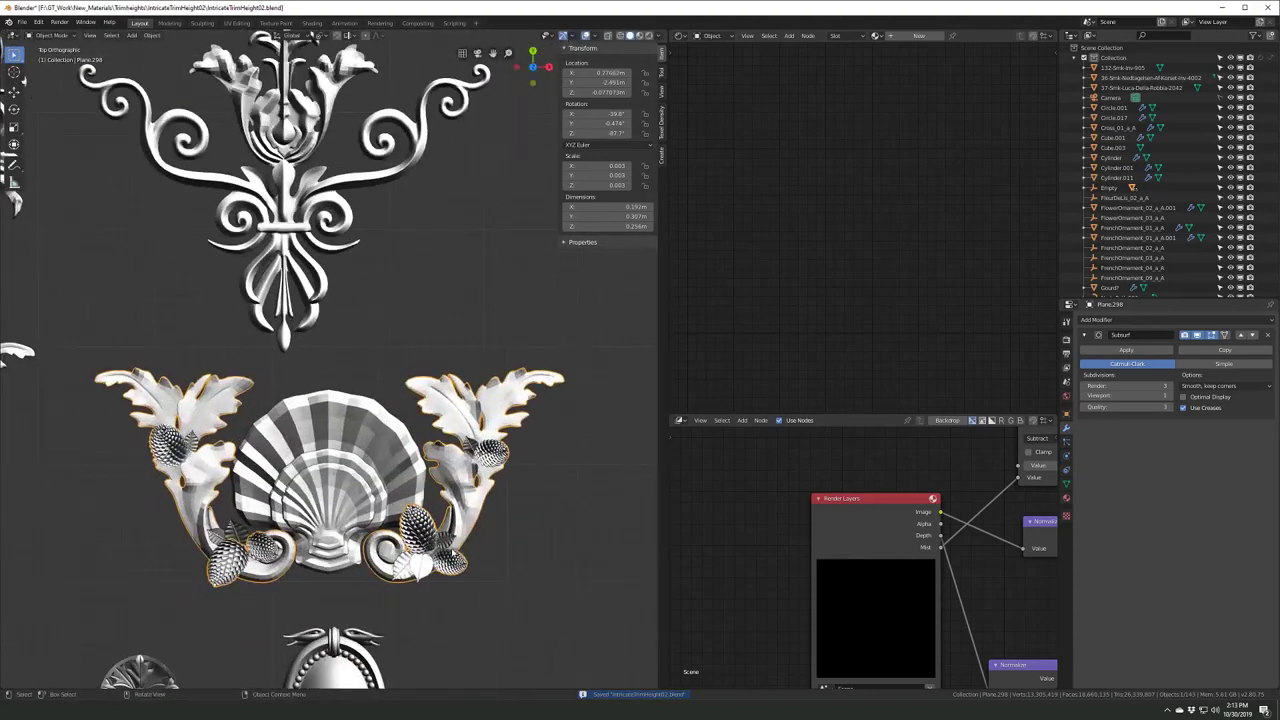
- Select the shell ornament's small leaf pieces one by one to inspect them
scroll(470, 460, "down", 2)
left_click(465, 470)
scroll(470, 460, "up", 4)
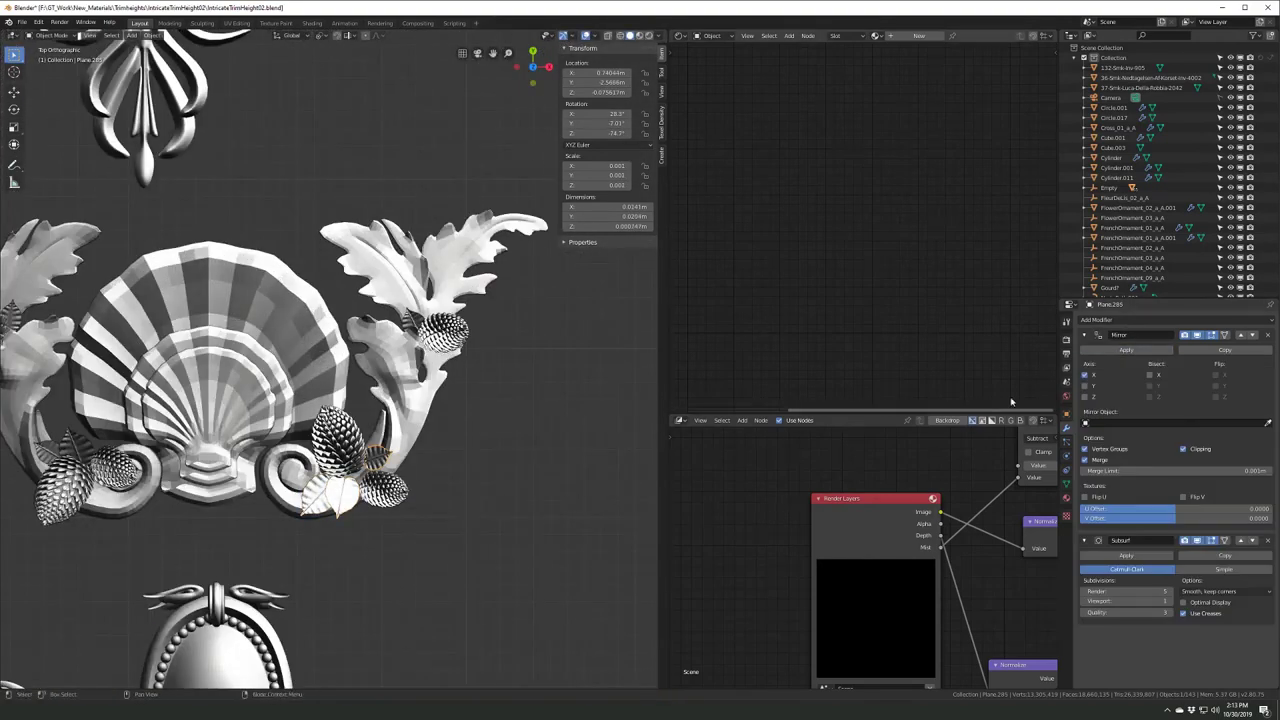
left_click(321, 514)
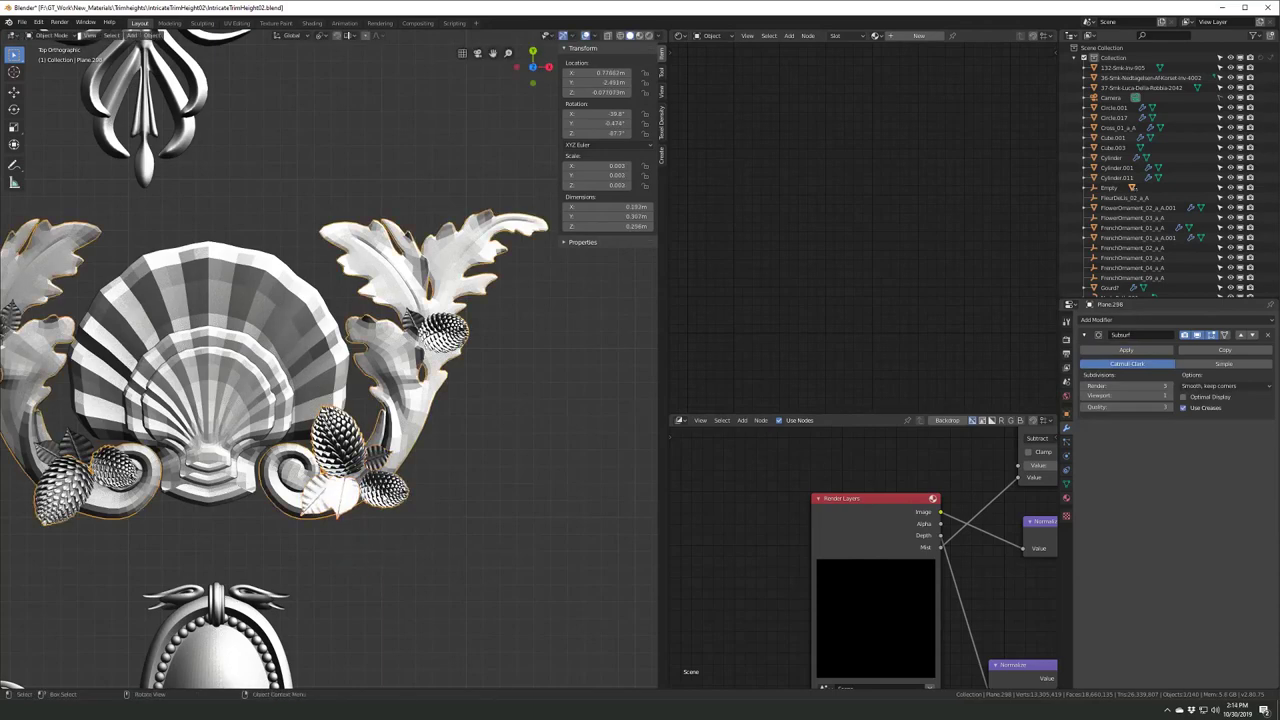
left_click(446, 477)
- View the trim through the camera, then switch to Substance Designer
scroll(402, 455, "down", 4)
scroll(402, 455, "down", 2)
key("KP_0")
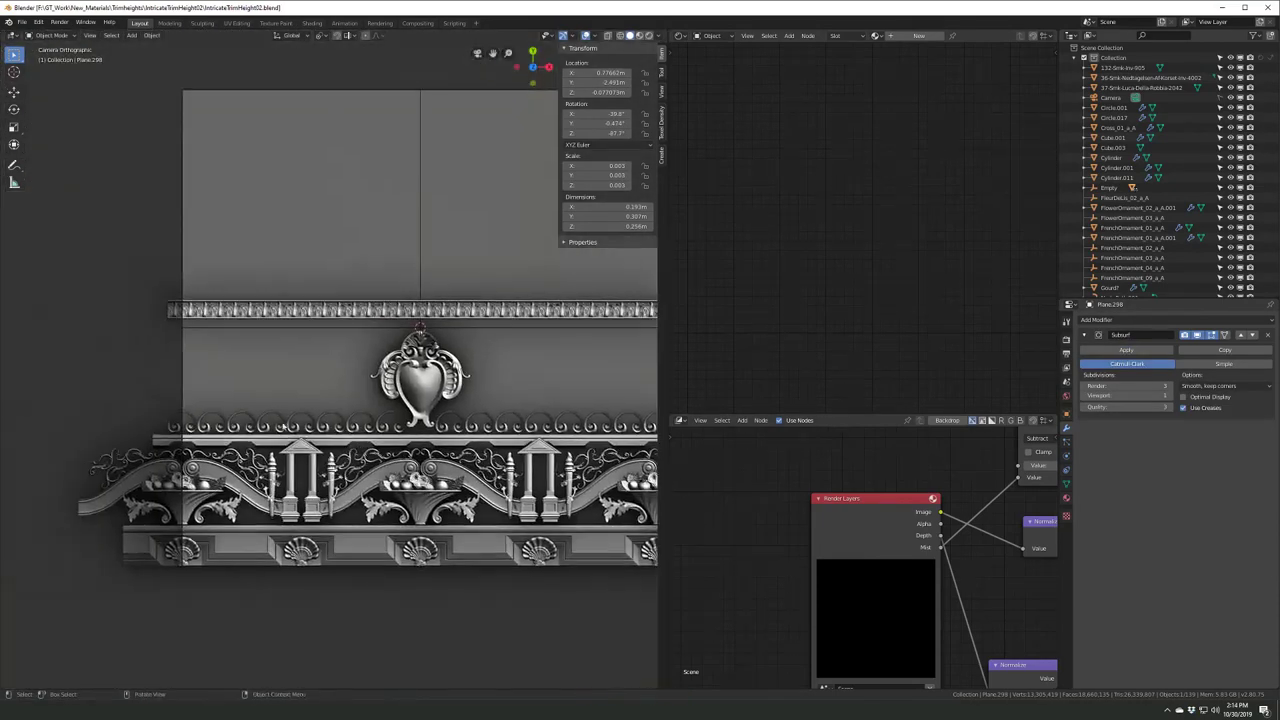
middle_click_drag(402, 455, 335, 478, "shift")
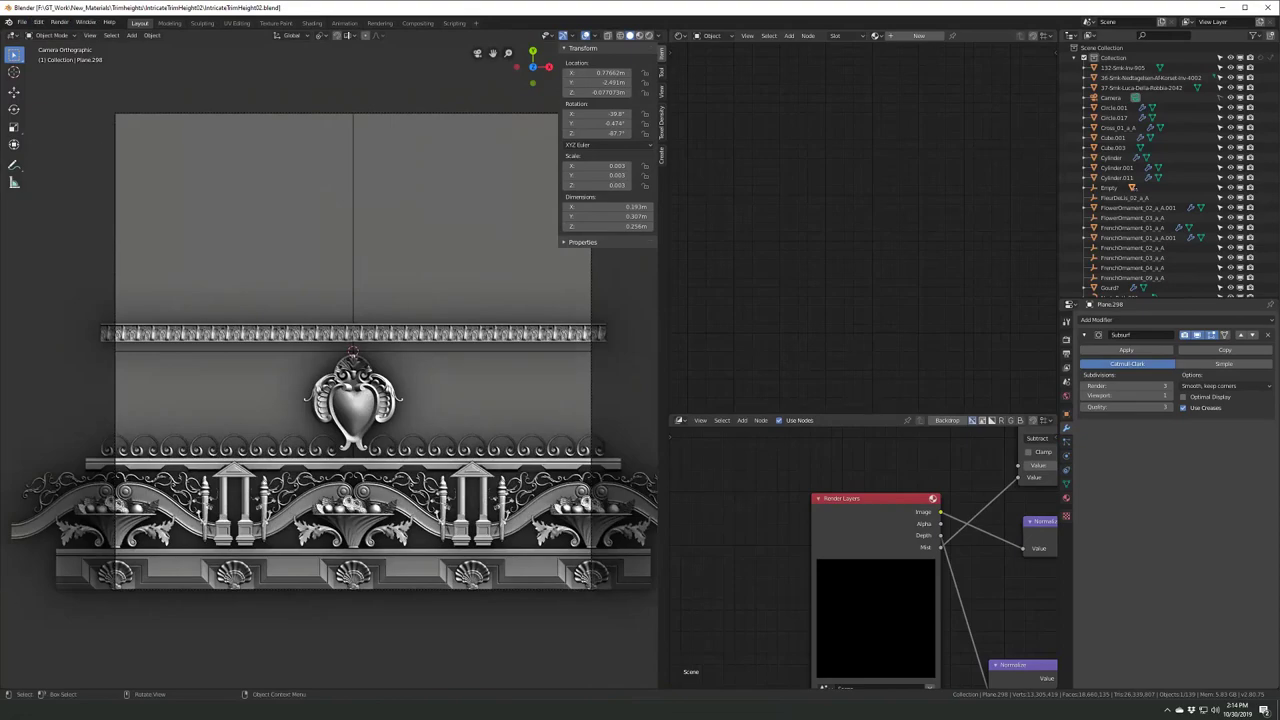
key("alt+Tab")
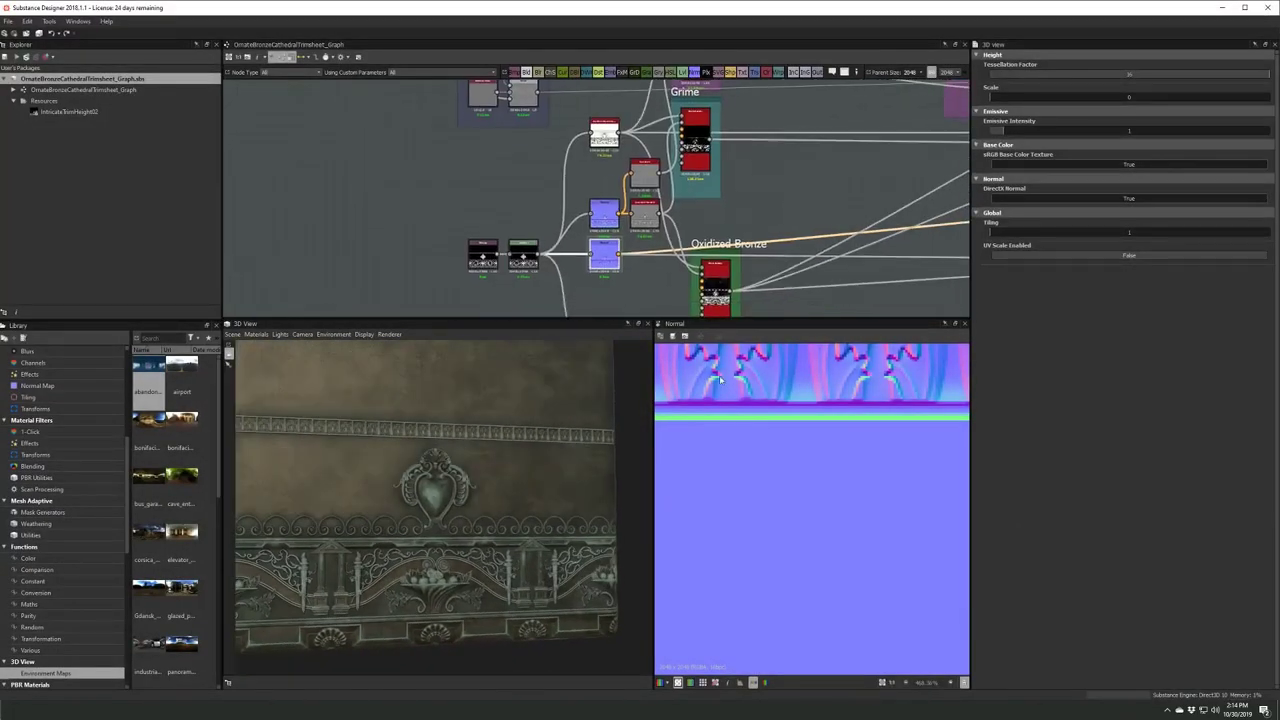
- Inspect the heart ornament's Edge Wear and Grime mask builder outputs in the 2D view
scroll(600, 300, "up", 5)
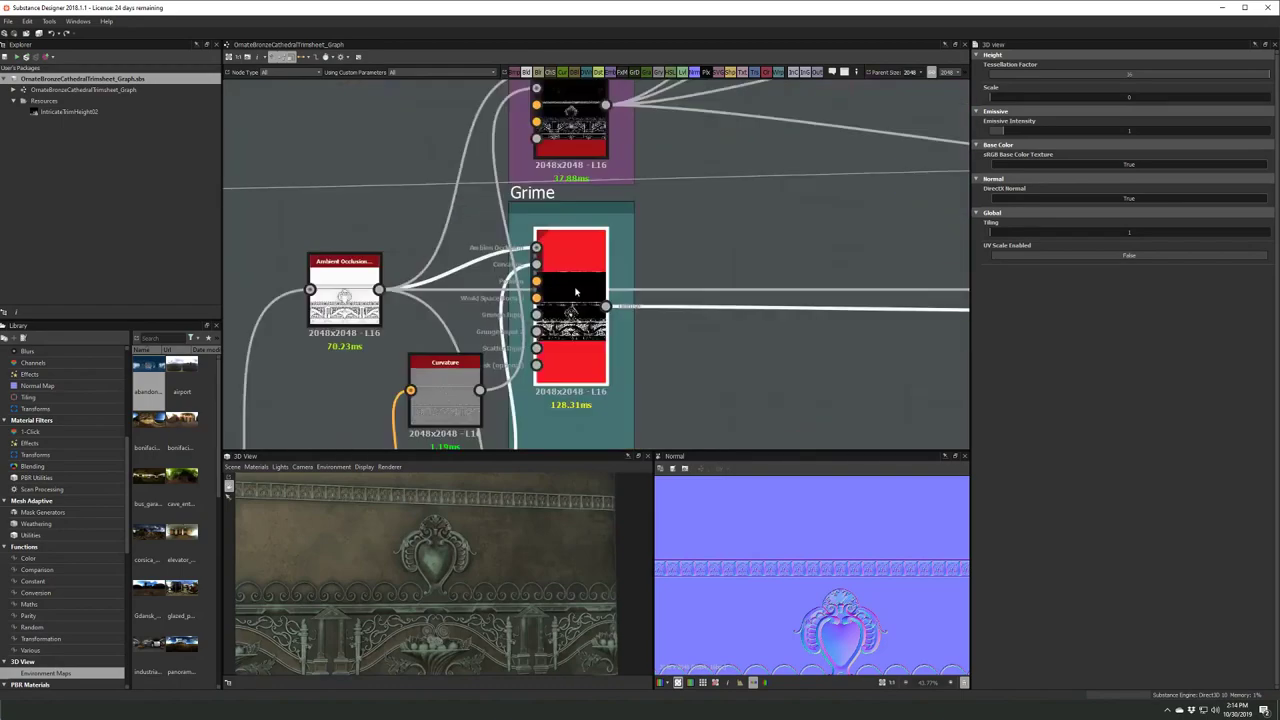
left_click(596, 345)
left_click(596, 245)
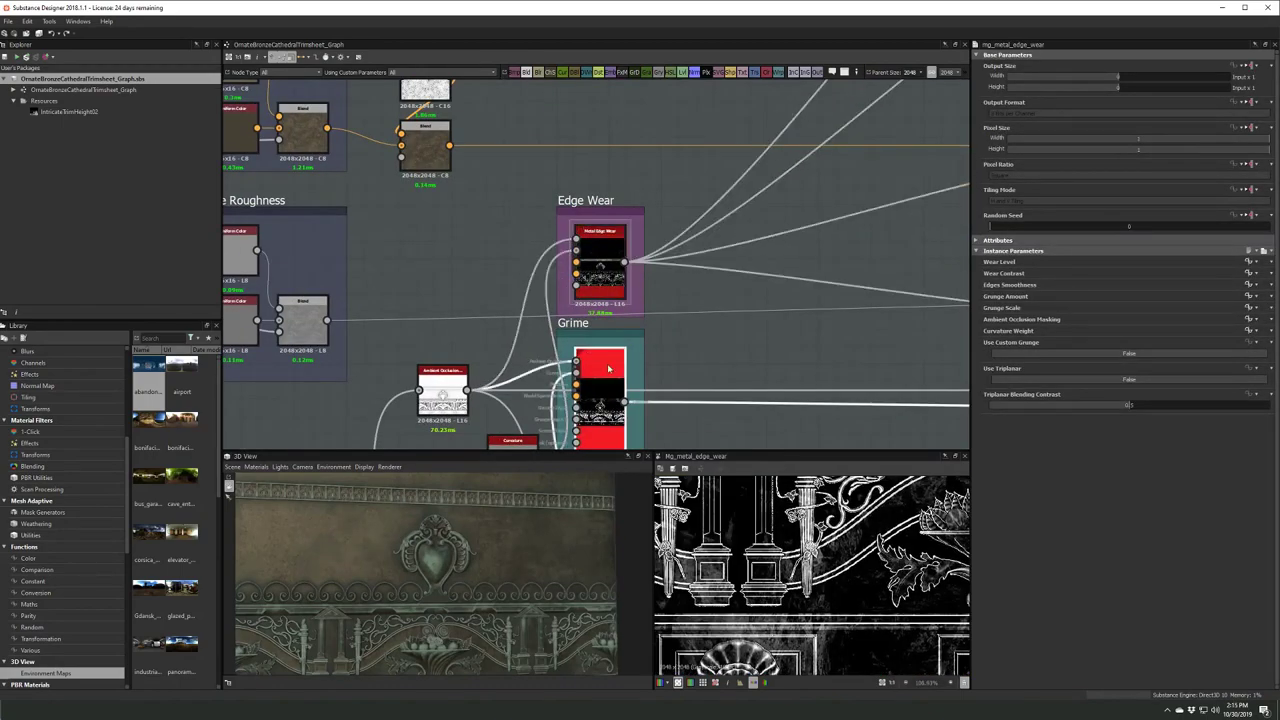
left_click(608, 369)
scroll(450, 566, "up", 4)
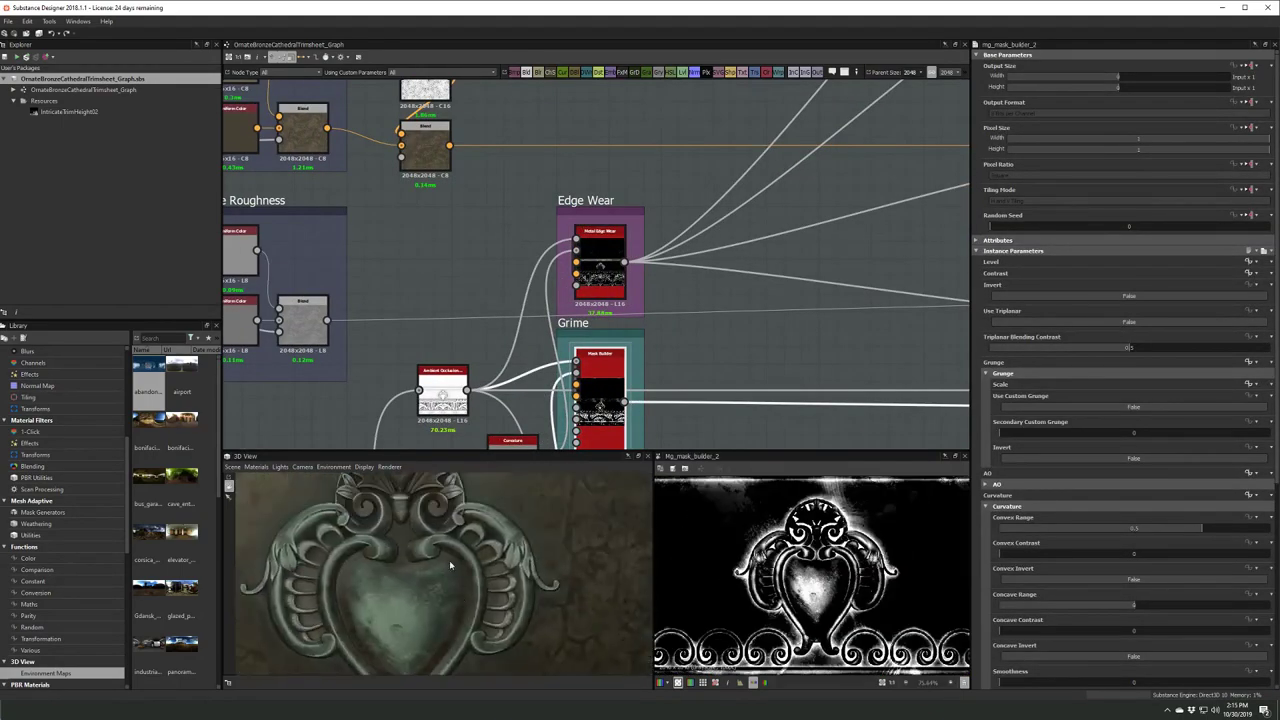
scroll(600, 260, "down", 2)
scroll(600, 260, "down", 2)
scroll(600, 260, "down", 2)
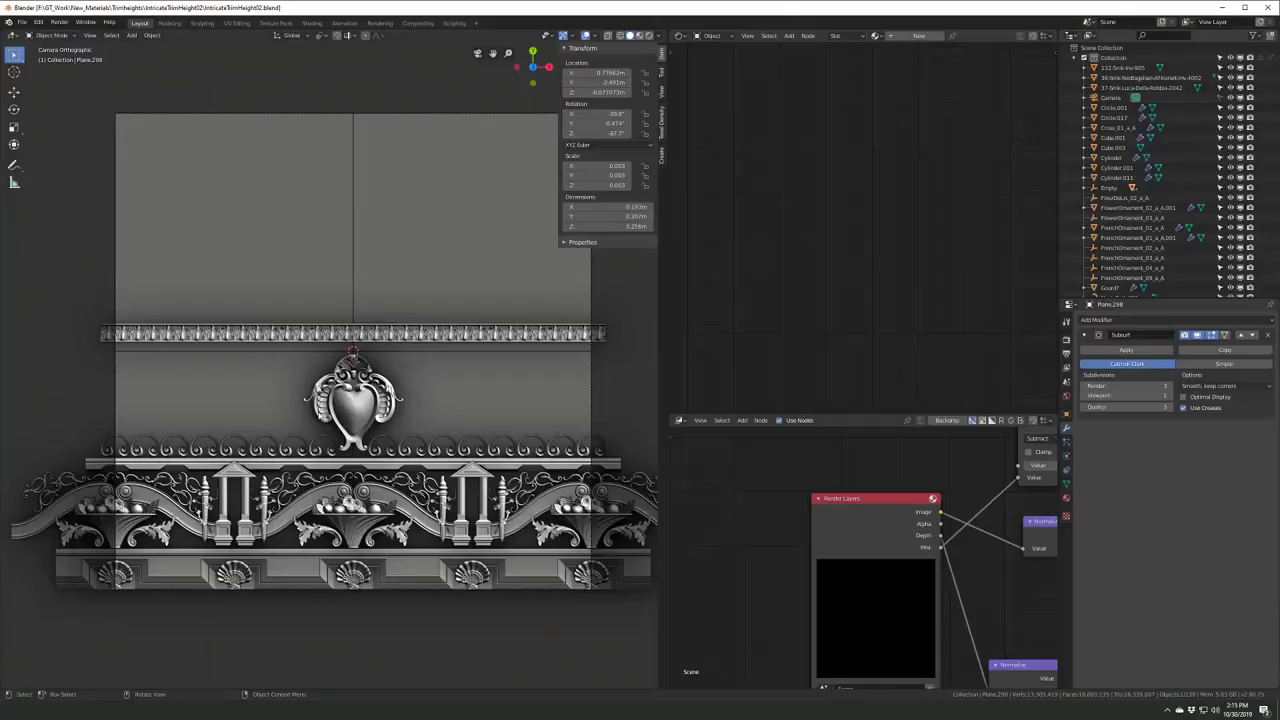
scroll(220, 527, "up", 5)
scroll(220, 527, "down", 4)
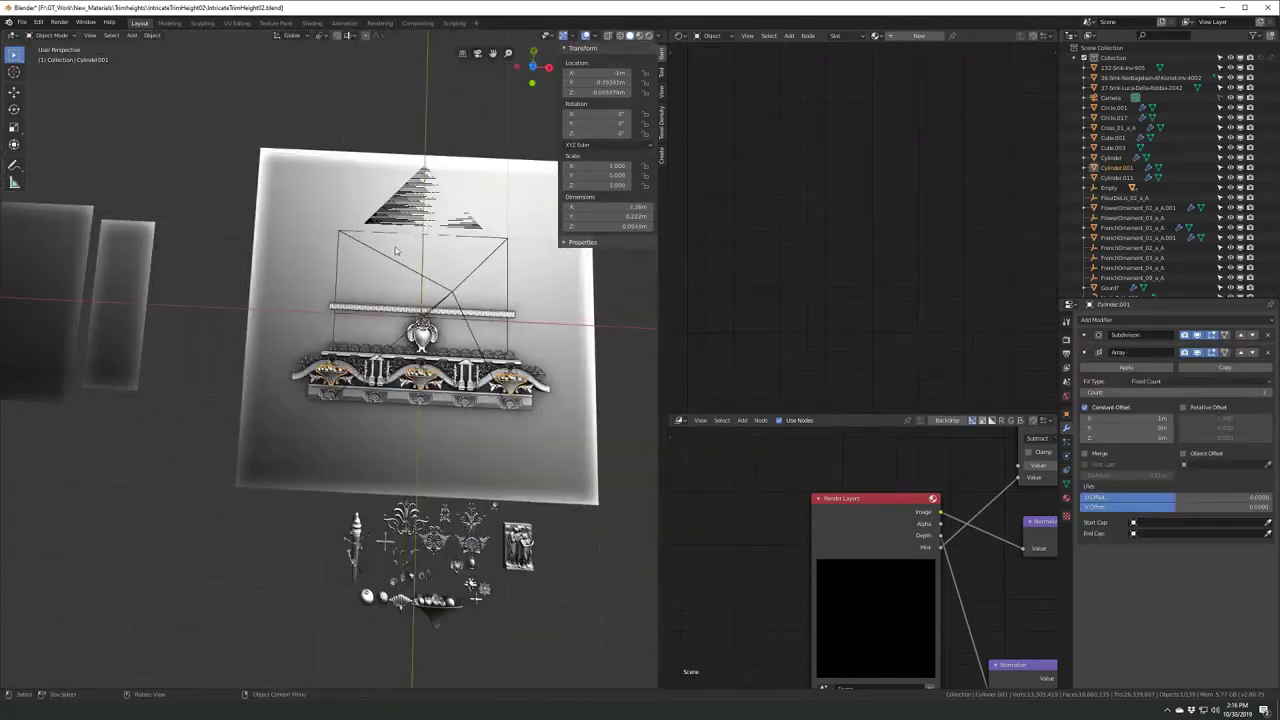
scroll(318, 400, "up", 5)
mouse_move(318, 400)
middle_mouse_down()
mouse_move(290, 440)
mouse_move(250, 350)
mouse_move(300, 300)
mouse_move(360, 330)
middle_mouse_up()
scroll(273, 470, "up", 3)
scroll(273, 470, "down", 5)
scroll(300, 450, "up", 5)
left_click(286, 400)
key("KP_Decimal")
scroll(248, 347, "down", 2)
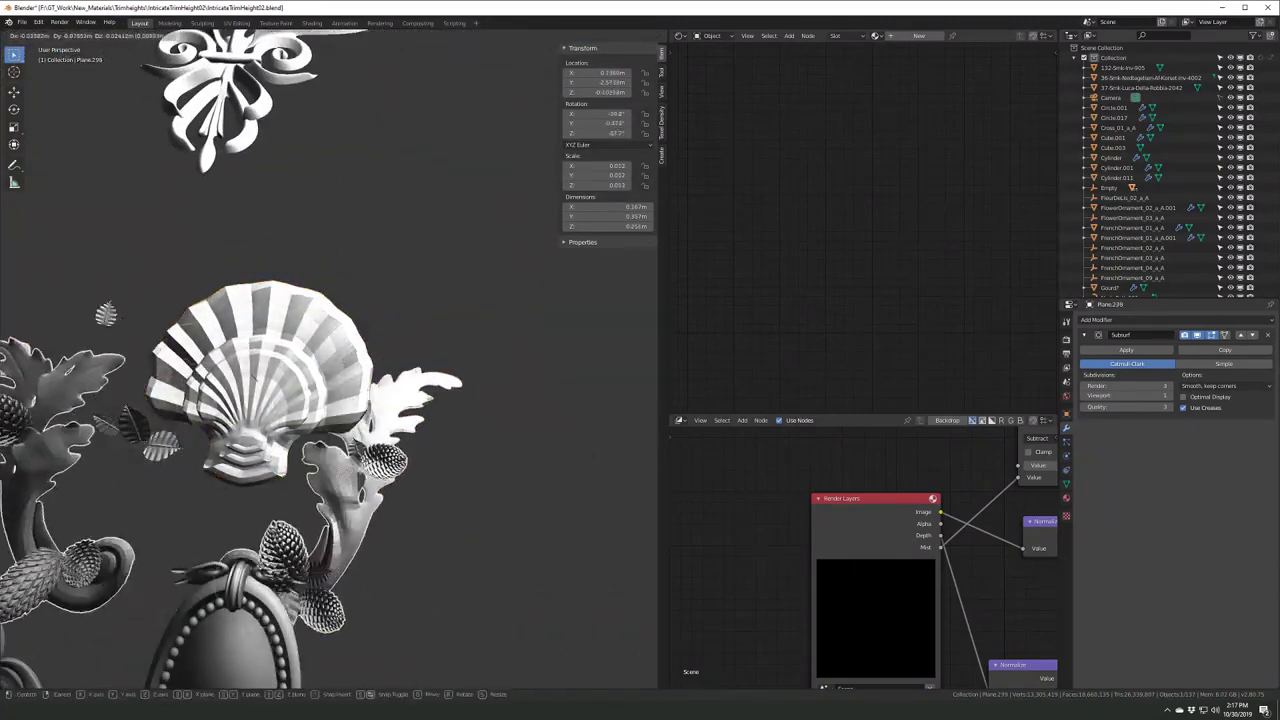
left_click(410, 352)
left_click(320, 425)
key("KP_Decimal")
mouse_move(320, 425)
middle_mouse_down()
mouse_move(362, 456)
mouse_move(420, 400)
middle_mouse_up()
left_click(515, 366)
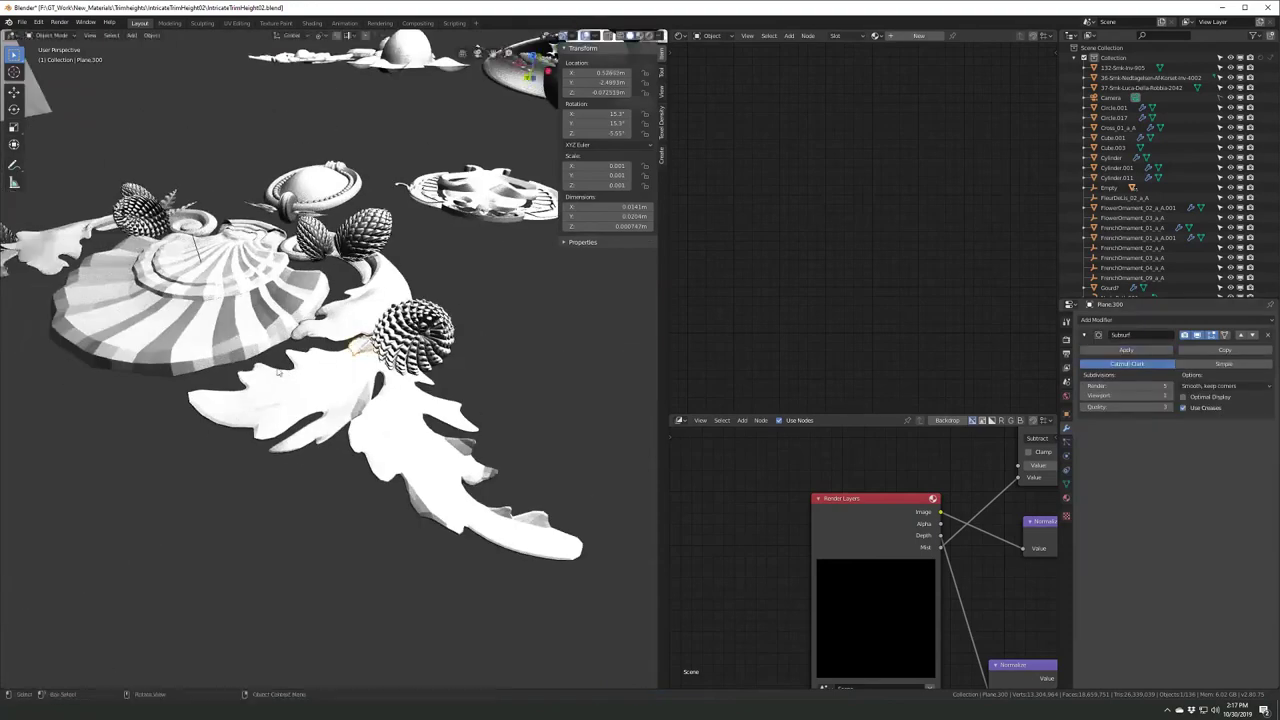
middle_click_drag(515, 366, 450, 400)
mouse_move(267, 425)
middle_mouse_down("ctrl")
mouse_move(398, 343)
mouse_move(320, 381)
mouse_move(360, 360)
middle_mouse_up("ctrl")
key("Delete")
mouse_move(360, 360)
middle_mouse_down("ctrl")
mouse_move(375, 393)
mouse_move(330, 380)
mouse_move(292, 388)
middle_mouse_up("ctrl")
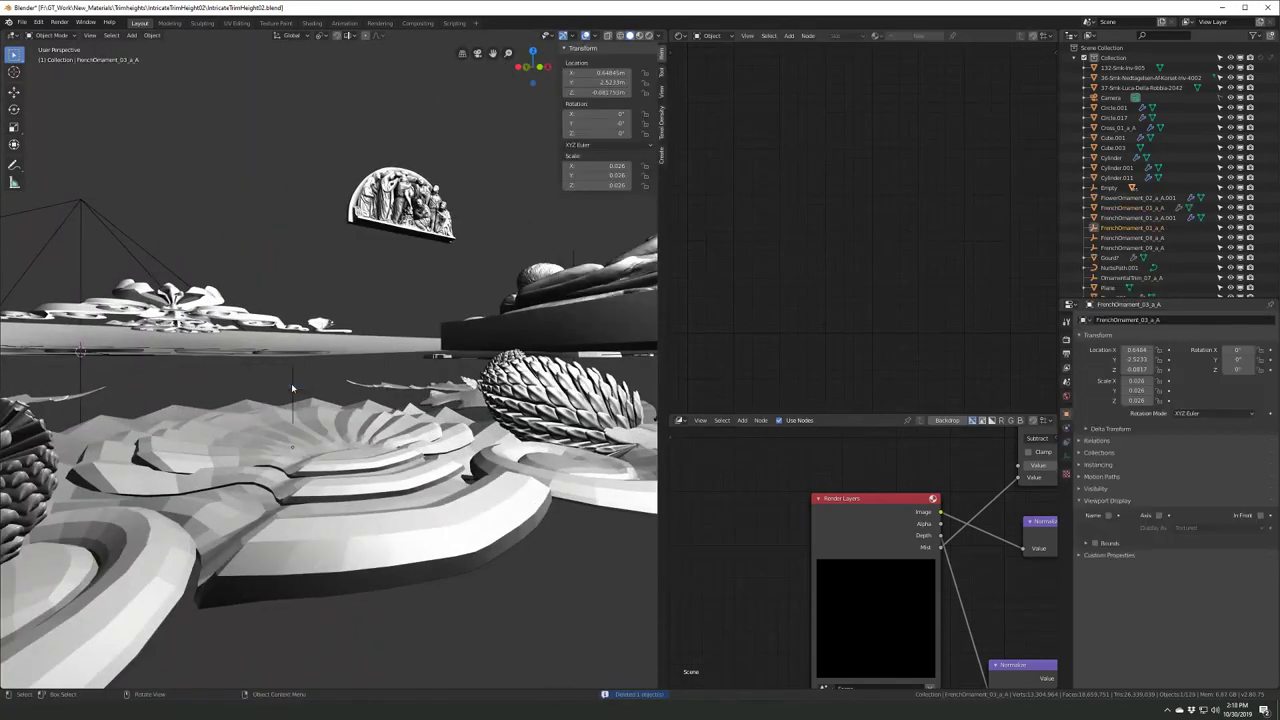
key("ctrl+z")
key("KP_7")
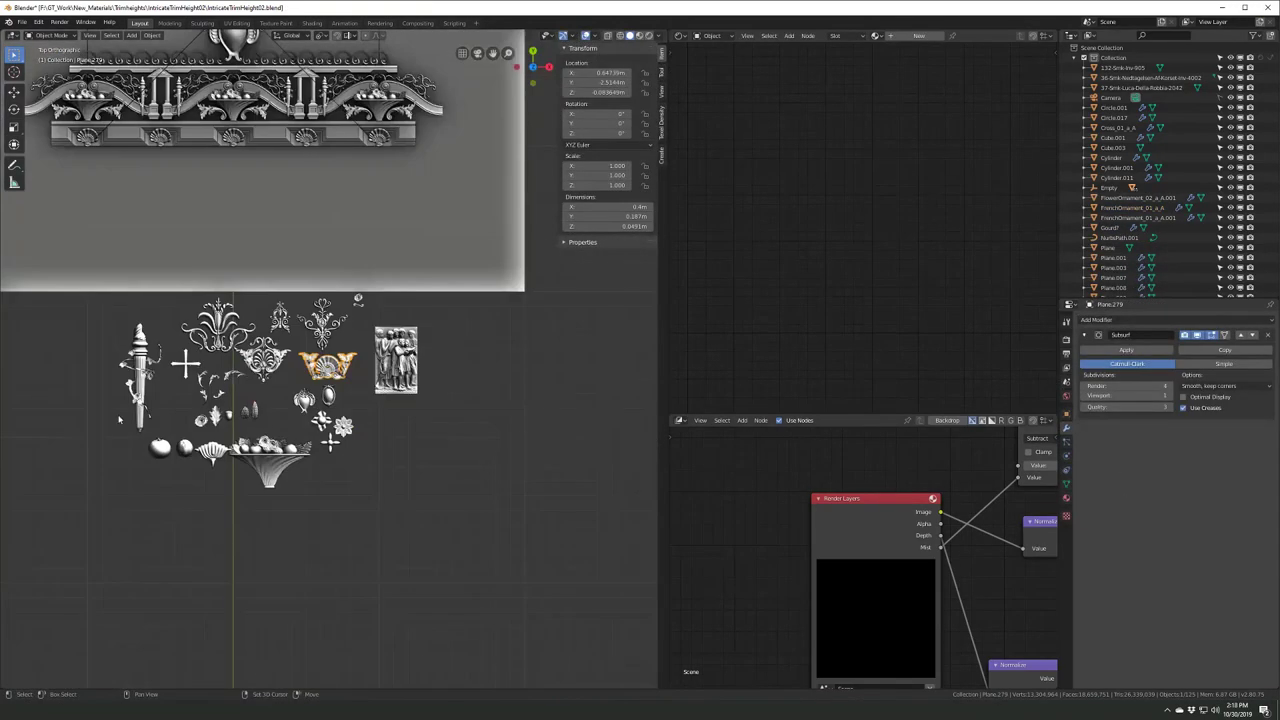
- Move the shell ornament along X beside the heart and enlarge it
key("g")
key("x")
left_click(98, 367)
scroll(363, 453, "up", 4)
scroll(363, 453, "up", 3)
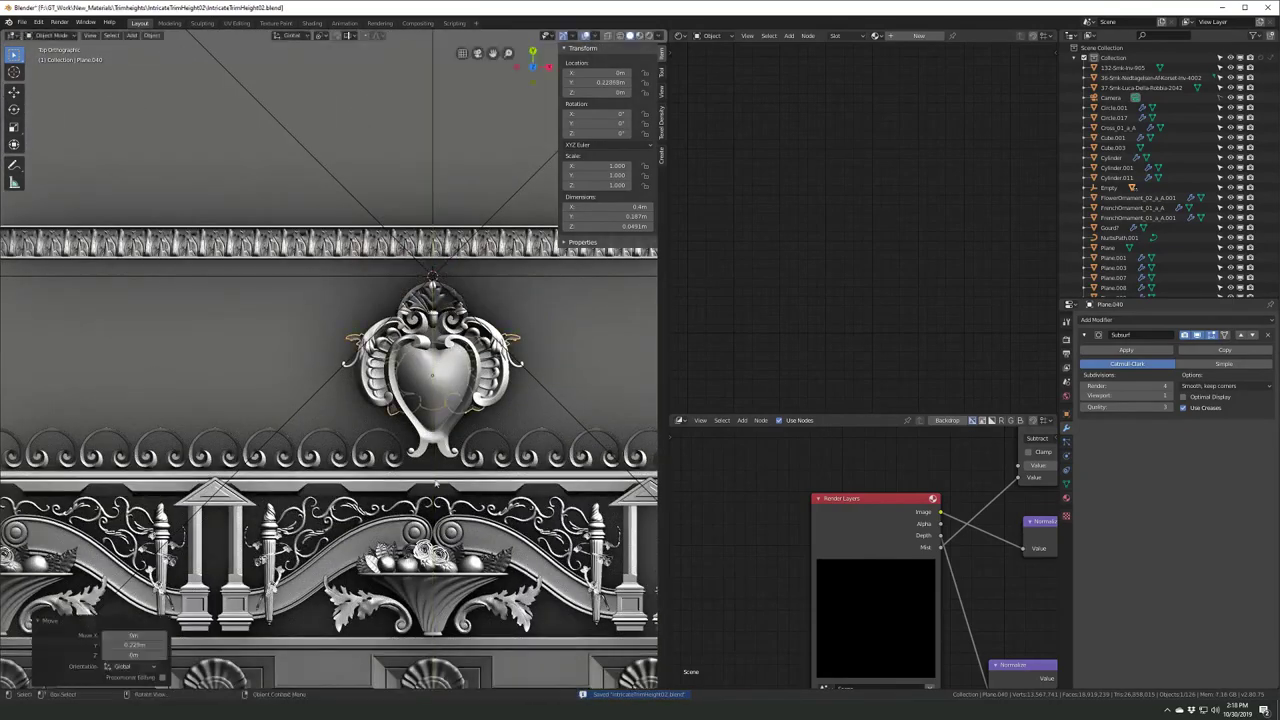
scroll(363, 453, "up", 2)
scroll(363, 453, "up", 3)
key("s")
left_click(350, 470)
- Nudge the shell ornament up in Y and shift it slightly along X
key("g")
key("y")
left_click(347, 488)
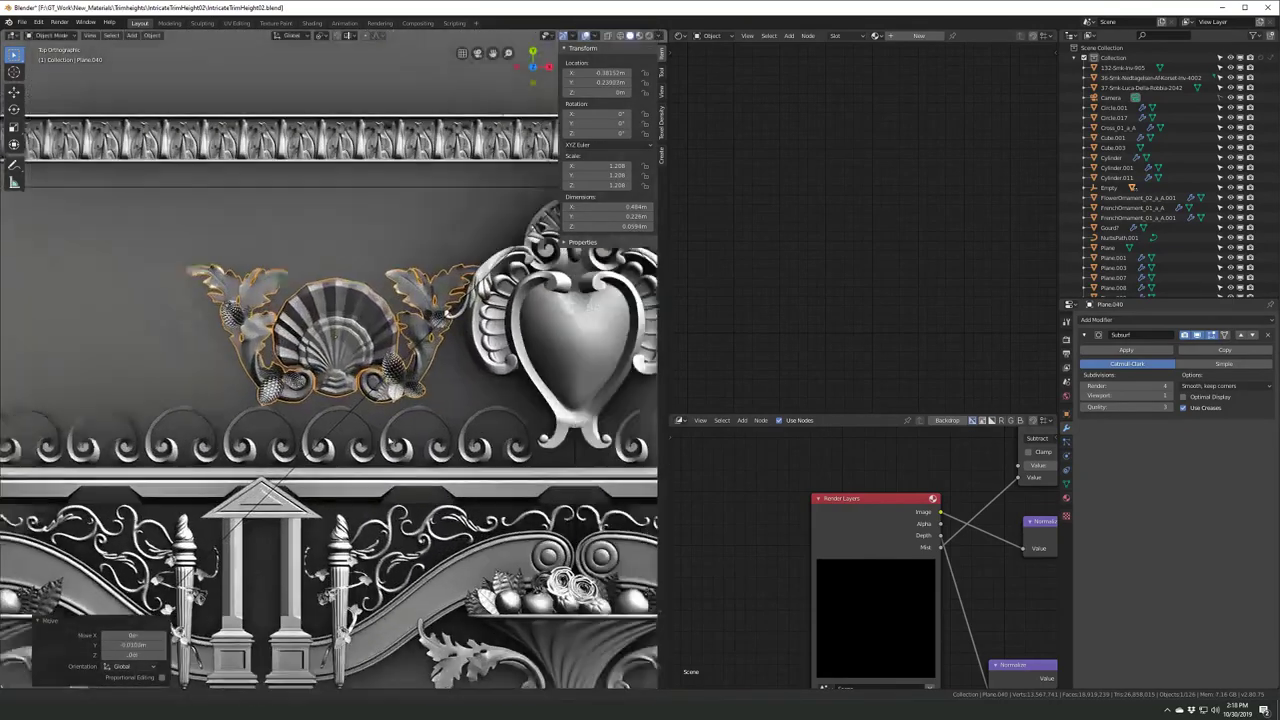
scroll(347, 488, "up", 4)
scroll(347, 488, "down", 2)
key("g")
key("x")
left_click(391, 494)
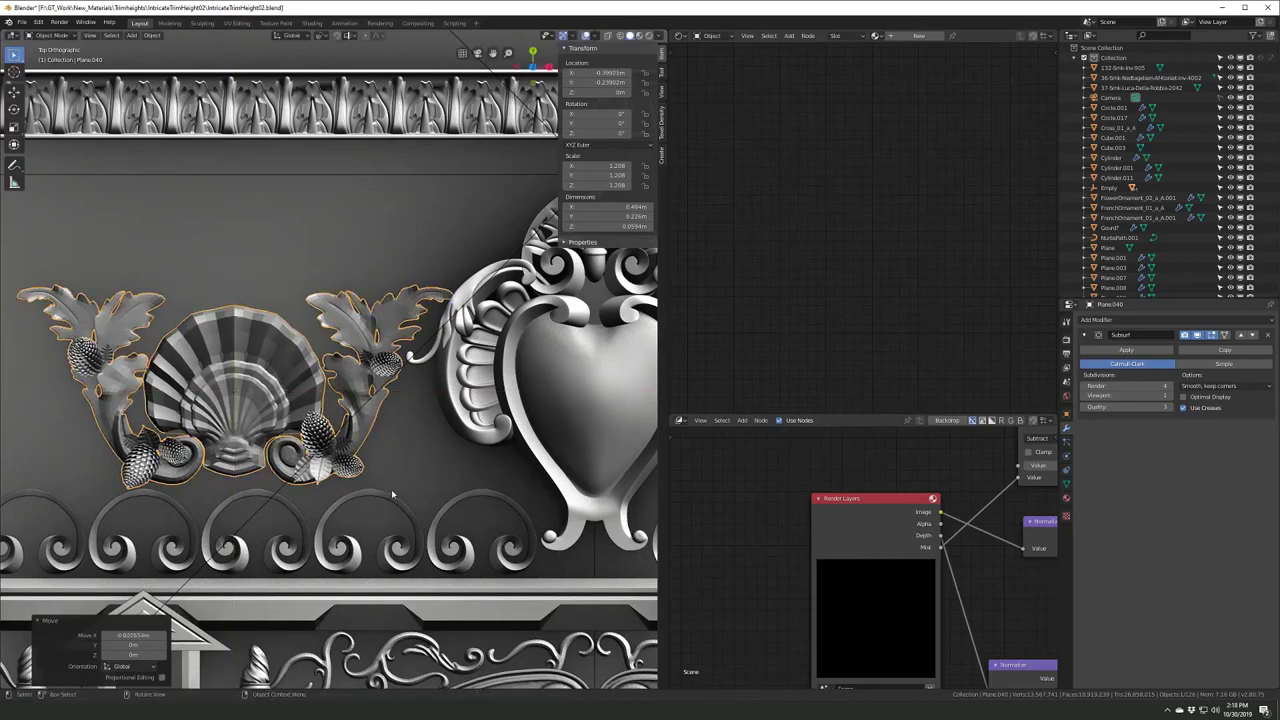
scroll(392, 494, "down", 3)
- Add an Array modifier with count 2 to make a shell pair 0.42 m apart
left_click(1095, 319)
left_click(1110, 350)
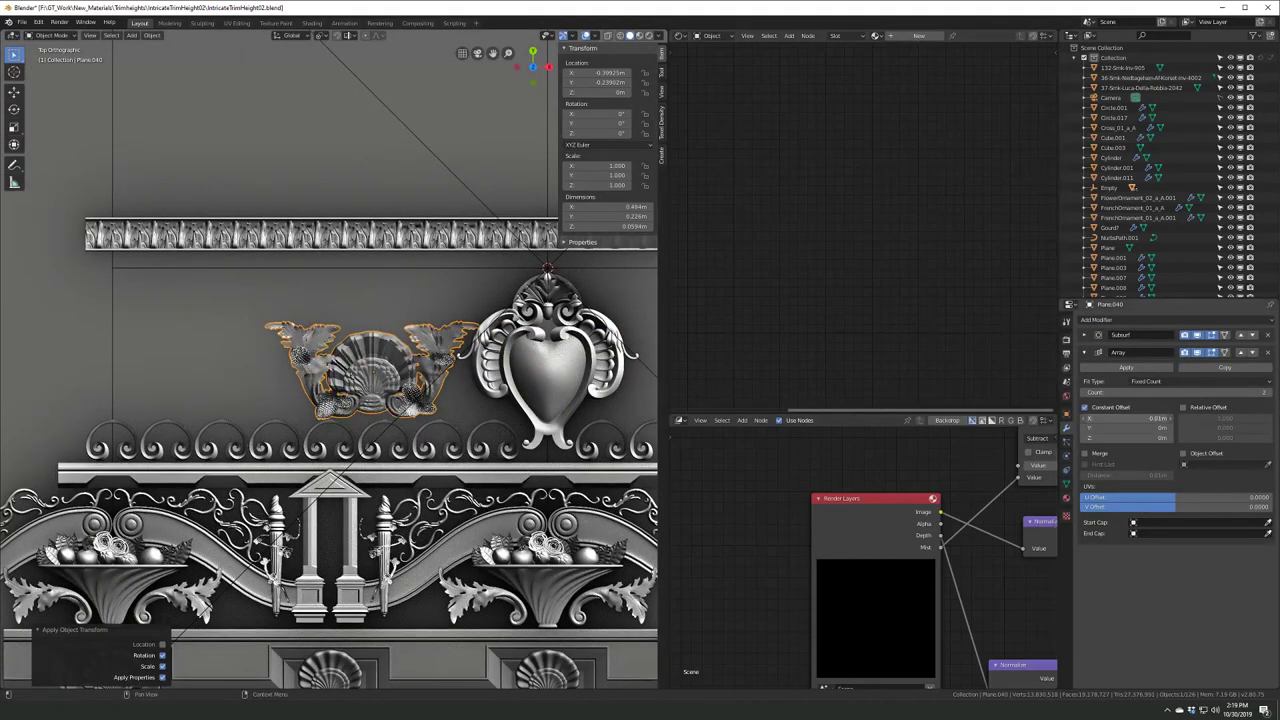
scroll(470, 397, "down", 2)
- Snap the shell row to the scroll row's position, then raise it 0.171 m in Y
left_click(283, 400)
scroll(283, 405, "up", 2)
key("shift+s")
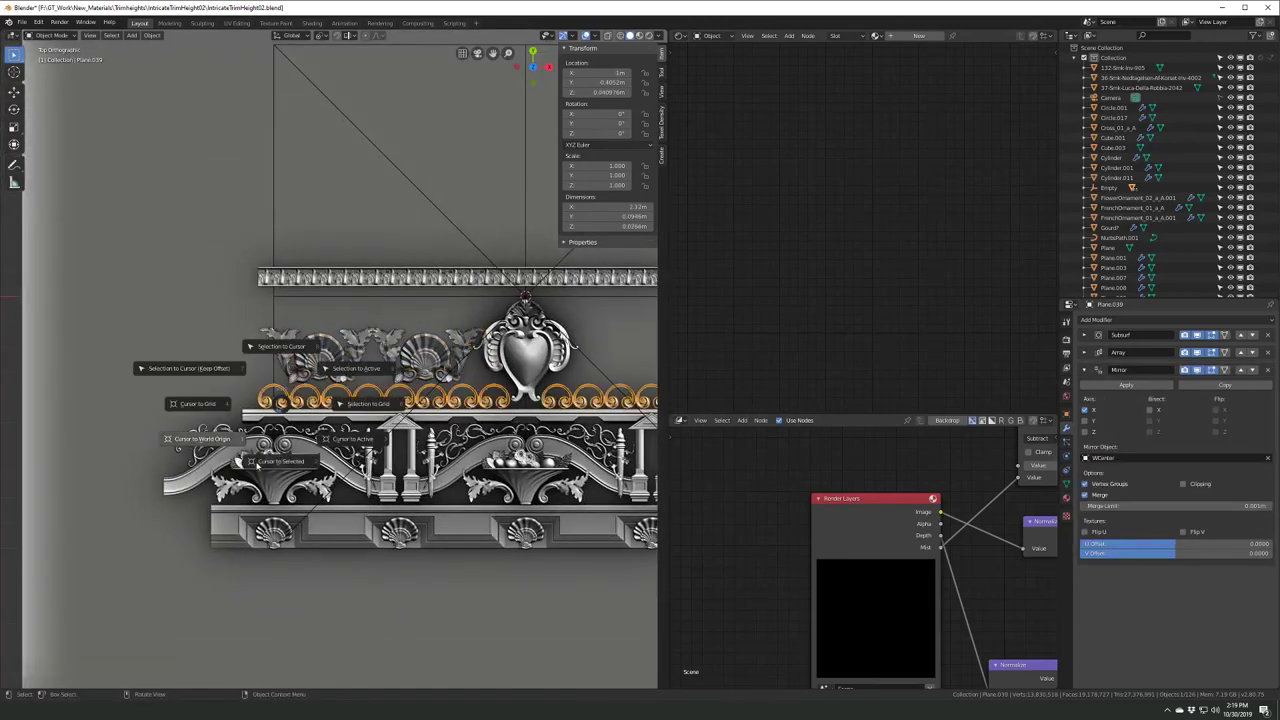
left_click(258, 462)
left_click(425, 355)
left_click(424, 298)
scroll(424, 298, "up", 5)
key("g")
key("y")
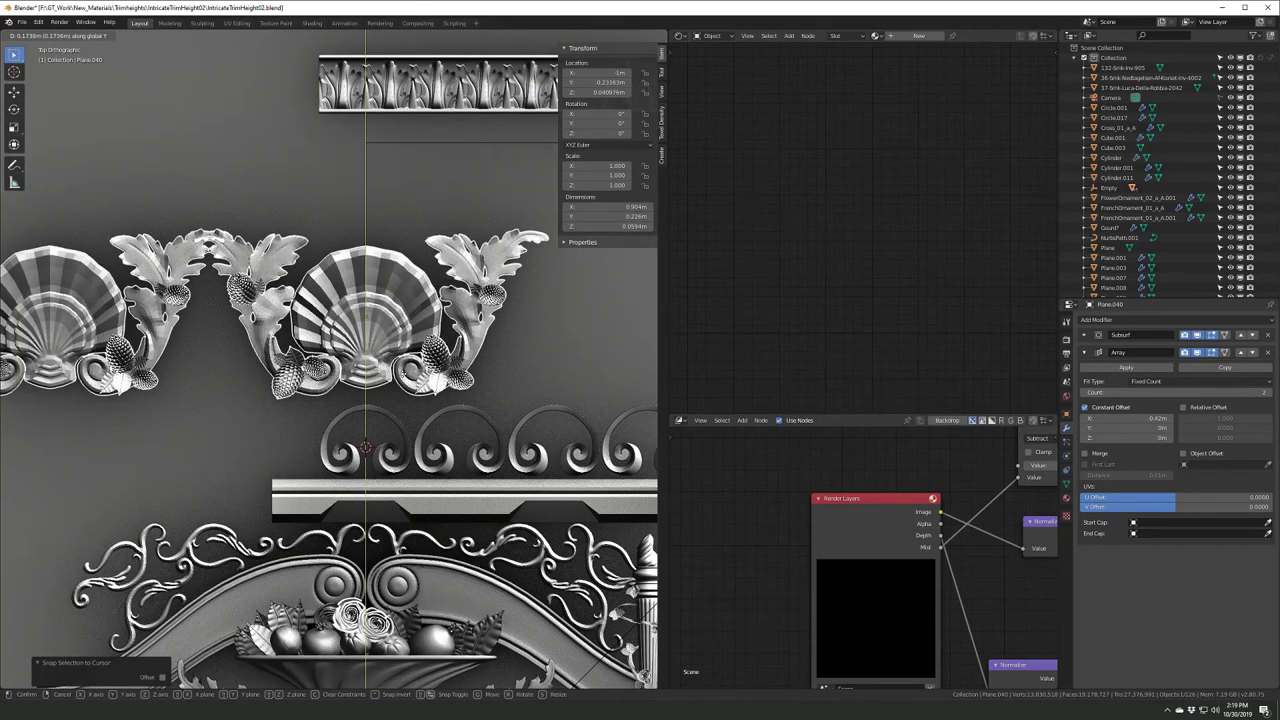
key("Return")
- Save the Blender file and orbit to check the trim in perspective
scroll(400, 381, "down", 2)
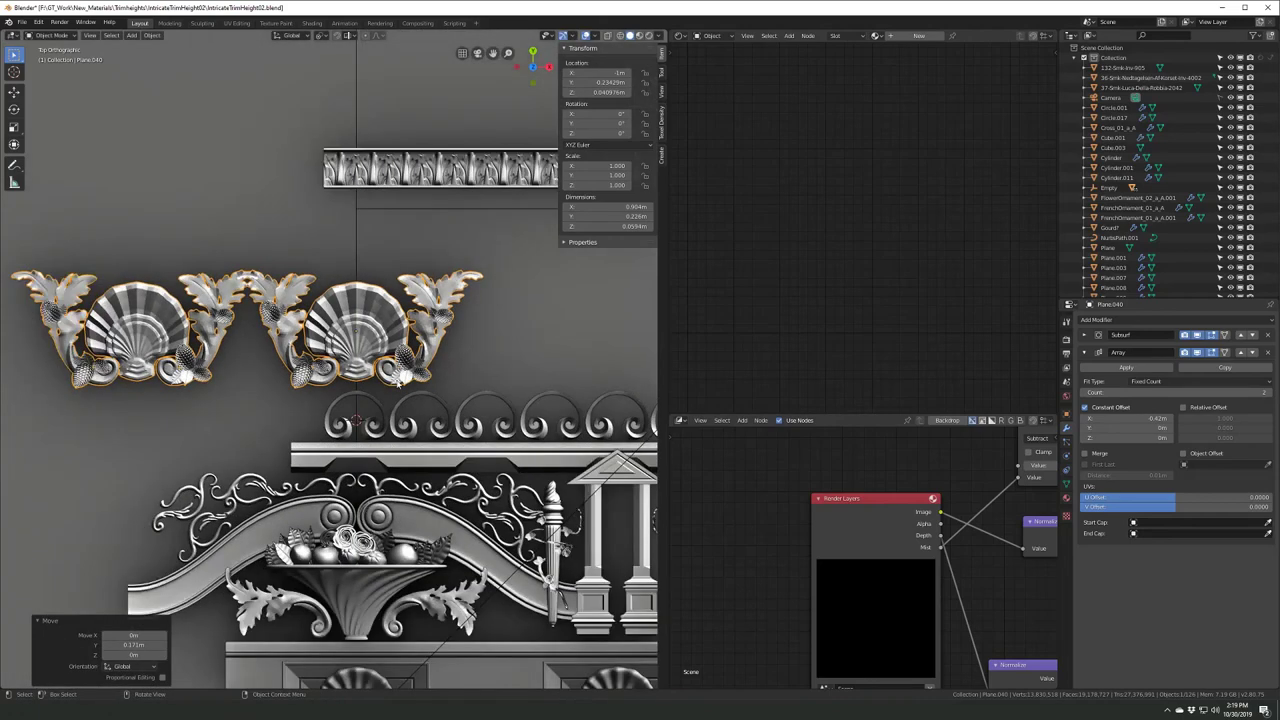
scroll(398, 382, "down", 2)
scroll(330, 418, "up", 2)
key("ctrl+s")
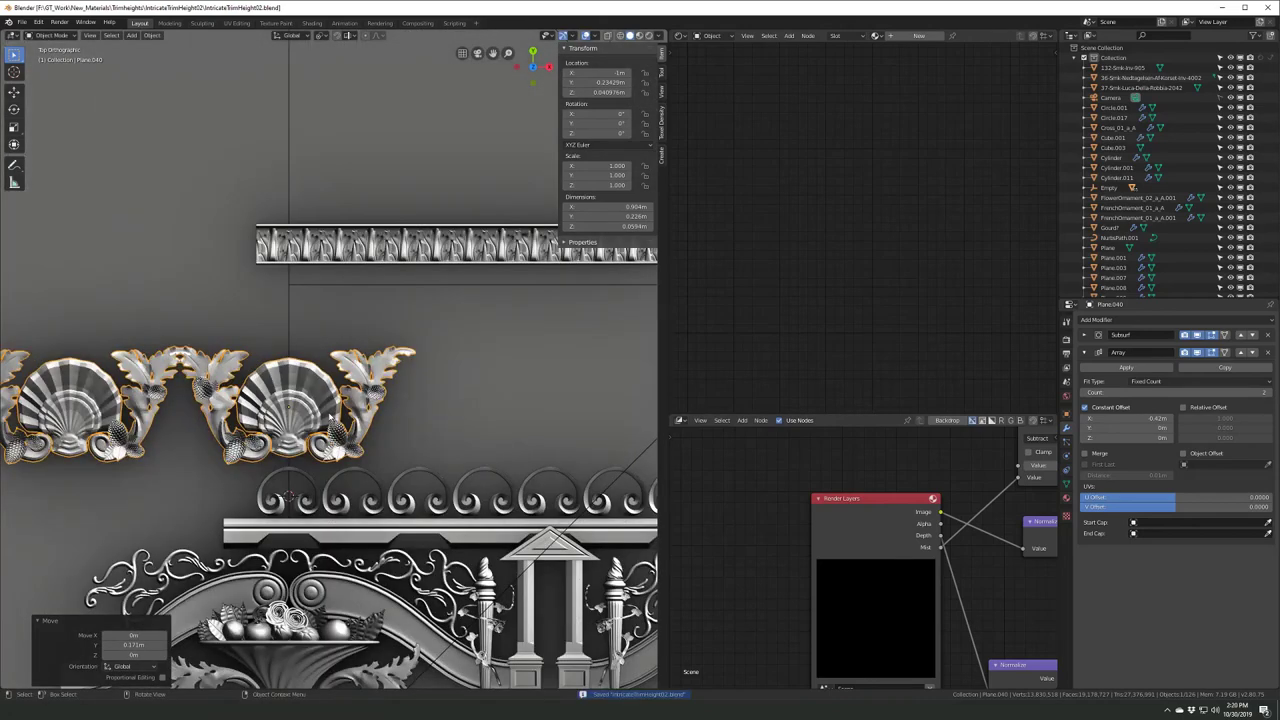
middle_click_drag(330, 418, 360, 380)
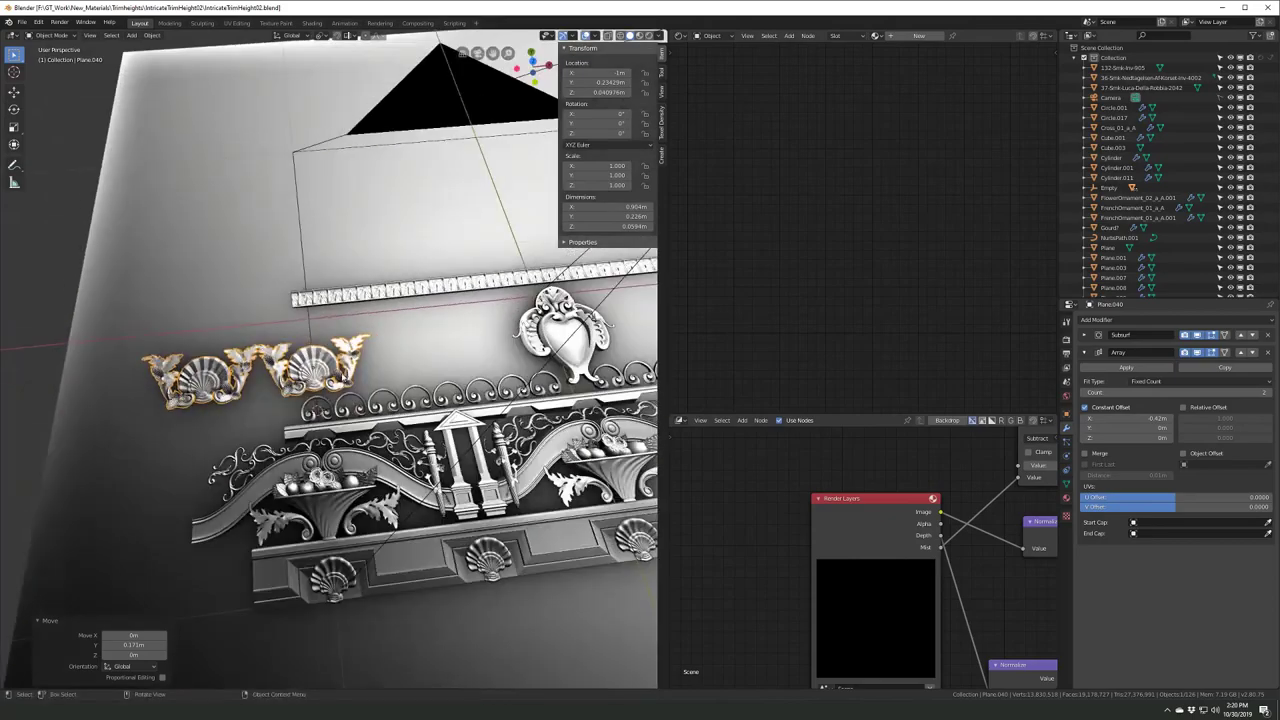
left_click_drag(600, 221, 1005, 41)
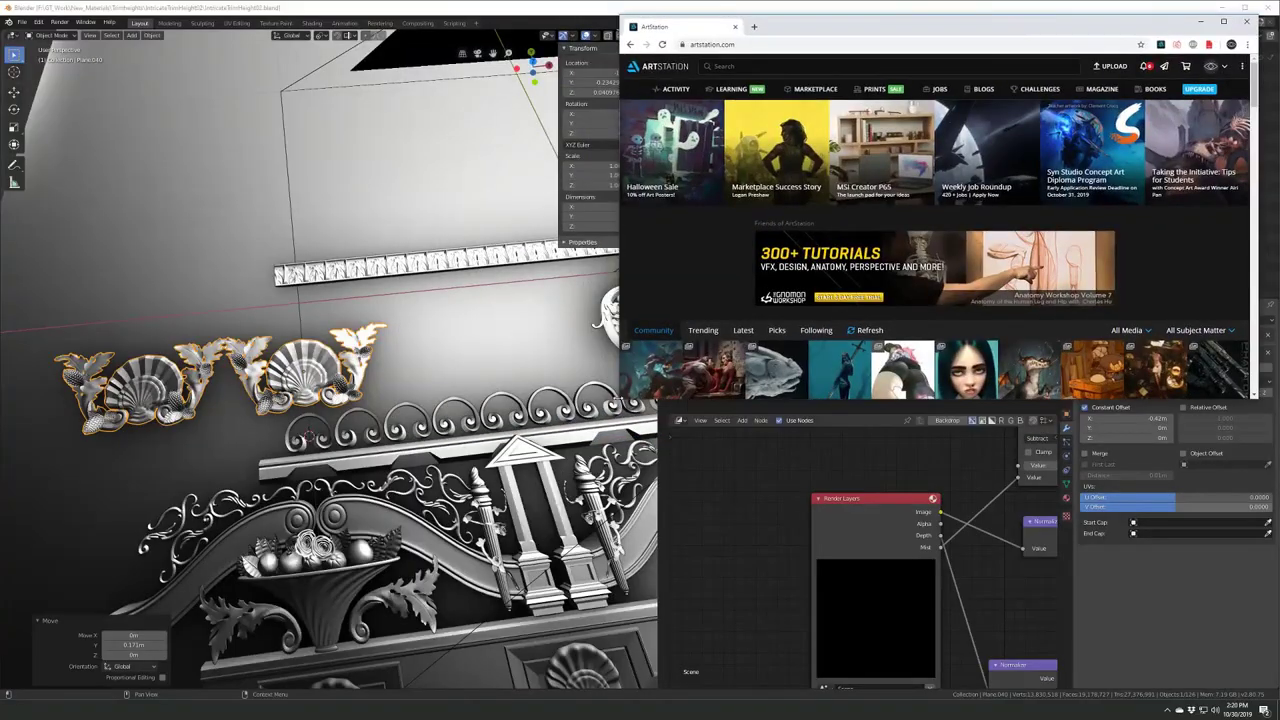
double_click(1005, 41)
left_click(1145, 66)
left_click(1070, 140)
left_click(1130, 126)
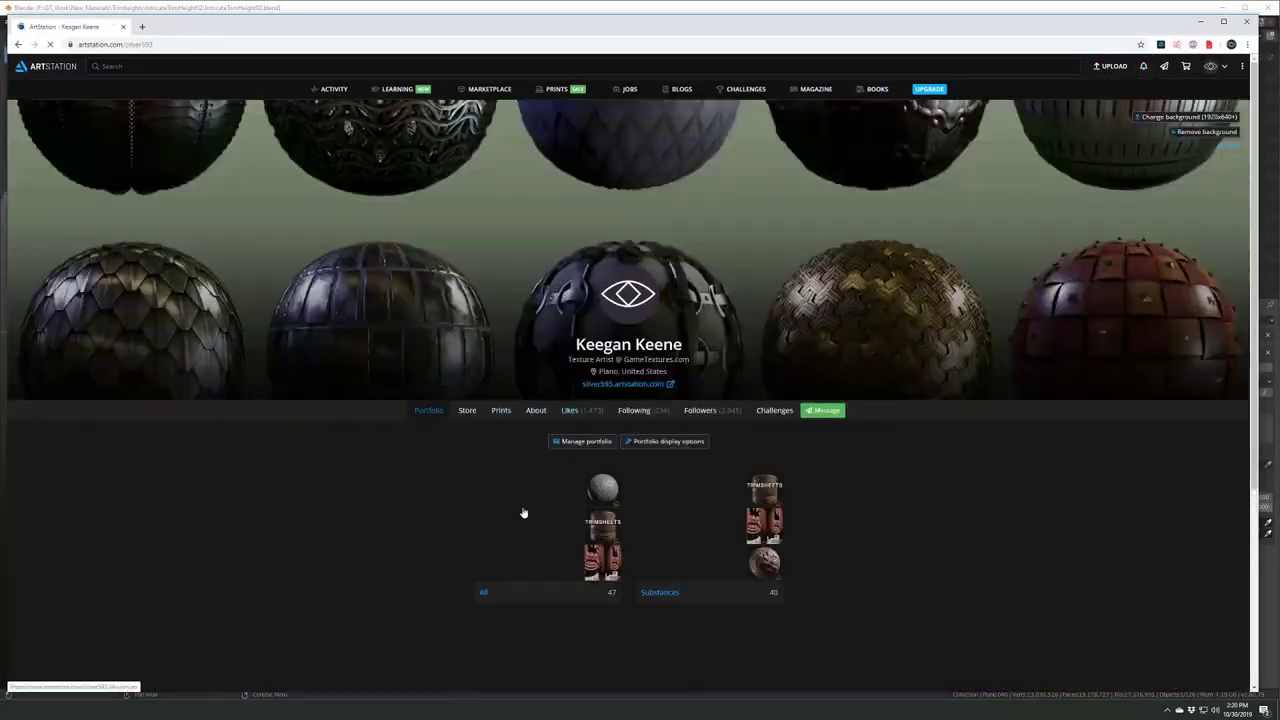
scroll(558, 485, "down", 5)
scroll(558, 485, "up", 2)
scroll(558, 485, "down", 3)
scroll(600, 520, "up", 2)
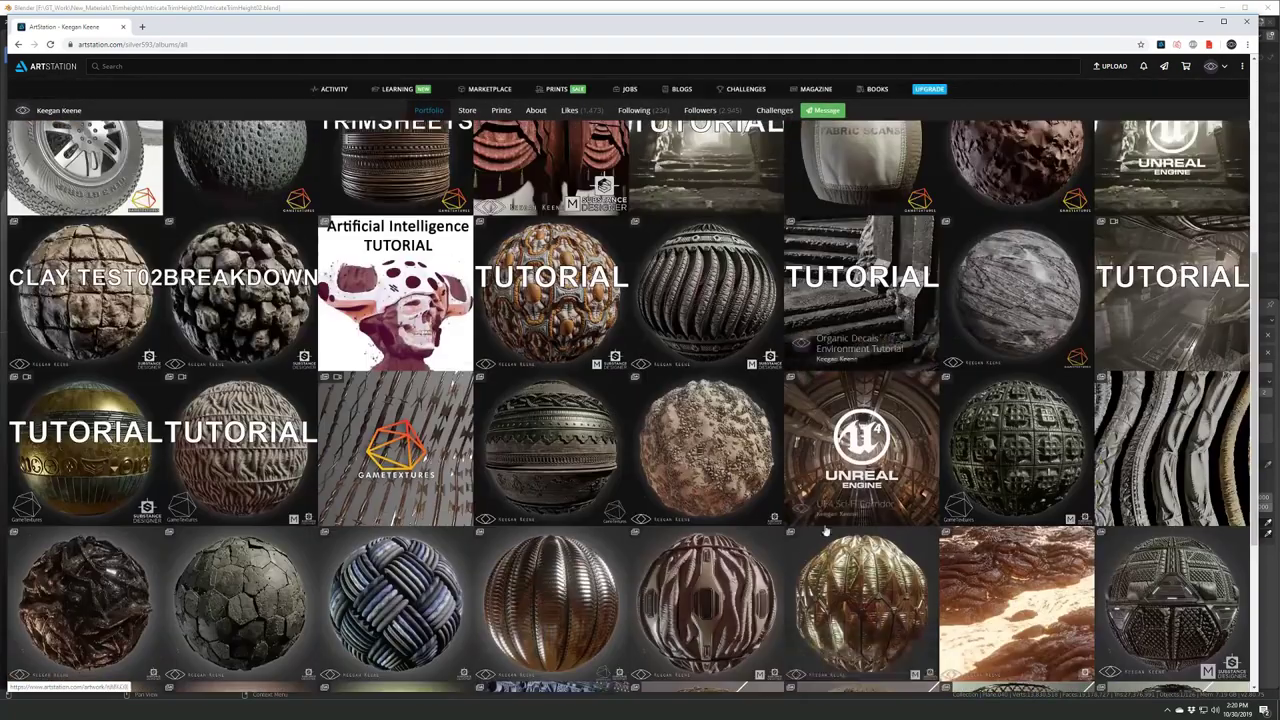
left_click(716, 592)
key("Escape")
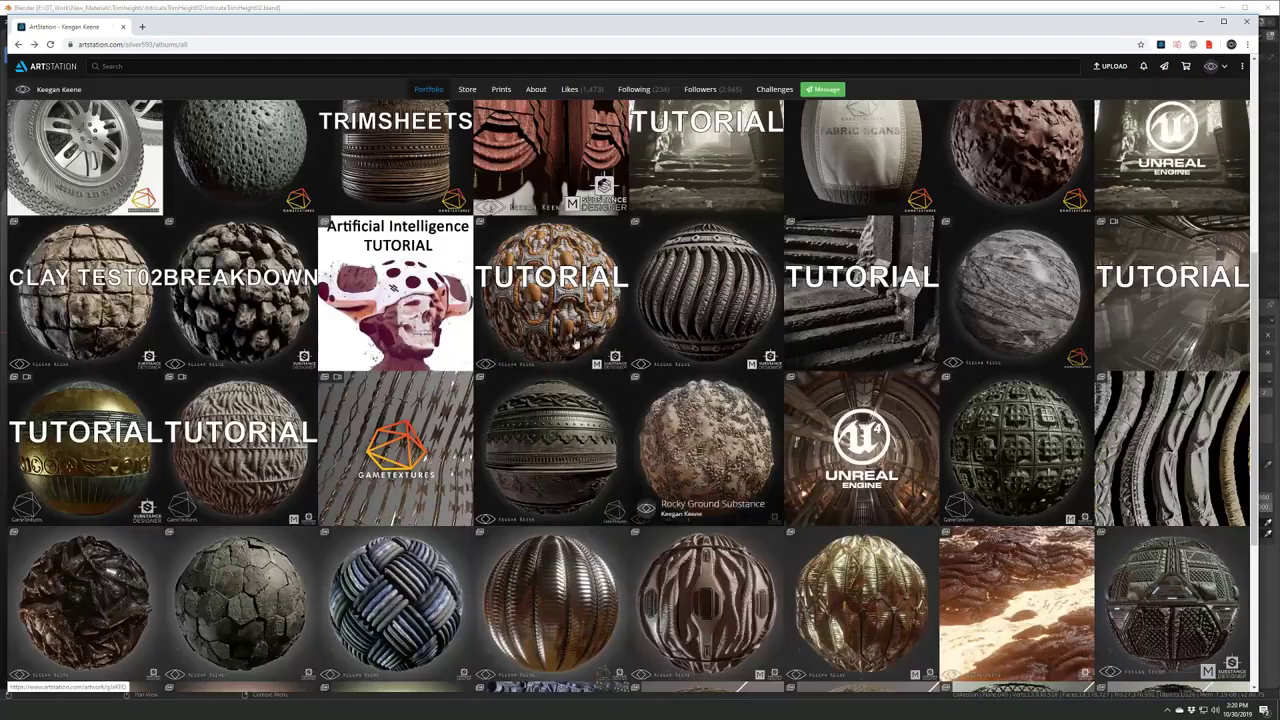
left_click(436, 378)
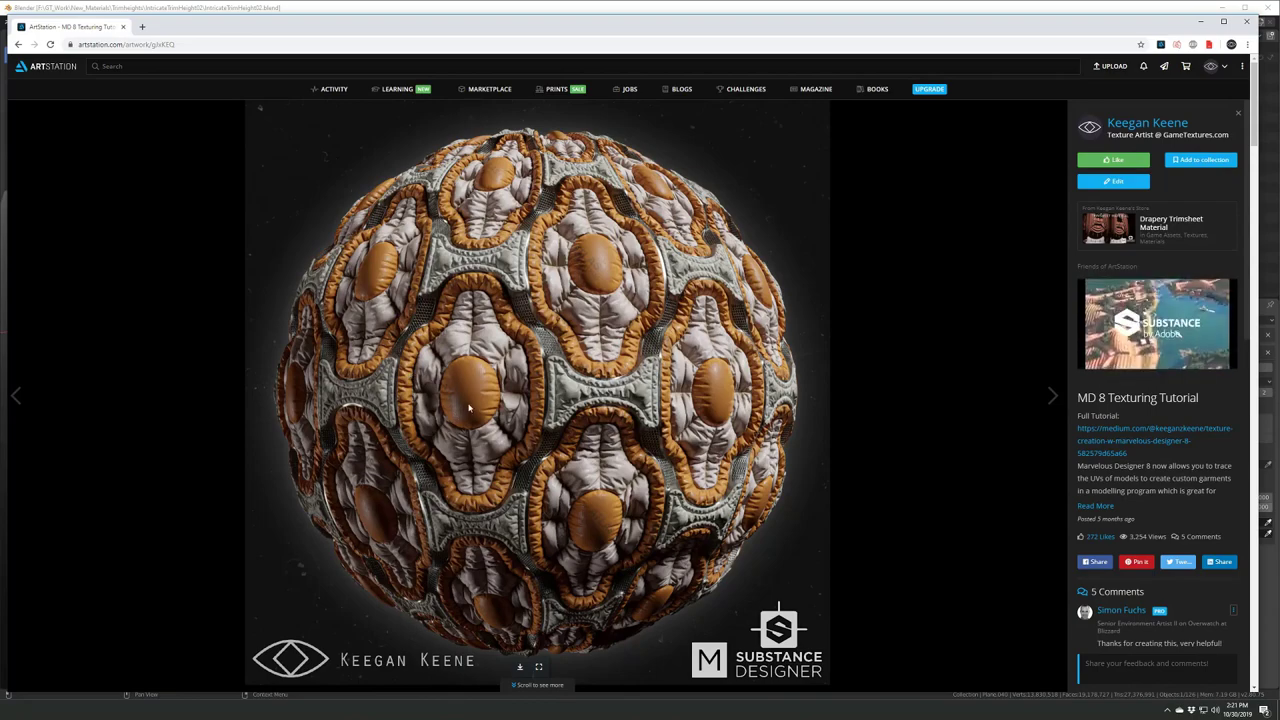
scroll(468, 407, "down", 5)
scroll(440, 430, "down", 5)
scroll(400, 455, "down", 5)
scroll(372, 475, "down", 3)
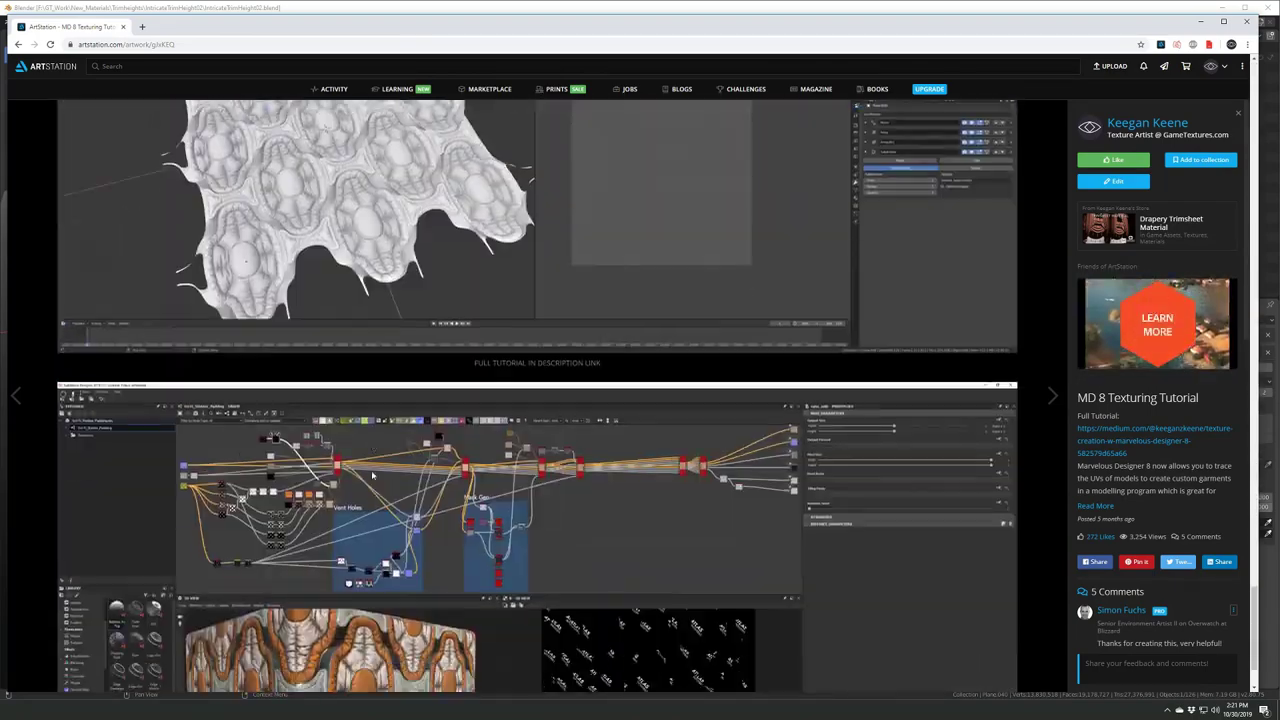
scroll(372, 475, "down", 1)
key("Escape")
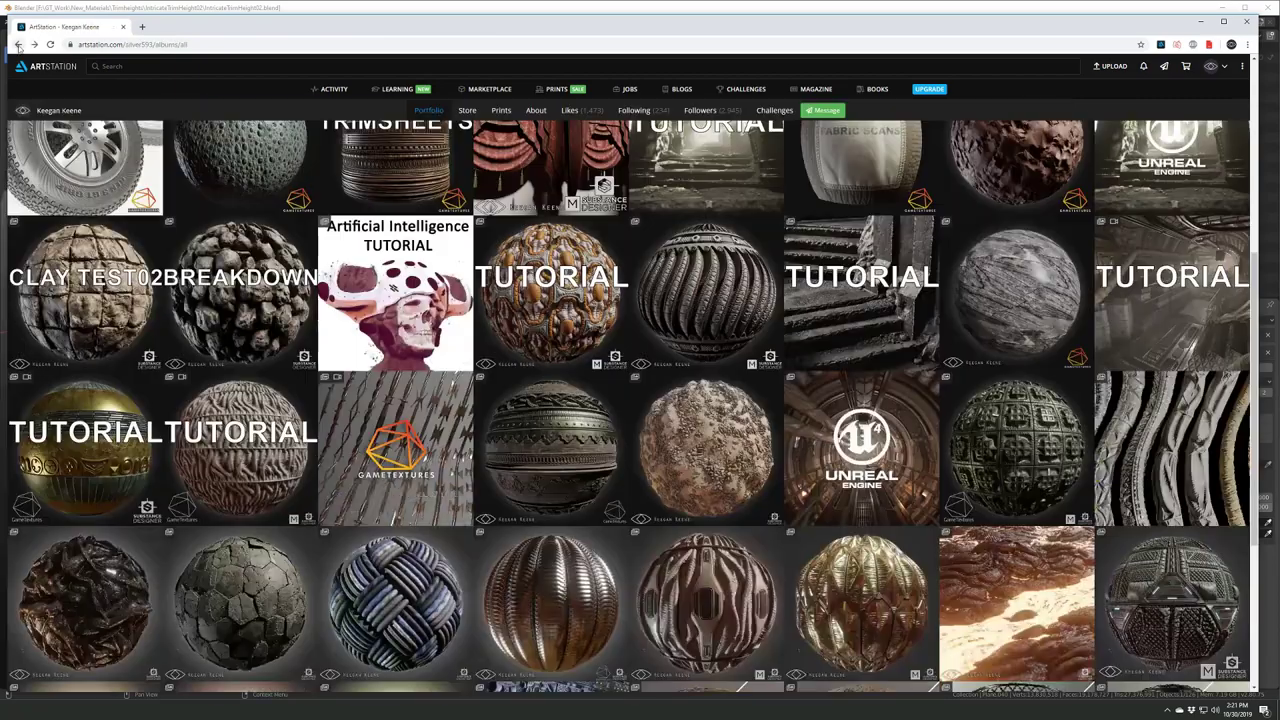
scroll(485, 303, "up", 2)
scroll(485, 303, "down", 2)
left_click(485, 303)
scroll(485, 303, "down", 4)
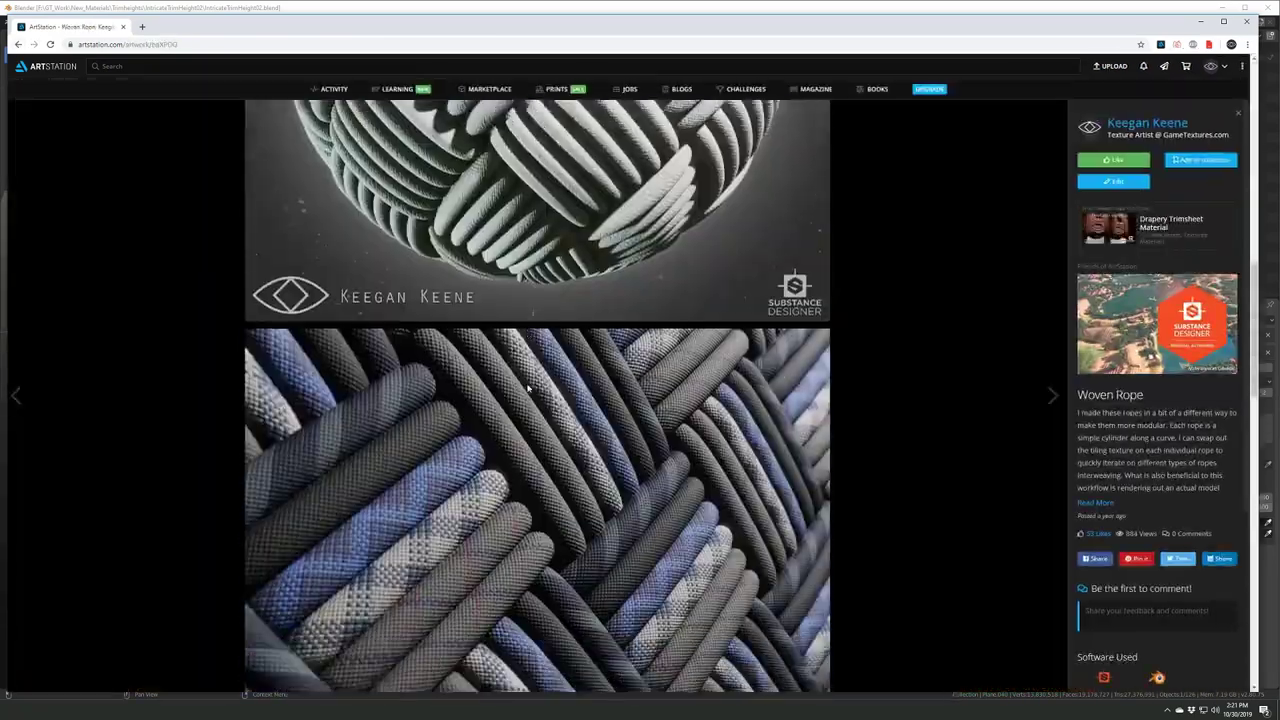
scroll(485, 303, "down", 2)
key("alt+Tab")
- Add a Mirror modifier to the shell row across WCenter
key("KP_7")
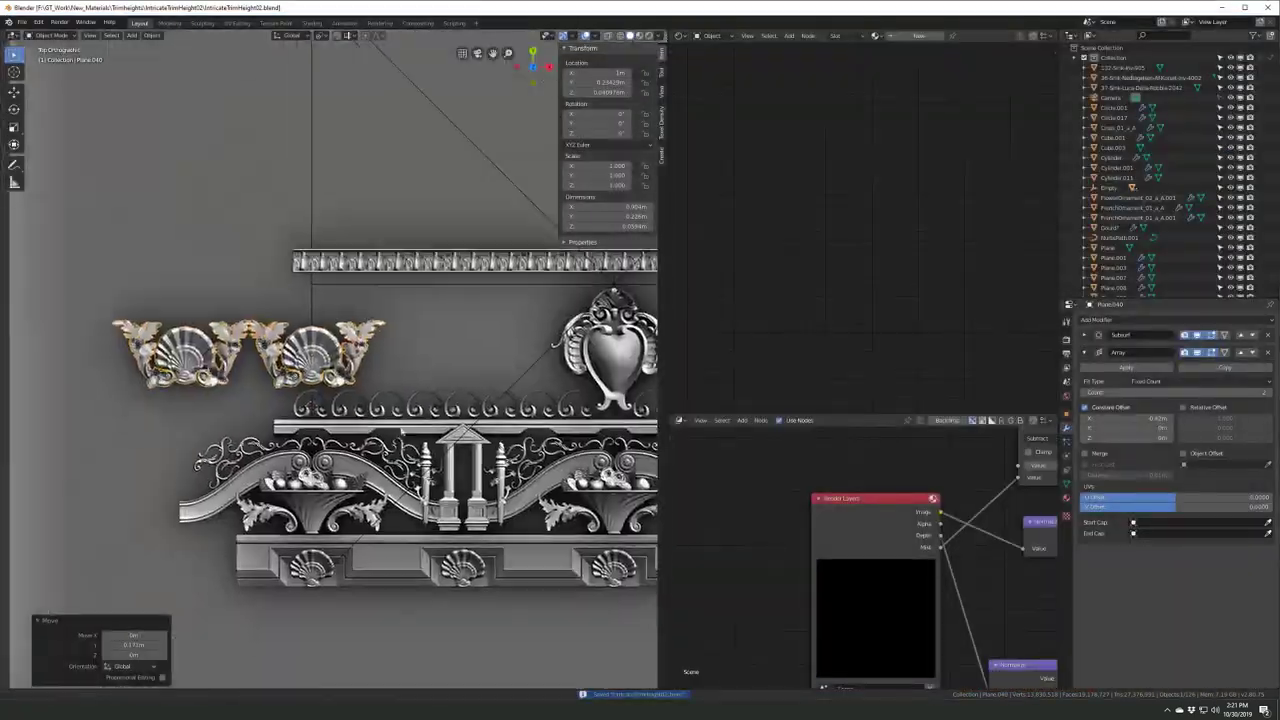
scroll(363, 392, "up", 4)
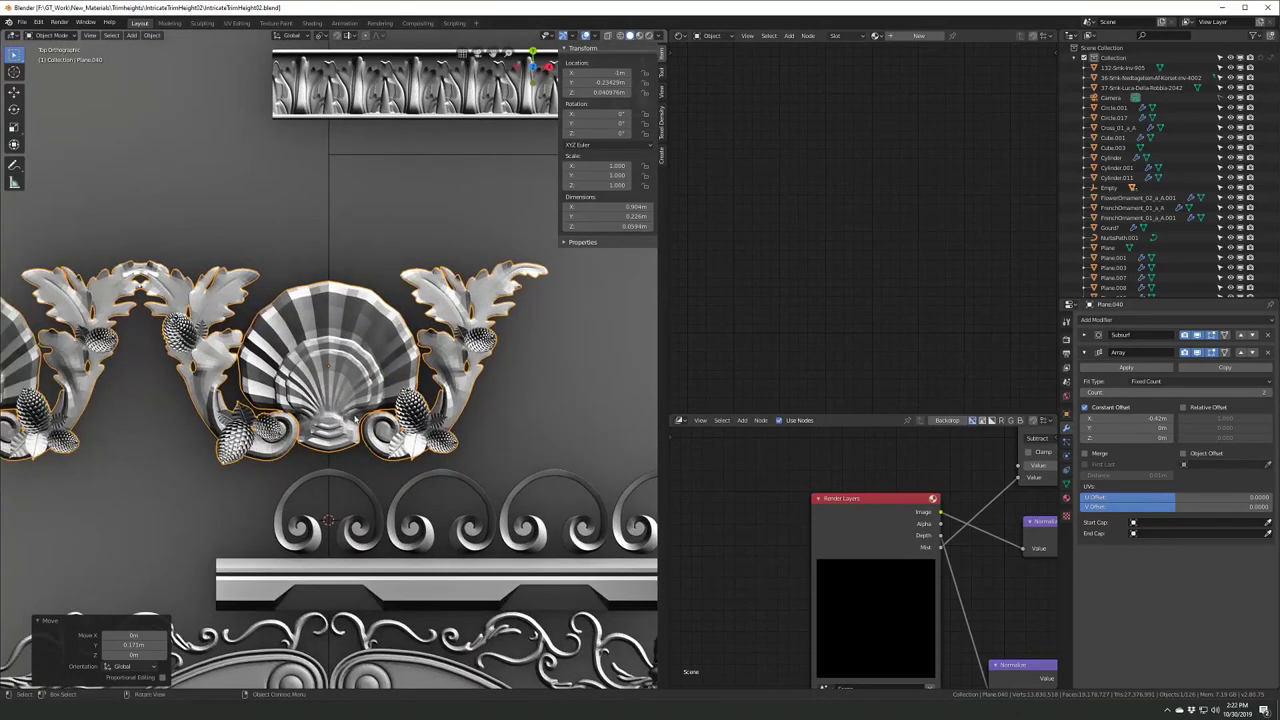
scroll(363, 392, "down", 5)
scroll(363, 392, "up", 4)
key("KP_Decimal")
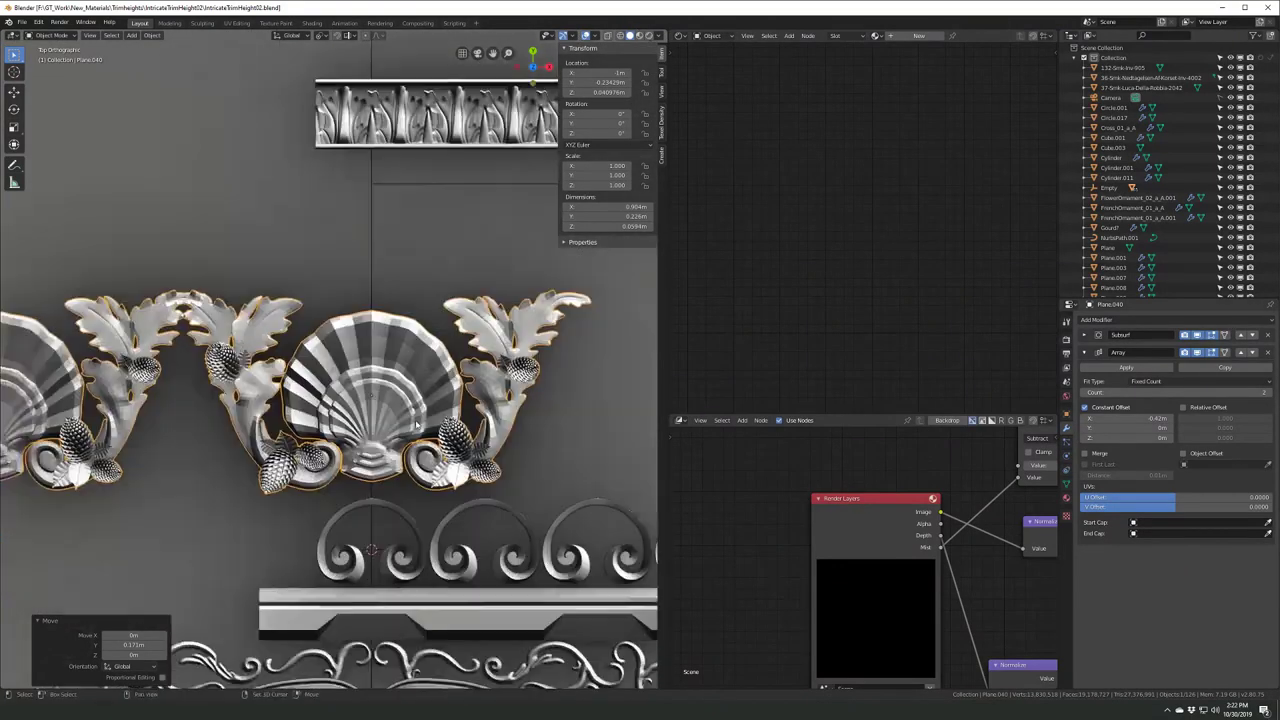
scroll(353, 349, "down", 5)
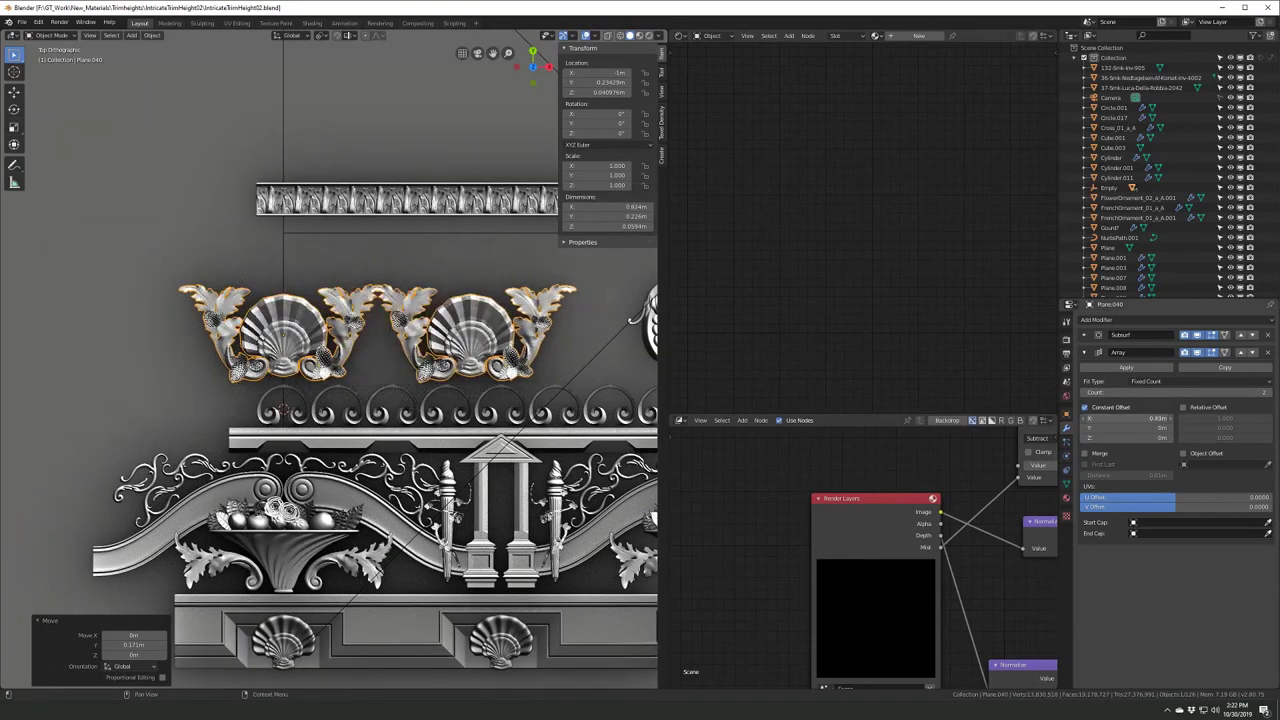
left_click(1100, 319)
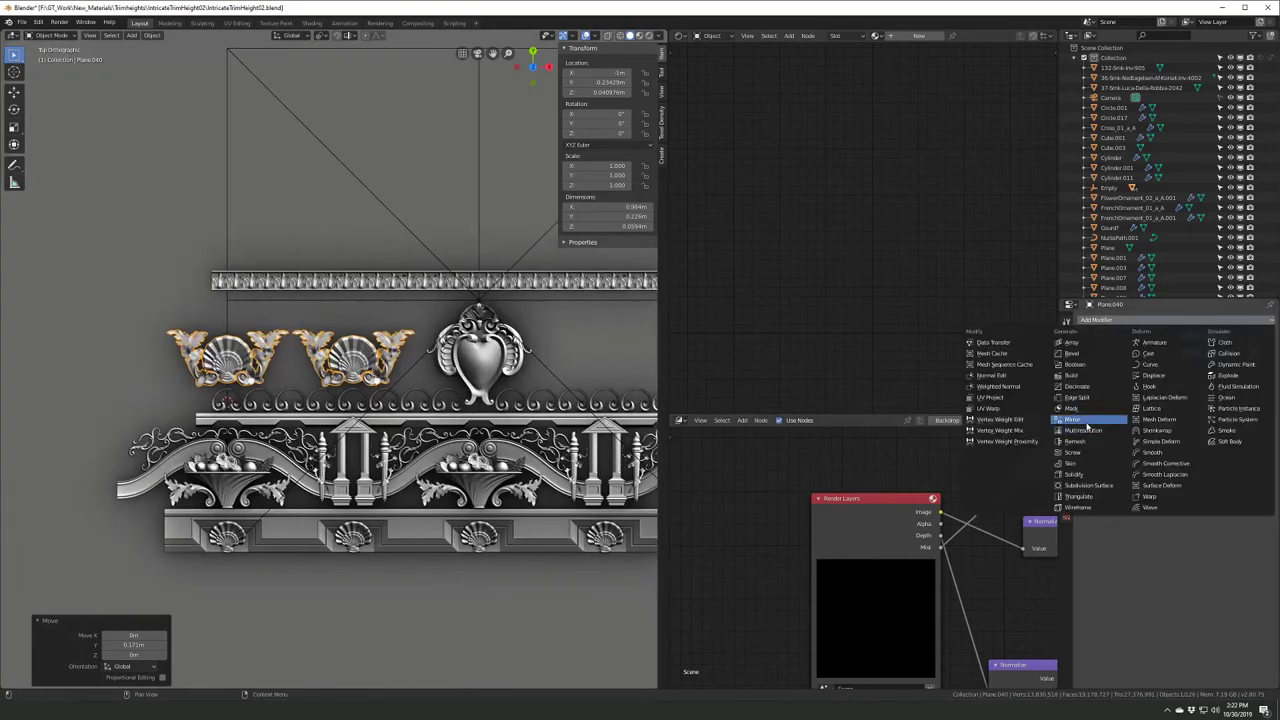
left_click(1089, 425)
- Select the small scroll plane from top view and move it onto the trim
key("KP_7")
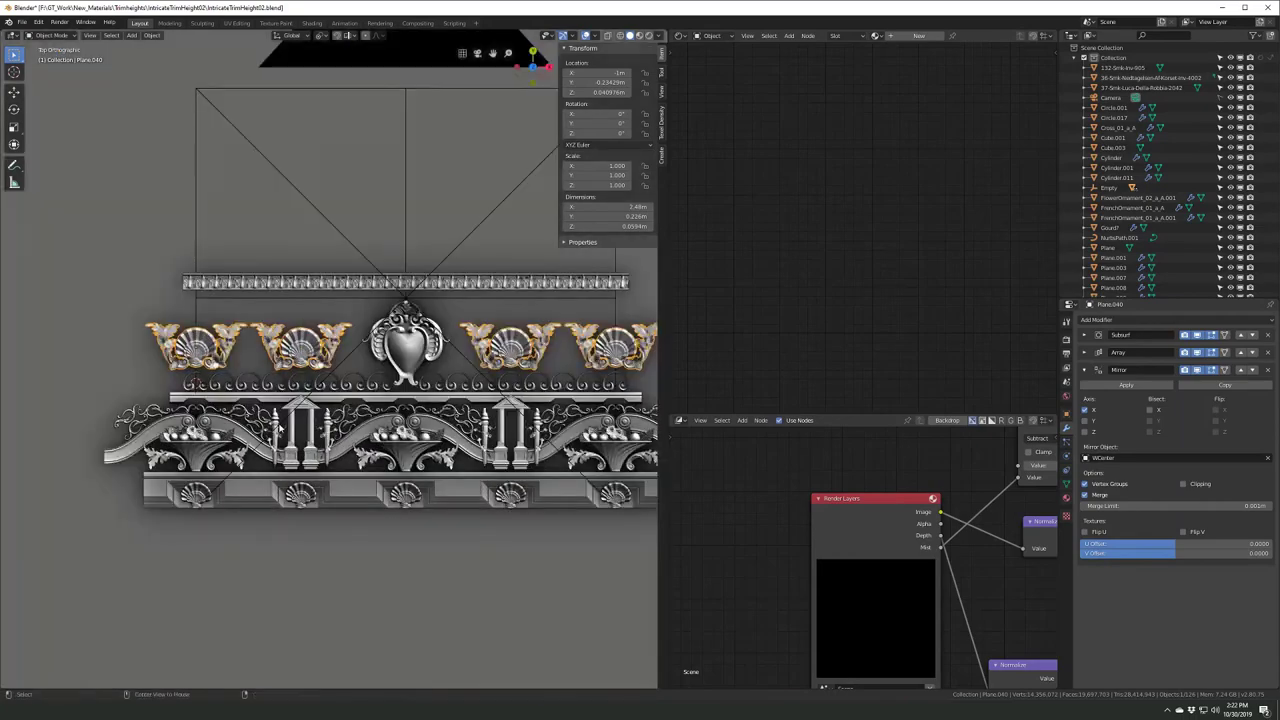
scroll(313, 333, "up", 2)
scroll(313, 333, "down", 3)
scroll(415, 507, "up", 2)
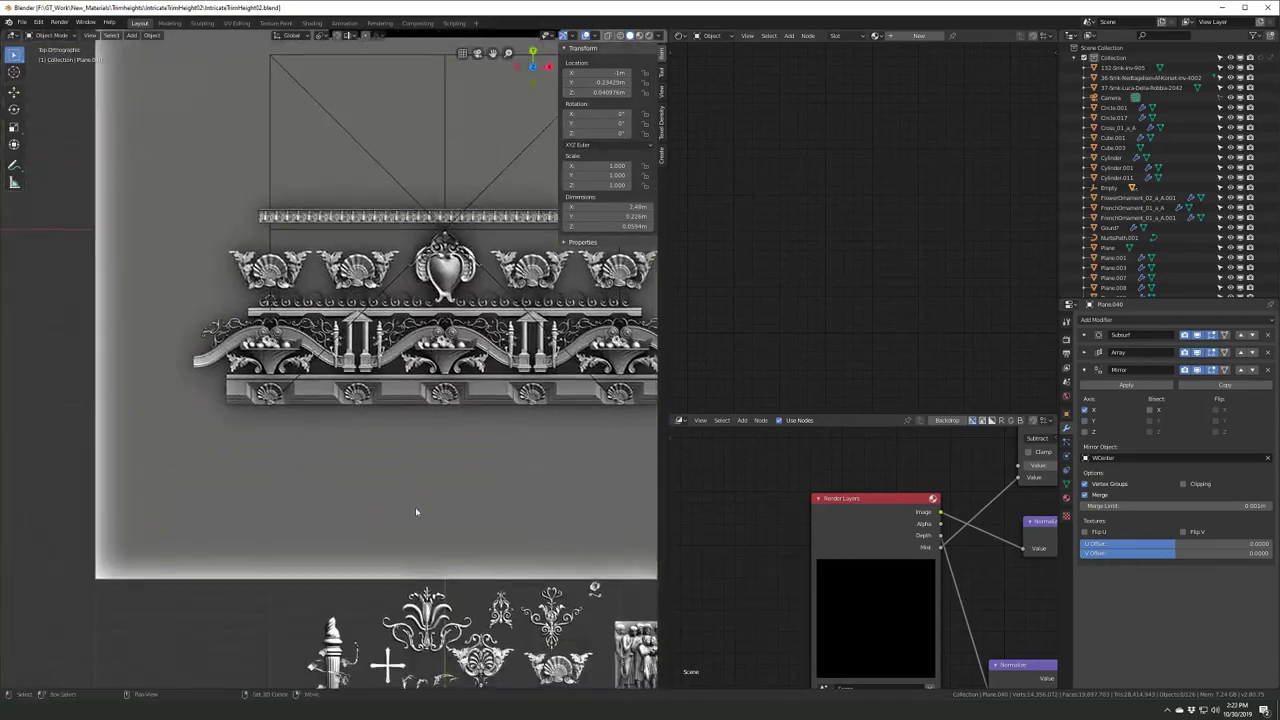
scroll(415, 507, "down", 2)
scroll(415, 507, "up", 3)
middle_click_drag(415, 507, 320, 312)
key("KP_7")
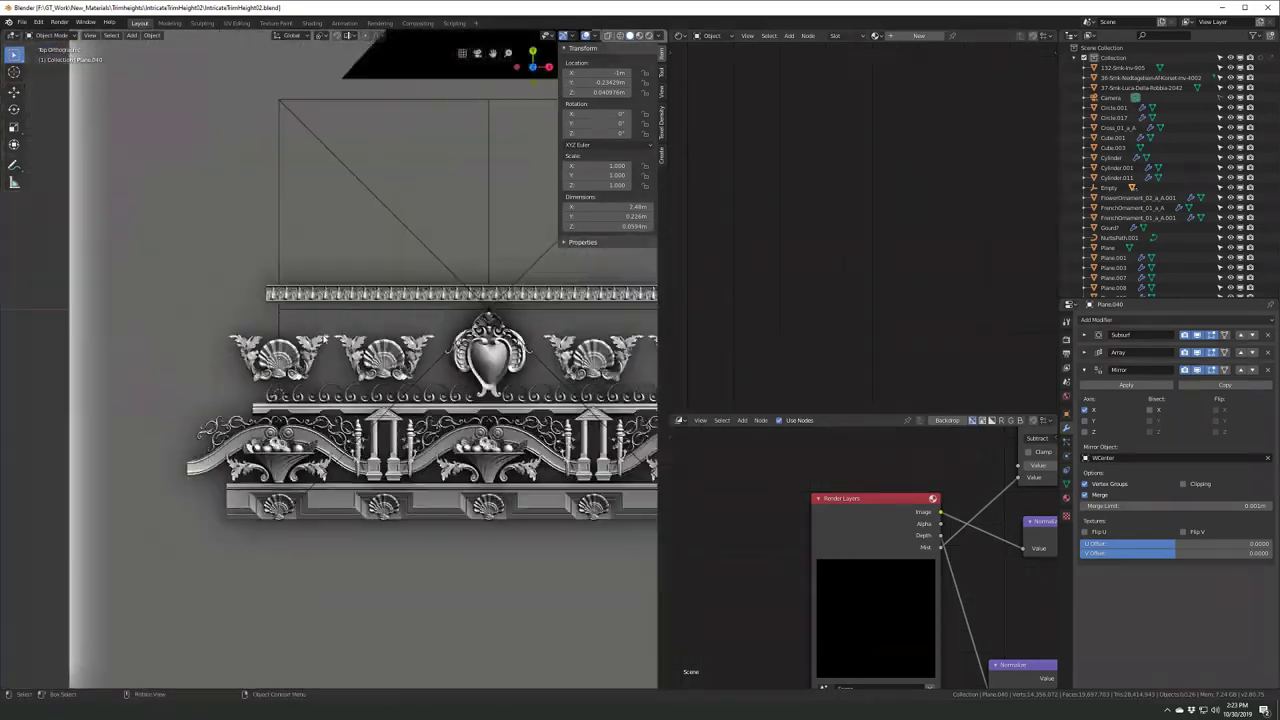
middle_click_drag(520, 500, 520, 200, "shift")
left_click(523, 485)
left_click(148, 310)
mouse_move(148, 310)
middle_mouse_down()
mouse_move(323, 434)
mouse_move(300, 400)
mouse_move(223, 398)
middle_mouse_up()
- Frame the scroll piece, add a Mirror modifier, and apply its rotation and scale
key("KP_7")
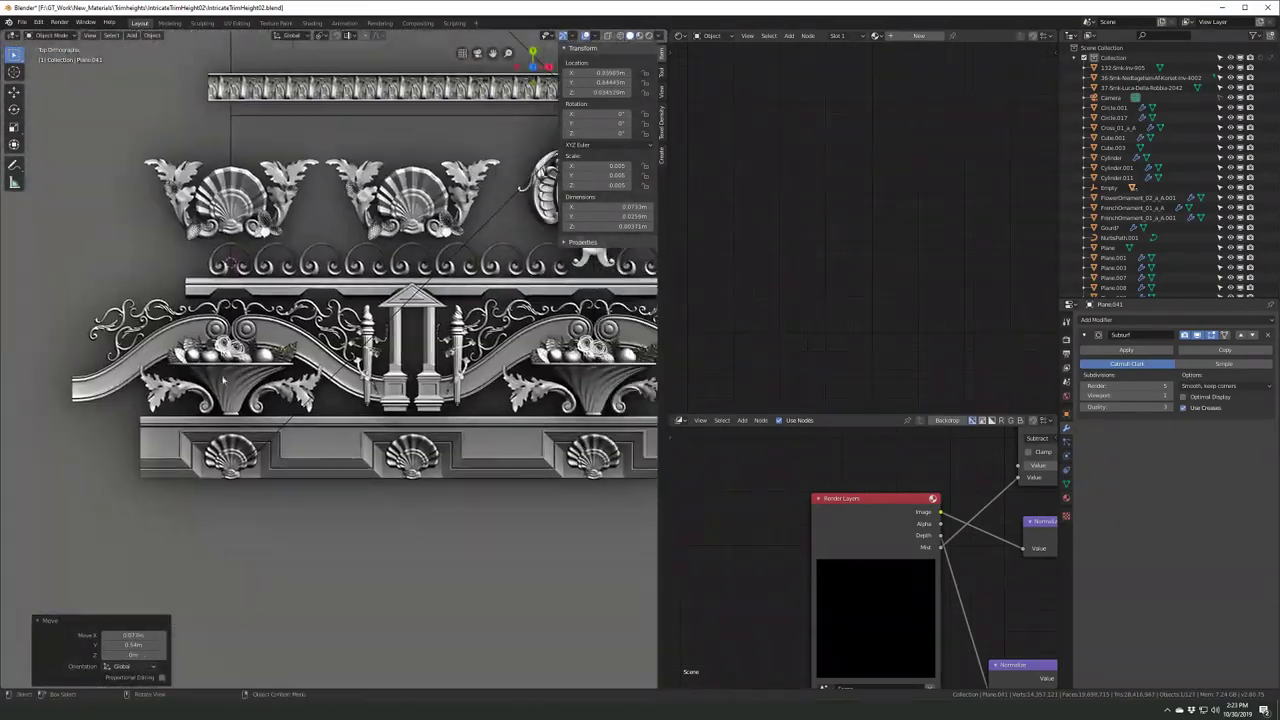
scroll(345, 375, "up", 2)
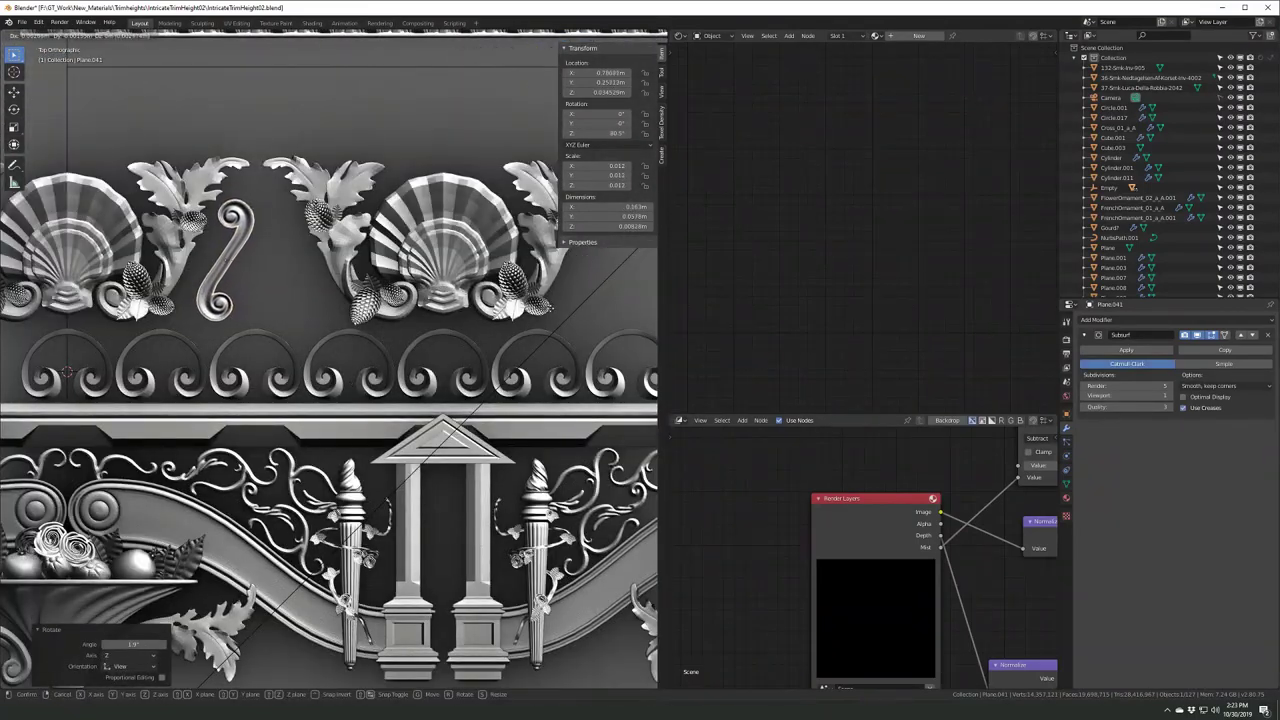
key("Tab")
key("KP_Decimal")
left_click(1099, 325)
left_click(1075, 395)
key("ctrl+a")
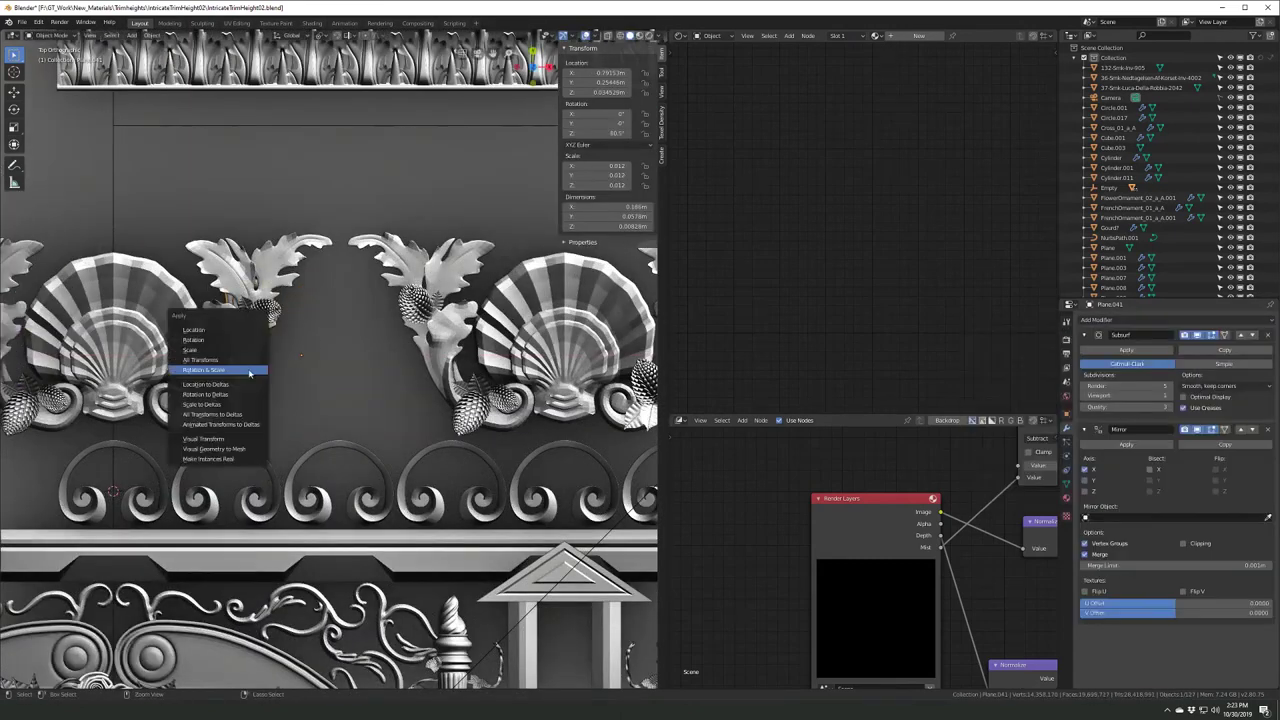
left_click(215, 365)
scroll(306, 401, "down", 3)
key("shift+s")
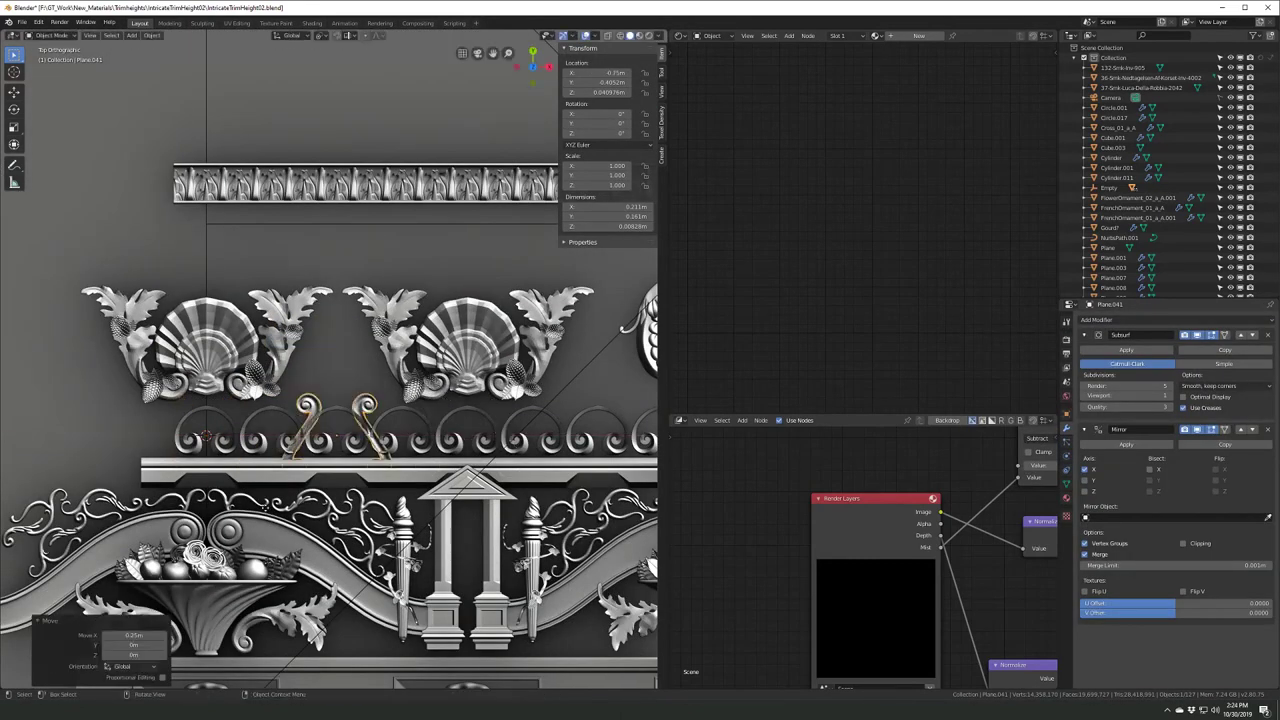
- Shift the scroll piece's geometry along X in Edit Mode and save the file
key("Tab")
scroll(298, 431, "up", 2)
key("g")
key("x")
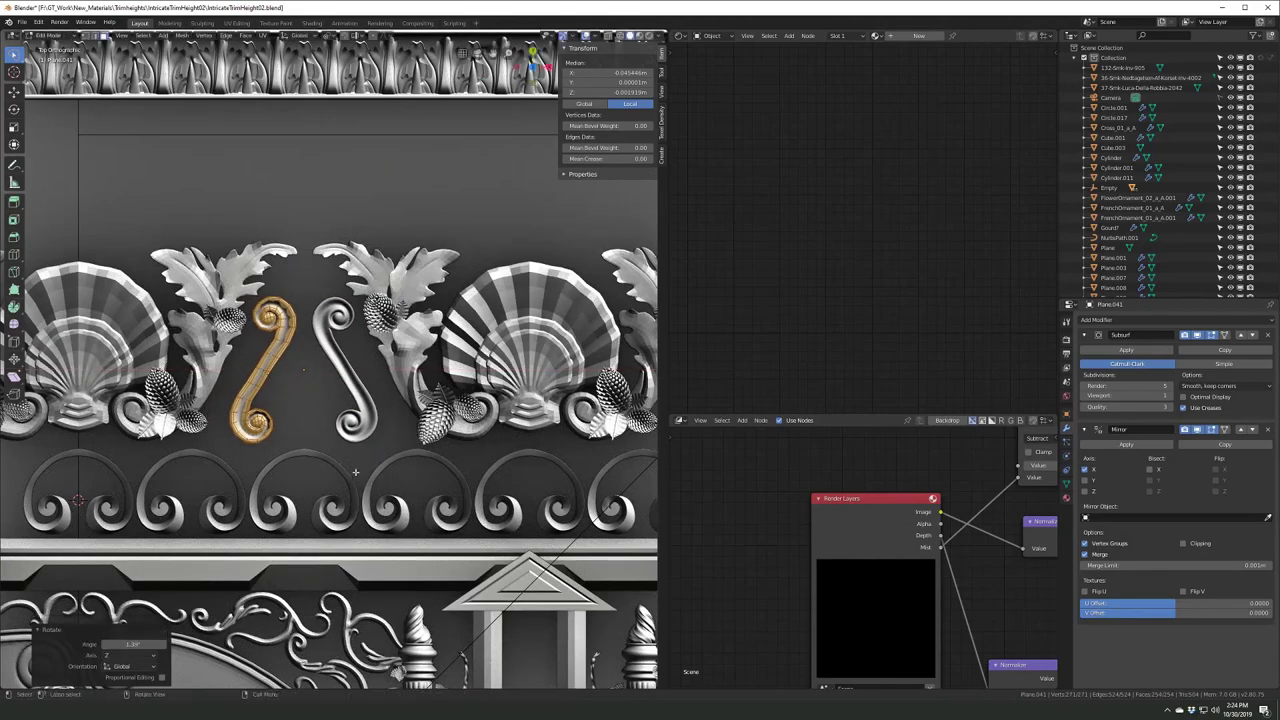
key("Tab")
scroll(359, 472, "down", 5)
key("ctrl+a")
mouse_move(359, 472)
middle_mouse_down()
mouse_move(530, 208)
mouse_move(420, 300)
middle_mouse_up()
key("ctrl+s")
- Add a second Mirror modifier with WCenter as Mirror Object and orbit to check it
scroll(420, 300, "up", 2)
left_click(1127, 349)
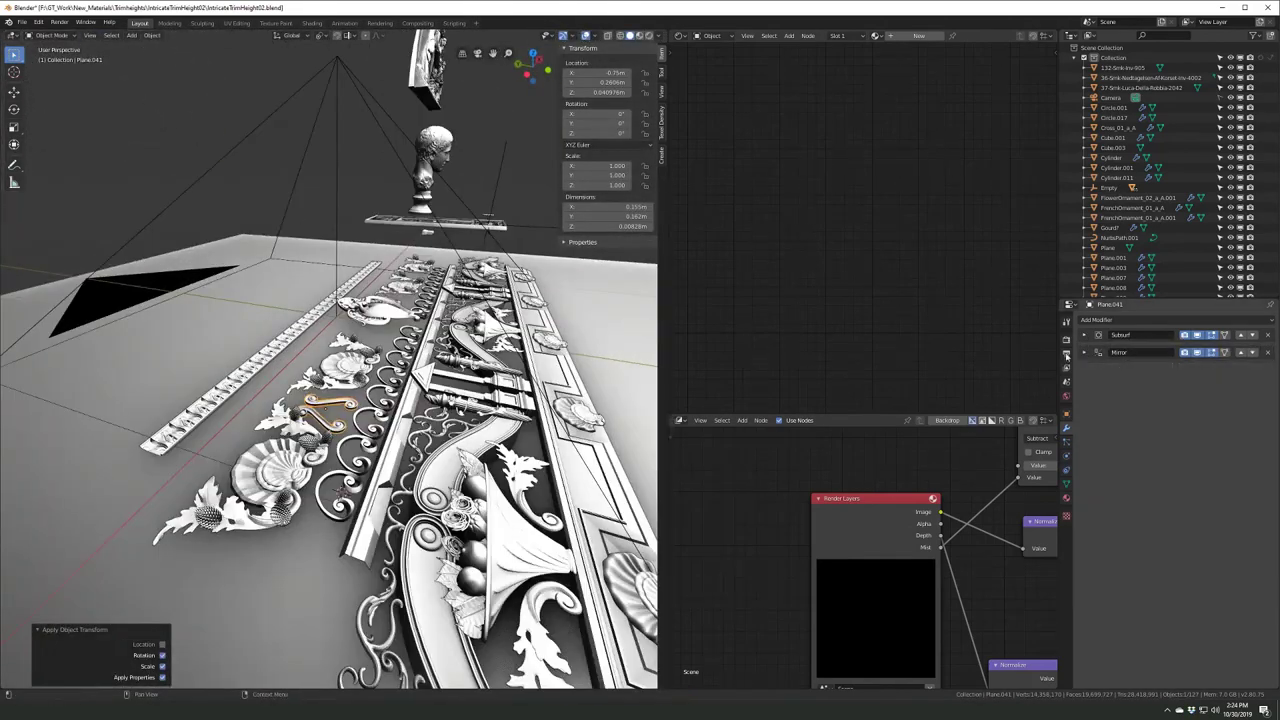
left_click(1097, 319)
left_click(1072, 419)
middle_click_drag(420, 300, 400, 330)
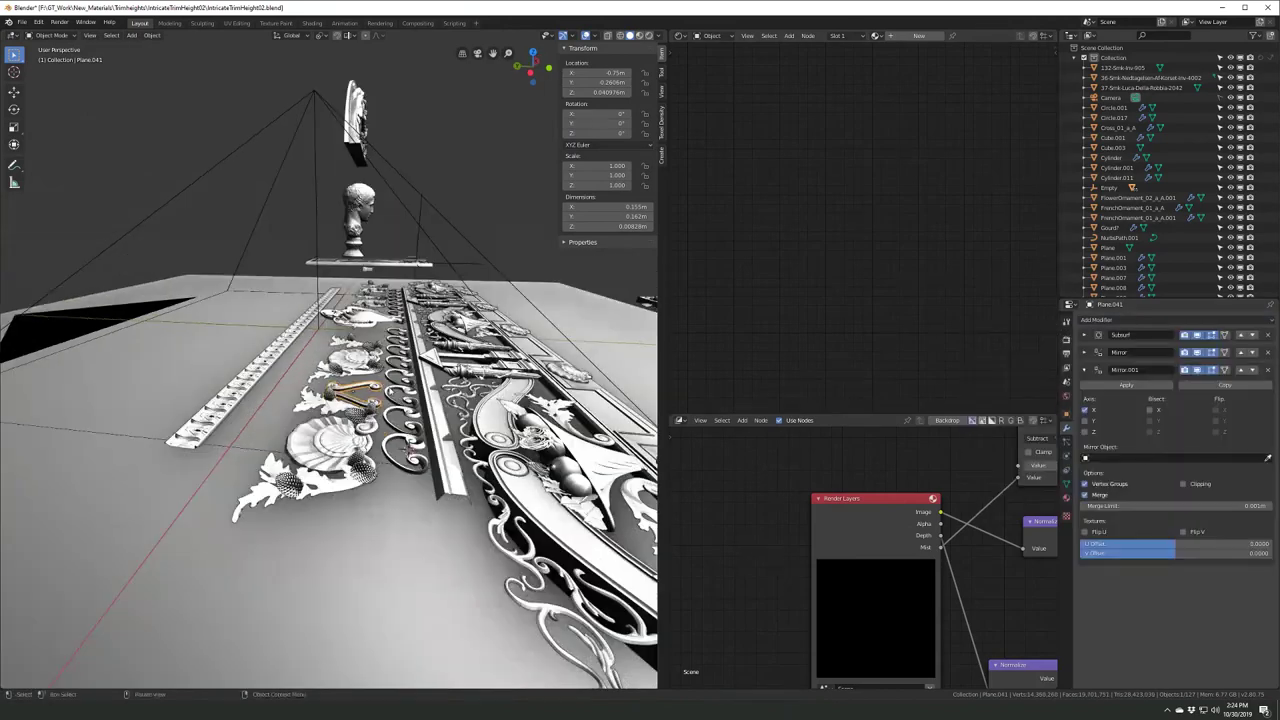
left_click(352, 292)
middle_click_drag(352, 292, 262, 264)
middle_click_drag(490, 254, 130, 386)
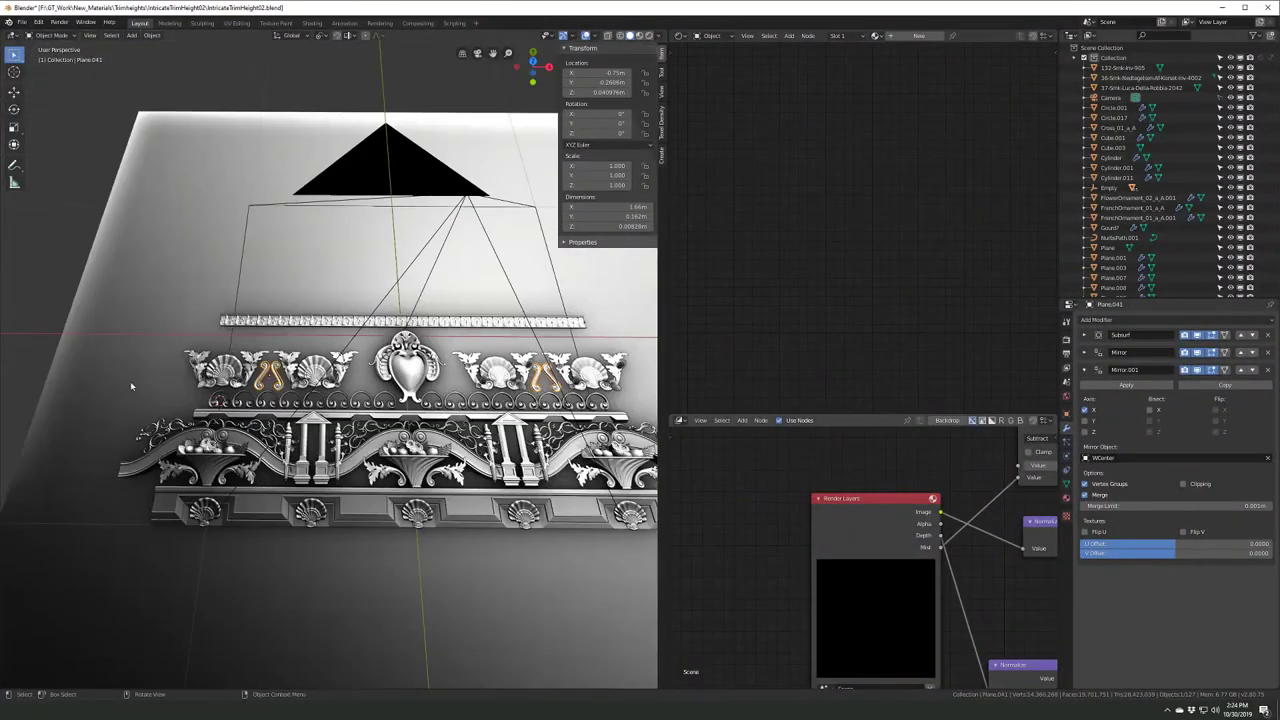
- Nudge the top moulding strip Plane.572 down 0.0213 m along Y
middle_click_drag(408, 380, 390, 400)
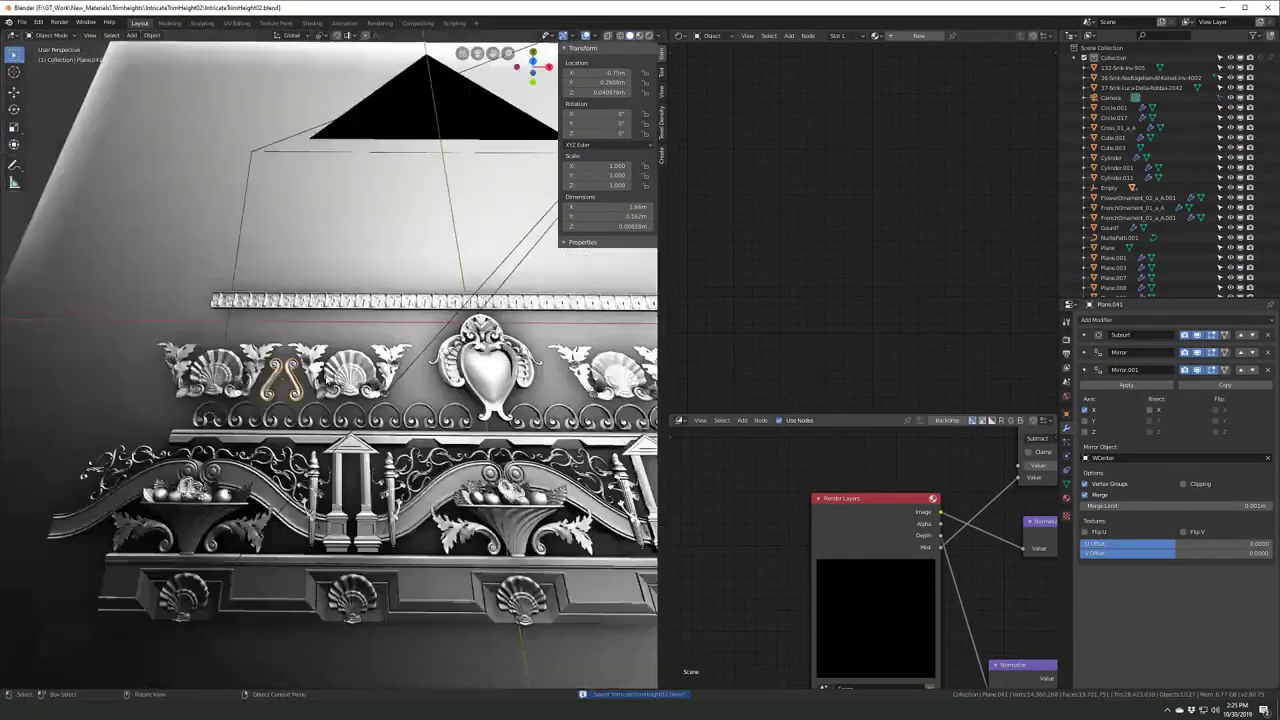
key("KP_0")
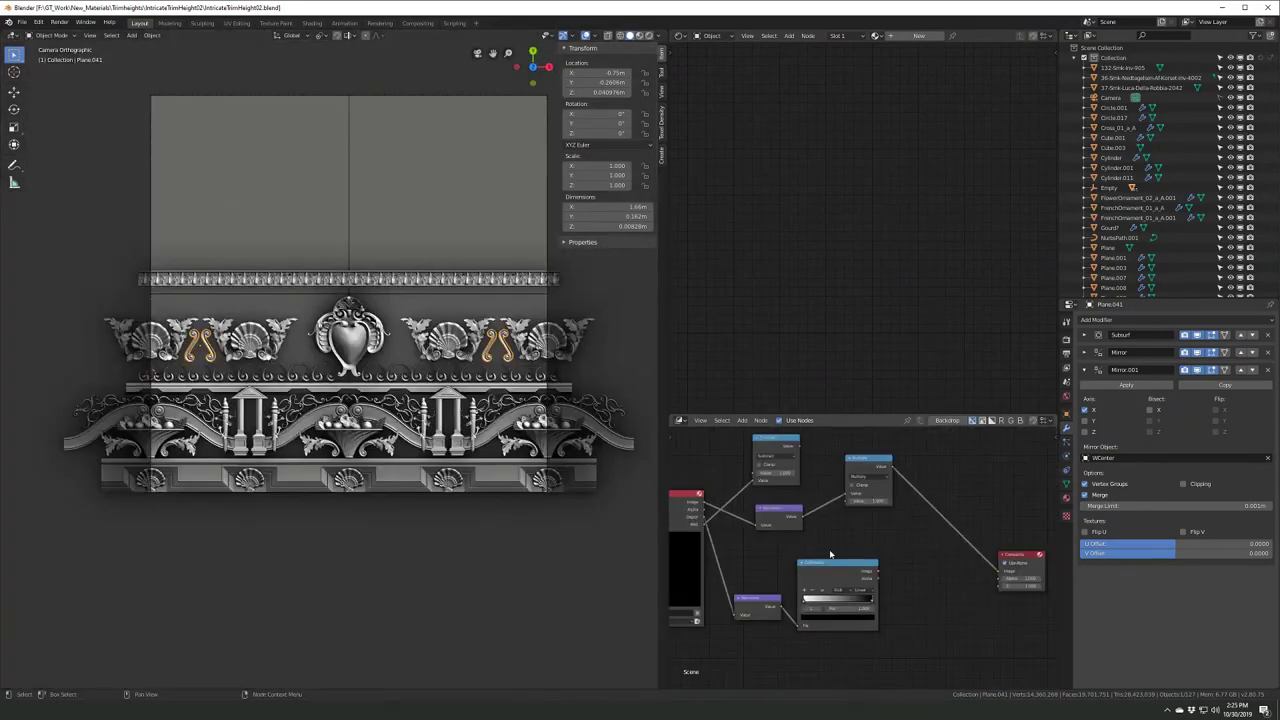
mouse_move(392, 400)
middle_mouse_down()
mouse_move(317, 358)
mouse_move(390, 400)
middle_mouse_up()
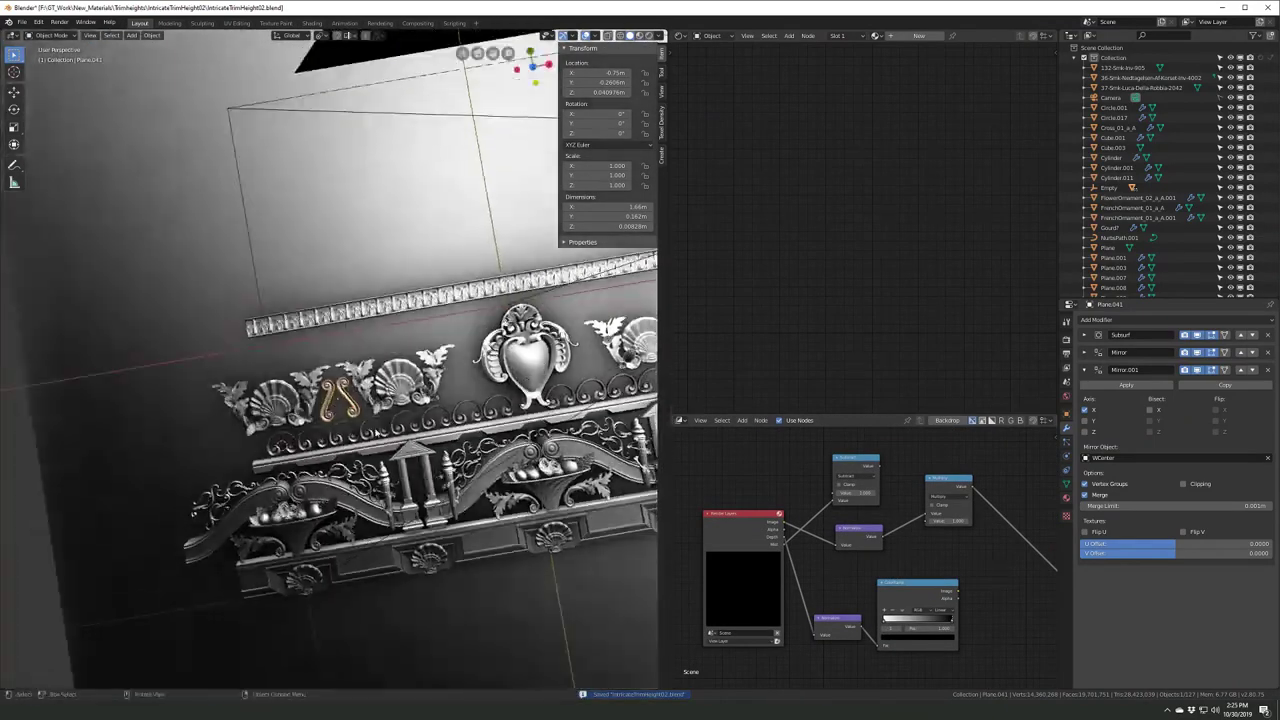
left_click(390, 350)
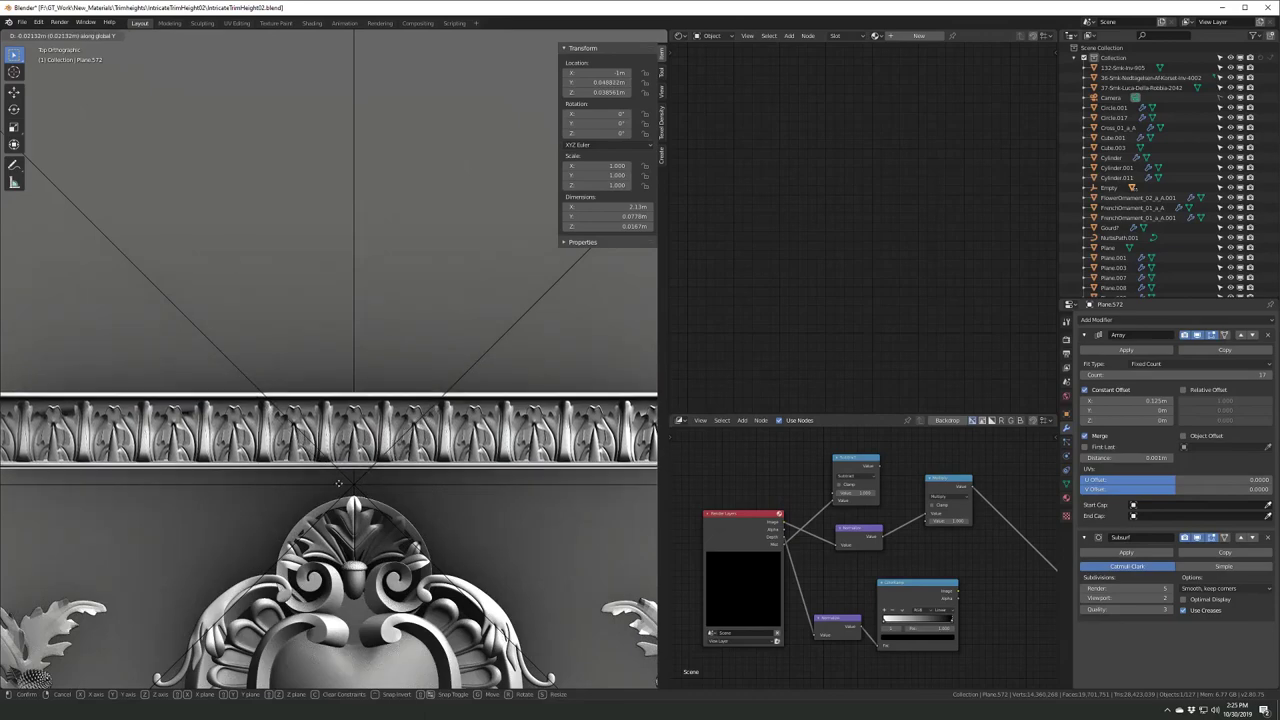
left_click(390, 447)
- Select the backdrop plane Plane.033 and inspect its depth shader nodes in a widened node editor
middle_click_drag(390, 447, 304, 321)
scroll(304, 321, "down", 5)
left_click(80, 409)
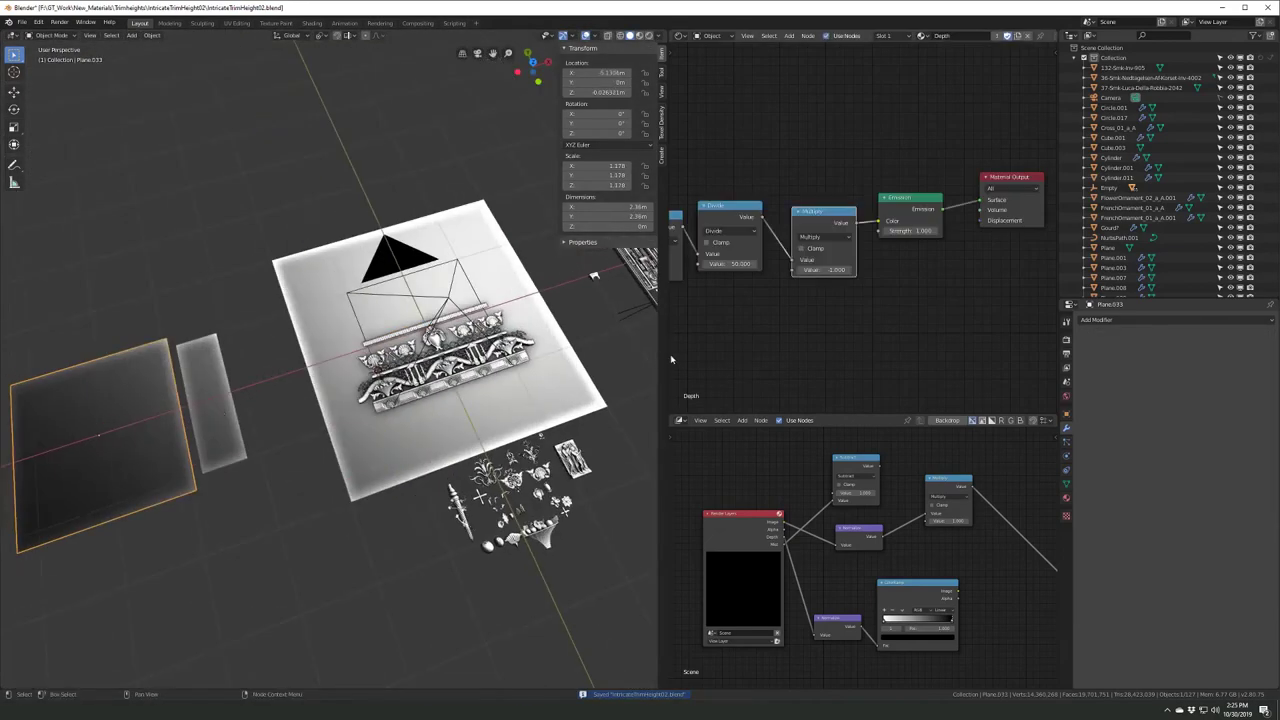
left_click_drag(658, 200, 292, 200)
middle_click_drag(630, 184, 608, 184)
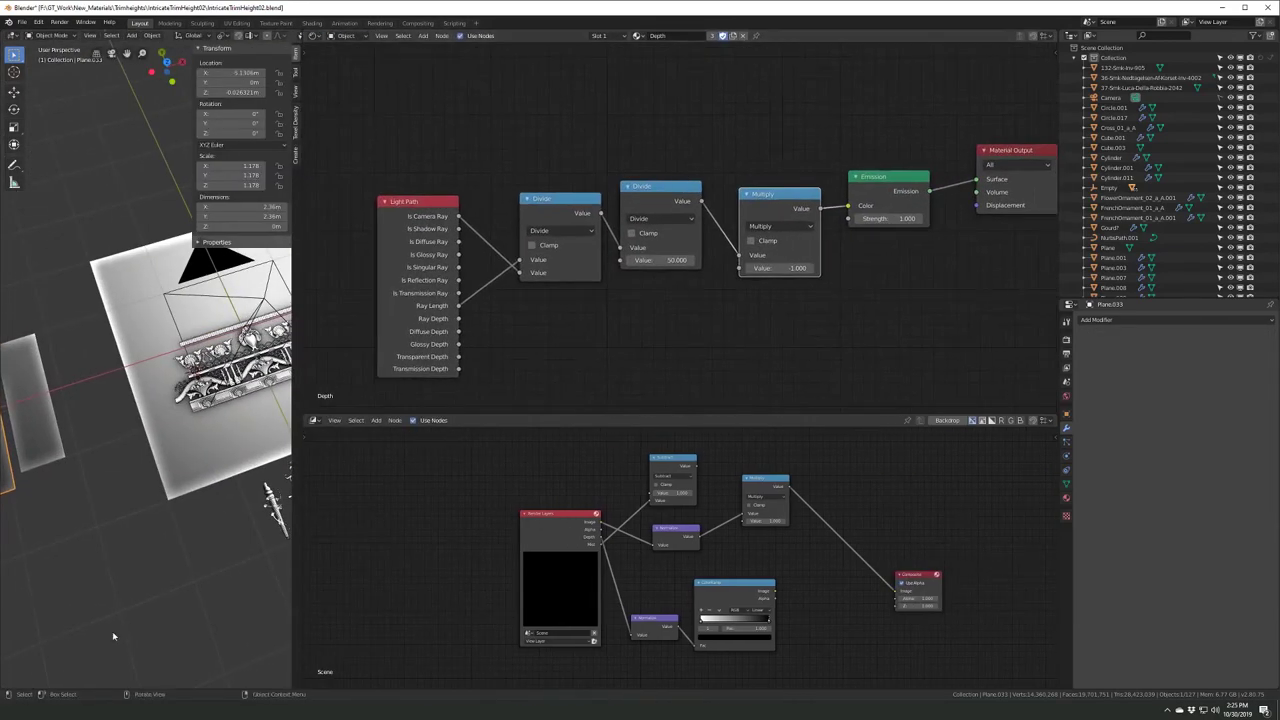
left_click_drag(300, 359, 942, 360)
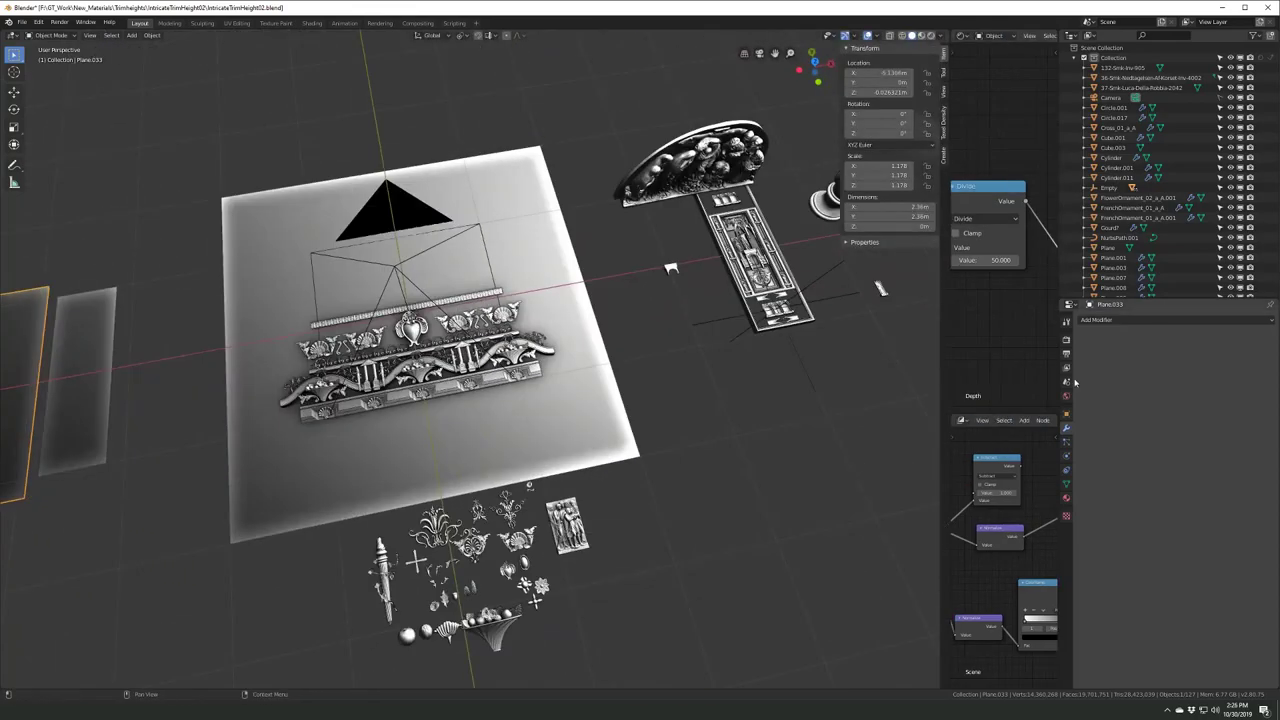
- Switch the Properties panel to the View Layer render settings
left_click(1066, 369)
scroll(671, 268, "up", 5)
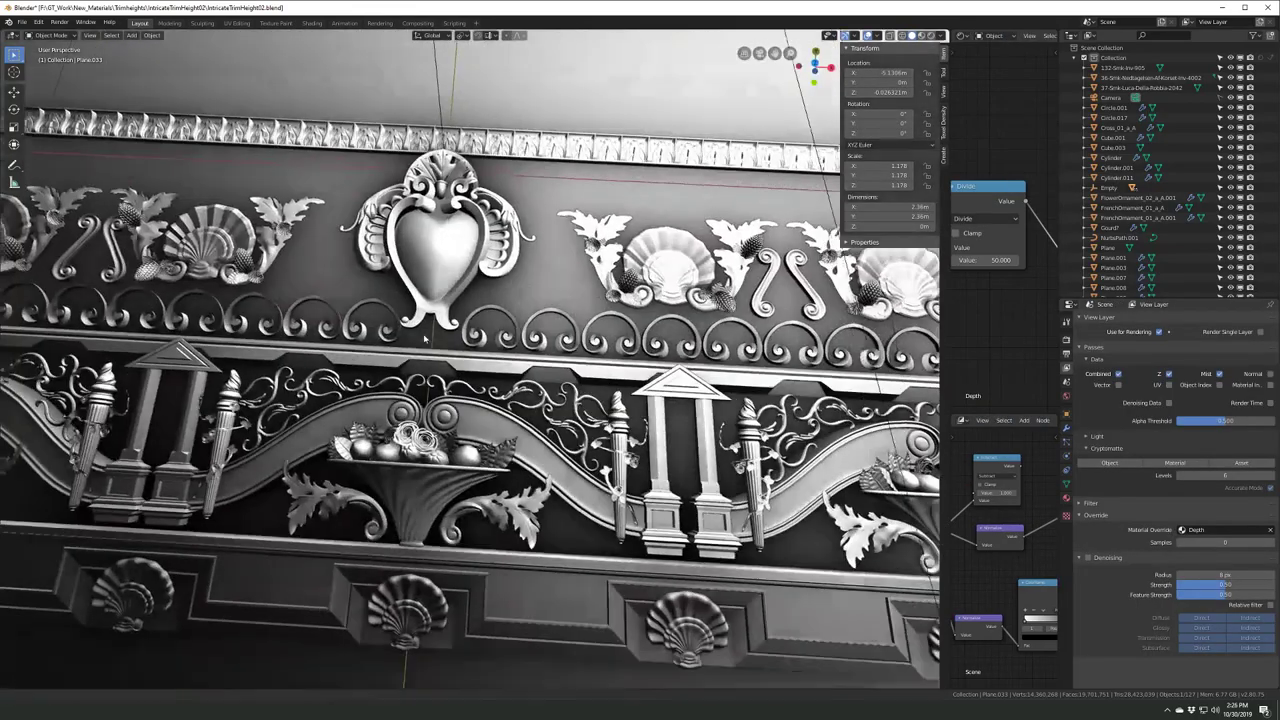
scroll(671, 268, "down", 4)
- Pick a rose from the ornament collection and start grabbing it
left_click_drag(942, 360, 556, 360)
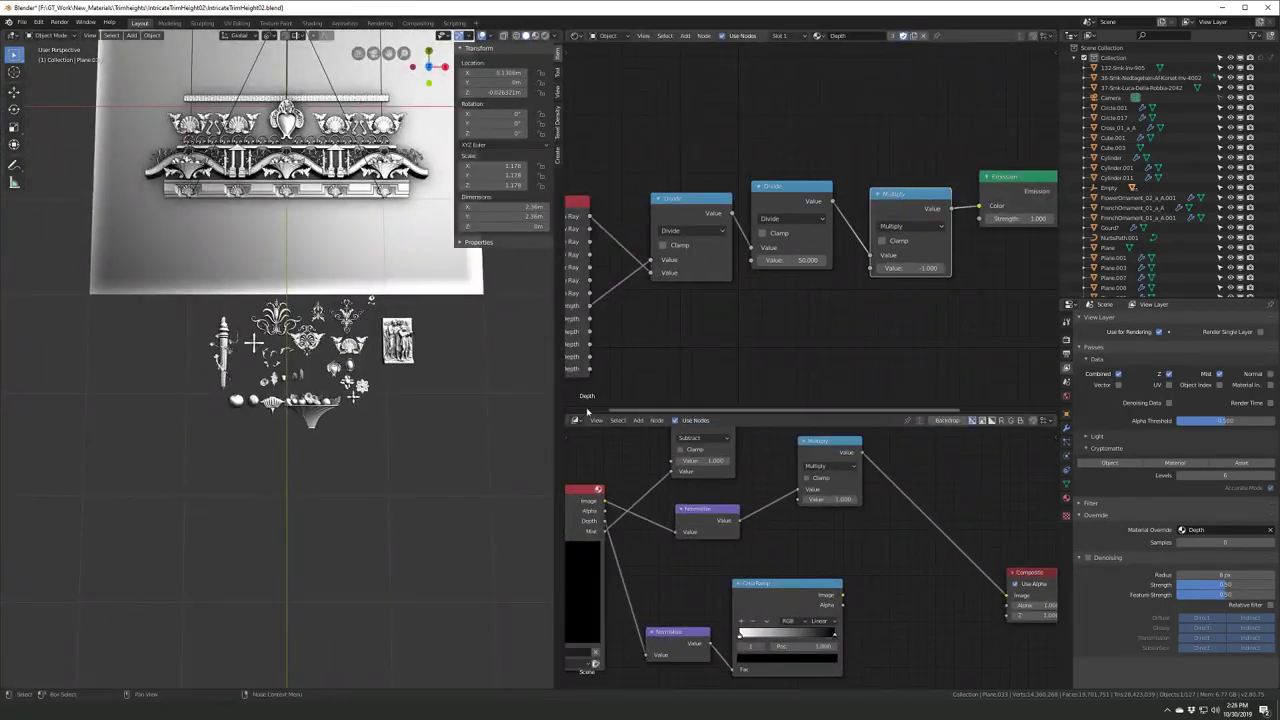
left_click_drag(556, 405, 957, 405)
scroll(450, 400, "up", 5)
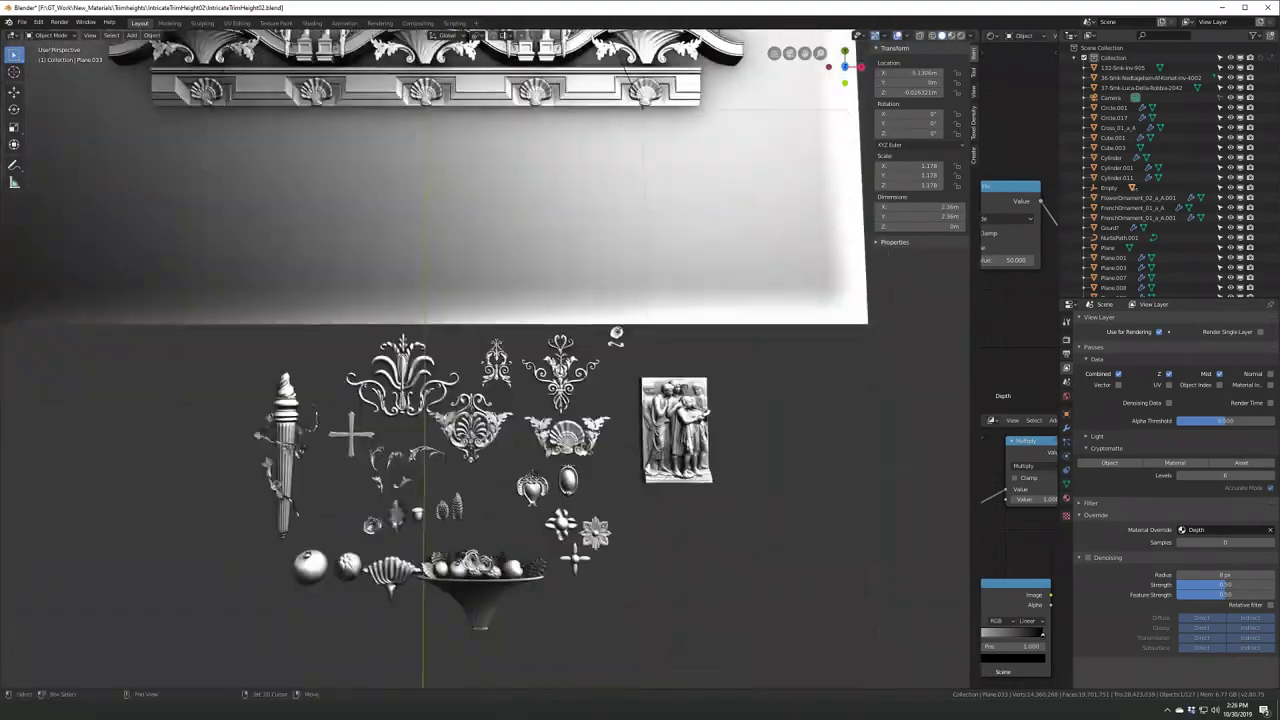
scroll(450, 400, "down", 4)
scroll(450, 400, "up", 4)
left_click(410, 340)
scroll(667, 619, "down", 4)
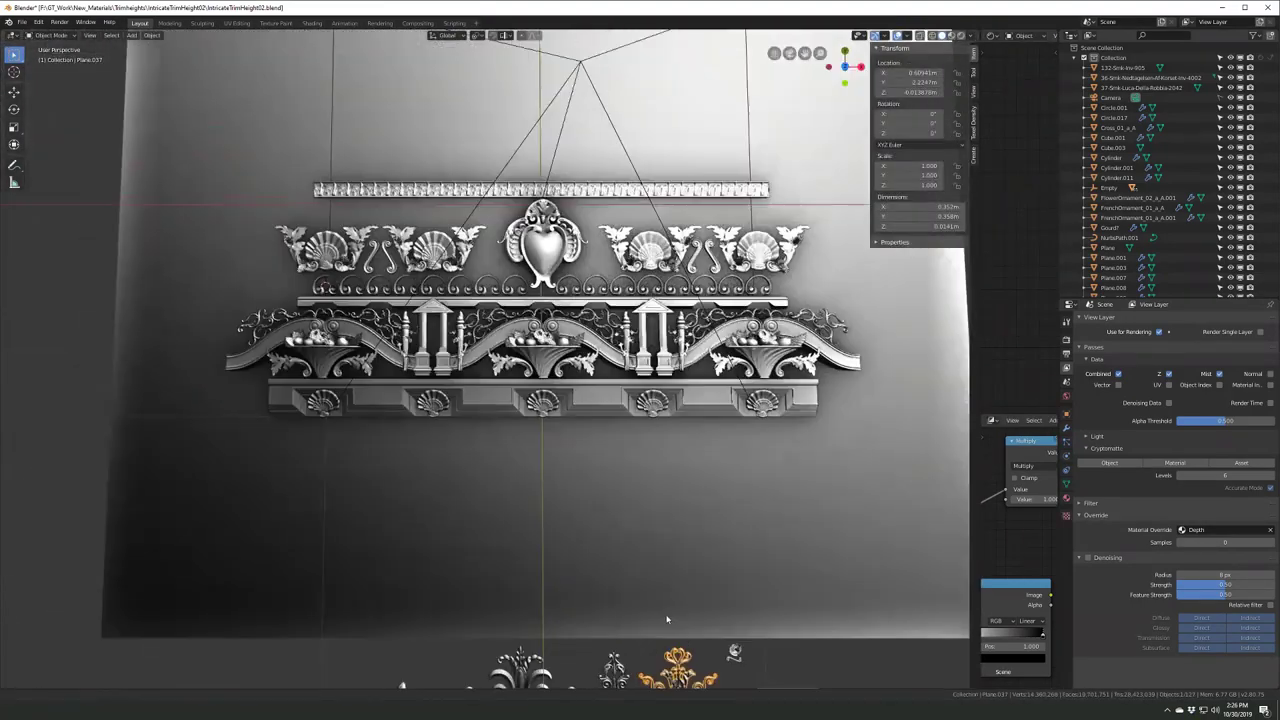
scroll(661, 309, "up", 6)
scroll(480, 360, "down", 6)
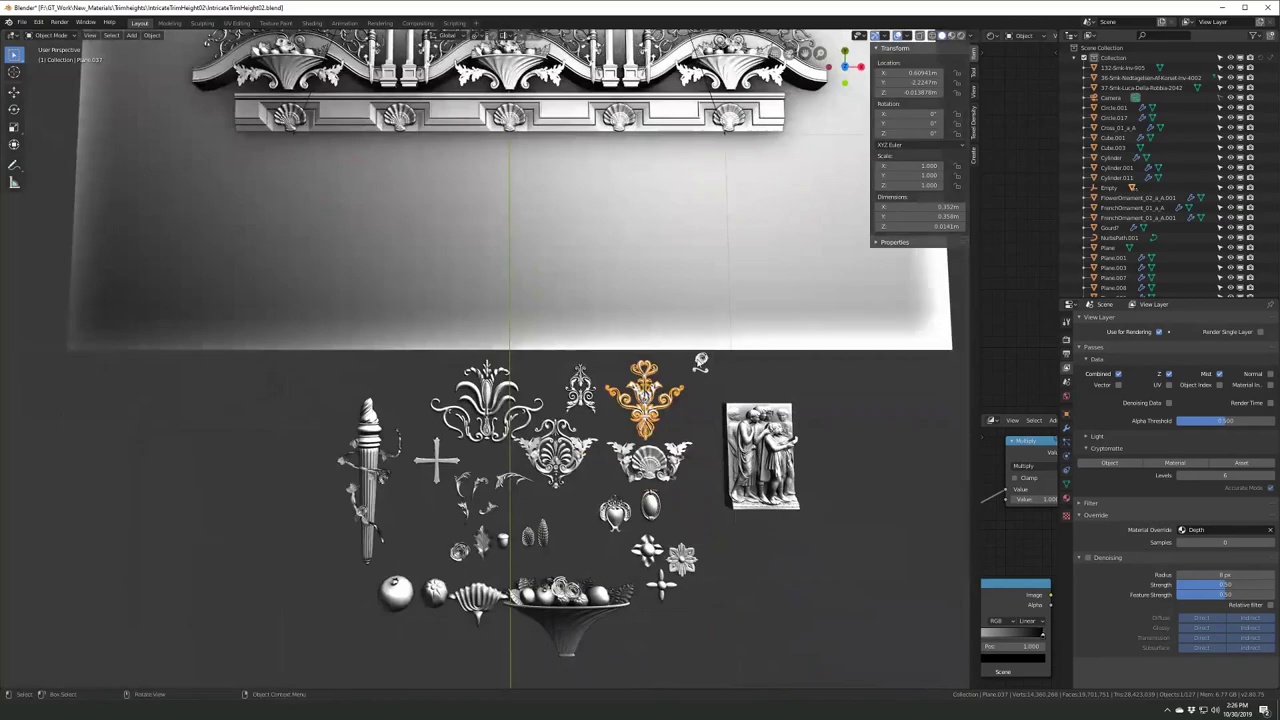
- Place the rose ornament at the foot of the pillar
left_click(325, 249)
scroll(511, 517, "up", 3)
scroll(574, 257, "up", 5)
mouse_move(574, 257)
middle_mouse_down()
mouse_move(542, 395)
mouse_move(500, 380)
middle_mouse_up()
key("g")
left_click(542, 395)
- Duplicate the rose twice beside the original and shrink a copy
key("shift+d")
left_click(560, 400)
key("shift+d")
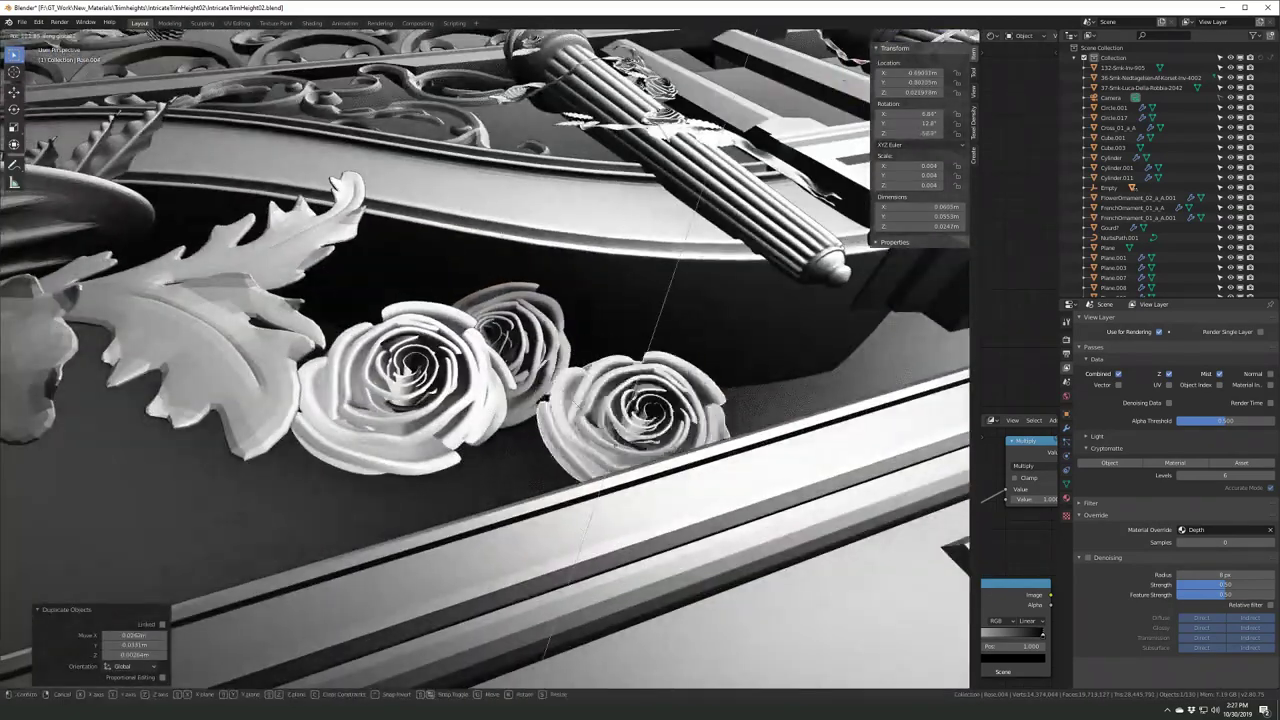
left_click(640, 400)
middle_click_drag(640, 400, 645, 506)
scroll(645, 506, "down", 3)
scroll(597, 512, "up", 3)
key("s")
left_click(597, 512)
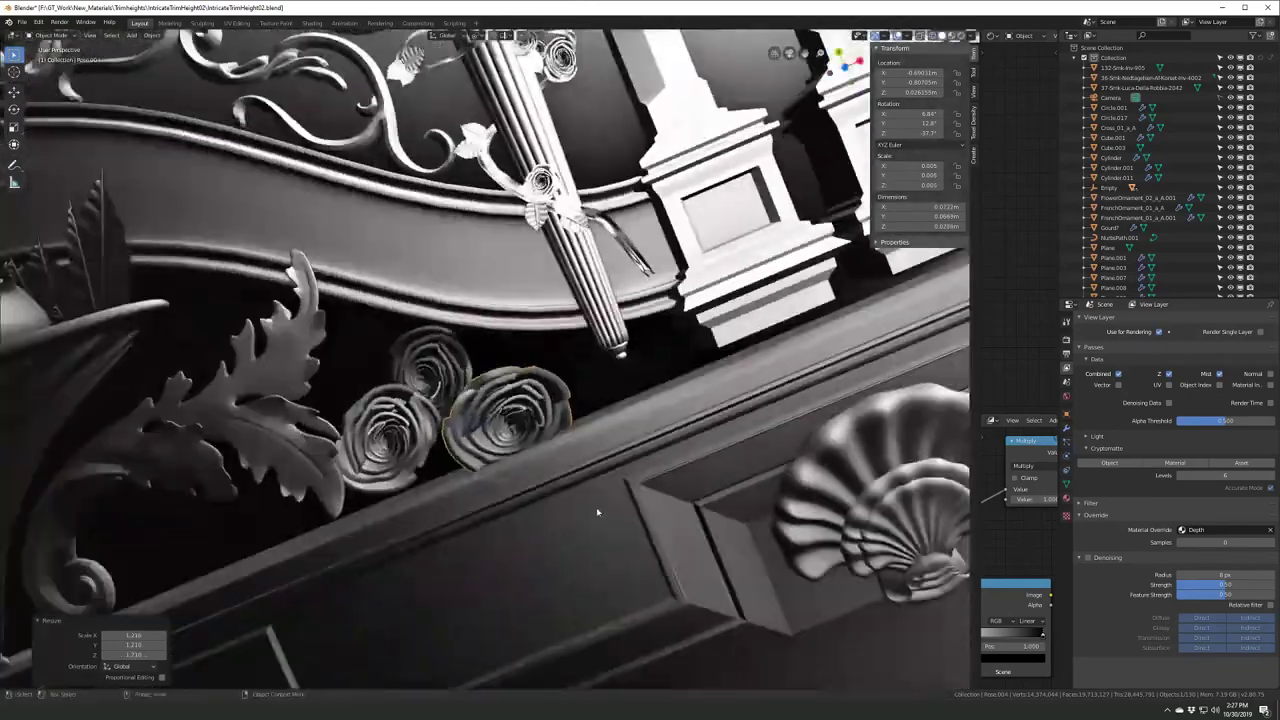
- Line up the roses in front orthographic view and select all three
key("KP_1")
scroll(575, 321, "up", 3)
key("g")
left_click(575, 321)
middle_click_drag(575, 321, 575, 330)
key("KP_1")
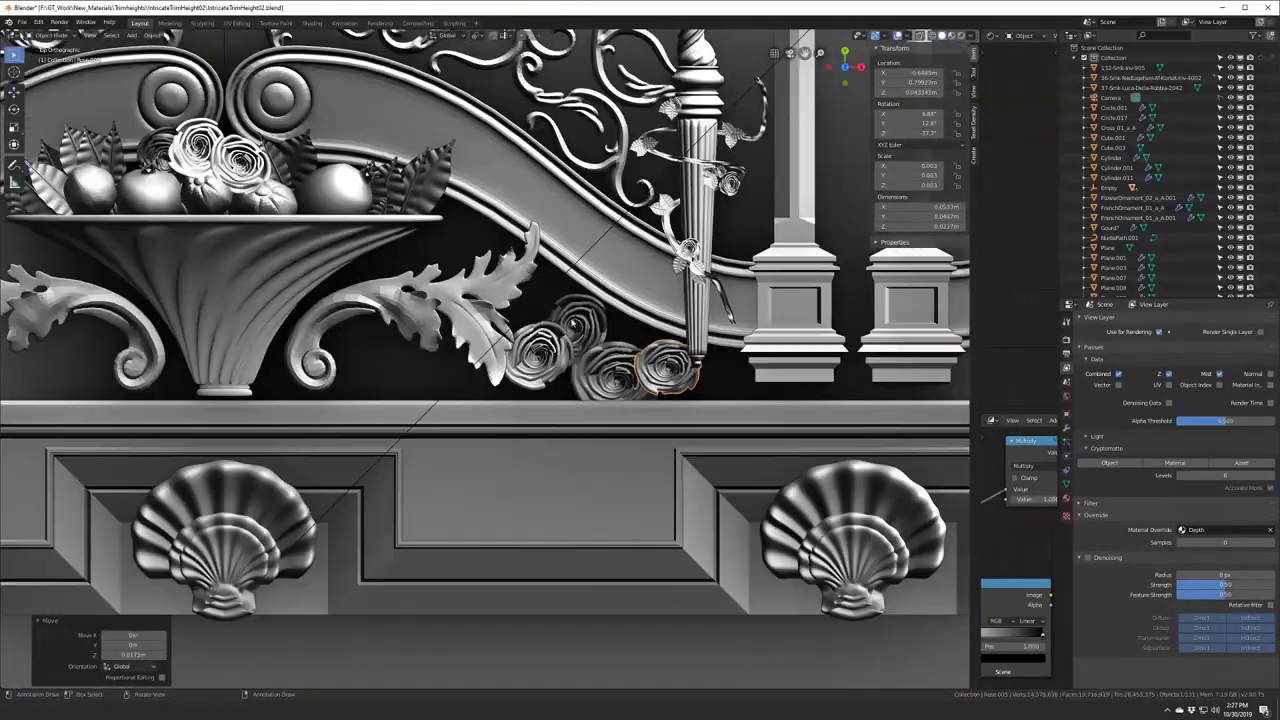
scroll(575, 321, "up", 2)
key("g")
scroll(575, 355, "down", 5)
scroll(500, 398, "up", 1)
left_click(500, 398)
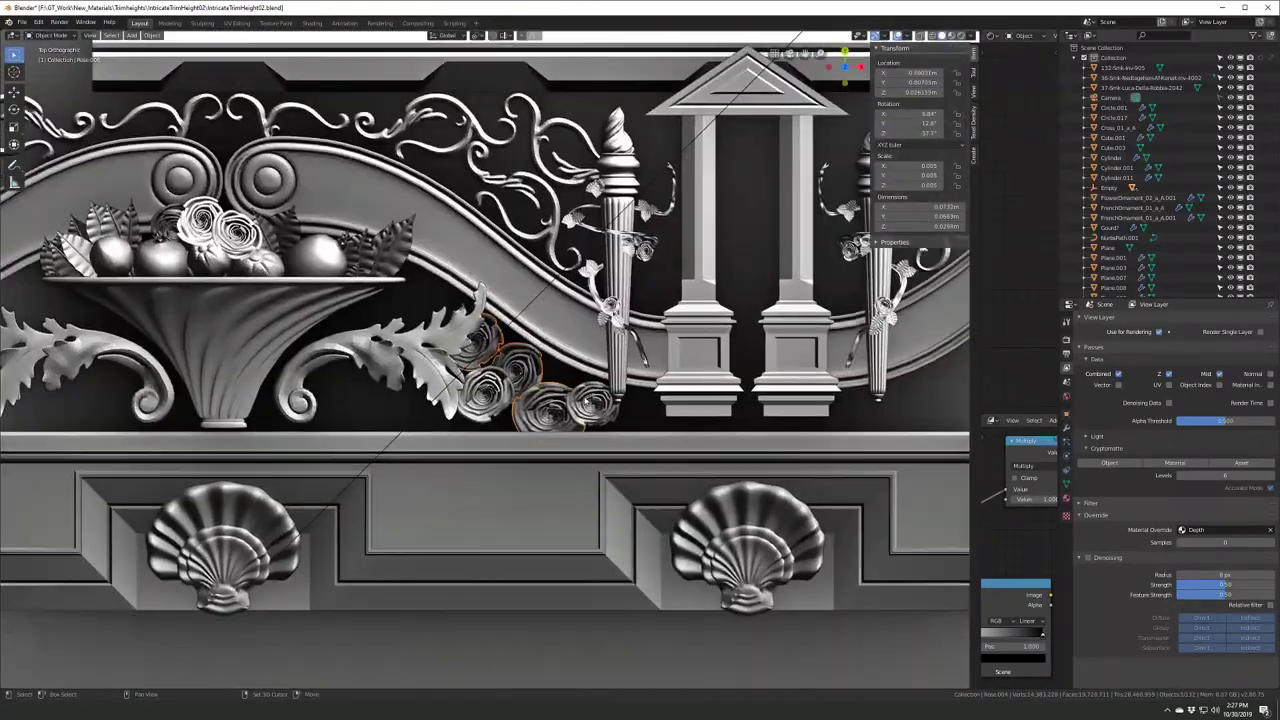
- Snap the cursor, set the origin, and add Mirror and Array modifiers with 1 m X offset
key("shift+s")
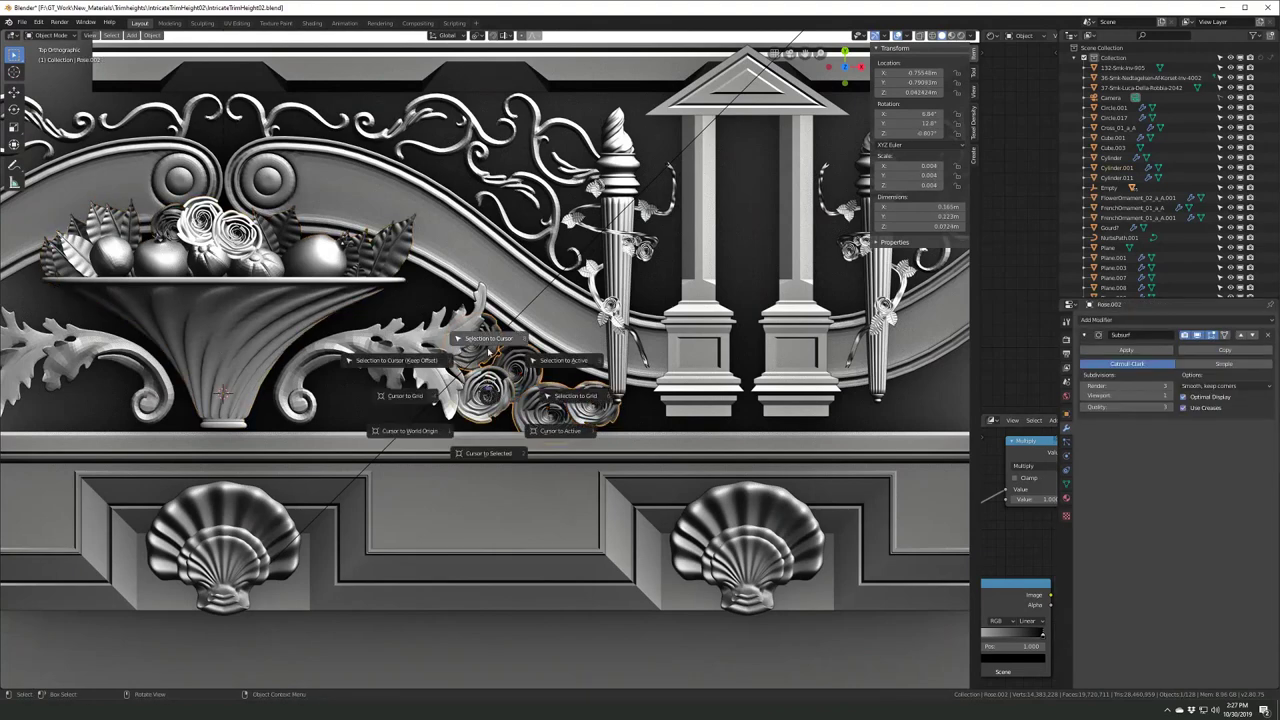
scroll(485, 360, "down", 3)
left_click(1127, 319)
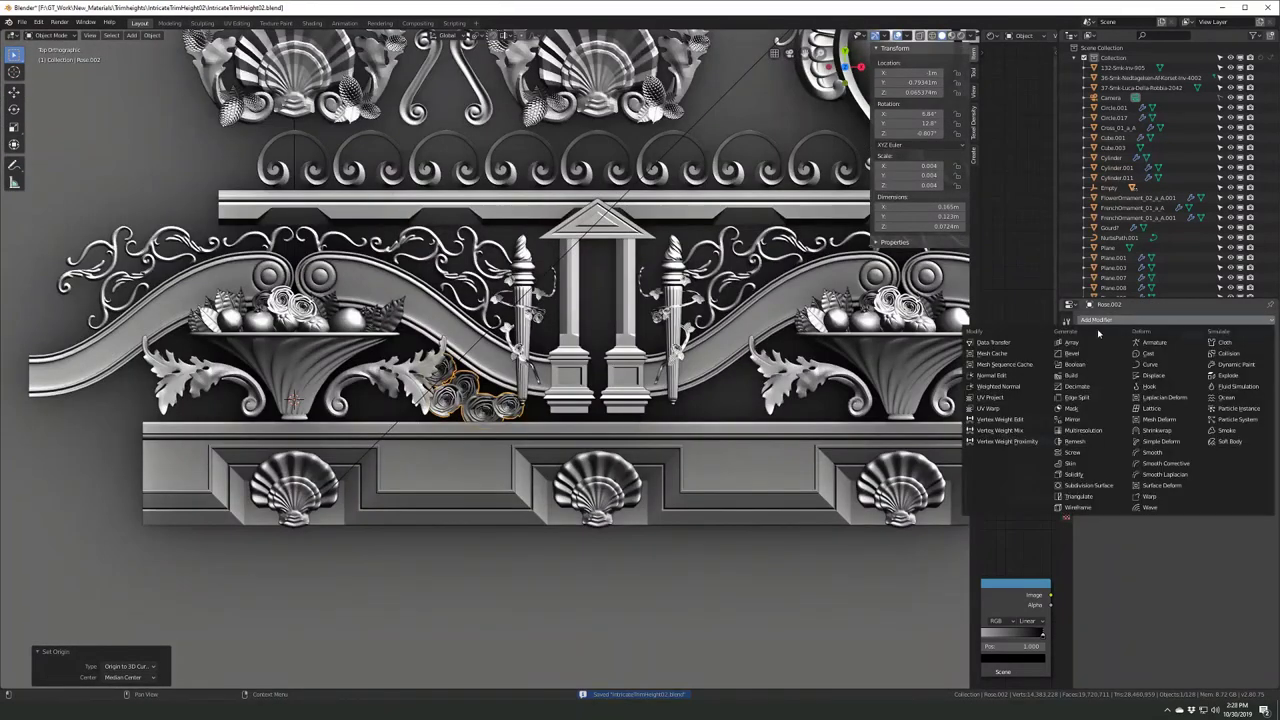
left_click(1075, 425)
left_click(1127, 319)
left_click(1075, 352)
scroll(789, 458, "up", 2)
left_click(1084, 352)
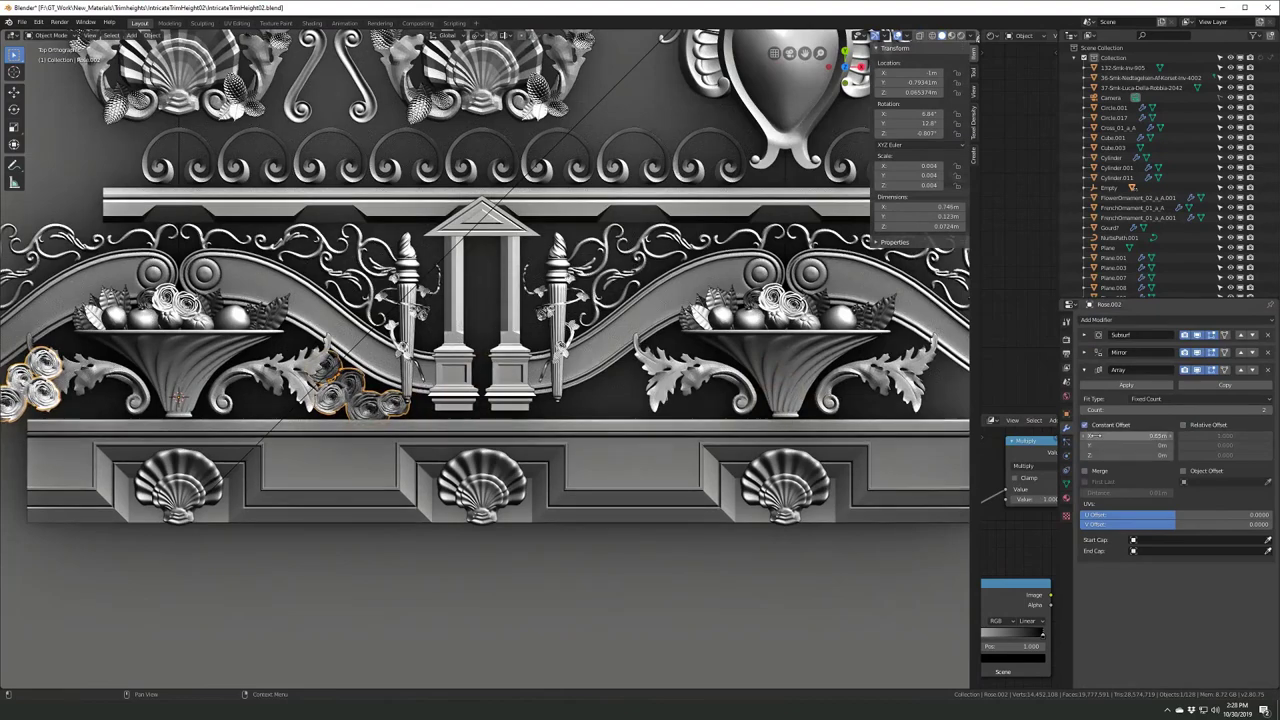
- Apply the roses' rotation and scale and save the scene
scroll(485, 360, "down", 3)
scroll(485, 360, "up", 6)
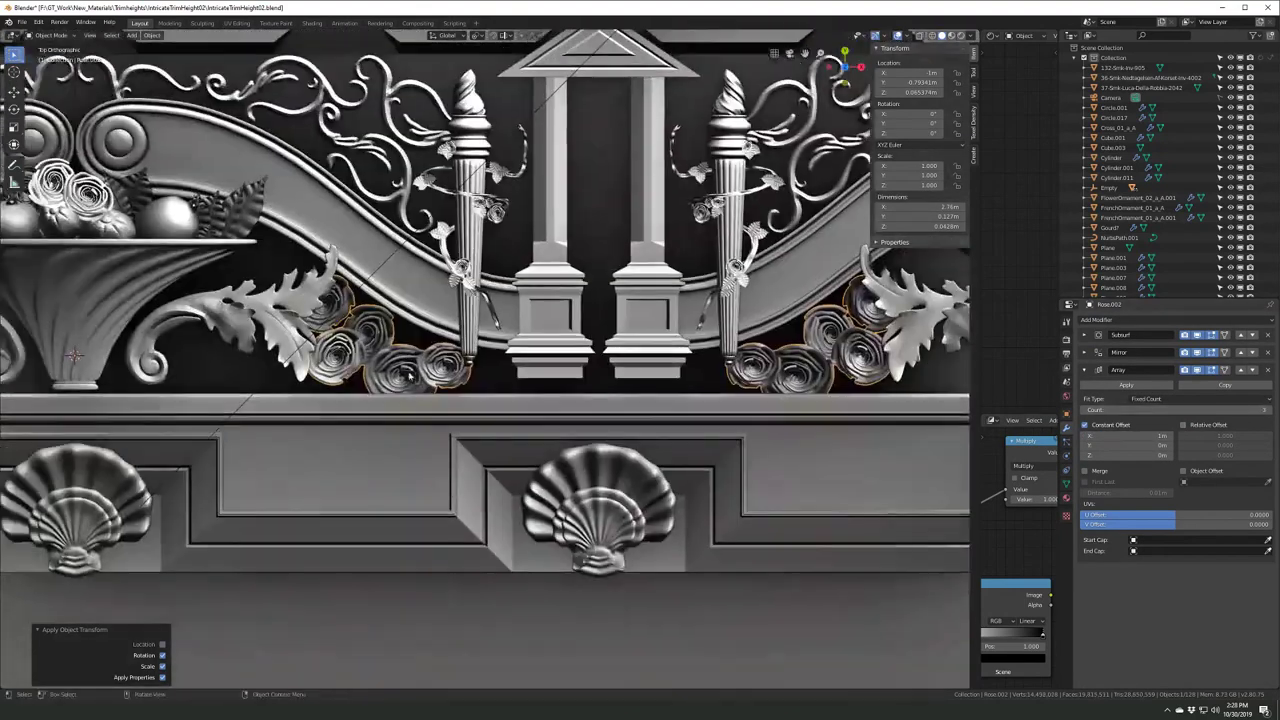
key("Tab")
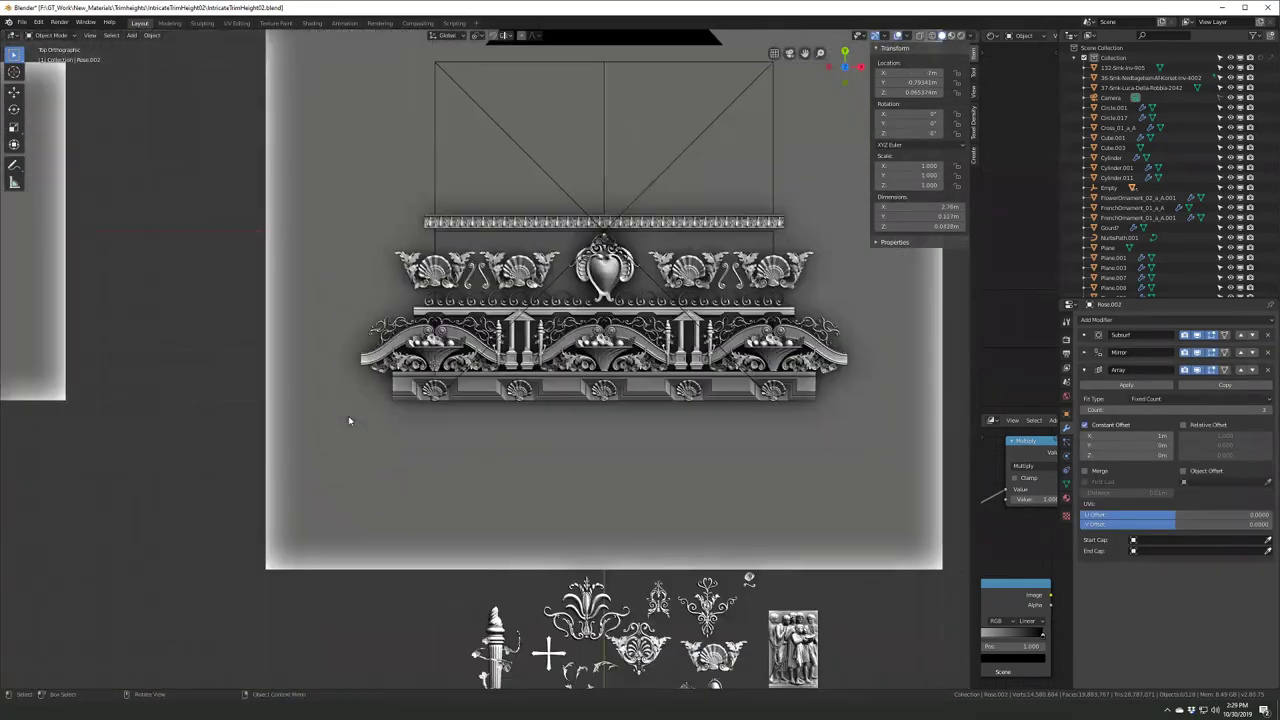
key("ctrl+s")
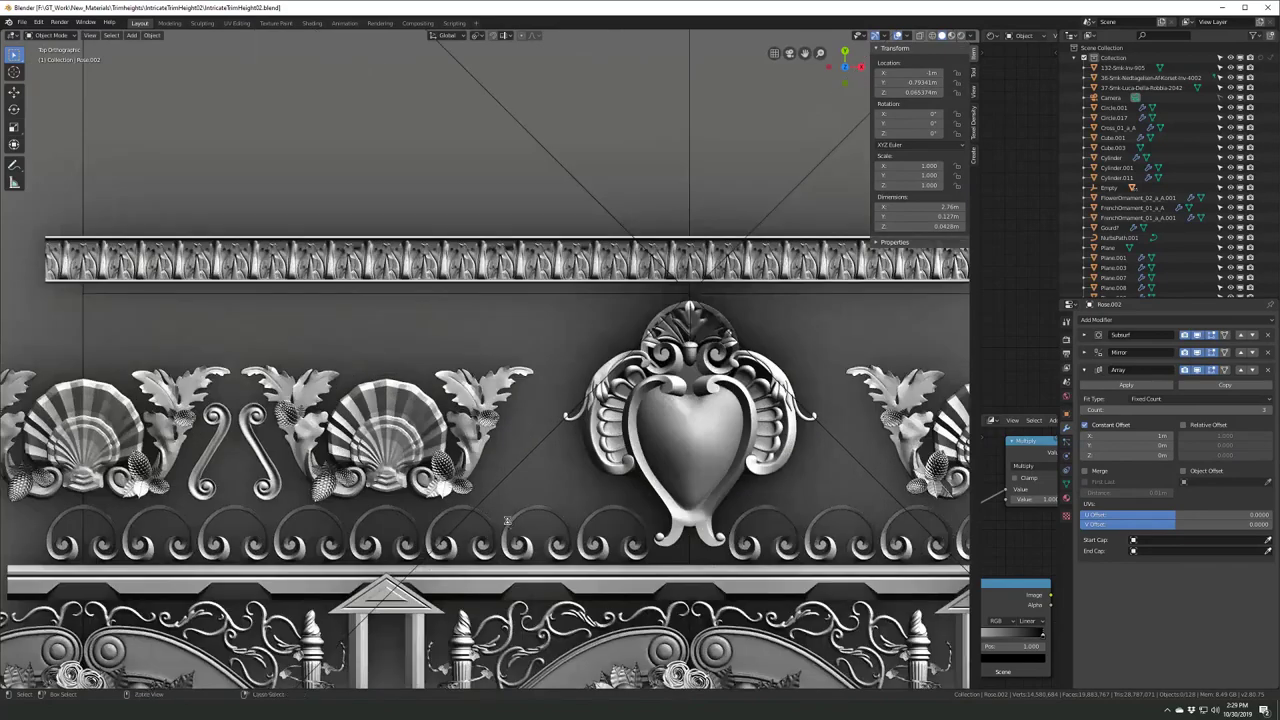
key("ctrl+s")
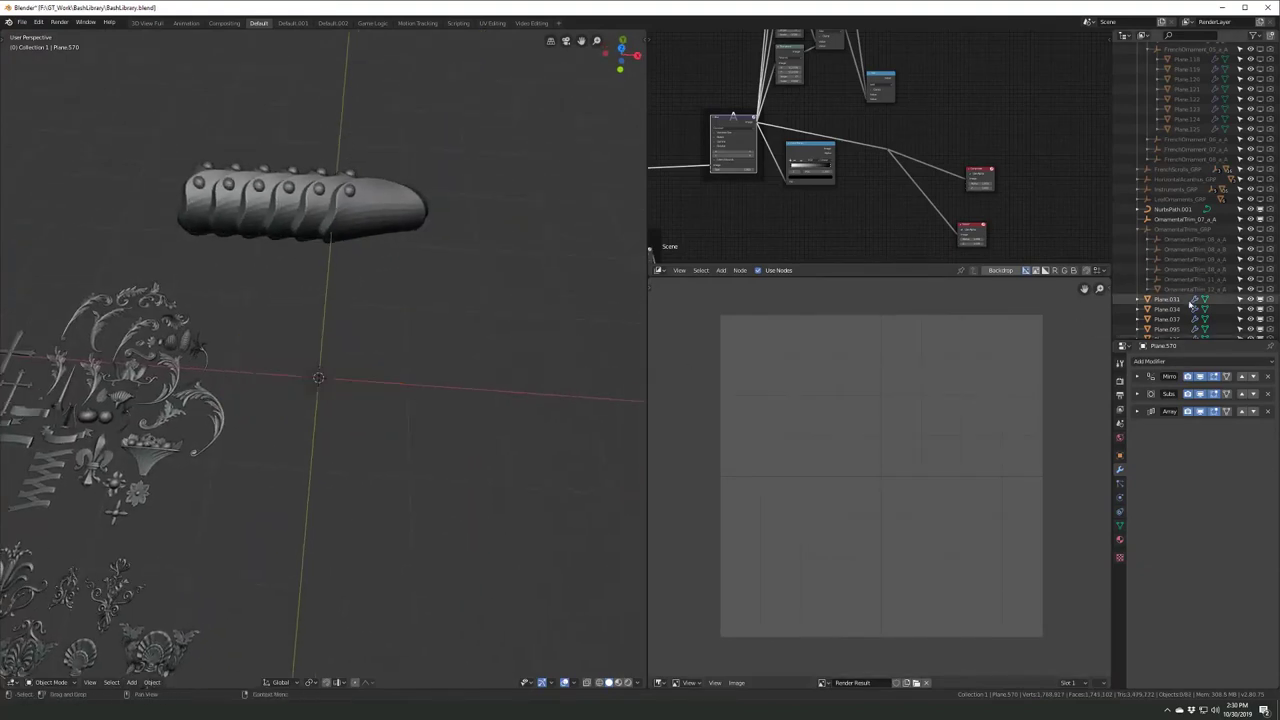
- Unhide and select the side palmettes plus middle ornament, then reopen IntricateTrimHeight02.blend
scroll(436, 443, "up", 2)
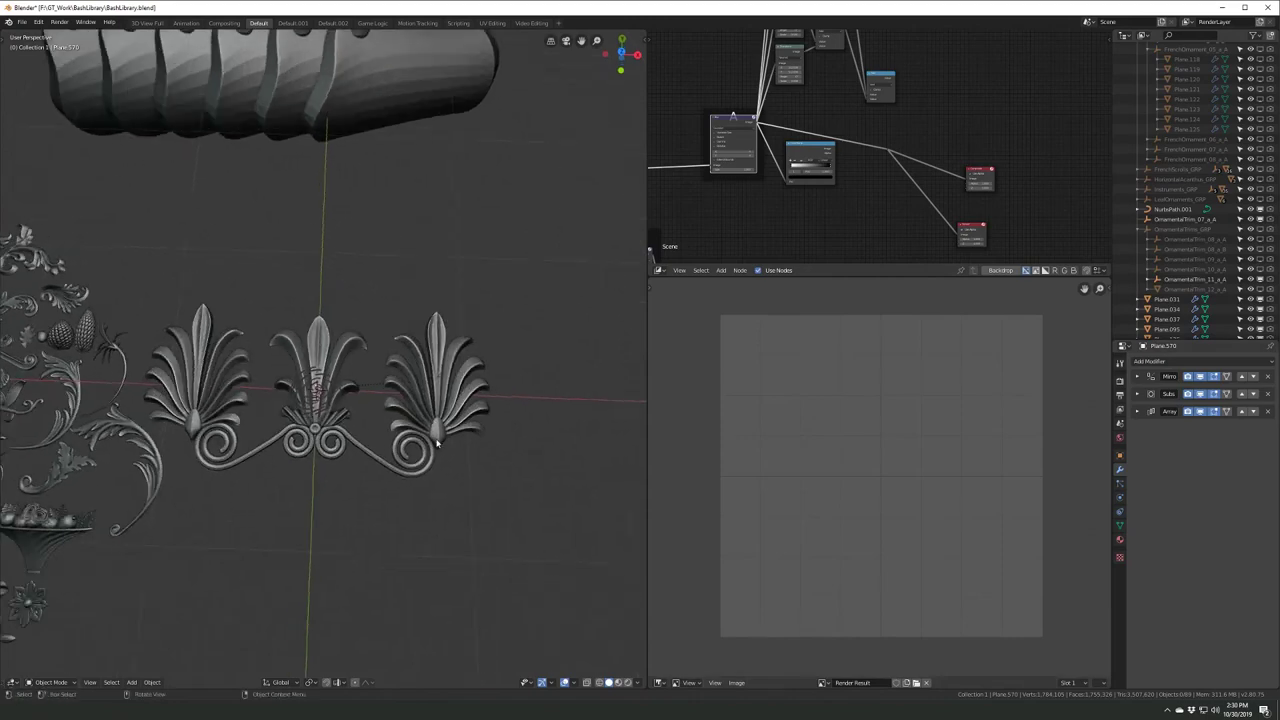
left_click(343, 480)
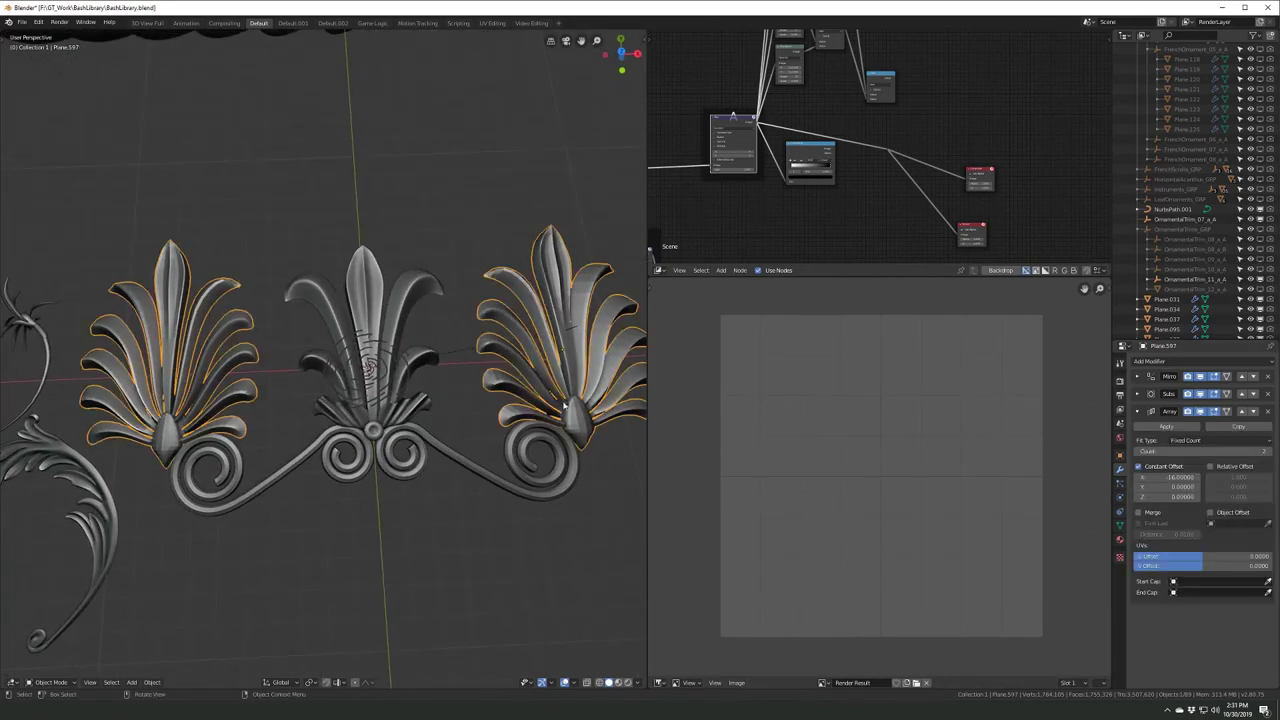
left_click(1259, 291)
middle_click_drag(440, 395, 425, 402)
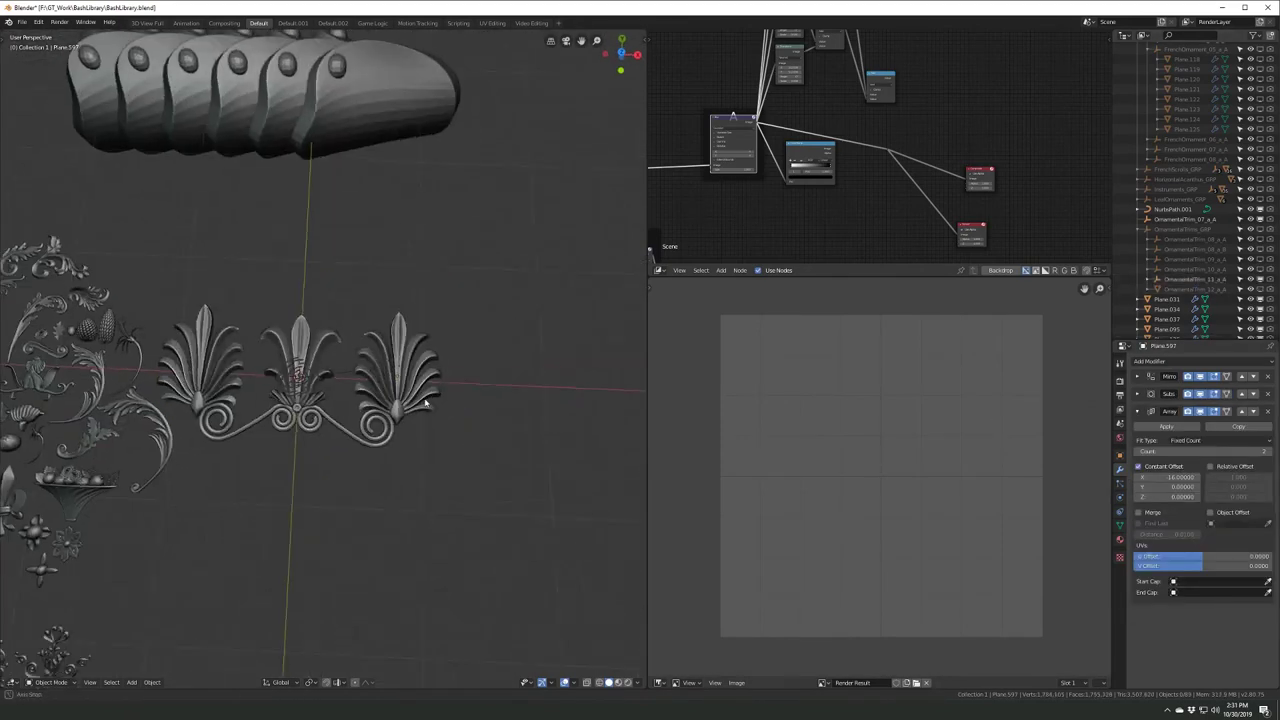
left_click(316, 371, "shift")
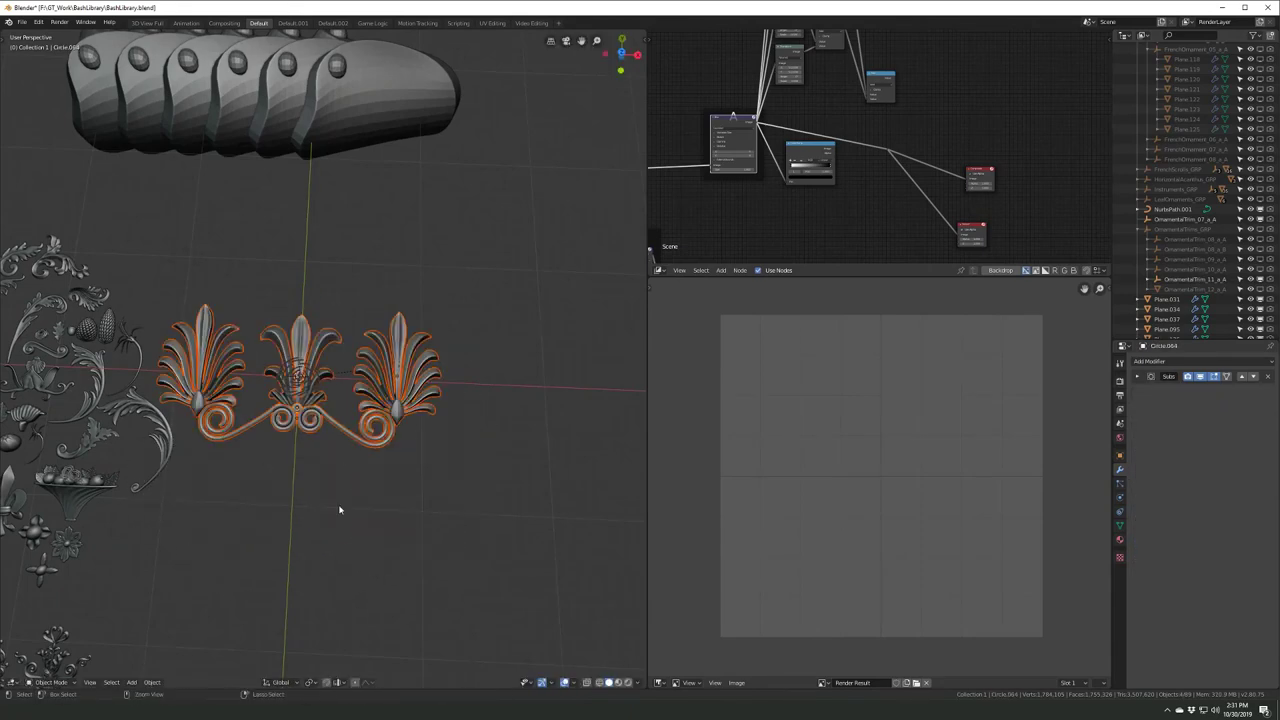
left_click(22, 22)
left_click(147, 65)
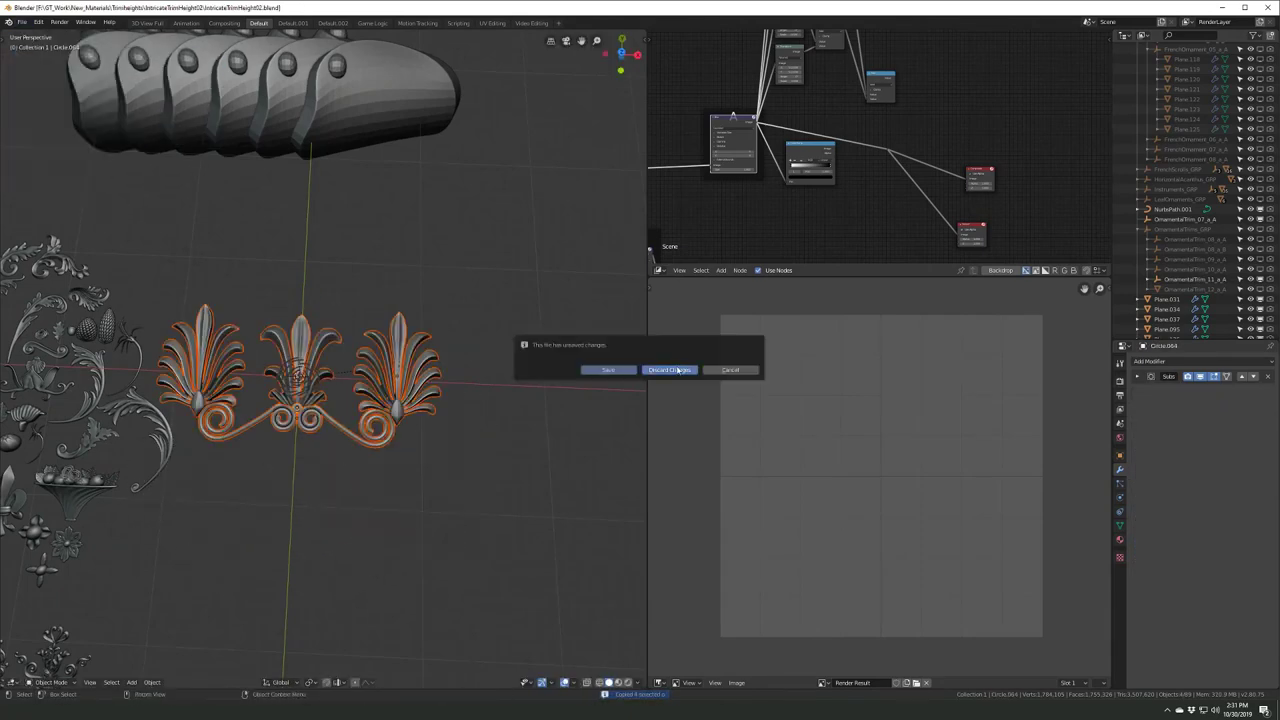
- Apply the Mirror modifier on Plane.597 and collapse its Subsurf panel
scroll(449, 426, "up", 5)
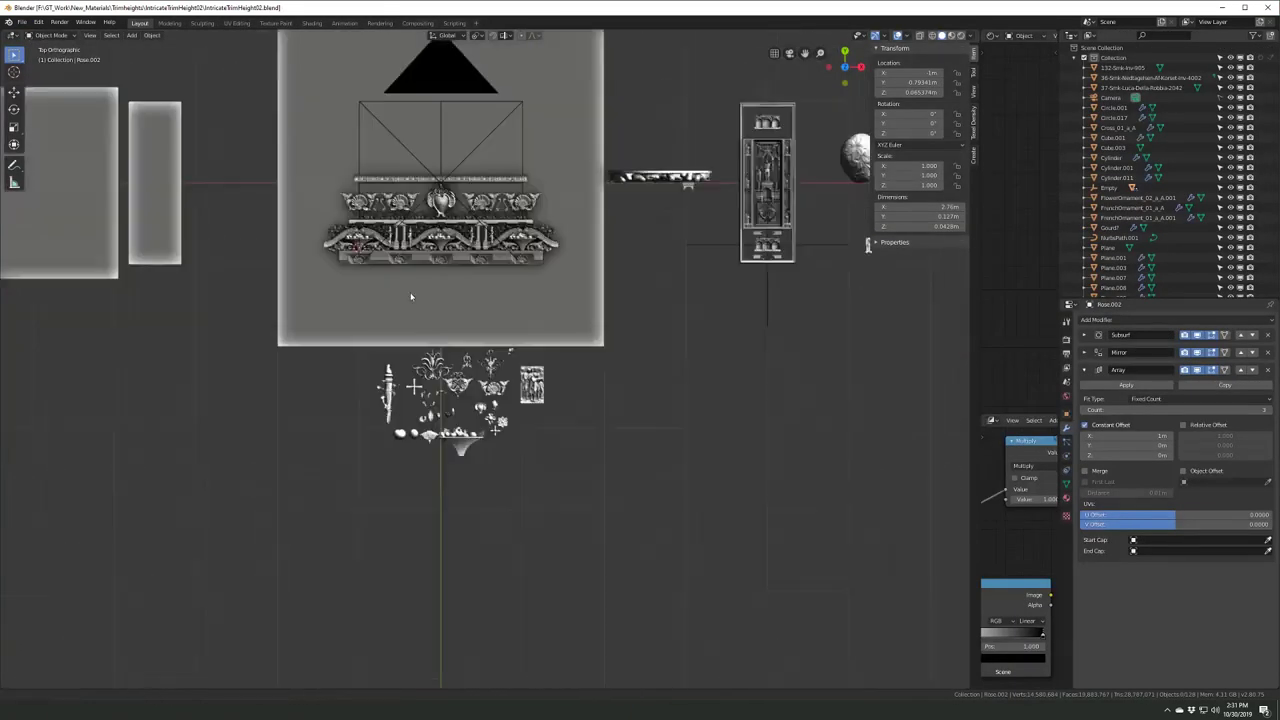
scroll(440, 270, "up", 2)
scroll(440, 270, "up", 3)
scroll(440, 270, "down", 2)
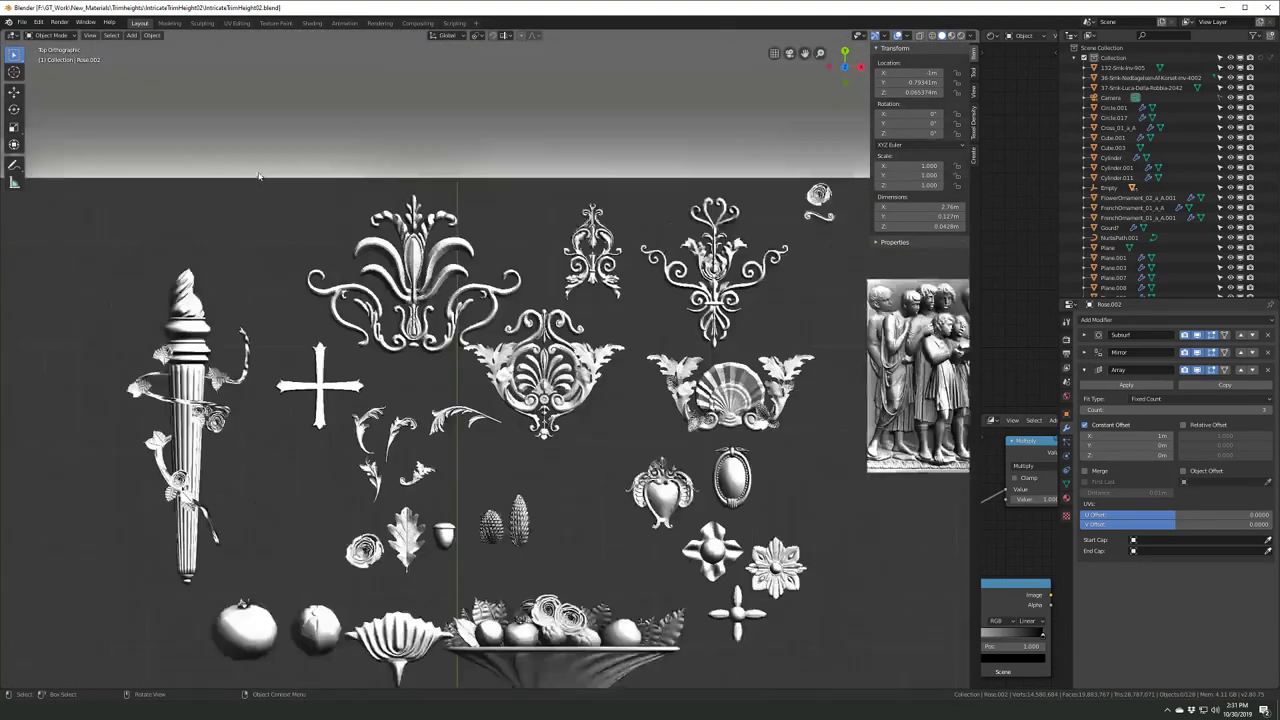
scroll(440, 270, "down", 10)
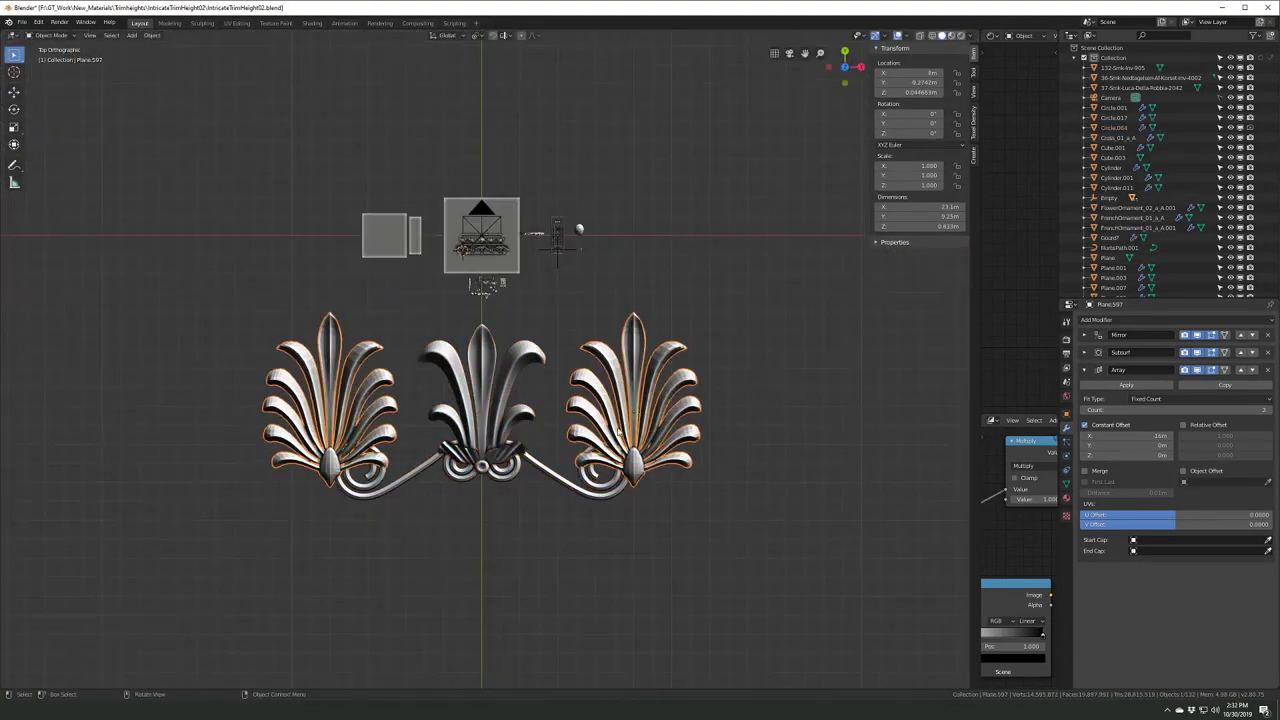
key("ctrl+x")
left_click(1084, 336)
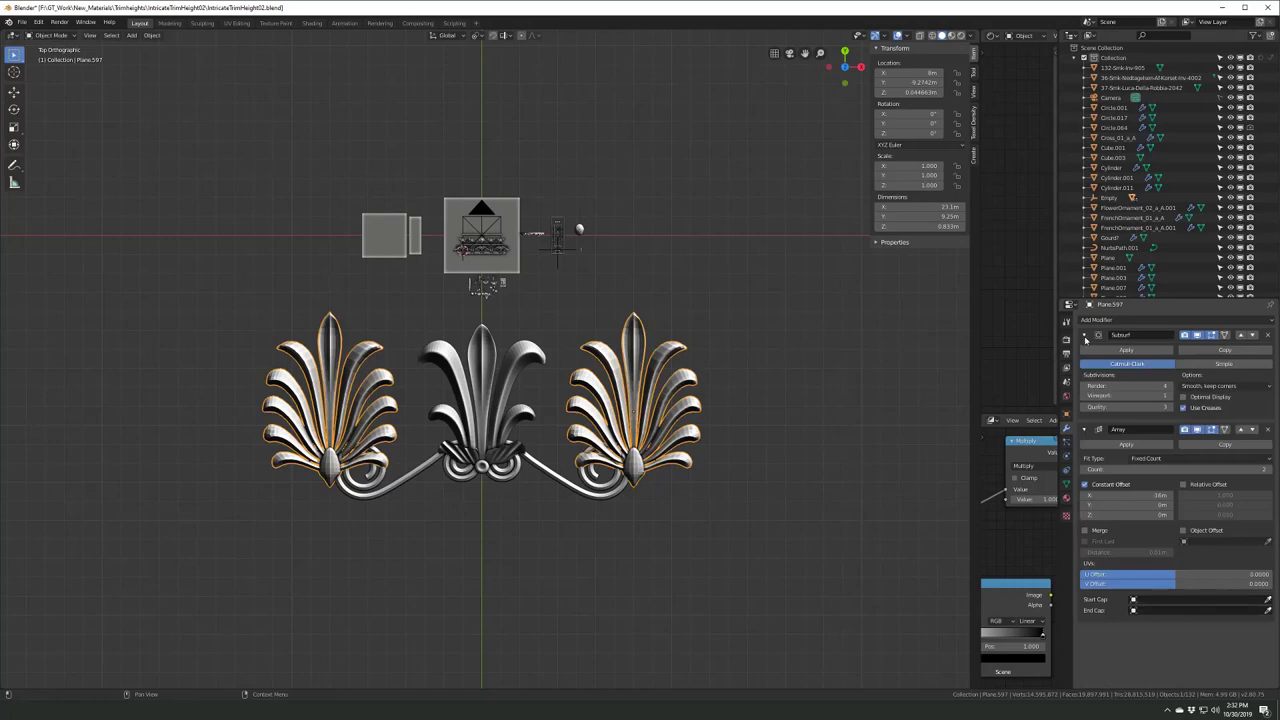
left_click(1084, 336)
- Review the render and colour management settings while resizing the editors
left_click_drag(979, 510, 553, 510)
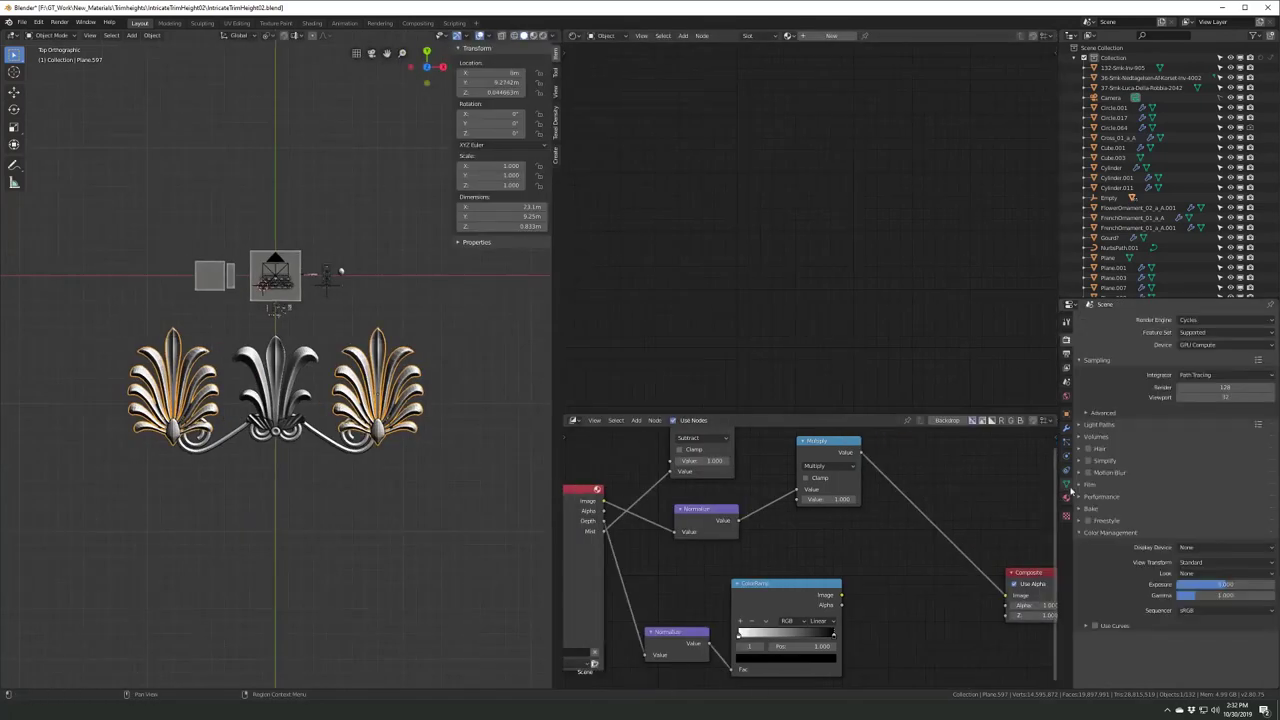
left_click(1067, 342)
left_click(1067, 339)
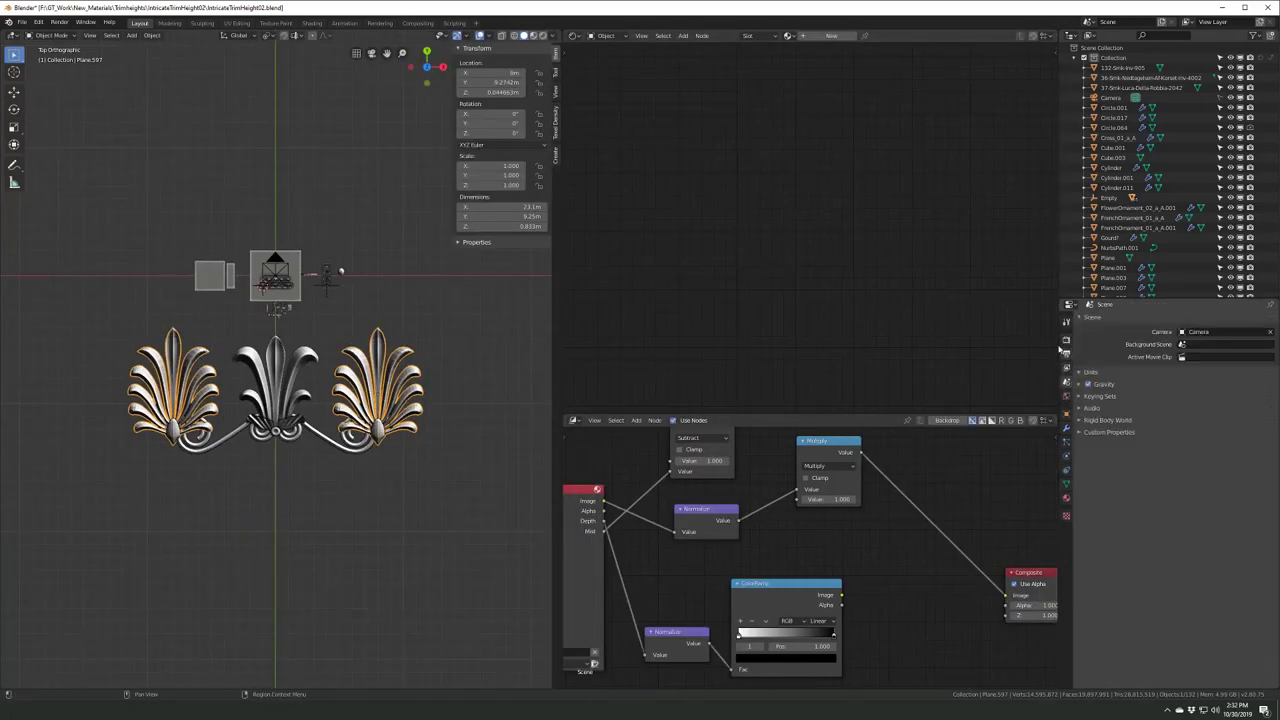
left_click(1156, 421)
scroll(293, 390, "up", 3)
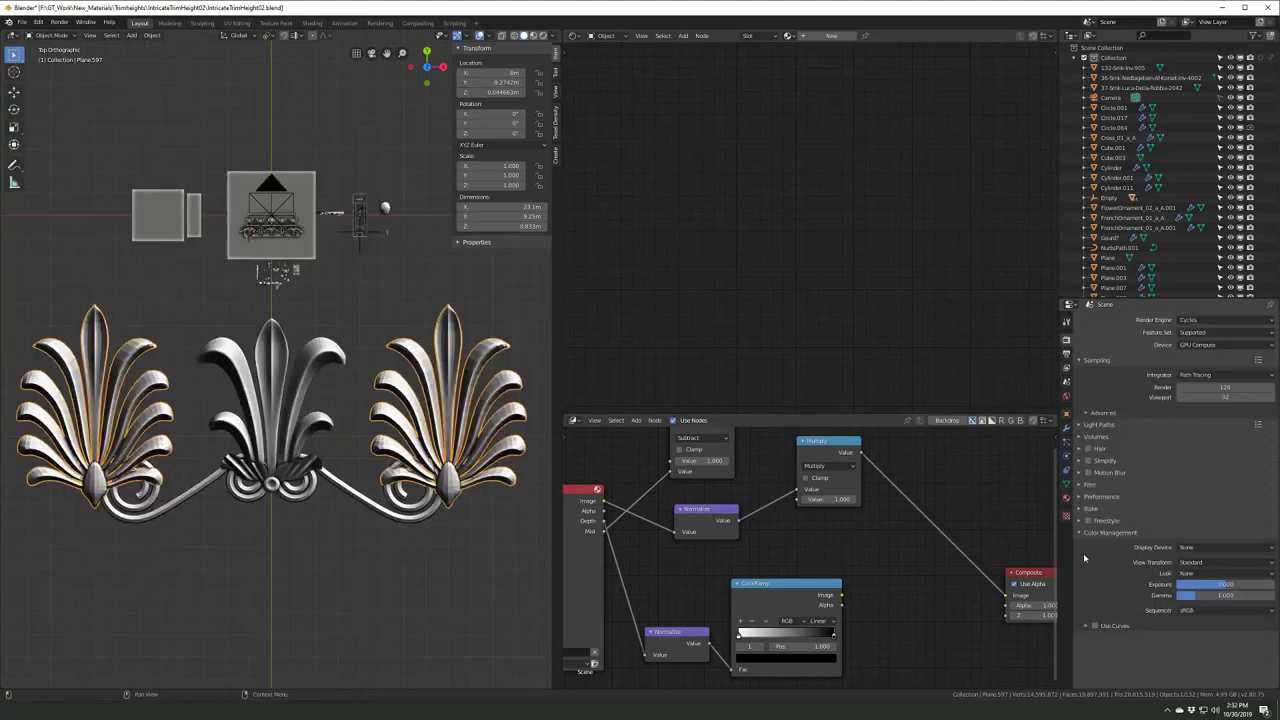
left_click_drag(1025, 556, 779, 555)
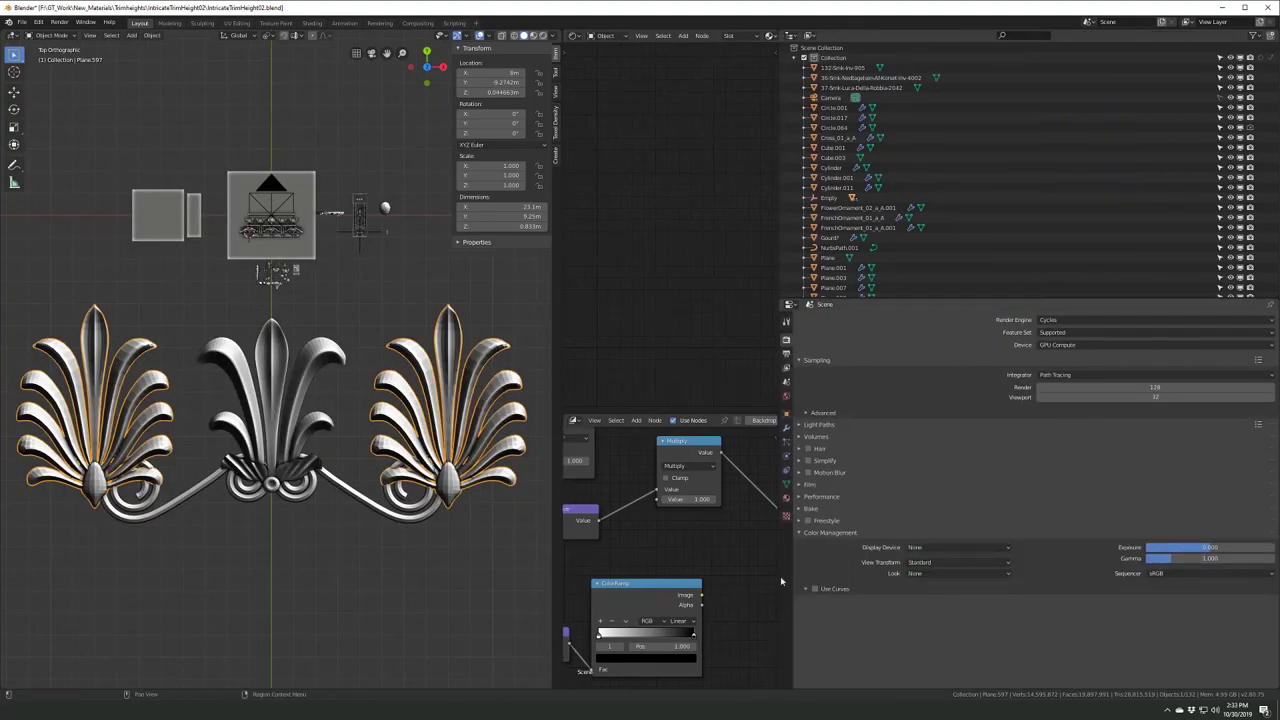
left_click_drag(782, 581, 1120, 581)
- Save the trimsheet file and select another palmette piece
middle_click_drag(300, 420, 200, 465)
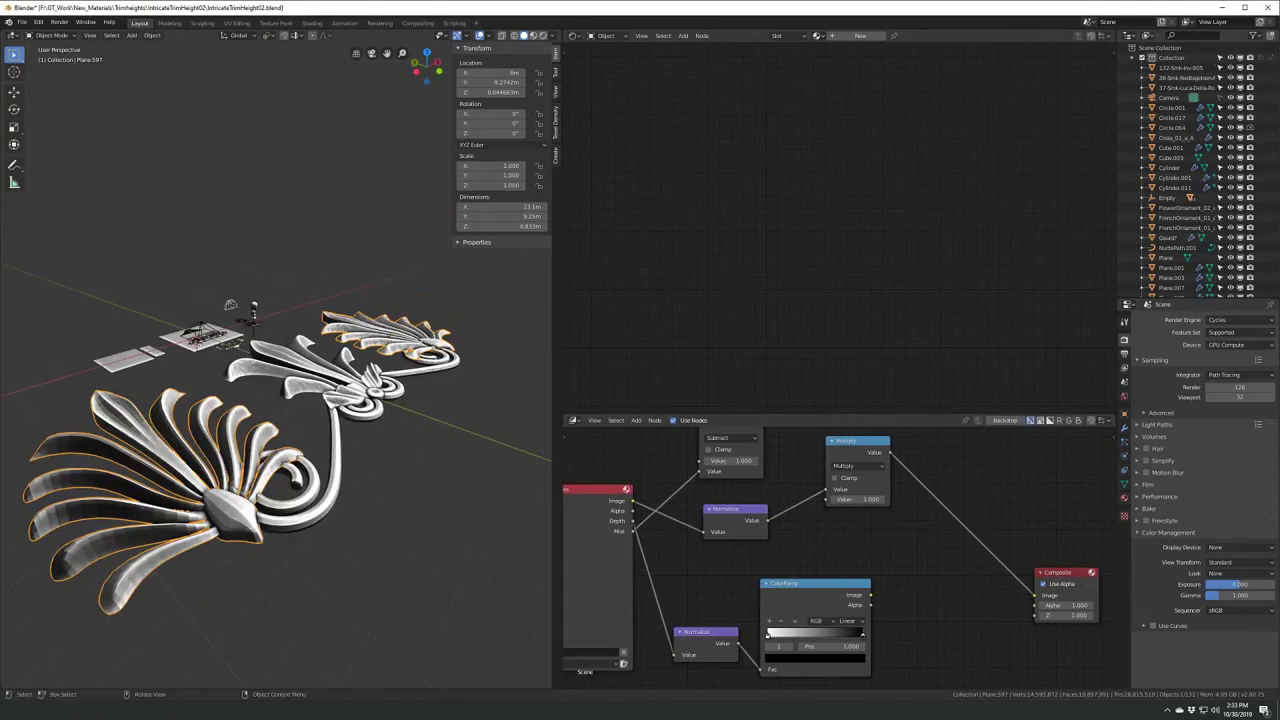
middle_click_drag(280, 420, 280, 380)
scroll(255, 438, "up", 3)
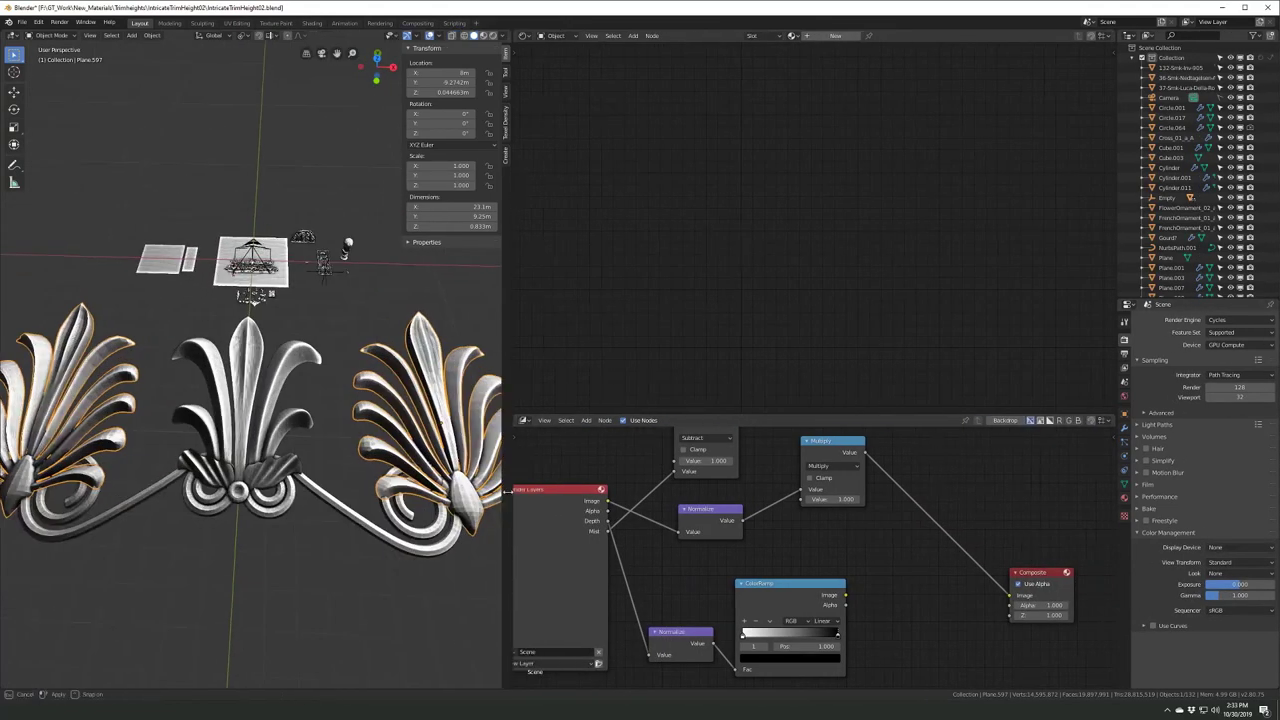
left_click_drag(552, 440, 446, 440)
scroll(255, 438, "up", 1)
scroll(255, 438, "down", 3)
key("ctrl+s")
left_click(1124, 427)
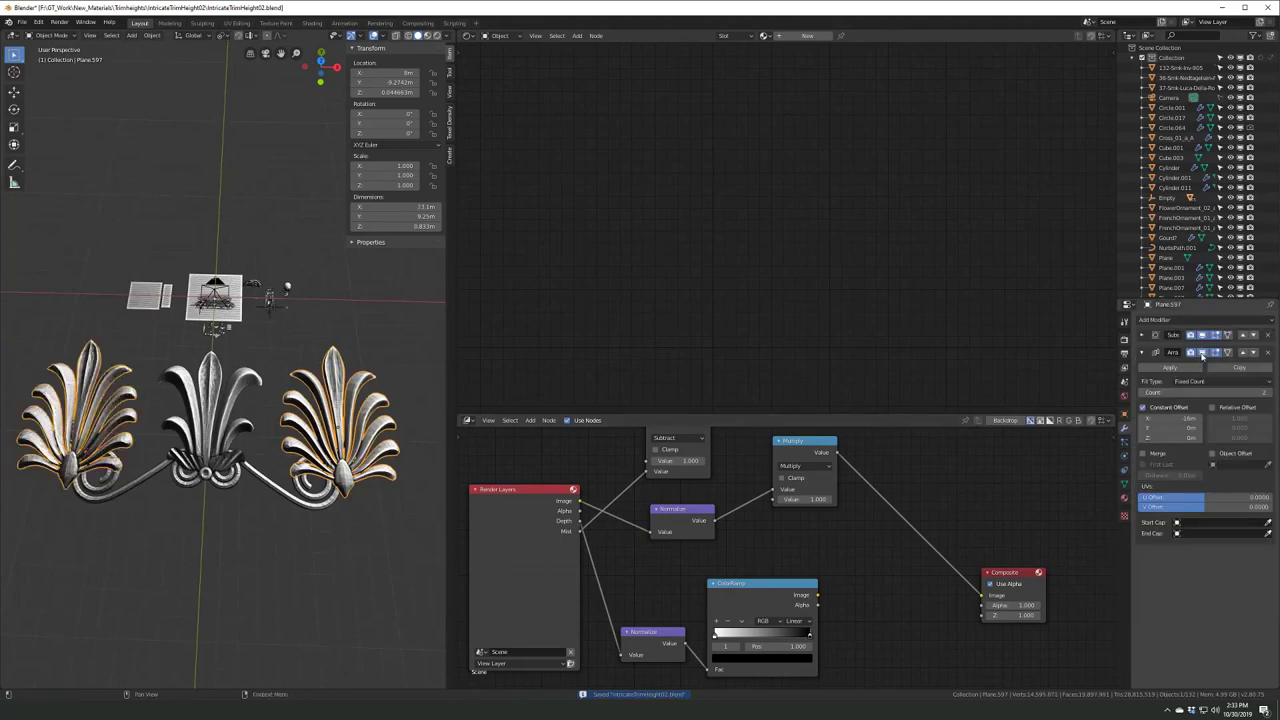
left_click(273, 484)
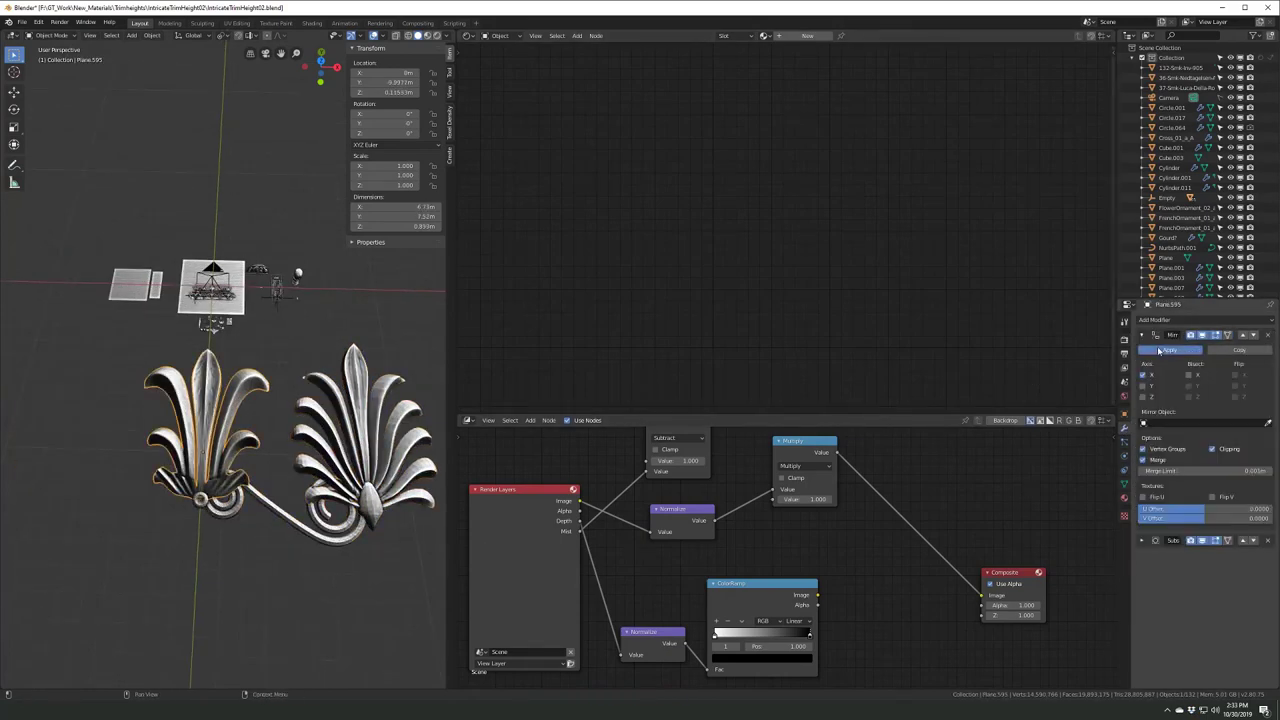
- Halve the ornament piece's size with S .5 and apply the scale
key("KP_7")
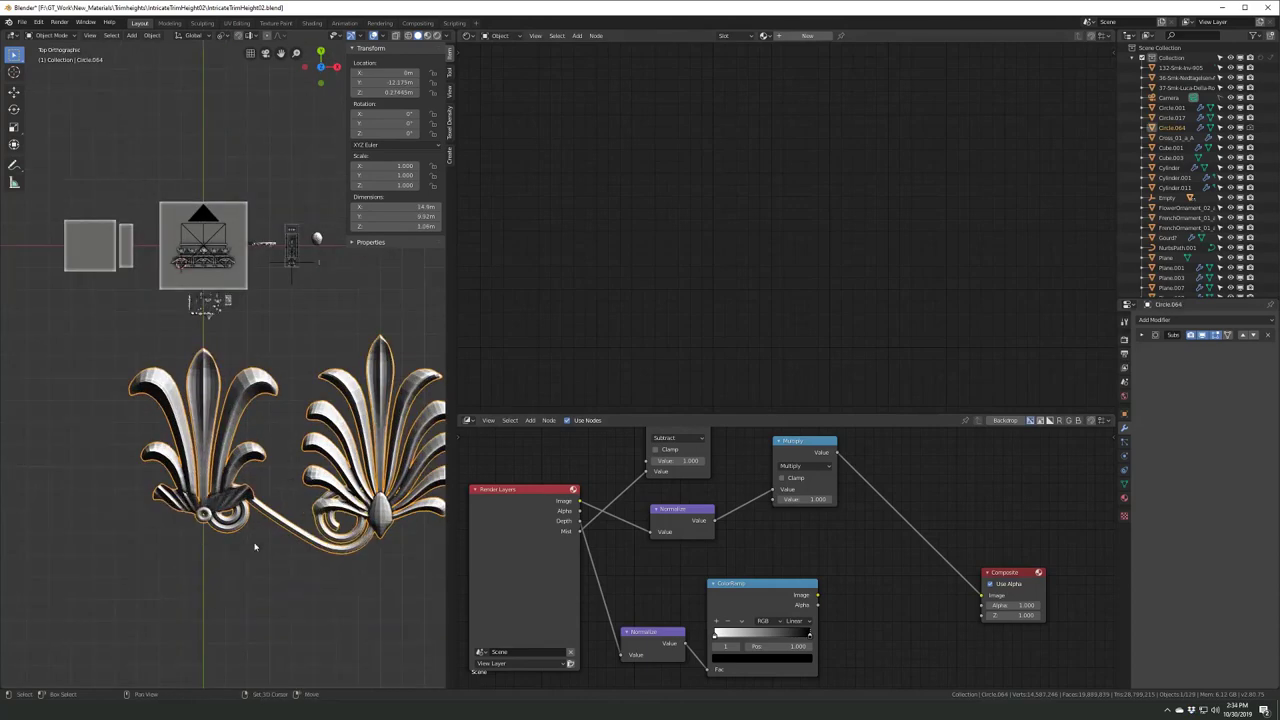
key("ctrl+a")
left_click(230, 520)
type("s.5")
key("Return")
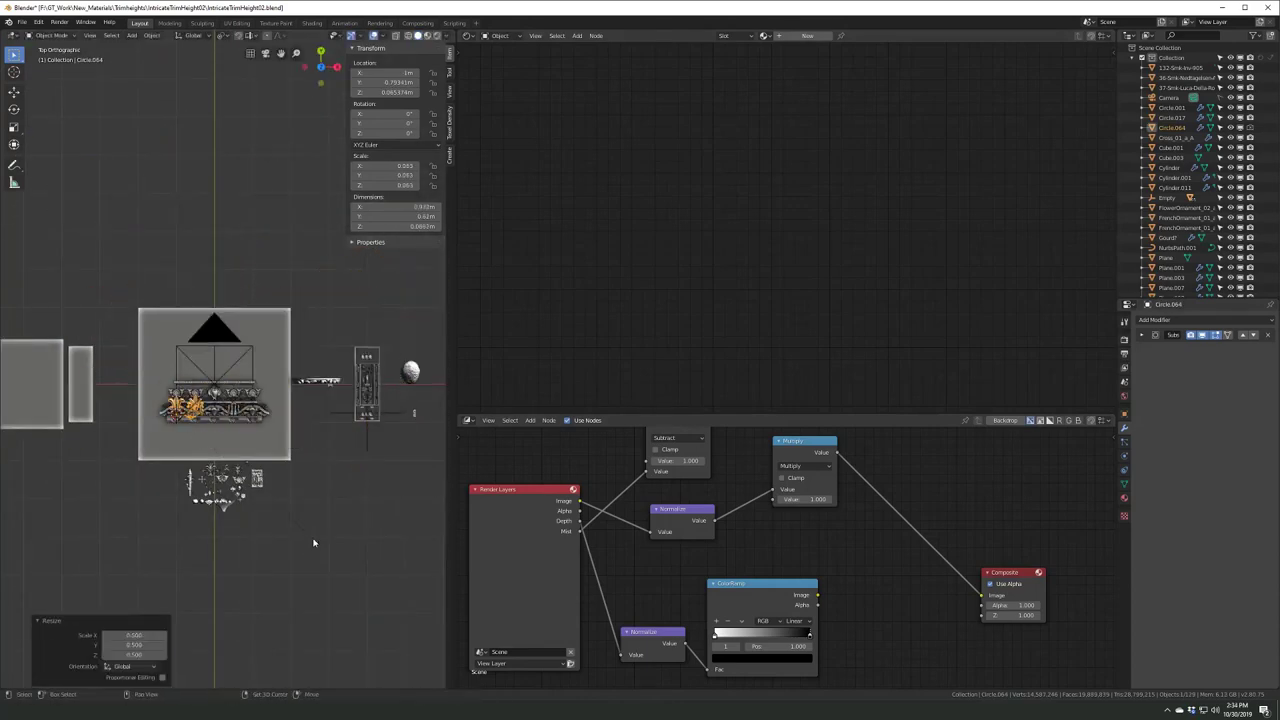
scroll(313, 541, "up", 5)
key("ctrl+a")
left_click(230, 440)
- Move the piece up and add an Array using constant X spacing instead of relative offset
key("g")
left_click(297, 458)
left_click(1205, 320)
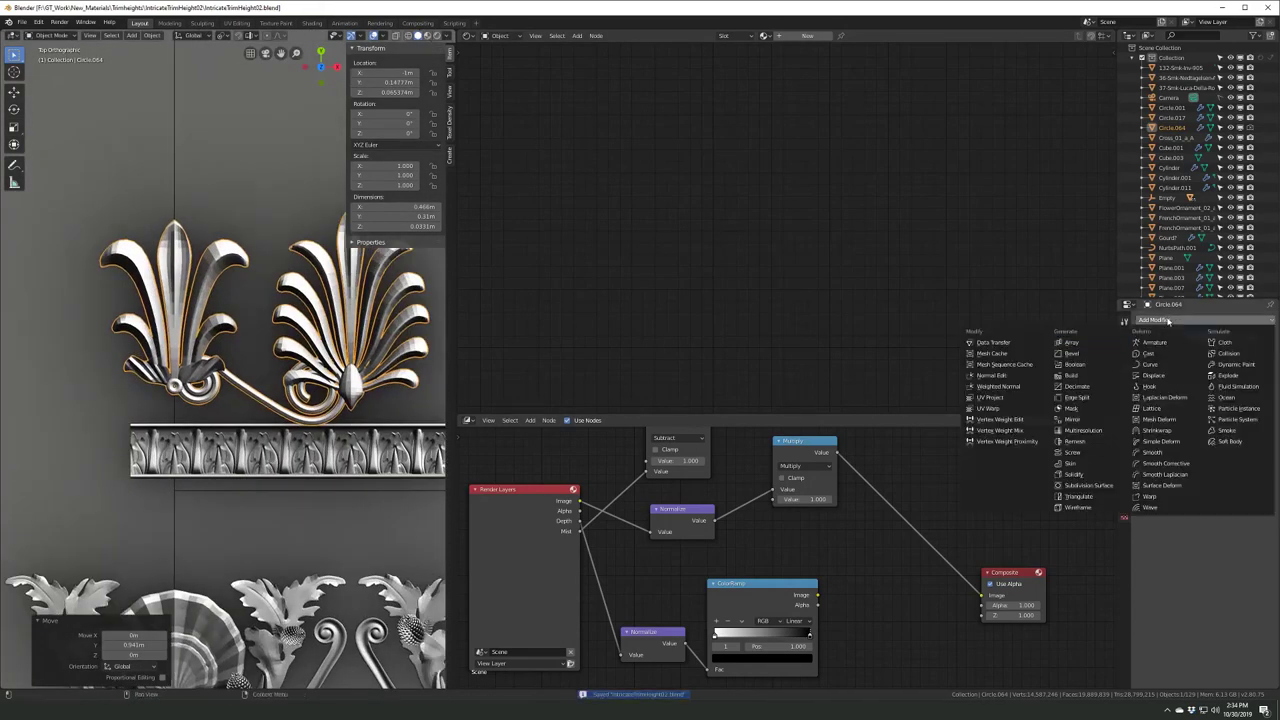
left_click(1050, 348)
left_click(1143, 407)
left_click(1211, 407)
left_click_drag(1185, 418, 1230, 418)
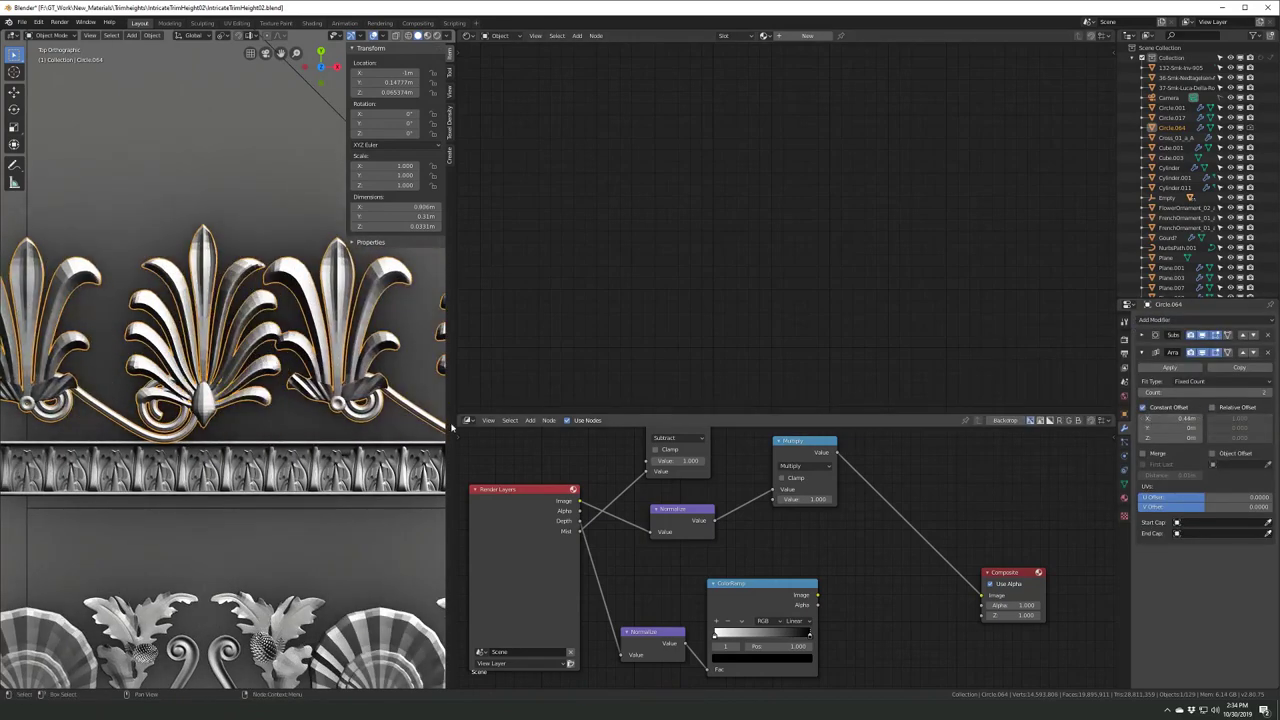
- Delete the arrayed ornament, then undo the deletion
scroll(228, 455, "down", 5)
scroll(255, 423, "down", 2)
key("Delete")
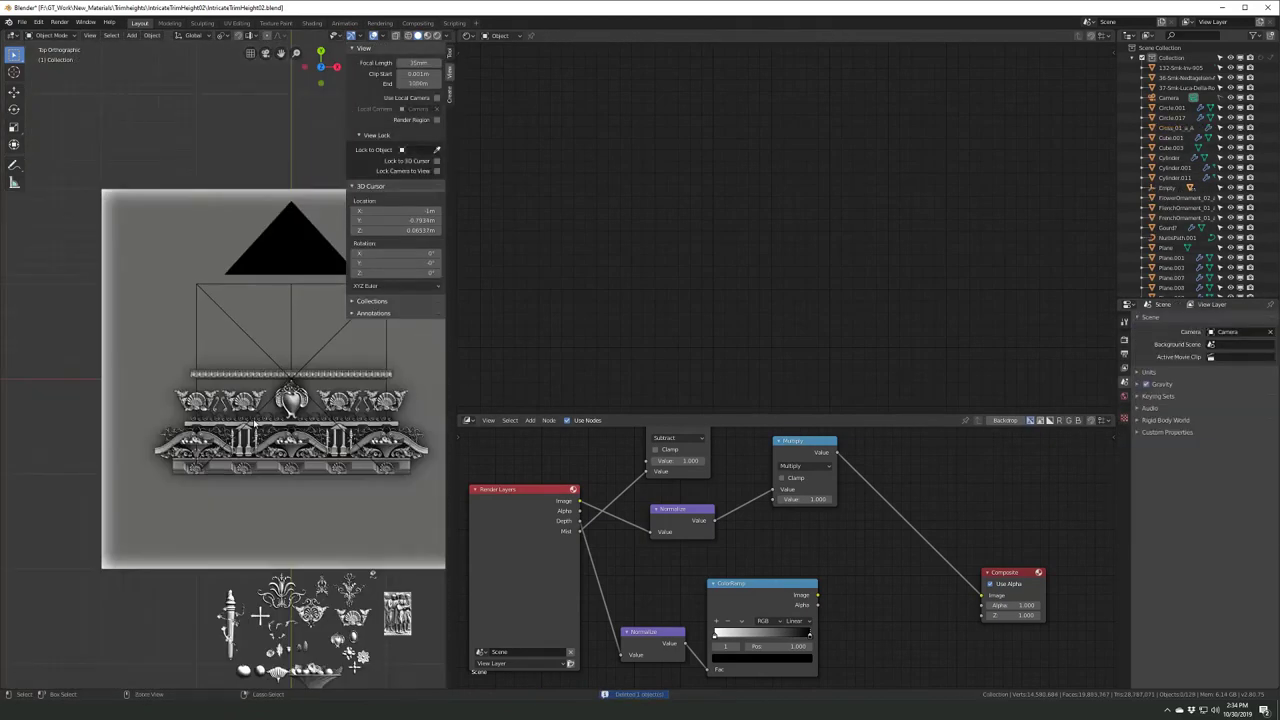
key("ctrl+z")
- Apply the array and orbit around the pasted palmette ornament, selecting its spiral piece
middle_click_drag(255, 423, 575, 457)
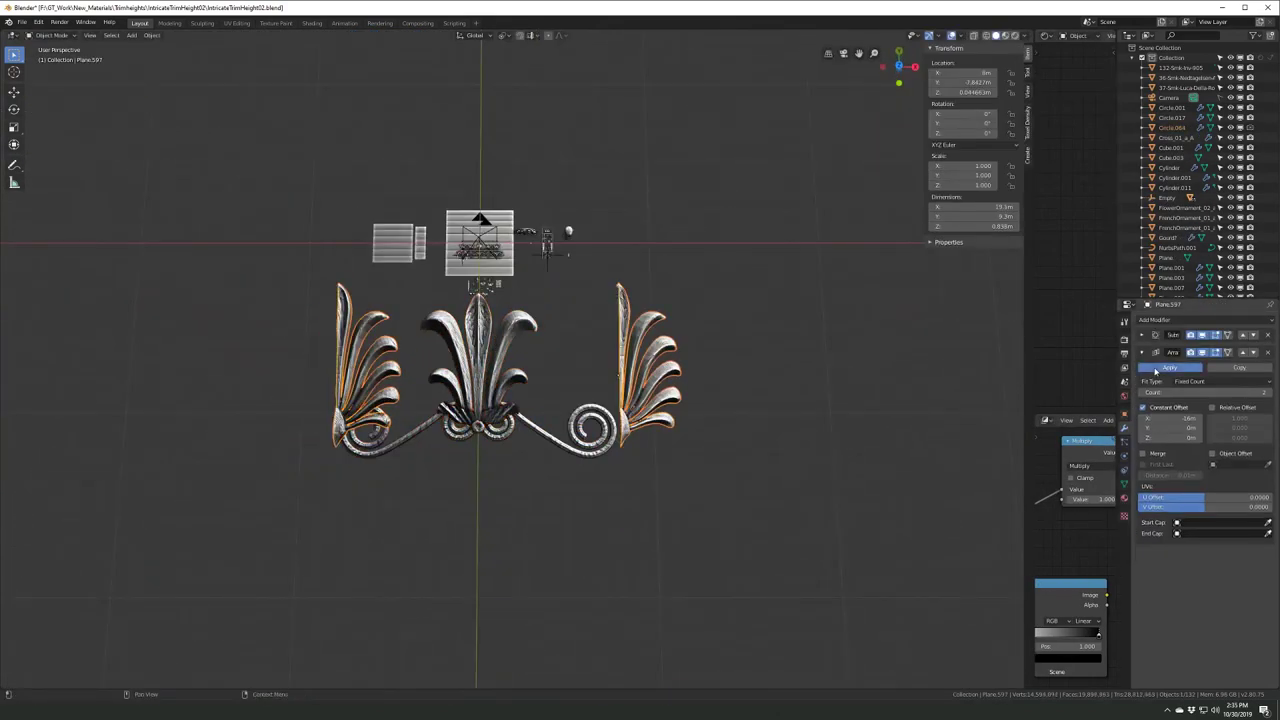
left_click(1156, 370)
middle_click_drag(560, 450, 620, 468)
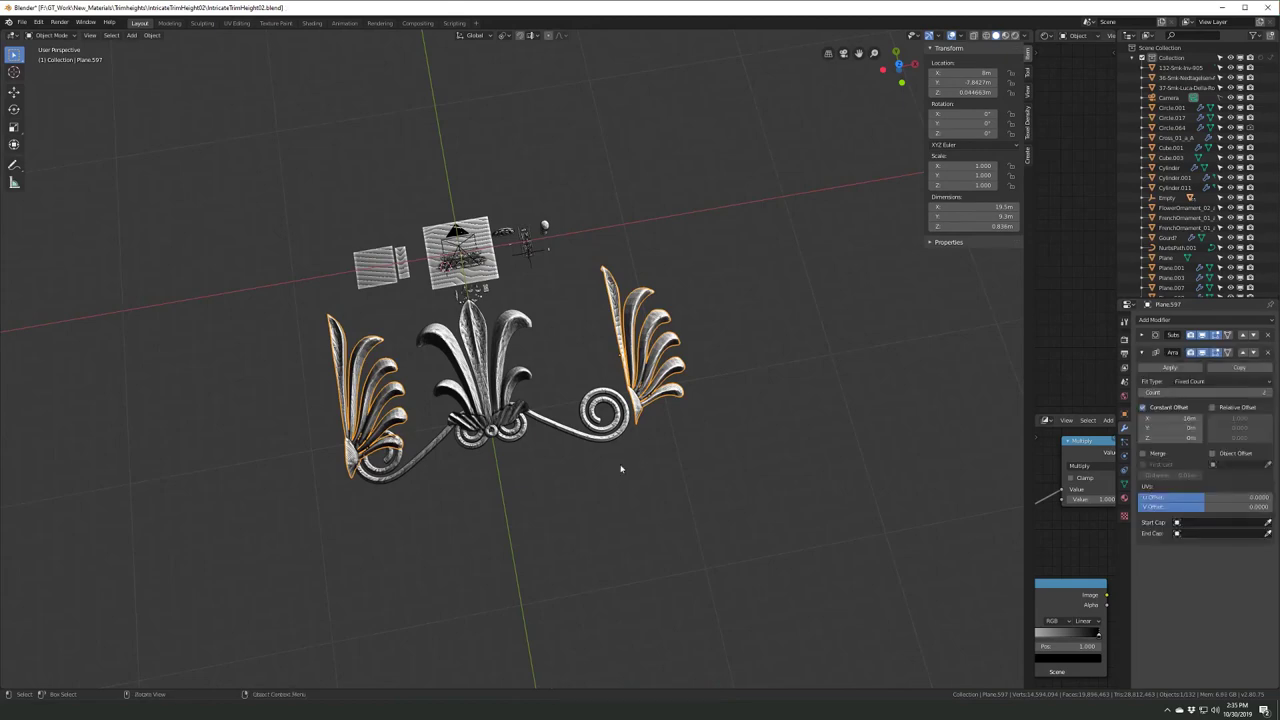
middle_click_drag(613, 464, 594, 471)
scroll(517, 226, "up", 2)
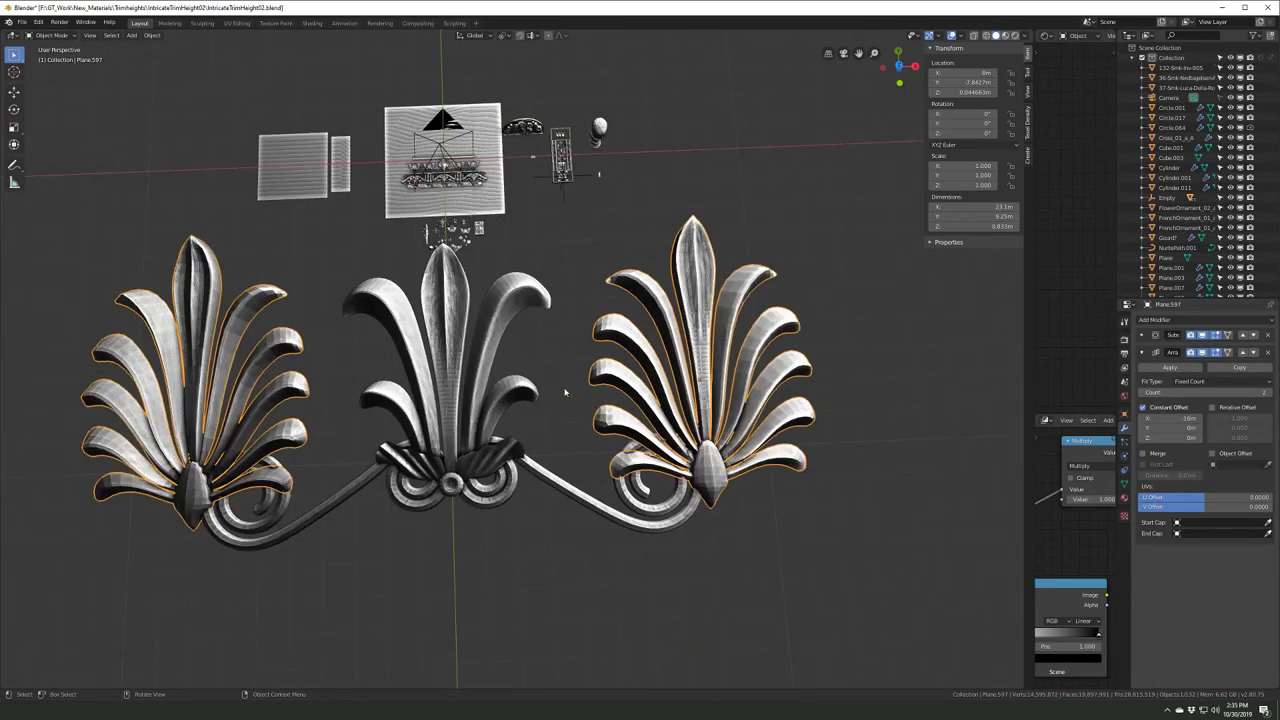
scroll(517, 226, "up", 2)
middle_click_drag(517, 228, 1199, 366)
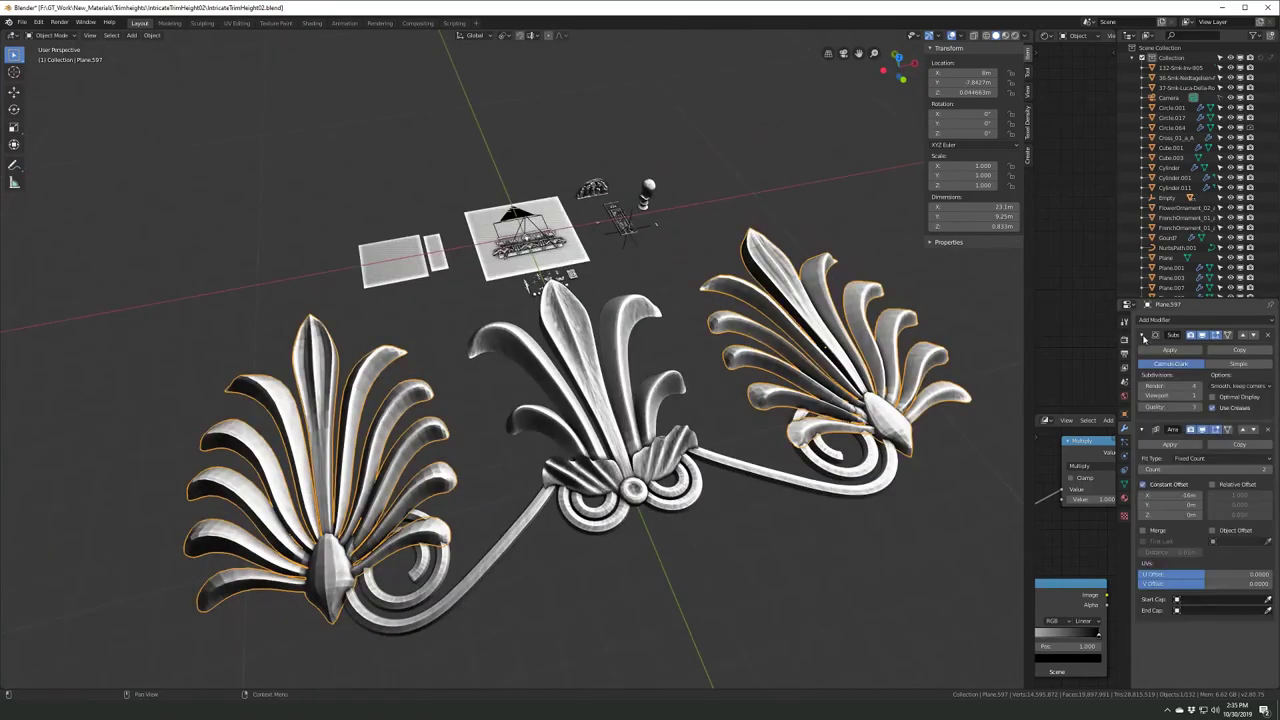
left_click(450, 585)
middle_click_drag(600, 420, 620, 360)
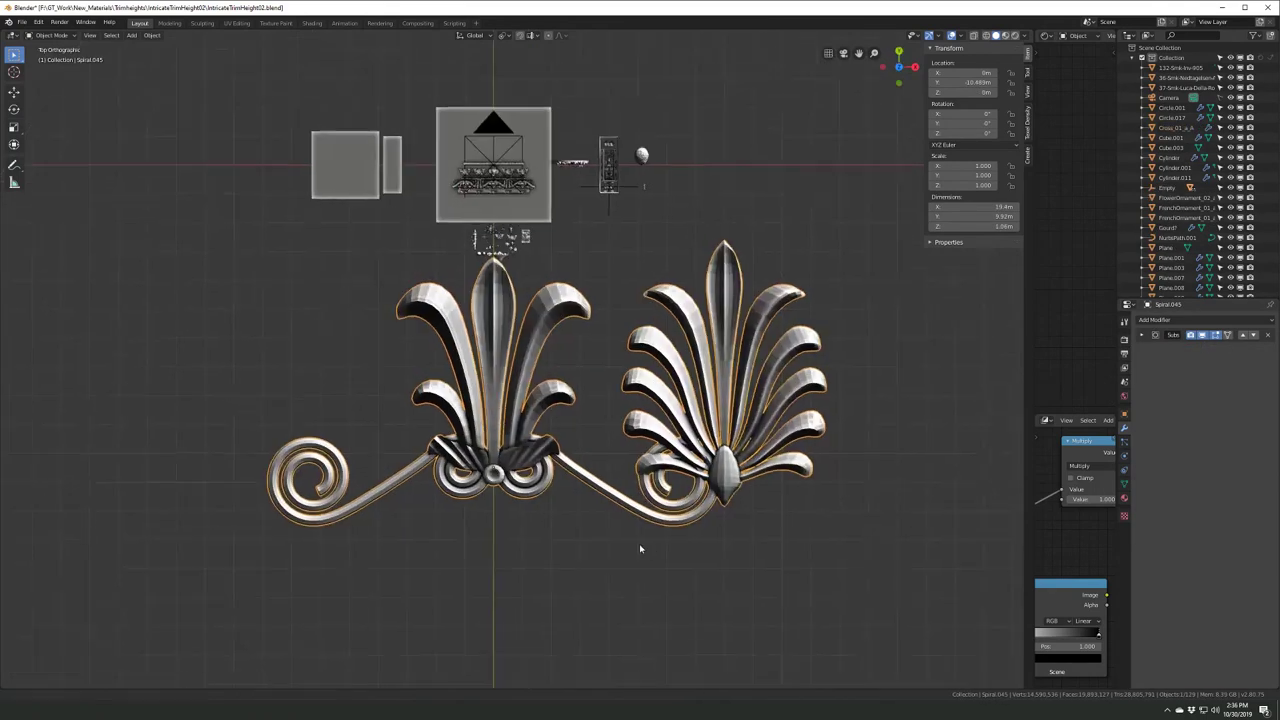
- Move the palmette ornament up onto the textured plane above the strip and save
key("KP_7")
left_click_drag(503, 500, 513, 325)
key("KP_Decimal")
key("s")
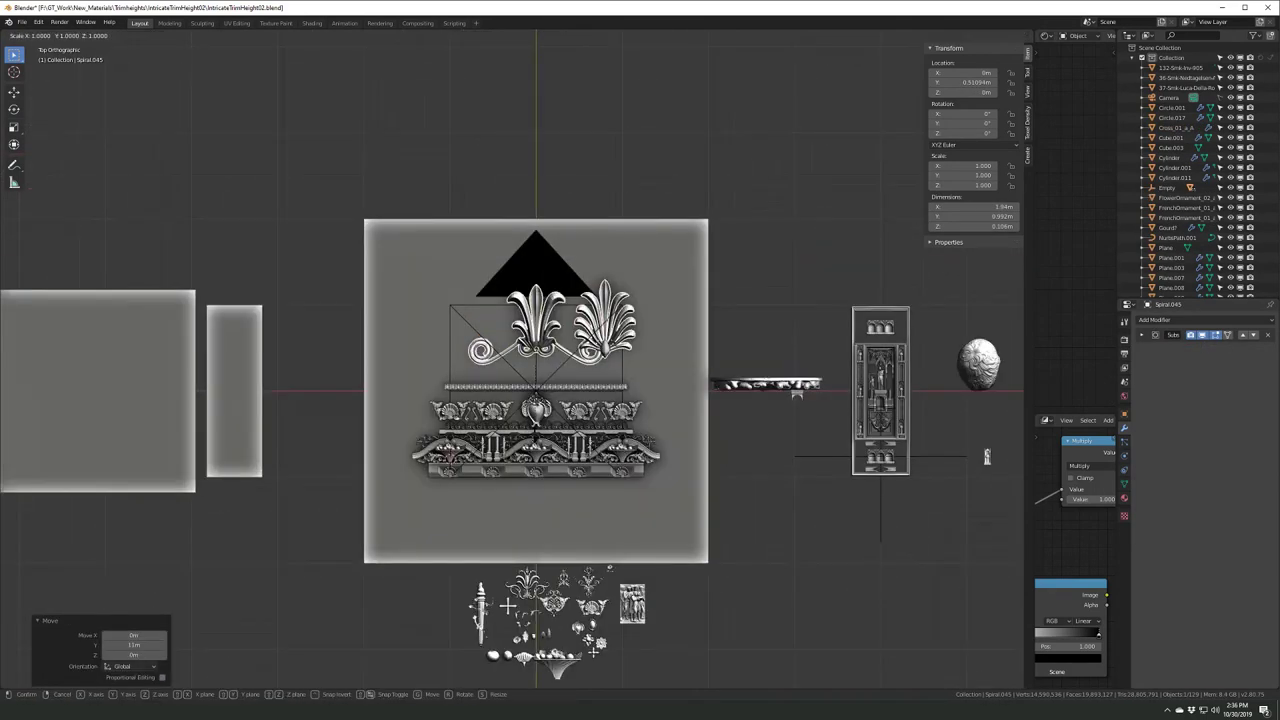
right_click(535, 438)
scroll(500, 400, "up", 5)
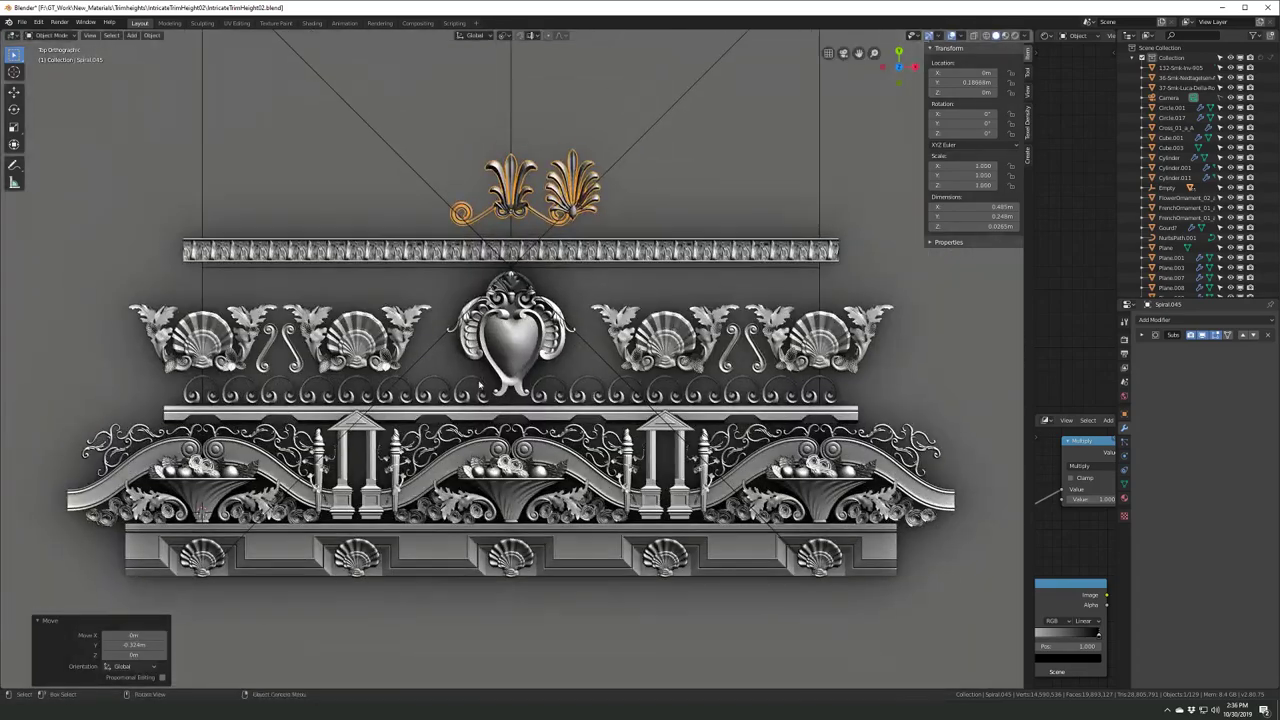
key("ctrl+s")
- Inspect the beaded strip's mesh in Edit Mode, then switch to front orthographic view
middle_click_drag(440, 338, 485, 368)
key("KP_Decimal")
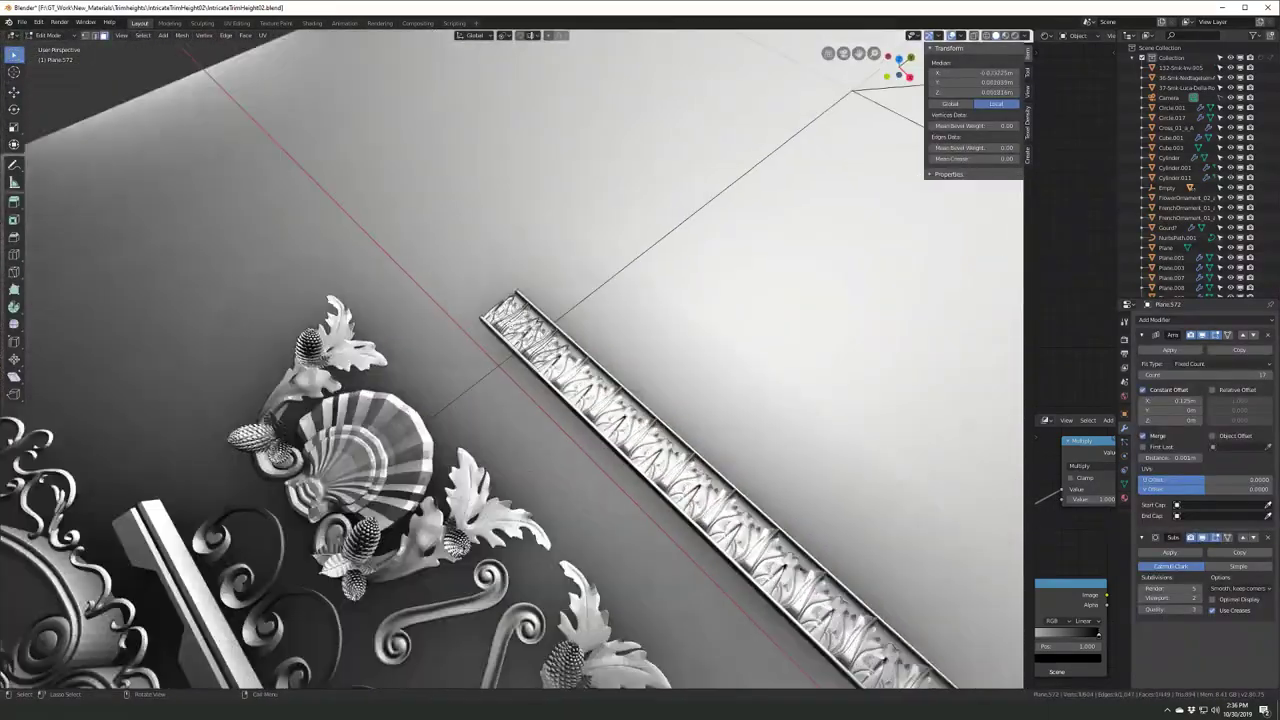
key("Tab")
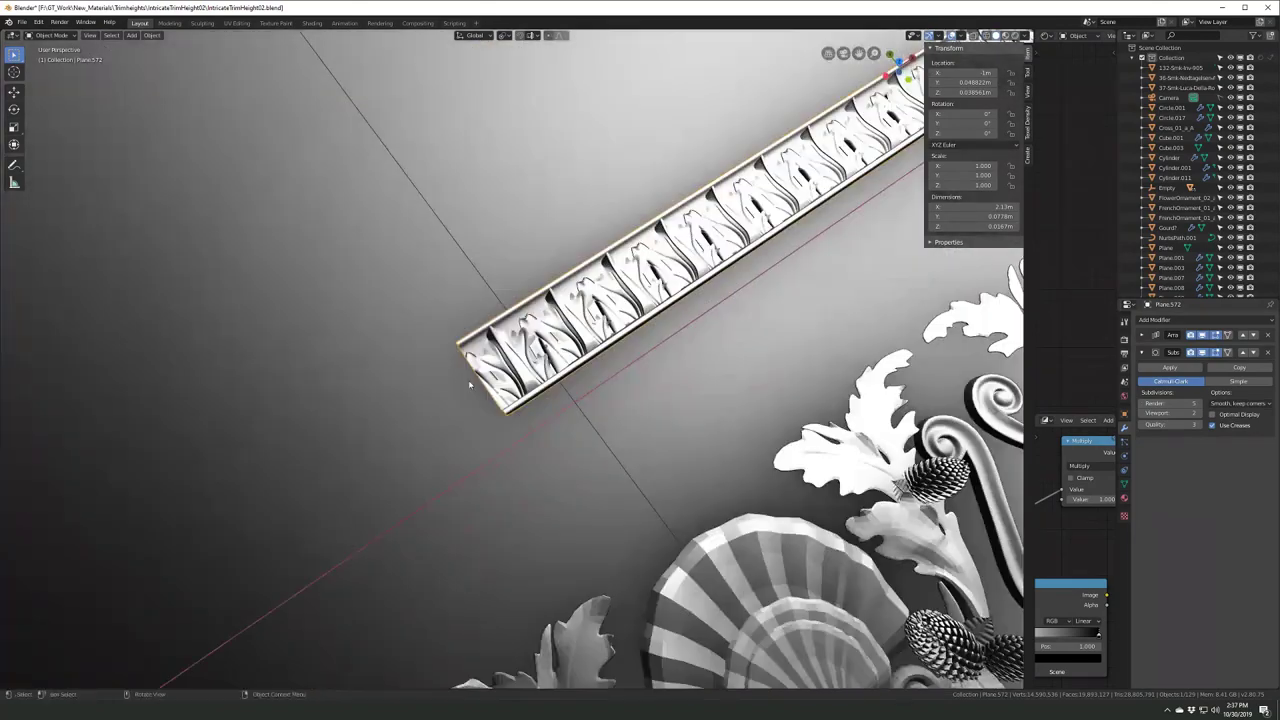
middle_click_drag(469, 384, 597, 374)
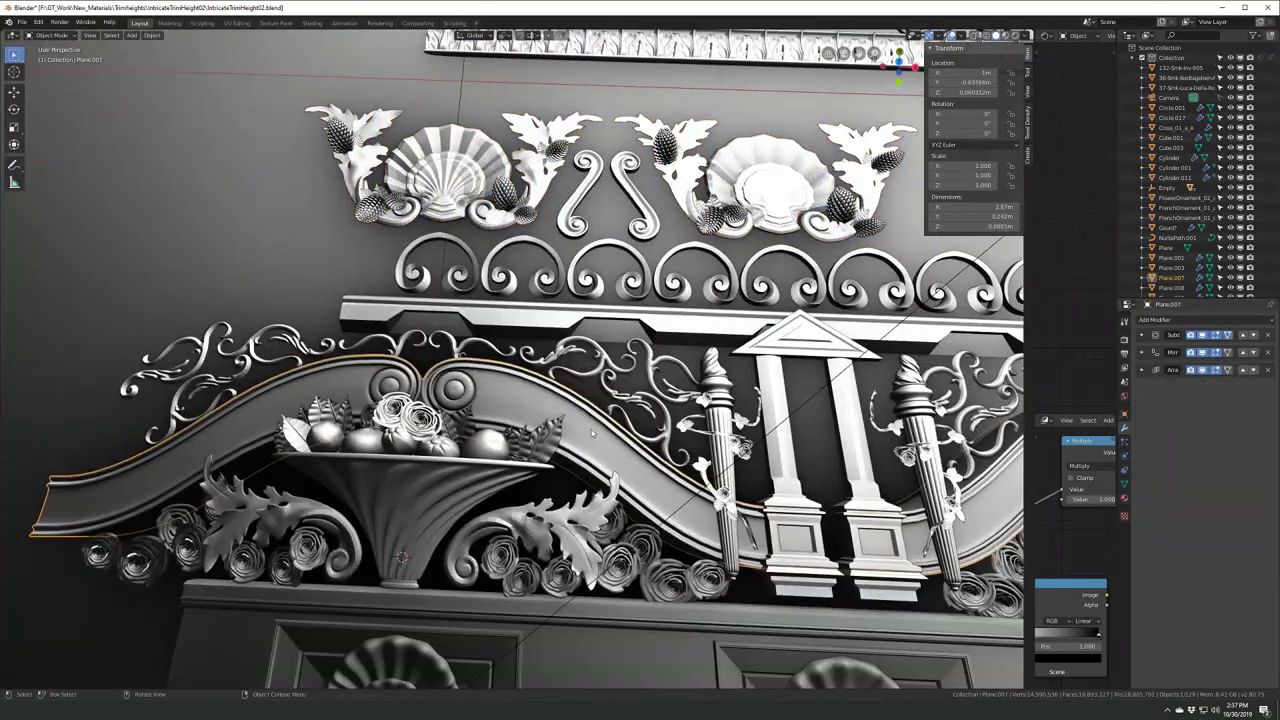
scroll(592, 433, "up", 3)
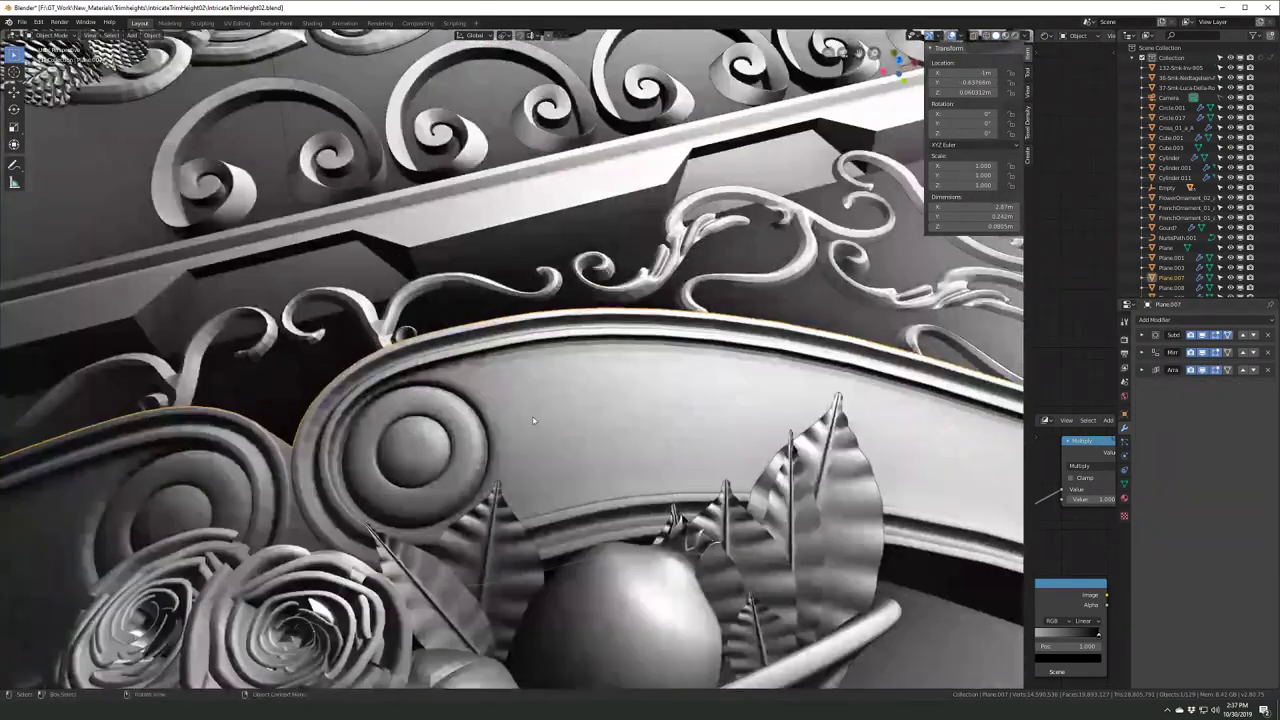
scroll(523, 408, "up", 3)
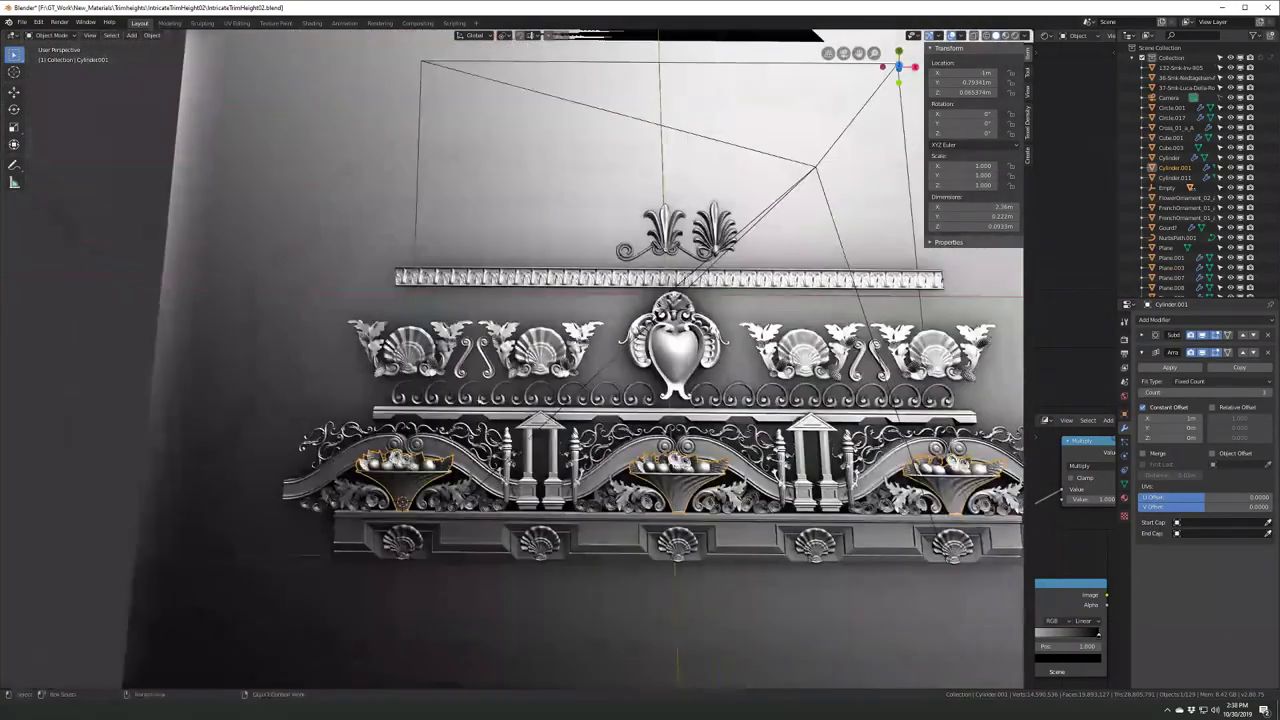
key("KP_1")
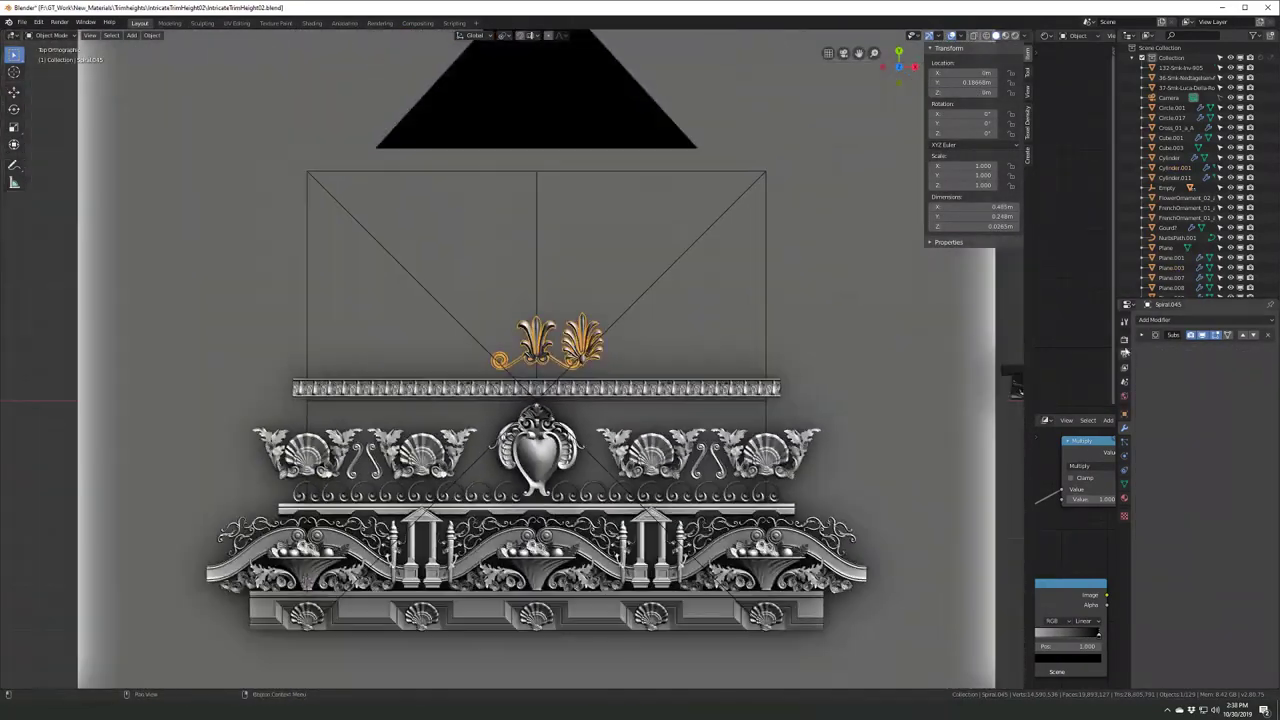
key("g")
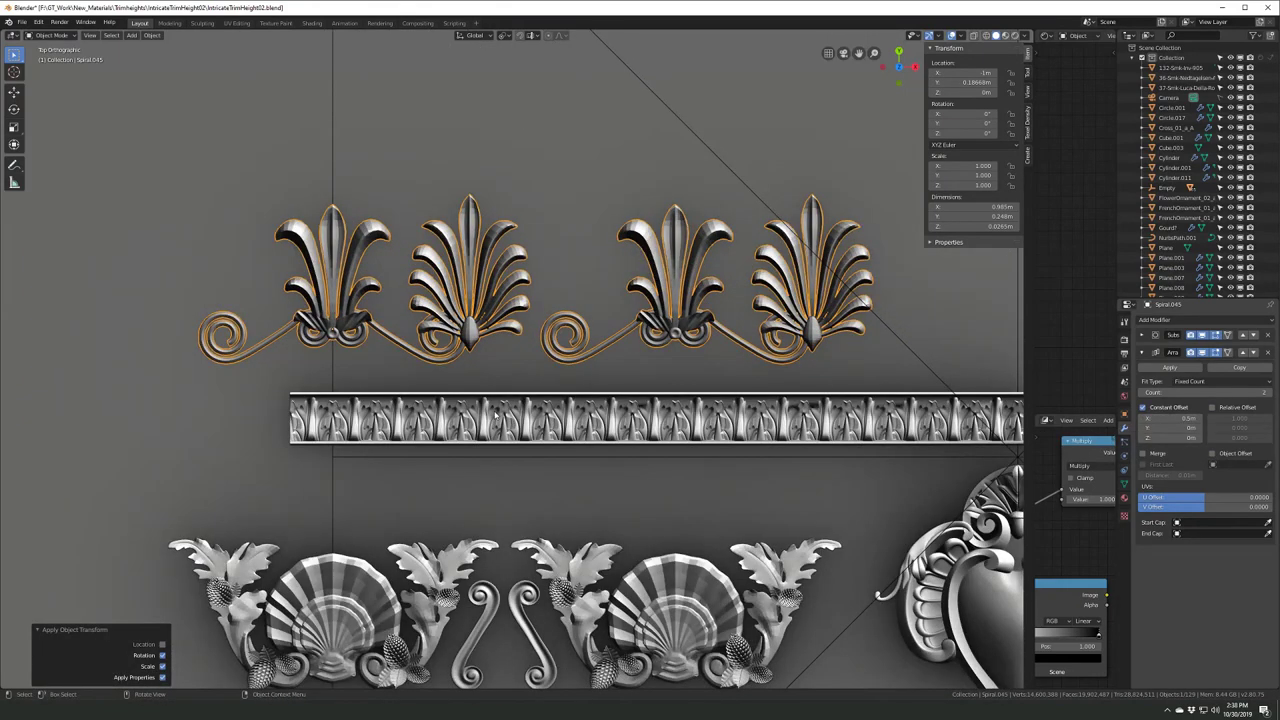
- Set the array's horizontal offset to 0.25, widen it slightly, and save the file
scroll(522, 433, "up", 3)
scroll(522, 432, "down", 2)
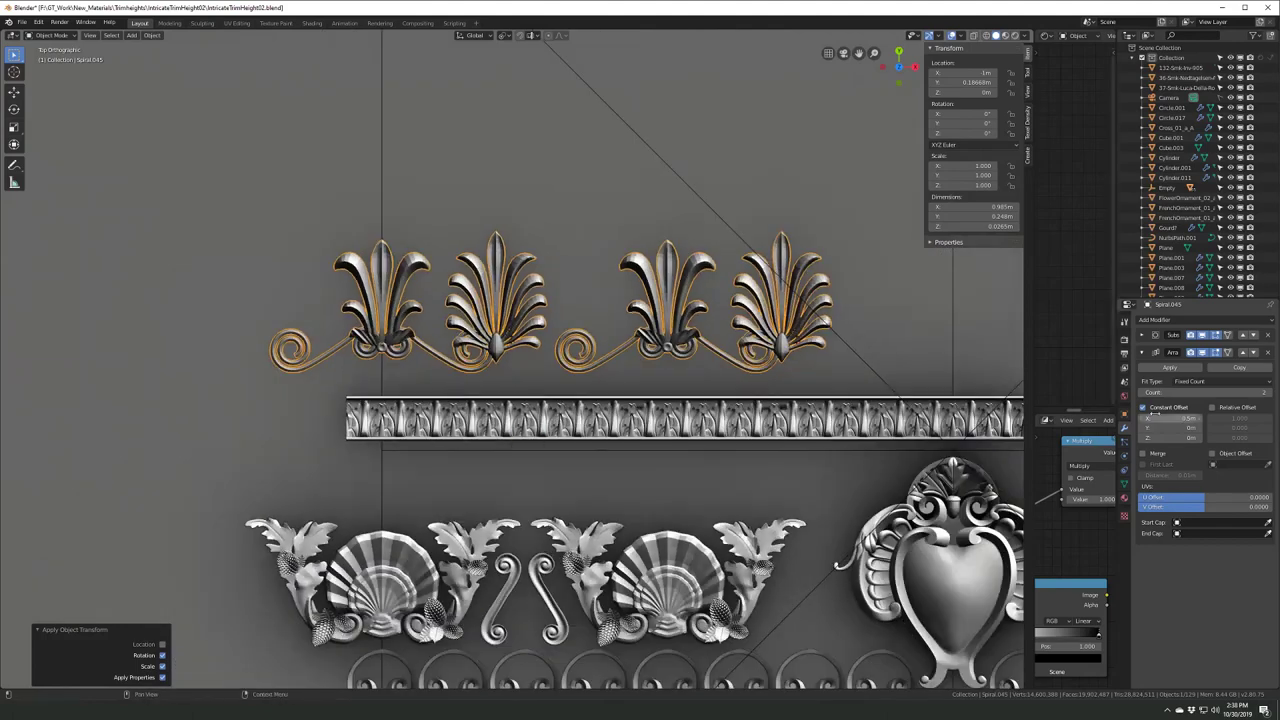
left_click(1170, 418)
type("0.25")
key("Return")
scroll(585, 366, "up", 2)
scroll(585, 366, "up", 2)
left_click_drag(1170, 418, 1200, 418)
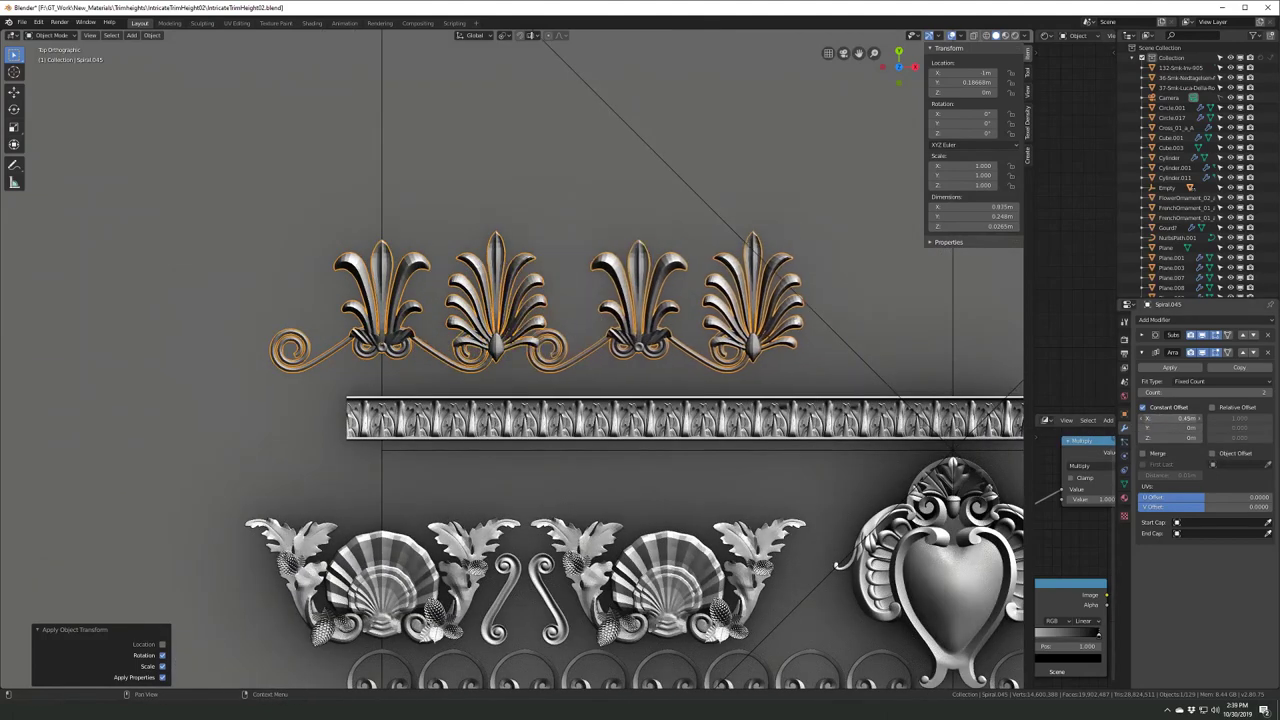
scroll(636, 382, "down", 4)
key("ctrl+s")
- Move the palmette ornament down along Y to sit below the trim
scroll(636, 382, "up", 4)
scroll(636, 382, "down", 2)
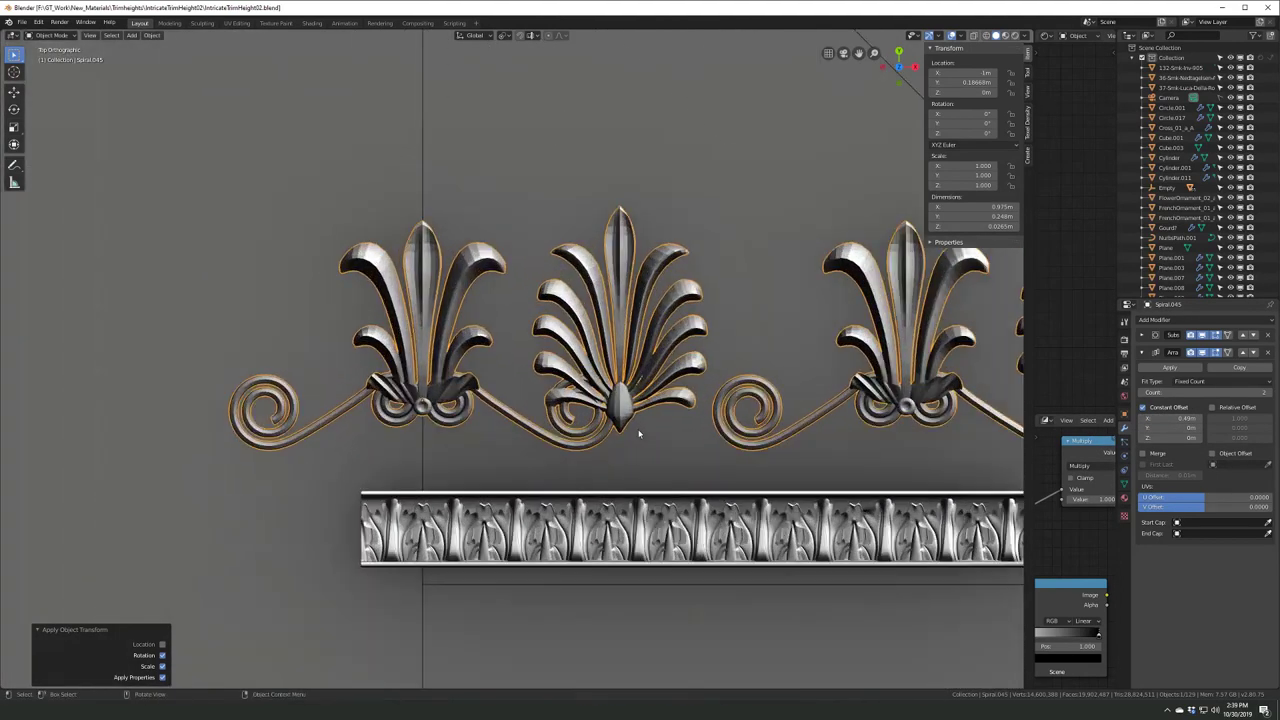
scroll(636, 382, "down", 2)
scroll(636, 382, "down", 3)
key("g")
key("y")
scroll(475, 494, "up", 7)
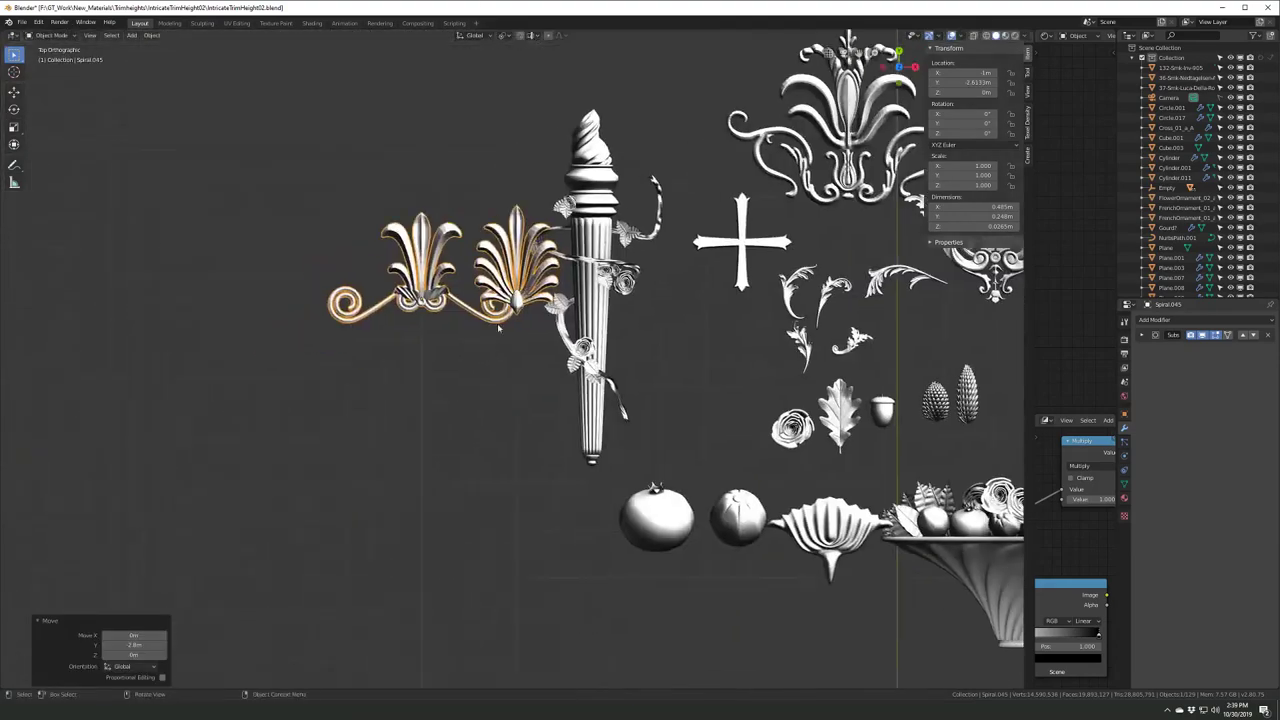
left_click(420, 420)
- Apply rotation and scale to the palmette ornament
scroll(420, 420, "up", 3)
key("ctrl+a")
left_click(443, 417)
scroll(443, 417, "up", 3)
scroll(640, 380, "down", 3)
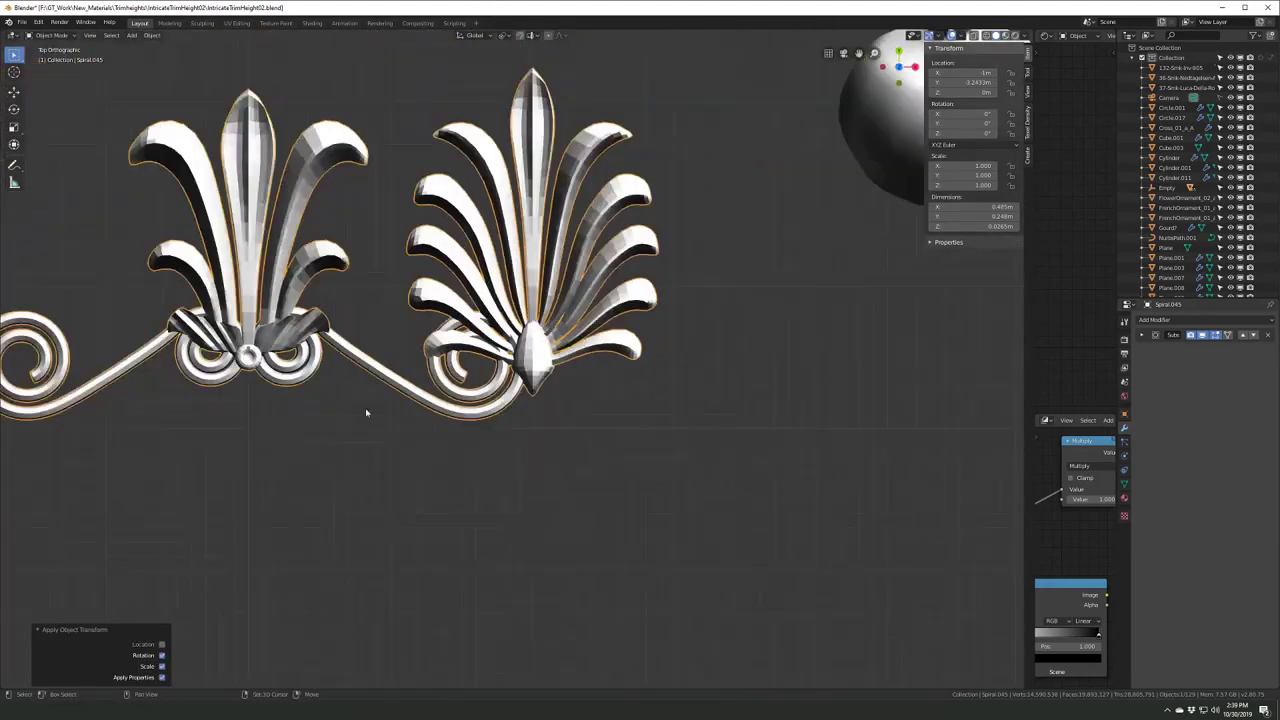
scroll(725, 386, "down", 3)
scroll(725, 386, "down", 5)
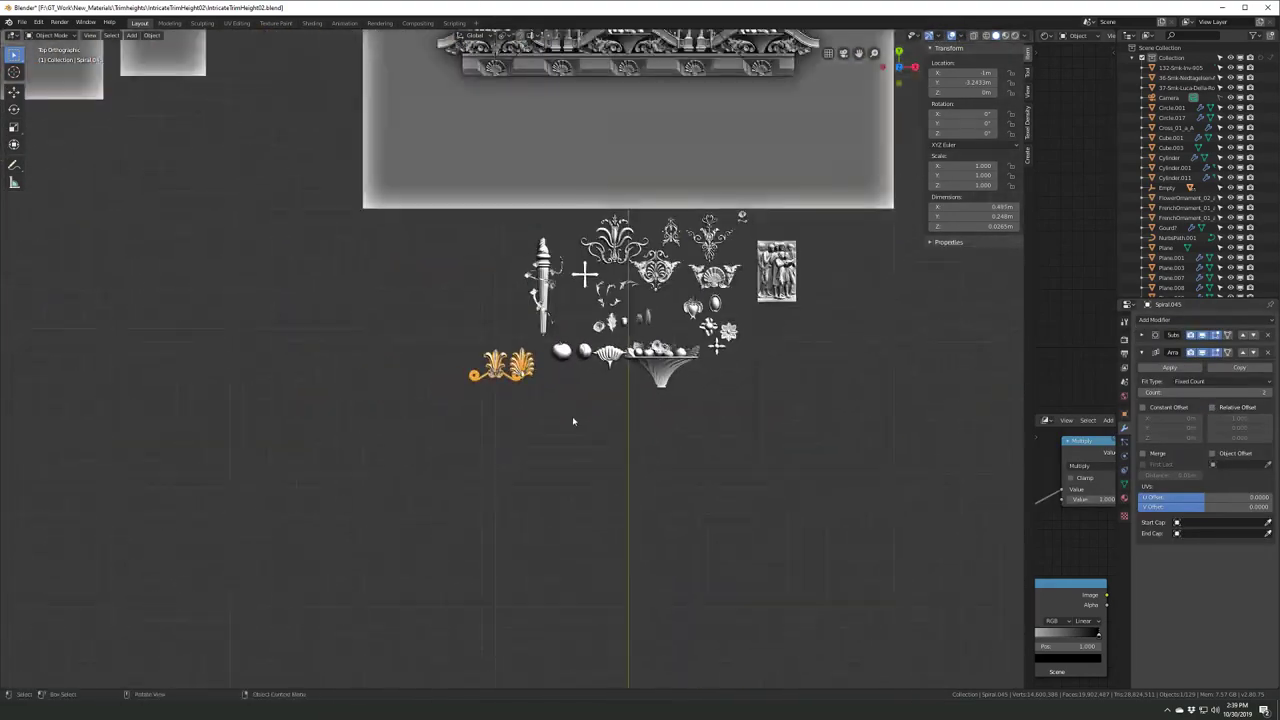
- Scale the ornament up by 2, 2, then 1.125
key("s")
key("2")
key("Return")
key("s")
key("2")
key("Return")
key("s")
key("2")
key("BackSpace")
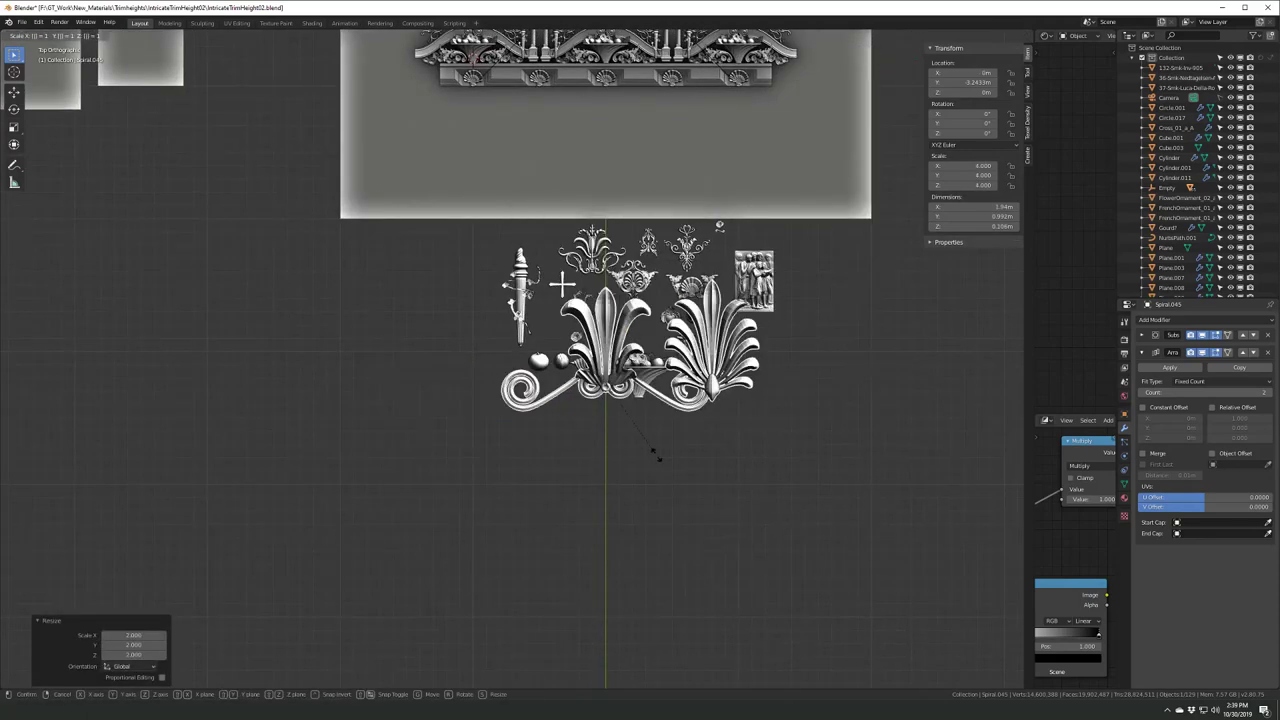
type("1.125")
key("Return")
- Slightly reduce the ornament's size and apply its scale
scroll(624, 454, "up", 5)
scroll(615, 448, "down", 5)
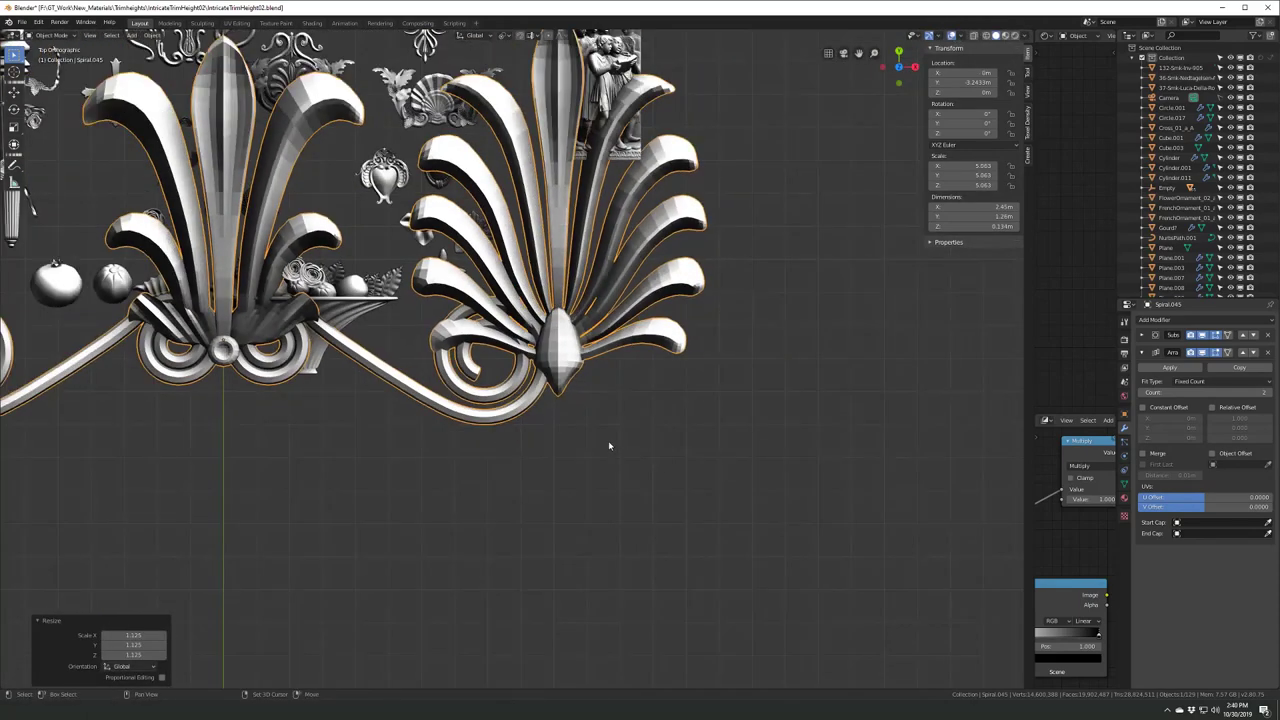
key("s")
left_click(737, 474)
scroll(543, 408, "up", 8)
scroll(543, 408, "down", 2)
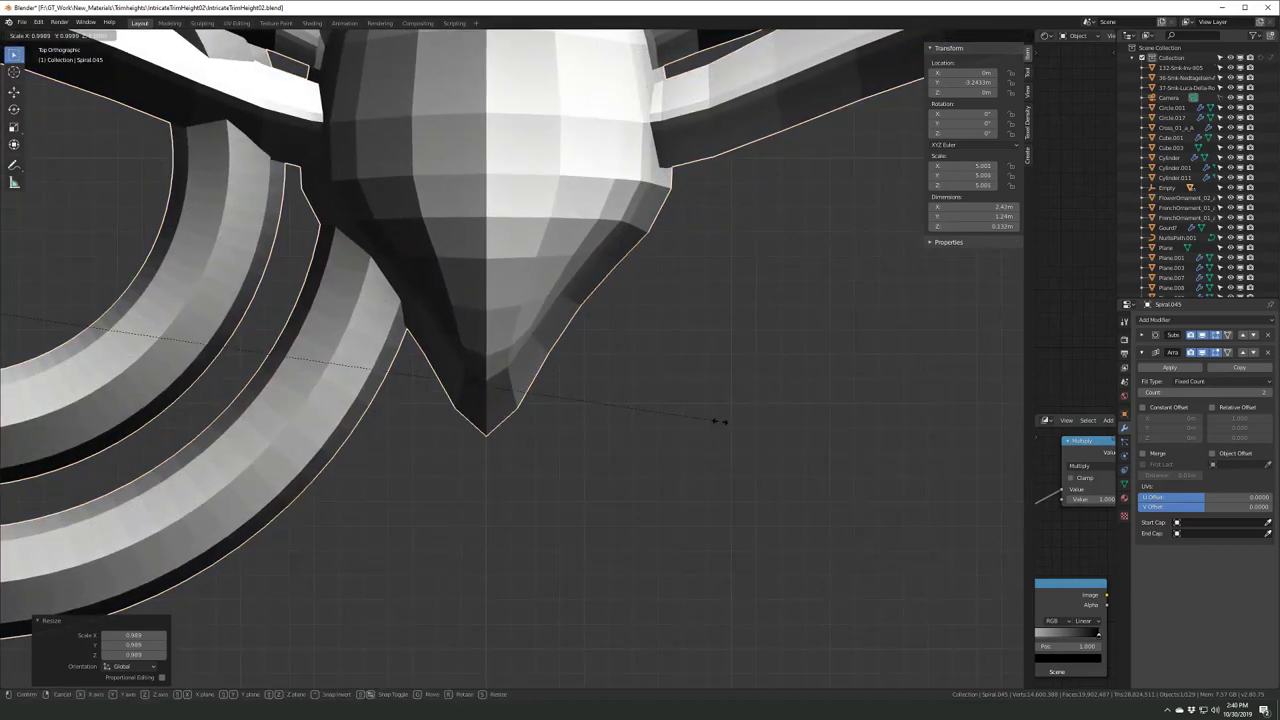
scroll(600, 410, "down", 3)
key("ctrl+a")
- Frame the ornament in top view and select its connected leaf parts
middle_click_drag(540, 400, 486, 382)
scroll(486, 382, "down", 4)
key("KP_7")
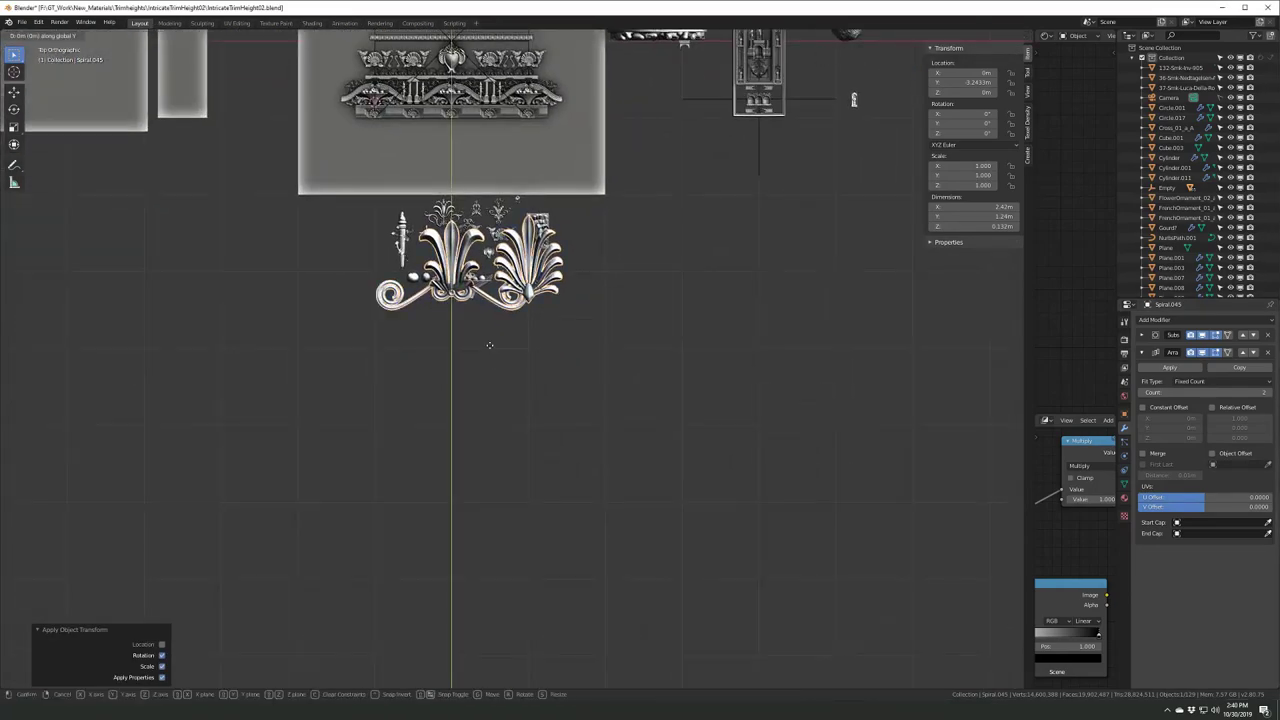
key("KP_Decimal")
key("Tab")
key("l")
key("l")
key("l")
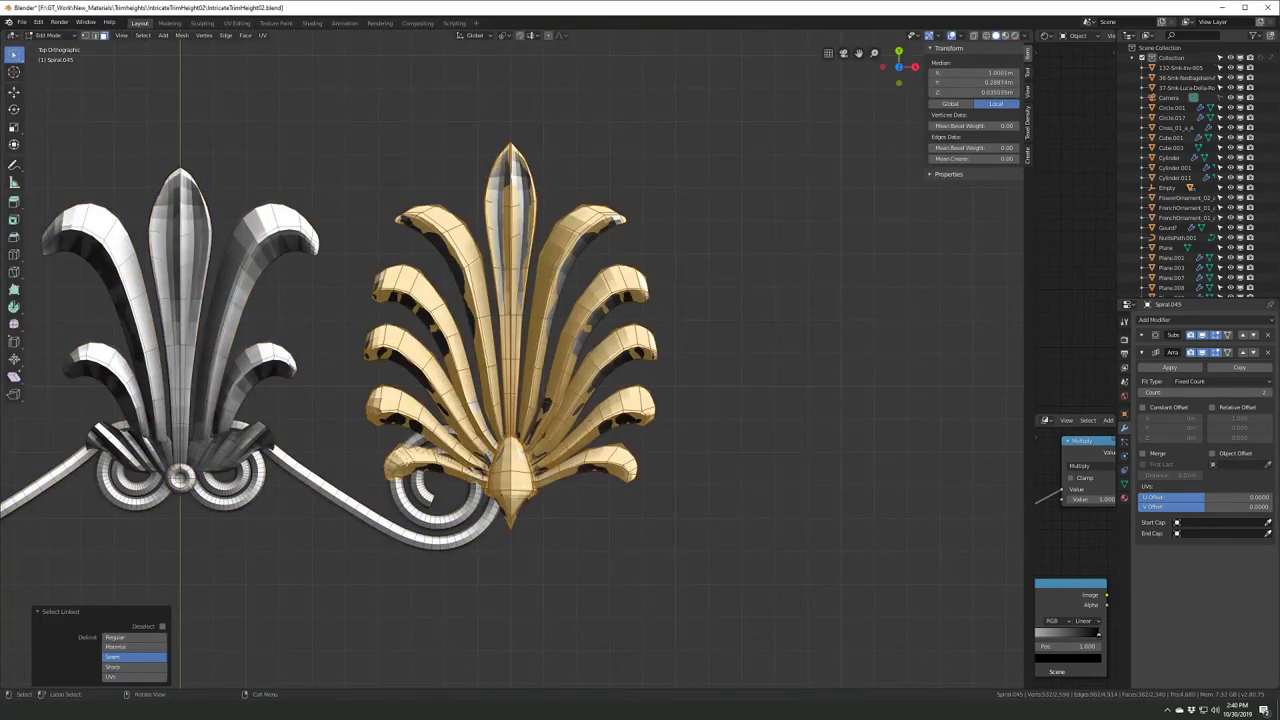
key("Tab")
- Select the left fan and snap the 3D cursor to it
scroll(375, 390, "down", 3)
left_click(375, 390)
key("shift+s")
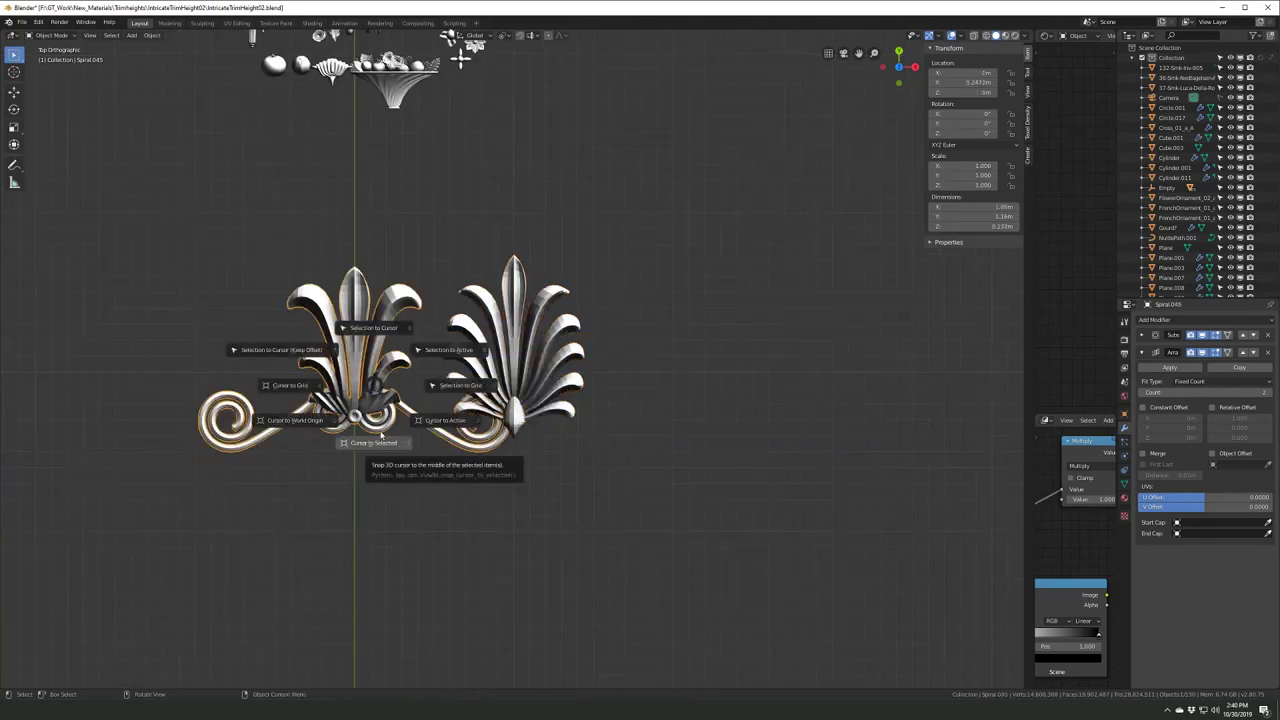
left_click(375, 325)
scroll(605, 415, "up", 3)
scroll(605, 415, "down", 2)
scroll(767, 299, "down", 1)
scroll(767, 299, "down", 2)
- Shift the fan along Y and raise it along Z onto the other fan, then save
key("g")
key("y")
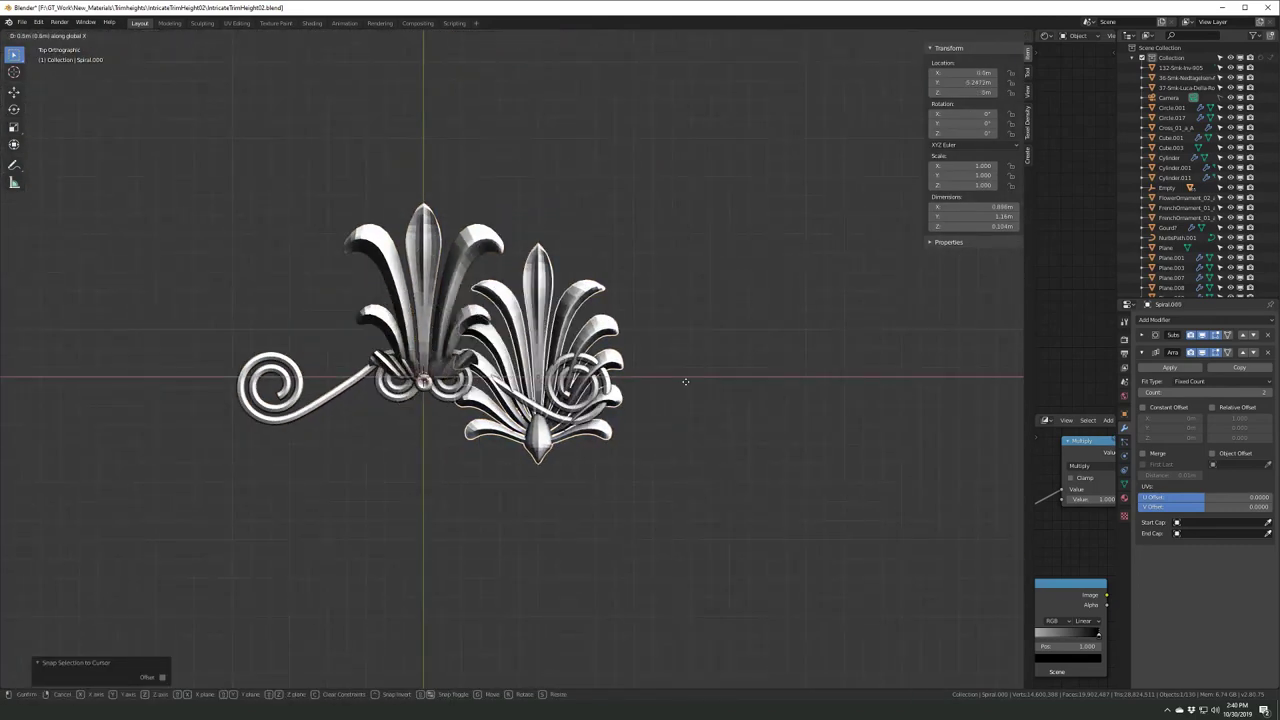
left_click(734, 420)
key("g")
key("z")
mouse_move(734, 420)
middle_mouse_down()
mouse_move(608, 365)
mouse_move(540, 400)
middle_mouse_up()
left_click(610, 365)
scroll(610, 365, "down", 3)
scroll(540, 400, "down", 2)
key("ctrl+s")
- Snap the fan ornaments onto the trim plane and scale them to 0.5
key("KP_1")
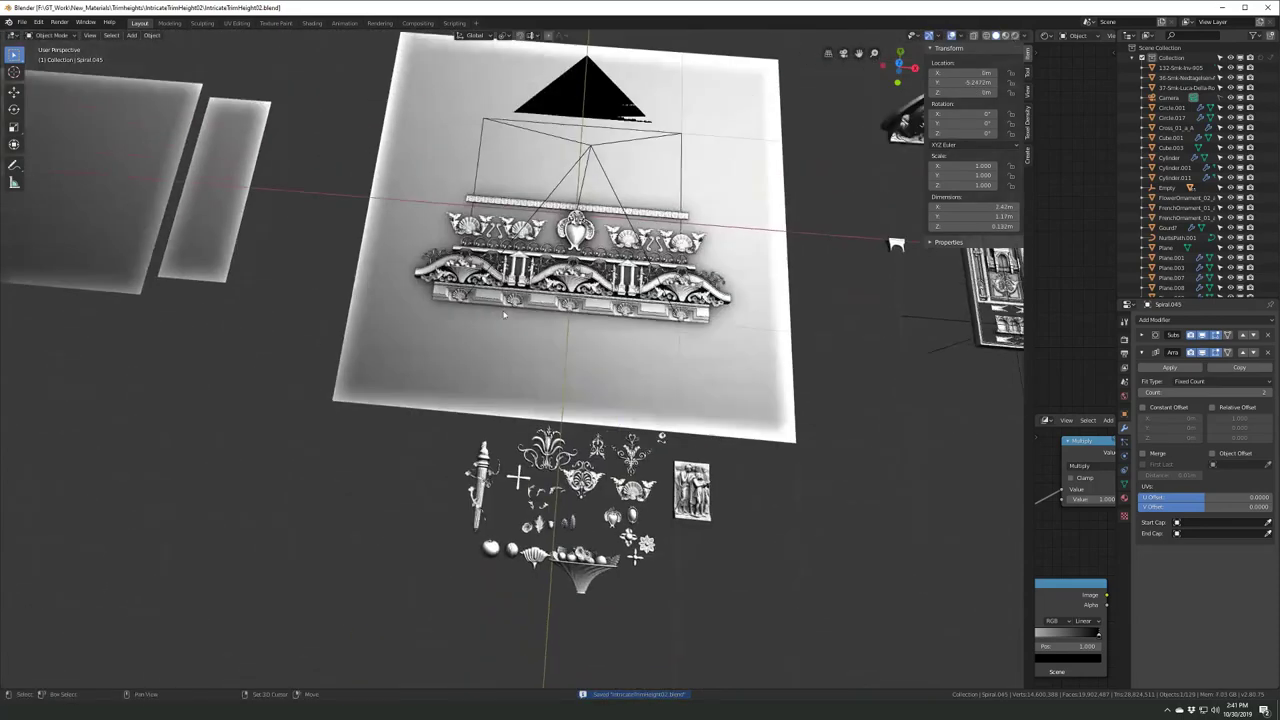
scroll(529, 450, "down", 3)
key("shift+s")
left_click(514, 448)
scroll(560, 468, "up", 3)
key("KP_Decimal")
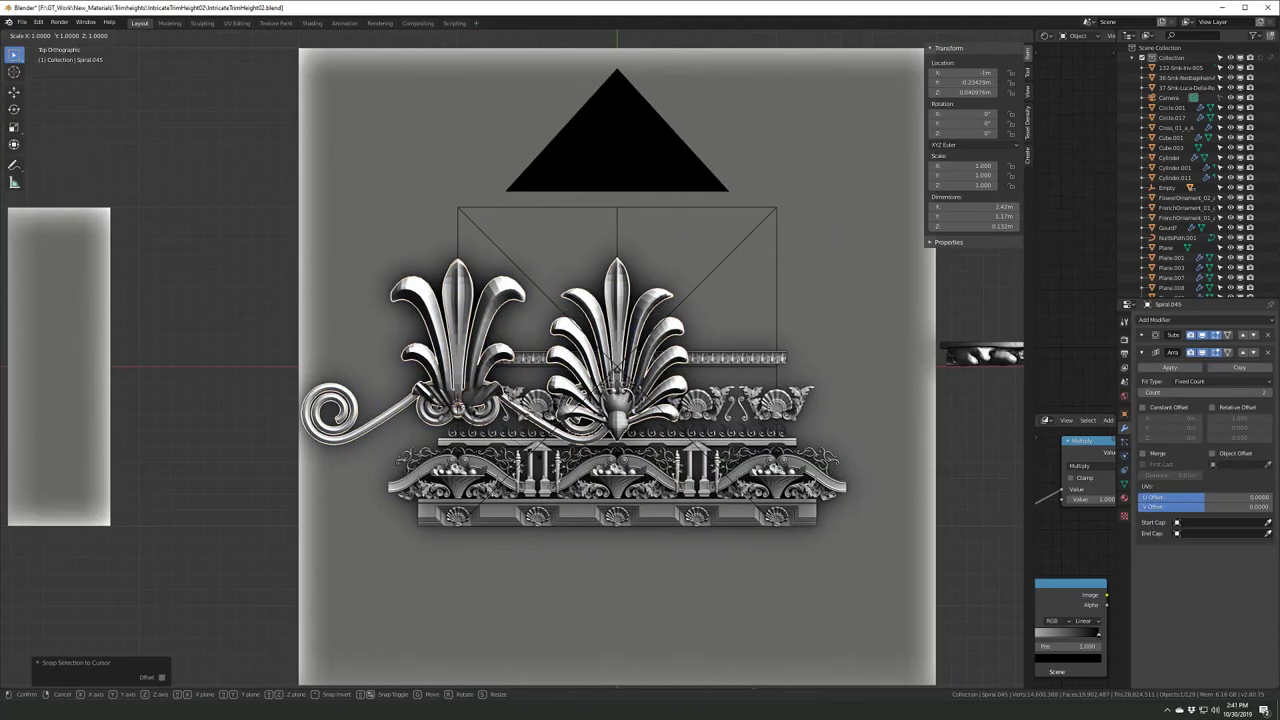
type("s0.5")
key("Return")
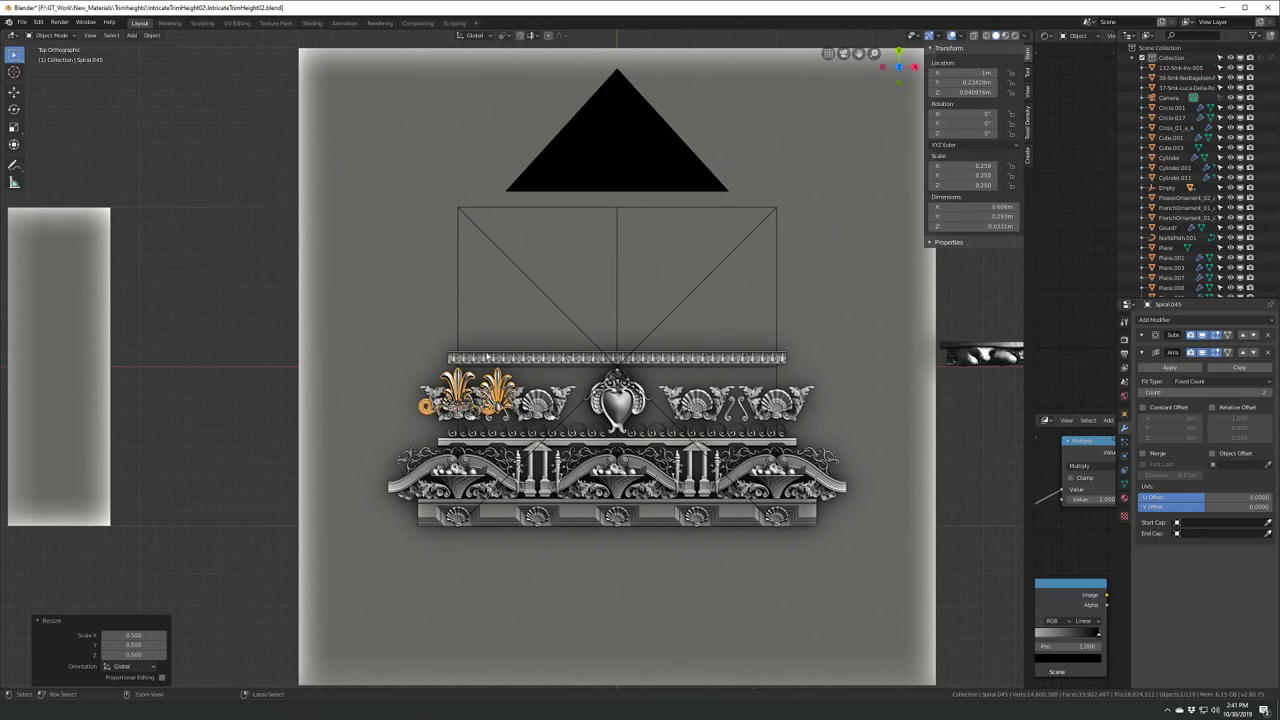
- Apply the fans' scale and enable the array's Constant Offset
key("ctrl+a")
left_click(485, 353)
scroll(576, 386, "up", 3)
scroll(576, 386, "up", 4)
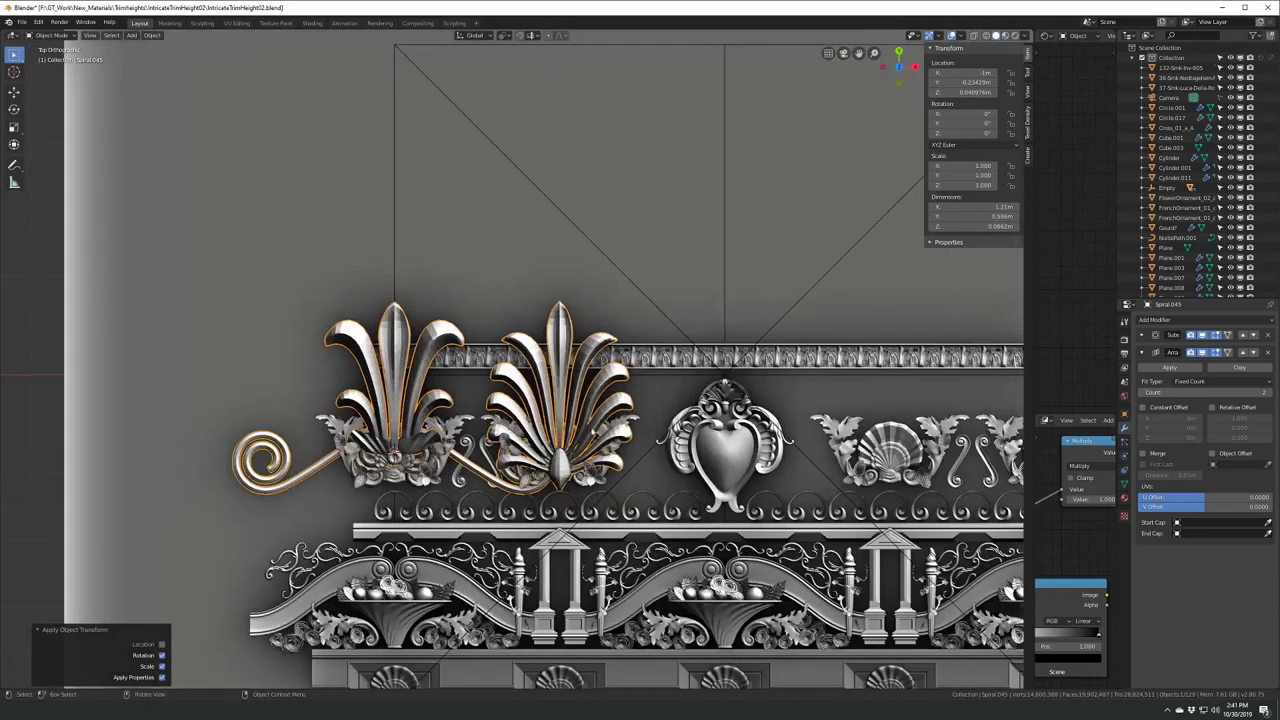
left_click(1142, 407)
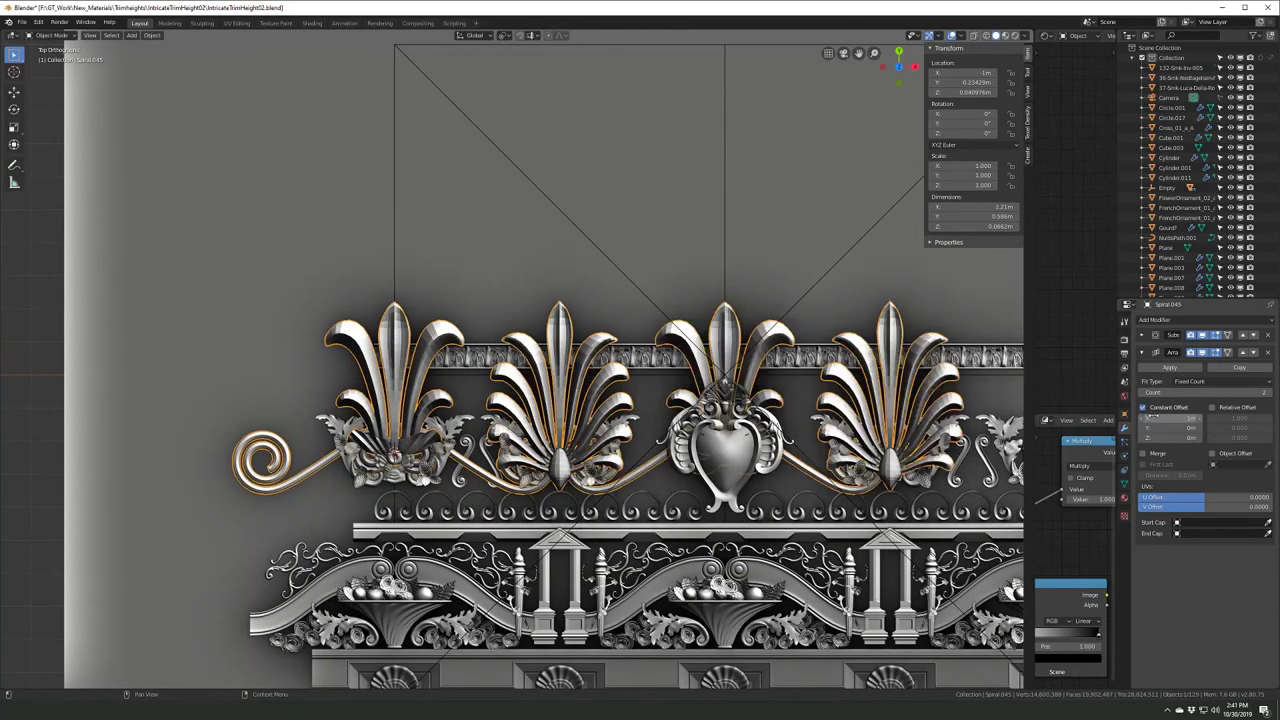
- Move the fan row along Y to sit just above the beaded strip
middle_click_drag(575, 373, 558, 393, "shift")
key("g")
key("y")
left_click(558, 393)
- Halve the fans' size twice and apply the reduced scale
scroll(558, 393, "down", 1)
type("s0.5")
key("Return")
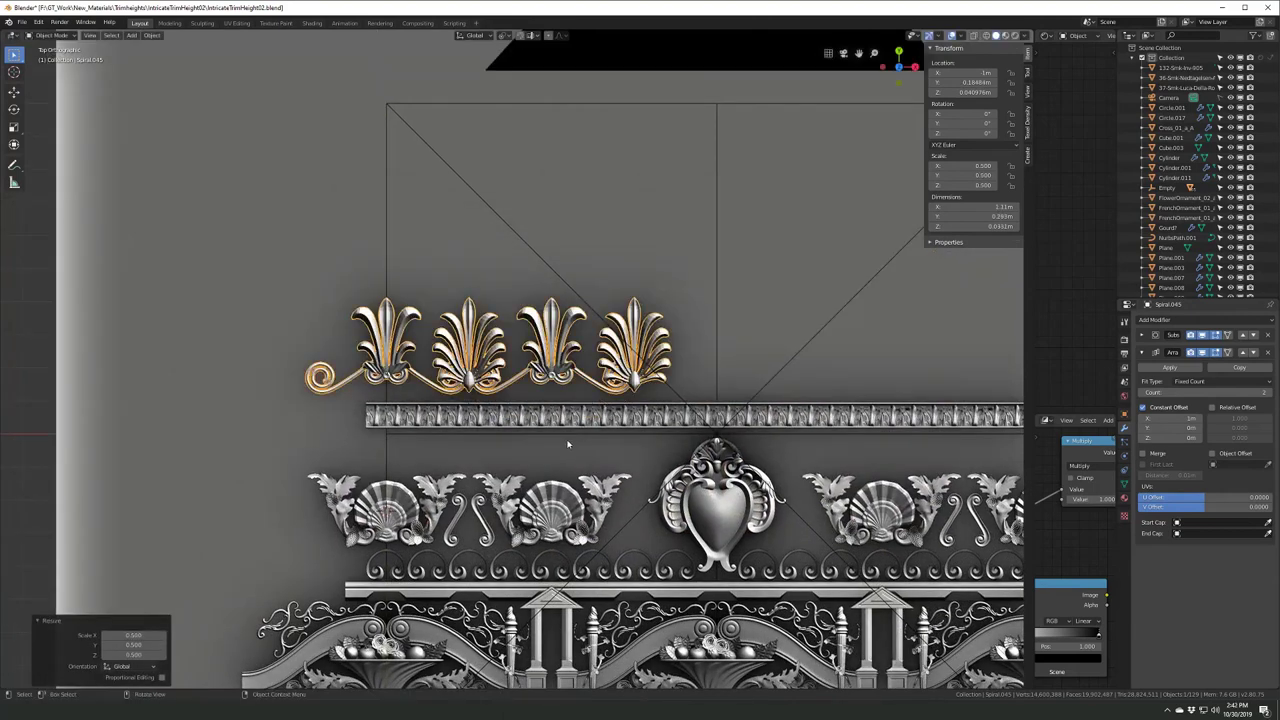
scroll(553, 385, "down", 4)
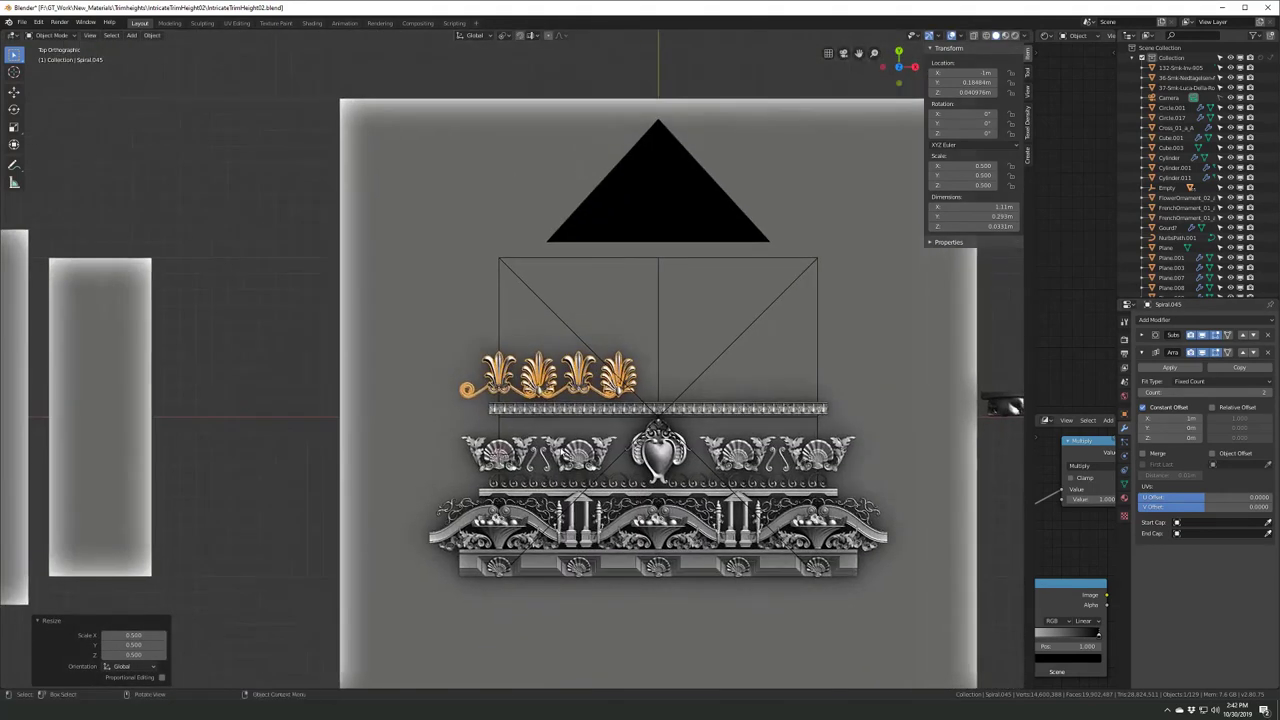
scroll(553, 385, "up", 5)
scroll(553, 385, "down", 1)
type("s0.5")
key("Return")
key("ctrl+a")
left_click(555, 387)
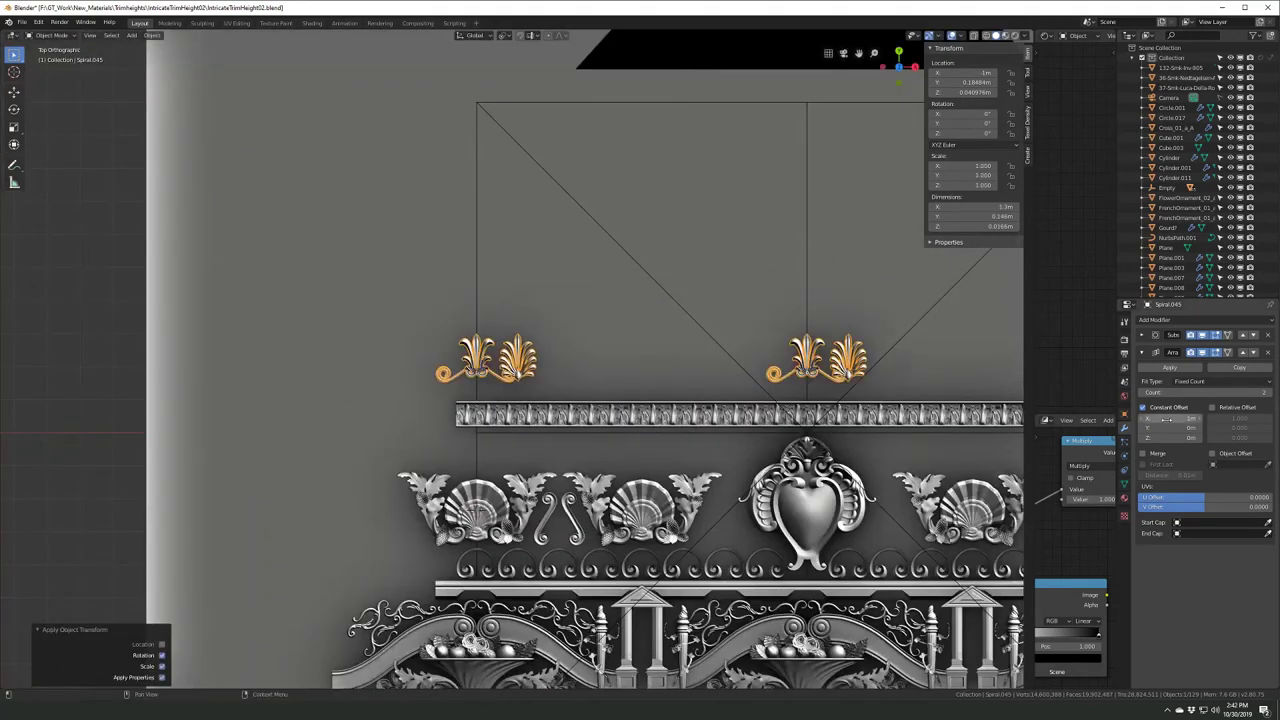
- Raise the array Count so the fans span the full 2.3 m trim width
key("Return")
scroll(550, 350, "up", 3)
right_click(455, 260)
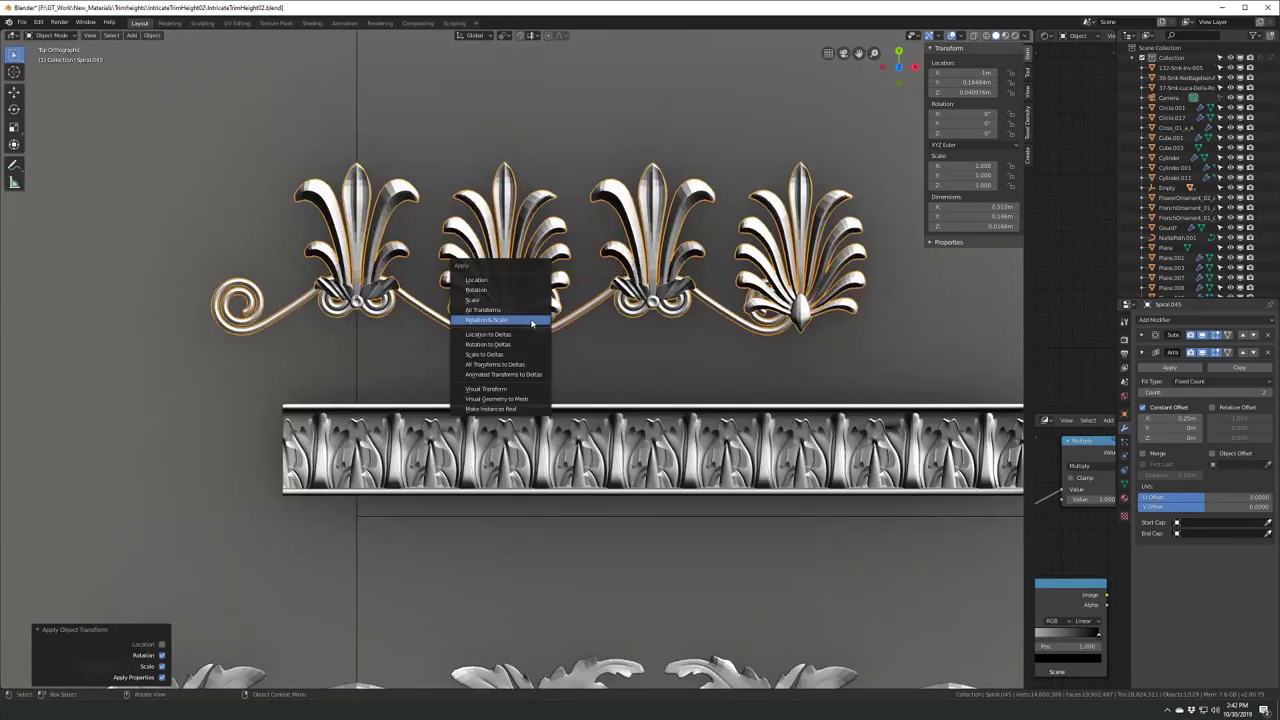
scroll(550, 350, "down", 2)
key("g")
scroll(520, 398, "down", 2)
left_click_drag(1200, 392, 1260, 392)
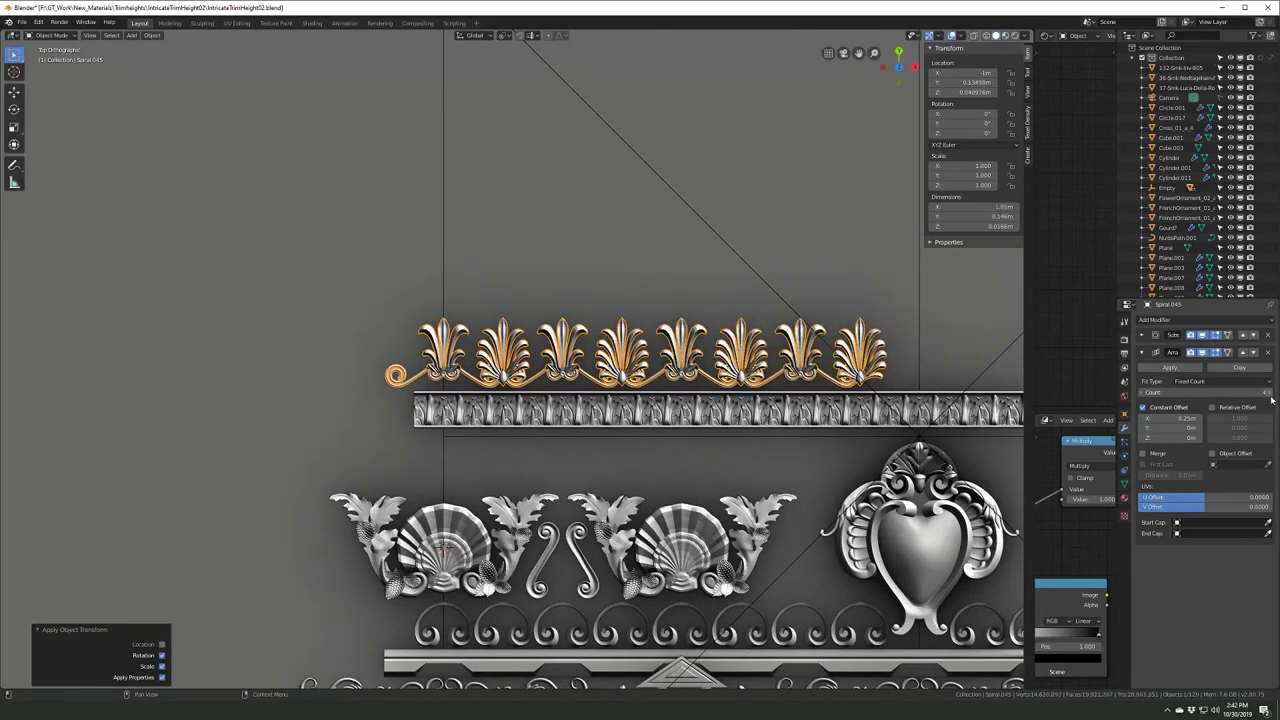
scroll(520, 398, "down", 2)
scroll(520, 398, "up", 3)
scroll(520, 398, "up", 2)
scroll(520, 398, "down", 6)
- Save IntricateTrimHeight02.blend and review the fan row through the scene camera
key("ctrl+s")
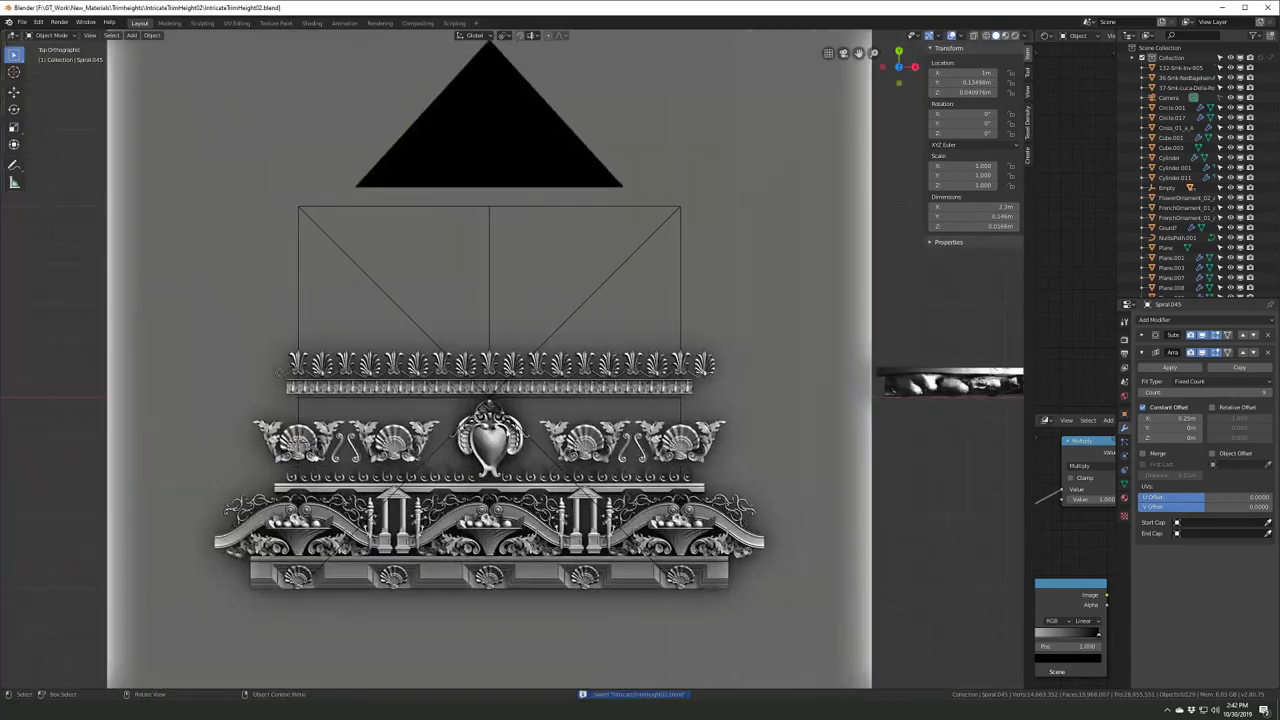
scroll(527, 428, "up", 3)
scroll(426, 413, "up", 3)
scroll(426, 413, "down", 6)
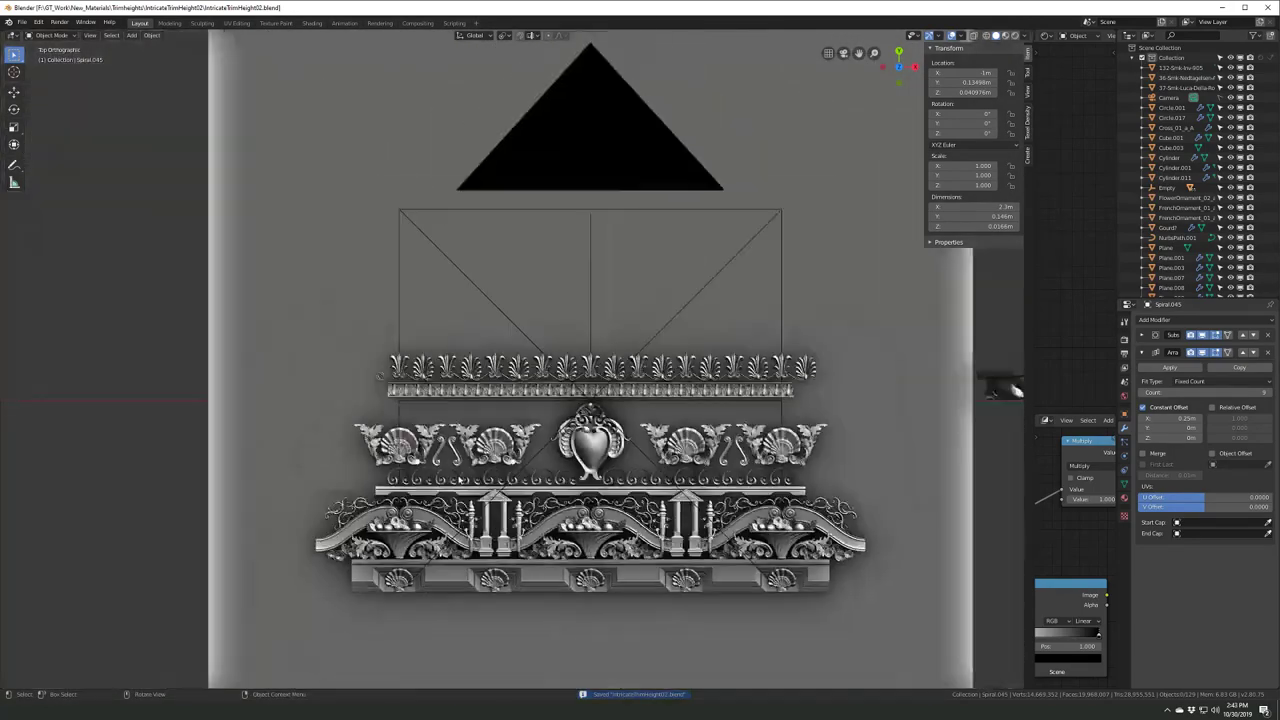
middle_click_drag(567, 553, 567, 490, "shift")
scroll(411, 316, "up", 6)
scroll(380, 268, "down", 6)
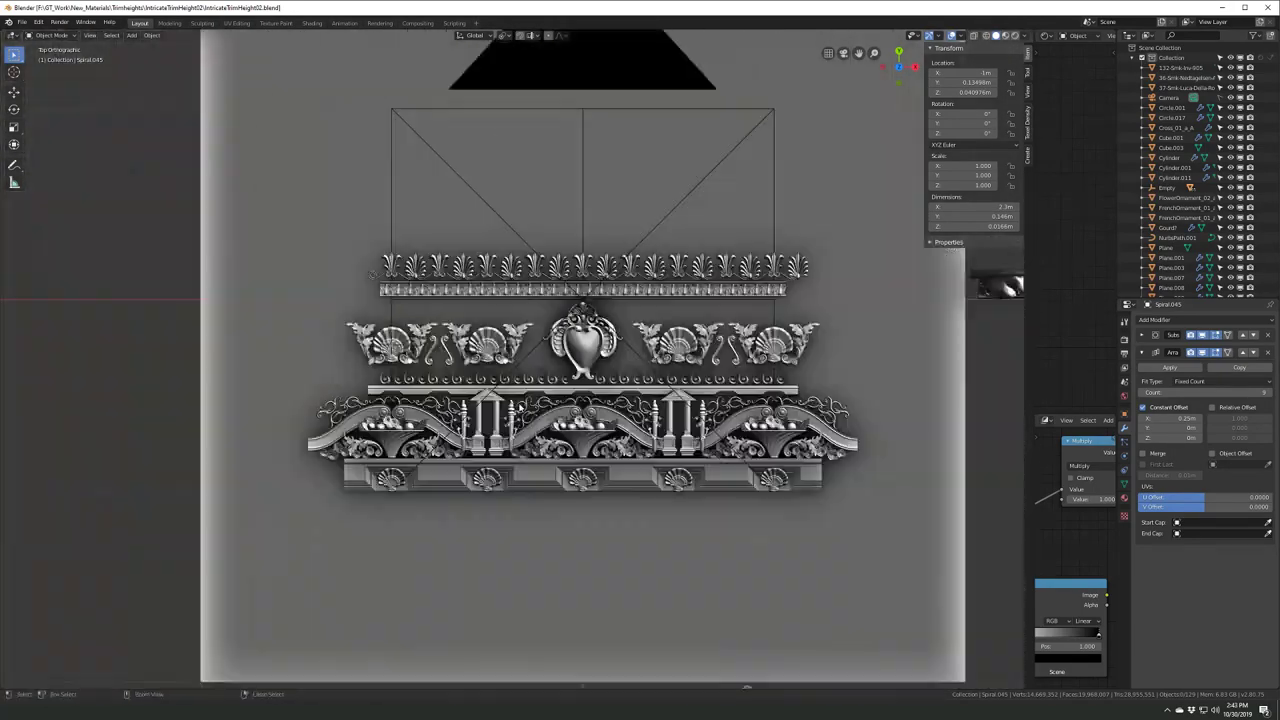
scroll(574, 432, "up", 5)
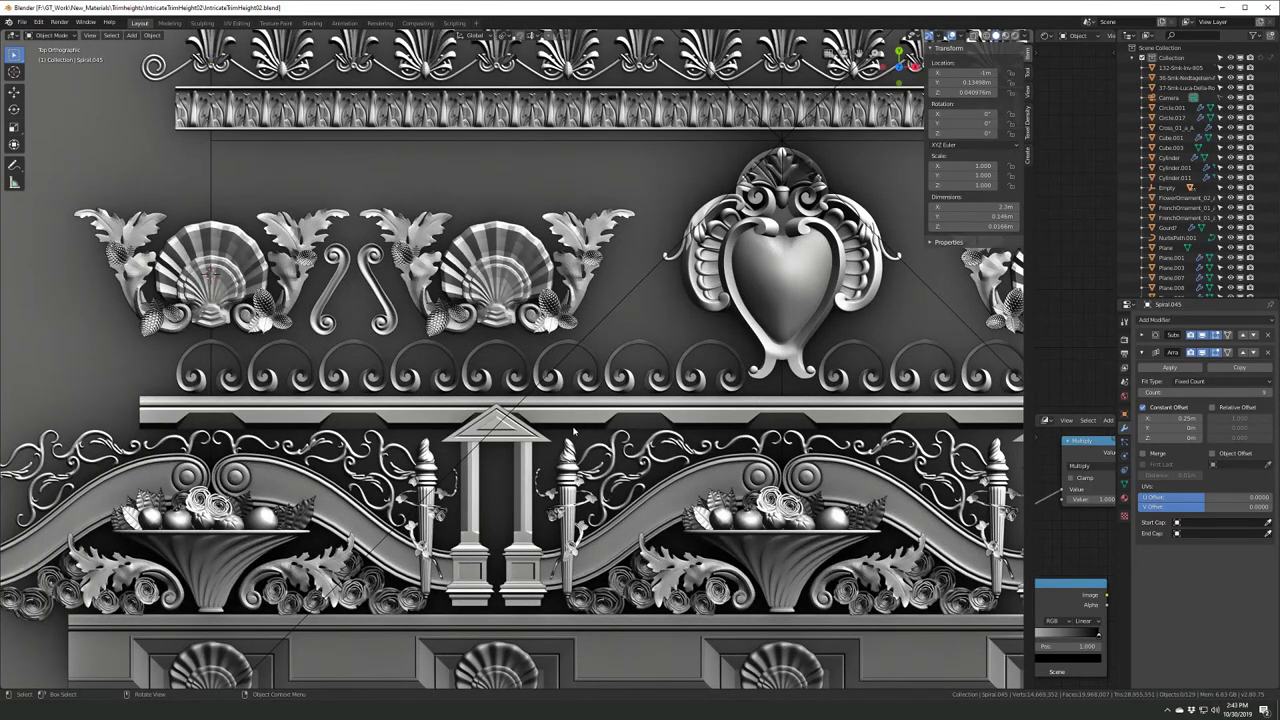
scroll(574, 432, "down", 3)
scroll(578, 428, "down", 2)
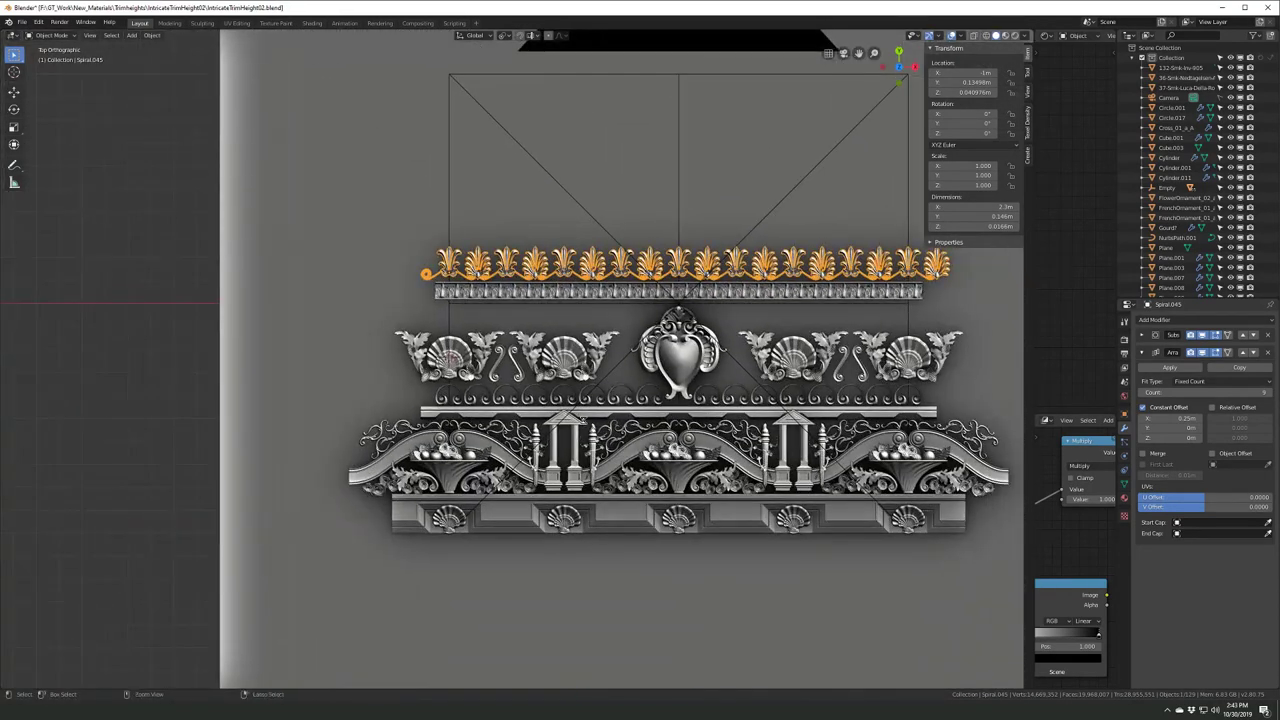
key("ctrl+s")
key("KP_0")
- Render the trim height image and zoom around the Render Result while it builds
left_click(59, 22)
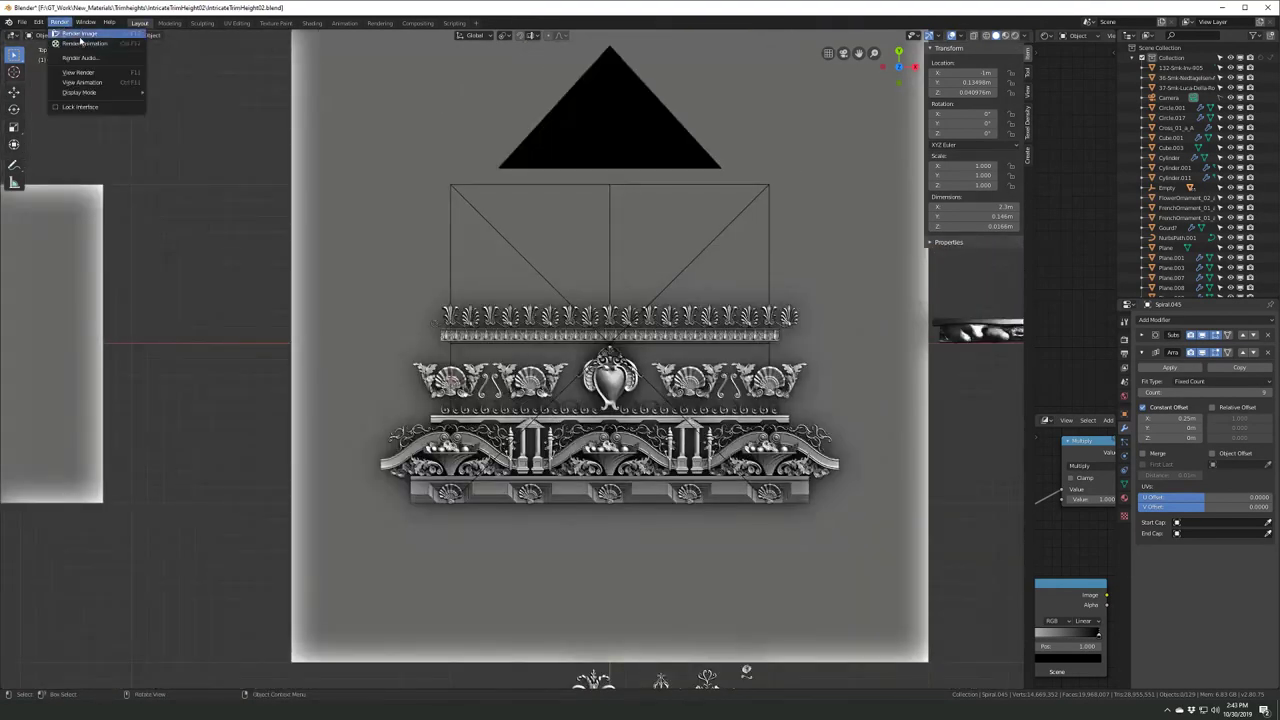
left_click(75, 33)
double_click(1085, 8)
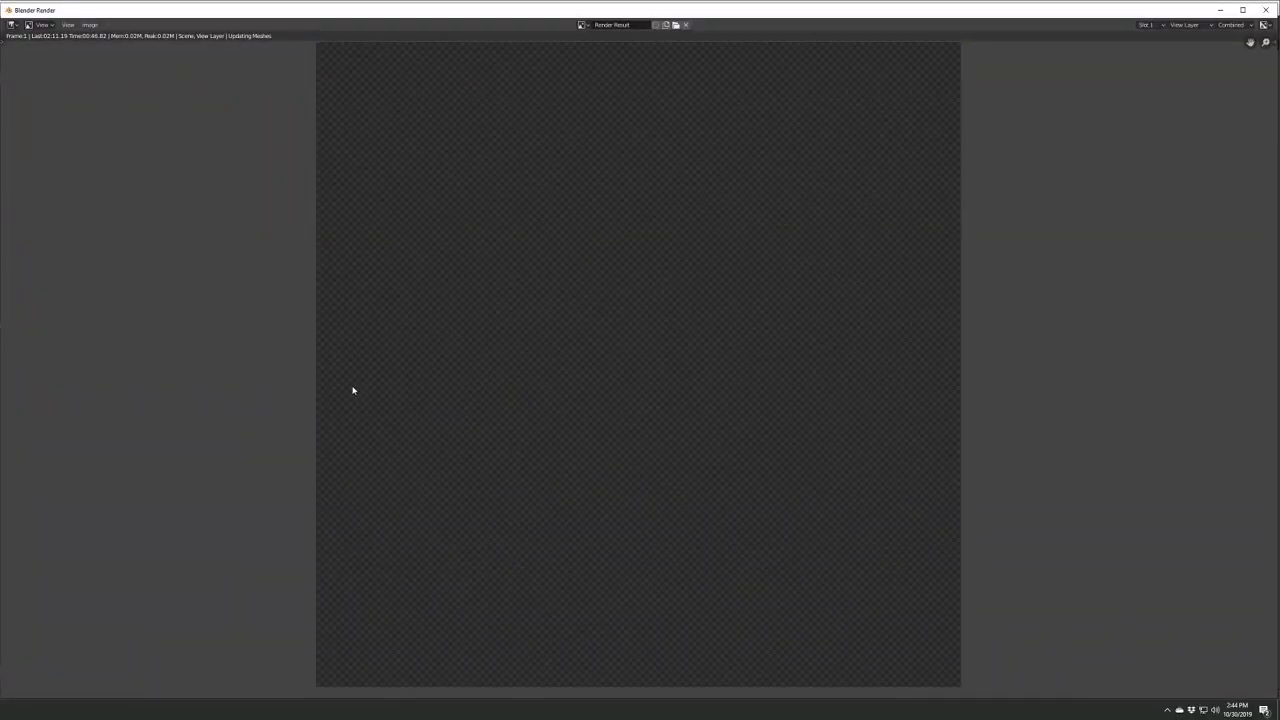
scroll(353, 389, "down", 2)
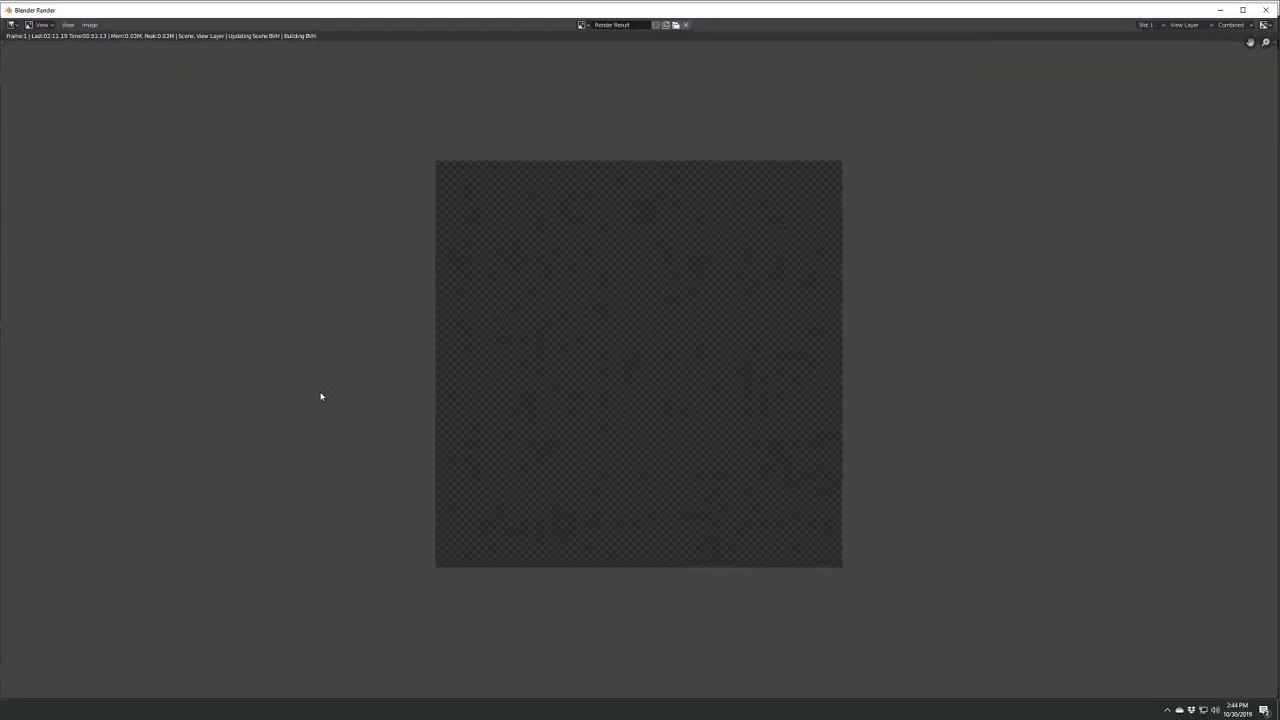
scroll(292, 398, "up", 1)
scroll(295, 372, "down", 1)
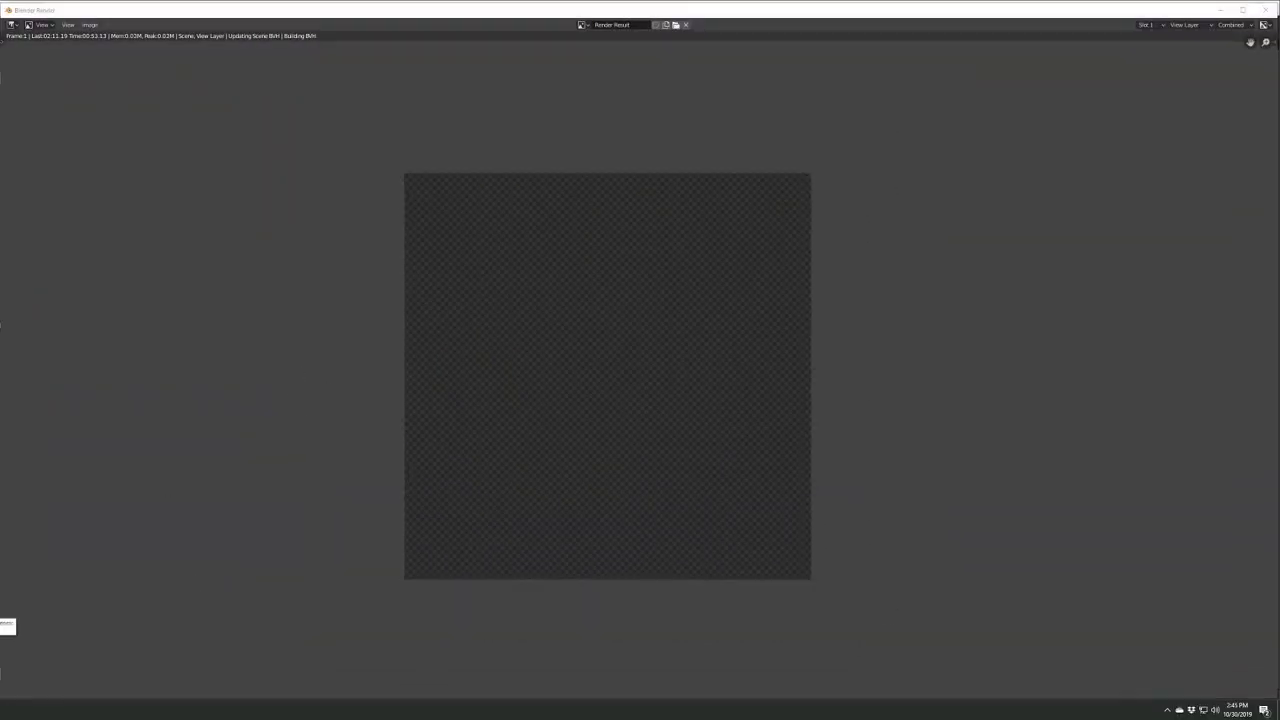
scroll(87, 615, "up", 1)
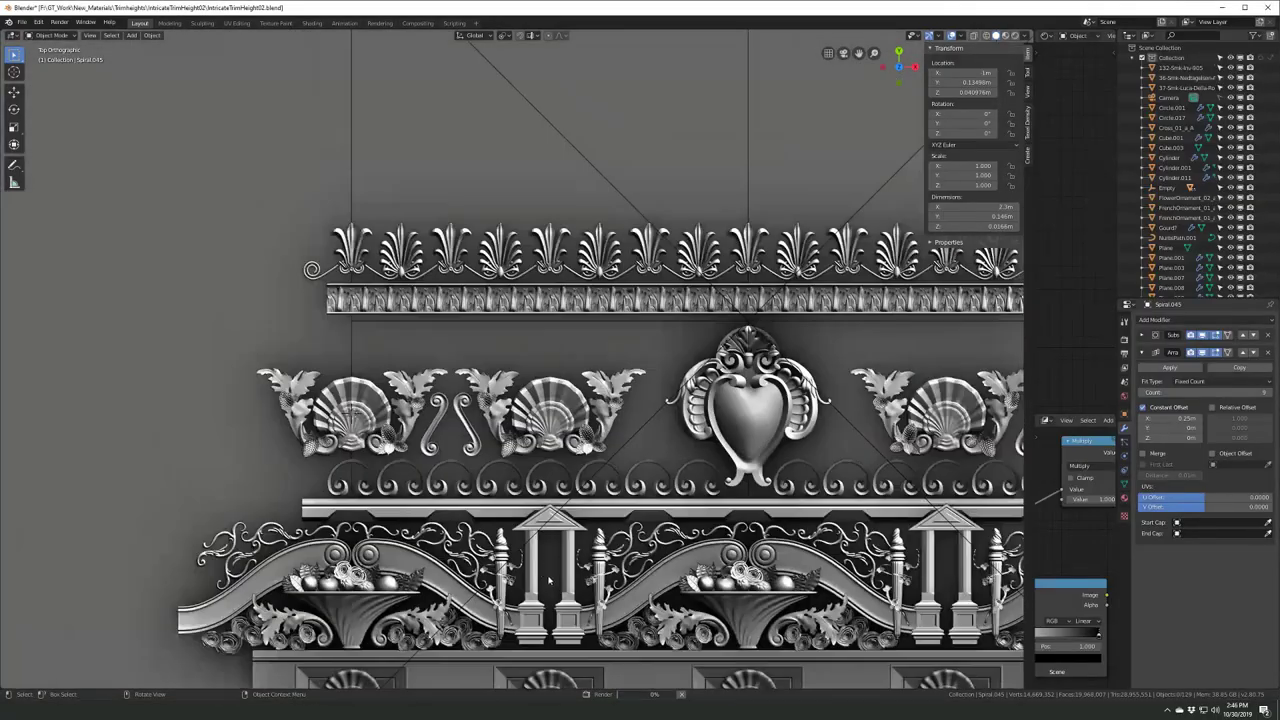
- Inspect the modifiers on Plane.036 and the Spiral.045 palmette row, then bring the render window forward
scroll(548, 579, "up", 2)
scroll(548, 579, "down", 4)
middle_click_drag(548, 579, 526, 431)
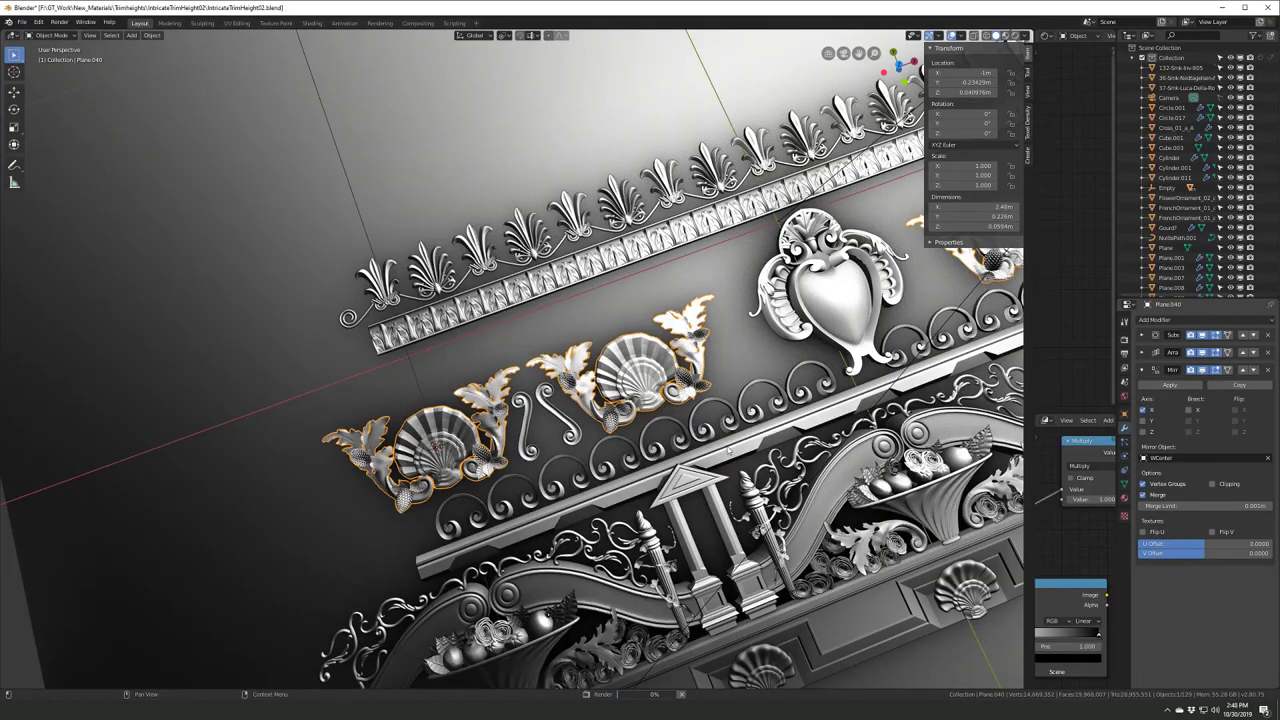
left_click(730, 451)
middle_click_drag(730, 451, 411, 566)
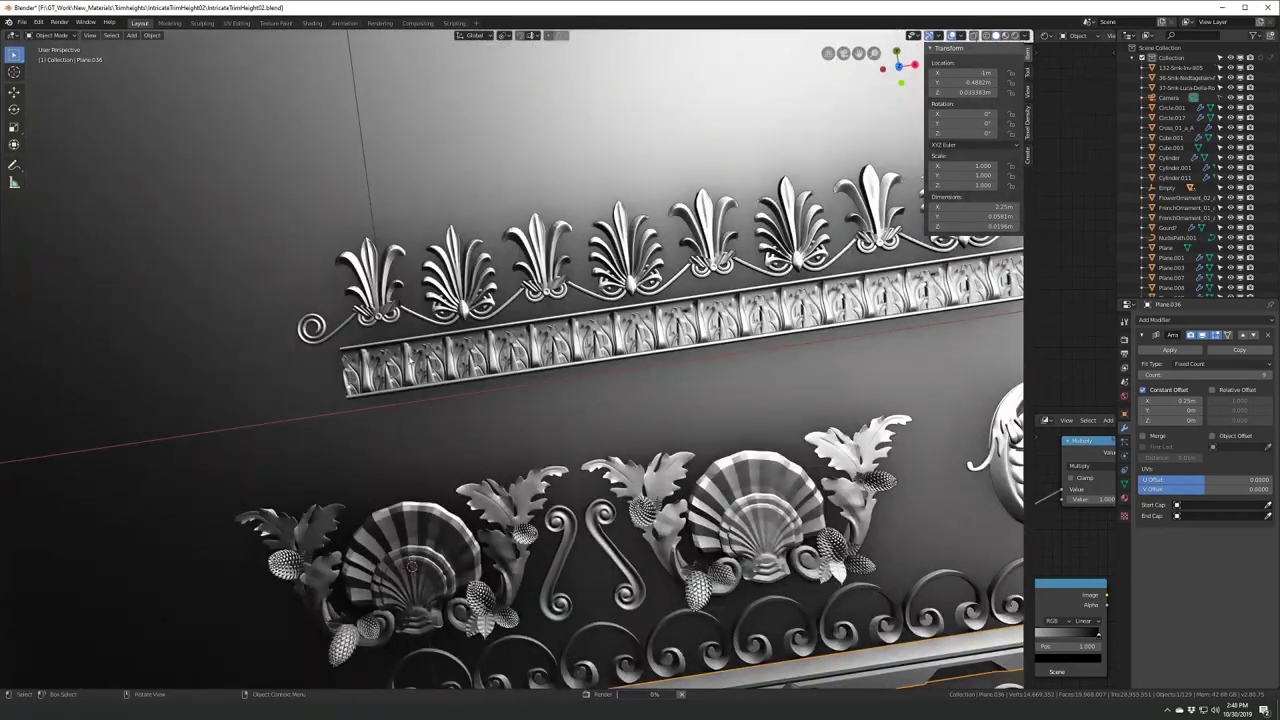
left_click(627, 260)
left_click(1141, 335, "ctrl")
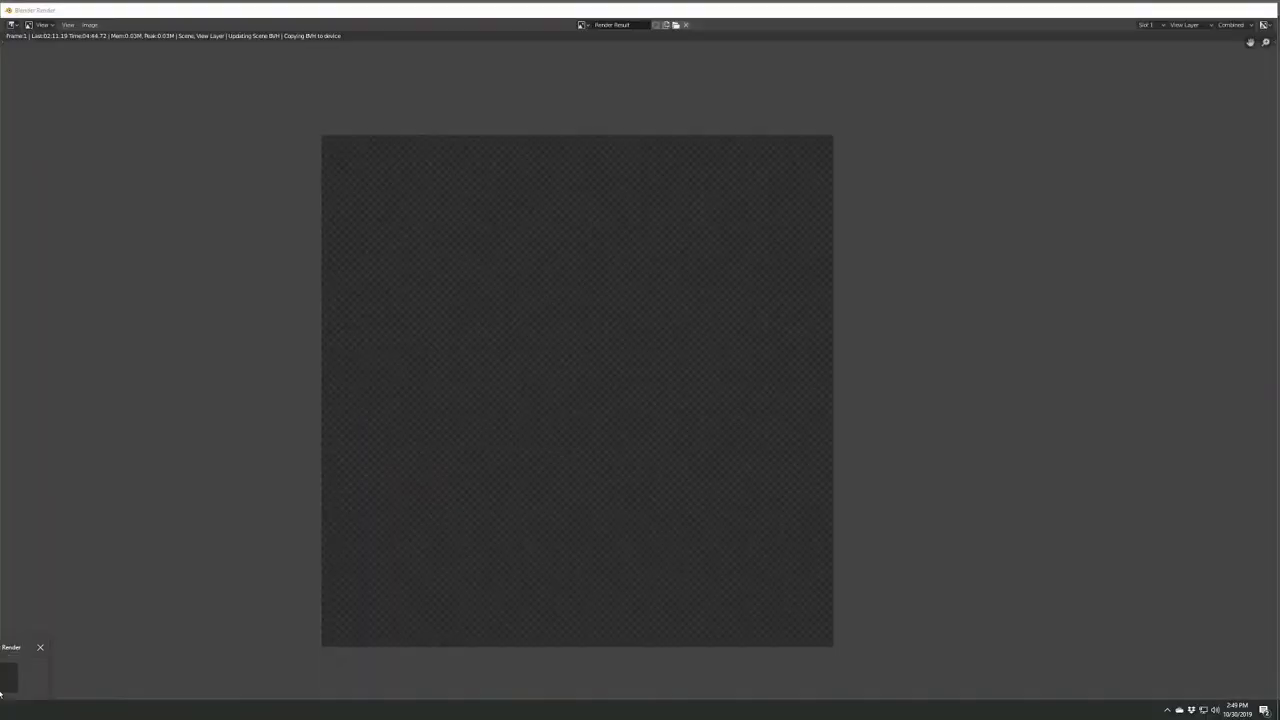
left_click(8, 678)
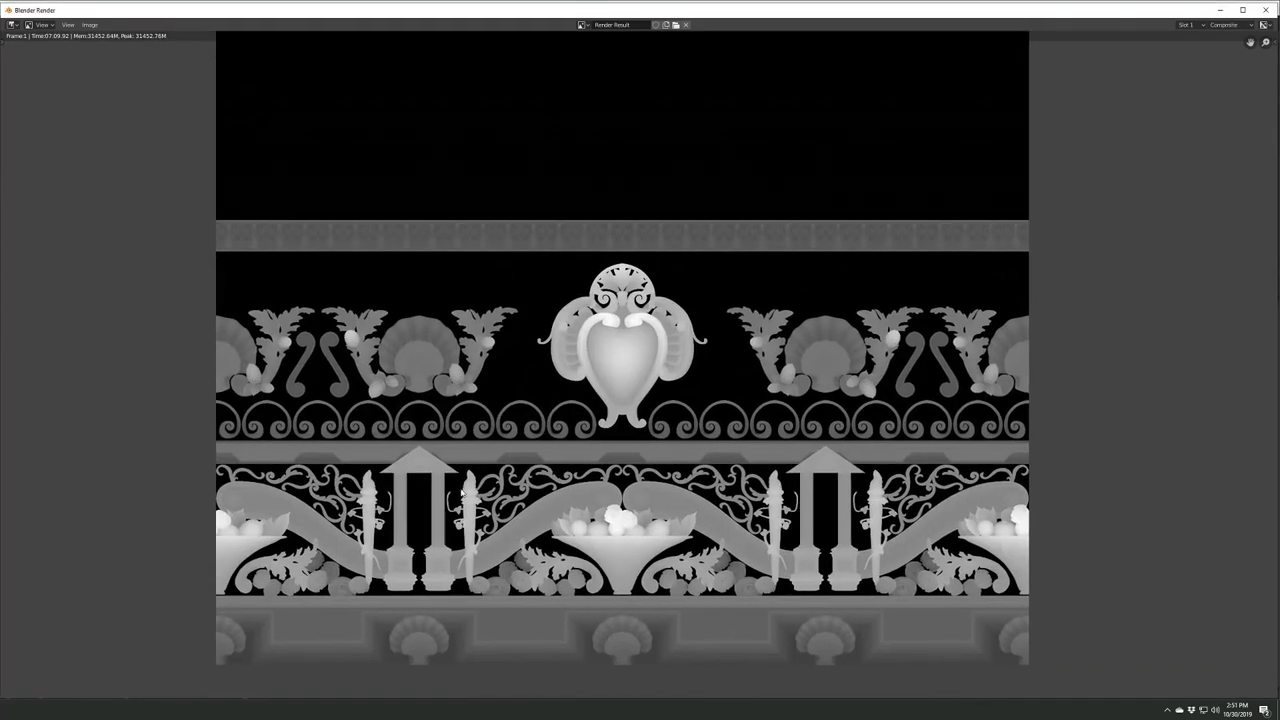
- Pan and zoom across the finished greyscale height render to examine the ornament bands
middle_click_drag(463, 492, 670, 424)
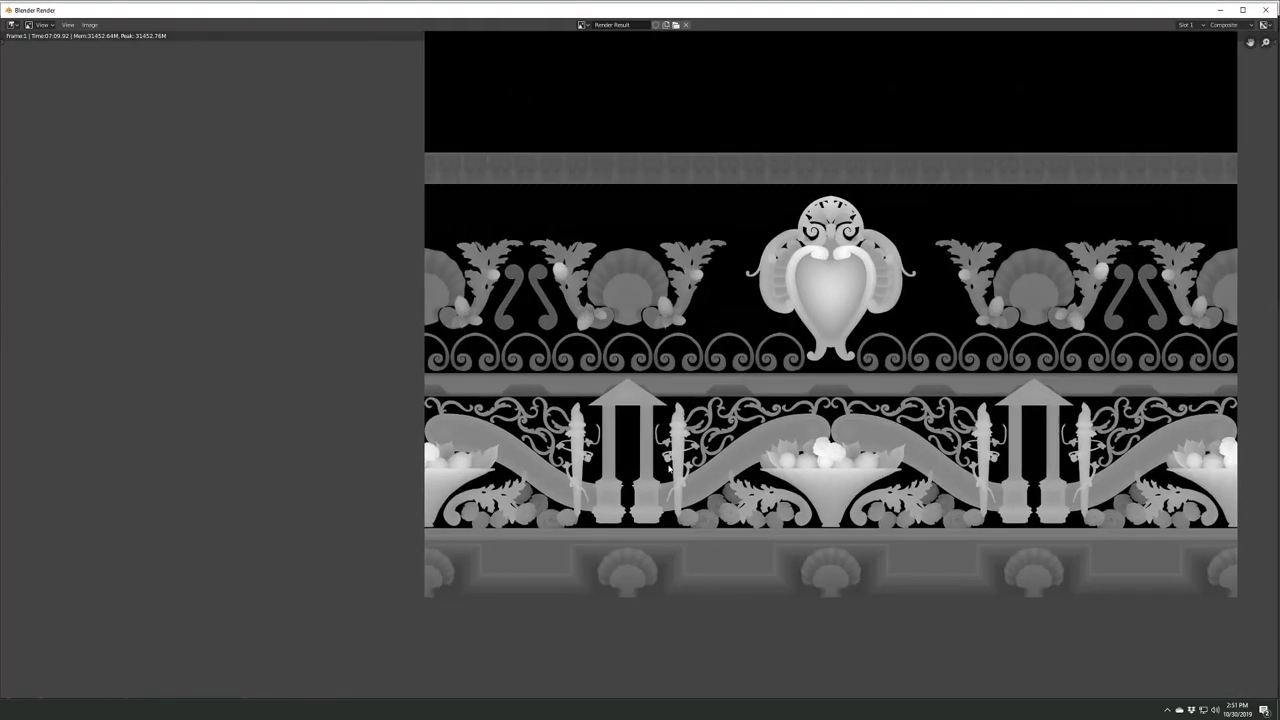
scroll(591, 527, "up", 2)
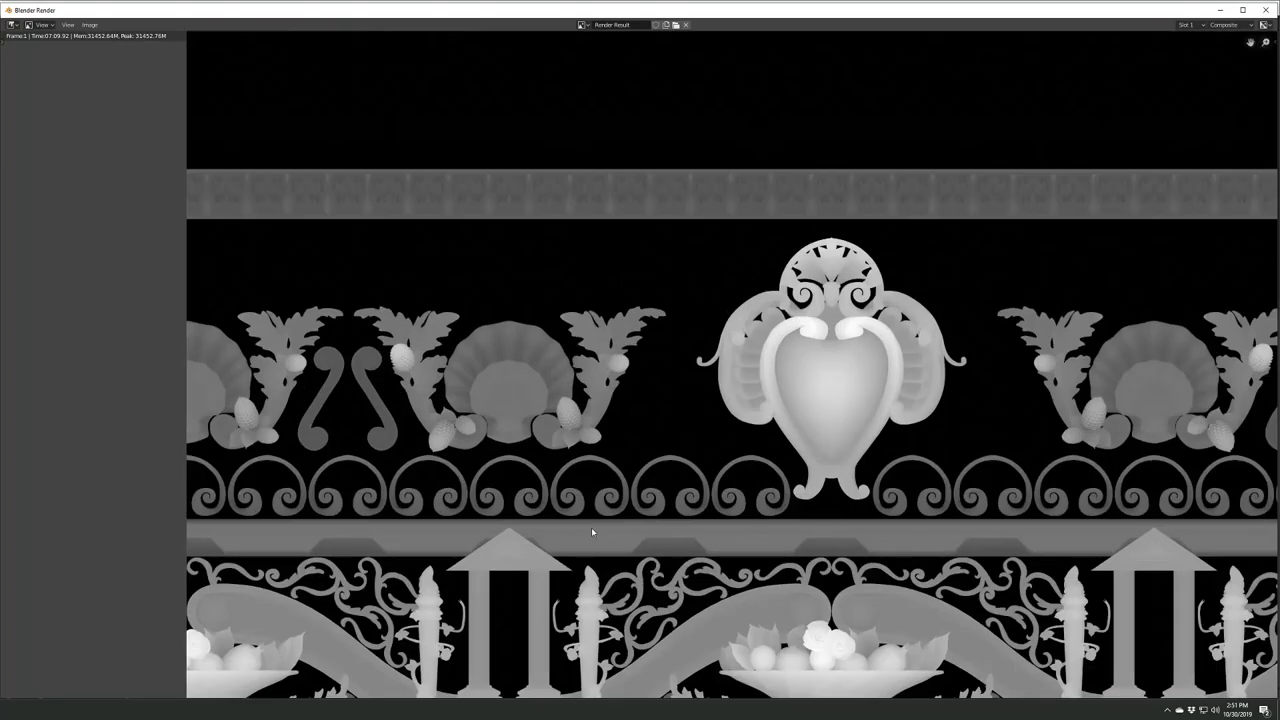
scroll(591, 527, "down", 5)
scroll(591, 527, "up", 4)
scroll(735, 436, "up", 1)
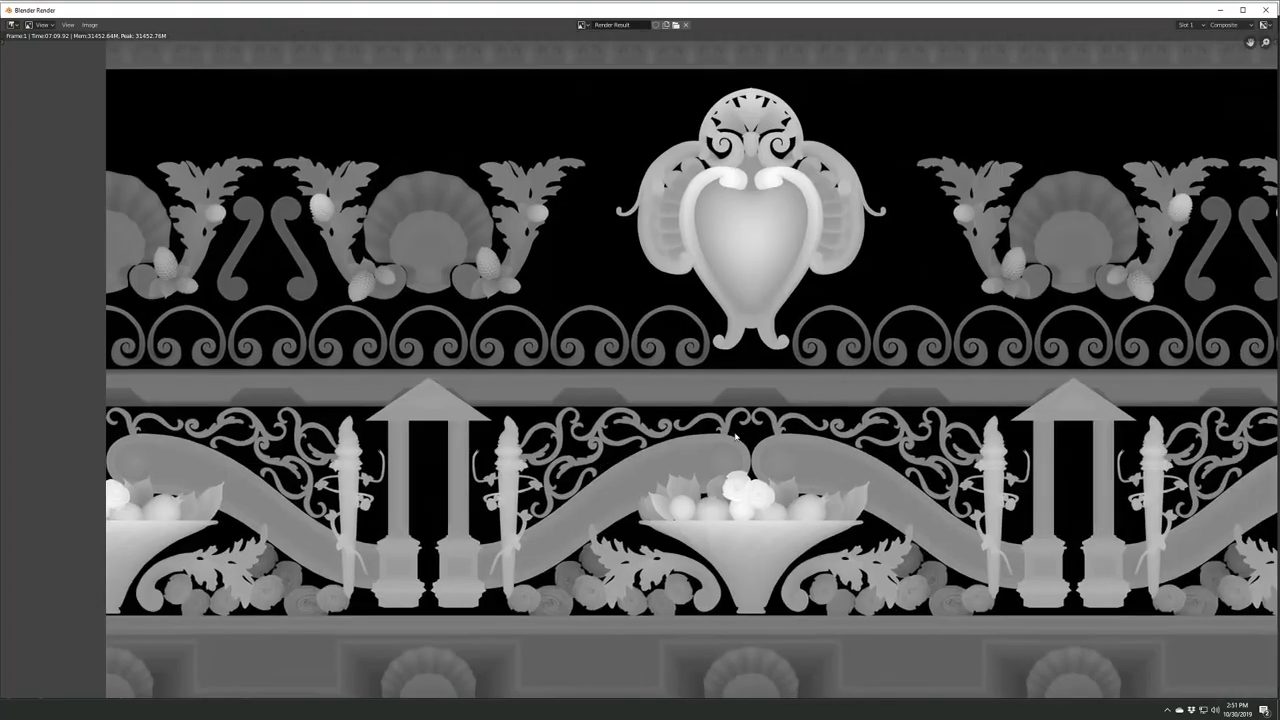
scroll(439, 509, "down", 1)
scroll(439, 509, "down", 1)
scroll(449, 552, "up", 2)
scroll(449, 552, "down", 5)
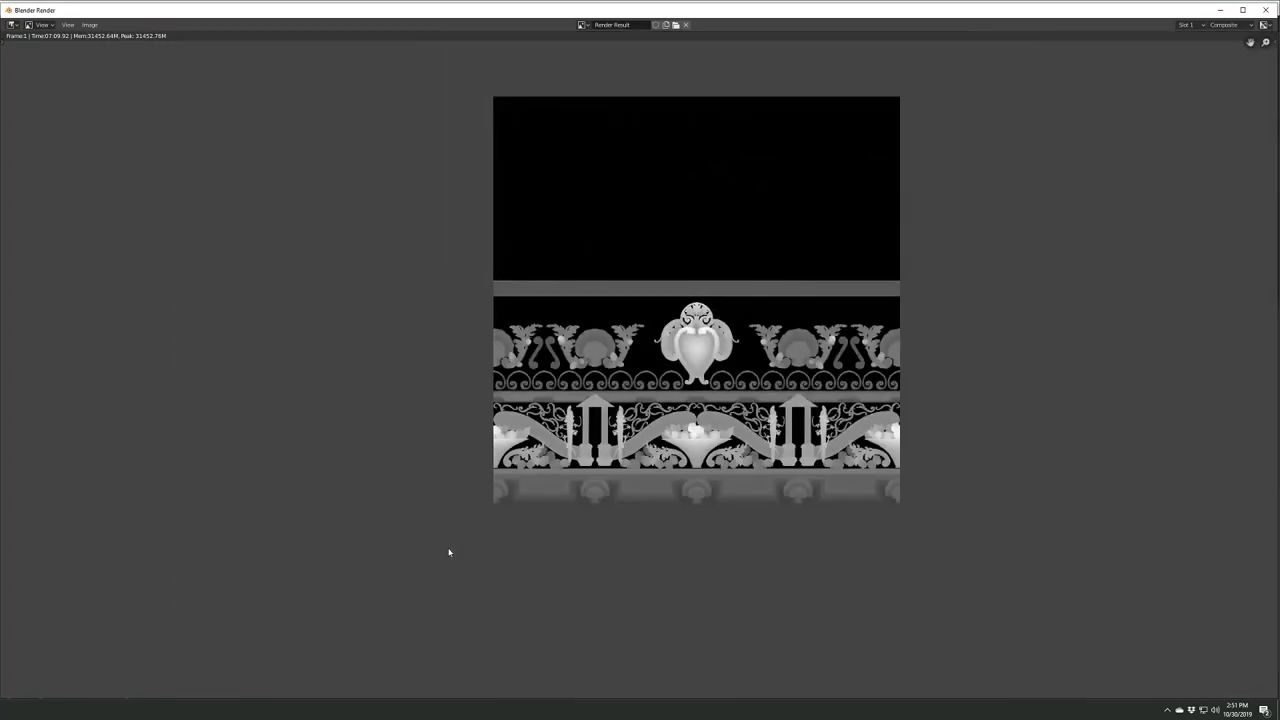
scroll(640, 368, "up", 4)
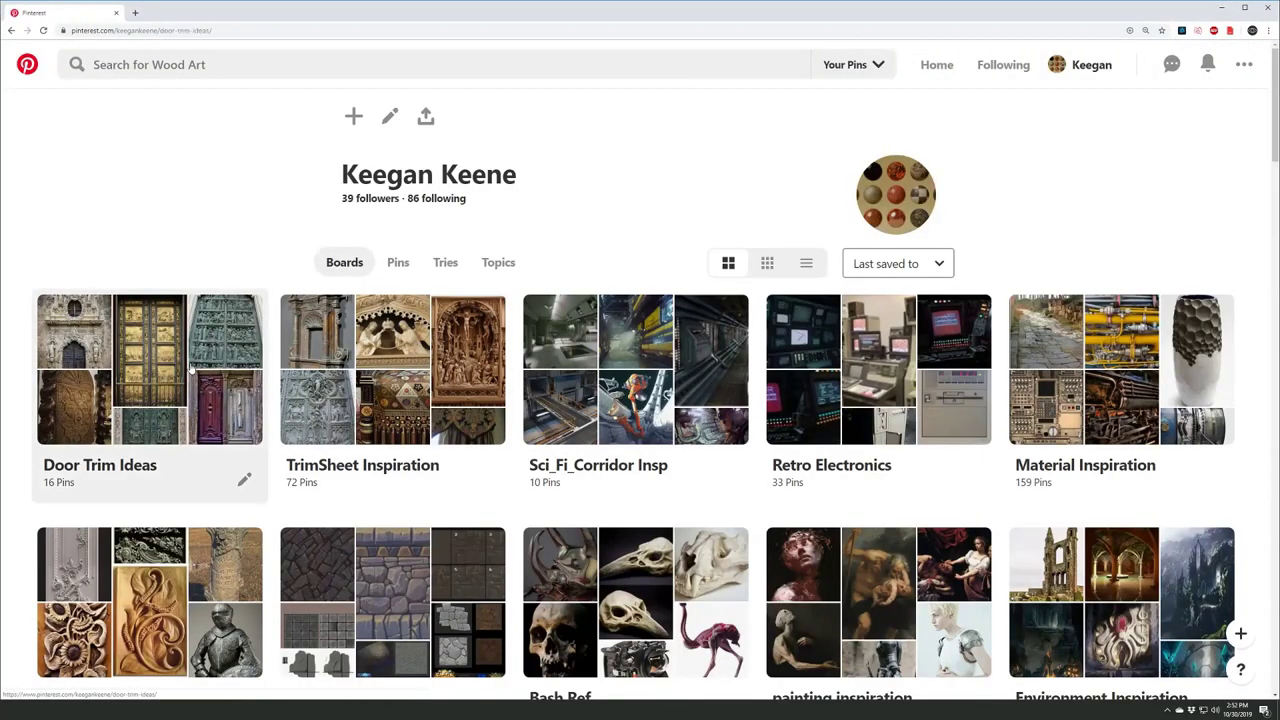
- Browse the Door Trim Ideas board's carved, gold and stone-facade door pins, ending on the green bronze-door pin
left_click(150, 390)
left_click(458, 358)
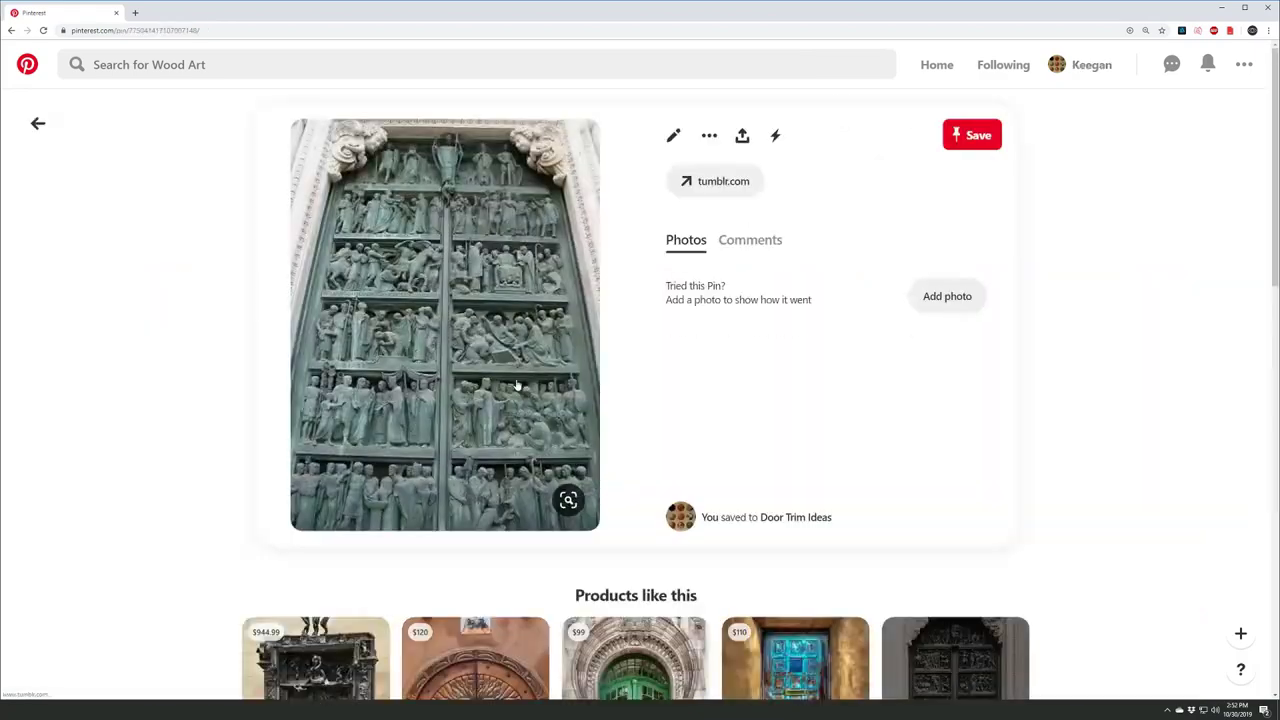
key("alt+Left")
left_click(351, 417)
key("alt+Left")
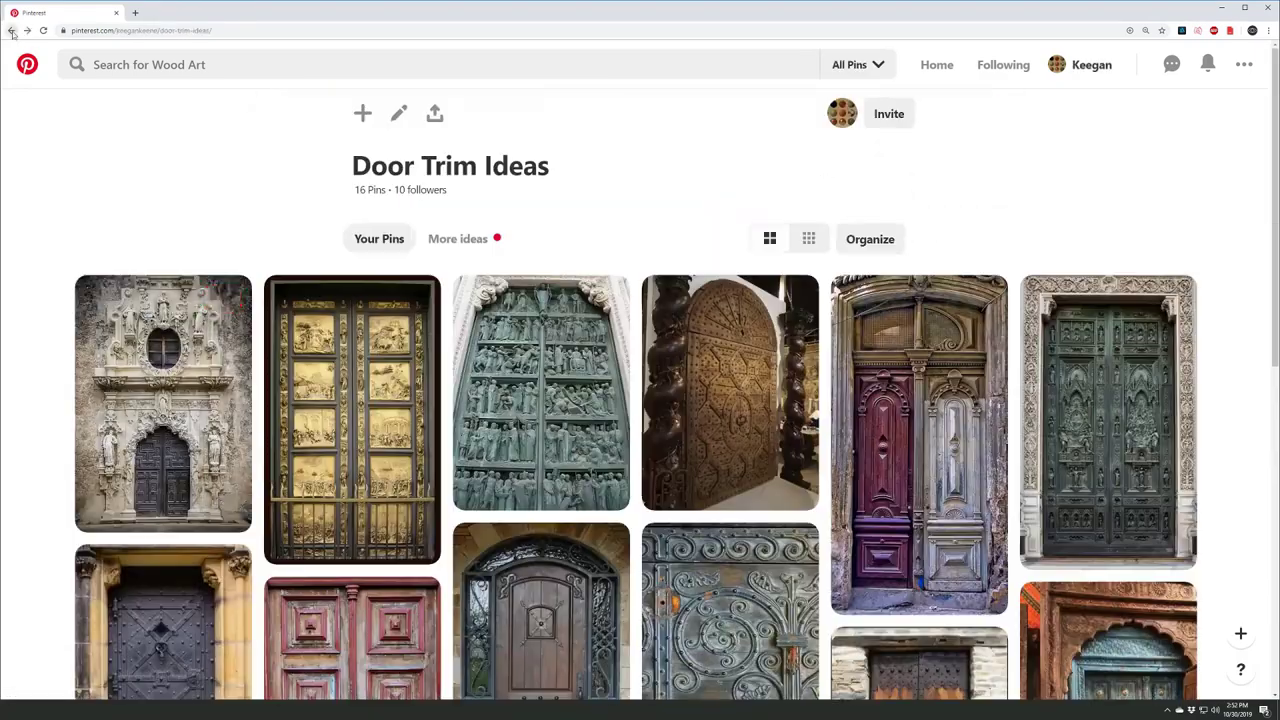
left_click(163, 404)
key("alt+Left")
left_click(460, 360)
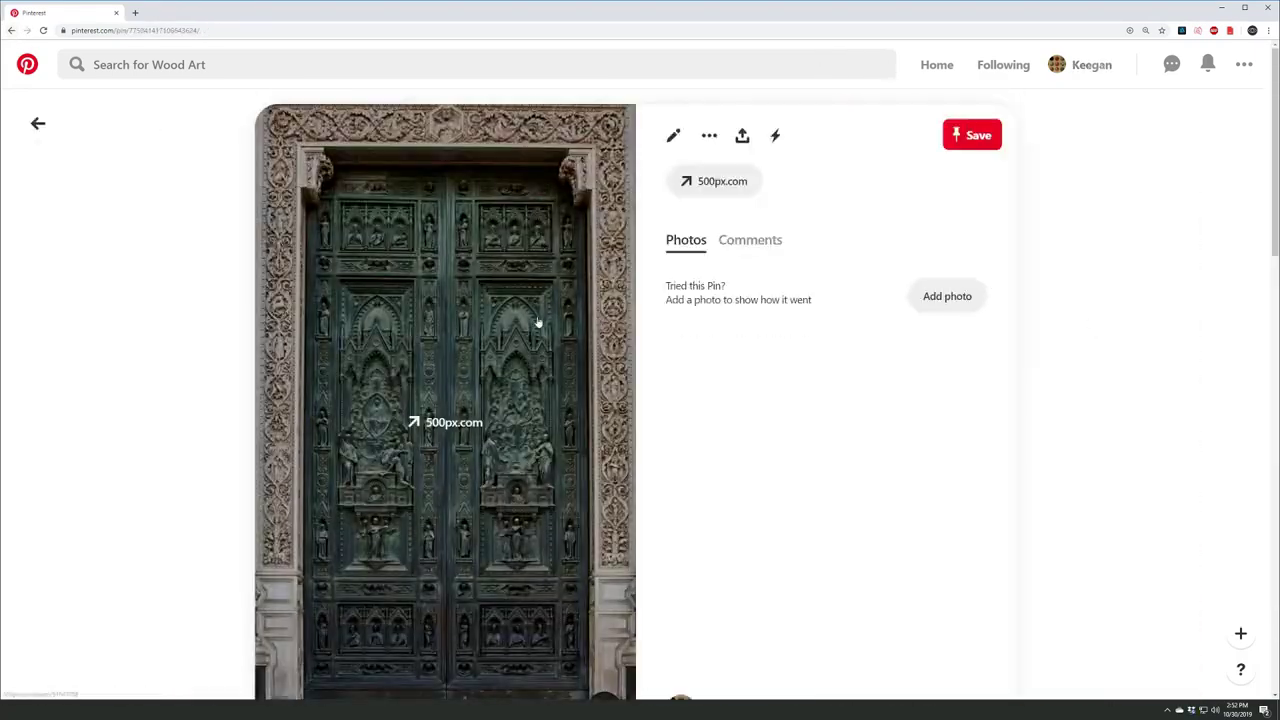
left_click(9, 30)
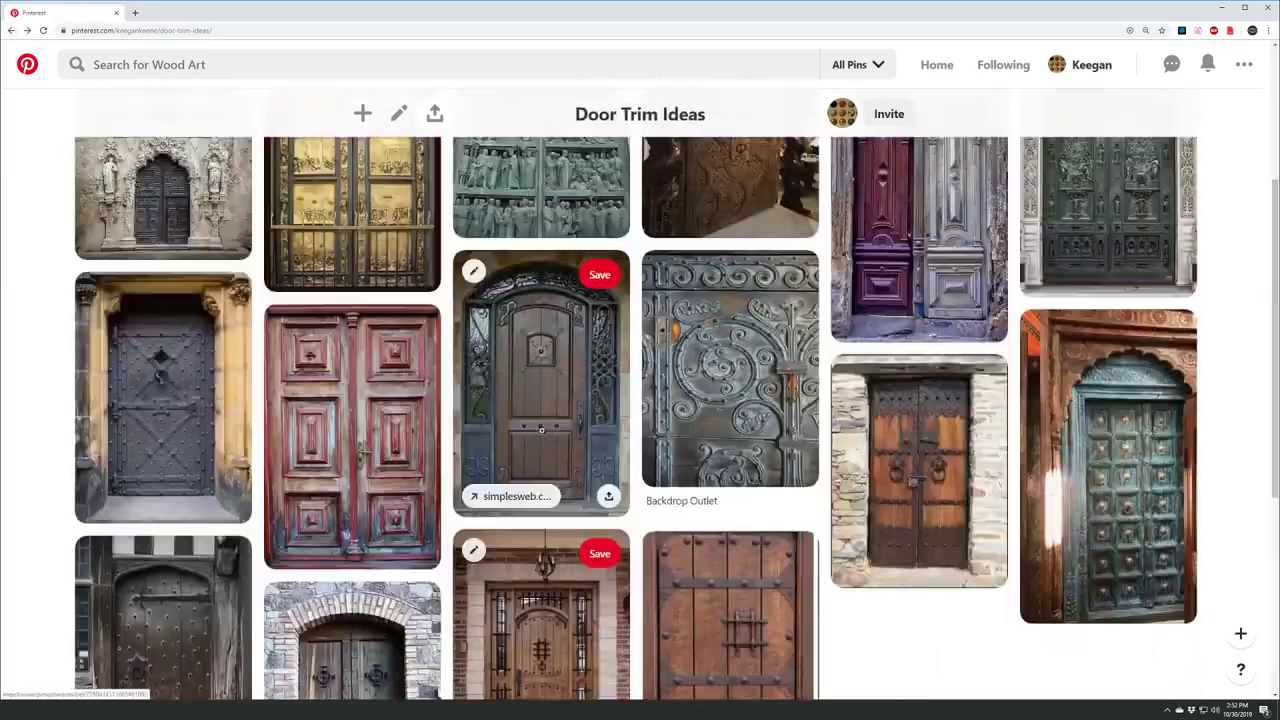
left_click(481, 302)
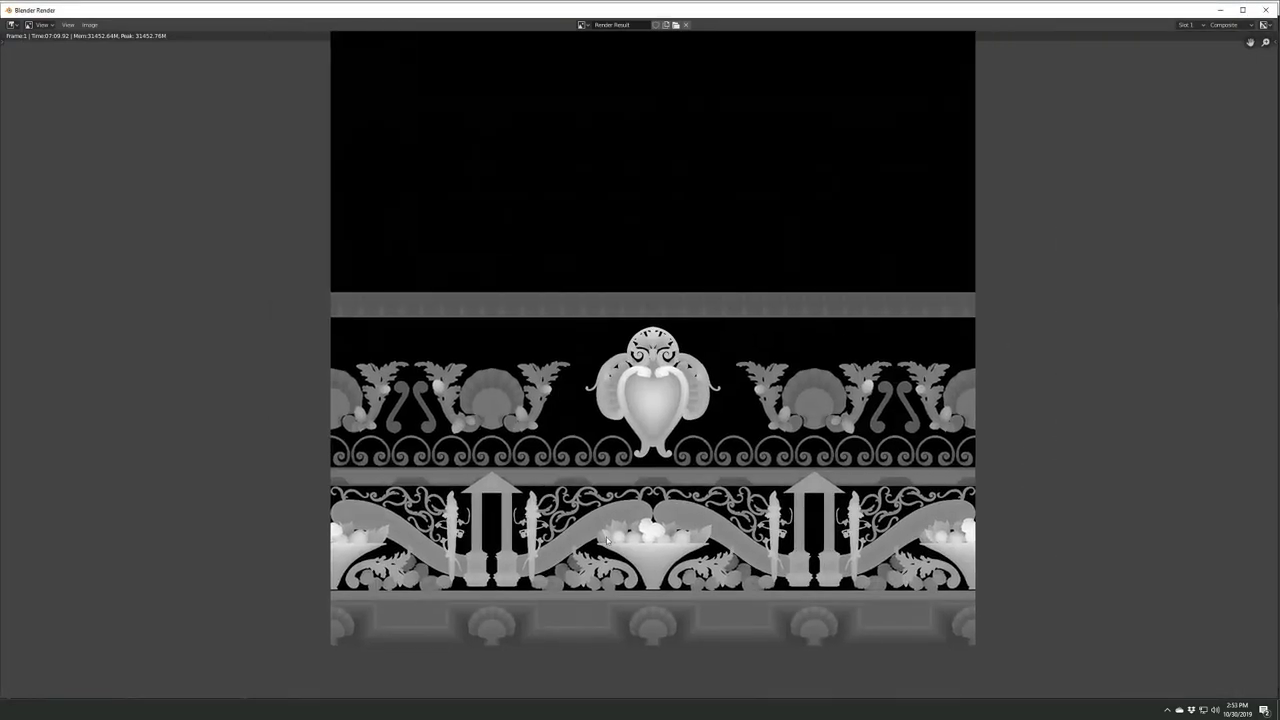
- Save the height render as an image, overwriting IntricateTrimHeight02.png
key("F3")
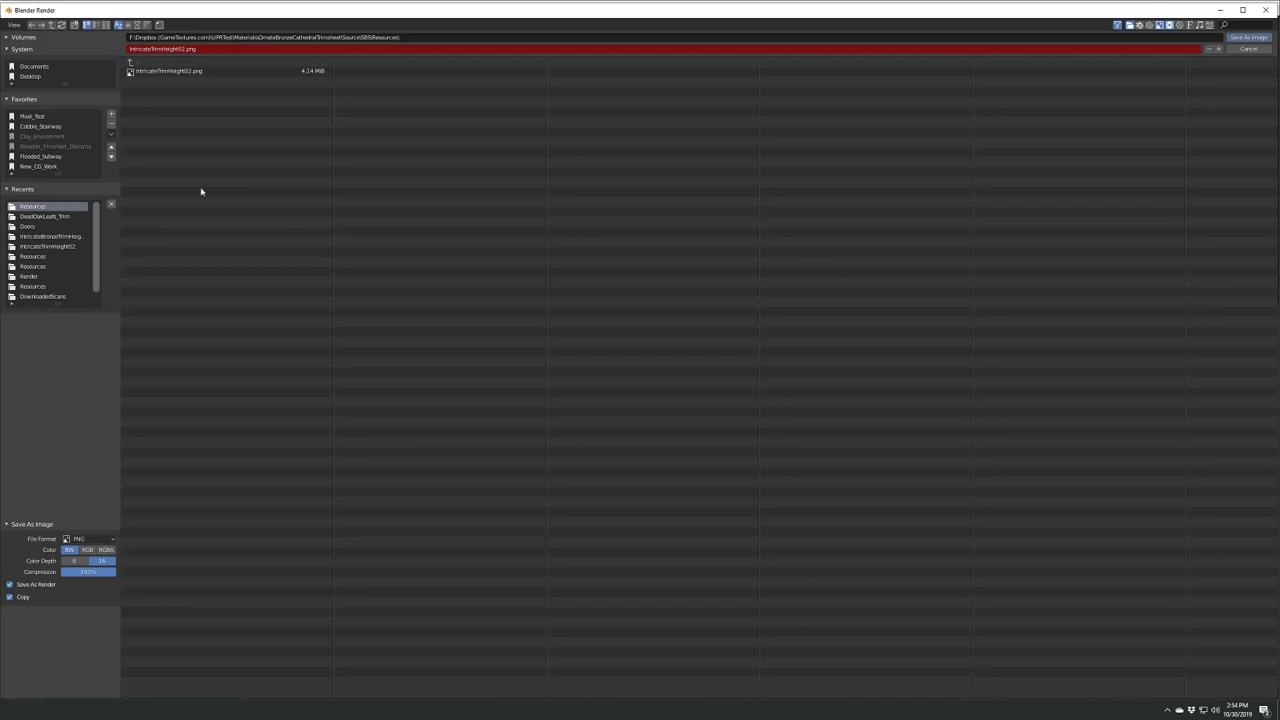
left_click(175, 71)
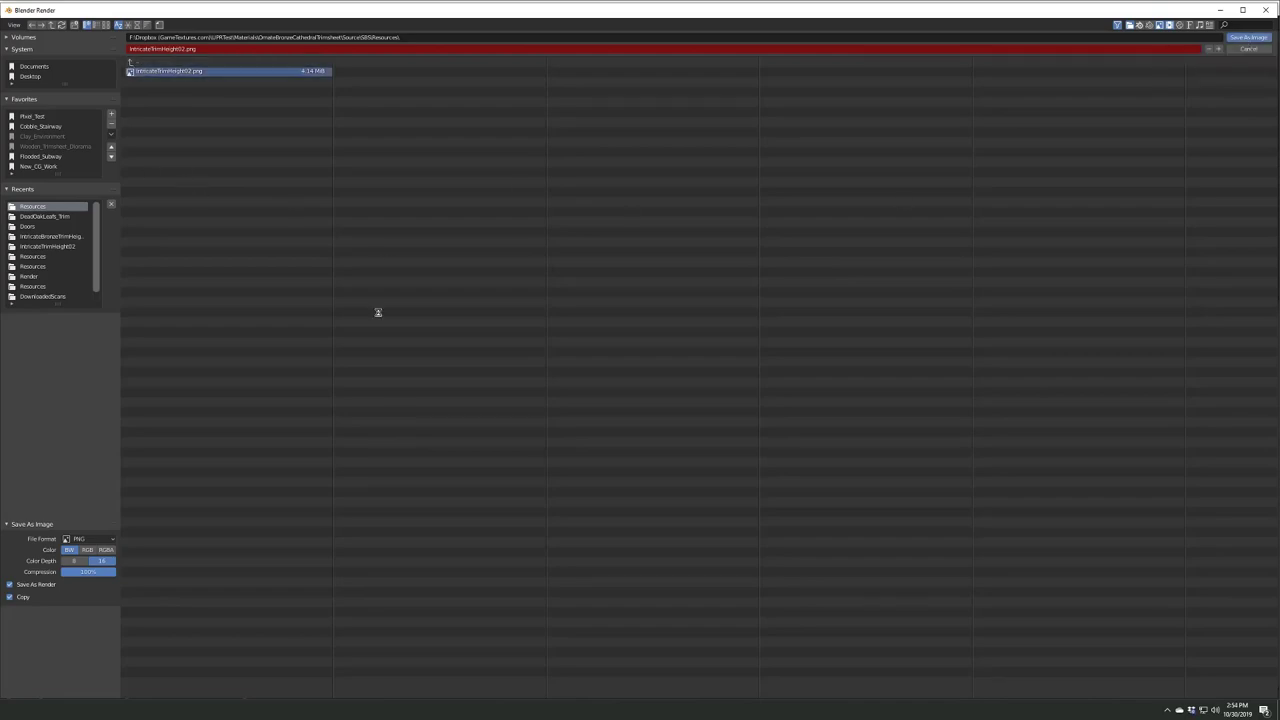
key("Return")
- Hide the render window with F11, then bring it back at a smaller size
scroll(654, 394, "down", 1)
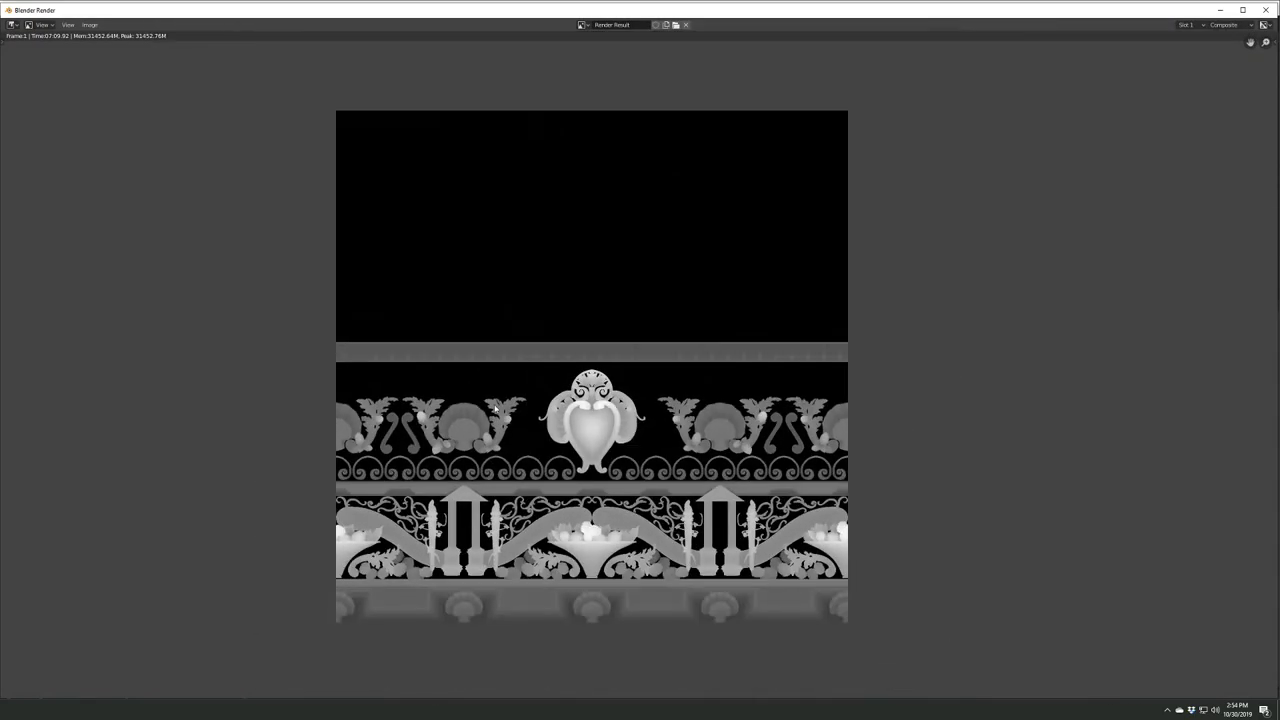
key("F11")
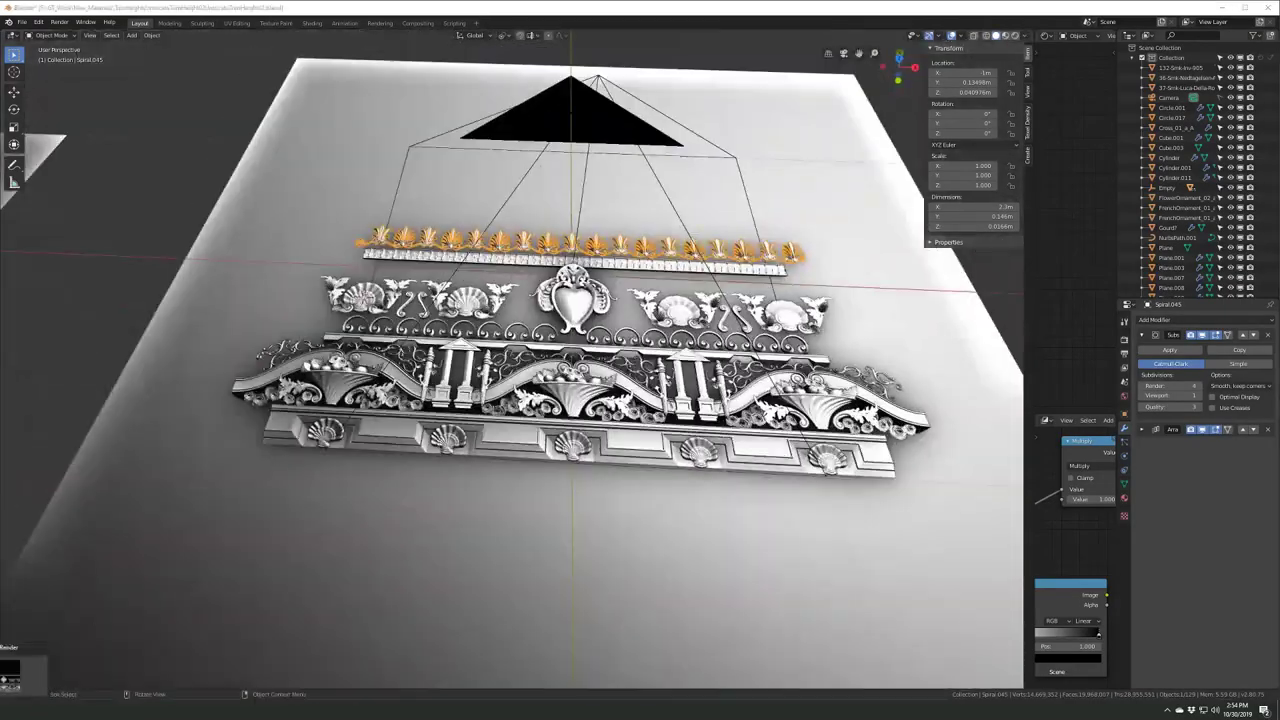
key("F11")
key("F11")
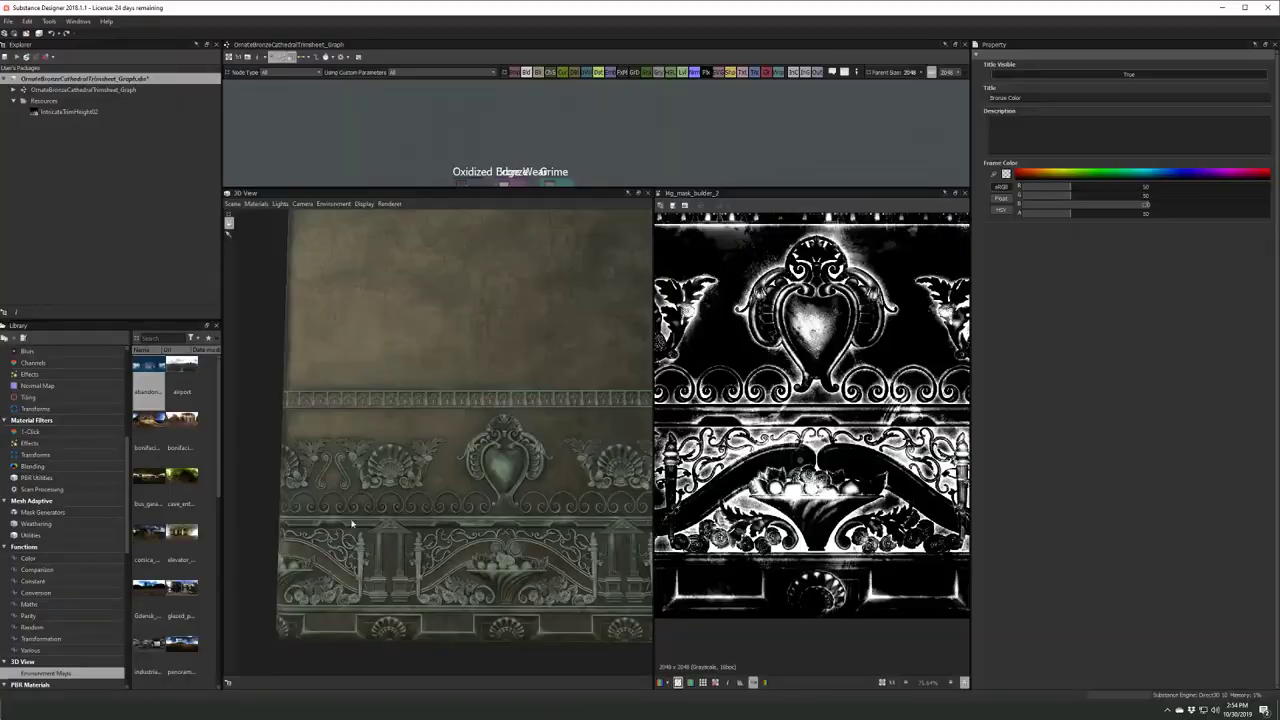
- Resize the panels and orbit the 3D preview close to the carved bronze trim
left_click_drag(653, 400, 757, 400)
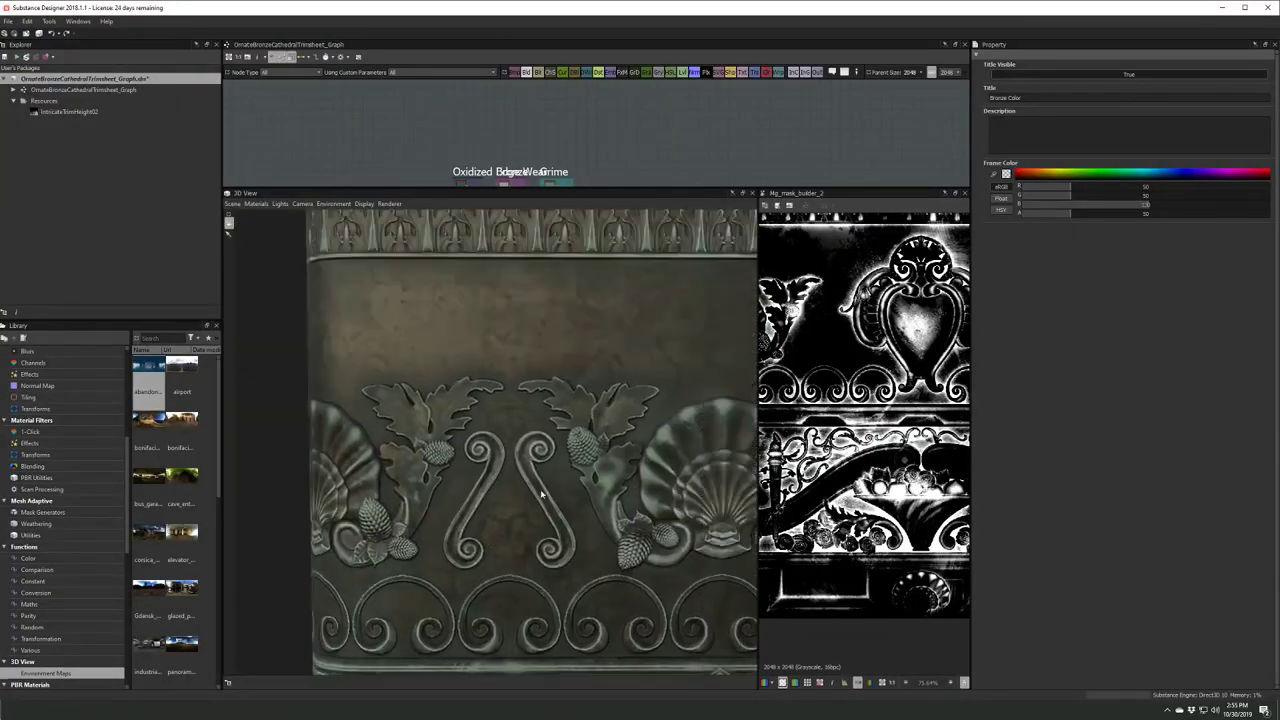
scroll(569, 486, "down", 5)
left_click_drag(569, 486, 479, 487)
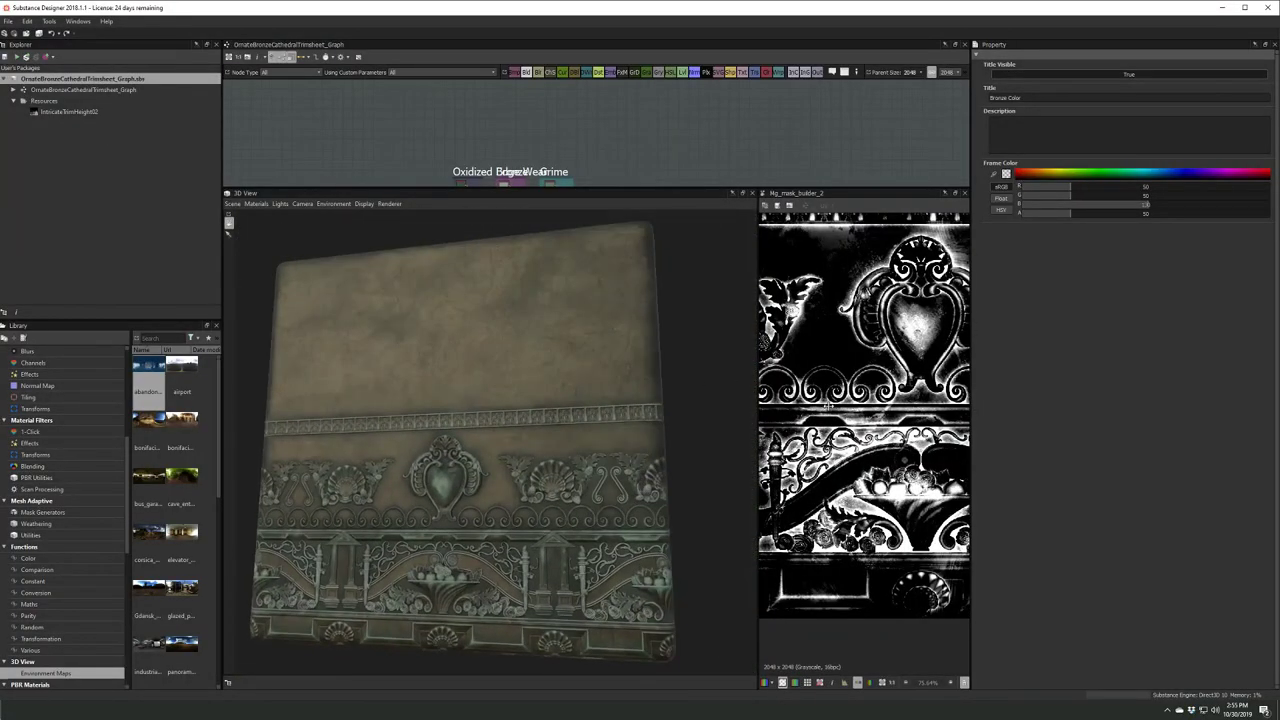
scroll(460, 440, "up", 3)
left_click_drag(222, 400, 112, 400)
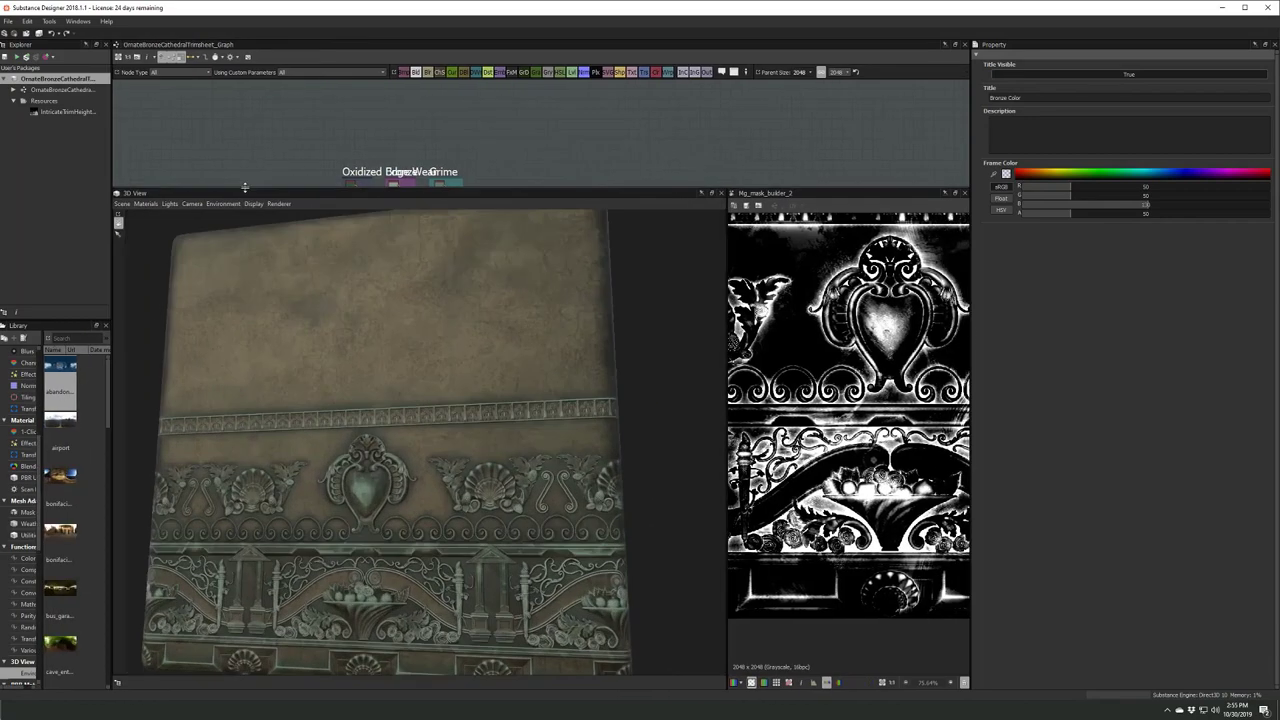
left_click_drag(600, 188, 600, 405)
left_click_drag(470, 480, 430, 470)
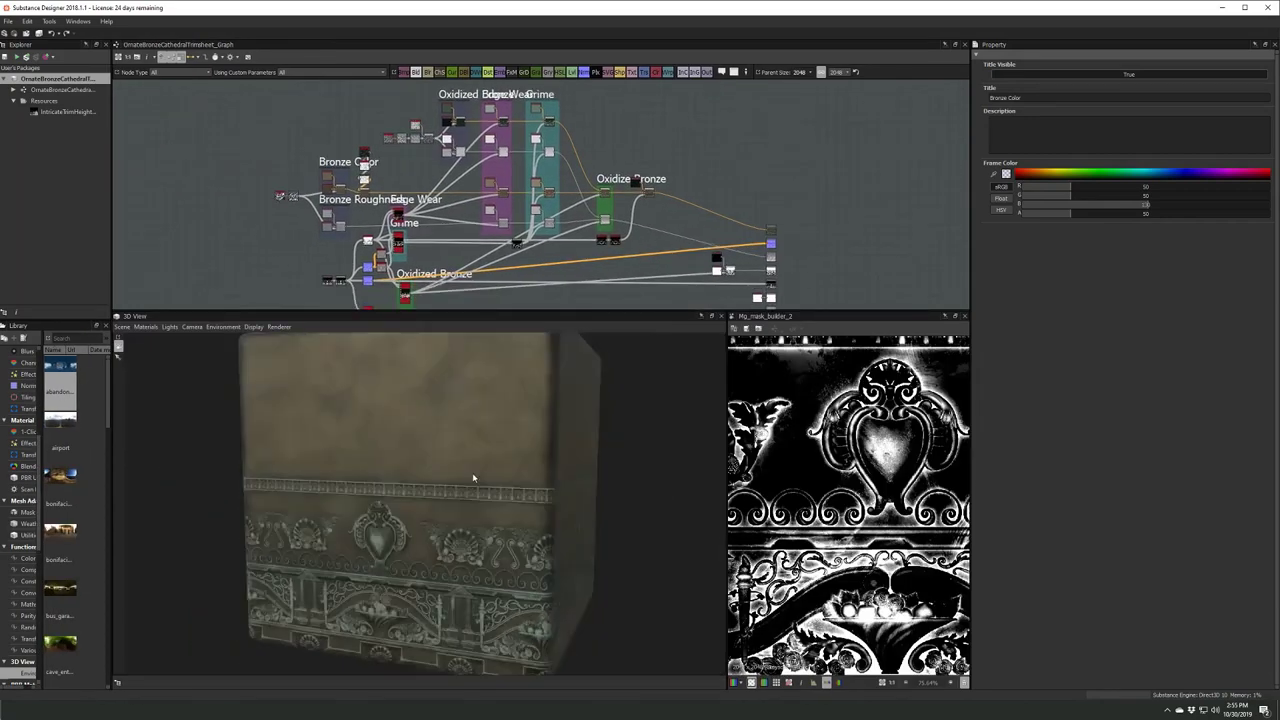
scroll(420, 475, "up", 5)
- Export the graph's outputs to the Textures_For_Render folder and close the export settings
left_click(230, 56)
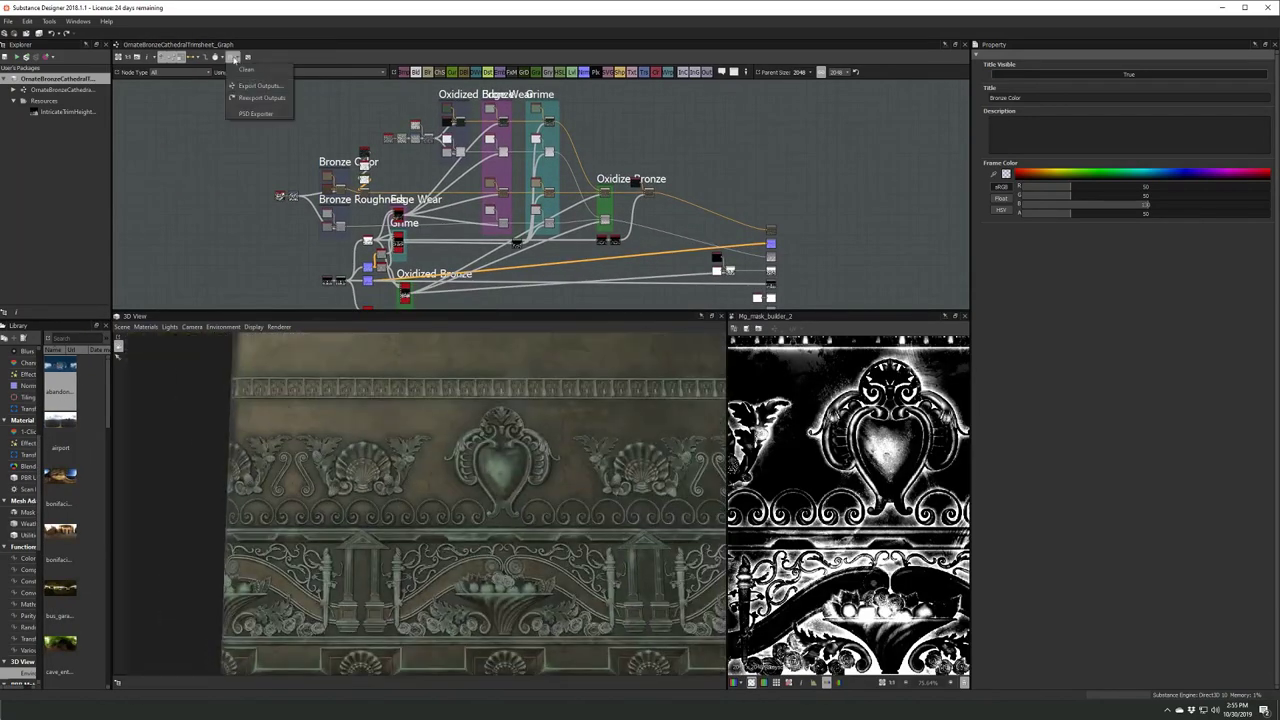
left_click(260, 88)
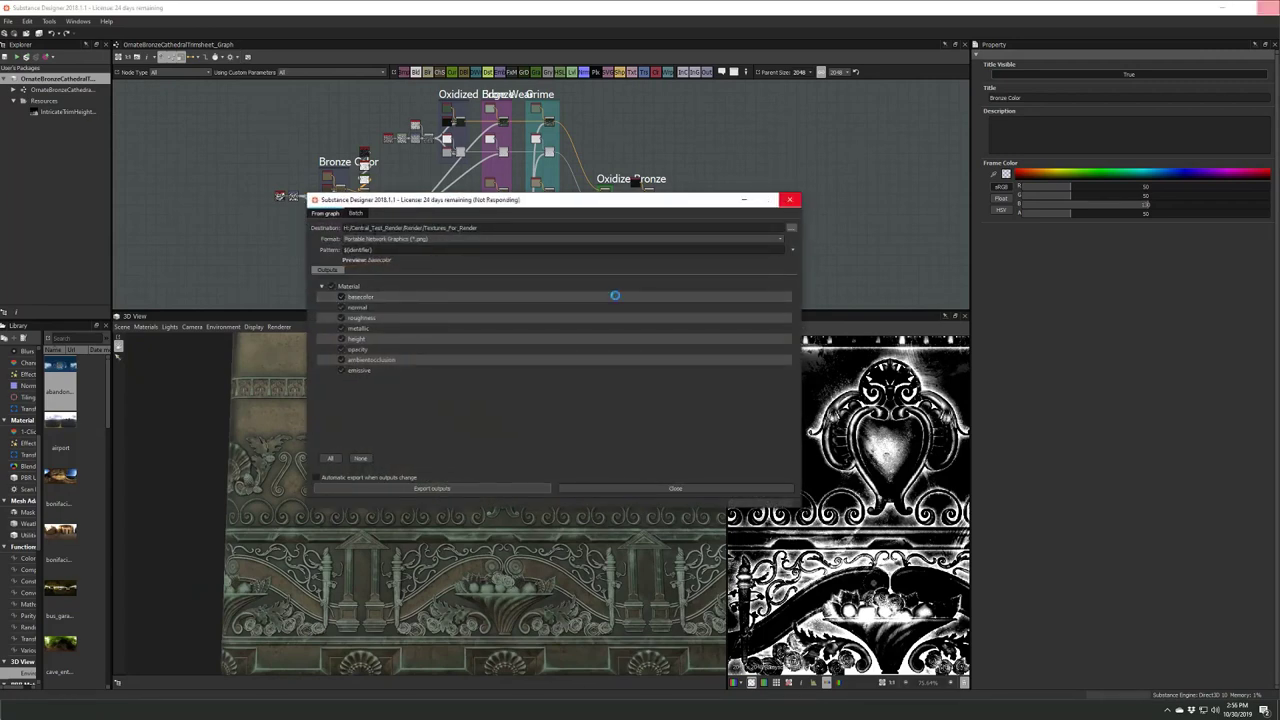
mouse_move(544, 219)
left_mouse_down()
mouse_move(563, 347)
mouse_move(491, 347)
left_mouse_up()
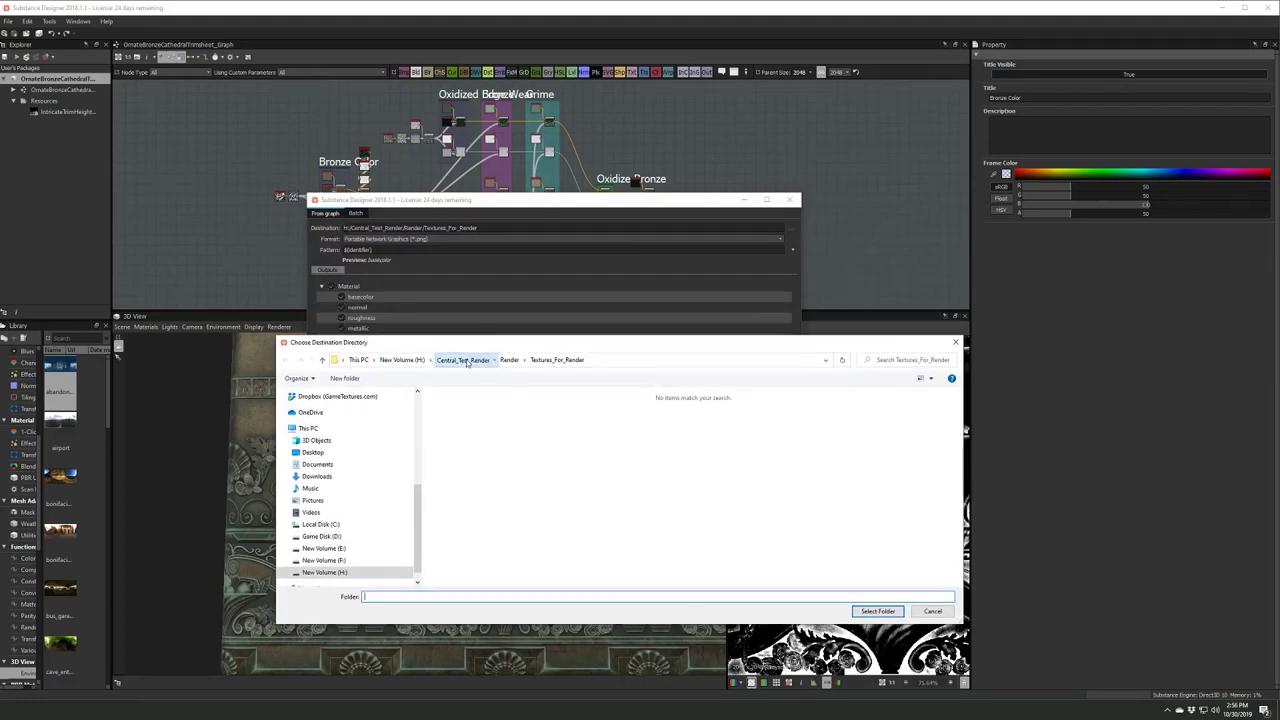
left_click(862, 610)
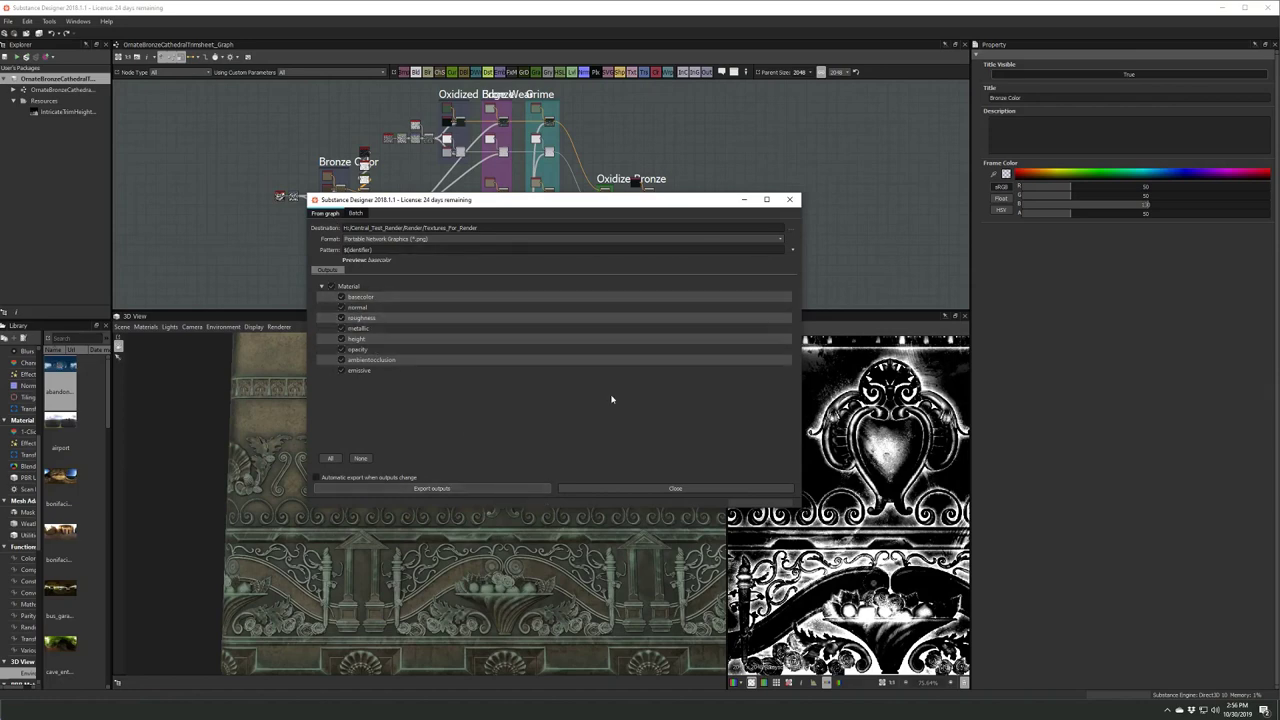
left_click(594, 488)
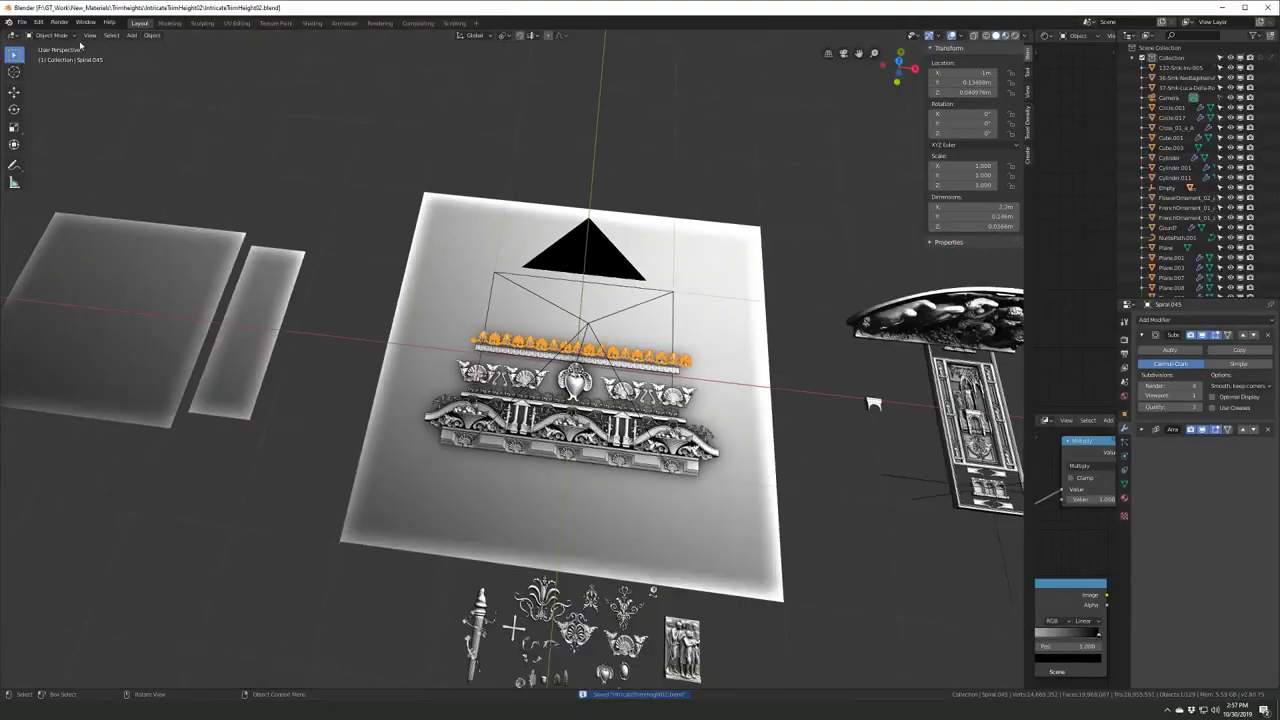
- Open Render.blend from recent files, view through the camera, and switch to Cylinder_Render
left_click(21, 22)
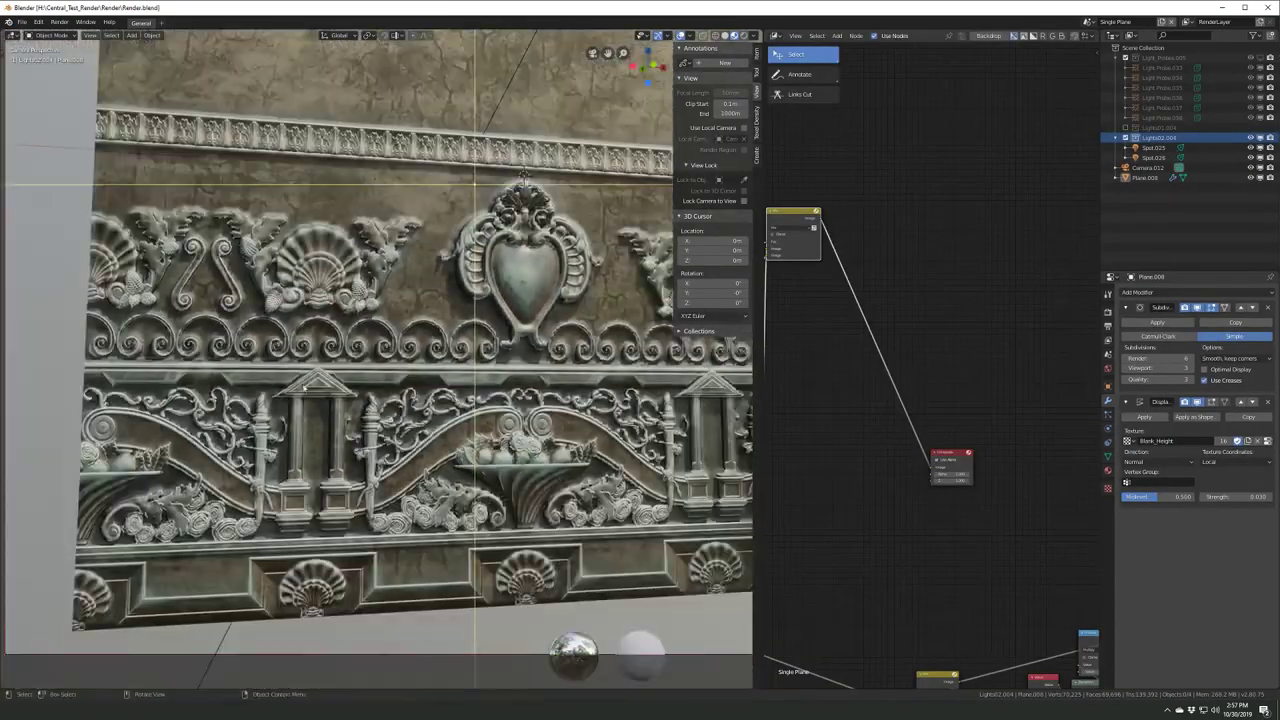
key("KP_0")
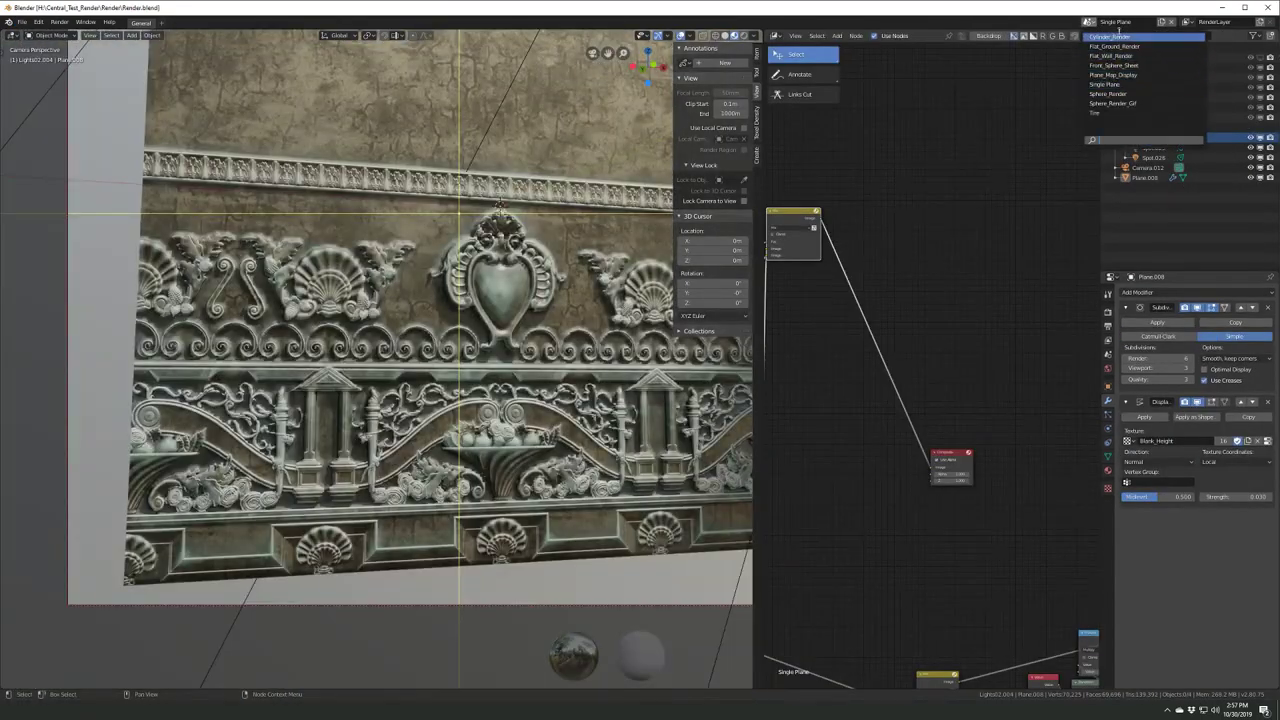
left_click(1110, 36)
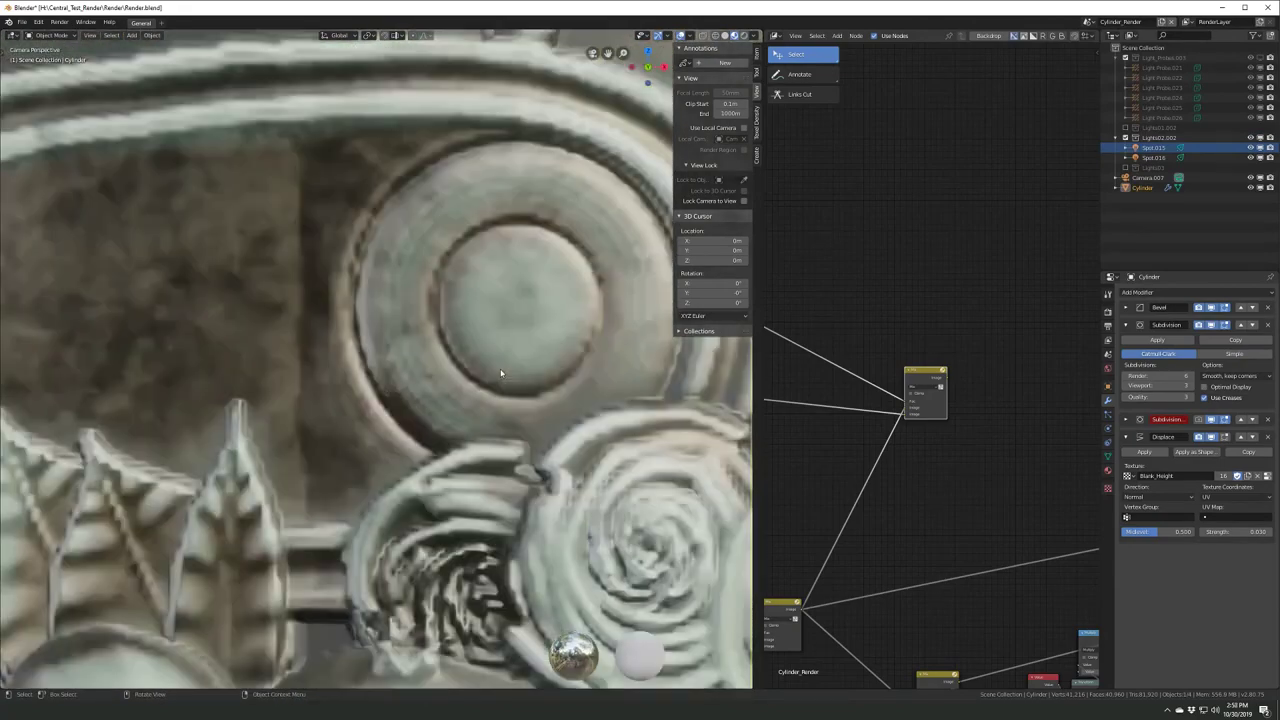
- Zoom over the cylinder trim, then switch back to Single Plane and render it
scroll(379, 288, "down", 3)
scroll(349, 337, "down", 3)
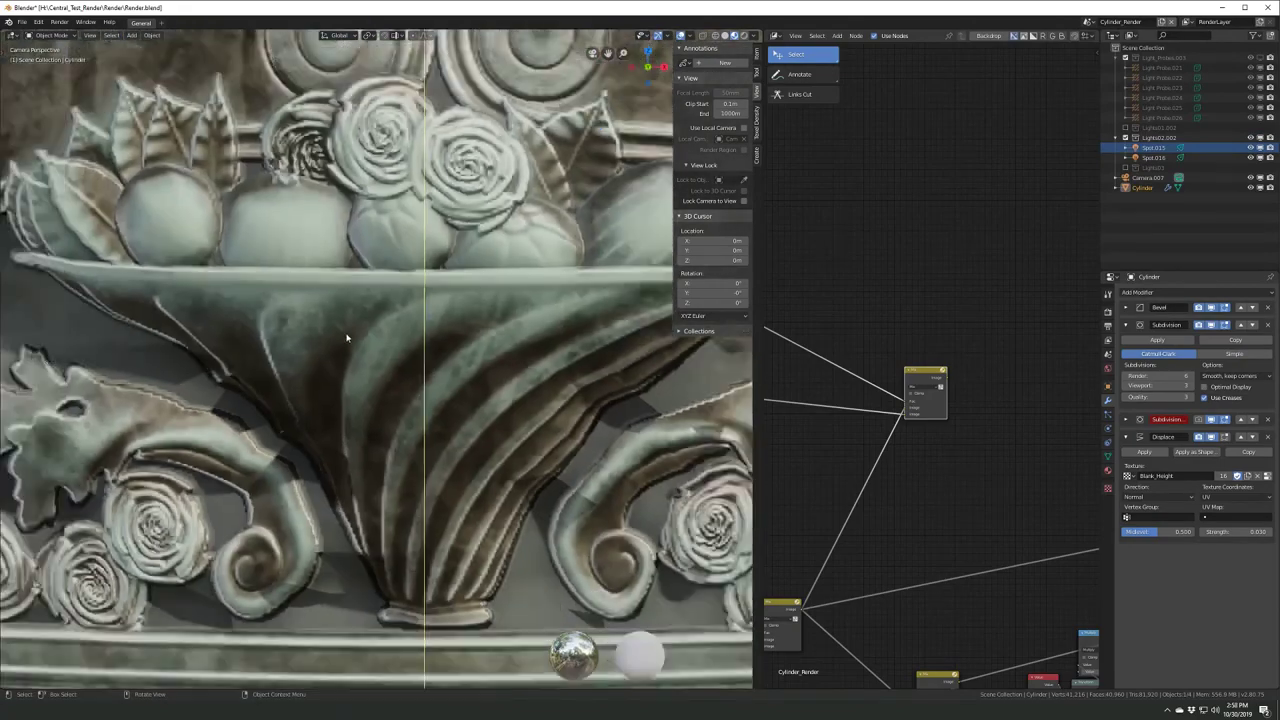
scroll(340, 330, "down", 2)
scroll(290, 292, "down", 2)
scroll(290, 292, "down", 3)
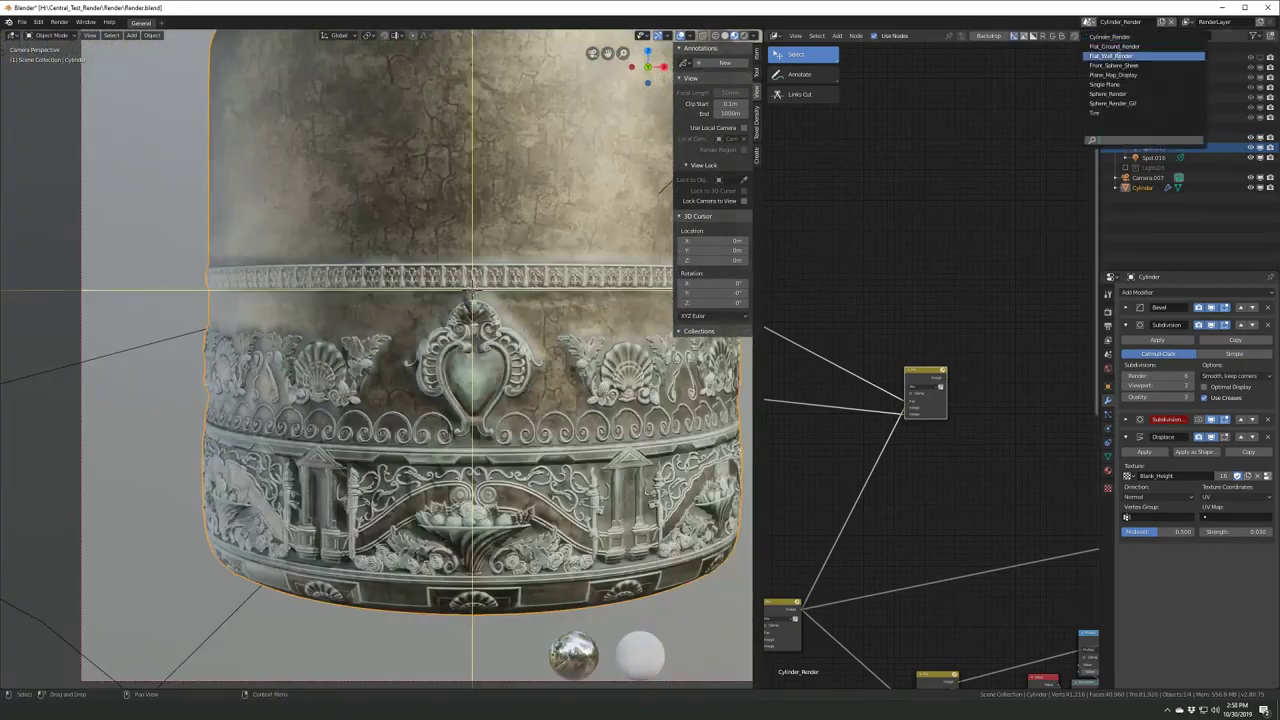
left_click(1105, 84)
key("F12")
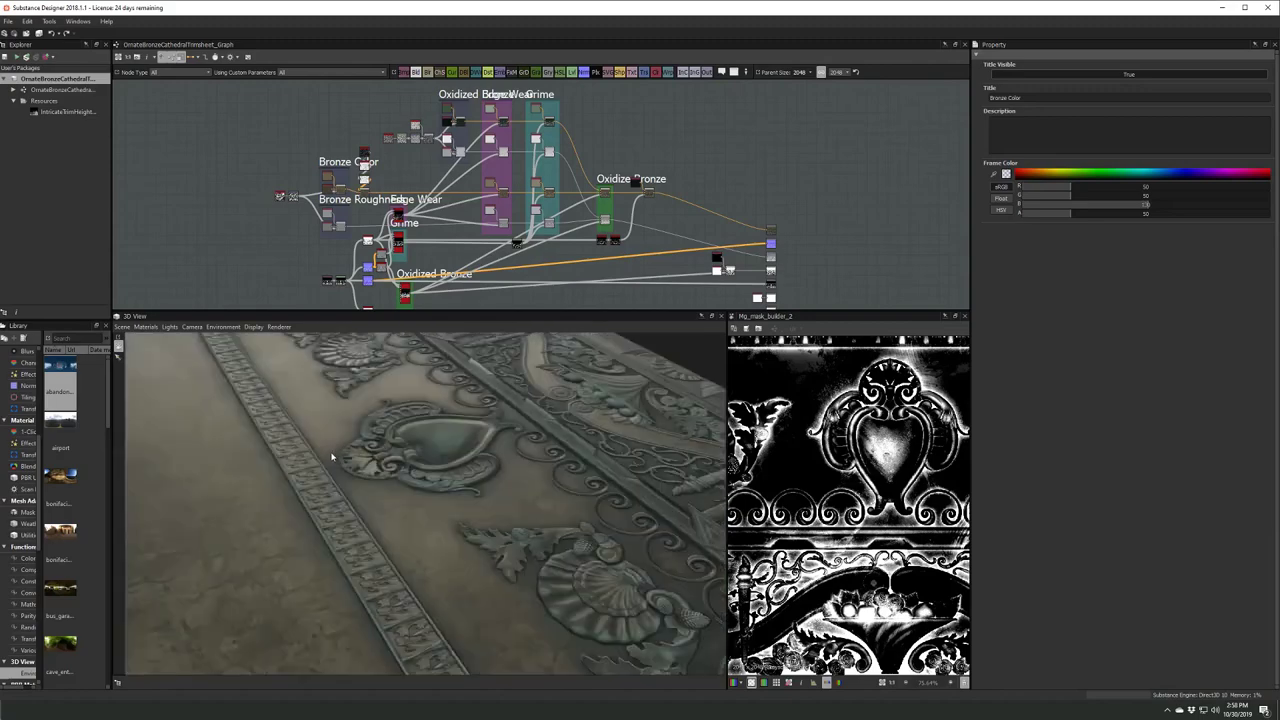
- Rotate the trim material's 3D preview and apply a studio environment map to it
left_click_drag(112, 500, 224, 500)
left_click_drag(181, 540, 450, 530)
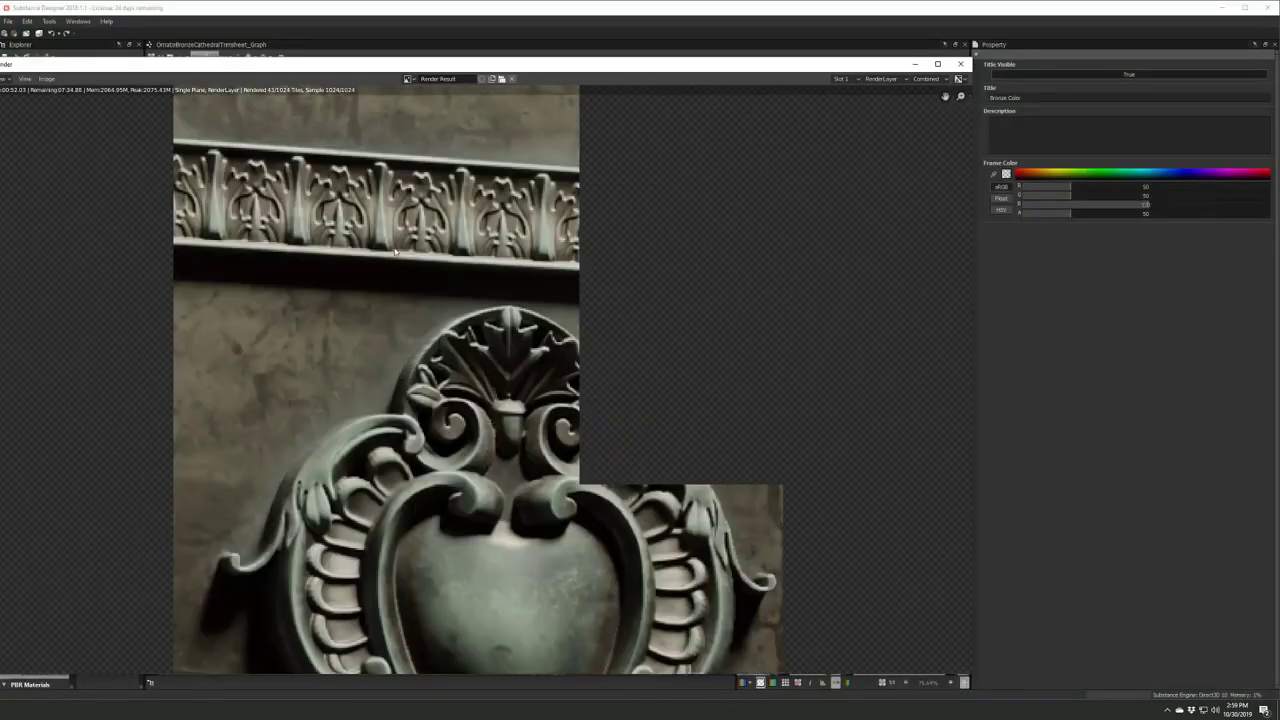
scroll(395, 252, "up", 4)
scroll(329, 407, "down", 2)
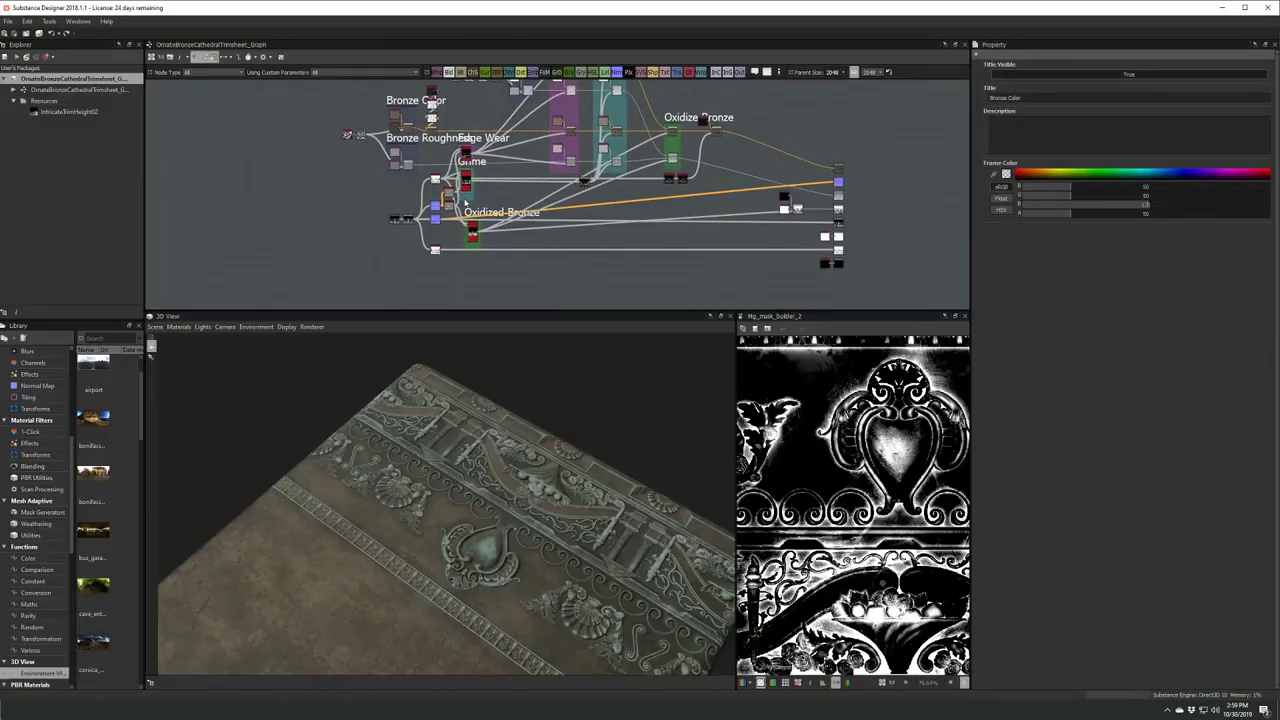
- Zoom in and out around the normal map to inspect the ornament detail
scroll(535, 438, "up", 2)
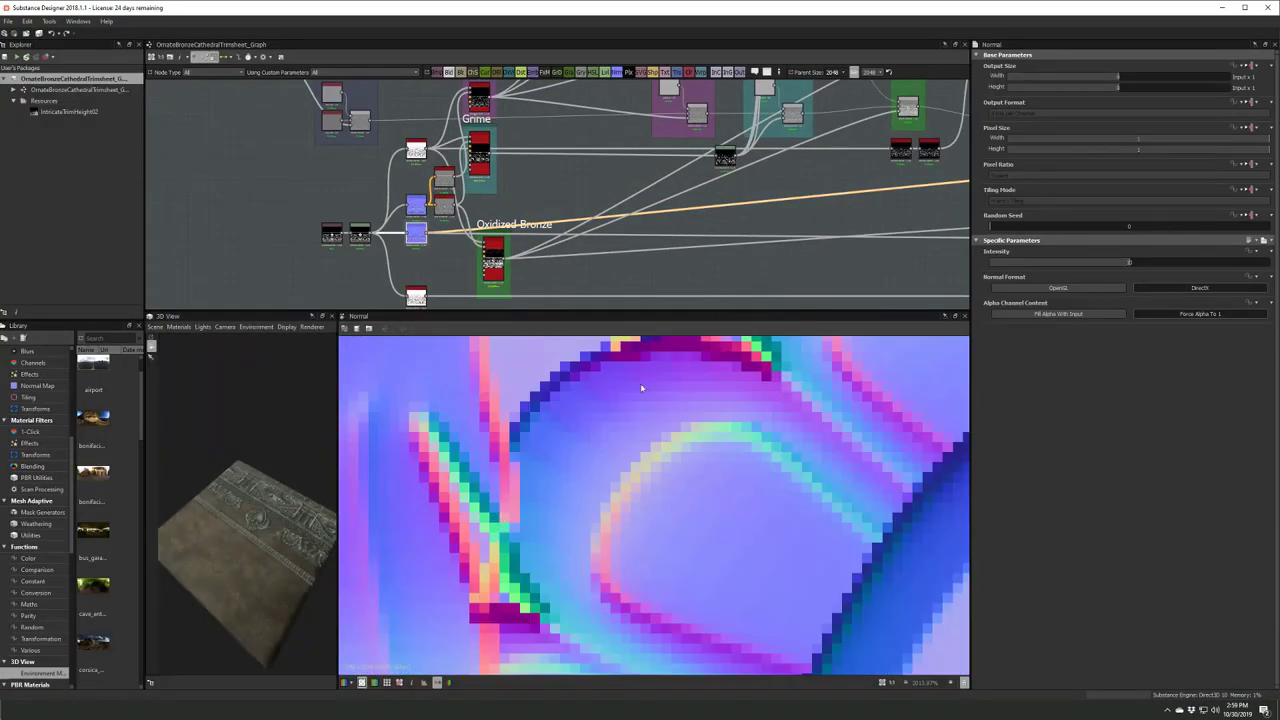
scroll(557, 441, "down", 5)
scroll(805, 452, "down", 3)
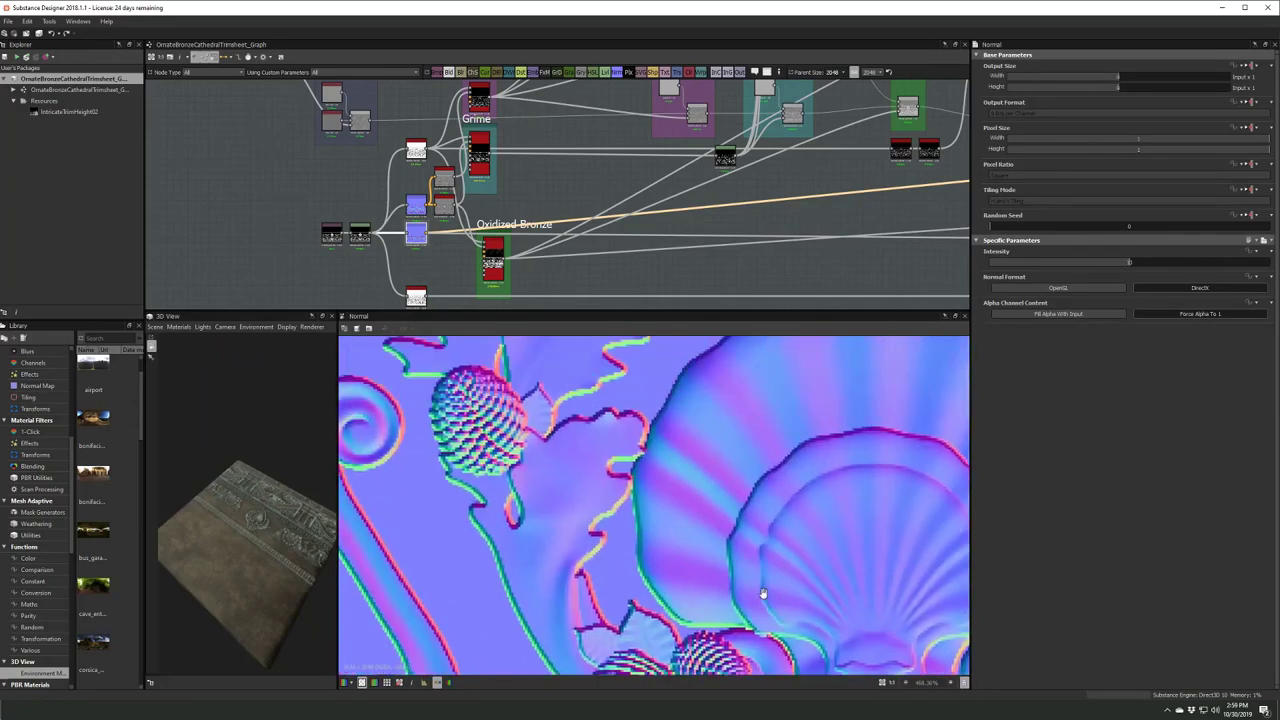
scroll(555, 497, "down", 3)
scroll(555, 497, "down", 2)
scroll(550, 490, "up", 5)
scroll(540, 480, "up", 2)
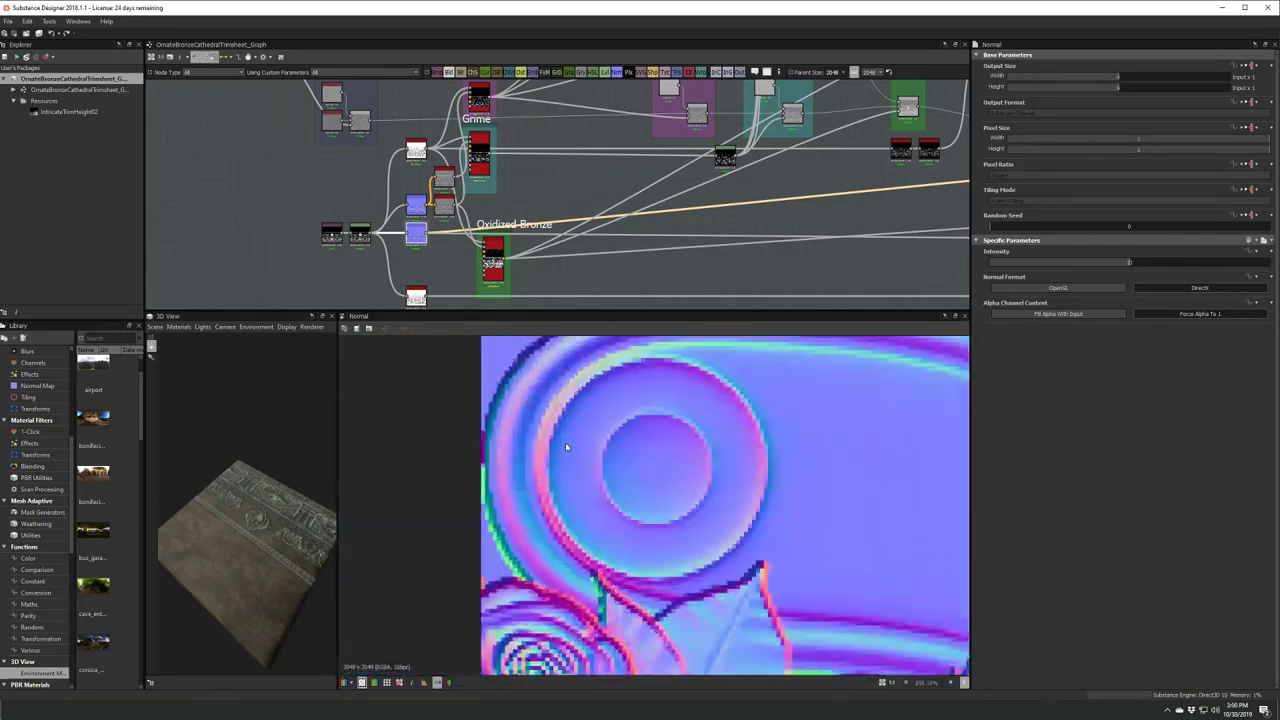
scroll(528, 459, "up", 3)
scroll(528, 459, "down", 5)
scroll(670, 492, "up", 5)
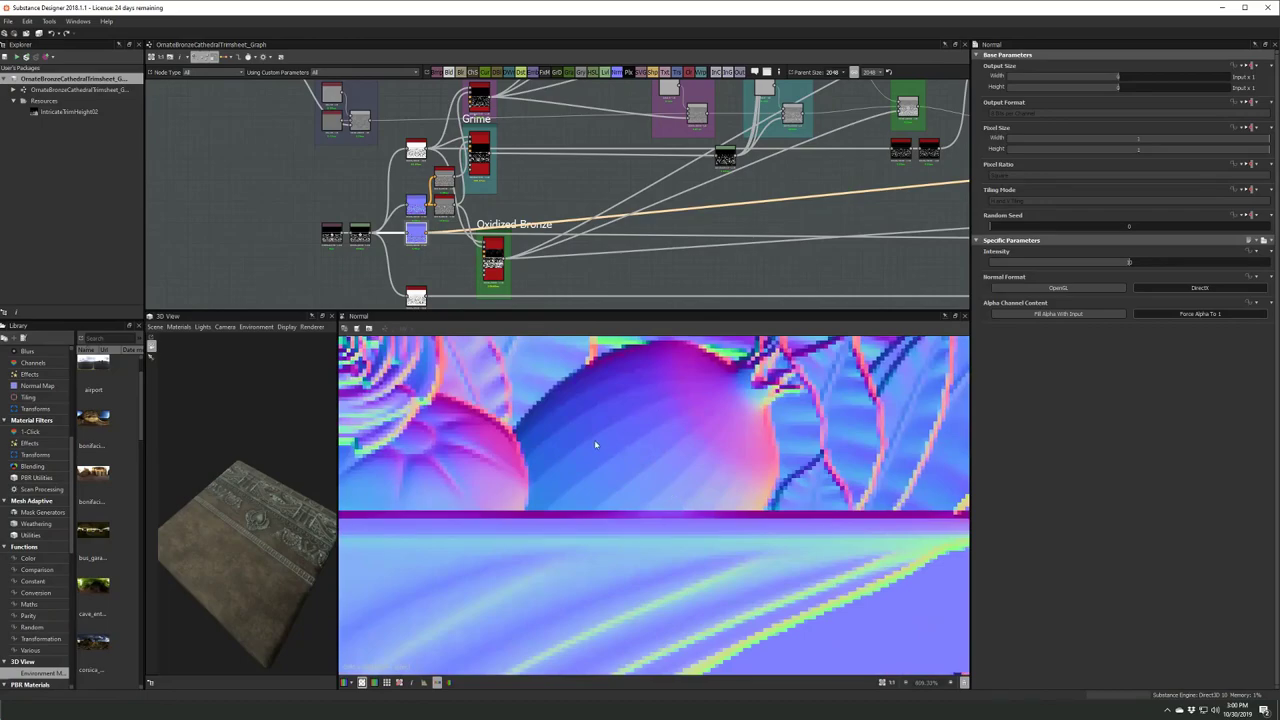
scroll(595, 444, "down", 5)
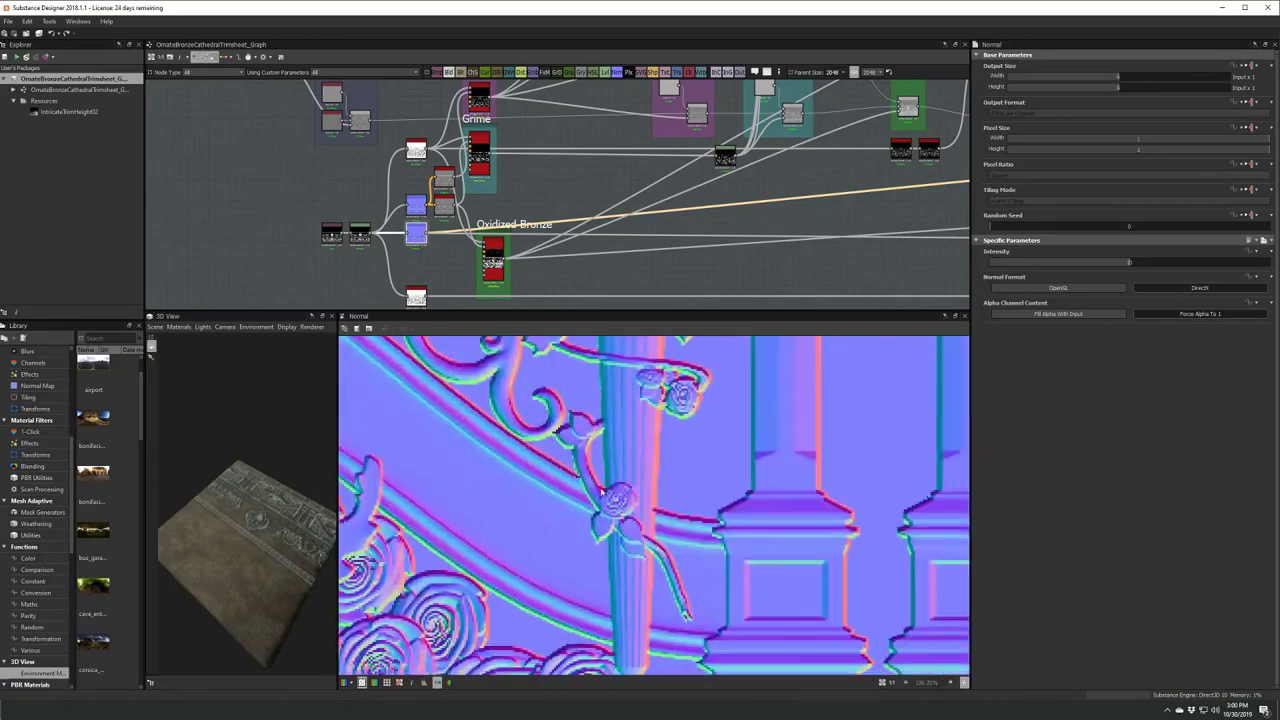
scroll(610, 490, "up", 2)
scroll(660, 485, "up", 2)
scroll(690, 480, "up", 2)
scroll(690, 478, "up", 2)
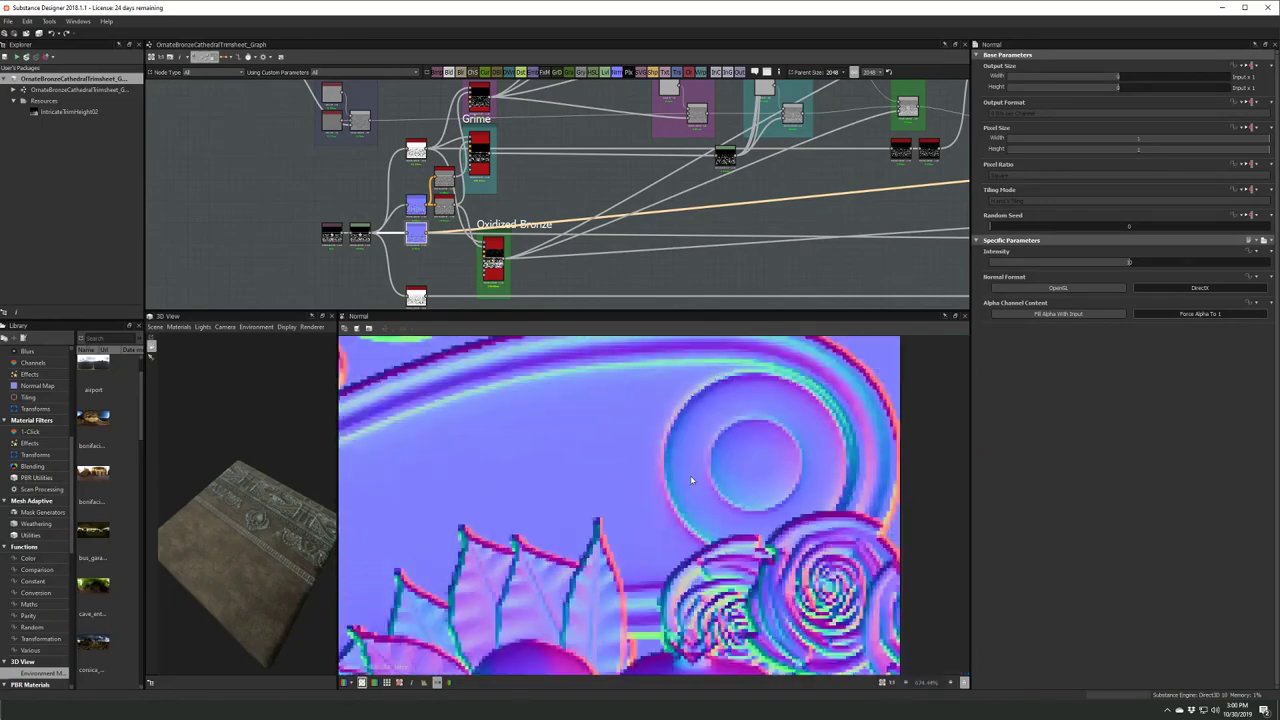
scroll(690, 478, "down", 5)
scroll(650, 525, "up", 3)
scroll(580, 541, "up", 3)
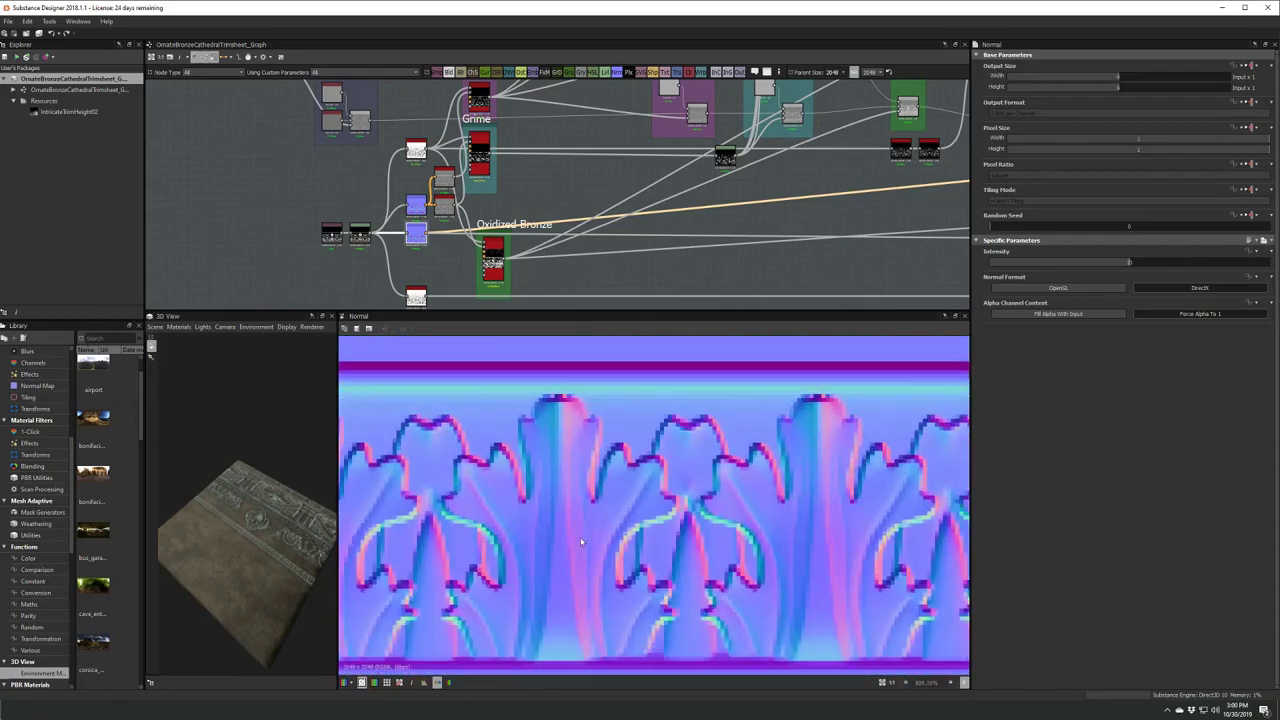
scroll(580, 541, "down", 5)
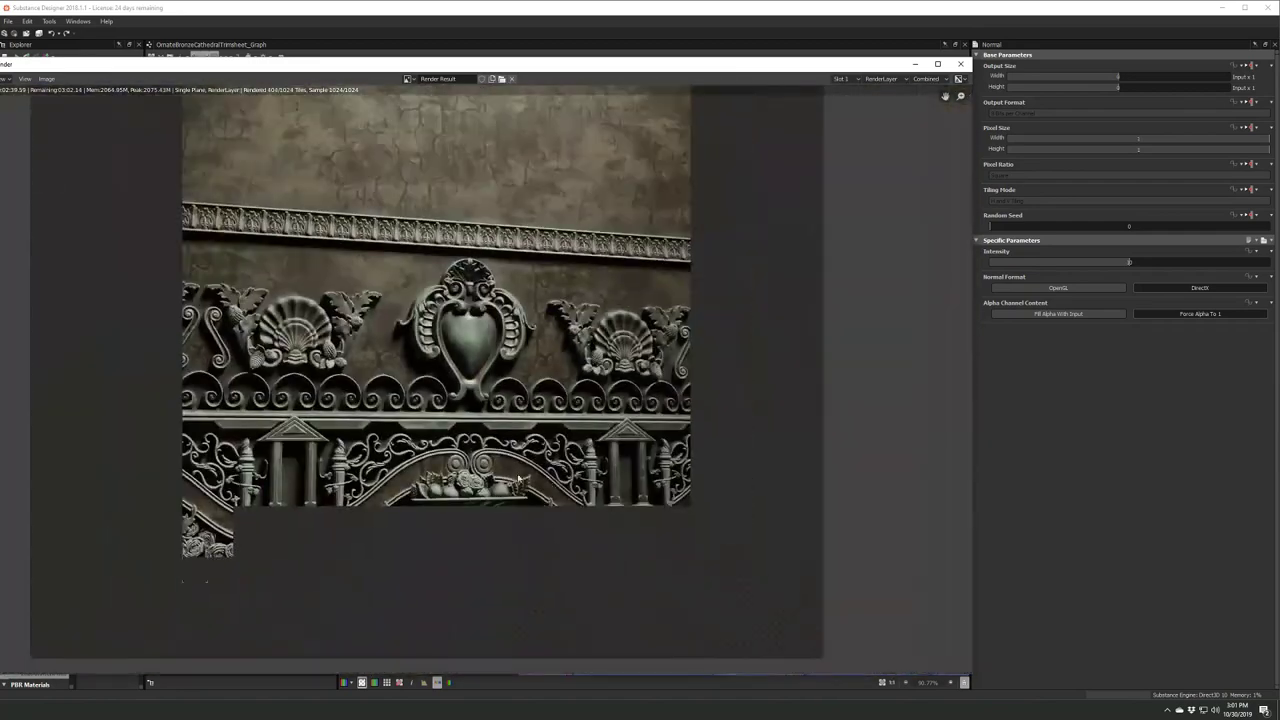
- Pan and zoom over the finished single-plane wall render
middle_click_drag(518, 480, 603, 455)
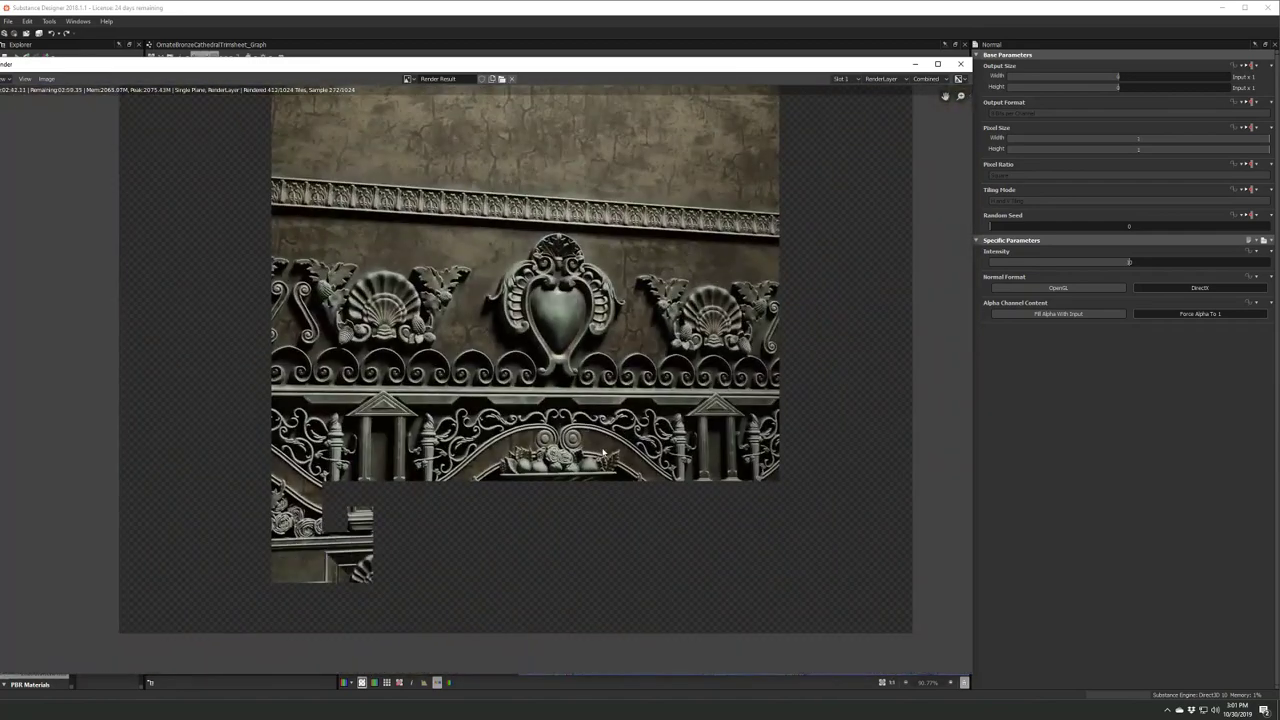
scroll(412, 375, "up", 4)
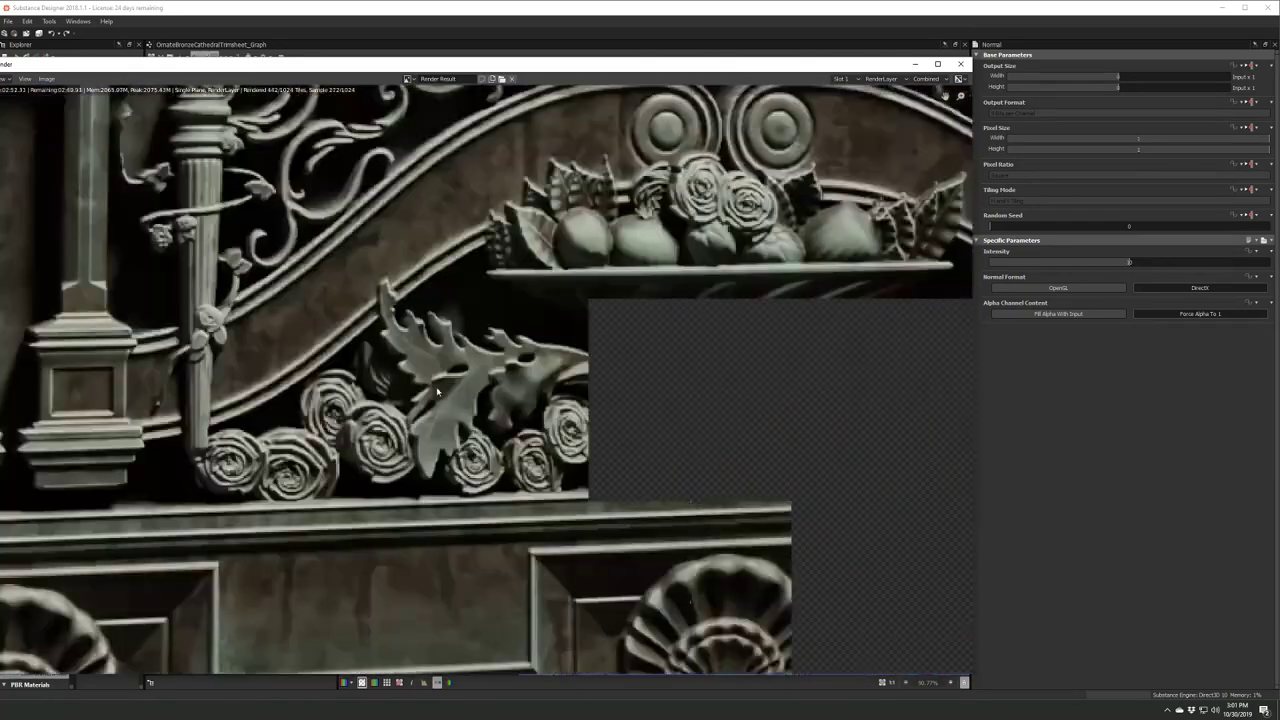
scroll(430, 395, "down", 1)
scroll(450, 420, "down", 1)
scroll(482, 452, "down", 2)
scroll(482, 452, "down", 2)
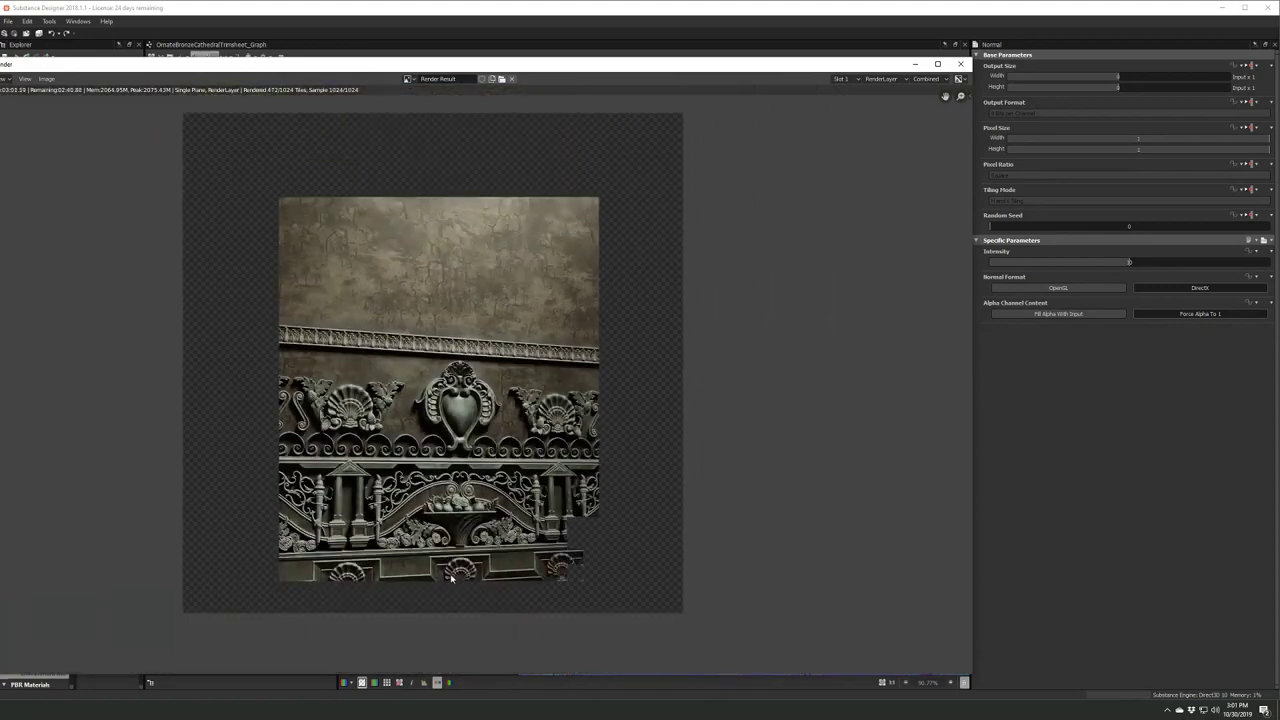
scroll(390, 568, "up", 1)
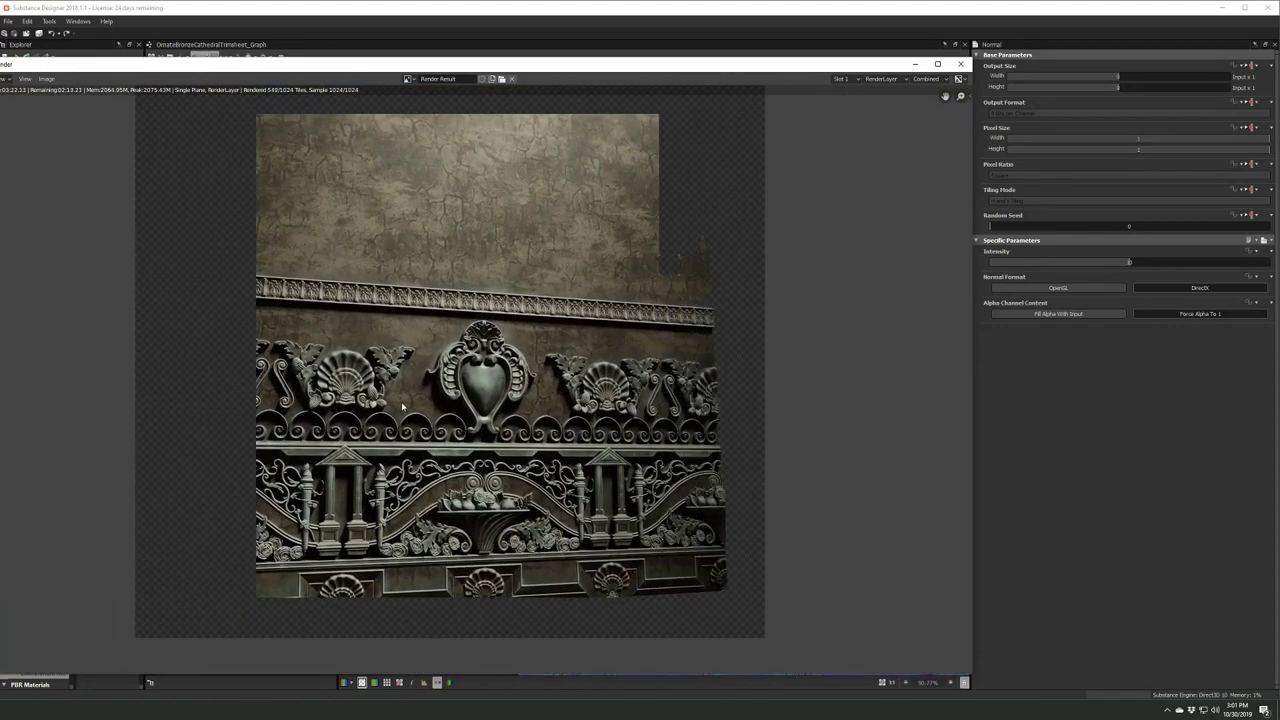
scroll(403, 405, "down", 1)
scroll(300, 500, "up", 2)
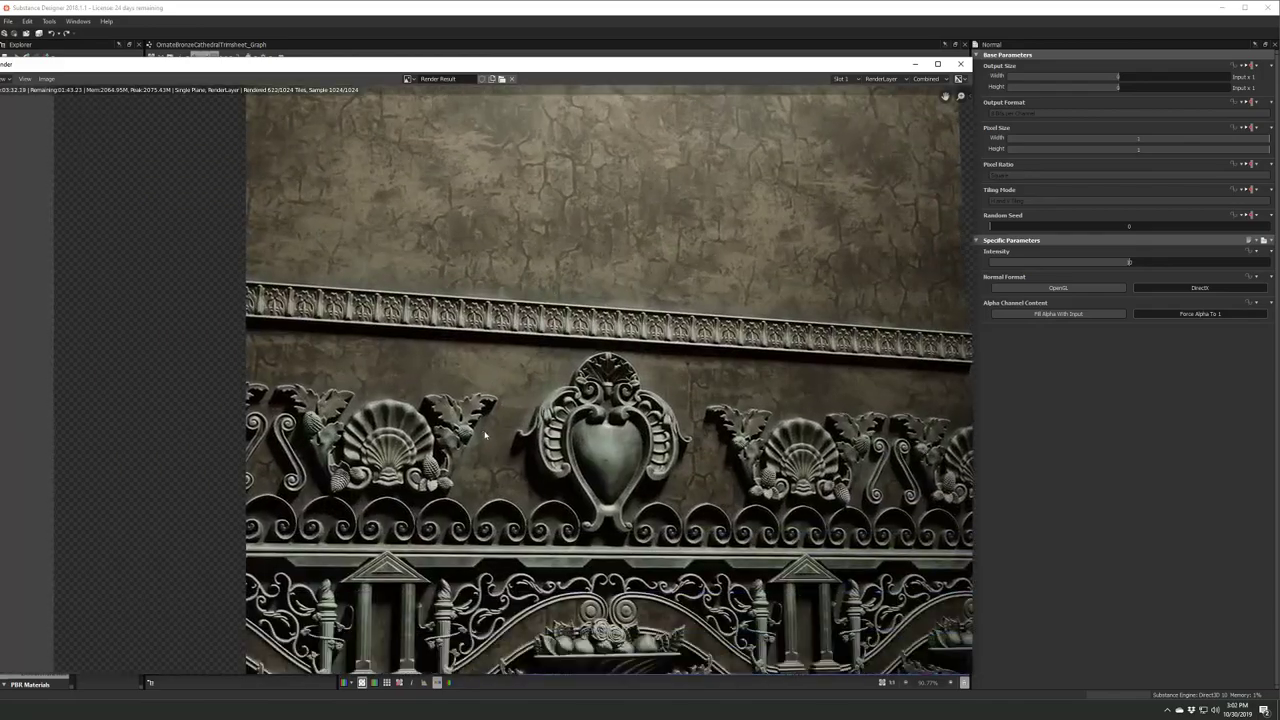
scroll(142, 627, "down", 1)
- Widen the node editor, frame the whole node tree with Home, and zoom around it
left_click_drag(757, 393, 318, 420)
key("Home")
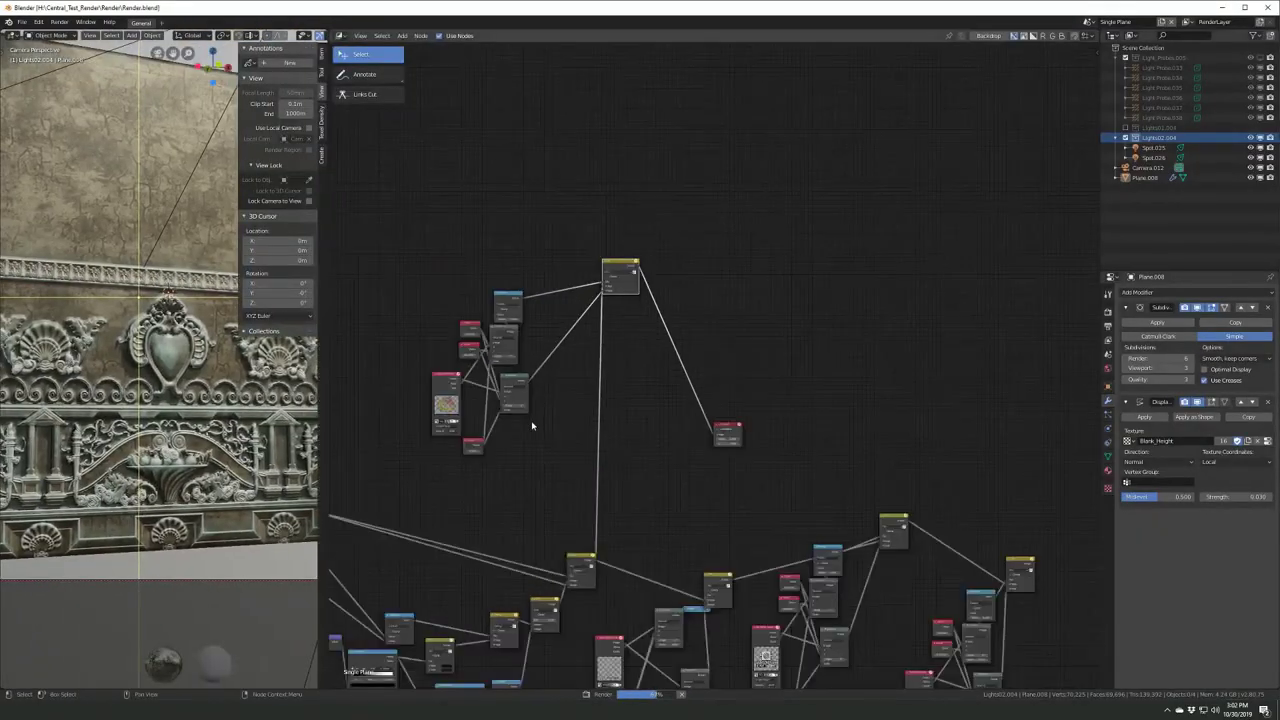
scroll(528, 423, "up", 1)
scroll(643, 343, "up", 2)
scroll(720, 377, "up", 2)
scroll(847, 410, "down", 1)
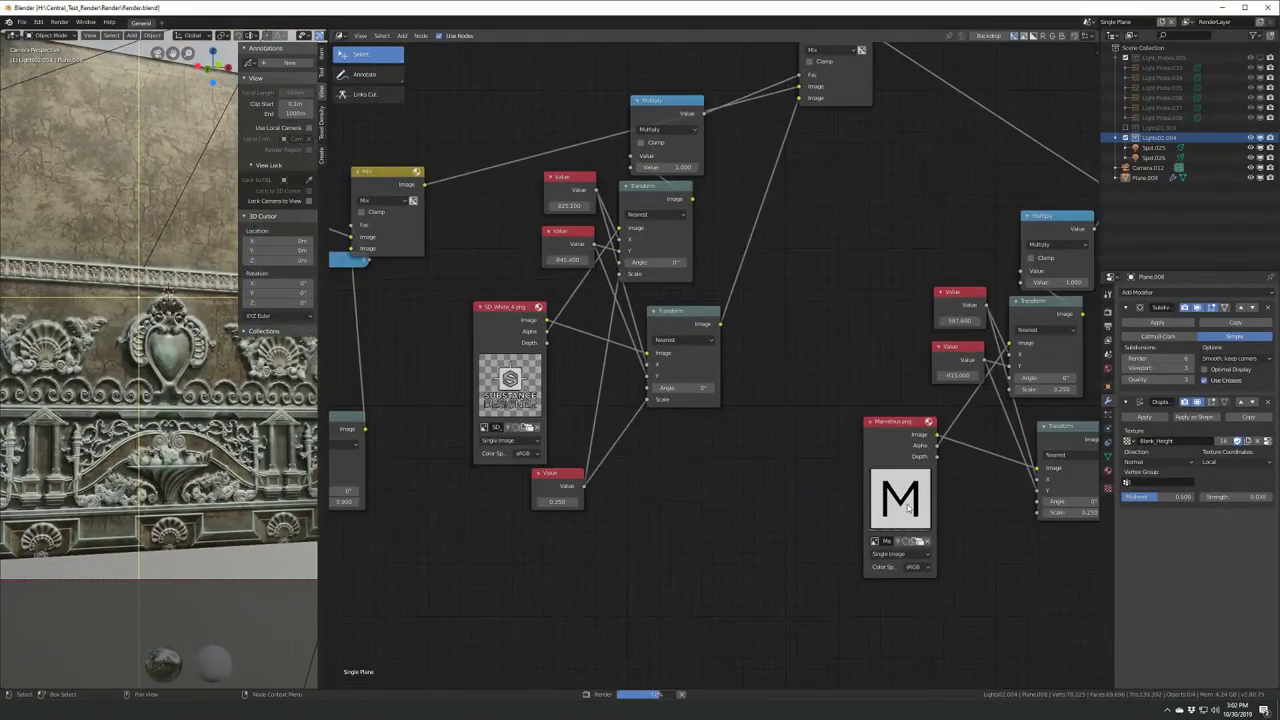
scroll(800, 420, "down", 2)
scroll(626, 433, "down", 2)
scroll(693, 462, "up", 2)
scroll(693, 462, "down", 1)
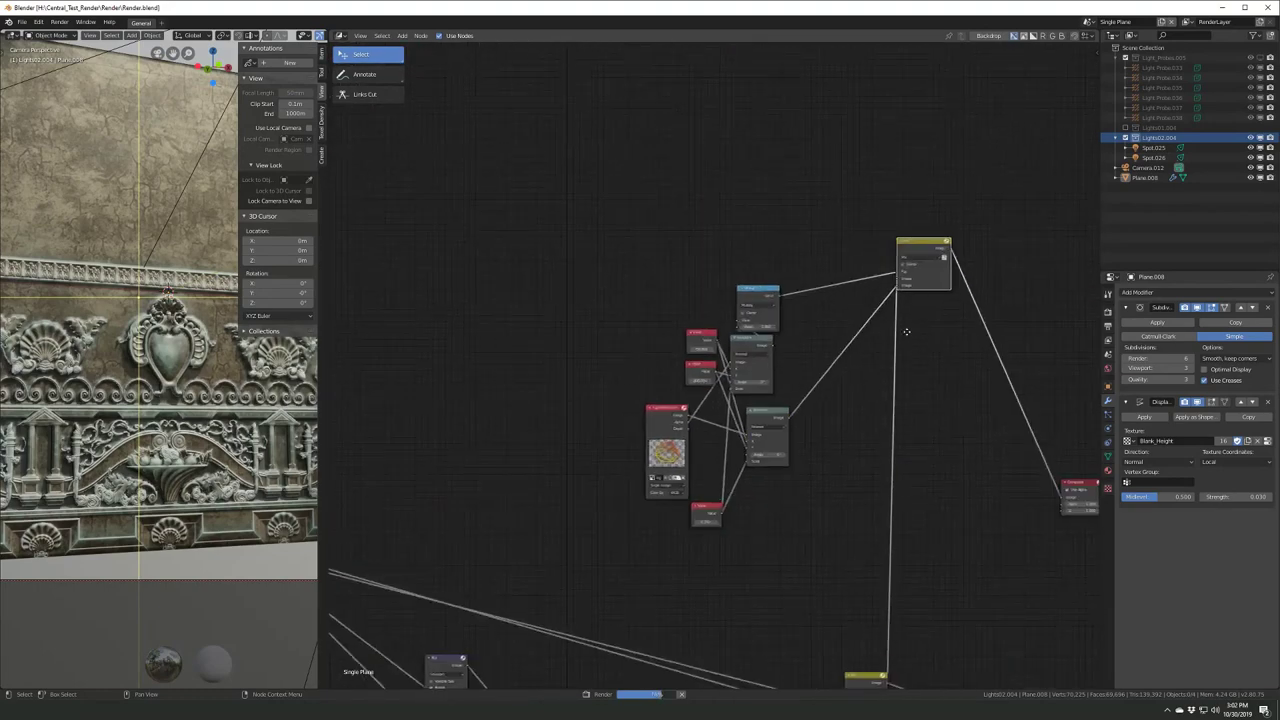
scroll(600, 440, "down", 2)
scroll(508, 414, "up", 2)
scroll(575, 306, "up", 1)
scroll(650, 330, "up", 1)
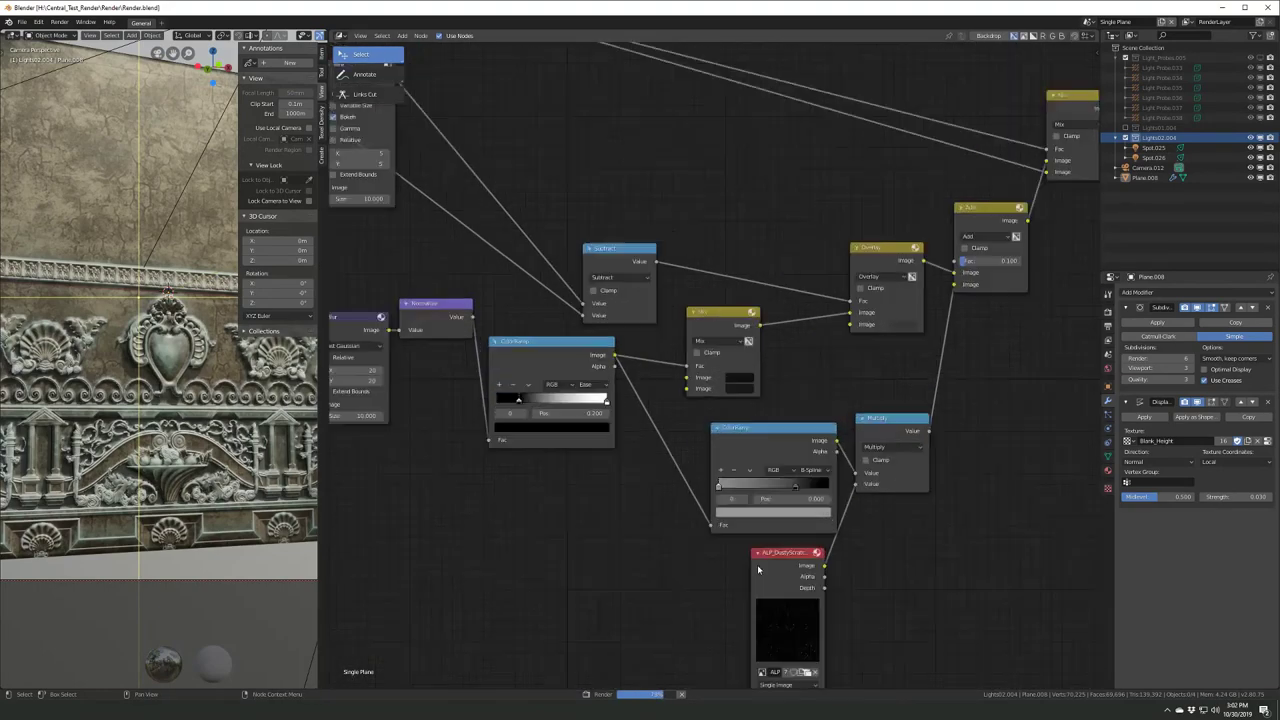
scroll(720, 400, "up", 2)
scroll(760, 380, "down", 4)
scroll(793, 369, "up", 2)
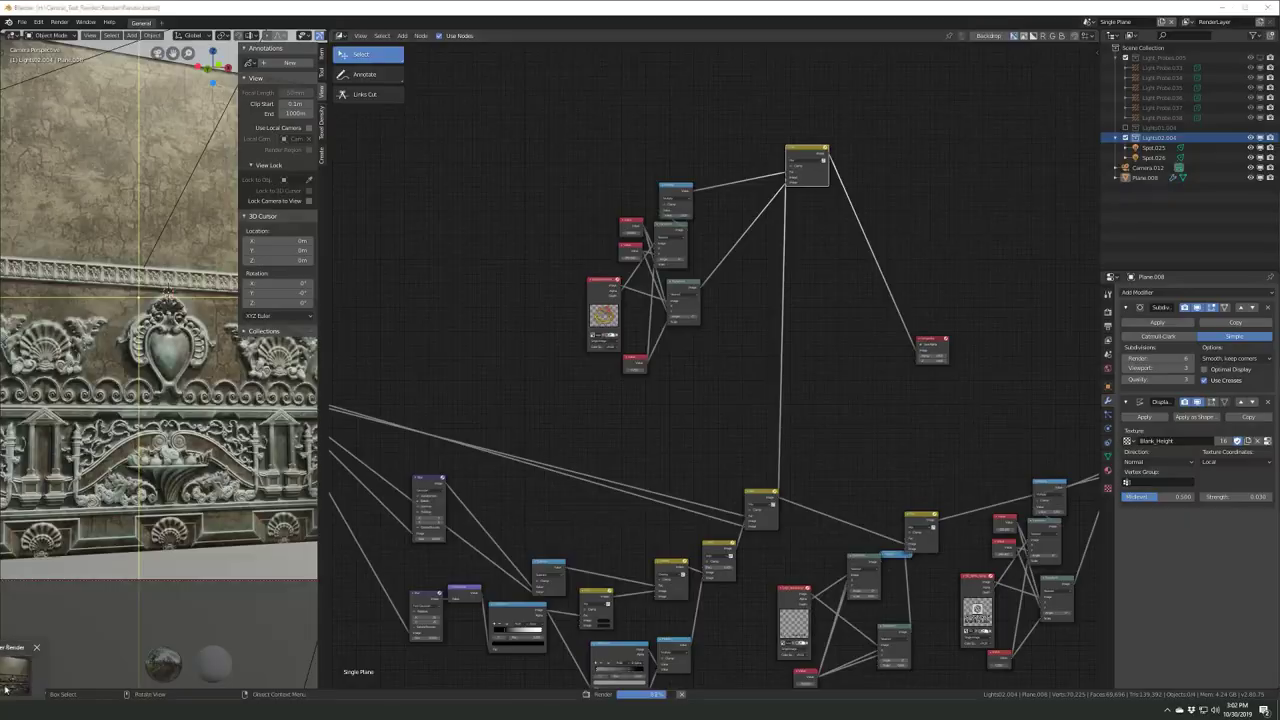
- Bring back the render result, close it, and save the render scene file
left_click(5, 688)
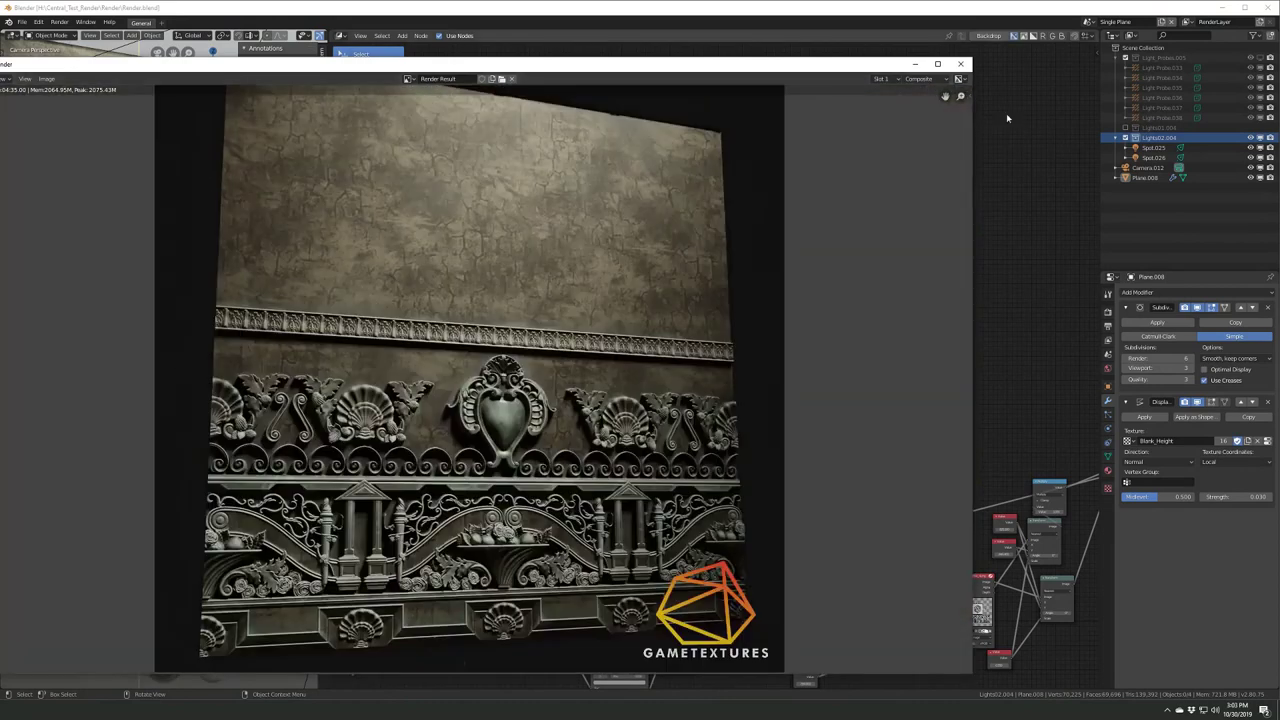
left_click(960, 63)
key("ctrl+s")
left_click(21, 21)
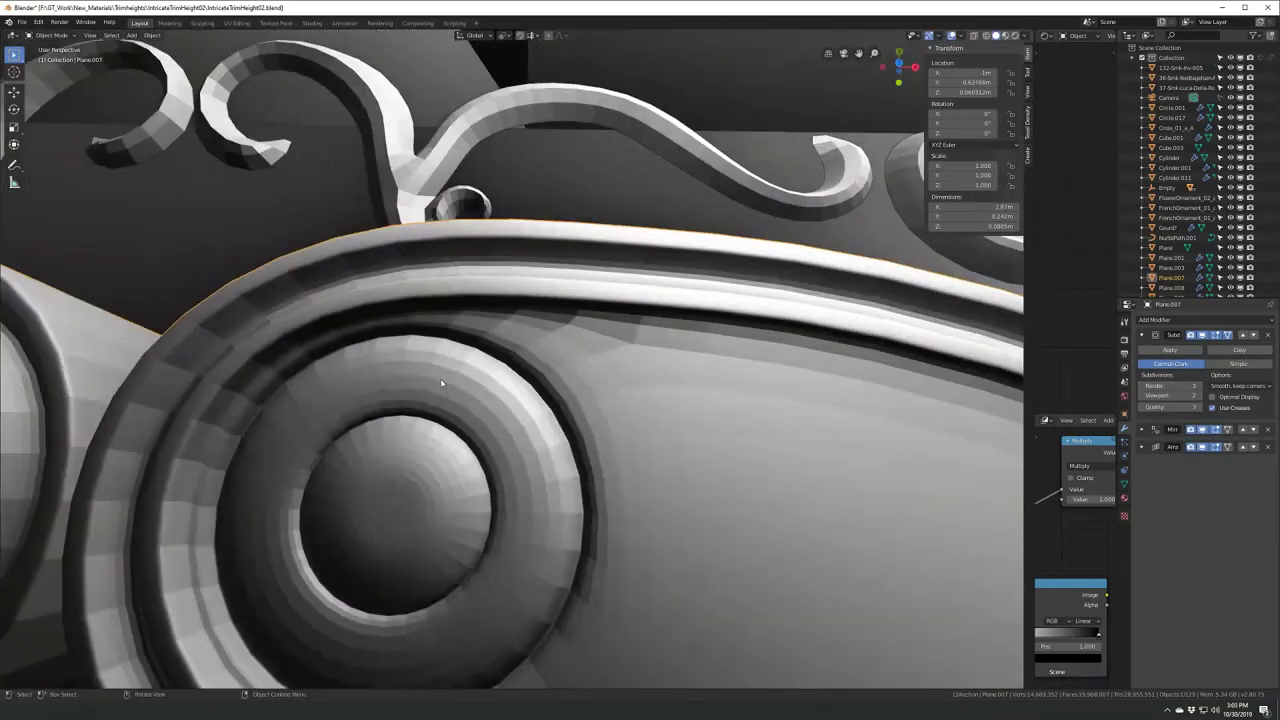
- Collapse the Array modifier settings in the properties panel
scroll(543, 355, "up", 3)
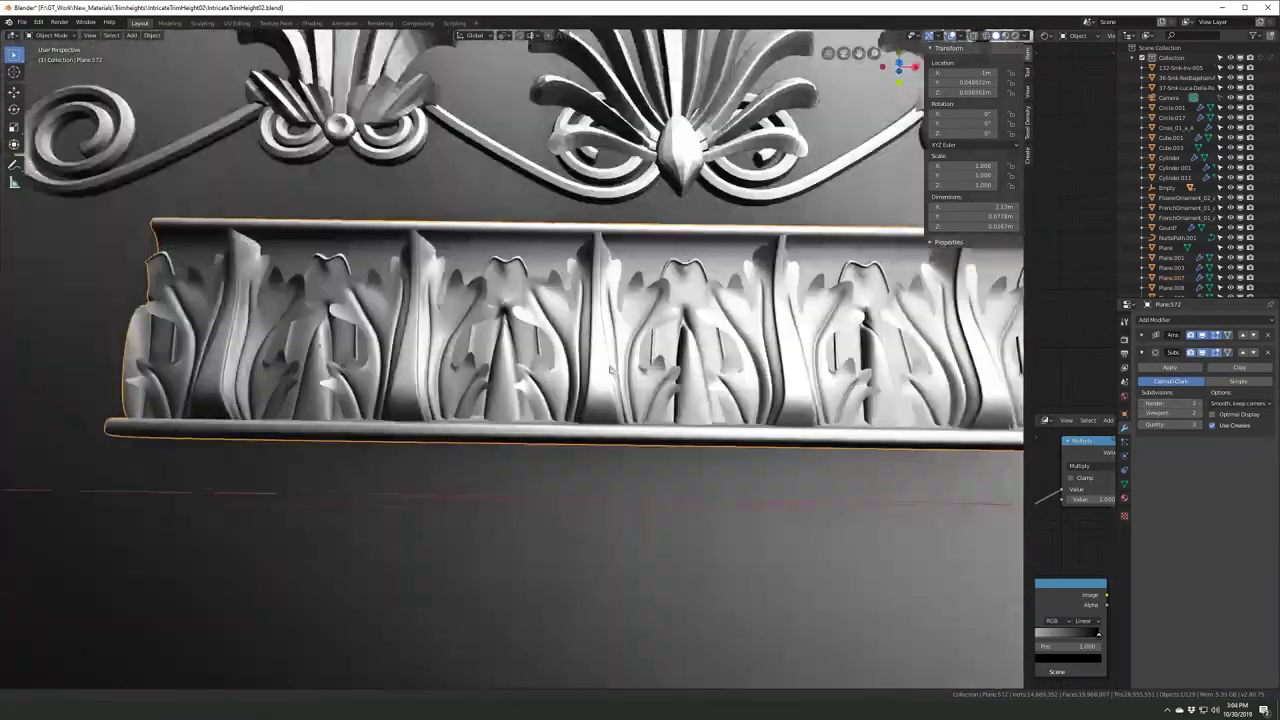
scroll(543, 355, "up", 3)
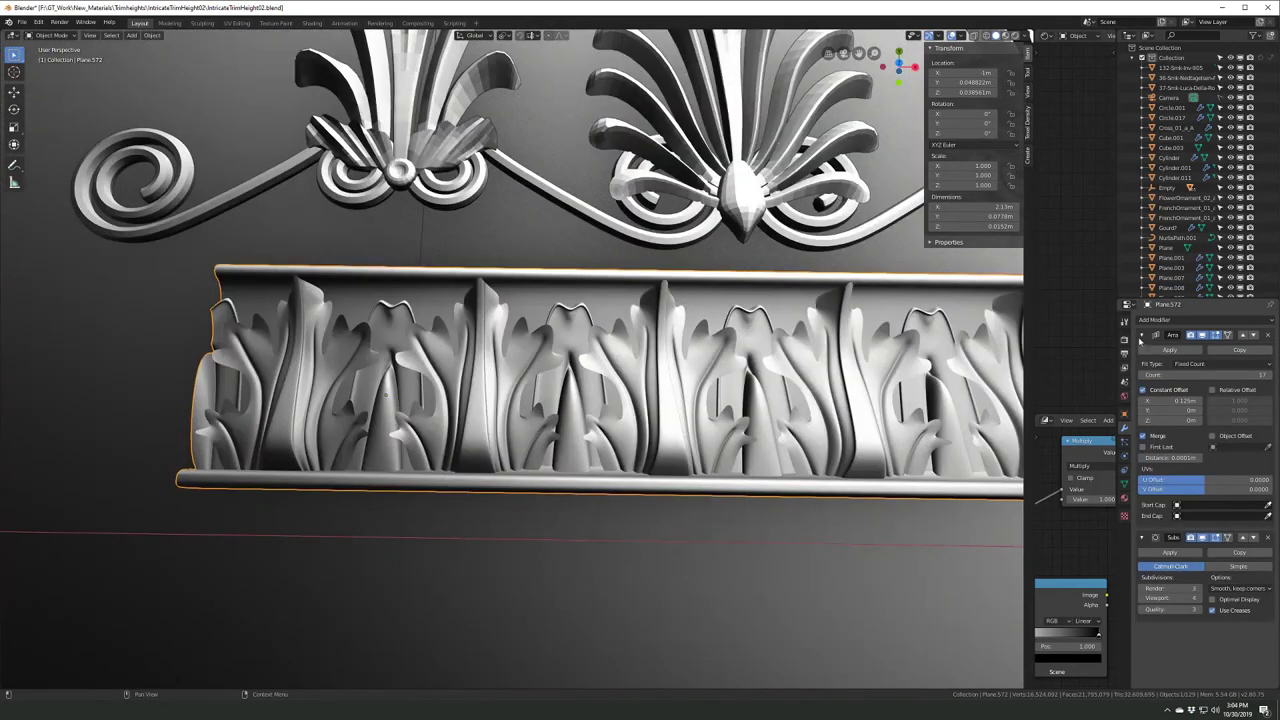
left_click(1142, 334)
- Select the palmette ornament row, frame it, and view it from the top
scroll(601, 294, "up", 2)
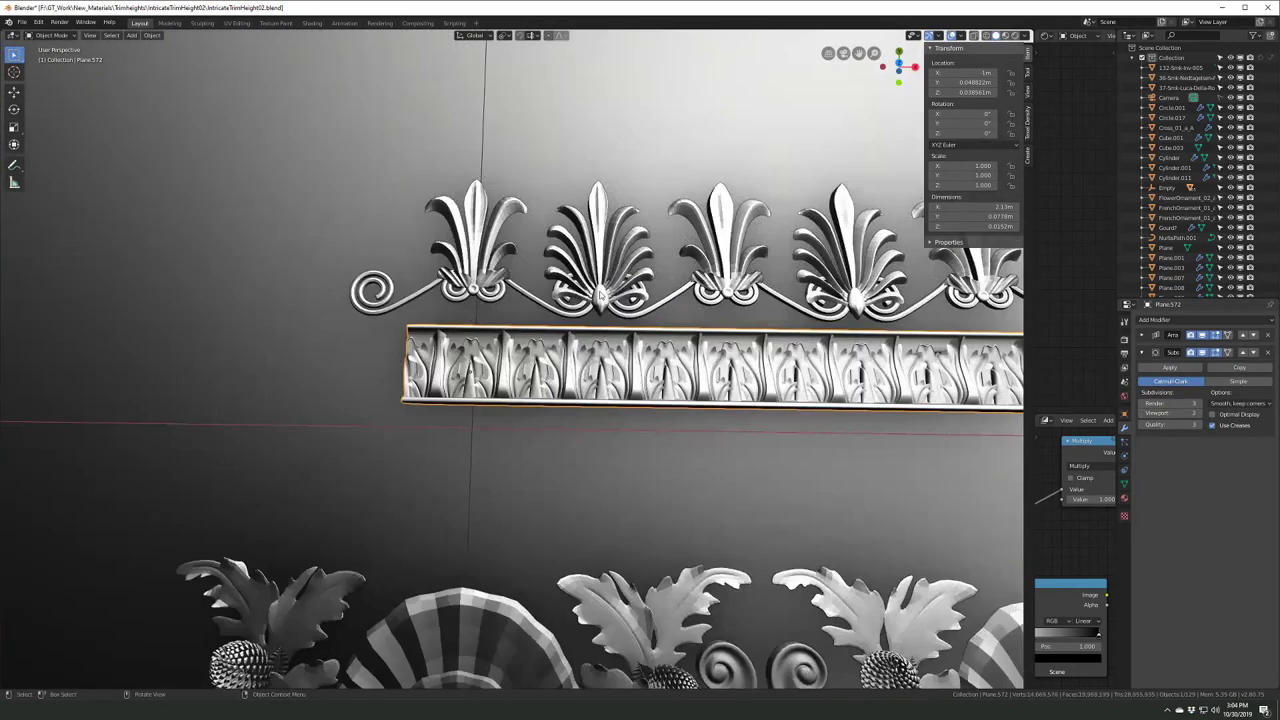
left_click(601, 294)
scroll(650, 366, "up", 6)
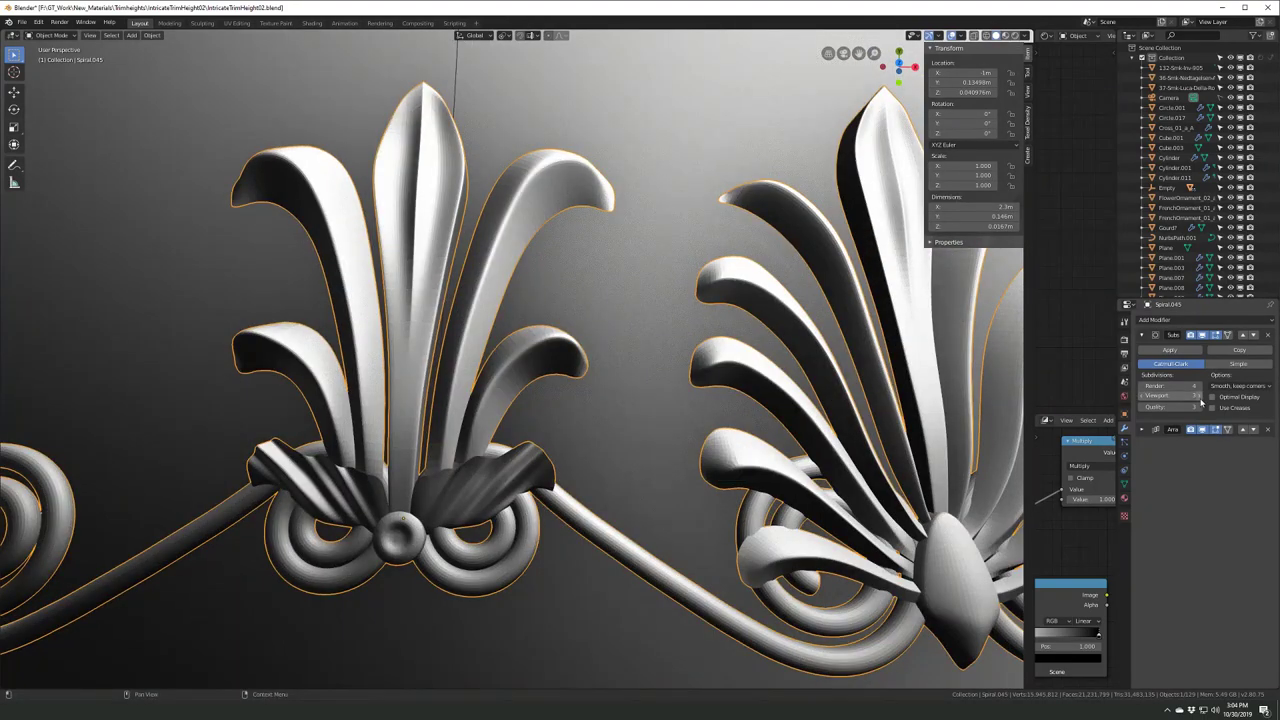
scroll(492, 258, "down", 8)
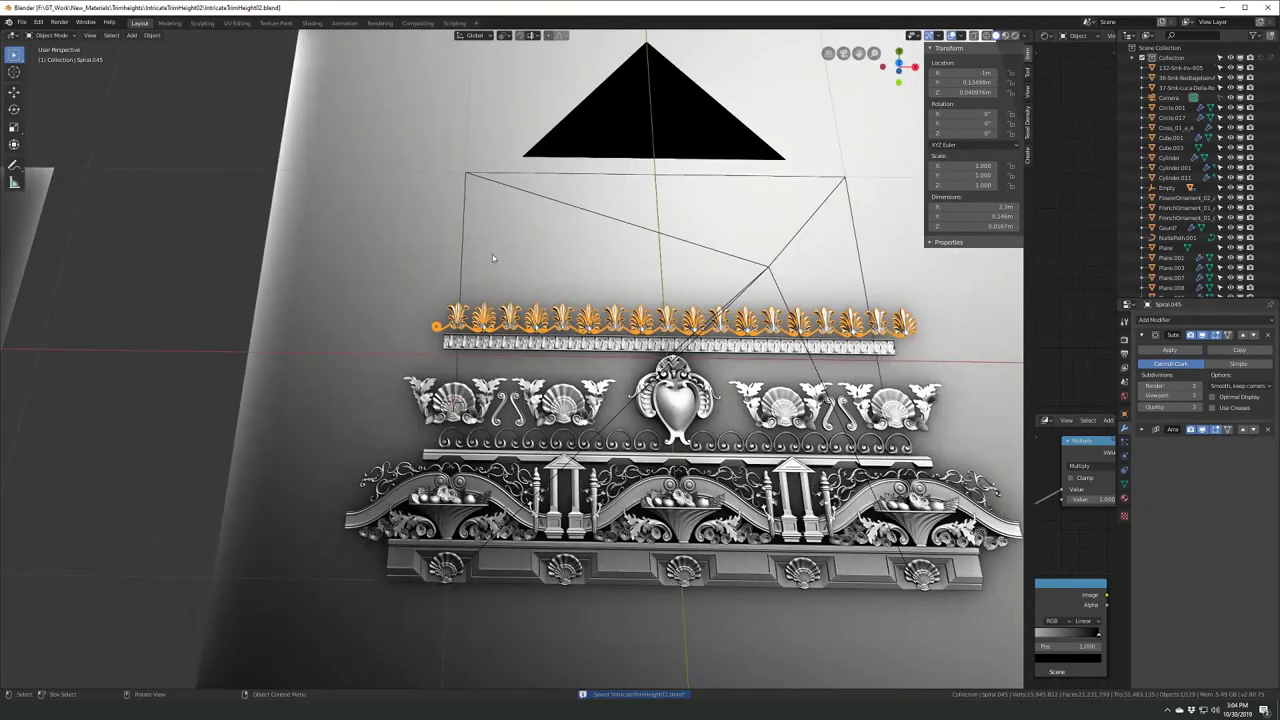
scroll(492, 258, "down", 5)
scroll(560, 345, "up", 8)
scroll(566, 350, "up", 3)
scroll(566, 350, "down", 4)
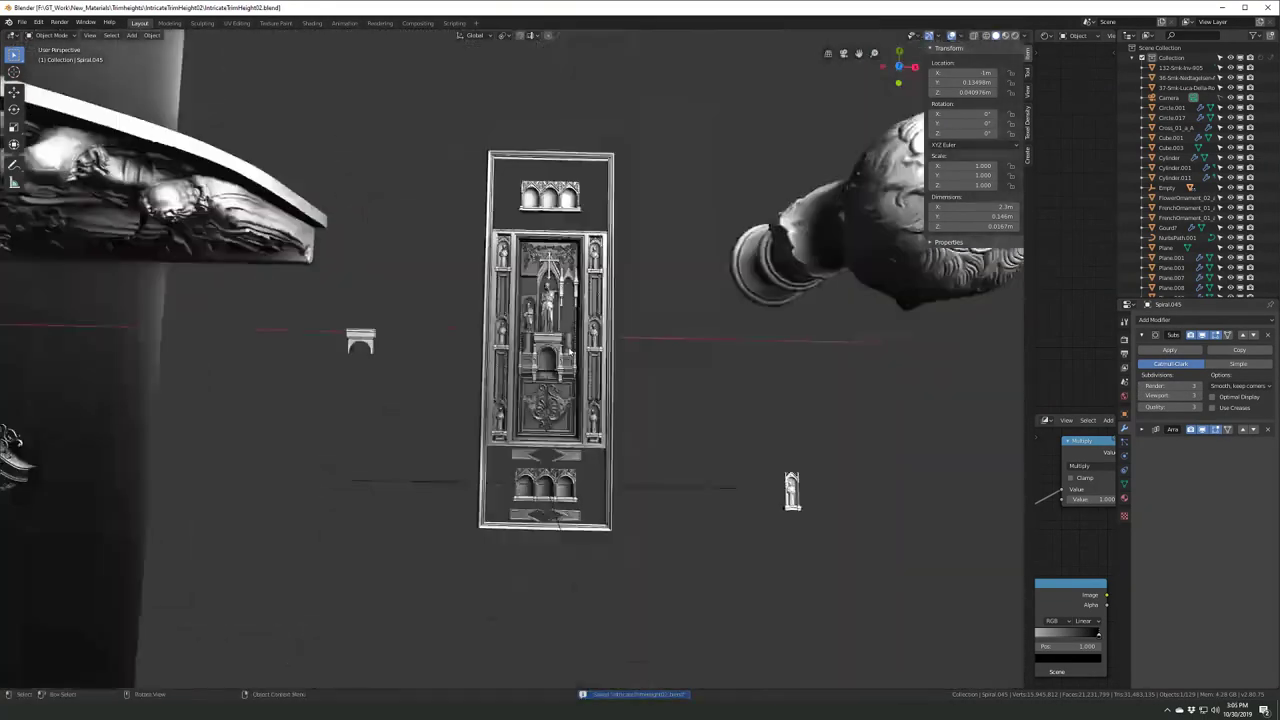
key("KP_Decimal")
key("KP_7")
- Add a plane, shrink it, and flatten it along Y in Edit Mode
scroll(533, 303, "up", 3)
key("shift+a")
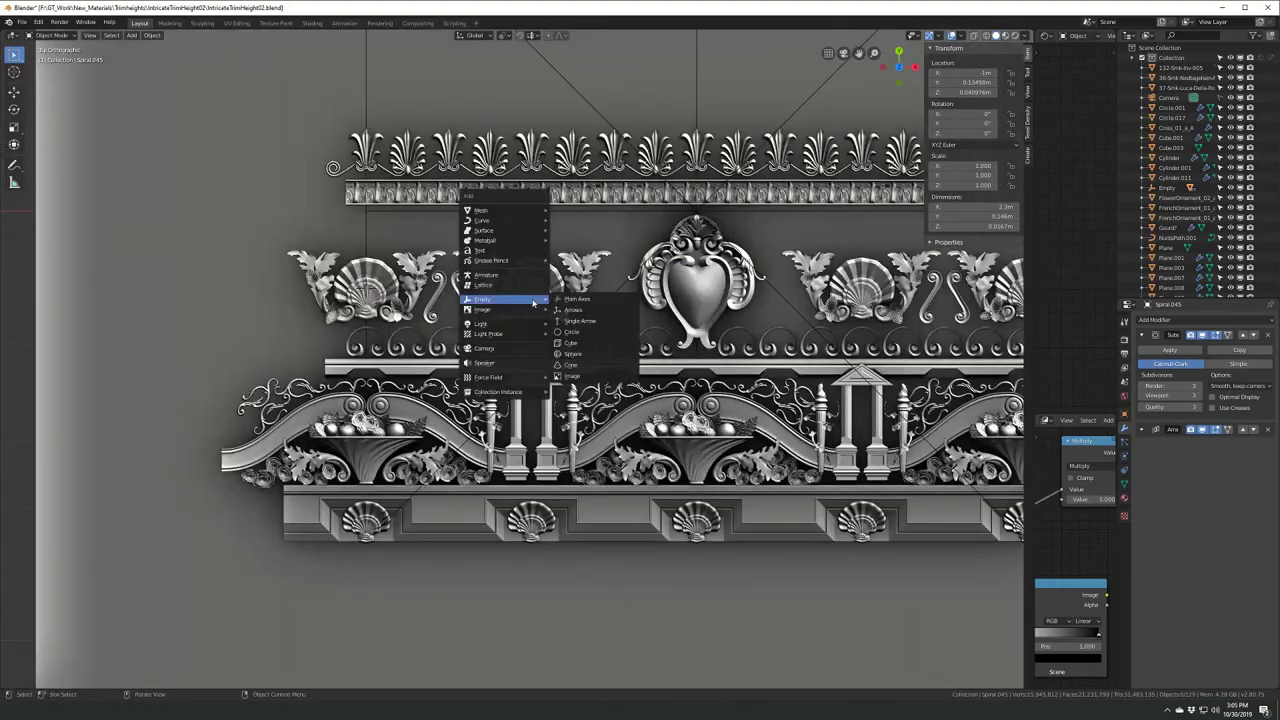
left_click(575, 210)
key("s")
left_click(560, 330)
key("Tab")
scroll(560, 330, "up", 3)
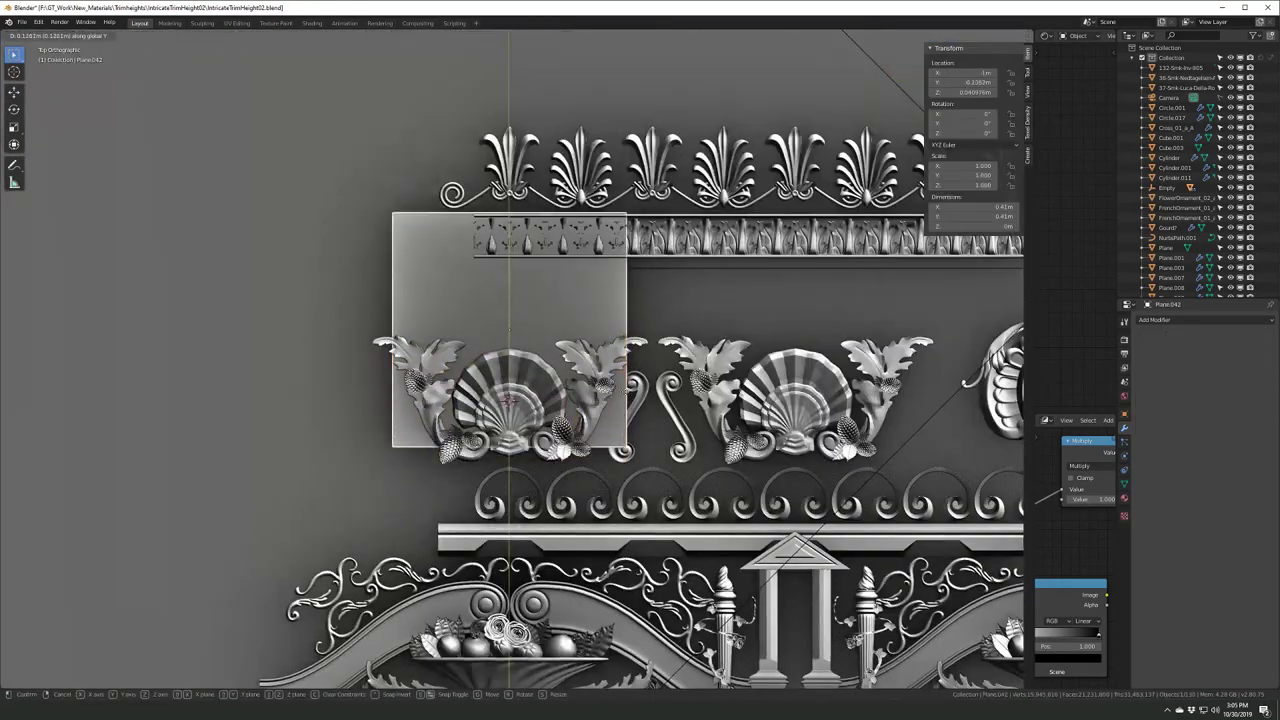
key("s")
key("y")
left_click(550, 390)
- Bevel the plane's two bottom corner vertices into concave curves and leave Edit Mode
scroll(550, 390, "up", 2)
middle_click_drag(742, 308, 714, 340, "shift")
left_click(714, 340)
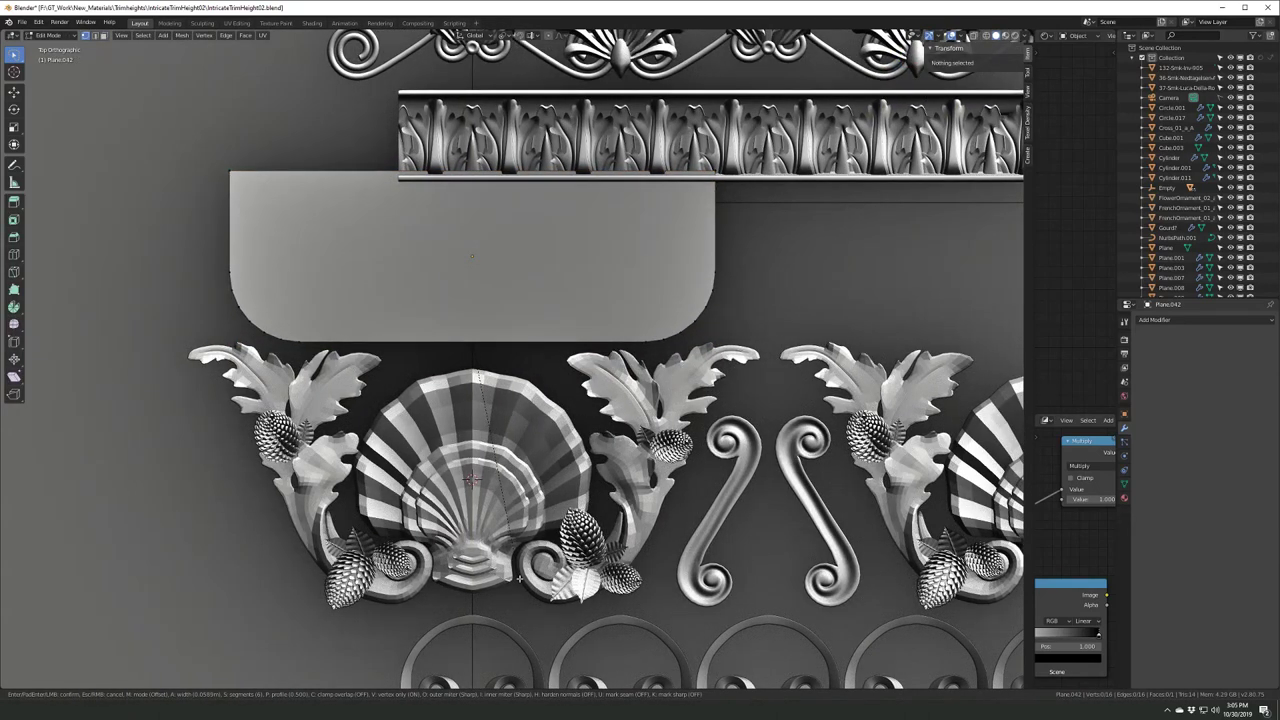
key("p")
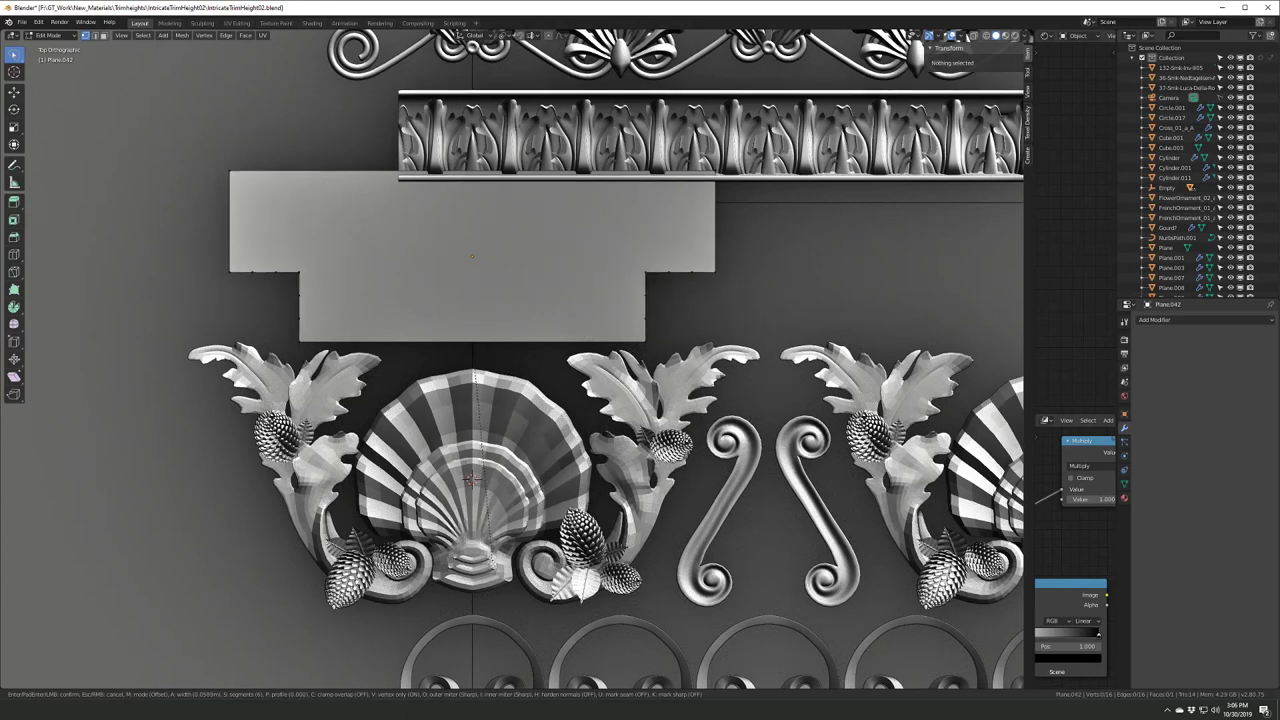
key("Escape")
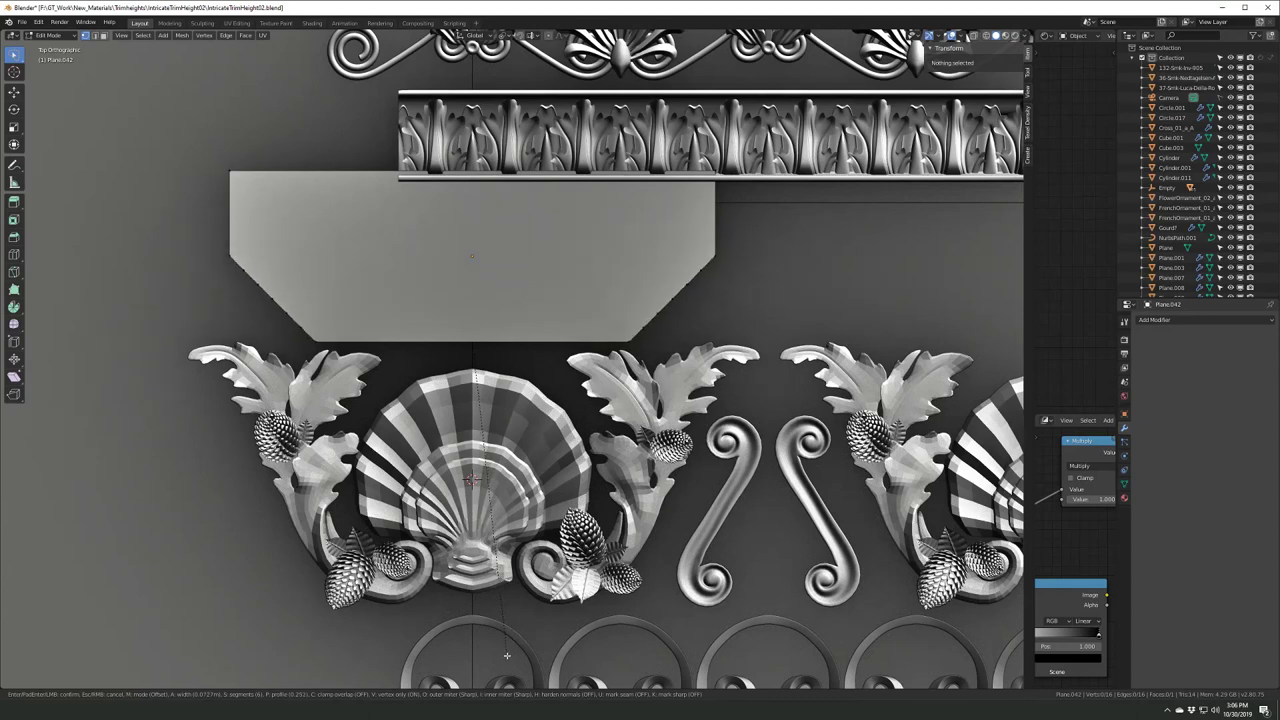
left_click(502, 650)
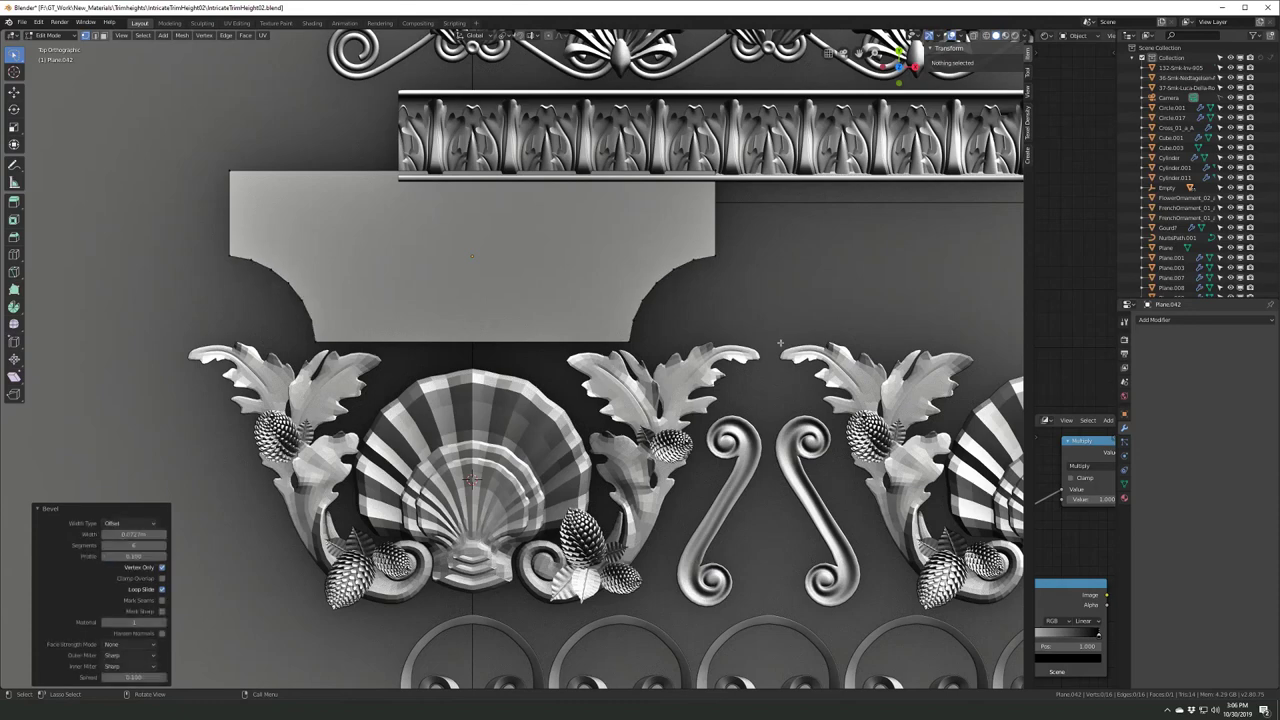
scroll(780, 343, "down", 2)
key("a")
key("Tab")
- Select the notched plate and reduce it to one half for mirroring around its centre
scroll(565, 350, "down", 3)
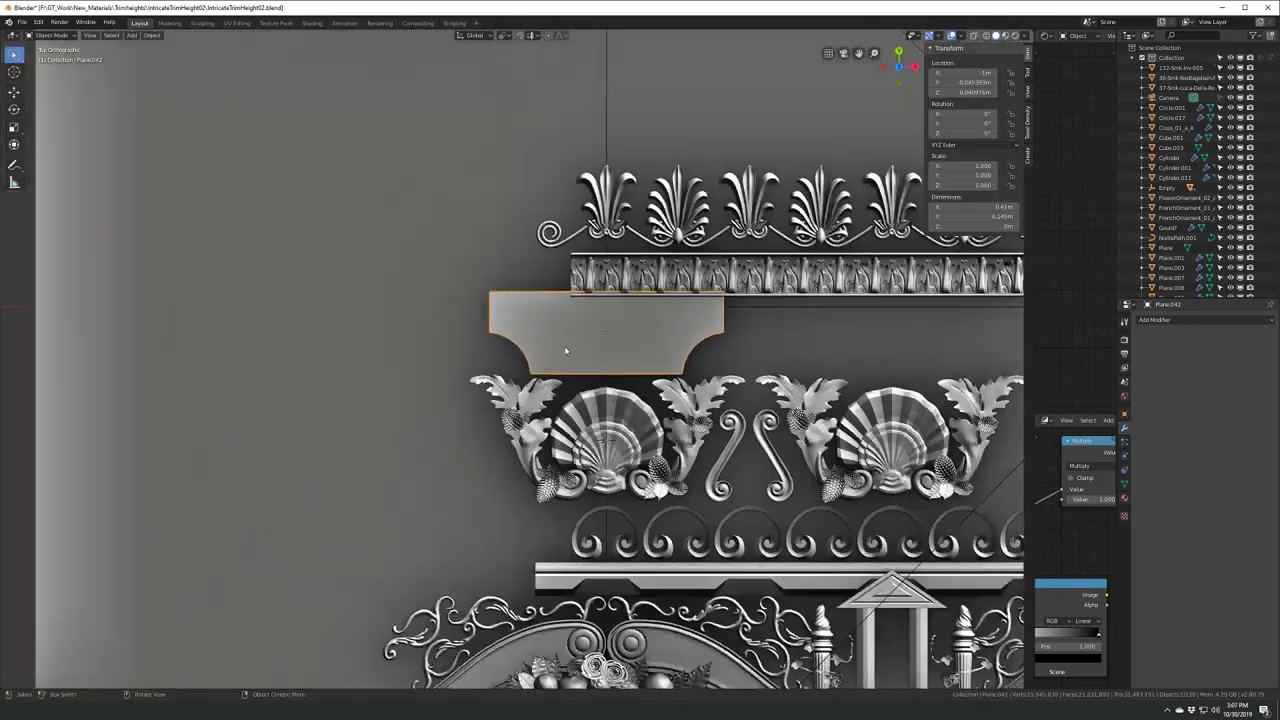
key("g")
left_click(400, 357)
key("Tab")
scroll(405, 360, "up", 5)
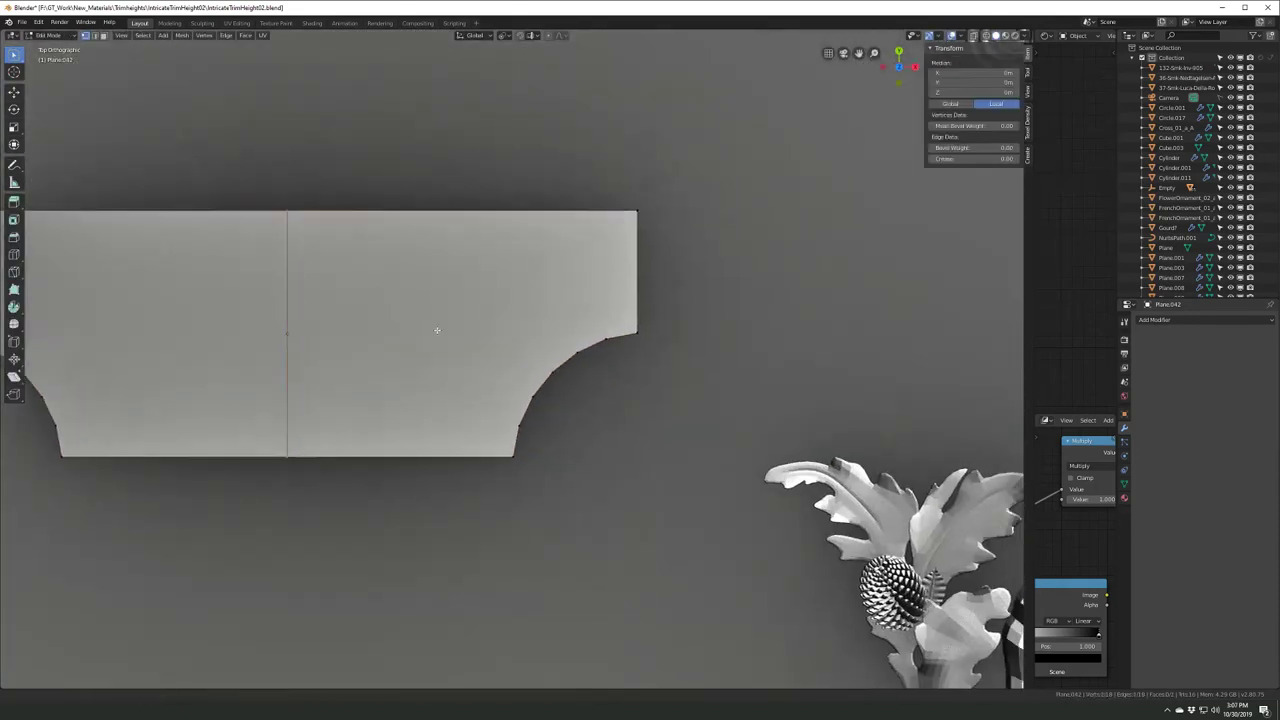
left_click(437, 330)
key("Tab")
scroll(483, 392, "down", 2)
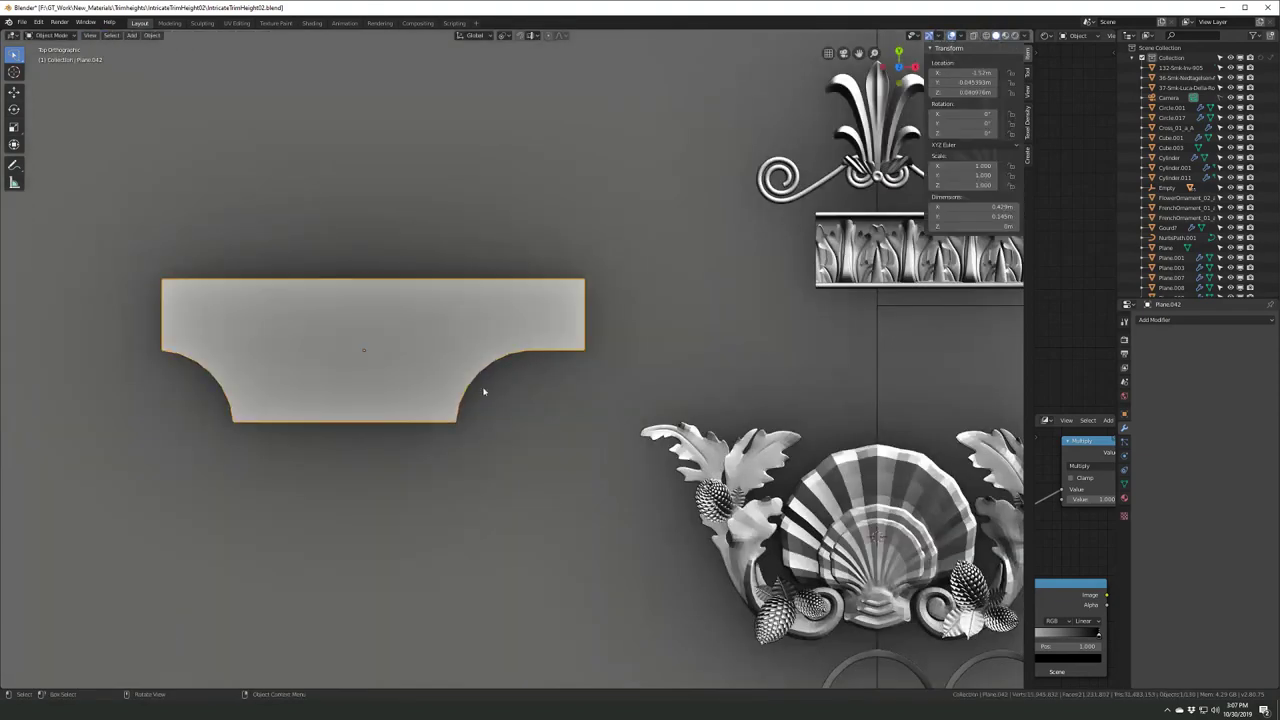
key("ctrl+z")
key("ctrl+z")
scroll(457, 373, "up", 2)
- Snap the plate to the 3D cursor and shift it along Y
key("shift+s")
left_click(429, 297)
scroll(430, 357, "up", 2)
key("g")
key("y")
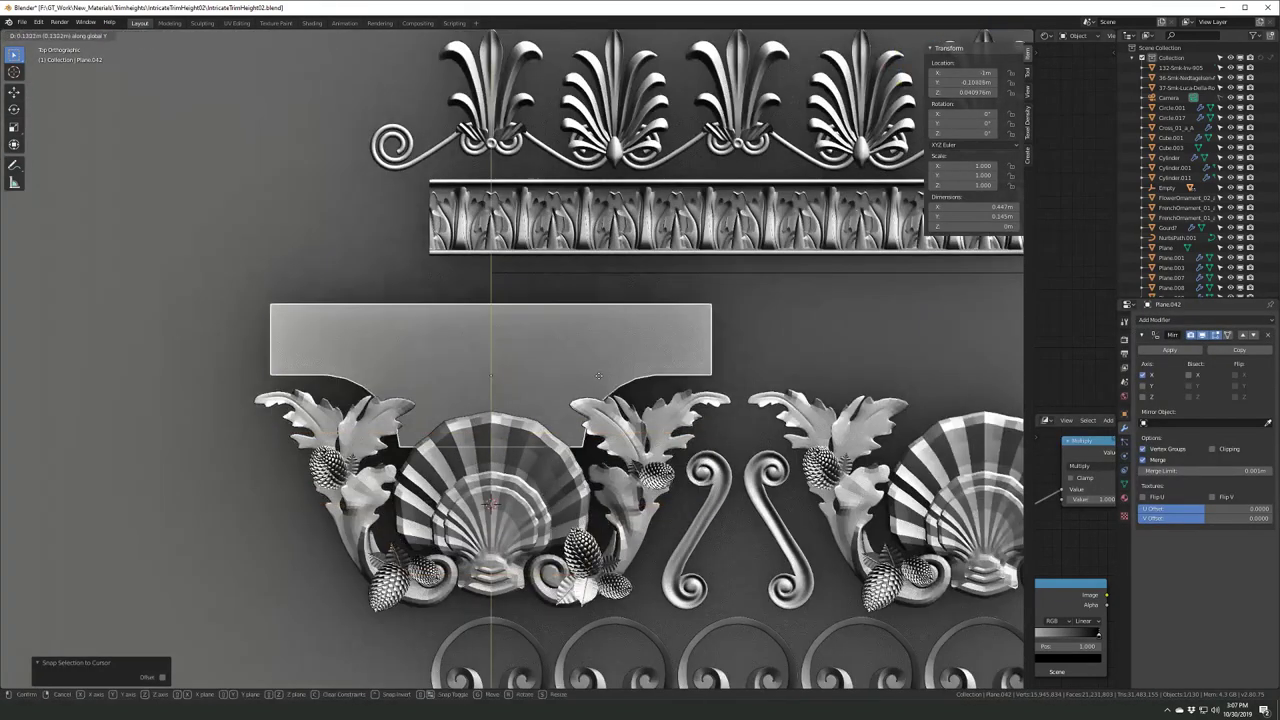
left_click(598, 376)
- Slide the plate's face along X to set its 1 m width
key("Tab")
scroll(598, 376, "up", 2)
left_click(590, 380)
key("Tab")
key("Tab")
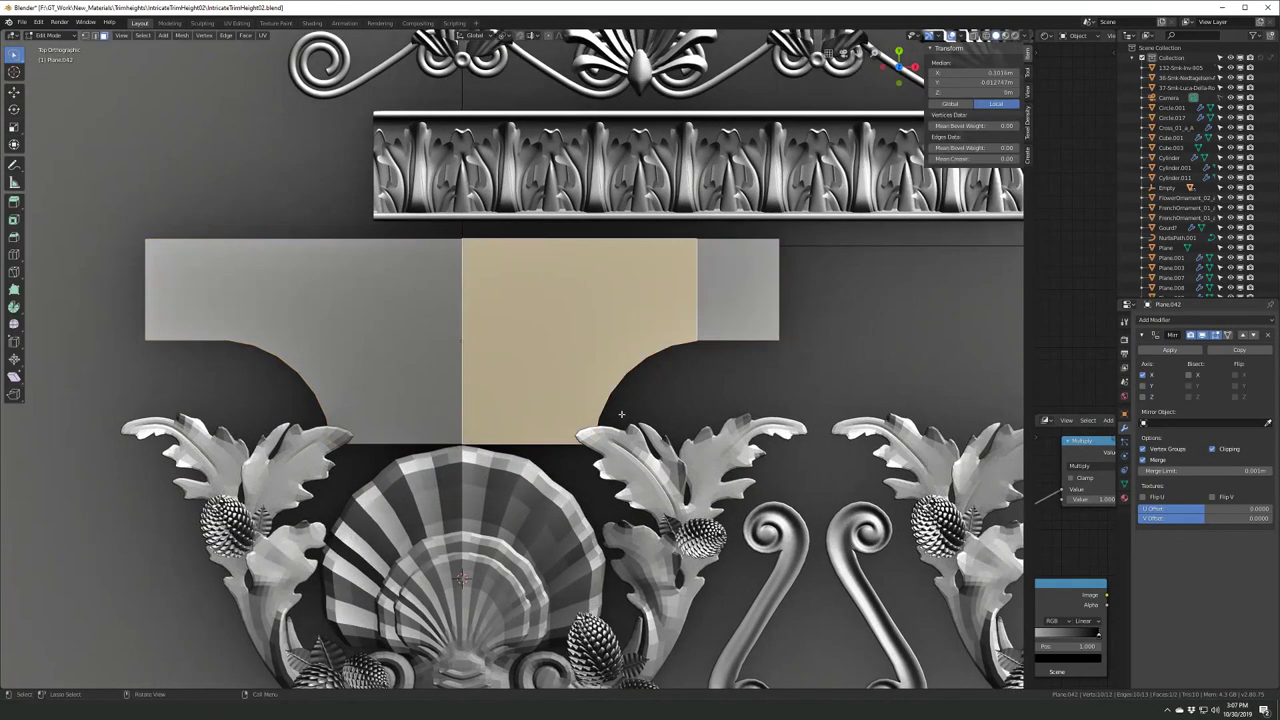
key("g")
key("x")
left_click(615, 414)
scroll(615, 414, "down", 1)
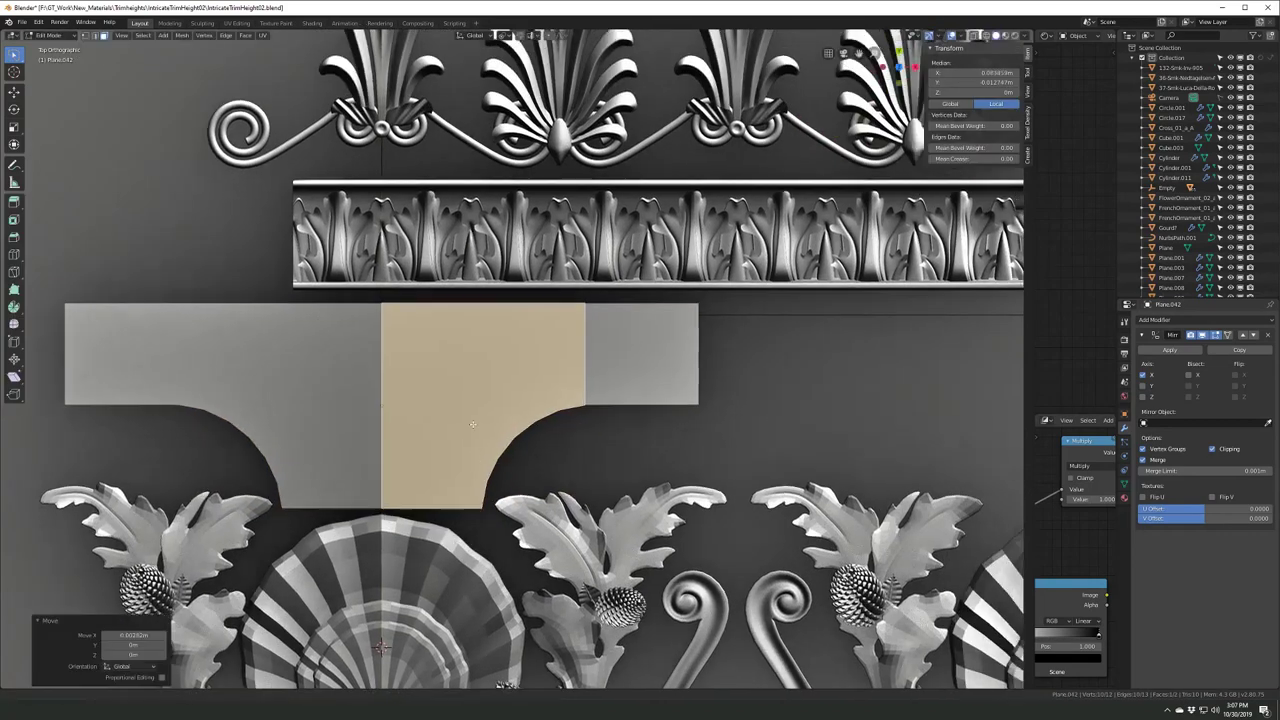
scroll(473, 424, "up", 2)
key("Tab")
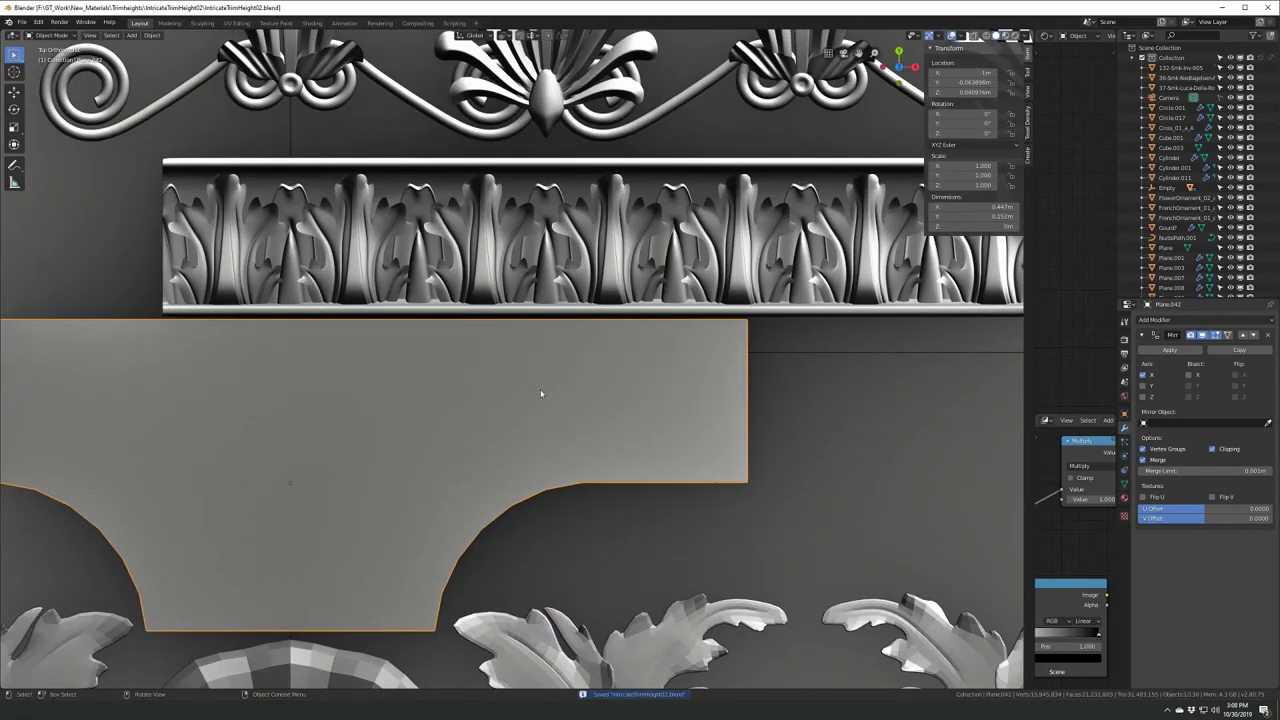
- Apply the plate's rotation and scale, save the file, and reselect the notched slab
scroll(537, 383, "down", 3)
scroll(550, 380, "down", 2)
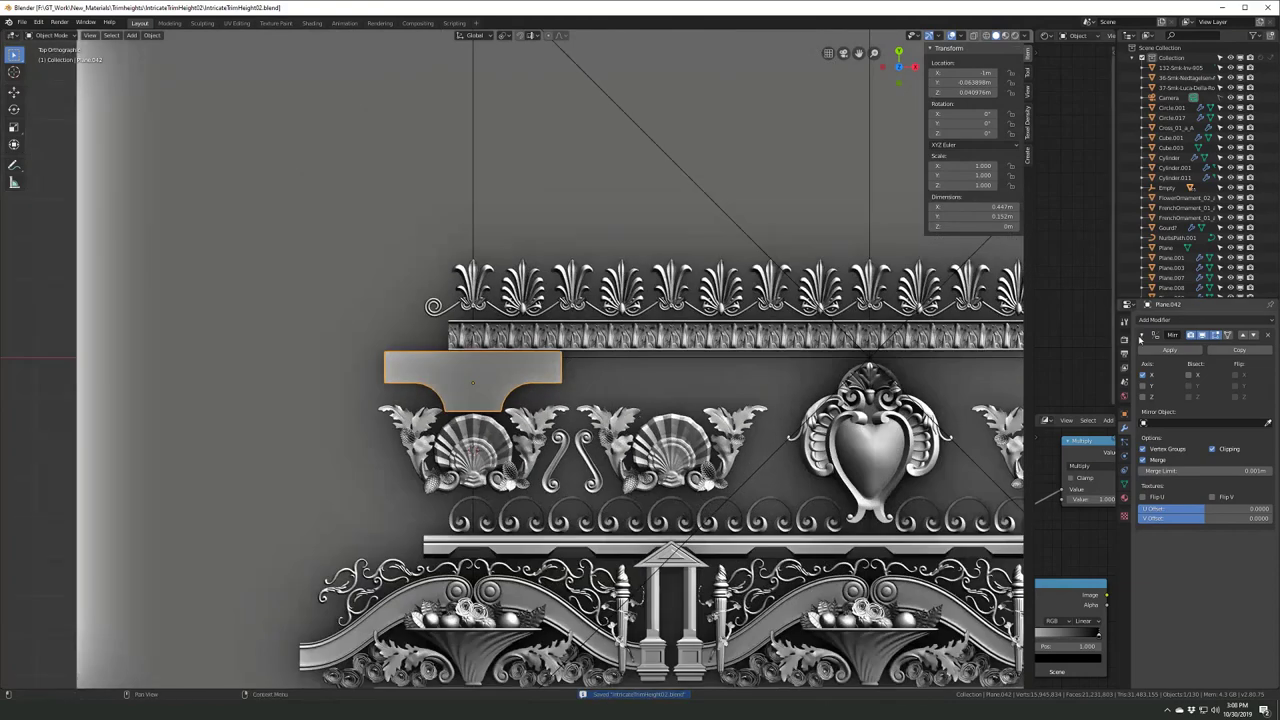
scroll(836, 450, "up", 1)
key("ctrl+a")
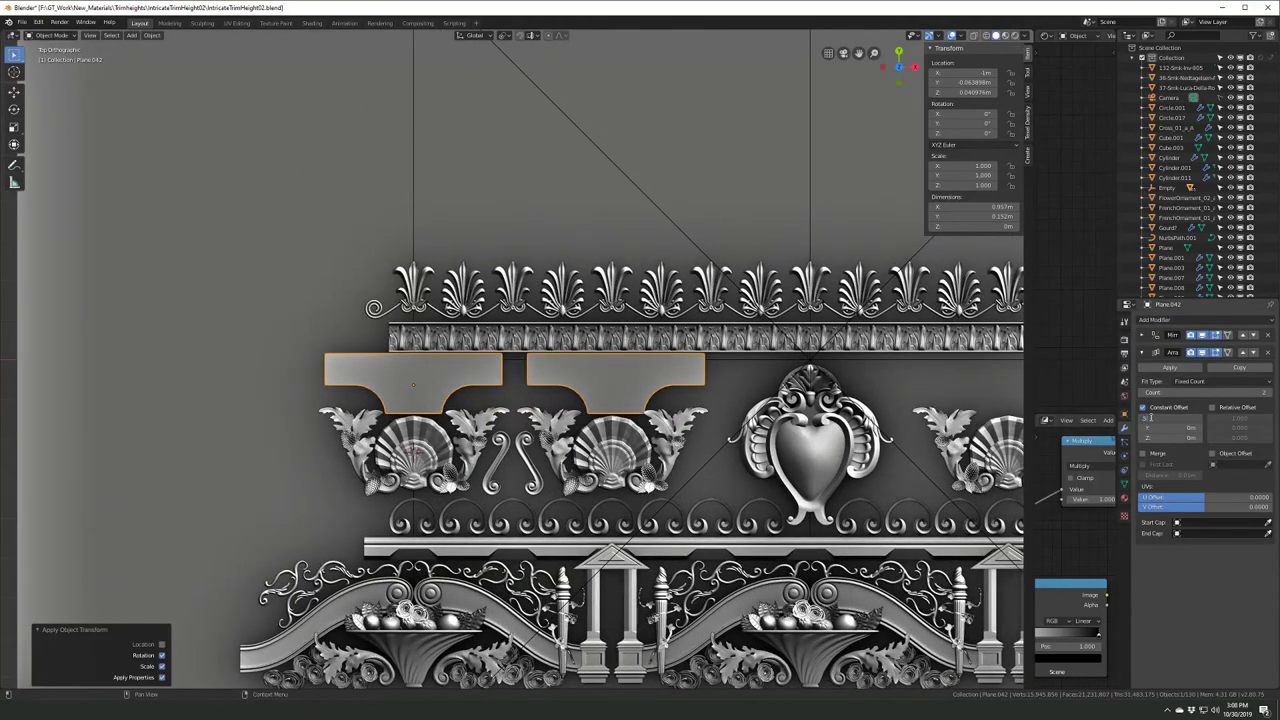
scroll(573, 370, "up", 4)
scroll(466, 512, "down", 2)
left_click(466, 512)
key("ctrl+s")
left_click(330, 350)
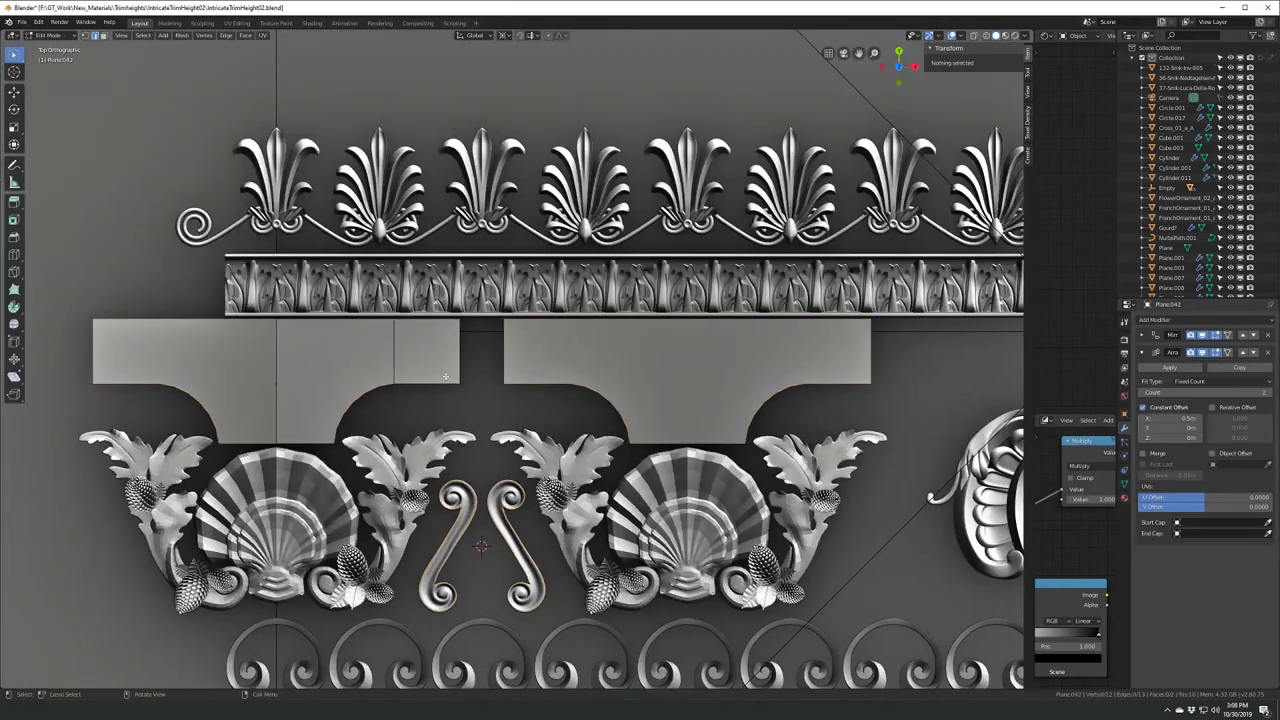
scroll(484, 430, "down", 4)
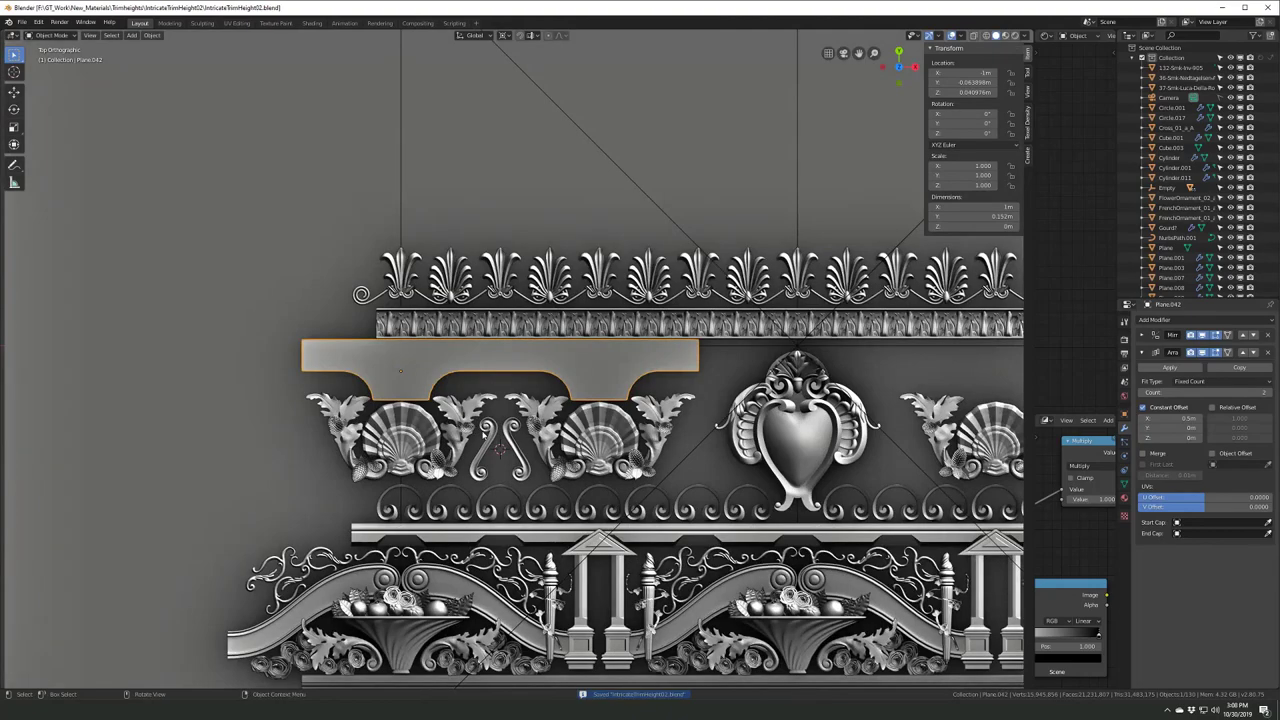
- Try a Mirror modifier and an inset border on the slab, then undo both
mouse_move(500, 400)
middle_mouse_down()
mouse_move(520, 300)
mouse_move(560, 330)
middle_mouse_up()
left_click(1170, 319)
left_click(1089, 419)
key("Tab")
key("KP_Decimal")
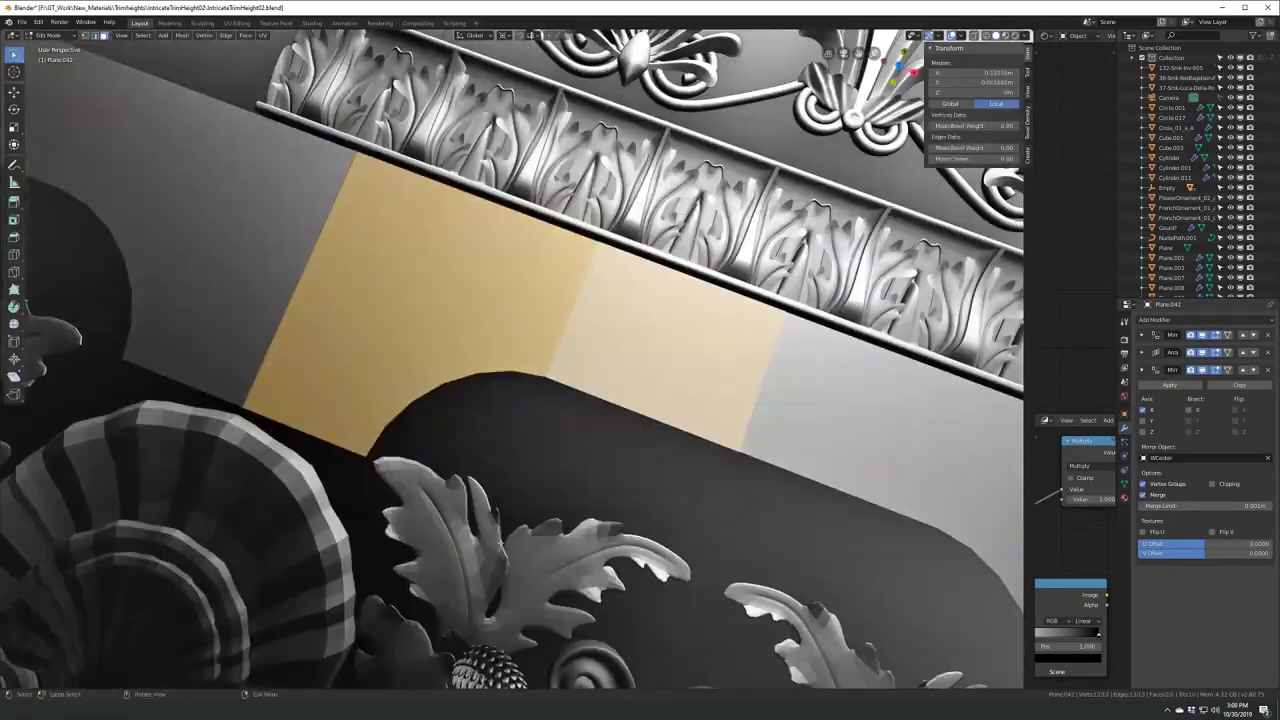
key("i")
left_click(347, 613)
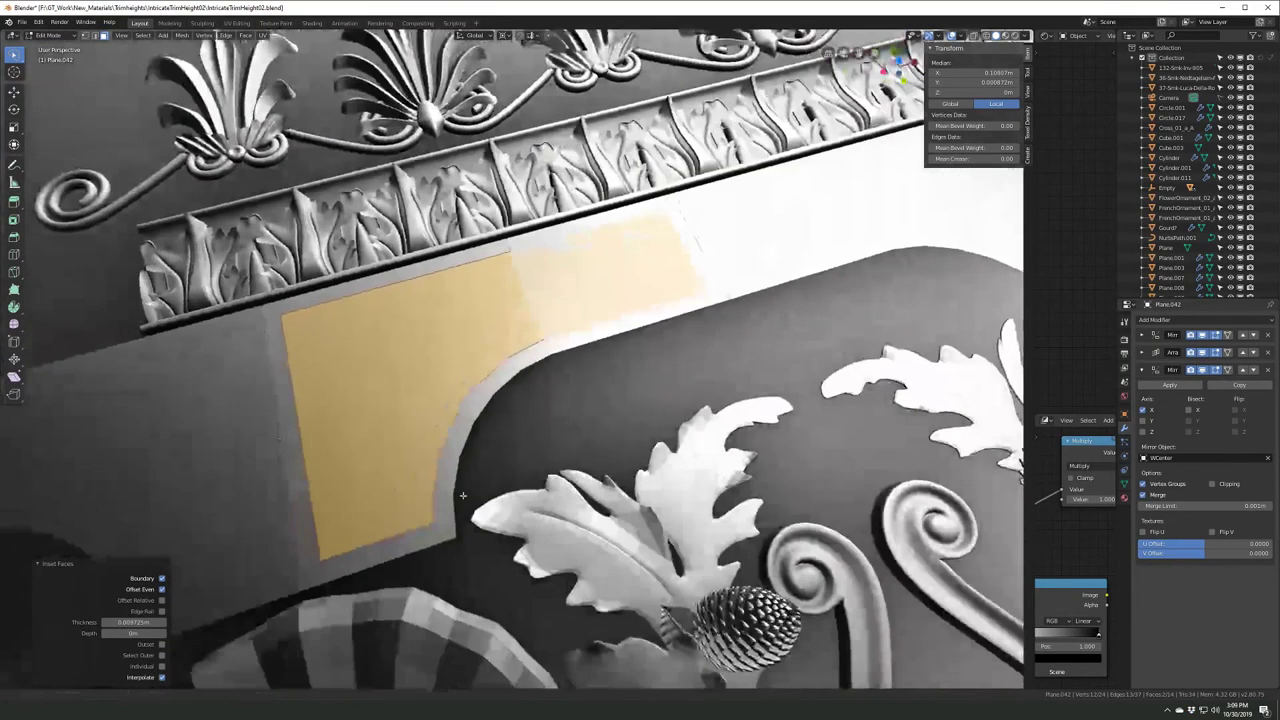
middle_click_drag(457, 491, 466, 432)
left_click(466, 432, "alt")
key("g")
key("x")
key("Escape")
key("ctrl+z")
key("ctrl+z")
key("ctrl+z")
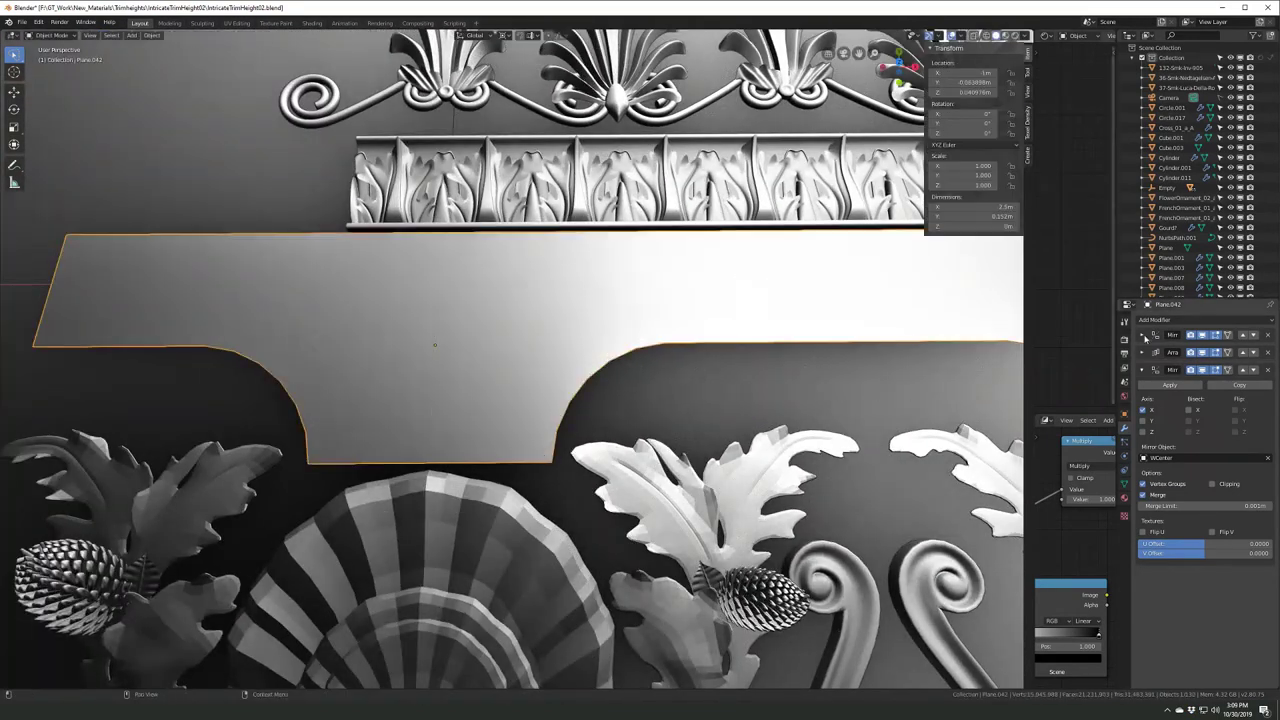
key("ctrl+z")
key("Tab")
- Inset the slab's face into a border and slide the corner vertices
left_click(547, 393)
key("KP_Decimal")
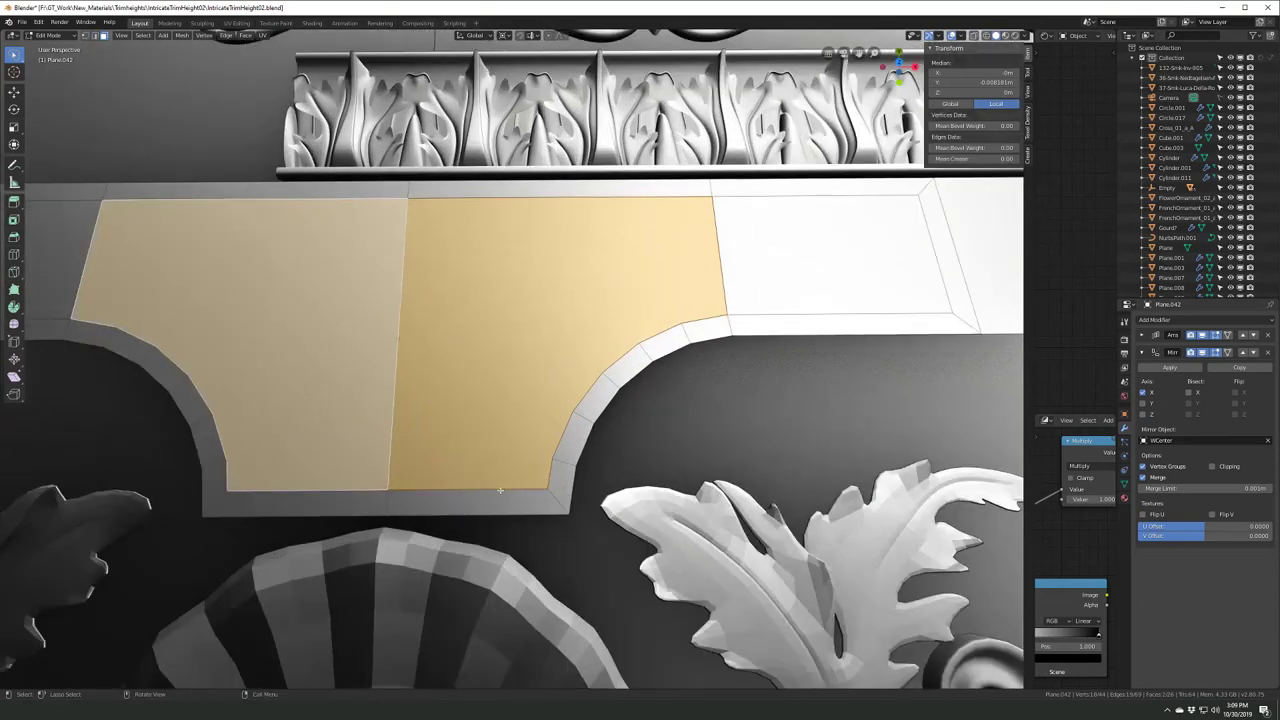
key("i")
left_click(550, 561)
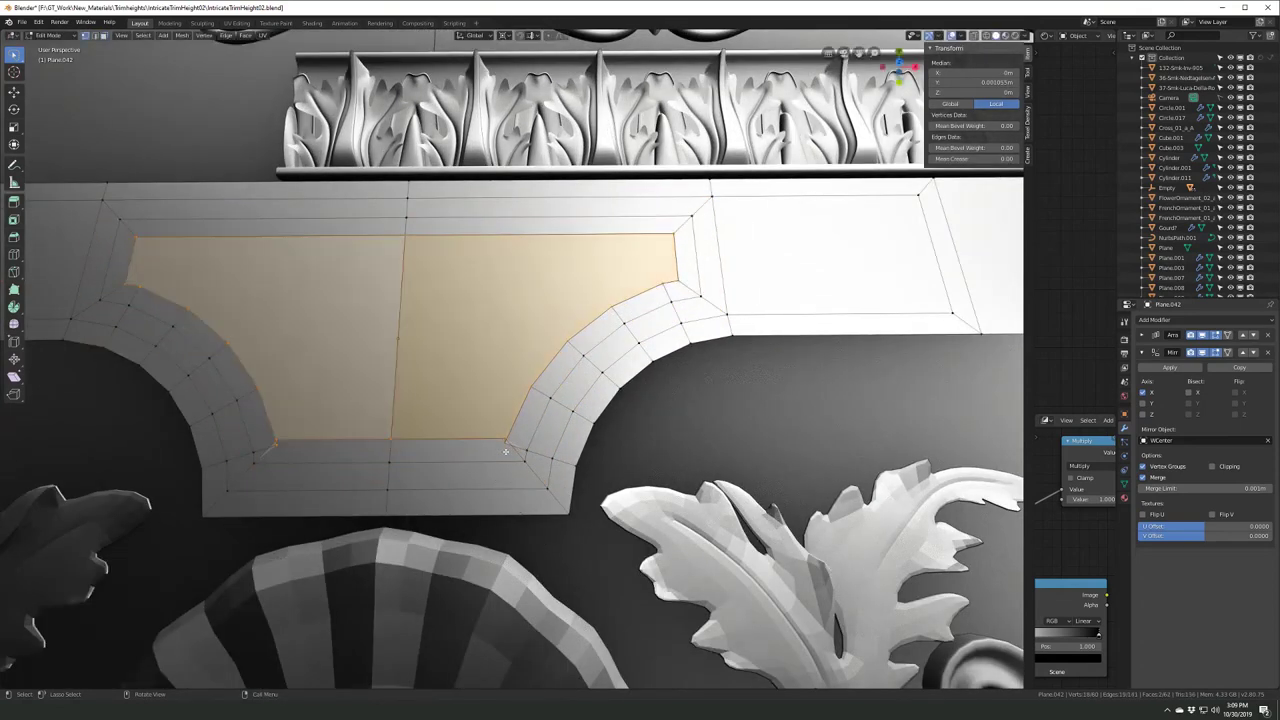
left_click(389, 459)
key("g")
key("g")
left_click(327, 453)
middle_click_drag(327, 453, 454, 362)
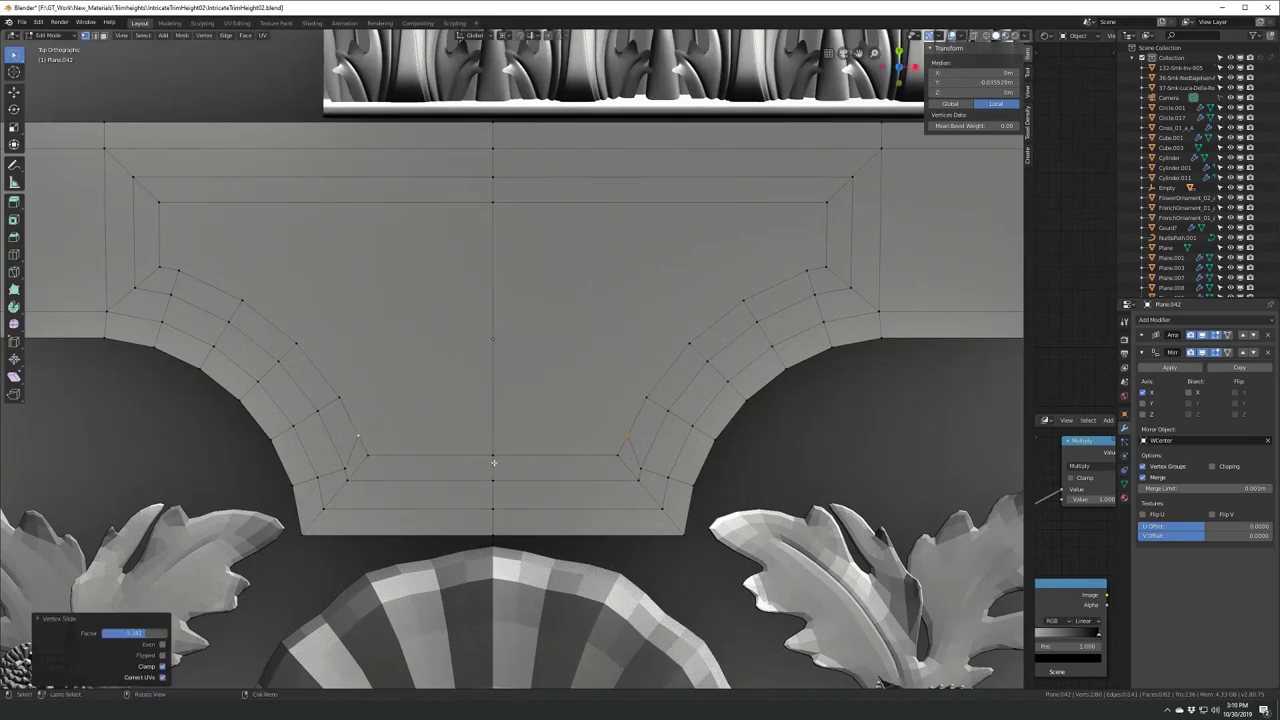
mouse_move(392, 474)
middle_mouse_down()
mouse_move(320, 400)
mouse_move(722, 366)
mouse_move(480, 400)
middle_mouse_up()
- Add a two-cut edge loop through the border and raise it in Z
key("ctrl+r")
scroll(312, 397, "up", 1)
left_click(312, 397)
key("g")
key("z")
left_click(312, 397)
scroll(722, 366, "up", 2)
- Inset the middle face between the notches, recess it in Z, and save
left_click(487, 390)
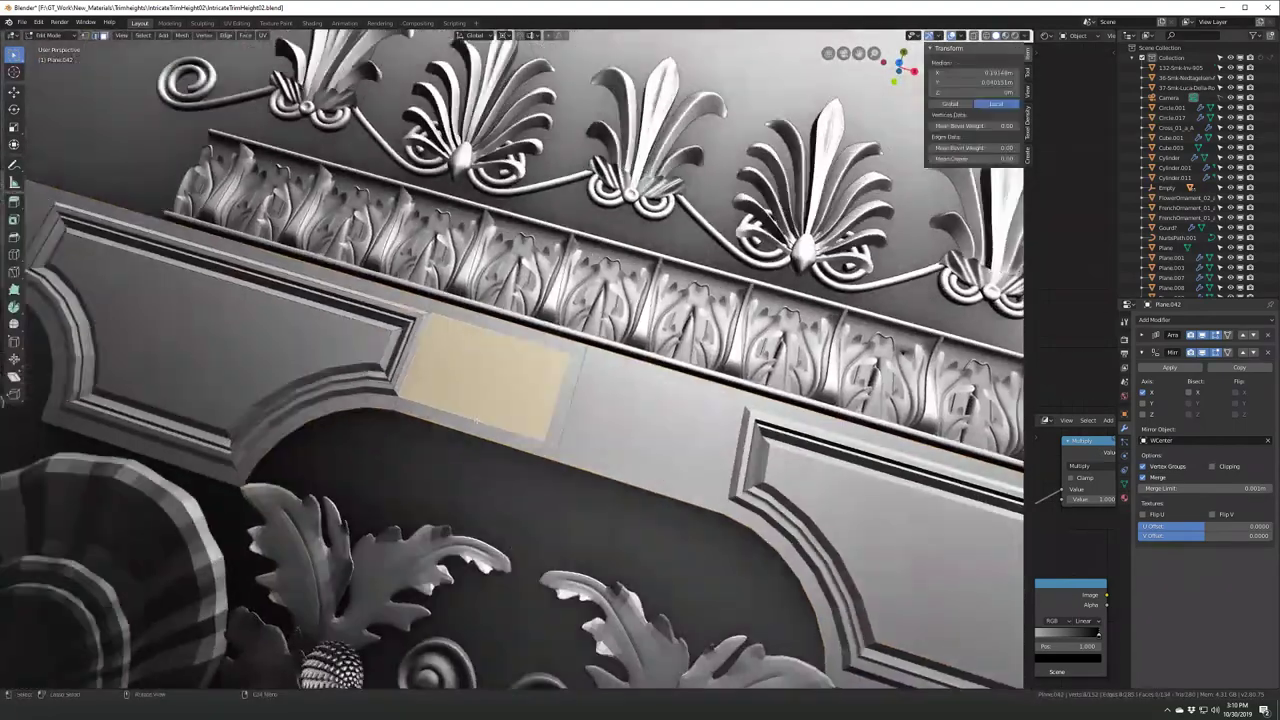
key("i")
left_click(446, 540)
mouse_move(446, 540)
middle_mouse_down()
mouse_move(460, 440)
mouse_move(428, 432)
mouse_move(575, 418)
middle_mouse_up()
key("g")
key("z")
left_click(457, 446)
mouse_move(541, 472)
middle_mouse_down()
mouse_move(372, 460)
mouse_move(500, 330)
mouse_move(745, 213)
mouse_move(700, 300)
mouse_move(650, 350)
mouse_move(560, 400)
middle_mouse_up()
key("ctrl+s")
key("Tab")
- Add a Subdivision Surface modifier to smooth the panel and save the file
left_click(1200, 319)
left_click(1085, 485)
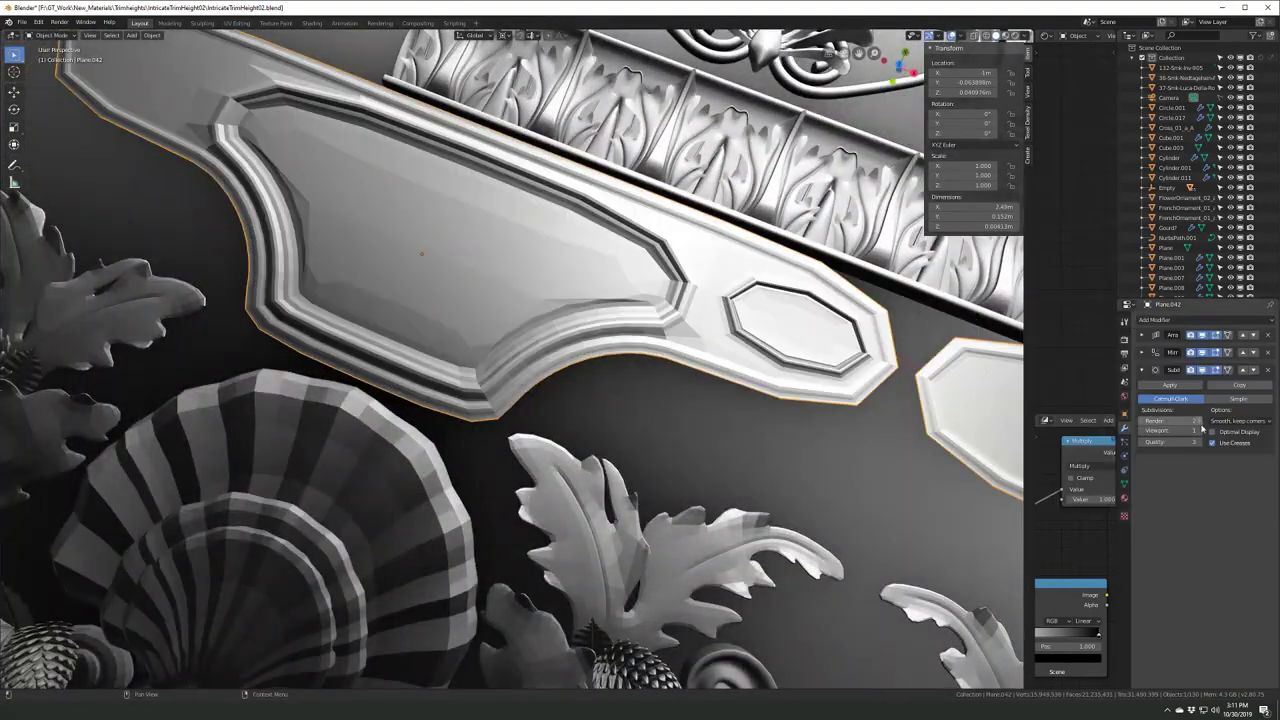
mouse_move(700, 350)
middle_mouse_down()
mouse_move(589, 354)
mouse_move(449, 410)
middle_mouse_up()
key("Tab")
key("ctrl+s")
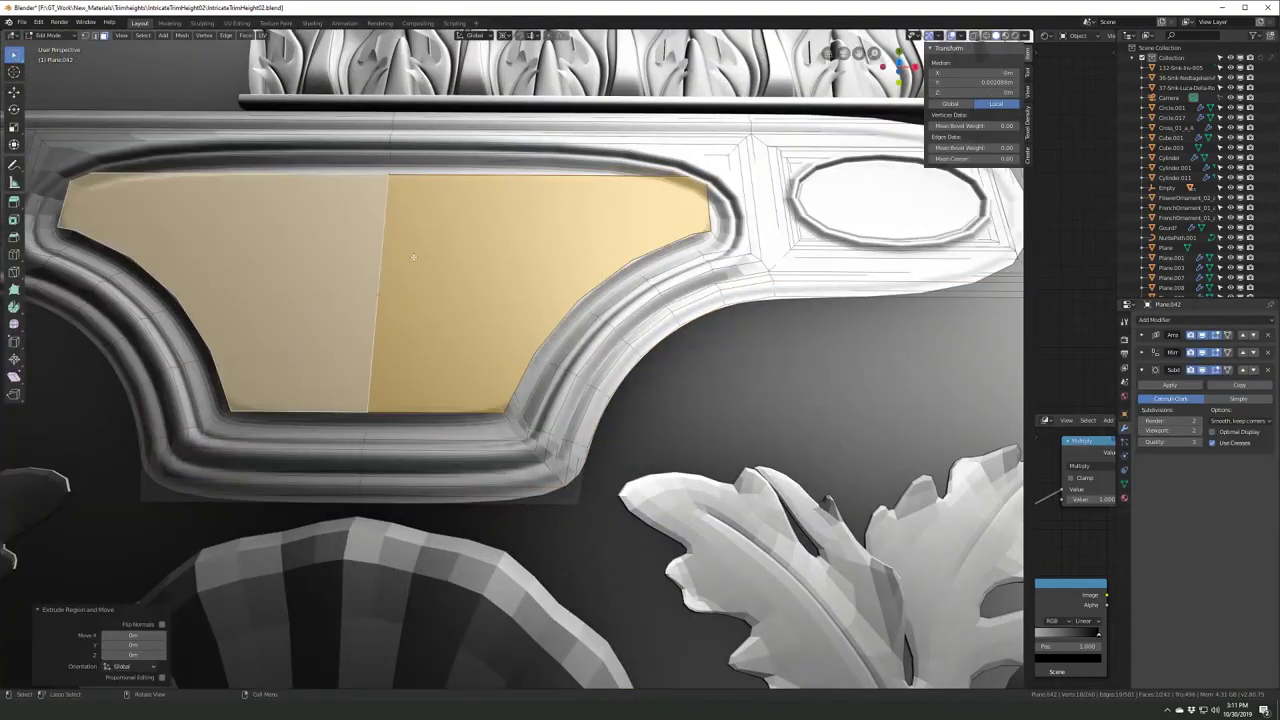
- Bevel the moulding edges and select the trim edge loops along the panel
key("alt+a")
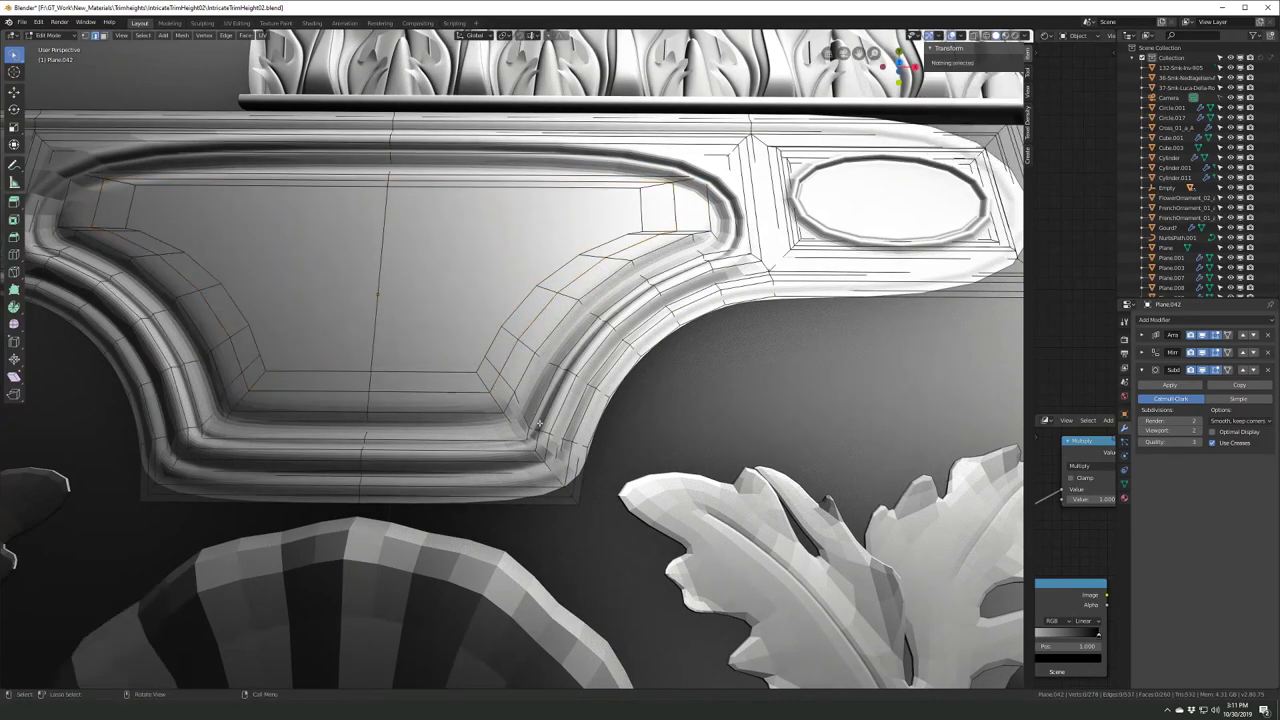
middle_click_drag(164, 476, 595, 470)
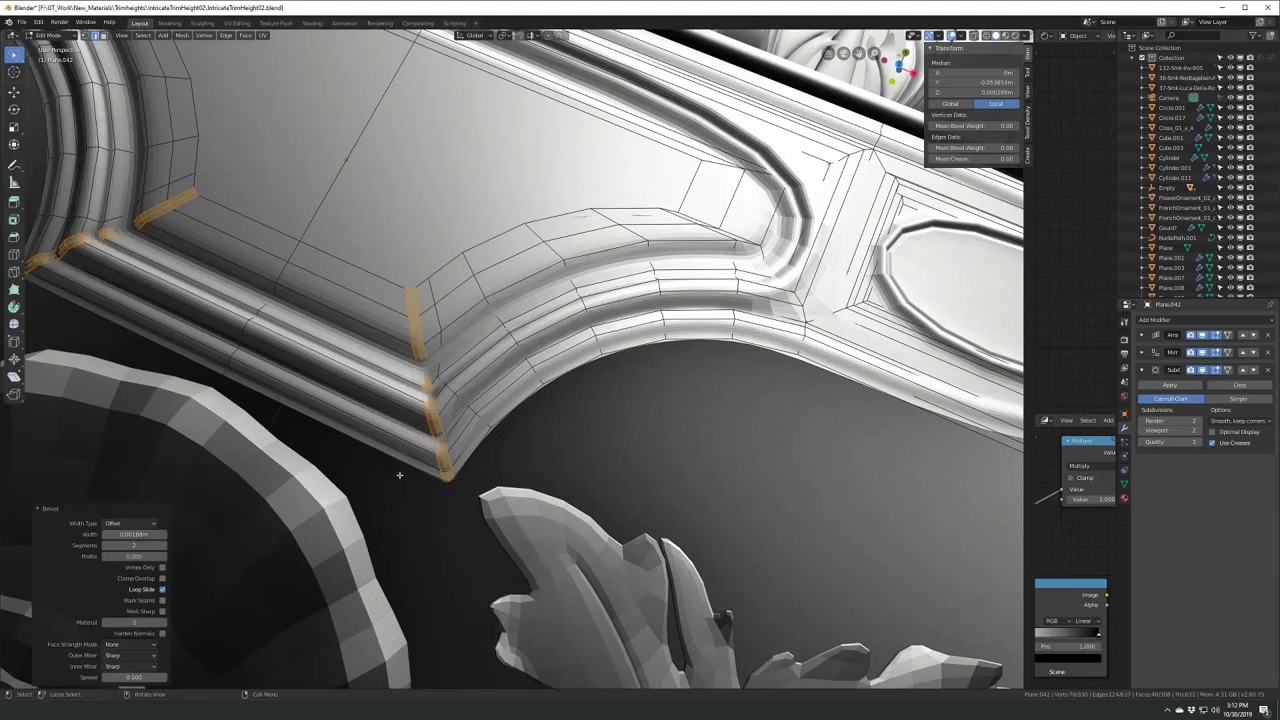
key("KP_Decimal")
left_click(139, 536)
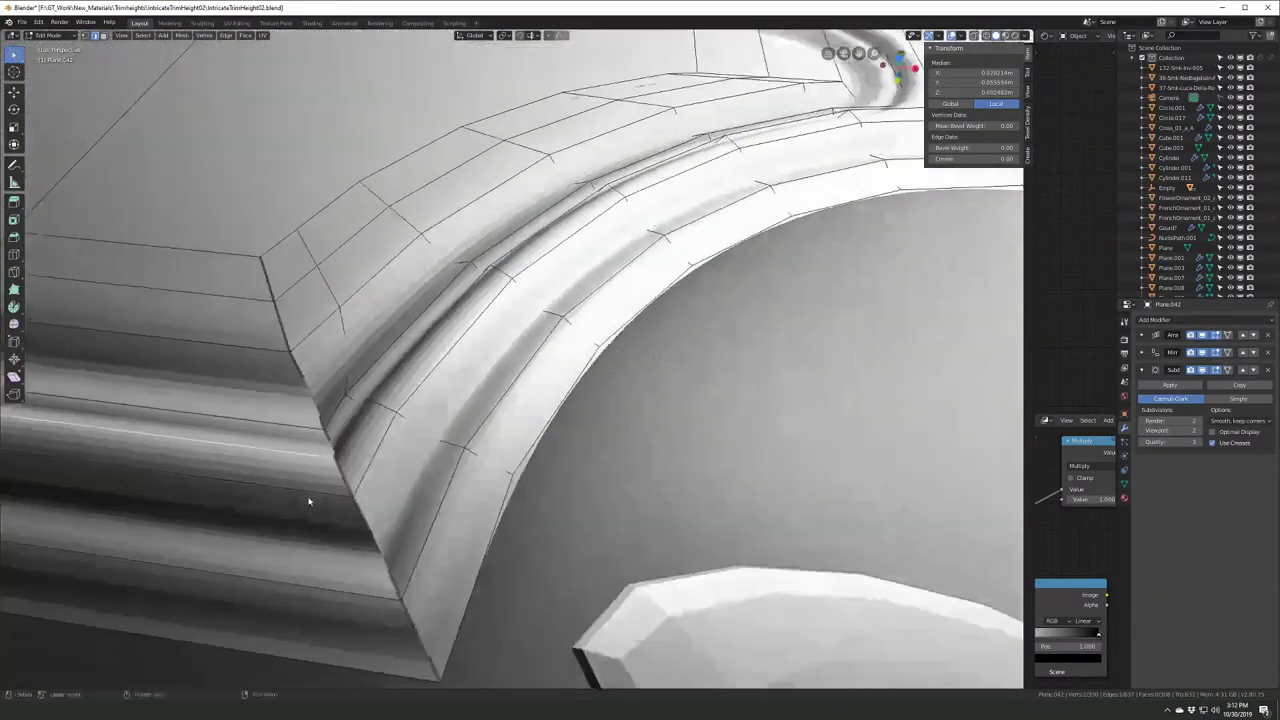
middle_click_drag(309, 500, 400, 410)
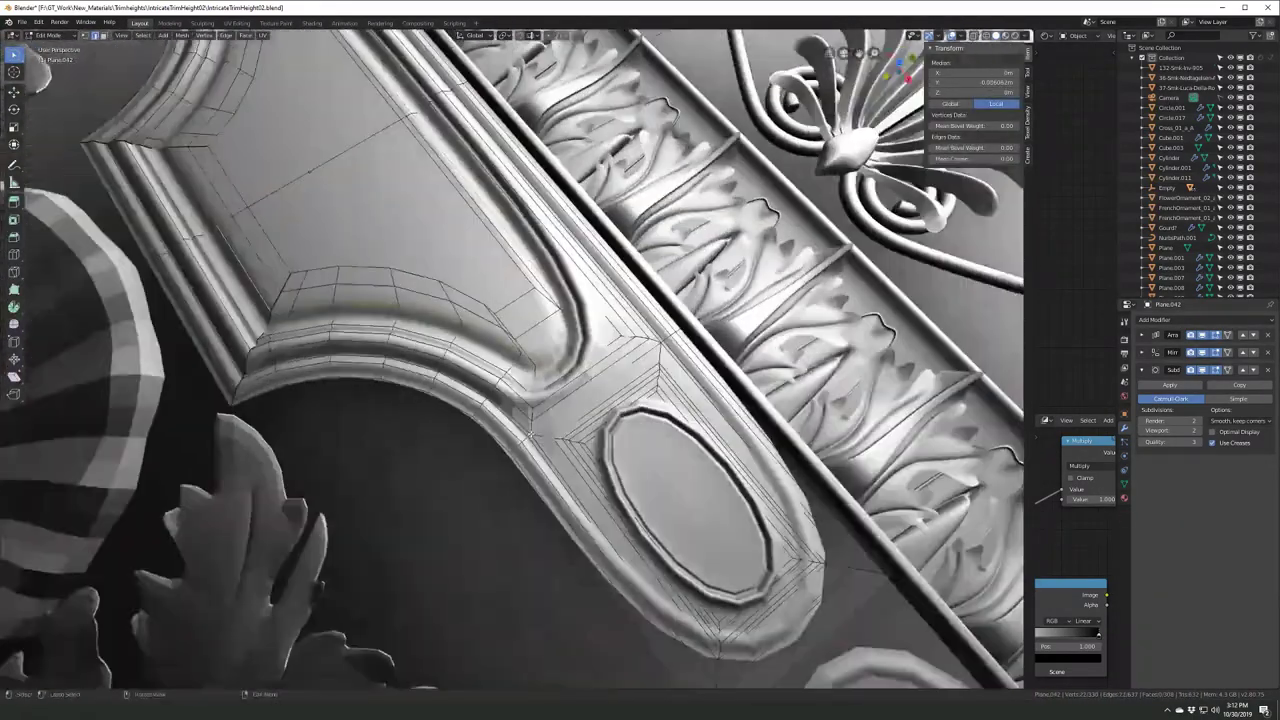
left_click(530, 433, "alt")
mouse_move(530, 433)
middle_mouse_down()
mouse_move(616, 508)
mouse_move(313, 540)
mouse_move(402, 350)
mouse_move(452, 321)
mouse_move(477, 484)
mouse_move(508, 436)
middle_mouse_up()
left_click(616, 508, "alt+shift")
left_click(402, 350, "alt")
left_click(465, 420, "alt+shift")
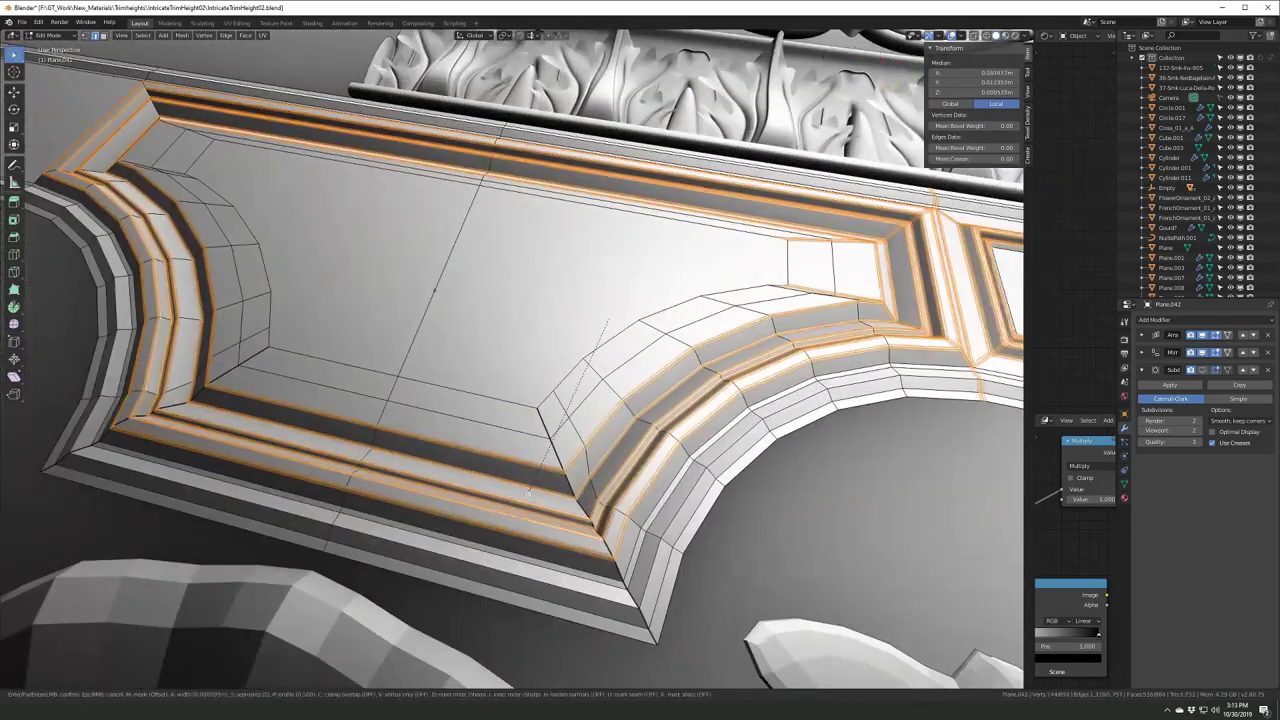
- Extrude and shrink the small framed panel face, previewing the smoothed result
scroll(434, 290, "down", 4)
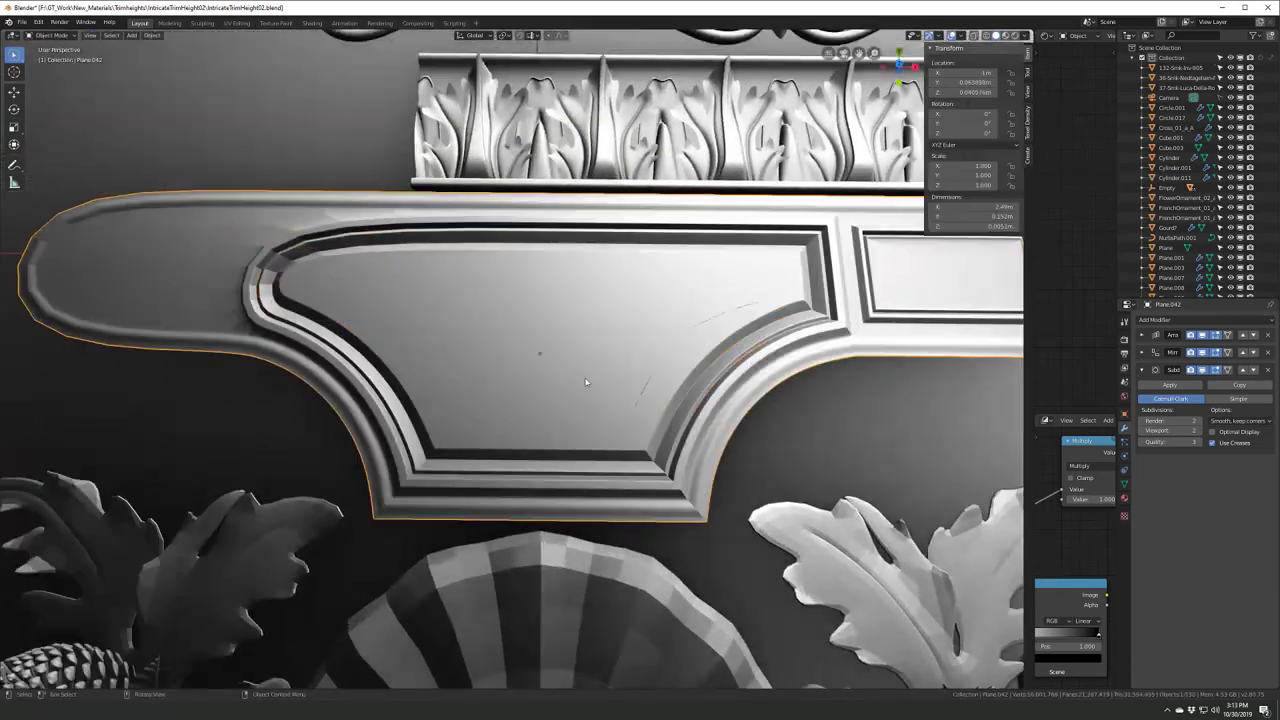
middle_click_drag(580, 380, 374, 457, "shift")
scroll(663, 609, "up", 4)
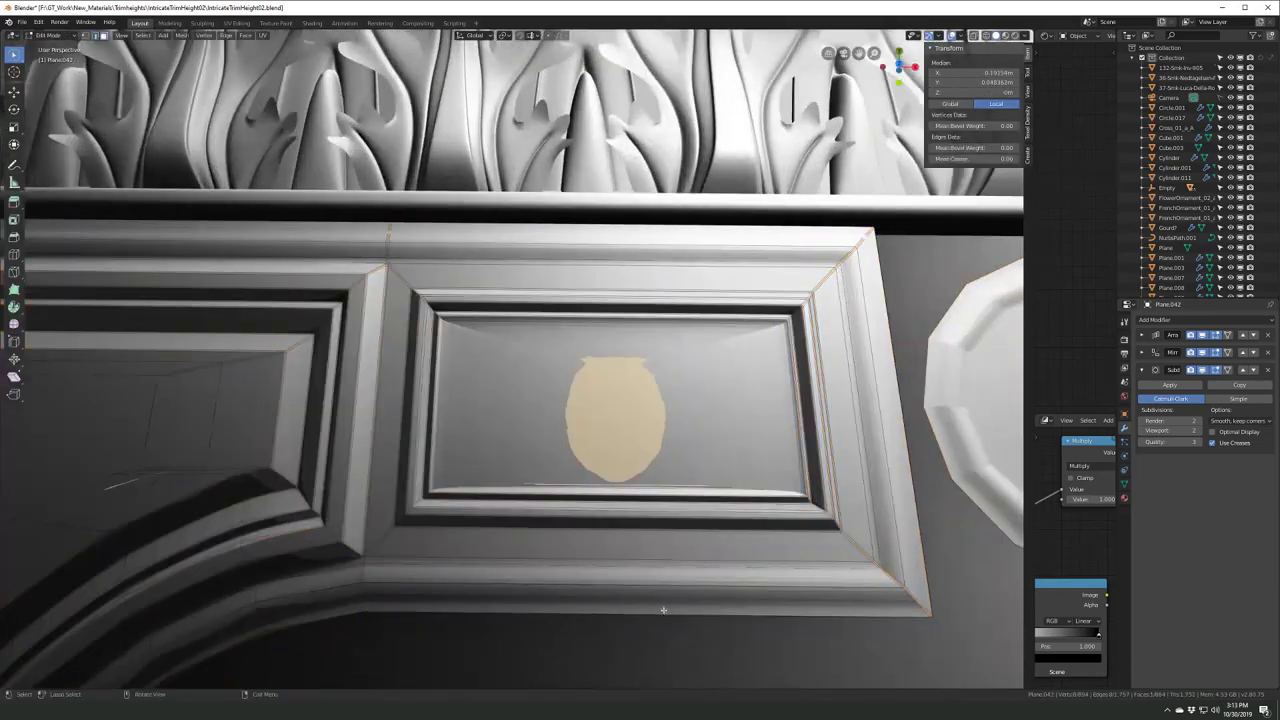
left_click(1203, 370)
key("e")
left_click(625, 503)
middle_click_drag(625, 503, 434, 370)
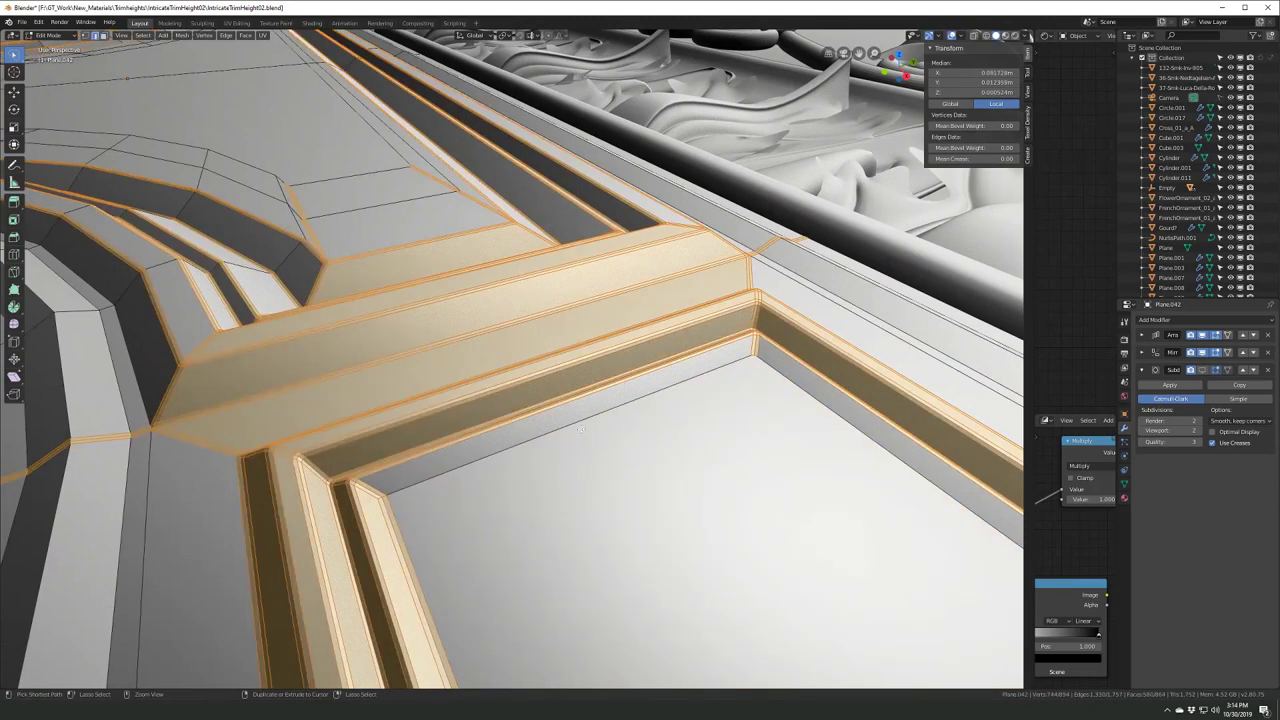
key("Tab")
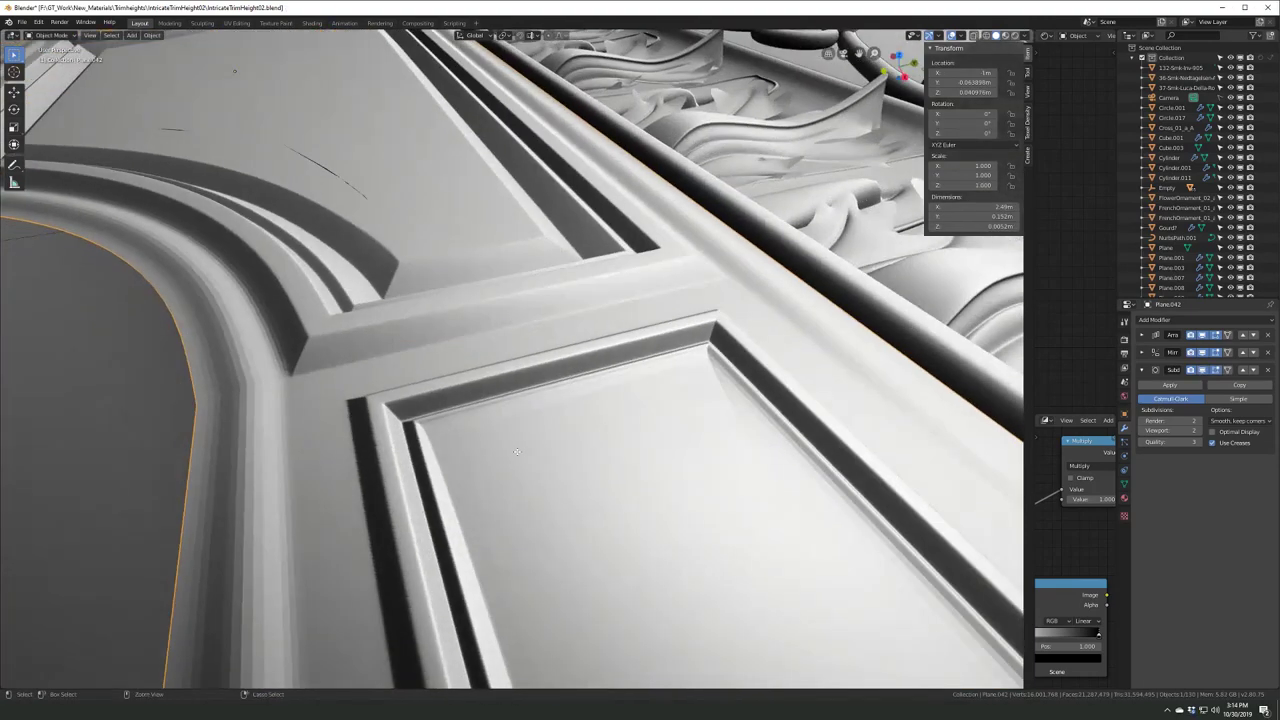
key("Tab")
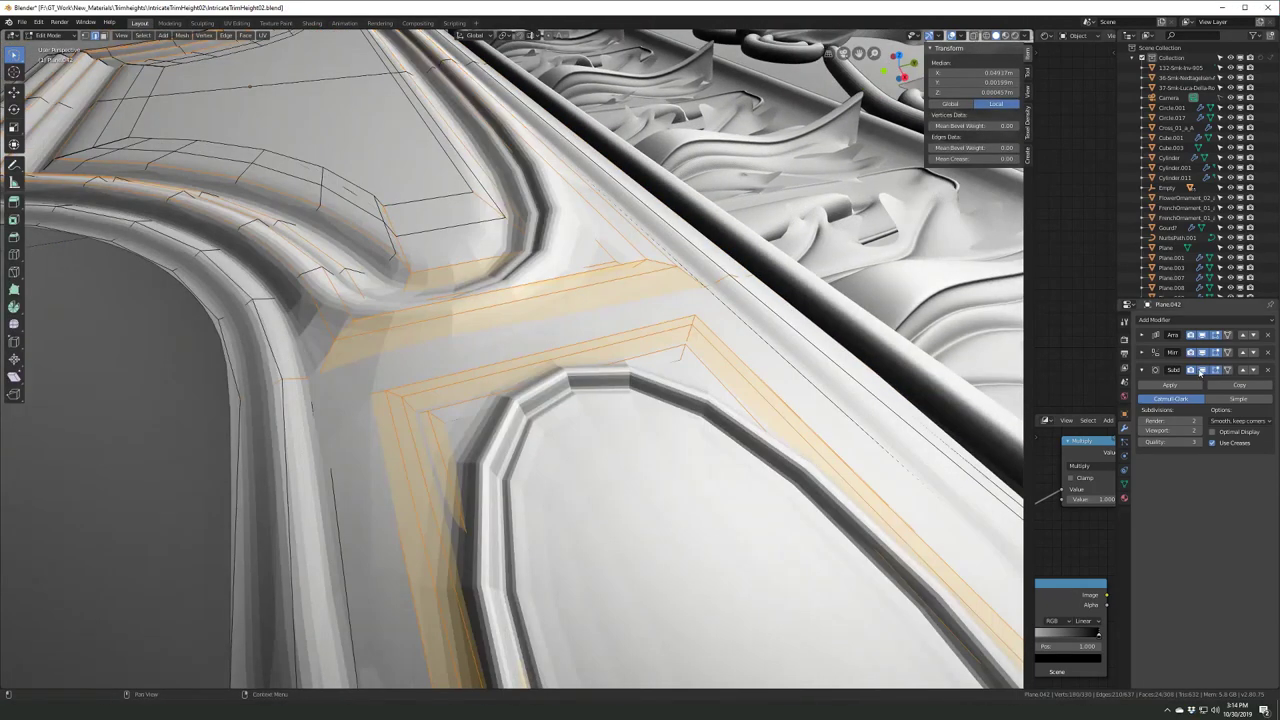
- Bevel the edges at the moulding corner
middle_click_drag(512, 400, 625, 688)
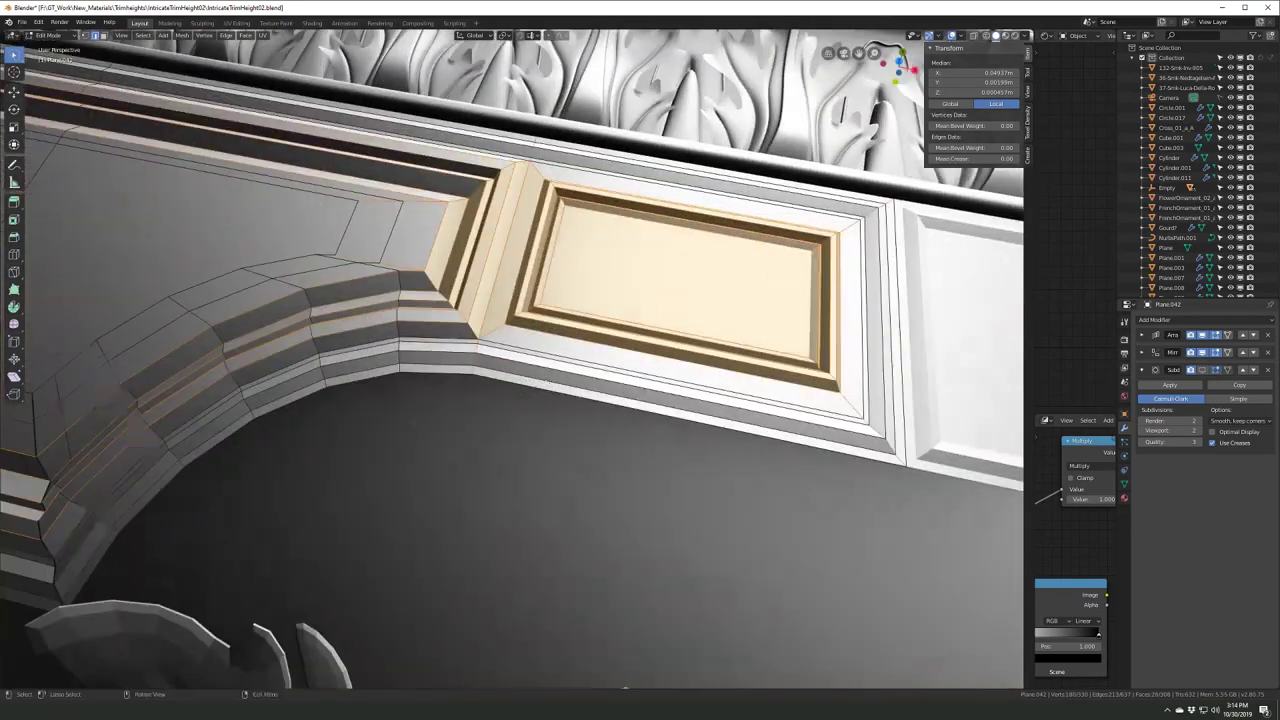
mouse_move(494, 360)
middle_mouse_down()
mouse_move(556, 318)
mouse_move(484, 451)
mouse_move(458, 418)
mouse_move(494, 436)
middle_mouse_up()
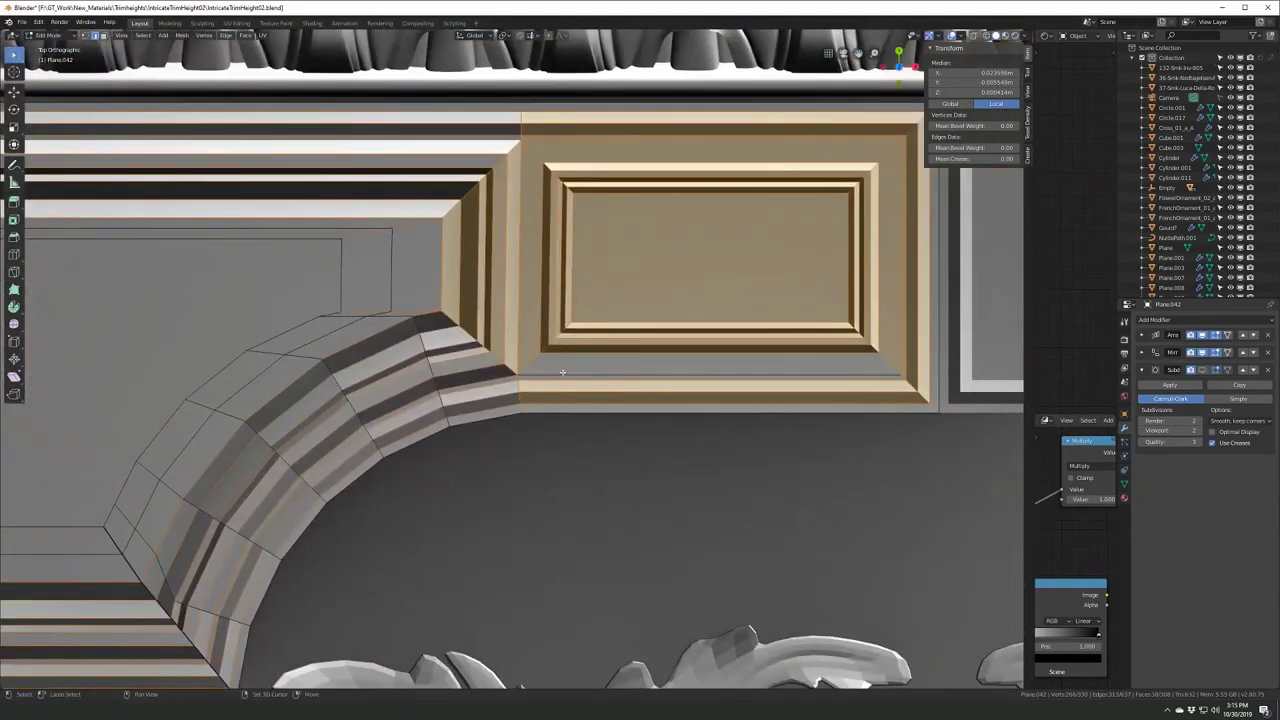
middle_click_drag(562, 372, 606, 543)
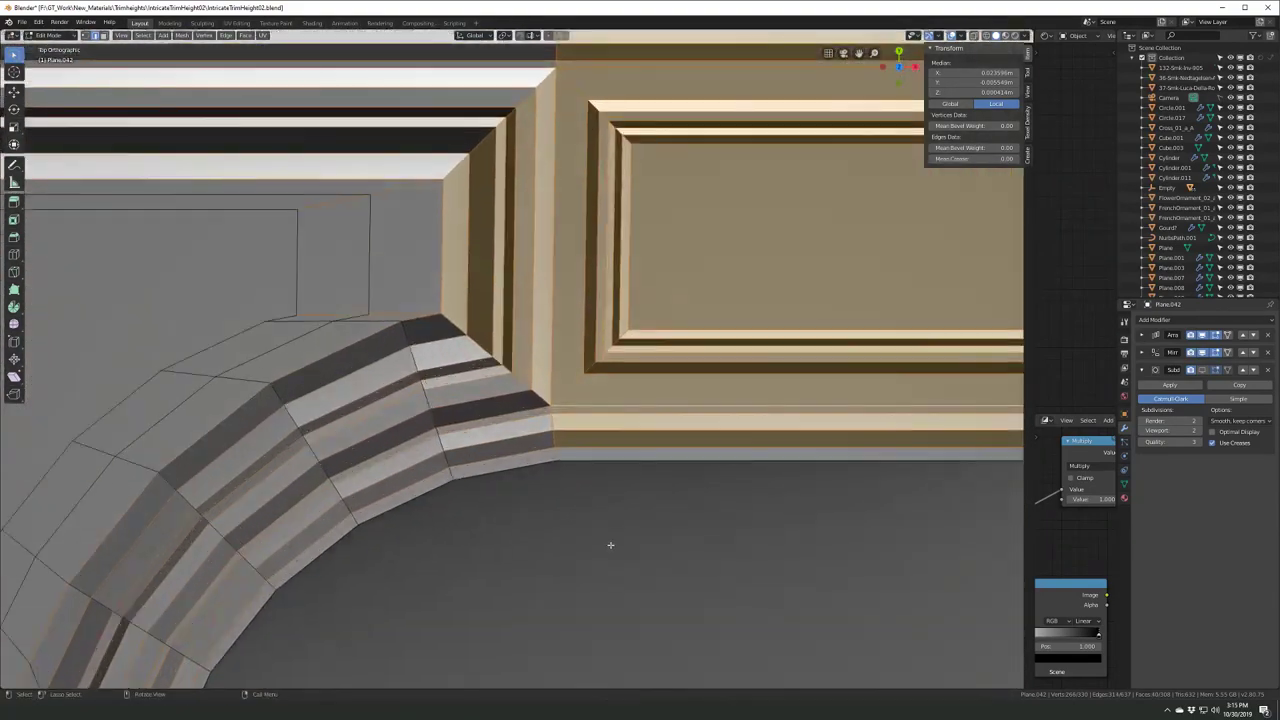
key("ctrl+b")
scroll(571, 449, "down", 3)
scroll(720, 471, "up", 3)
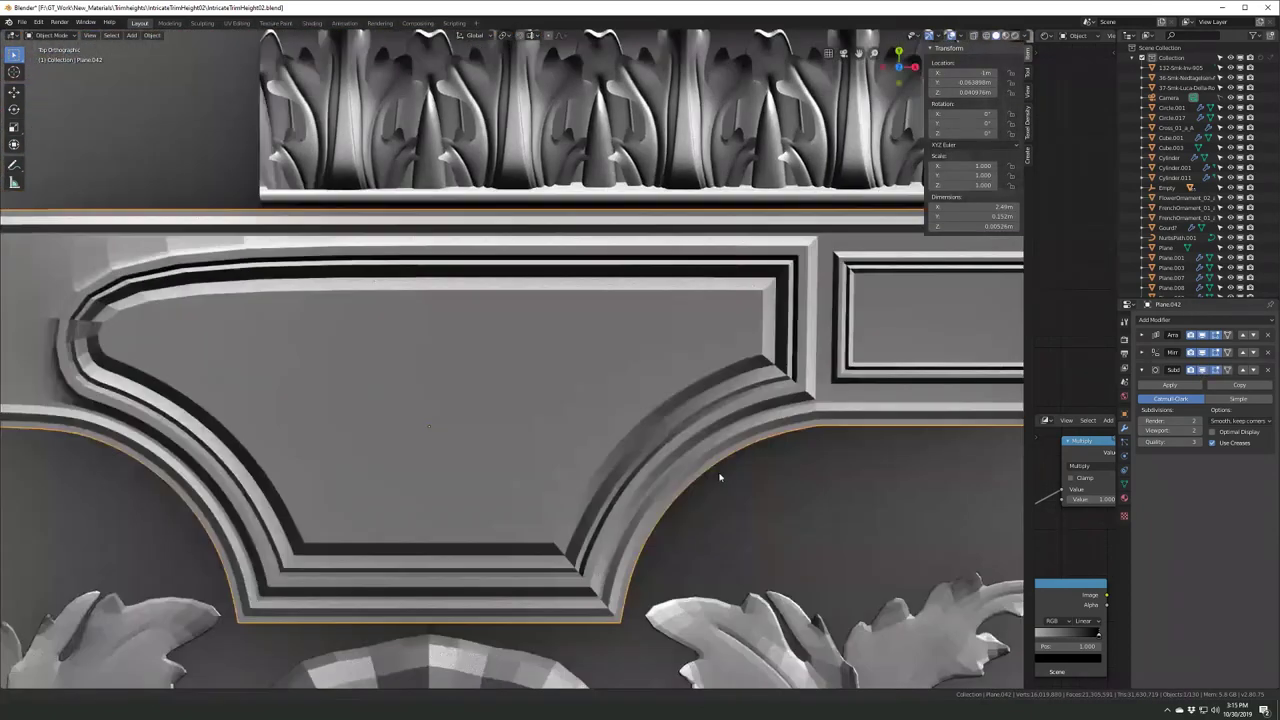
- Delete the lower block of panel faces
middle_click_drag(720, 471, 480, 400, "shift")
scroll(401, 482, "up", 3)
left_click(401, 482)
key("x")
left_click(420, 205)
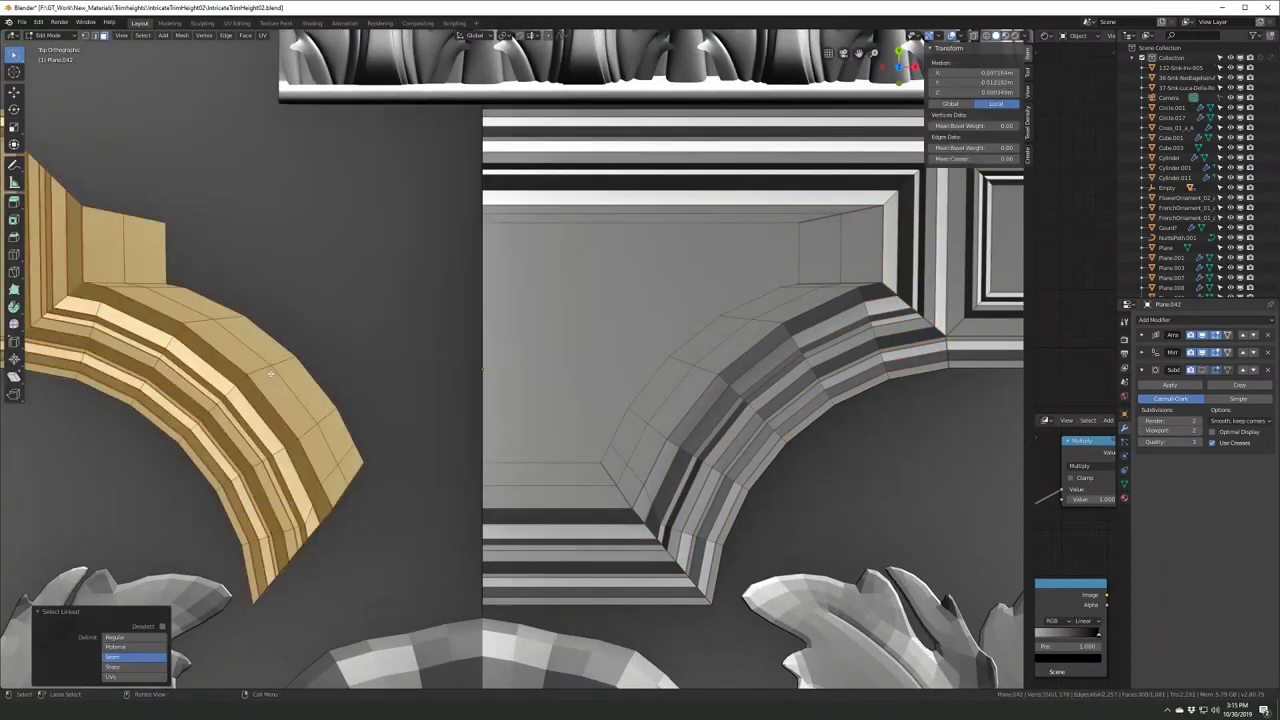
key("Tab")
- Add a Mirror modifier and move it above the Array modifier
left_click(1155, 319)
left_click(1085, 420)
left_click(1243, 352)
scroll(456, 369, "down", 5)
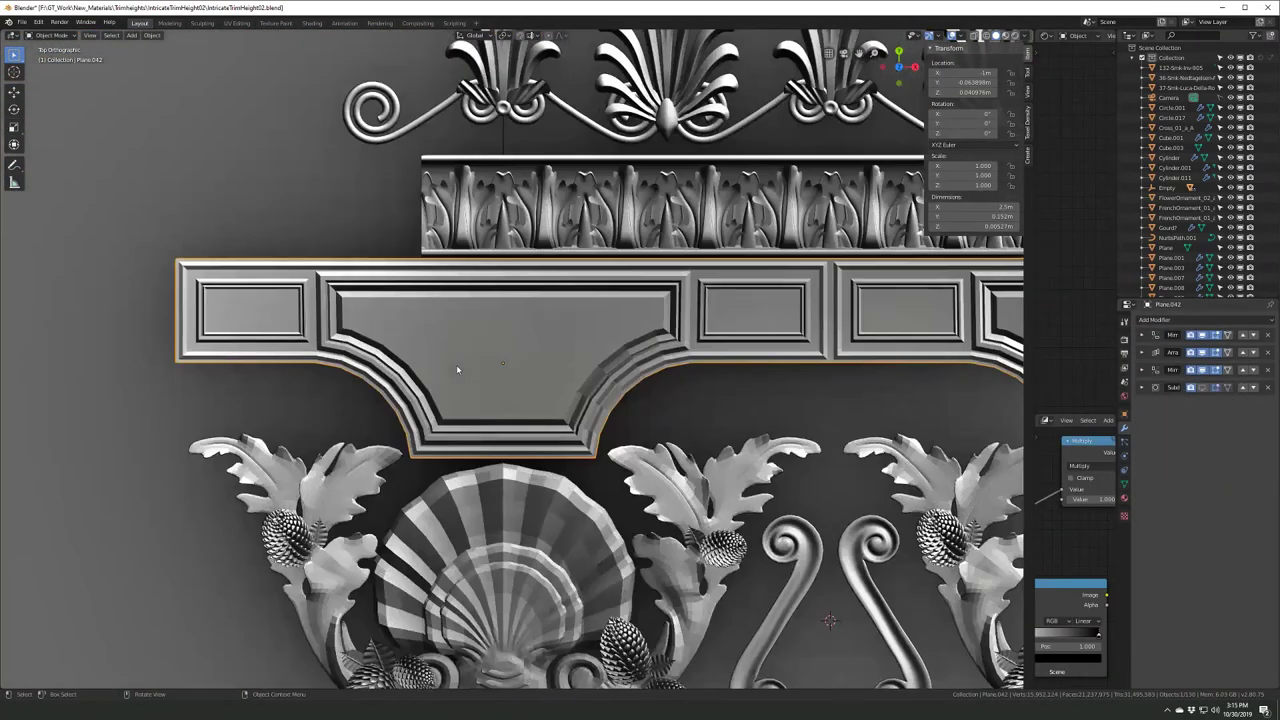
scroll(546, 372, "down", 5)
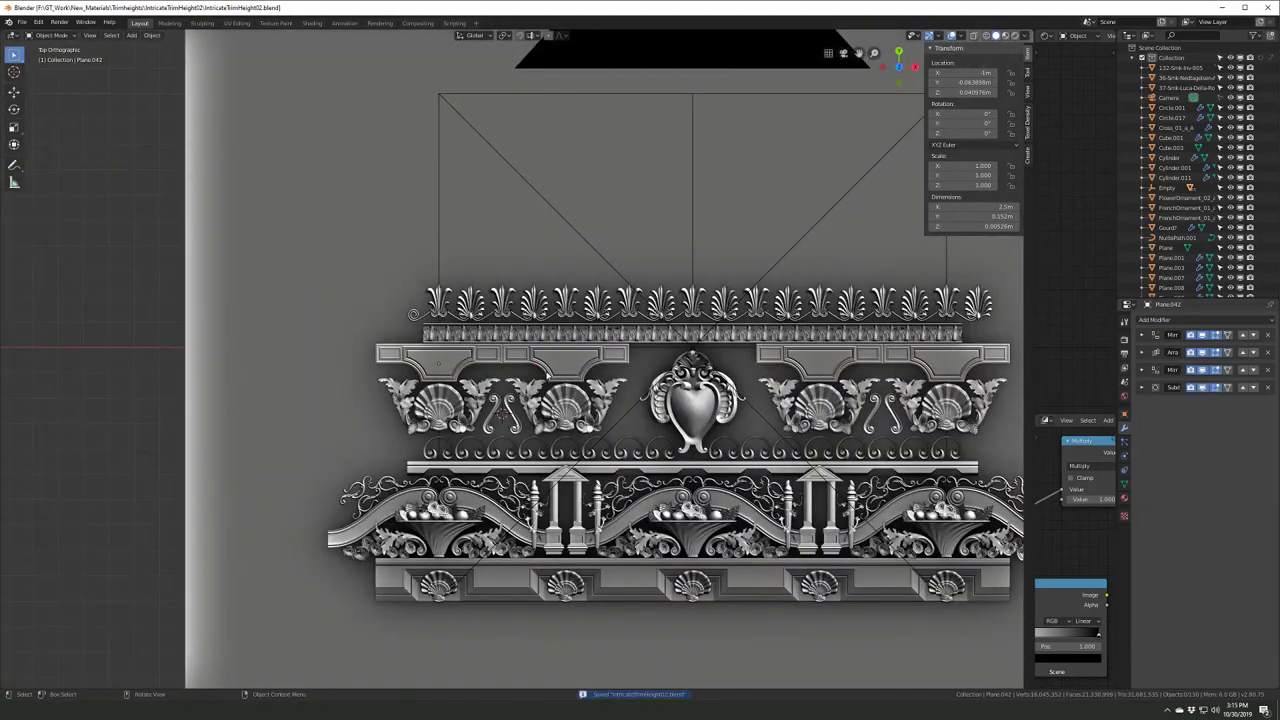
- Select the pillar ornament Cube.005 and clear its parent
scroll(500, 412, "down", 3)
scroll(500, 412, "down", 2)
mouse_move(500, 412)
middle_mouse_down()
mouse_move(500, 300)
mouse_move(620, 300)
middle_mouse_up()
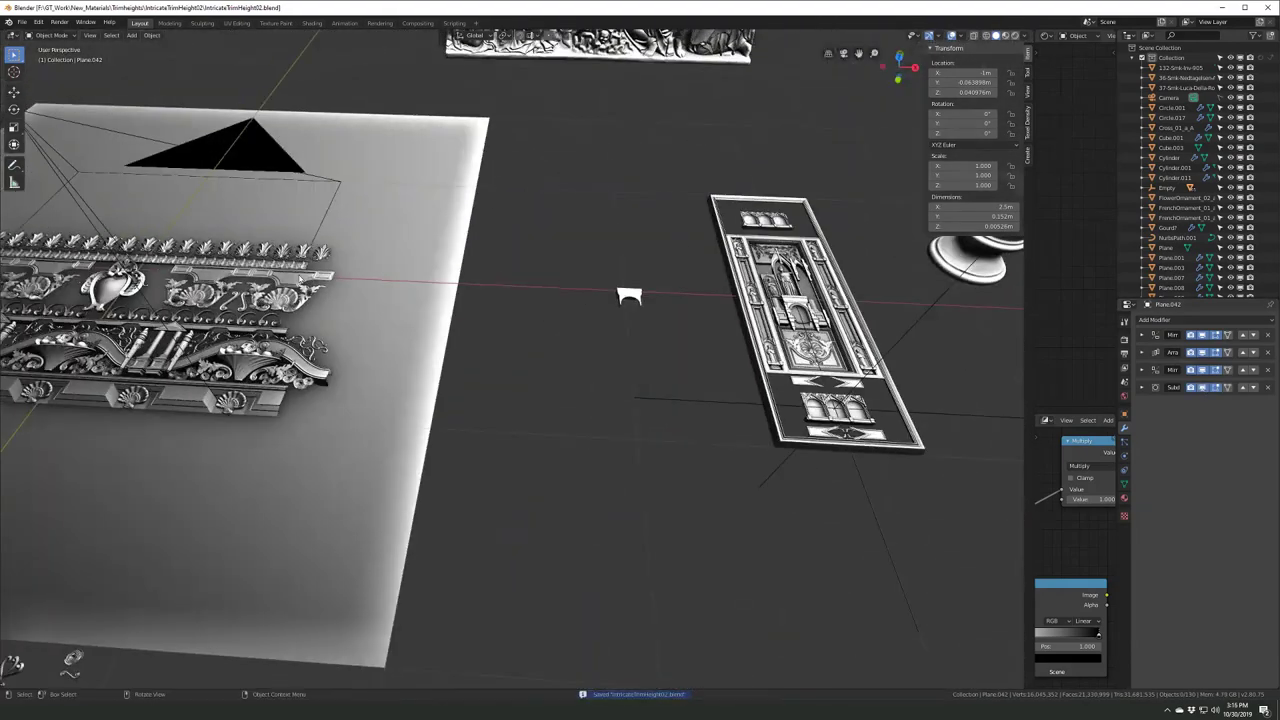
left_click(349, 420)
scroll(349, 420, "up", 5)
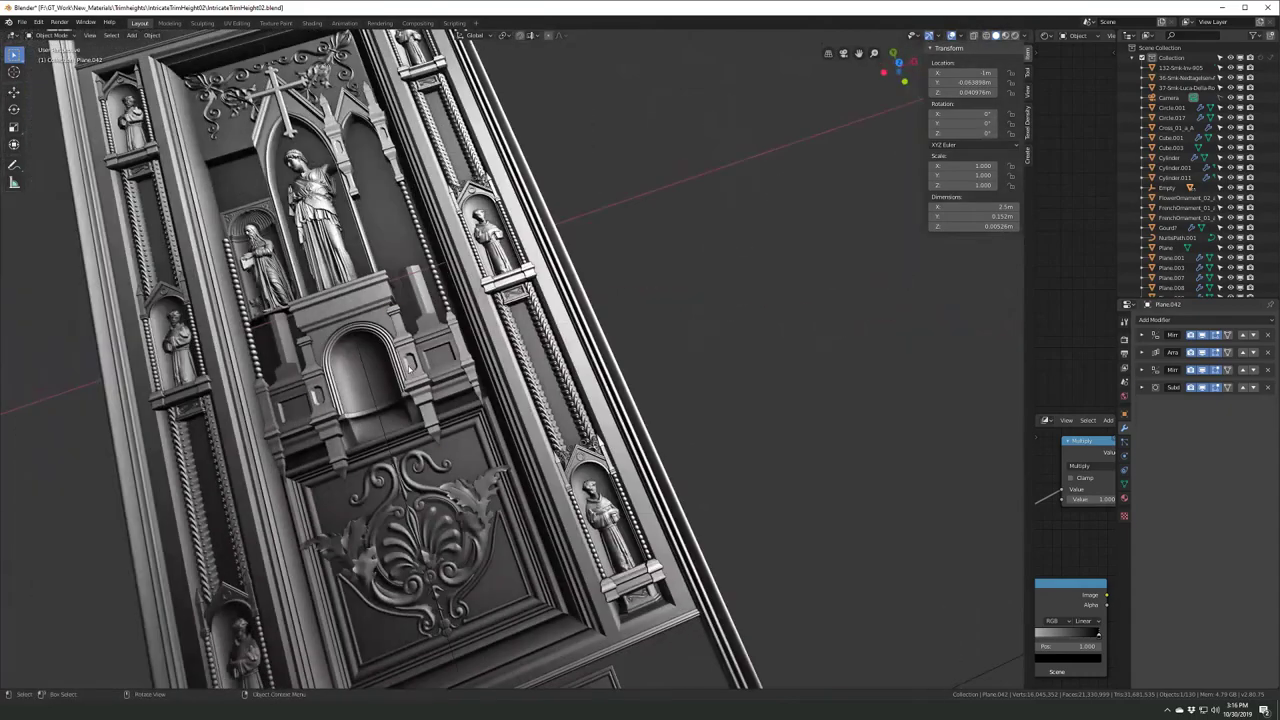
key("alt+p")
left_click(176, 491)
- Move the pillar ornament between the temple columns from top view
key("KP_7")
scroll(176, 491, "down", 2)
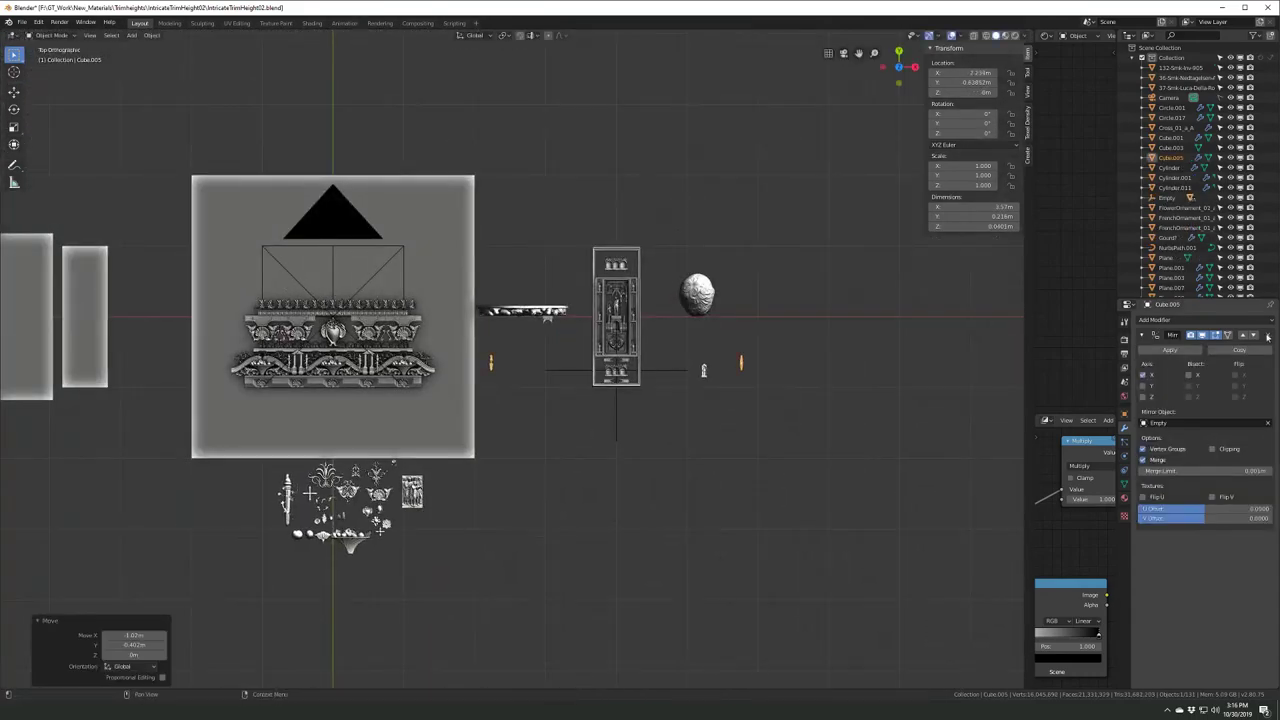
scroll(500, 300, "up", 6)
scroll(500, 300, "up", 1)
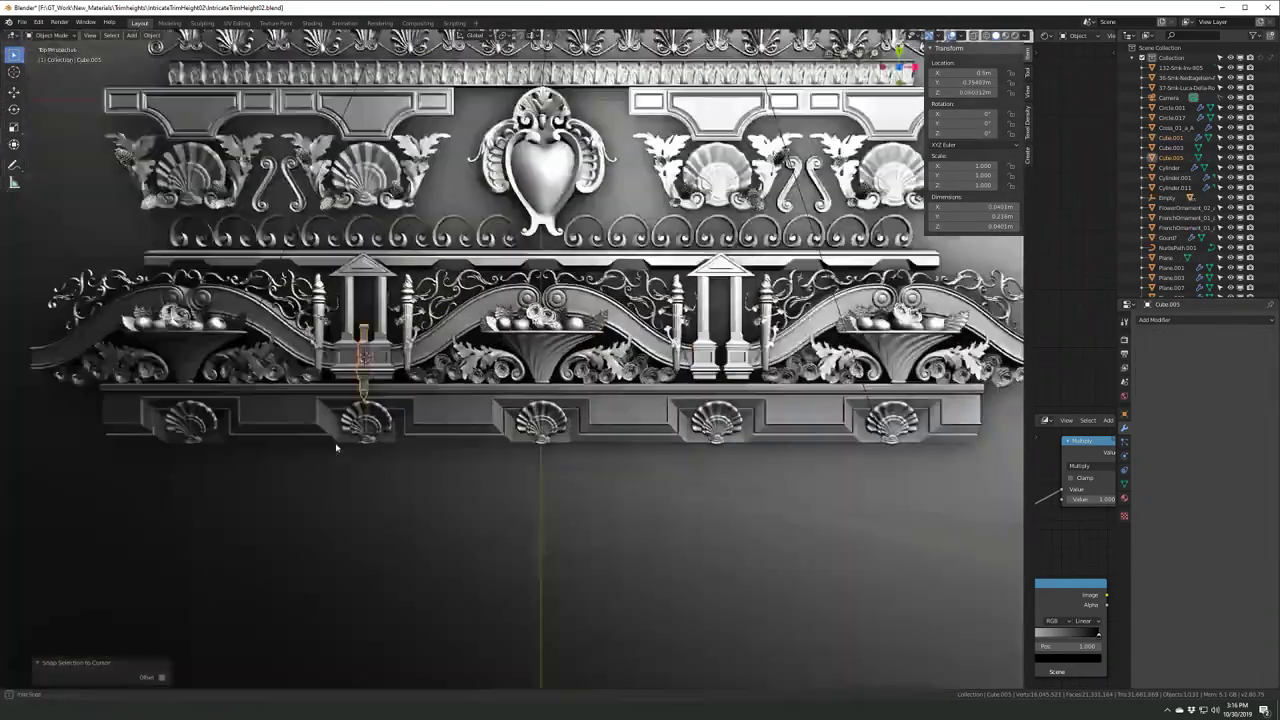
scroll(410, 330, "up", 5)
key("g")
left_click(523, 337)
scroll(523, 337, "up", 3)
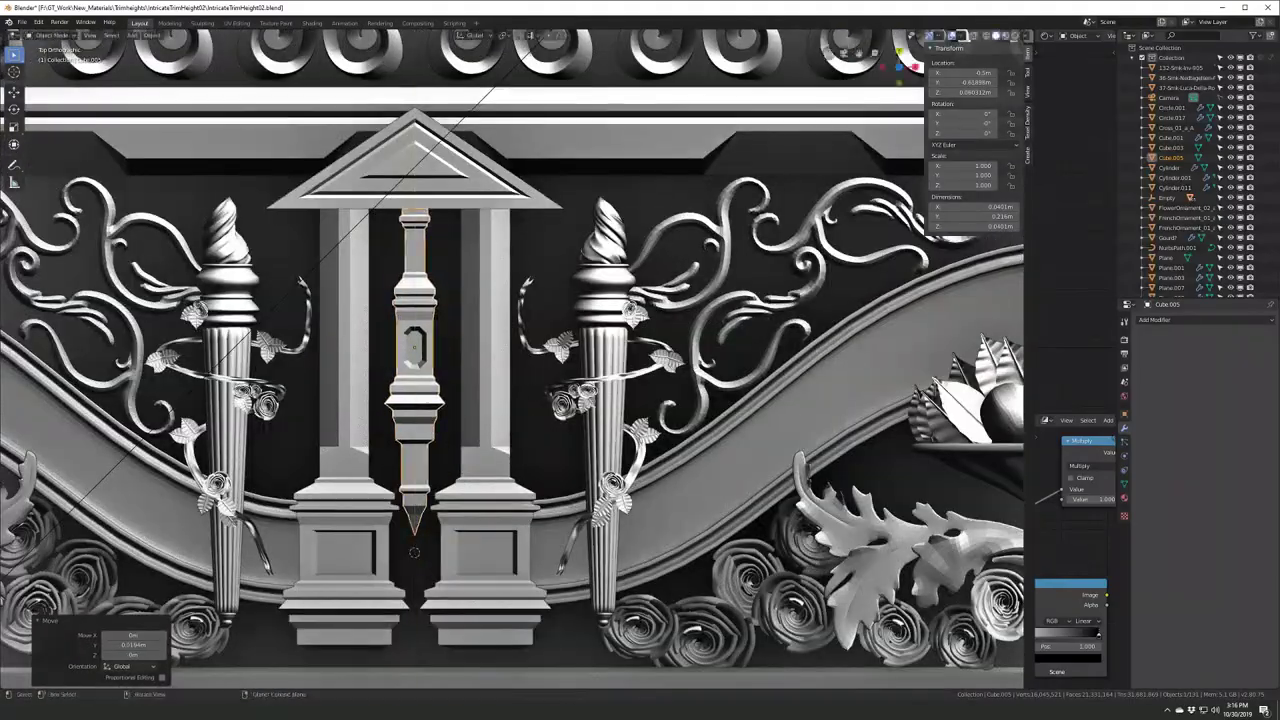
mouse_move(502, 467)
middle_mouse_down()
mouse_move(533, 447)
mouse_move(543, 272)
middle_mouse_up()
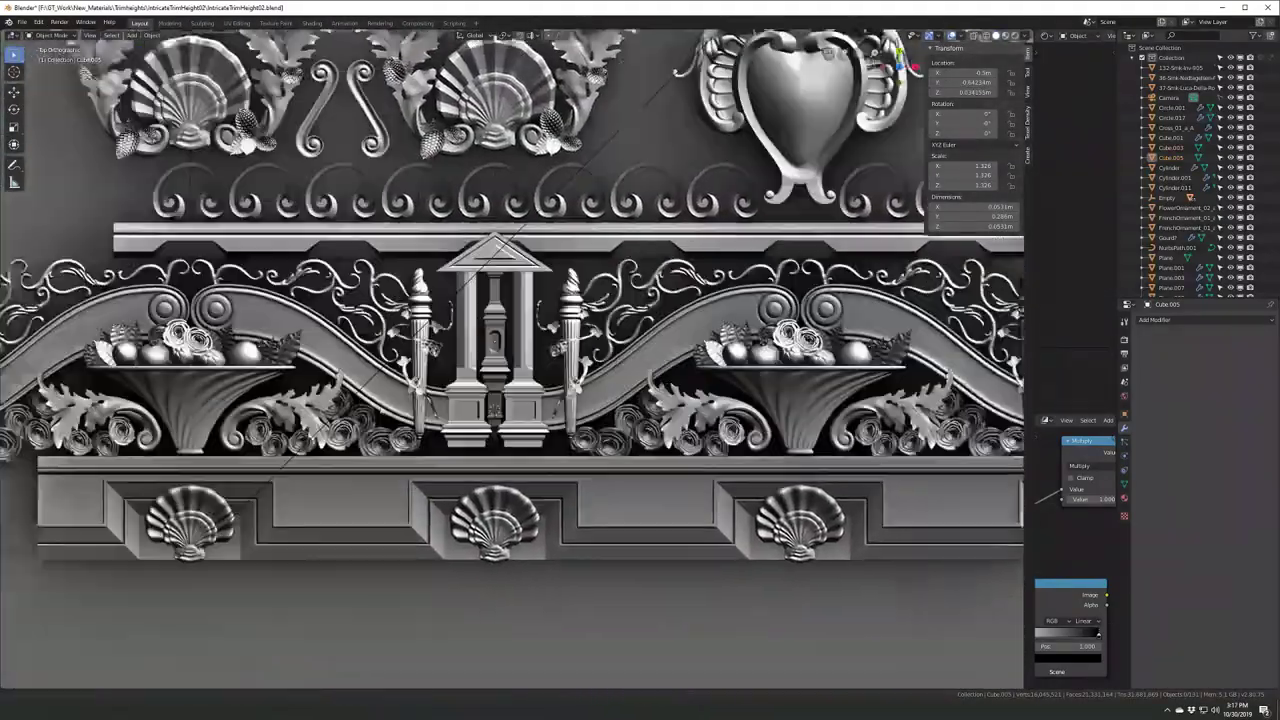
scroll(543, 272, "down", 6)
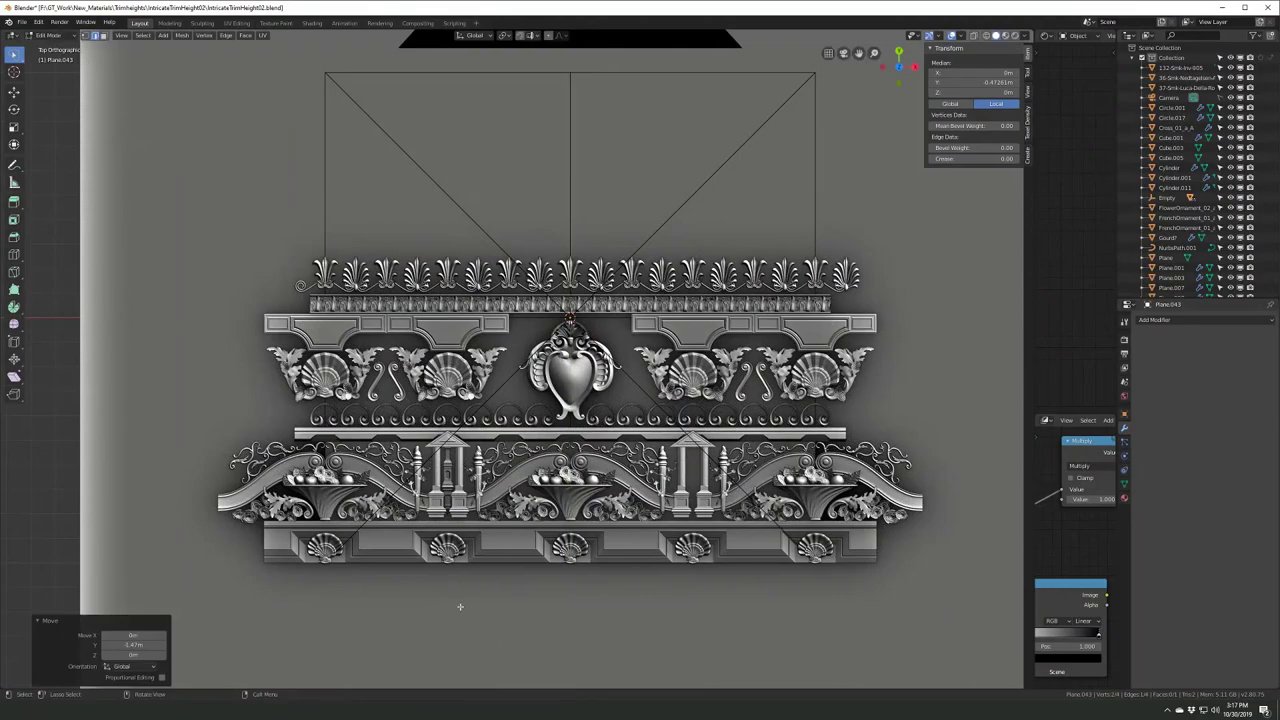
- Halve the new plane's width along X and save the trim scene
key("s")
key("x")
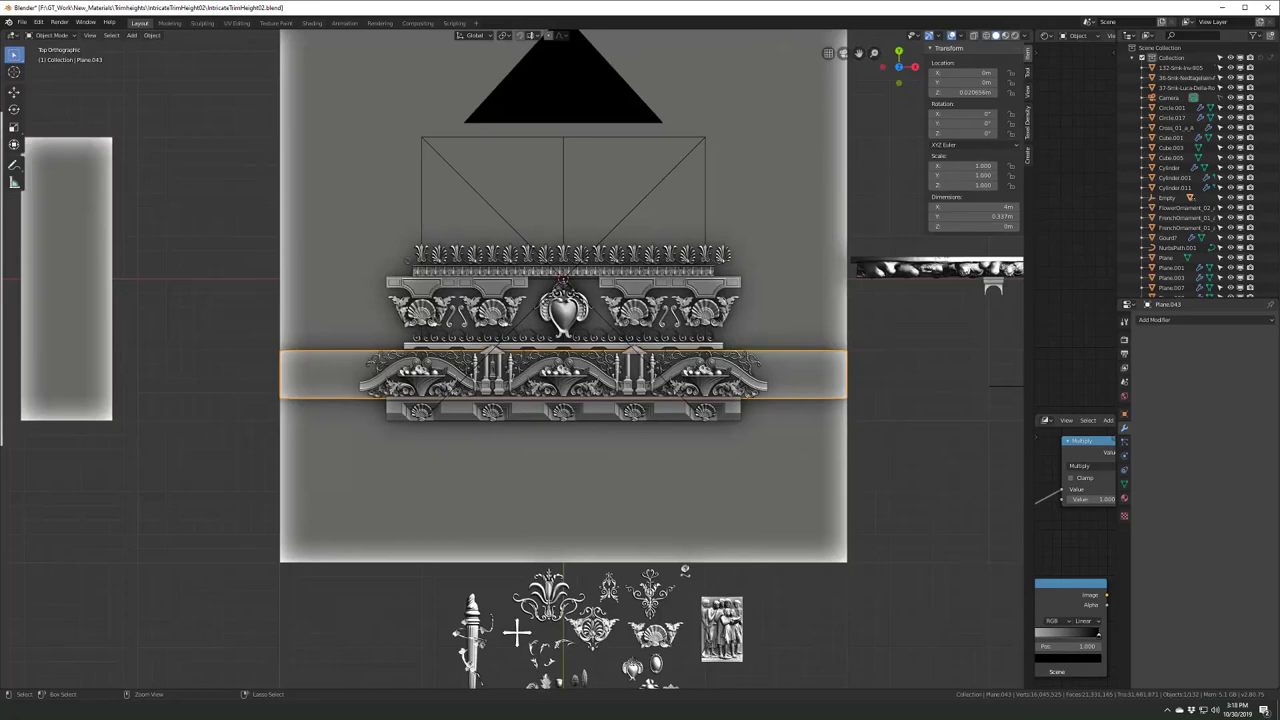
key("ctrl+s")
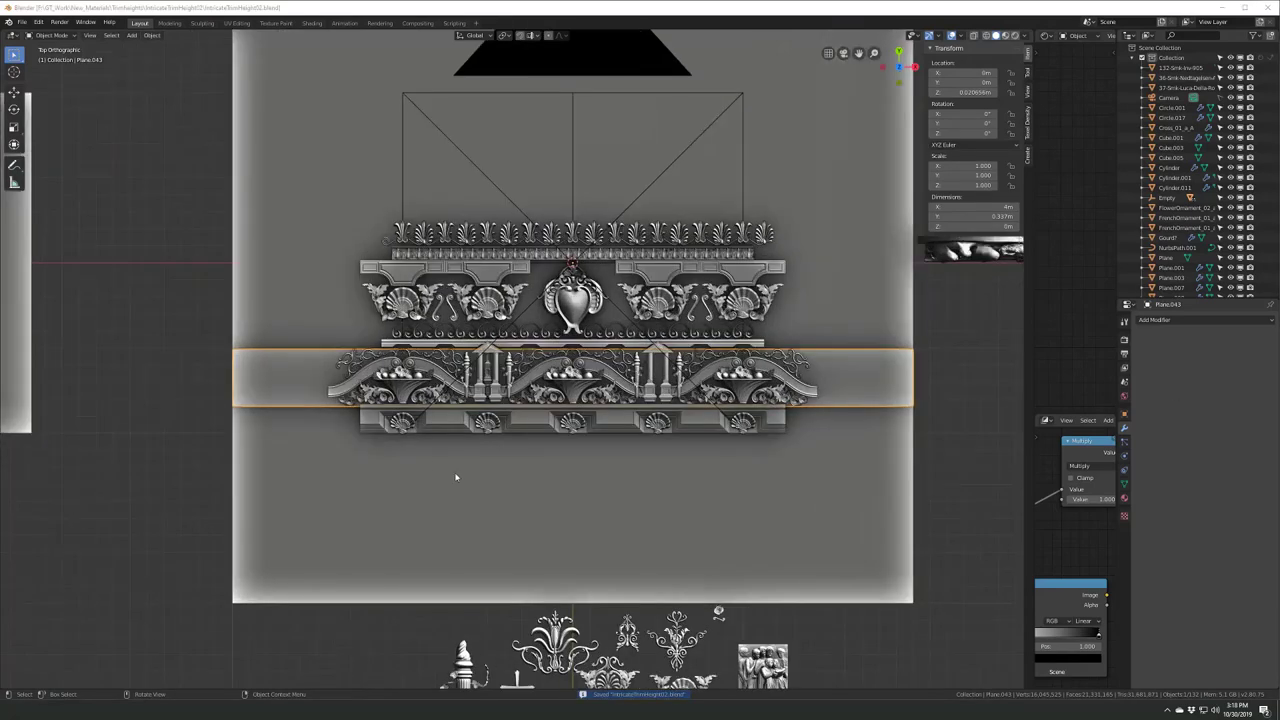
key("Tab")
key("Return")
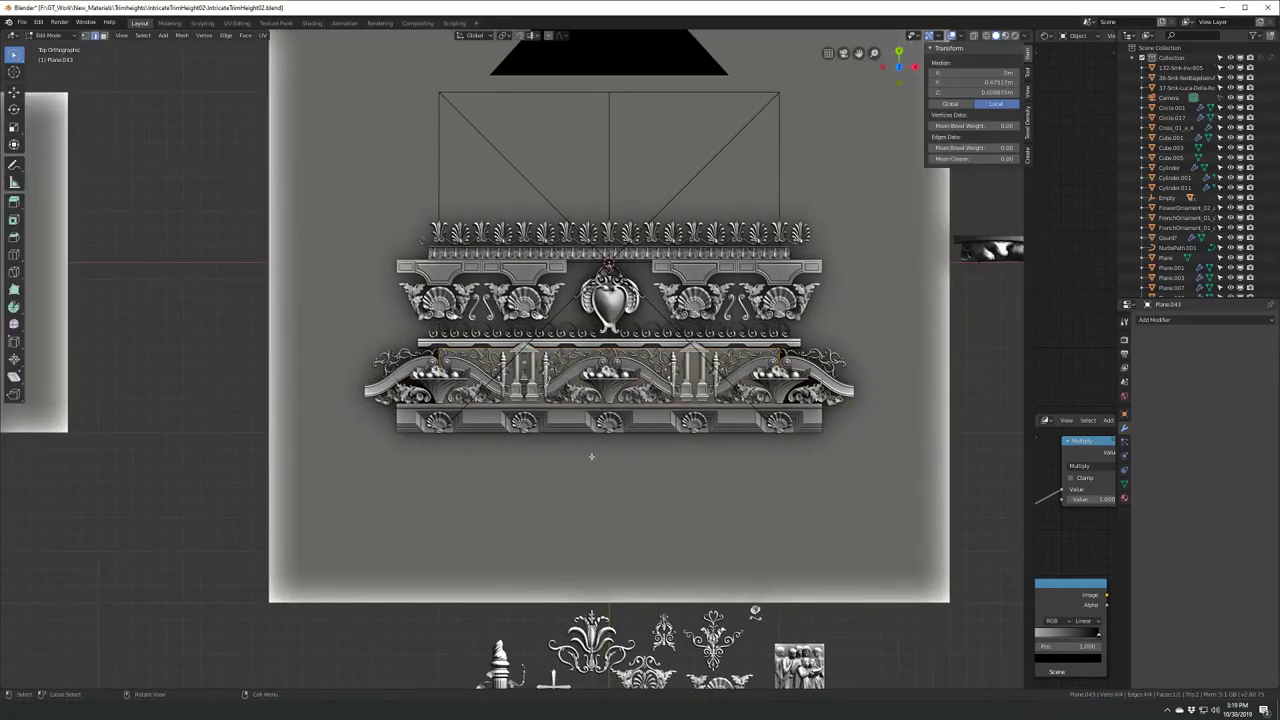
- Add an Array modifier to the backing plane and try a loop cut across it
left_click(1180, 319)
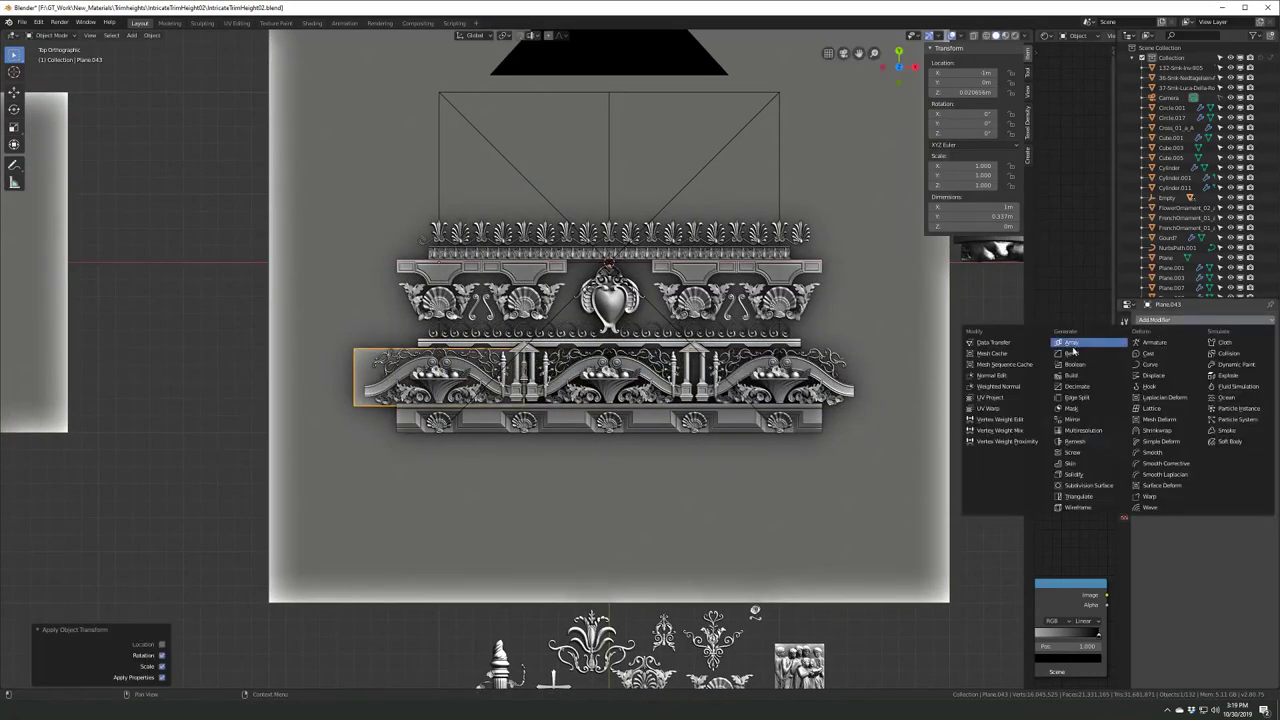
left_click(1065, 342)
key("Tab")
scroll(595, 530, "up", 5)
key("ctrl+r")
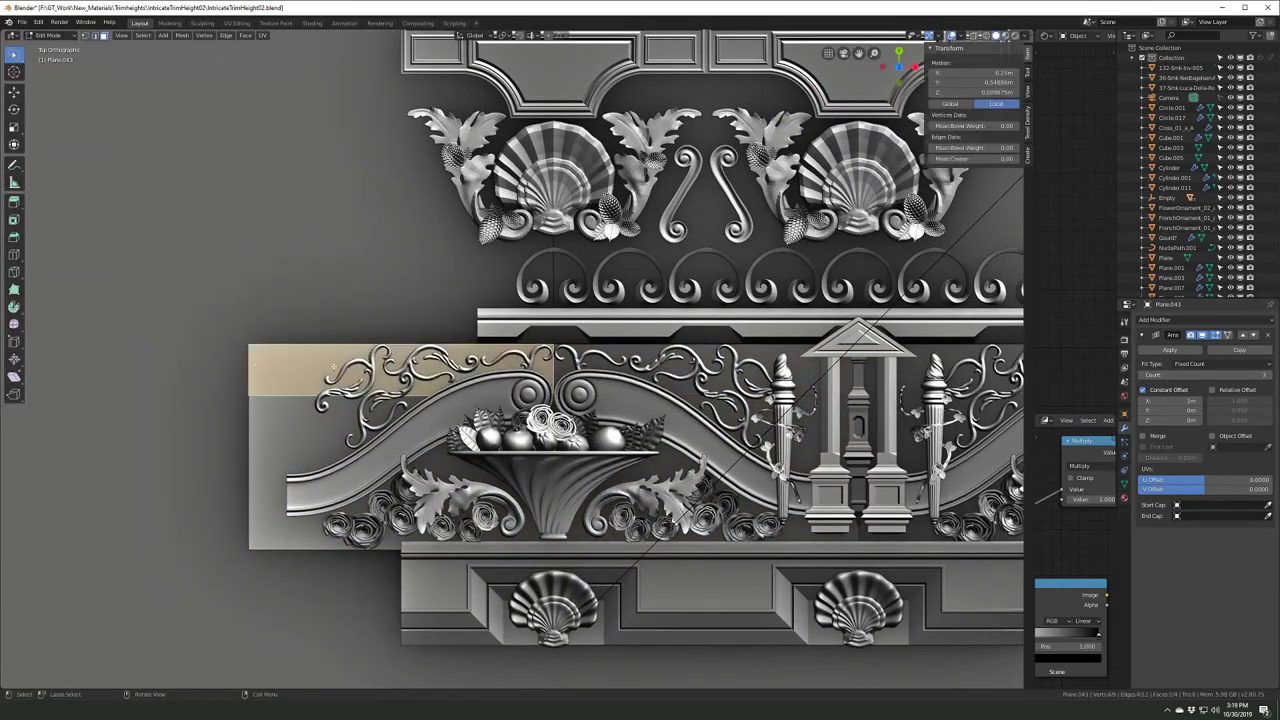
key("ctrl+r")
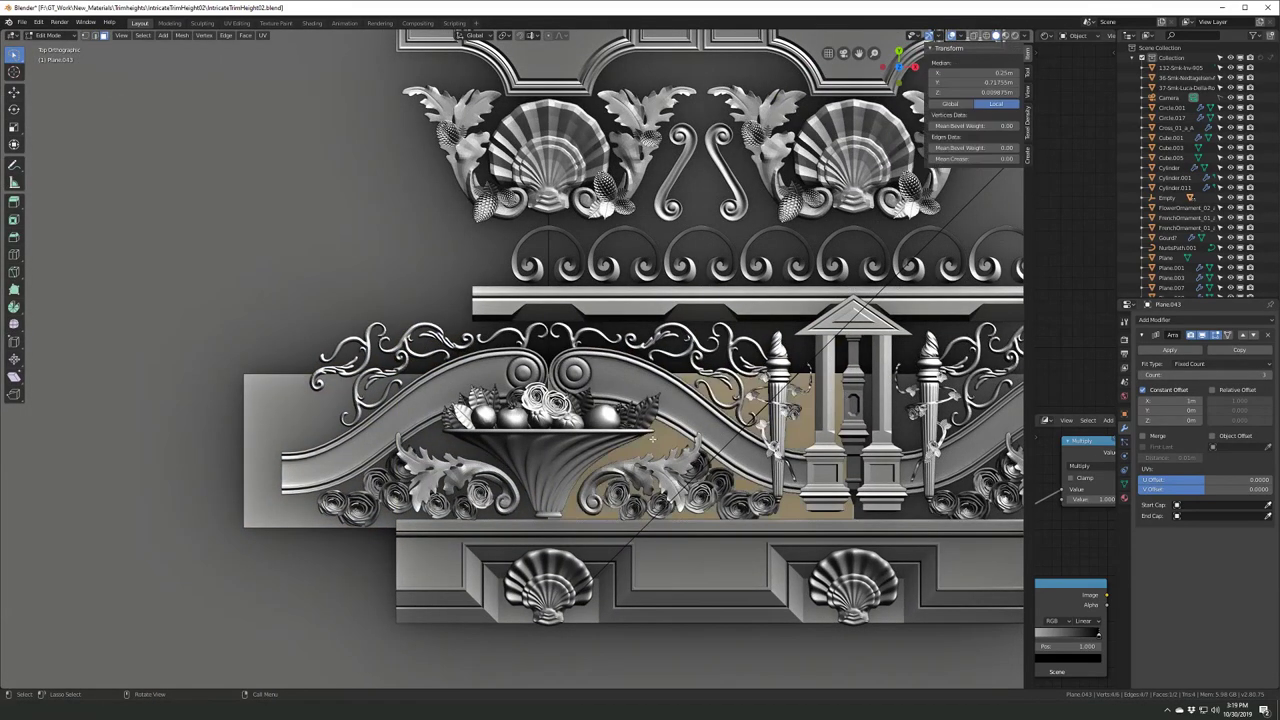
key("Tab")
- Add a Mirror modifier to Plane.043, then loop-cut it and move the new edges along Y
left_click(1170, 319)
left_click(1075, 466)
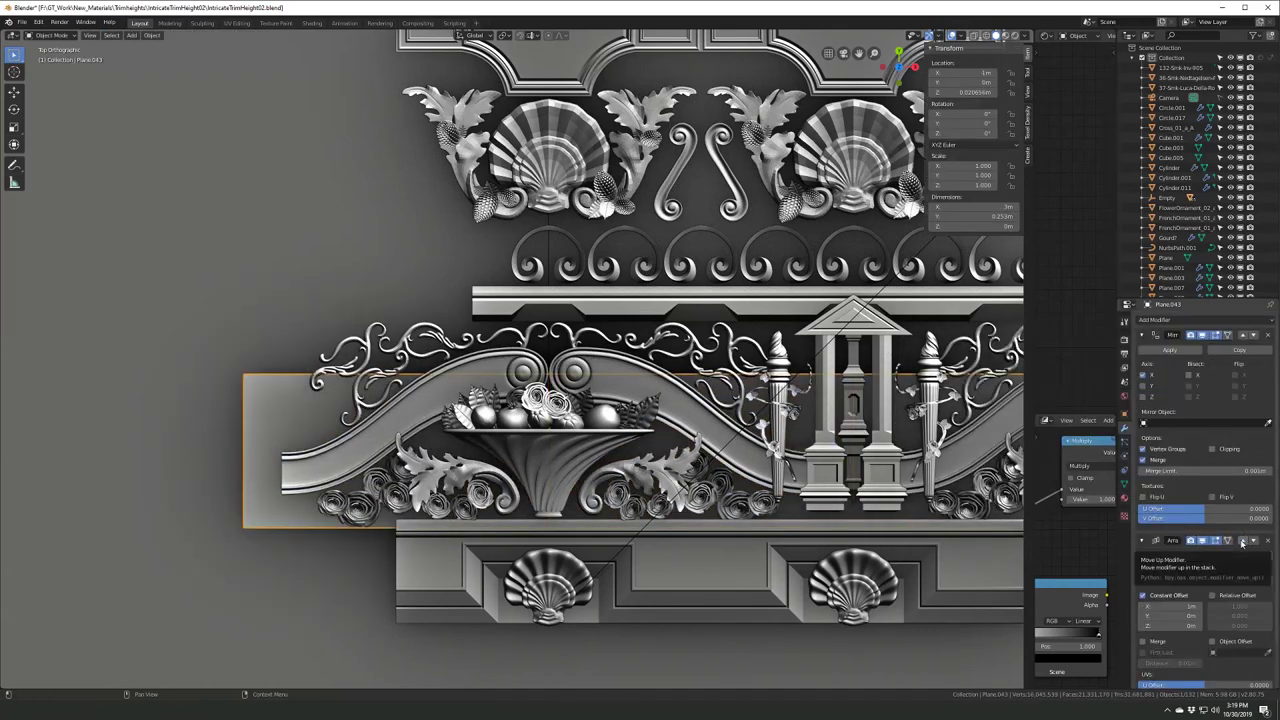
key("Tab")
scroll(470, 377, "up", 3)
key("ctrl+r")
left_click(470, 377)
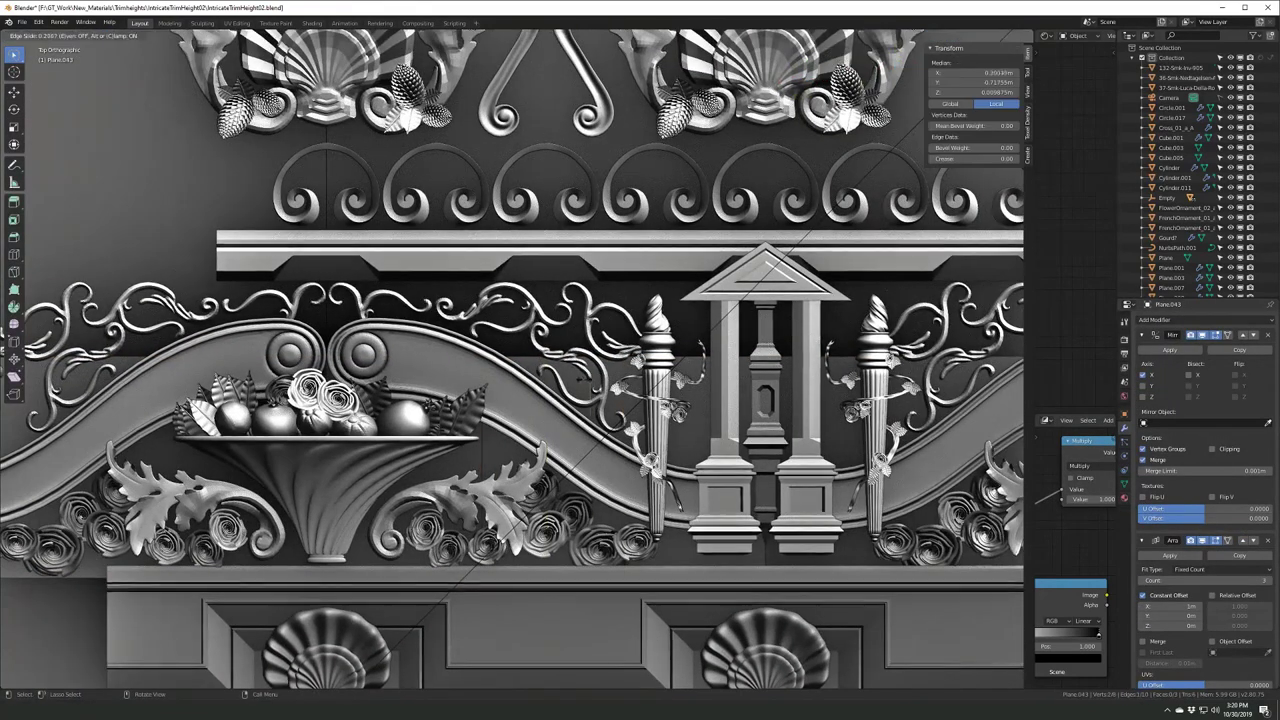
key("Return")
scroll(512, 360, "up", 3)
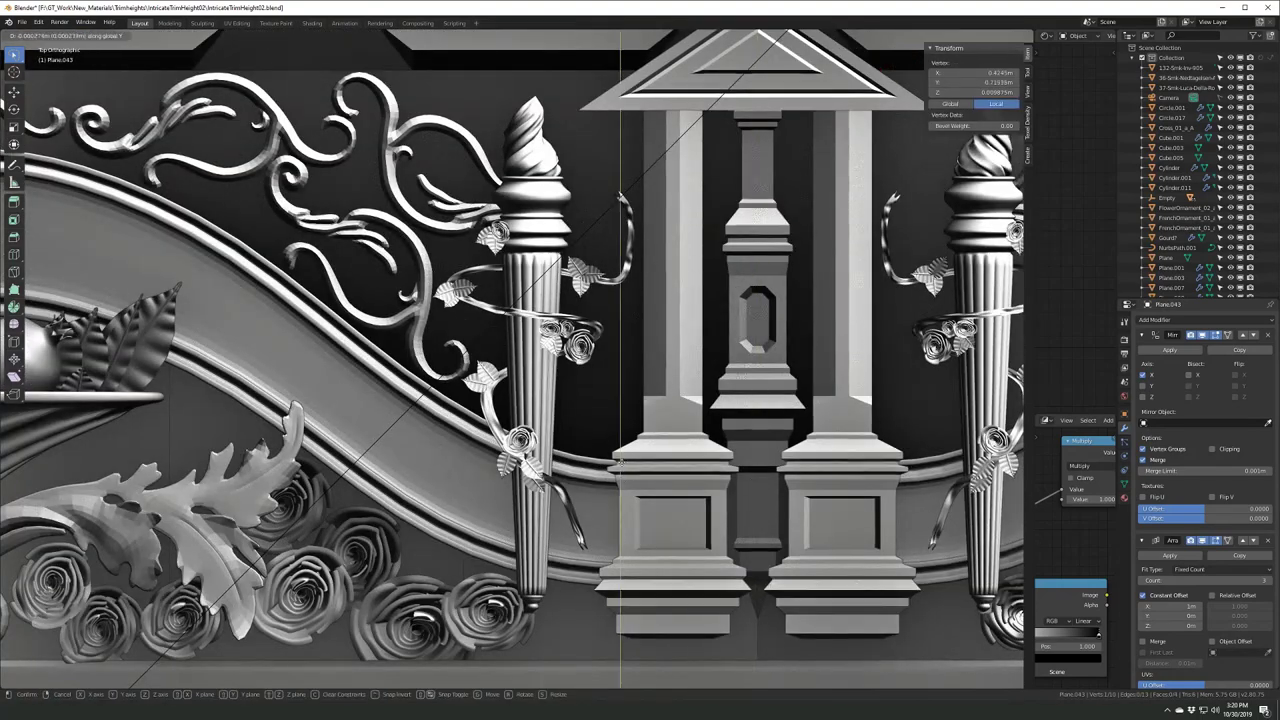
left_click(618, 460)
key("Tab")
scroll(505, 413, "down", 6)
- Place the duplicated plane below the trim, delete its faces keeping only edges, and shift its points along Y
key("Tab")
middle_click_drag(368, 481, 360, 391, "shift")
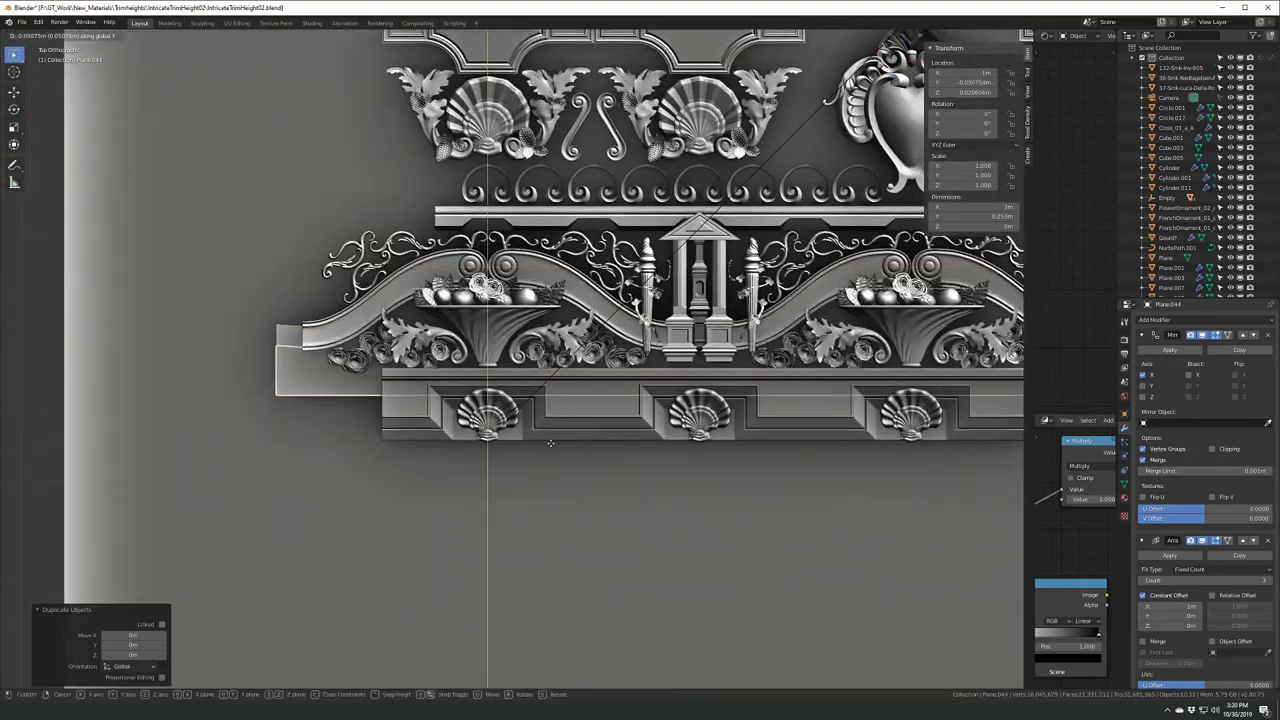
left_click(695, 570)
middle_click_drag(580, 497, 552, 562, "shift")
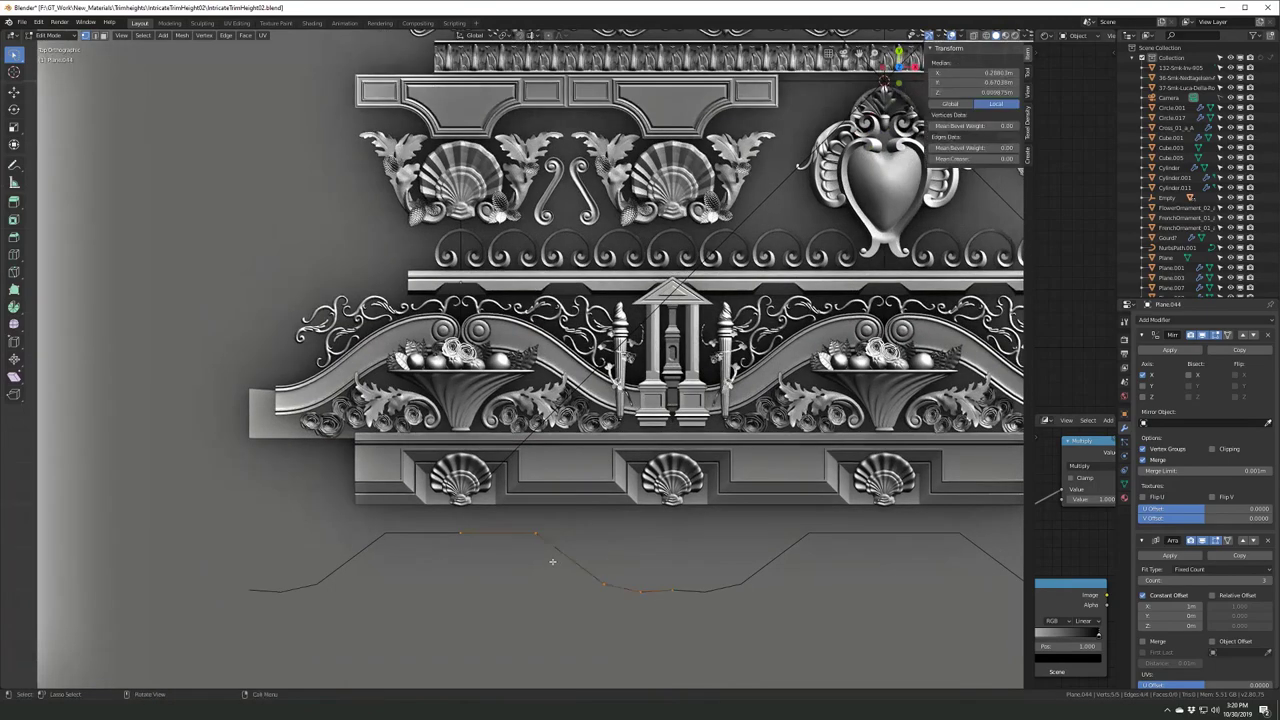
left_click(507, 345)
scroll(507, 345, "up", 6)
scroll(456, 341, "down", 2)
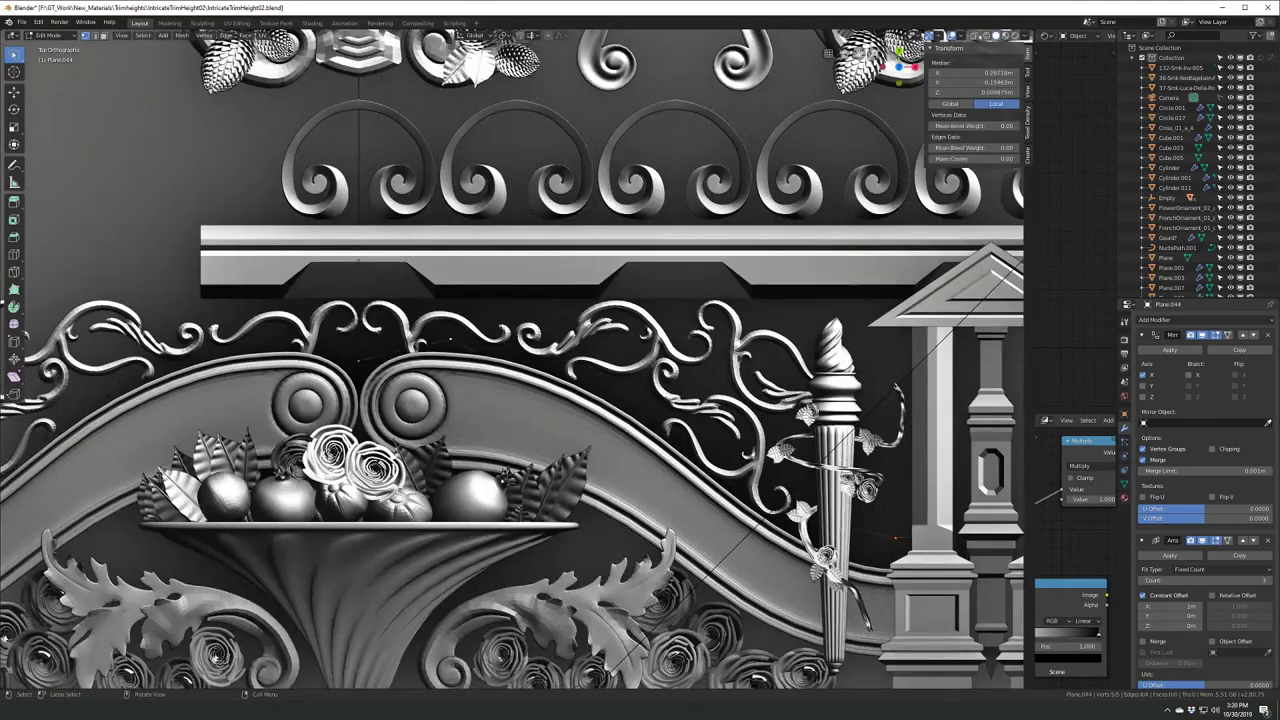
- Turn off cavity shading and reposition a profile vertex
left_click(968, 248)
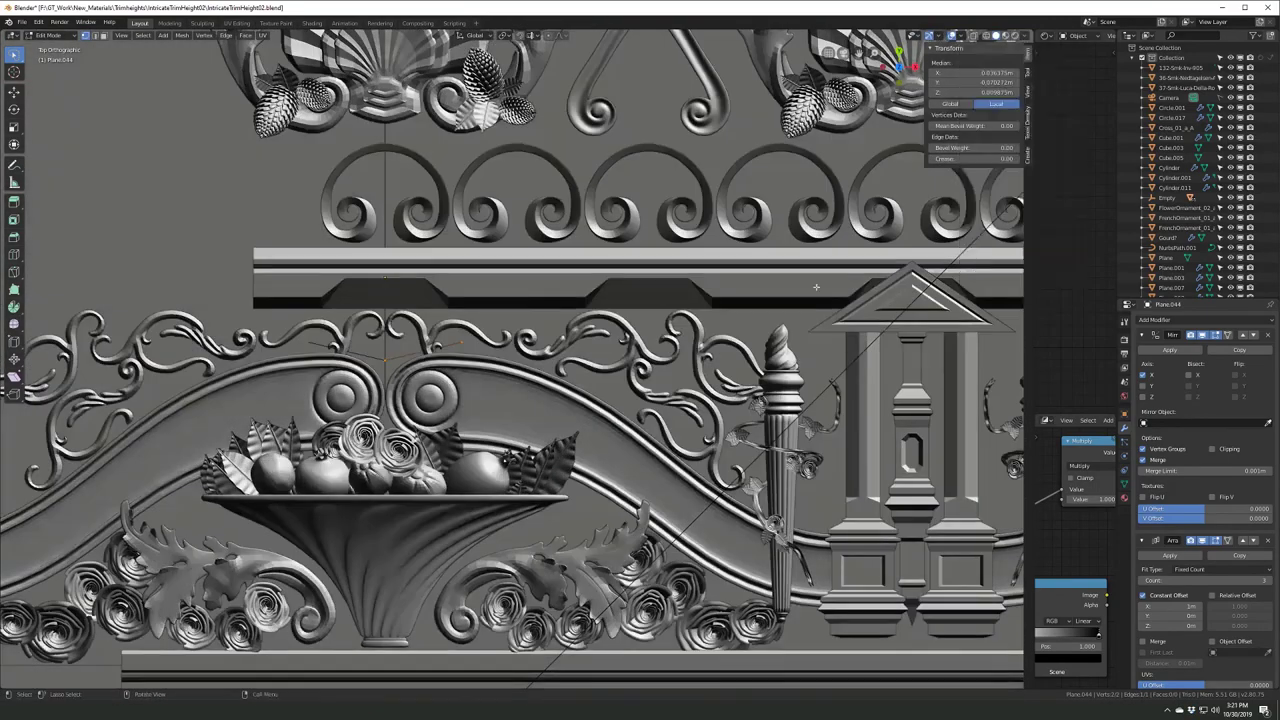
scroll(398, 414, "up", 5)
key("Tab")
scroll(456, 494, "down", 1)
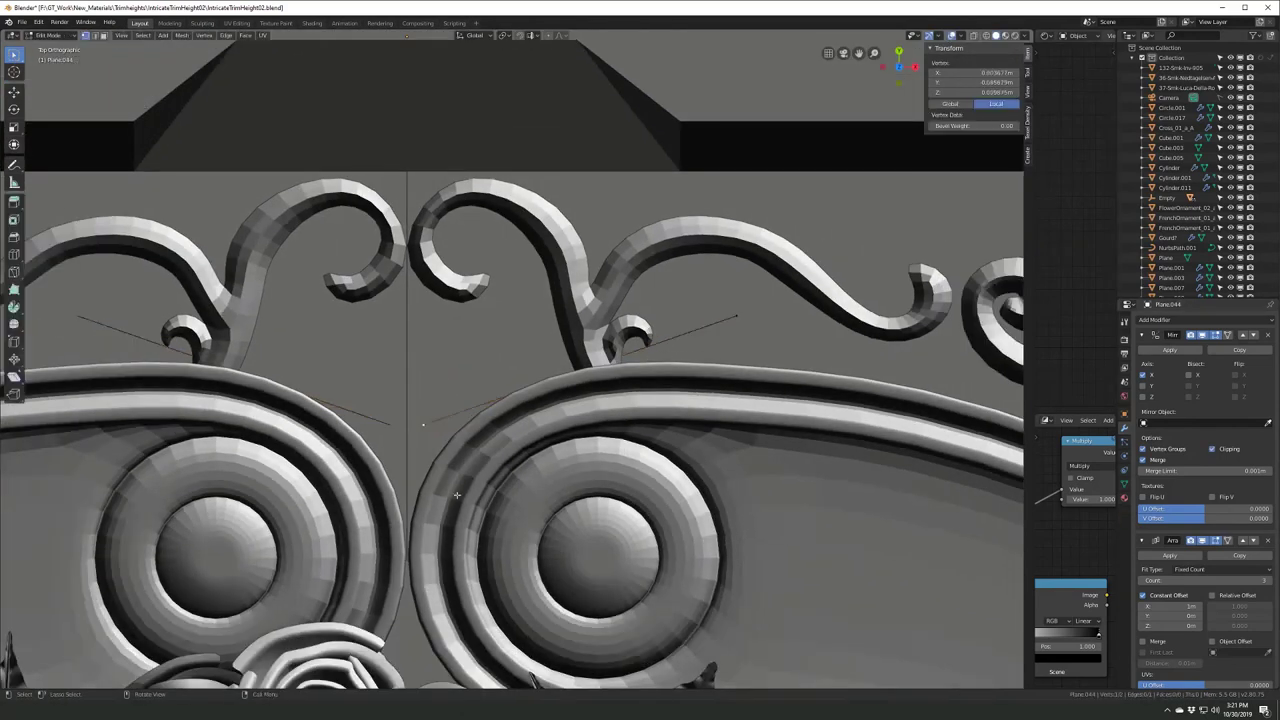
left_click(398, 550)
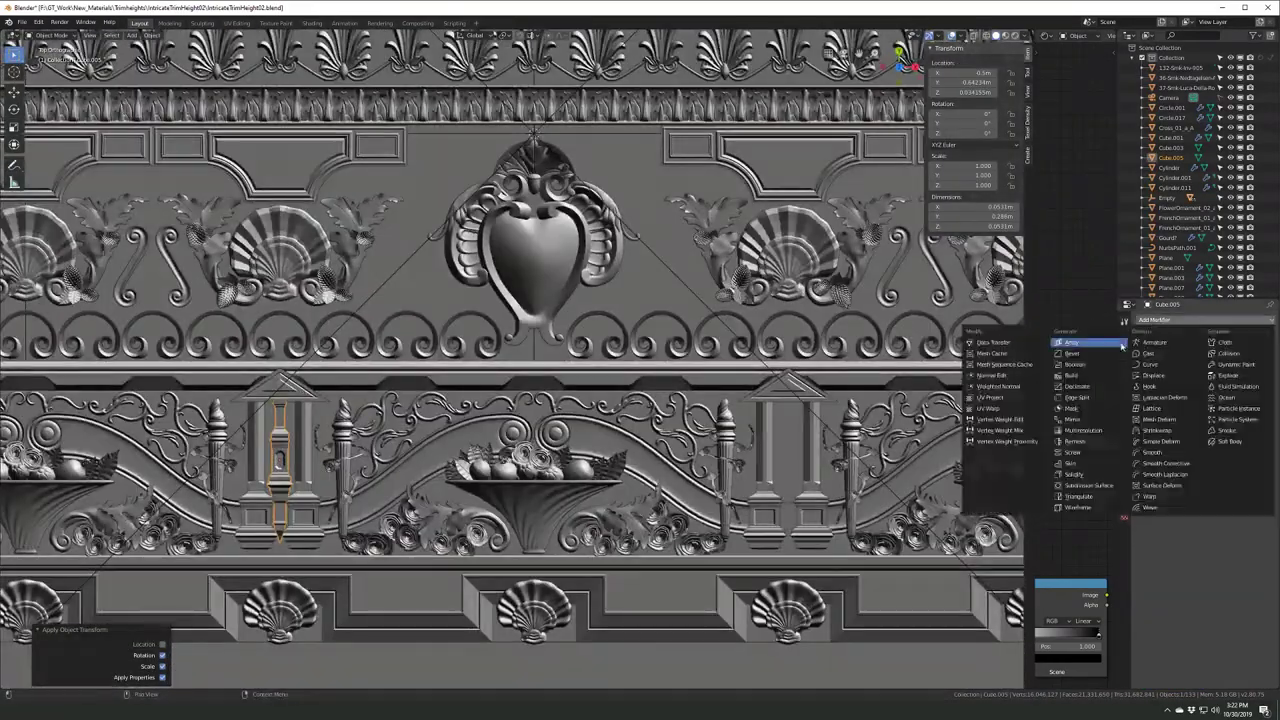
- Give the pillar ornament Cube.005 an Array modifier with Count 2 and save the file
left_click(1120, 343)
key("Return")
scroll(455, 465, "down", 3)
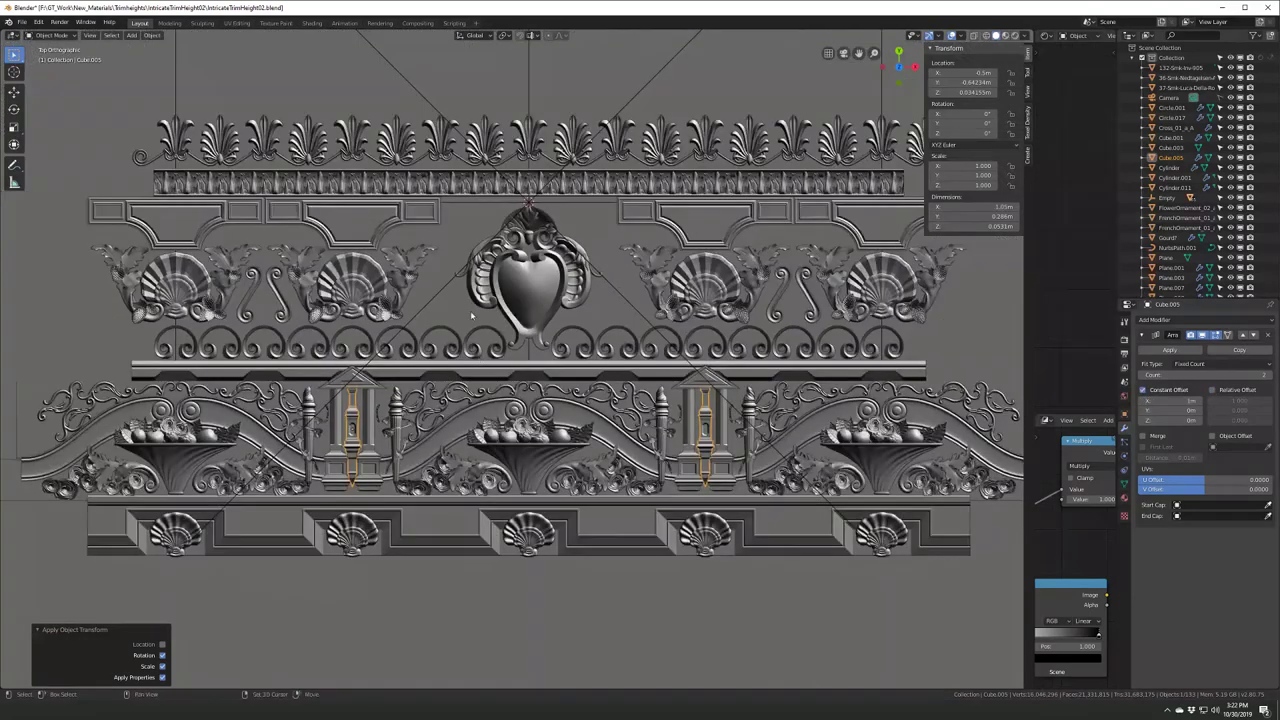
scroll(455, 465, "down", 2)
key("ctrl+s")
scroll(455, 465, "down", 3)
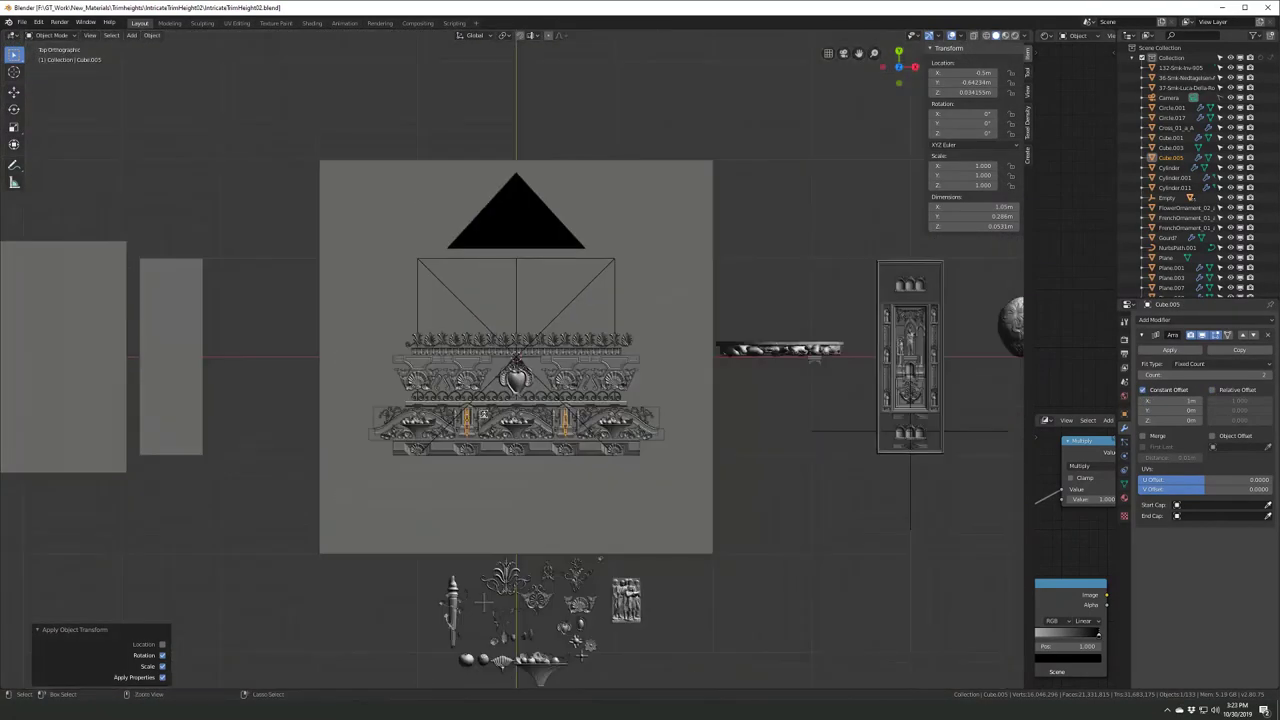
scroll(467, 305, "up", 2)
key("ctrl+s")
key("alt+Tab")
- Maximize Chrome and go to the Pinterest site
key("super+Right")
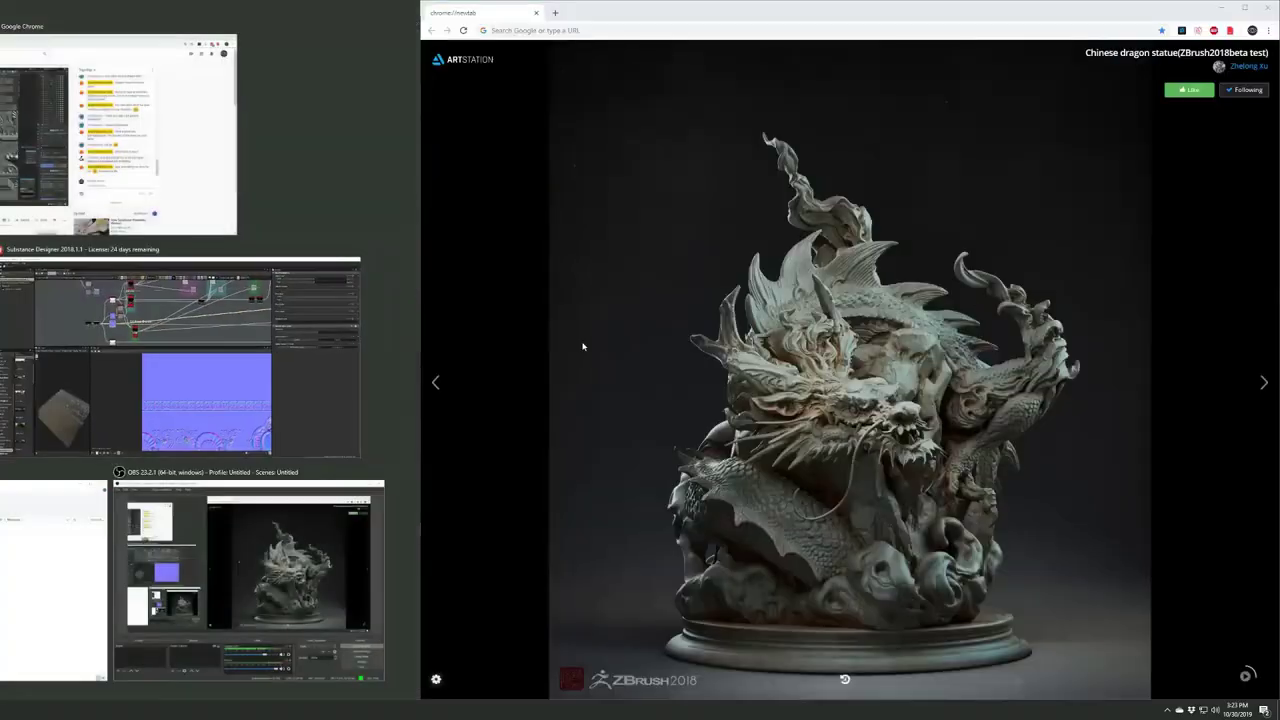
key("super+Up")
left_click(323, 31)
type("pinterest.com/keegankeene/")
key("Return")
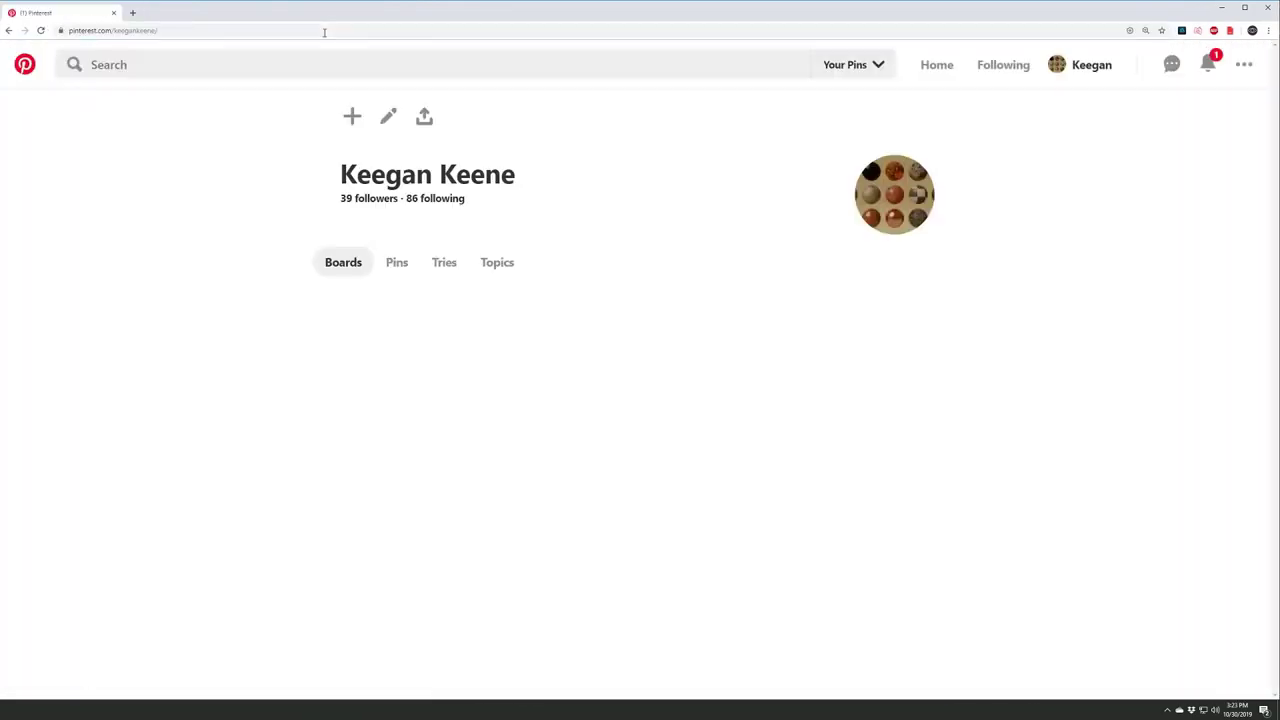
- From the TrimSheet Inspiration board, open a carved trim pin and one of its related pins
left_click(390, 370)
scroll(530, 450, "down", 2)
left_click(535, 500)
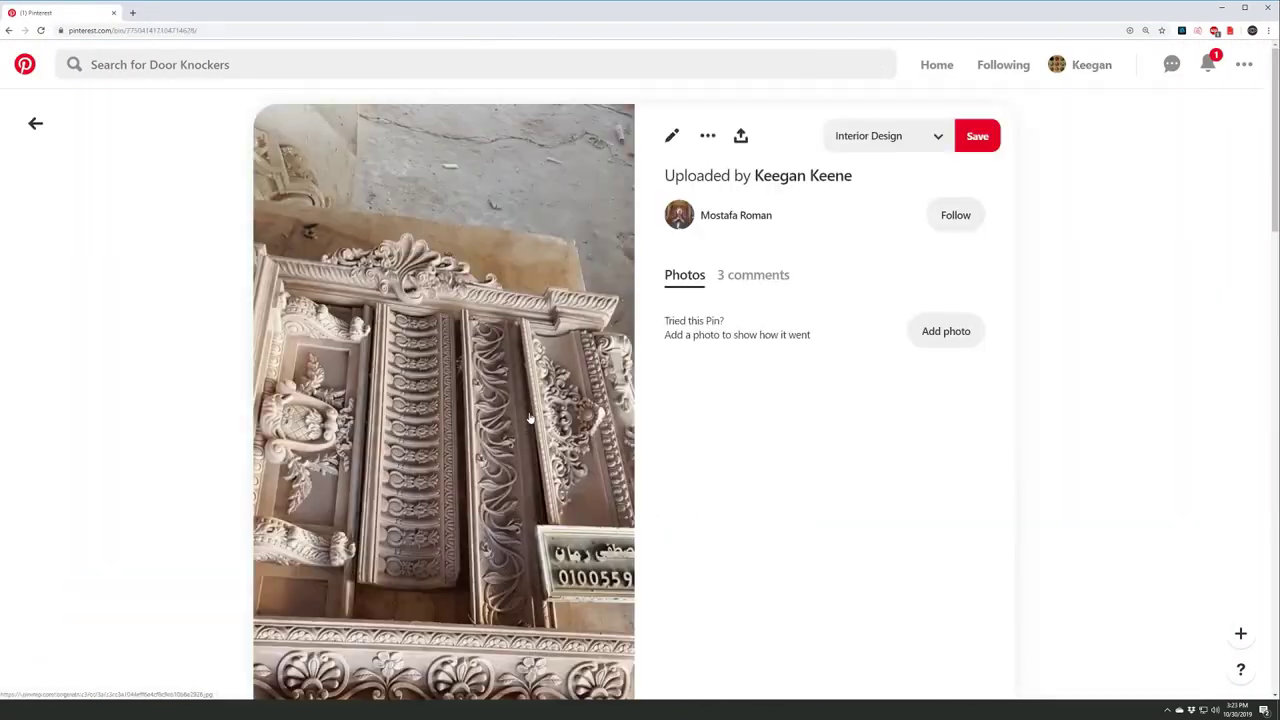
scroll(530, 418, "down", 2)
scroll(530, 418, "up", 3)
scroll(530, 418, "down", 2)
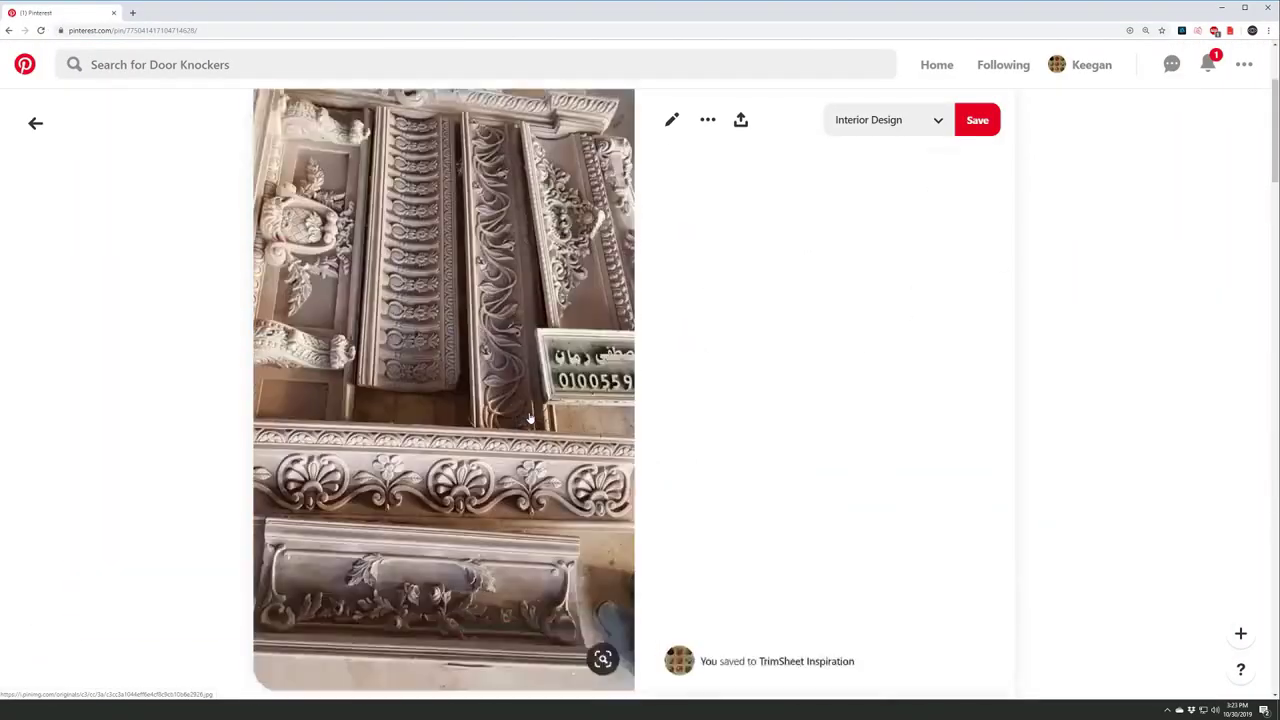
scroll(530, 418, "down", 5)
left_click(725, 260)
scroll(168, 256, "down", 5)
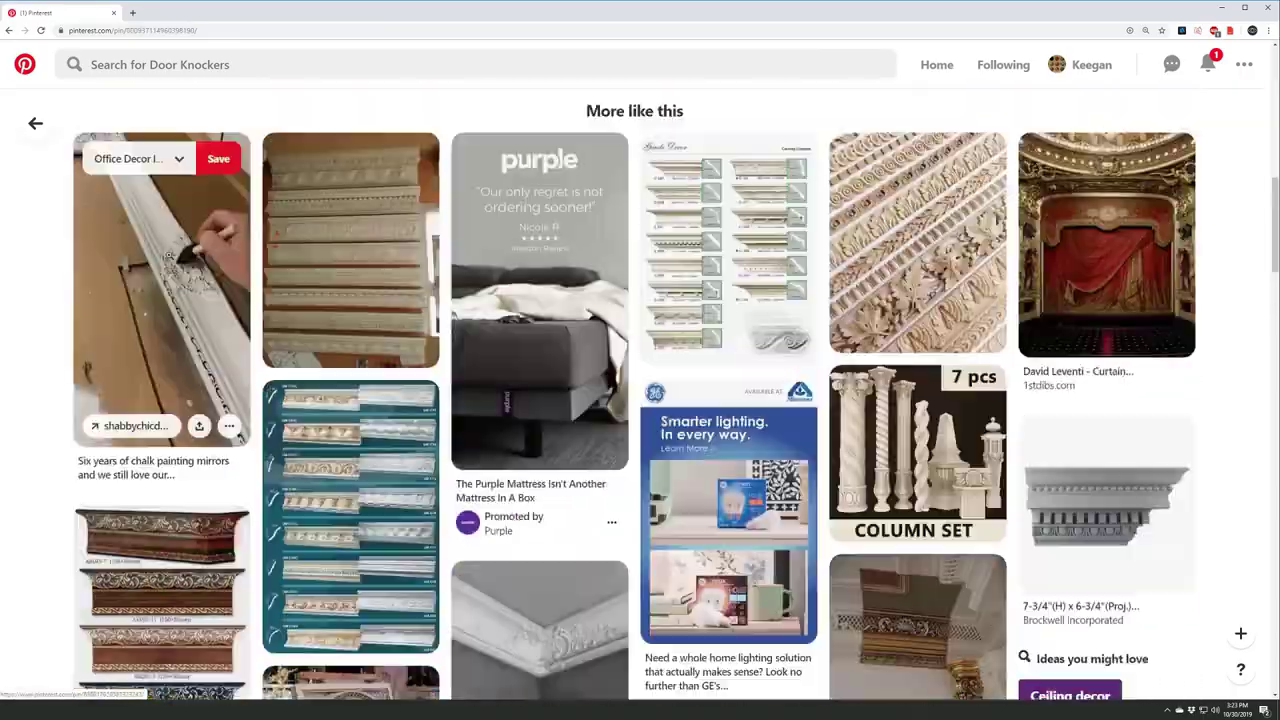
scroll(168, 256, "down", 5)
scroll(168, 256, "down", 5)
- Go back to the previous pin and scroll through its related ideas
left_click(8, 31)
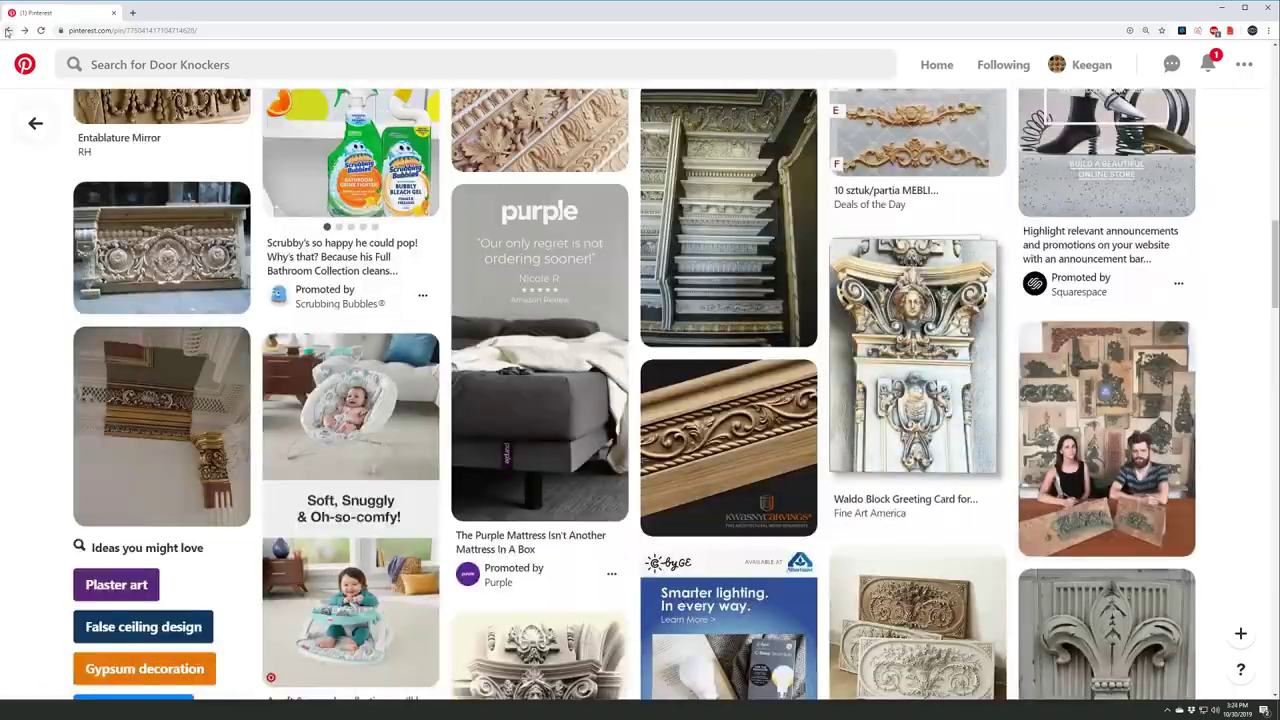
left_click(8, 31)
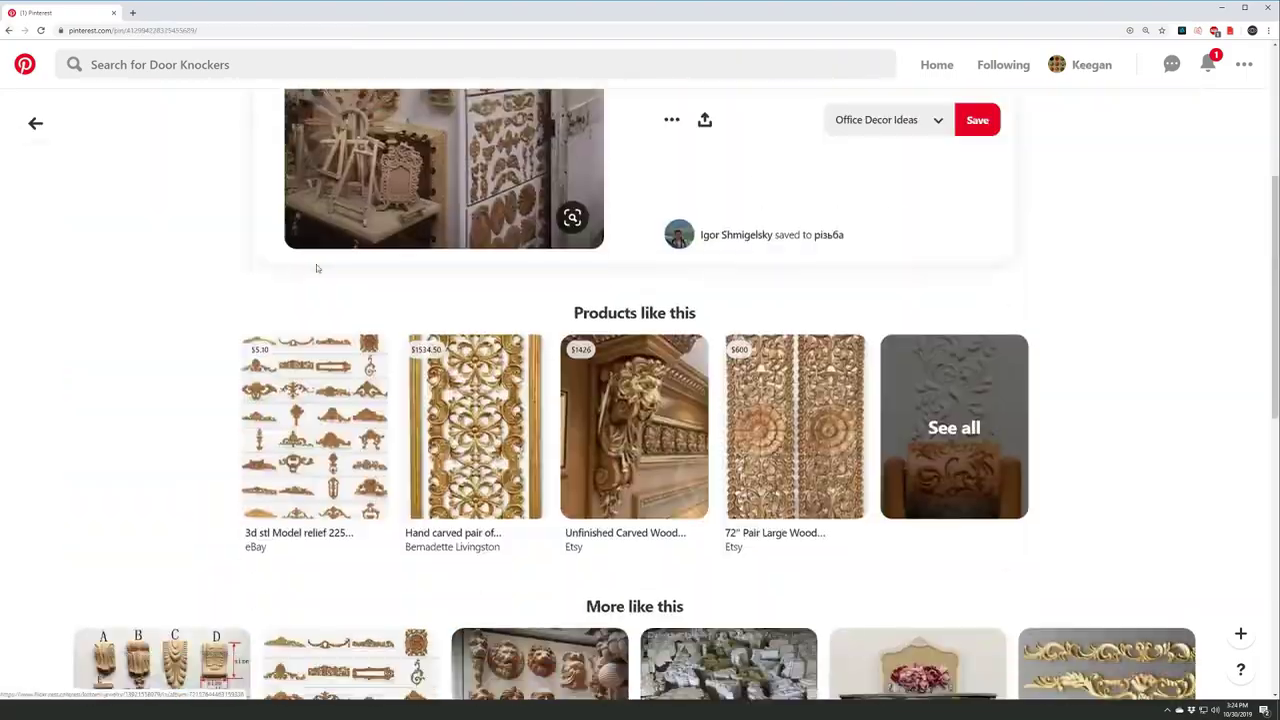
scroll(316, 264, "down", 2)
scroll(316, 264, "down", 5)
scroll(316, 264, "down", 3)
scroll(316, 264, "down", 5)
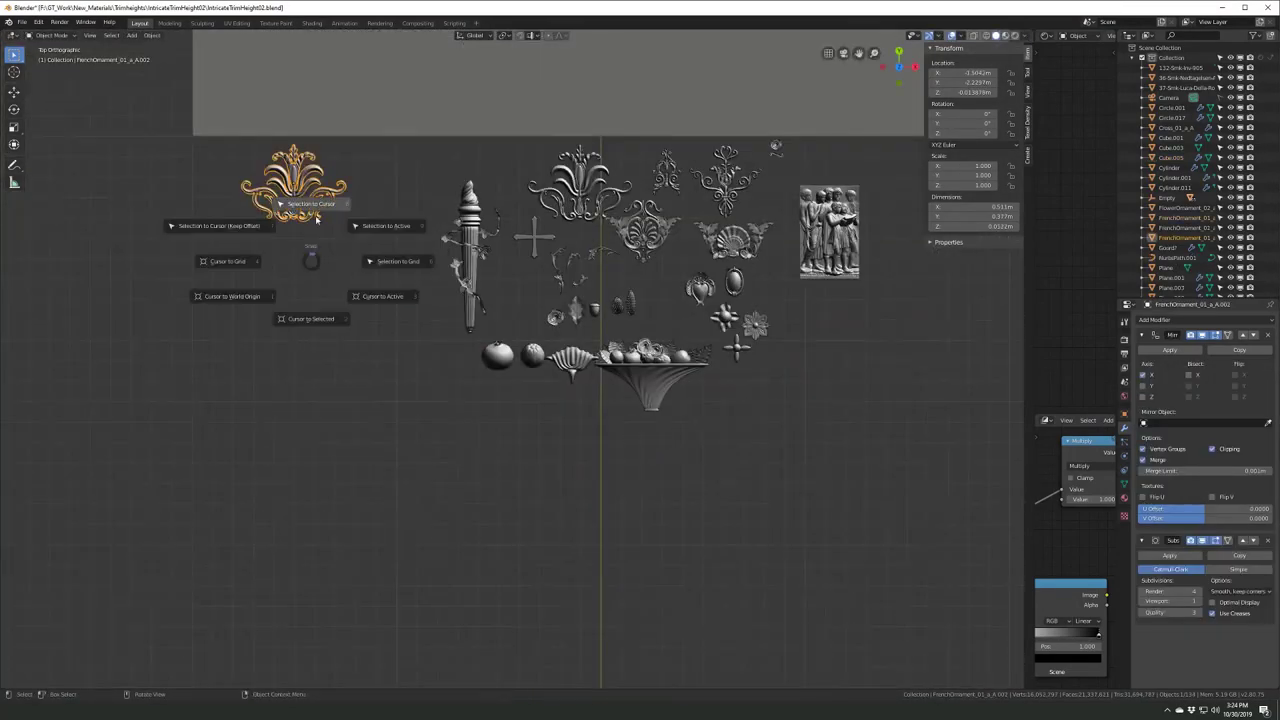
- Snap FrenchOrnament_01_a_A.002 to the 3D cursor and start moving it along Y
left_click(316, 219)
key("g")
key("y")
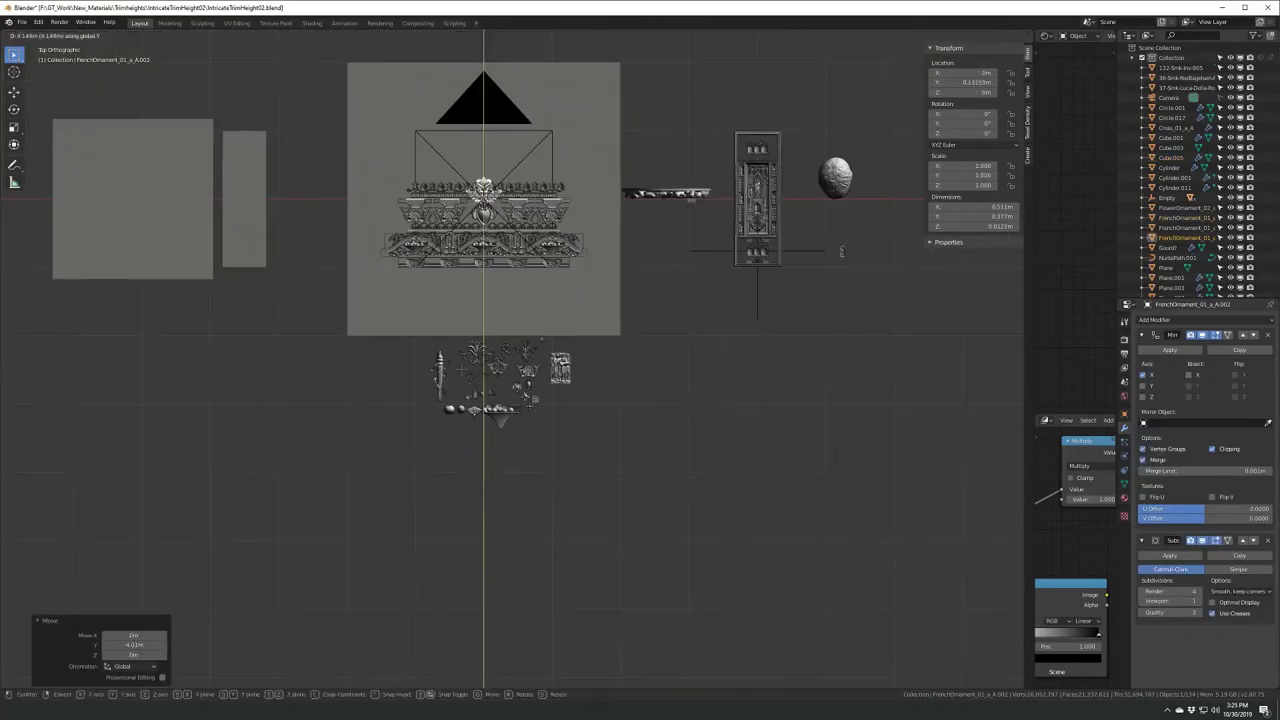
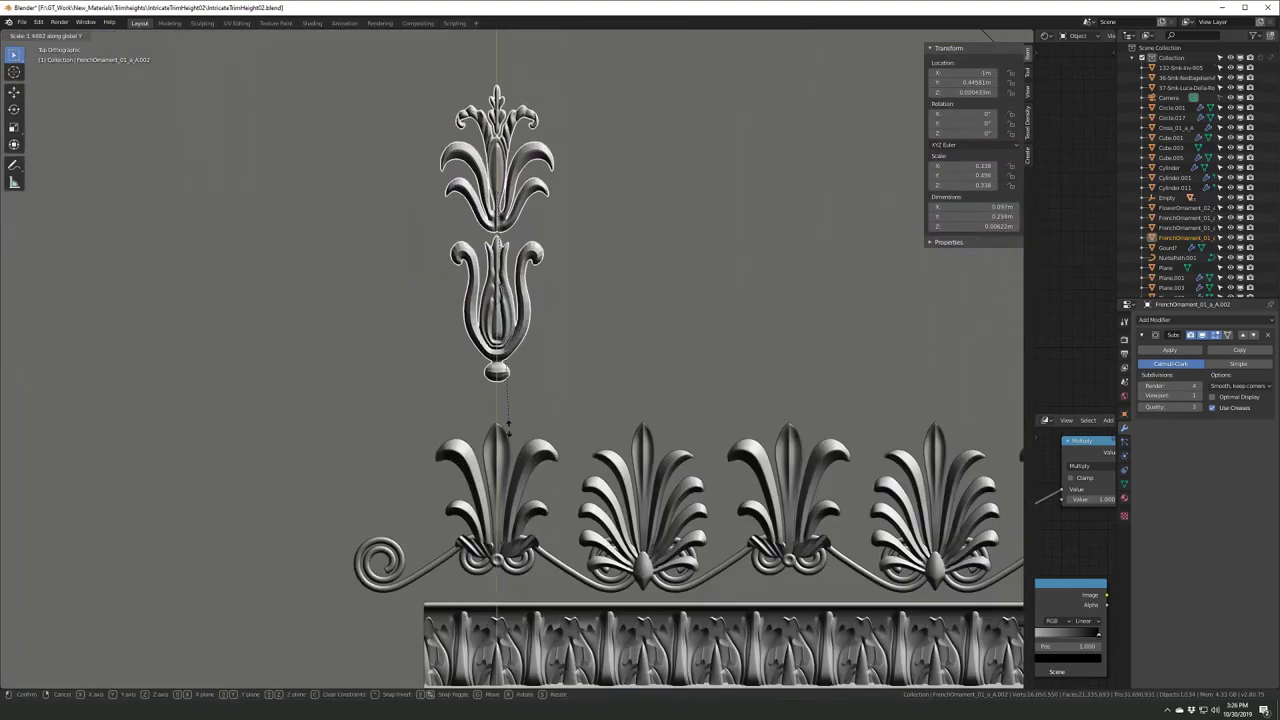
- Save, inspect the handle piece in isolation, then frame it among the tulip ornaments from top view
key("ctrl+s")
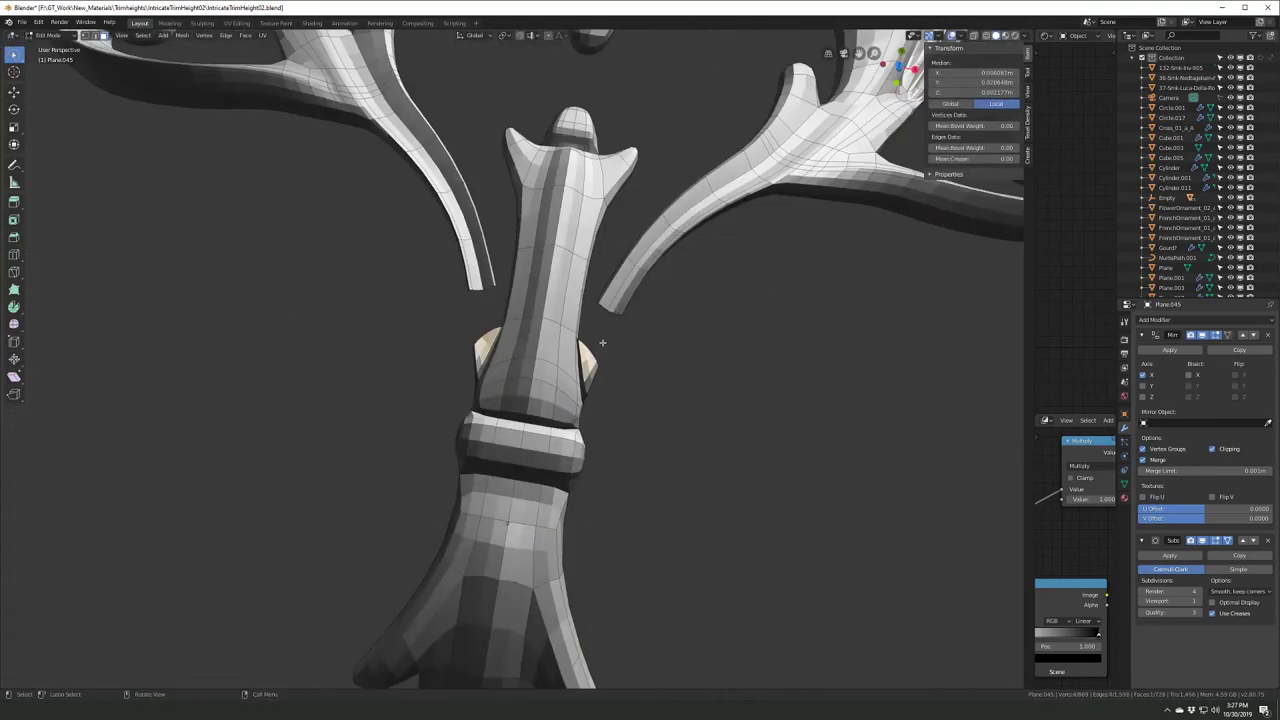
key("KP_Decimal")
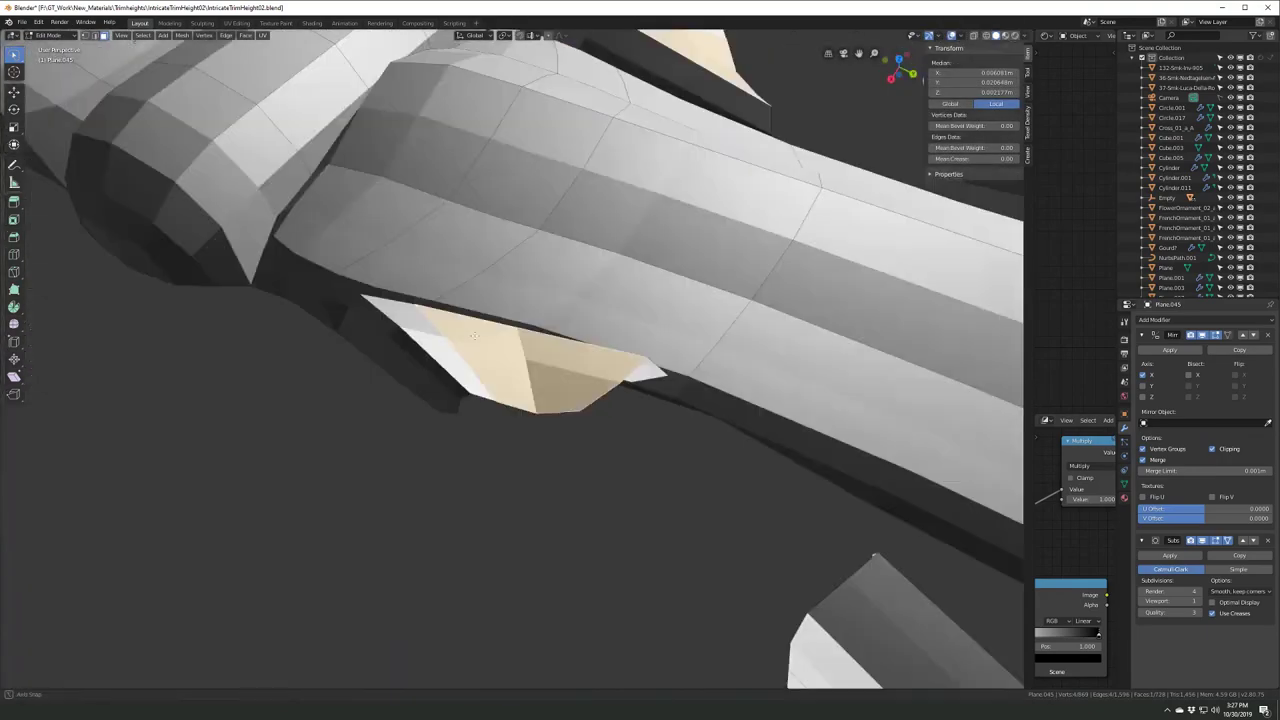
mouse_move(602, 343)
middle_mouse_down()
mouse_move(459, 463)
mouse_move(551, 366)
middle_mouse_up()
key("alt+a")
middle_click_drag(614, 429, 700, 300)
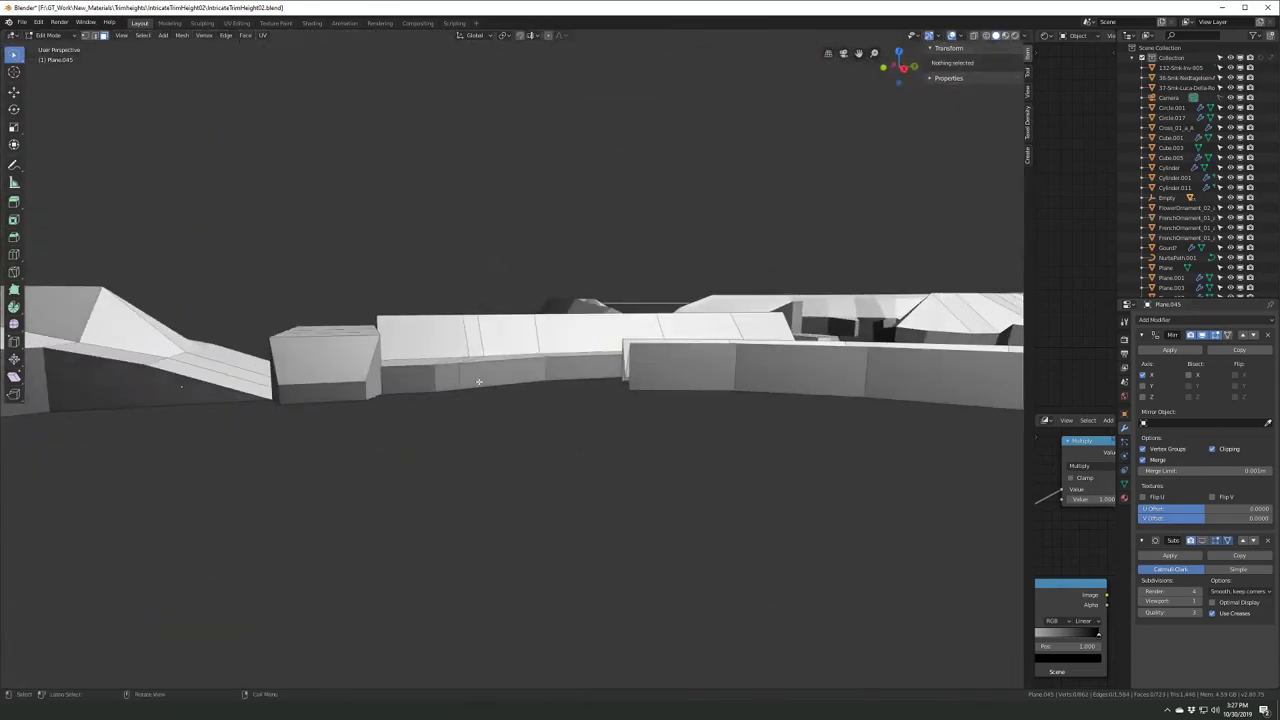
key("Tab")
key("Home")
key("Tab")
key("h")
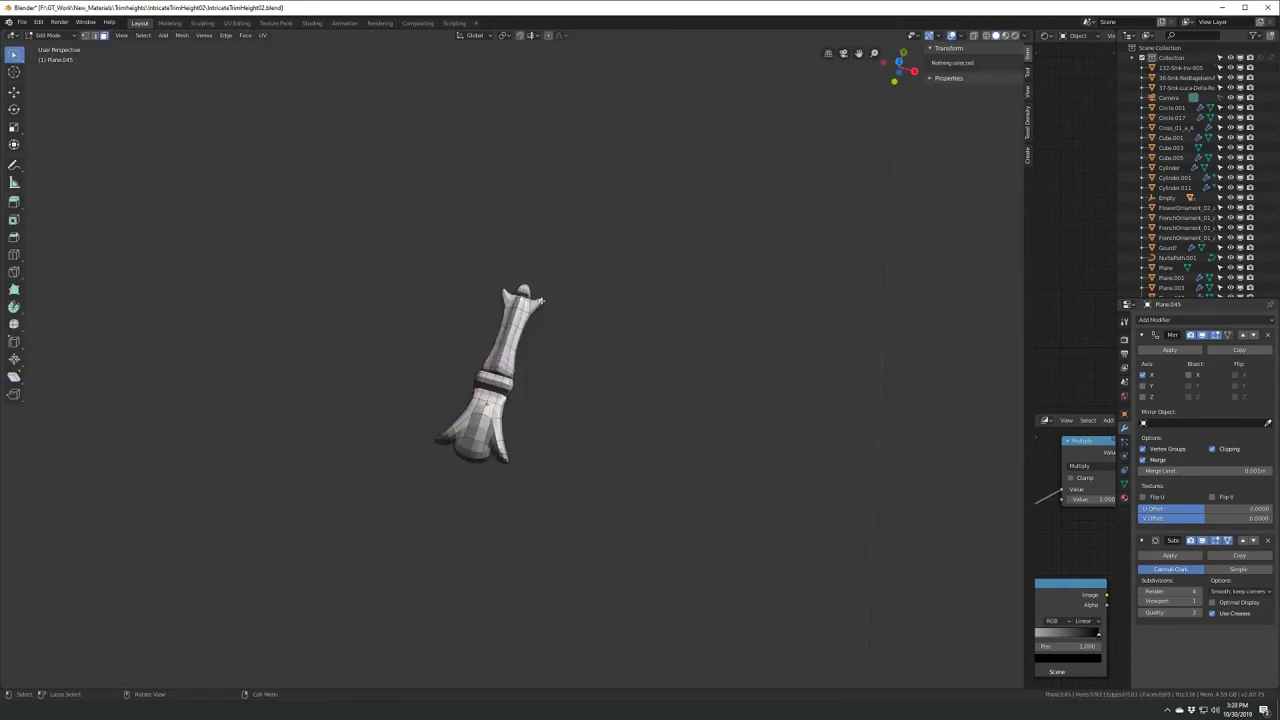
key("KP_Divide")
key("grave")
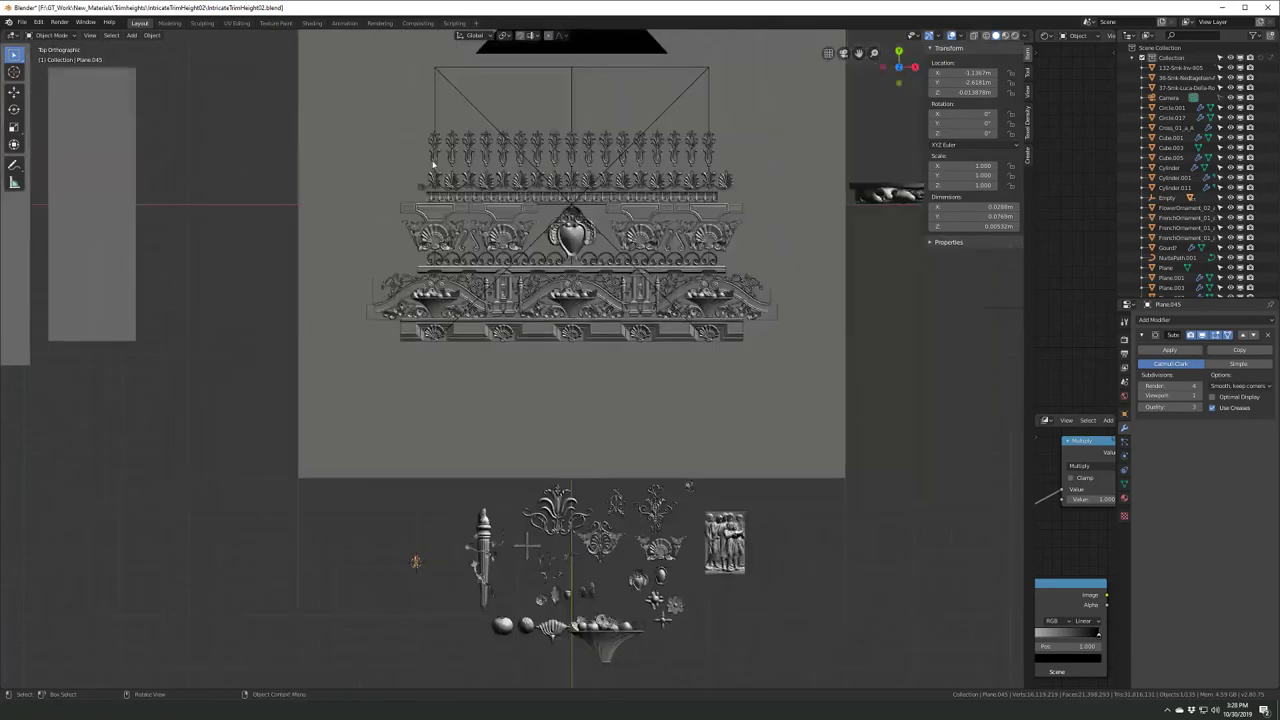
key("KP_Decimal")
- Move the handle along X and Y to sit between the tulip ornaments
key("g")
key("x")
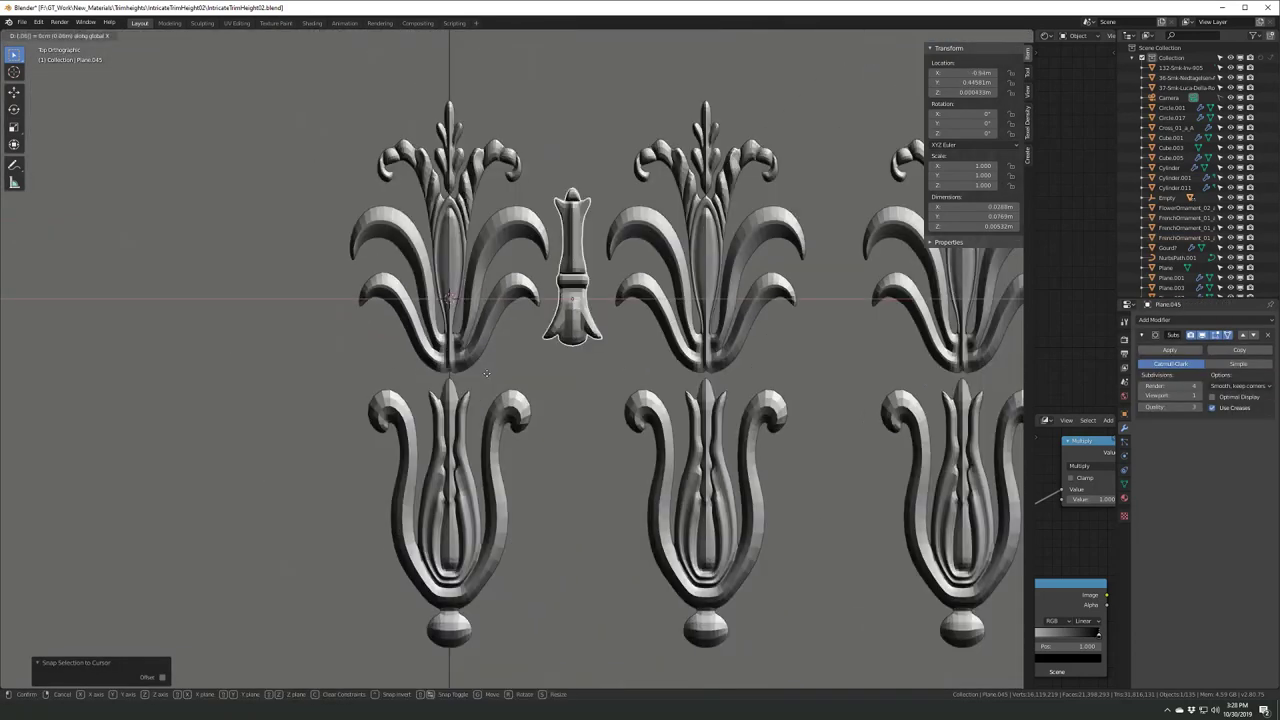
middle_click_drag(488, 377, 488, 277, "shift")
key("g")
key("y")
left_click(620, 400)
- Enlarge the handle and apply its rotation and scale
key("s")
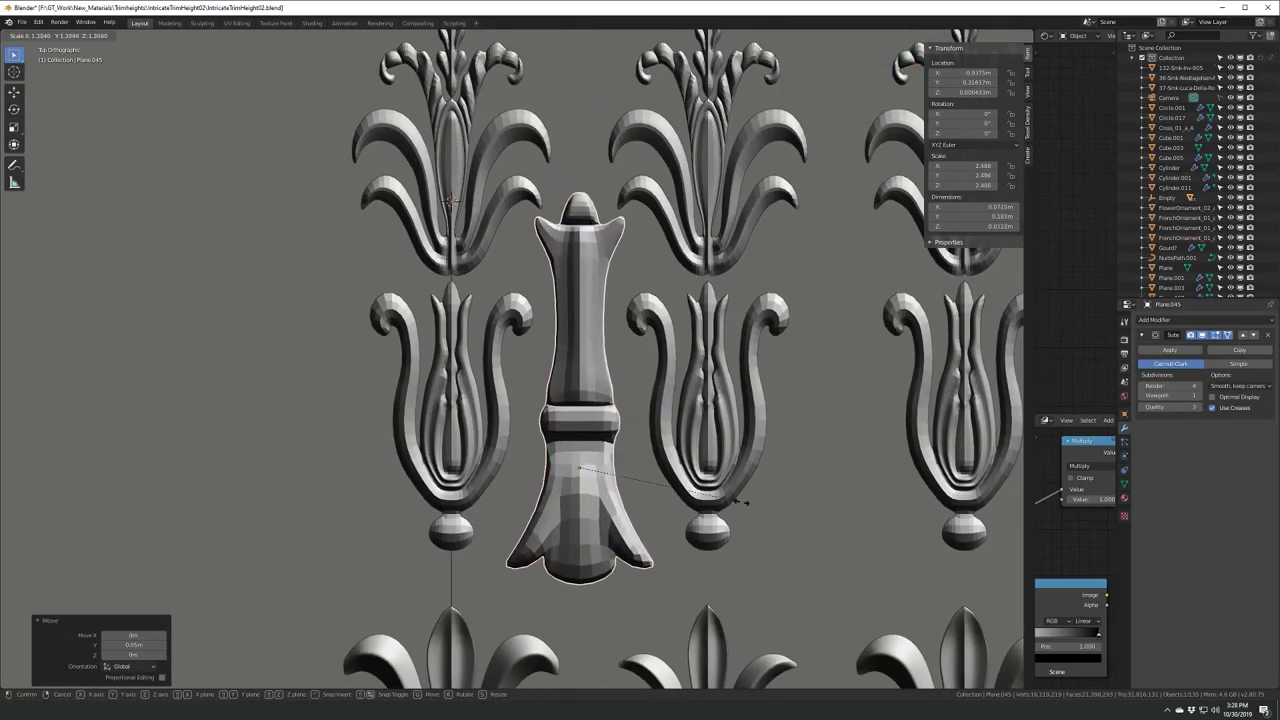
key("Escape")
scroll(640, 400, "down", 3)
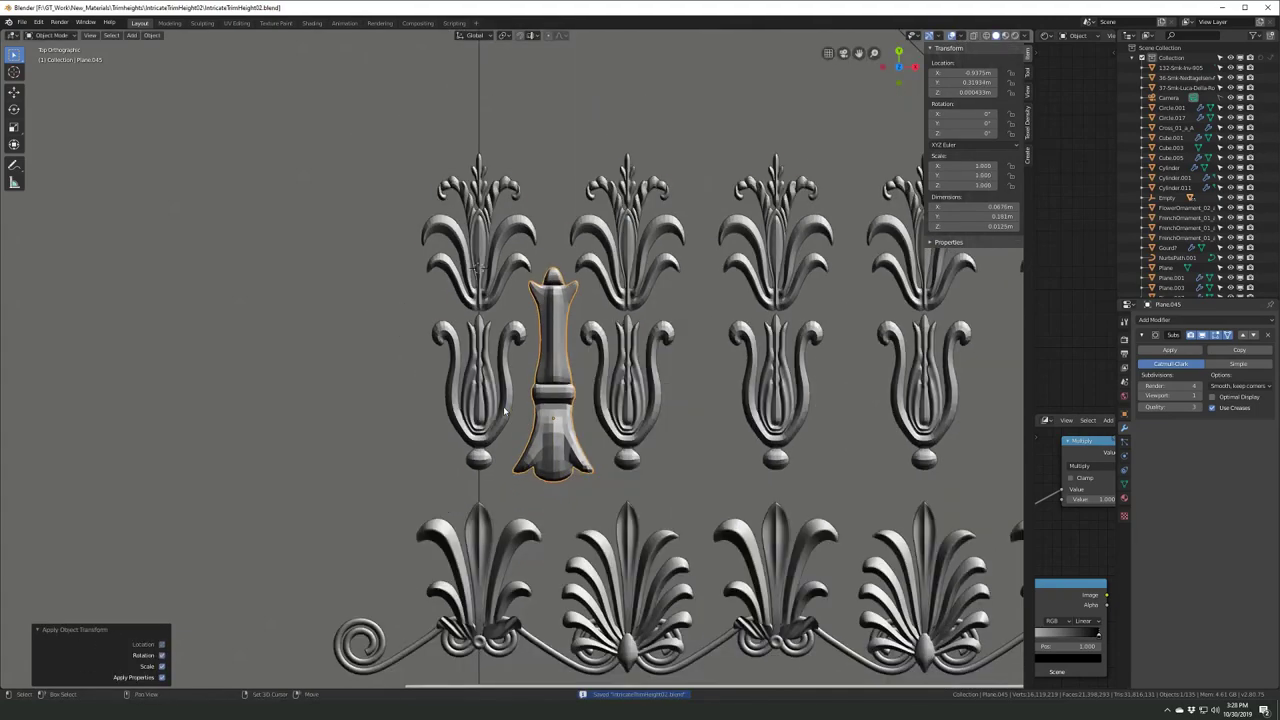
right_click(470, 400)
scroll(575, 447, "down", 3)
scroll(736, 428, "down", 3)
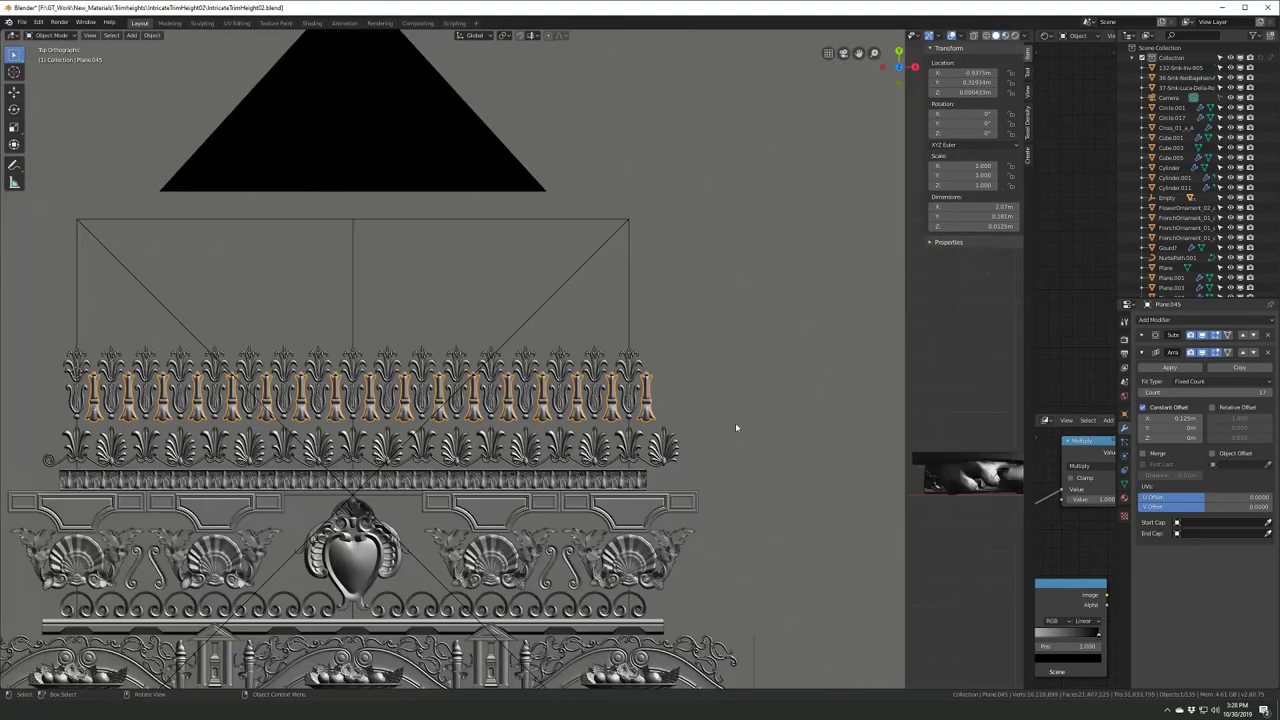
- Save the file and tilt the view over the ornament rows
scroll(973, 408, "down", 2)
key("ctrl+s")
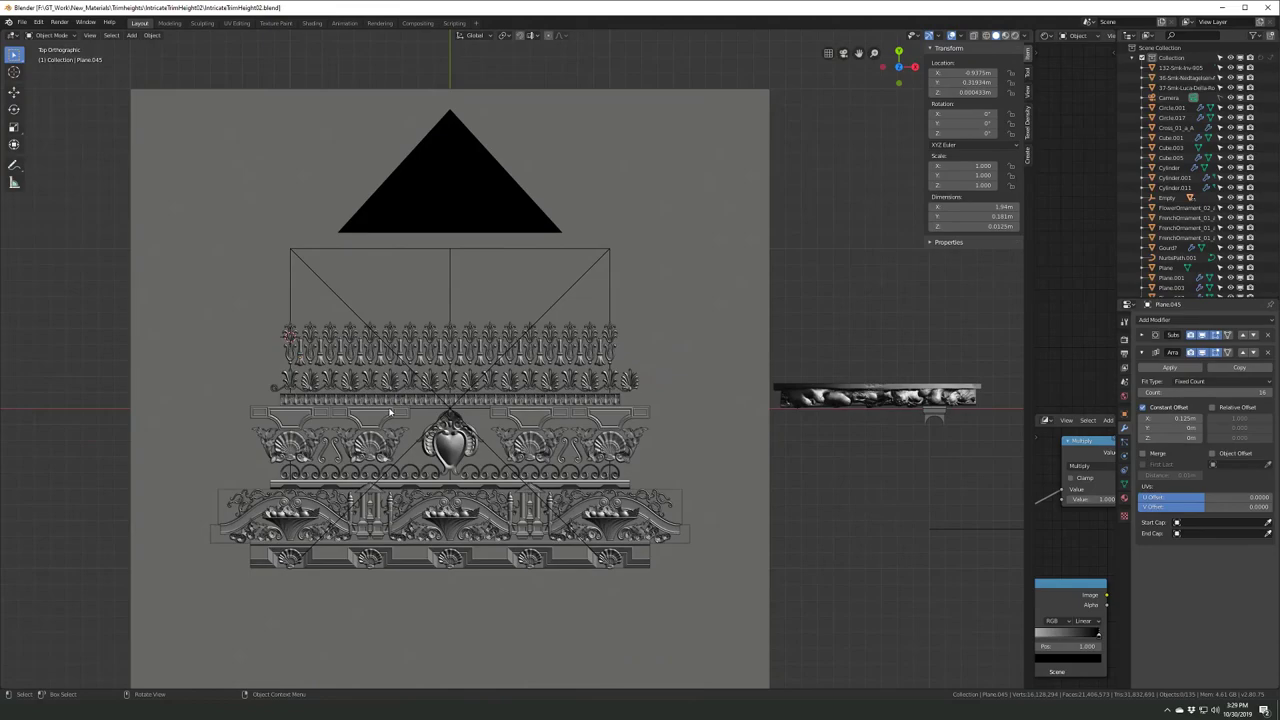
scroll(390, 412, "up", 3)
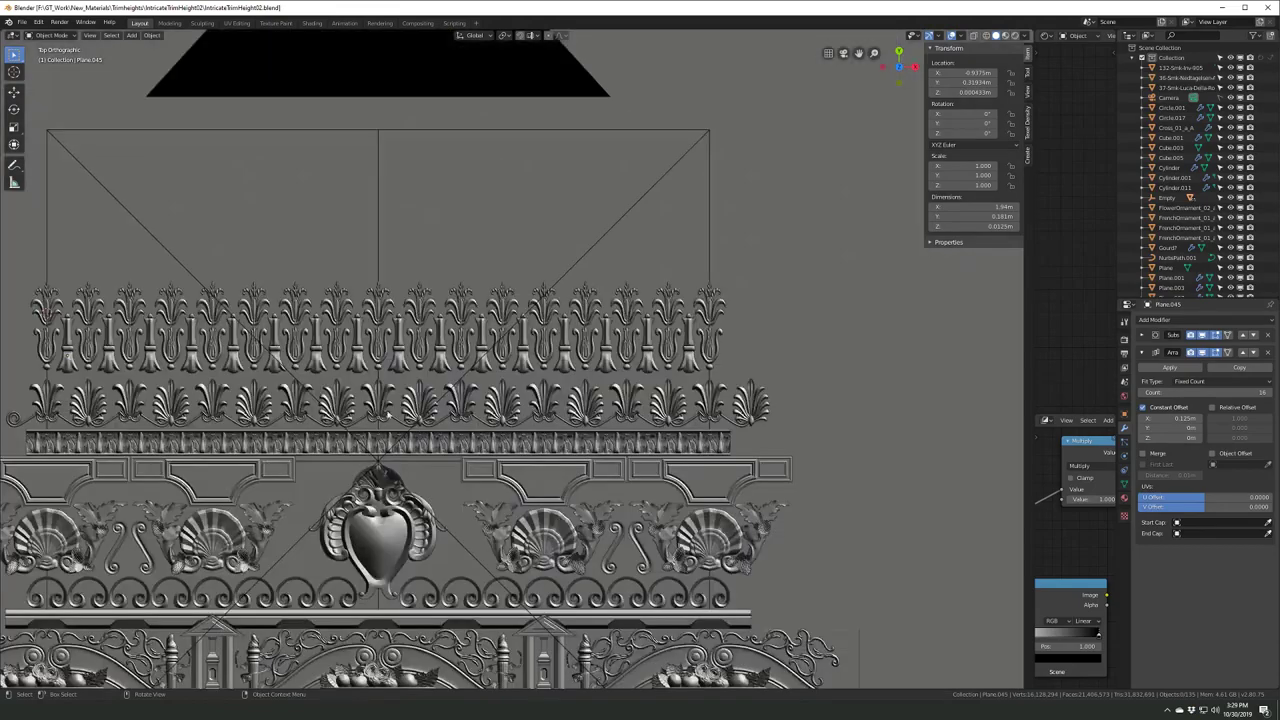
middle_click_drag(390, 412, 490, 335)
scroll(490, 335, "down", 3)
scroll(490, 335, "up", 3)
- Frame the heart ornament and check its linked scalloped pieces in Edit Mode
left_click(465, 350)
key("KP_Decimal")
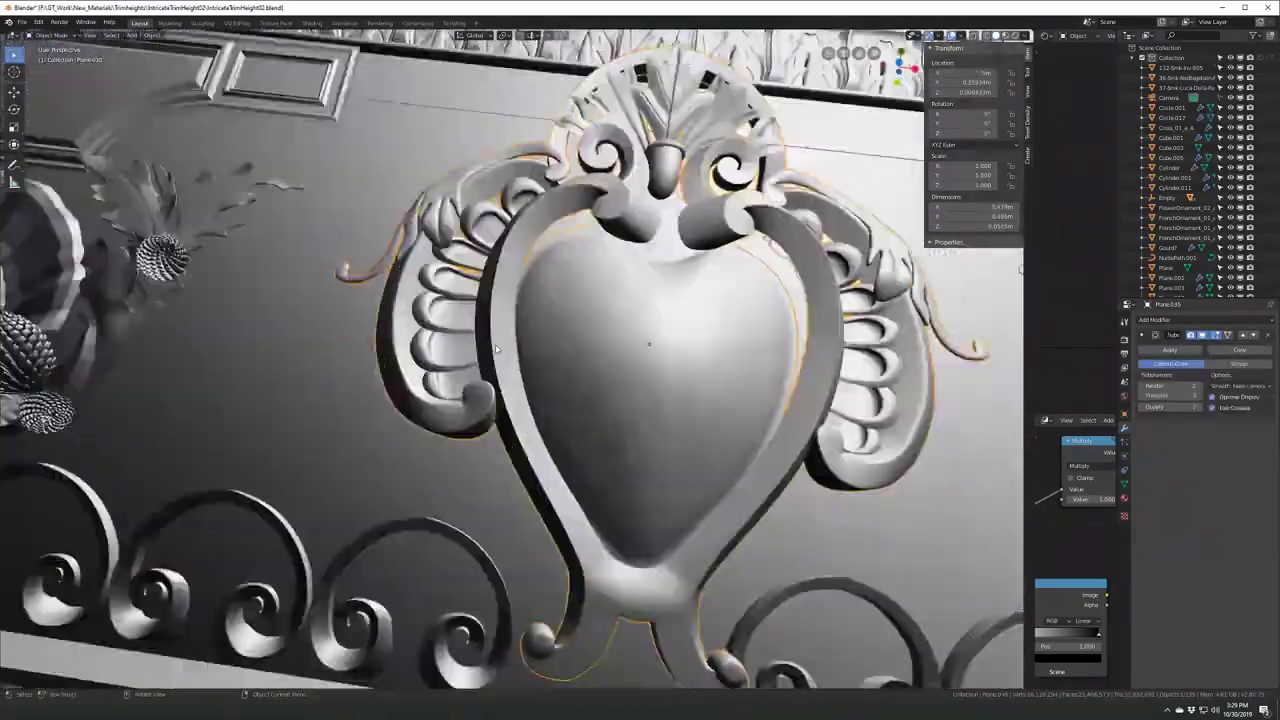
key("Tab")
middle_click_drag(573, 222, 887, 487)
key("l")
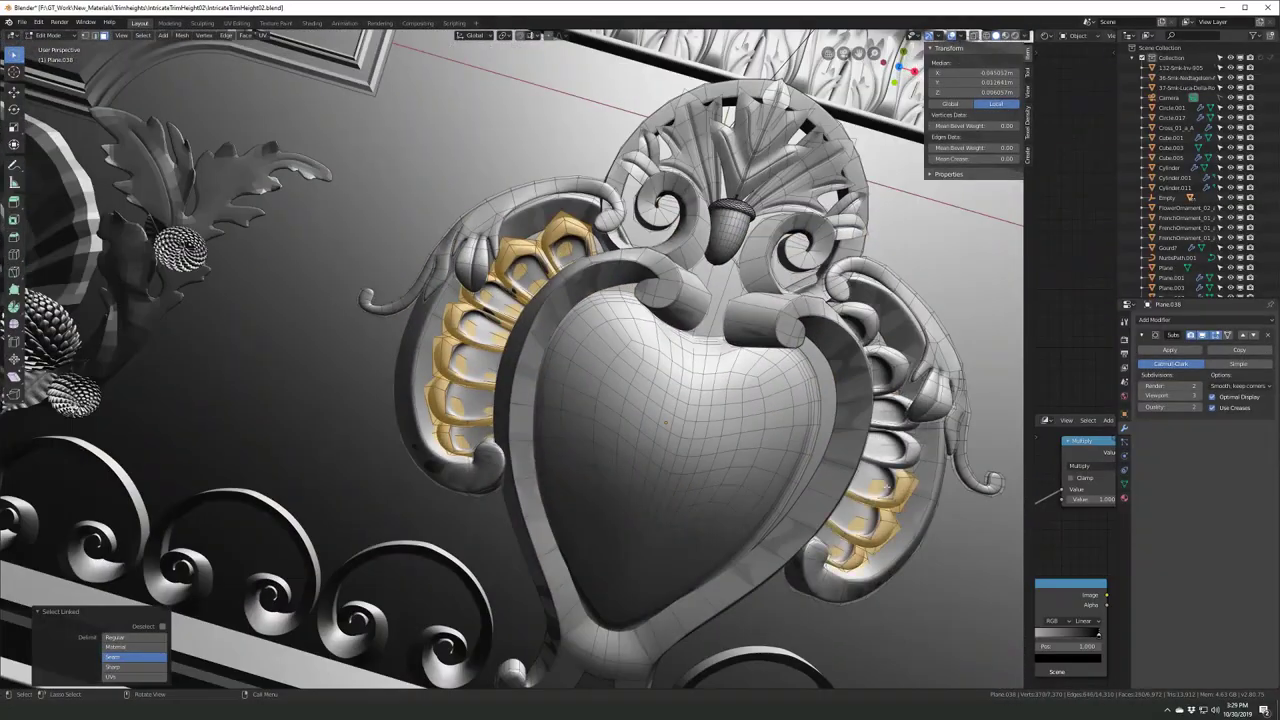
key("Tab")
- Save again from a full-sheet view and pick the small S-scroll ornament in top view
scroll(600, 400, "down", 10)
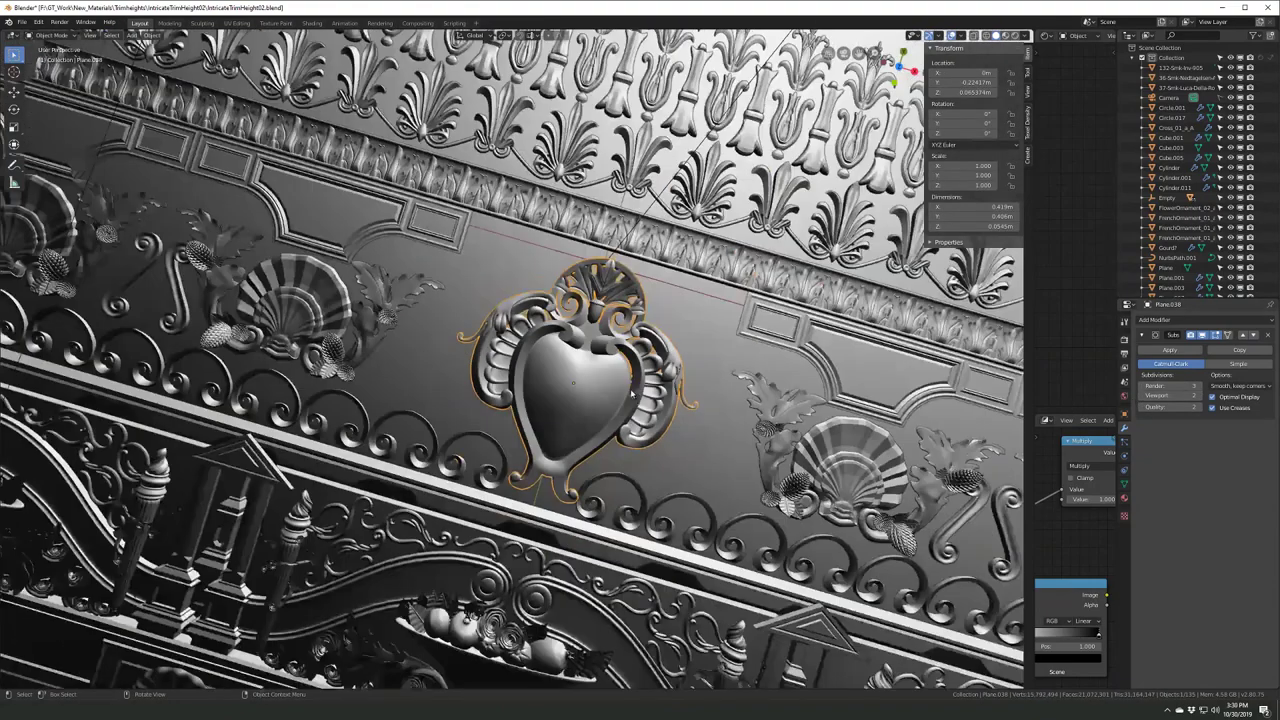
middle_click_drag(600, 400, 492, 340)
key("ctrl+s")
key("KP_7")
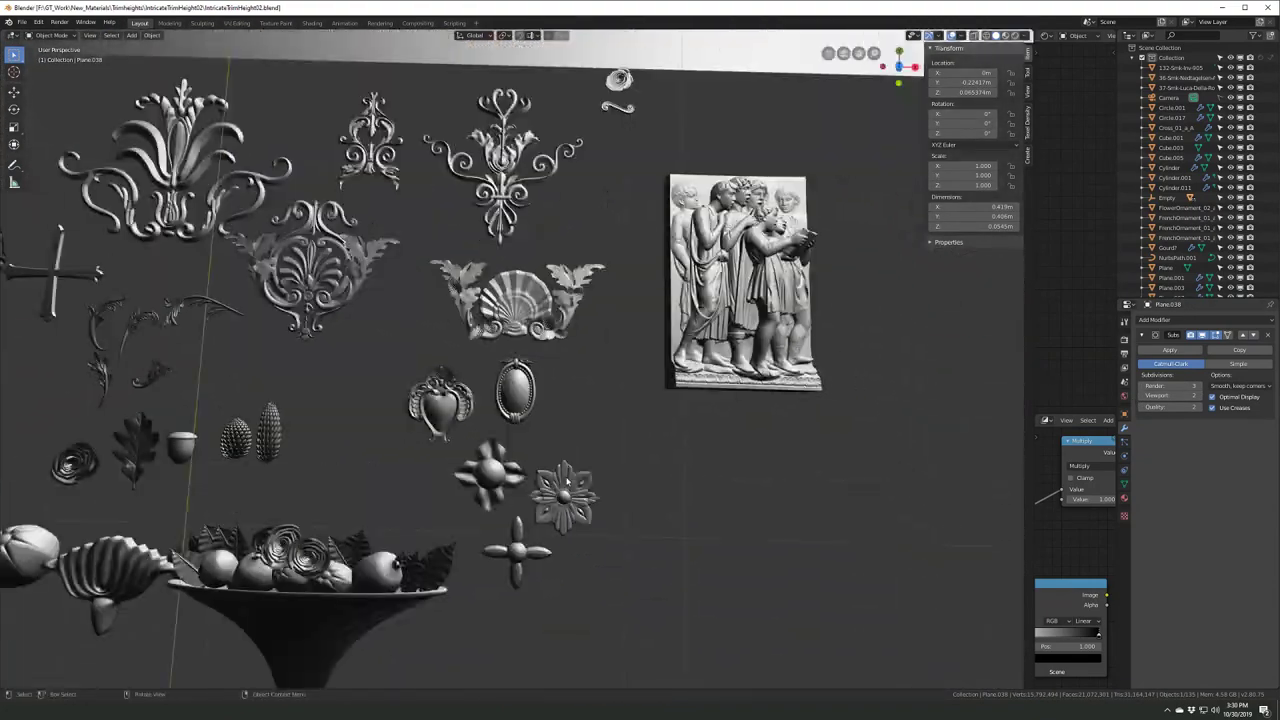
left_click(579, 314)
scroll(579, 314, "down", 1)
- Snap the S-scroll ornament to the 3D cursor and give it an Array modifier
scroll(579, 314, "down", 4)
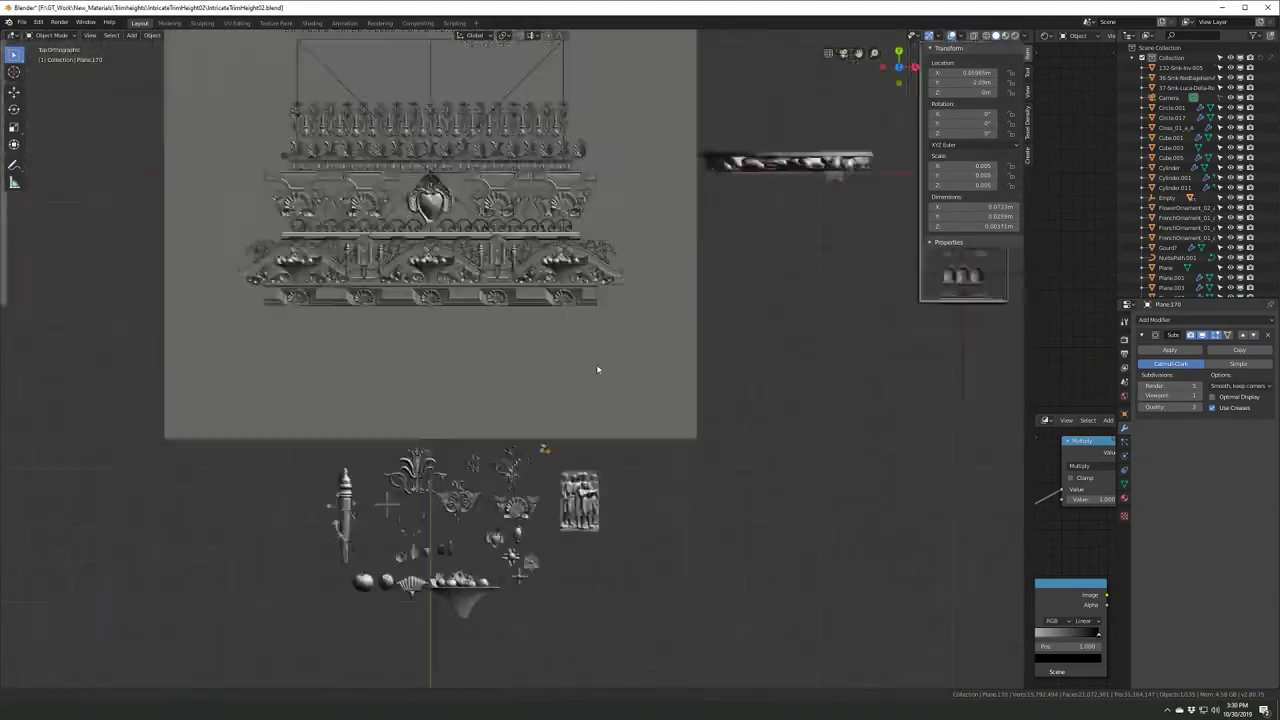
key("shift+s")
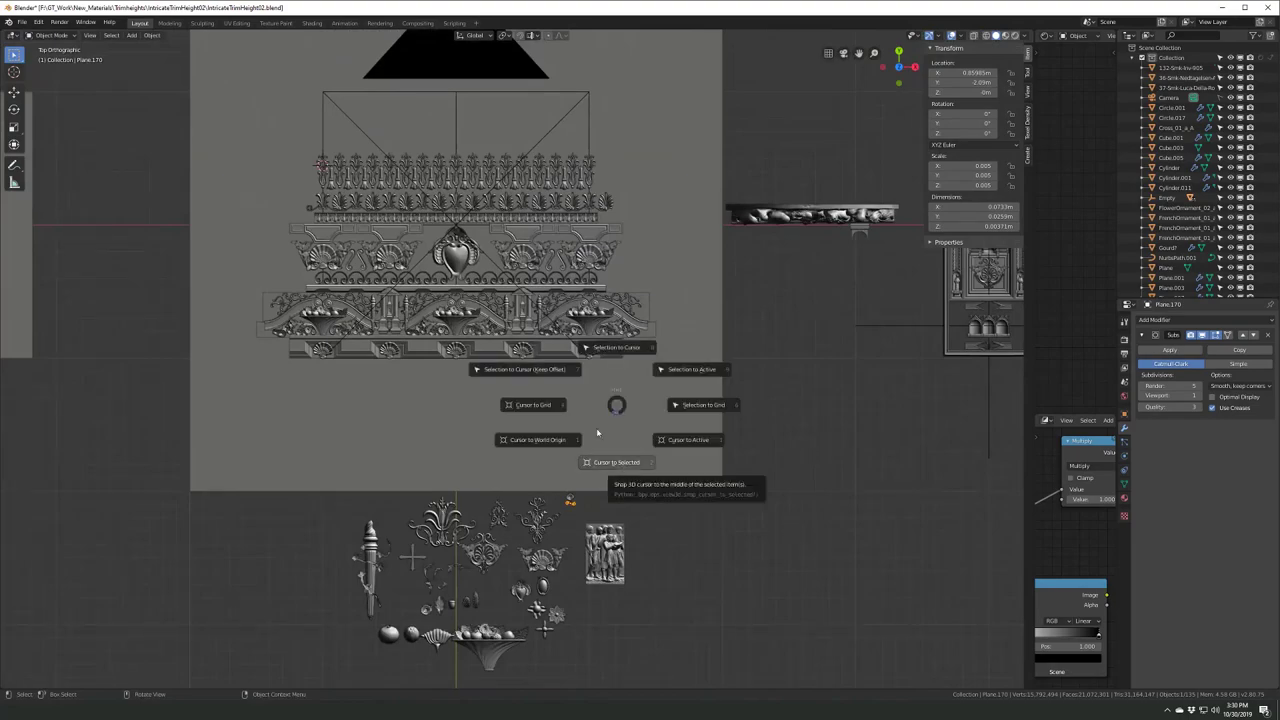
key("KP_Decimal")
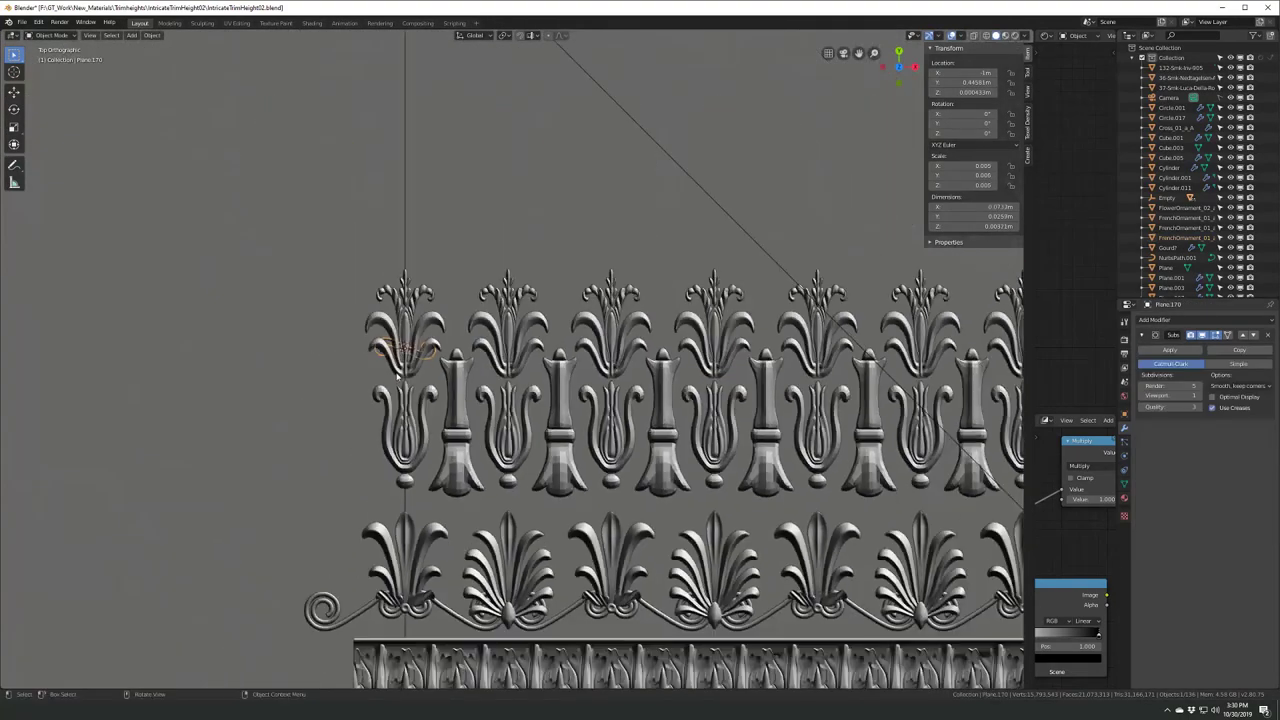
left_click(414, 263)
left_click(1165, 319)
left_click(1080, 346)
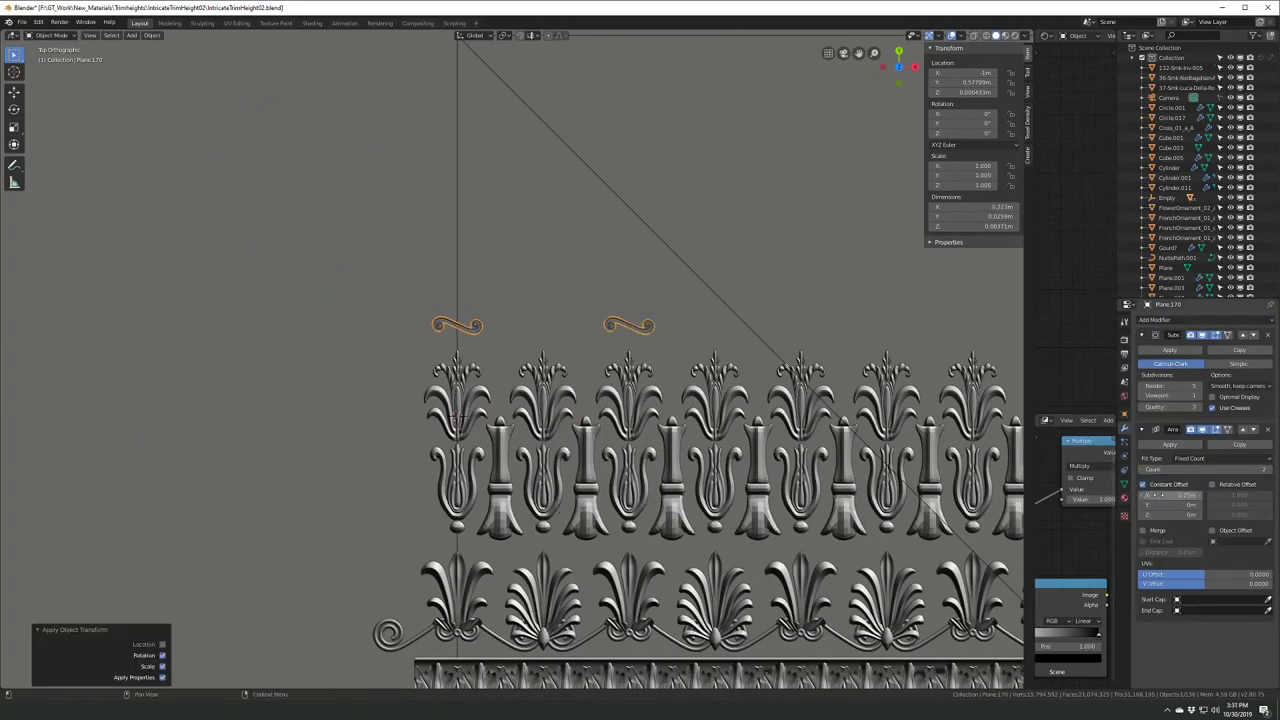
- Resize the scroll ornament's mesh in Edit Mode
key("Tab")
scroll(520, 358, "up", 4)
key("Escape")
key("Tab")
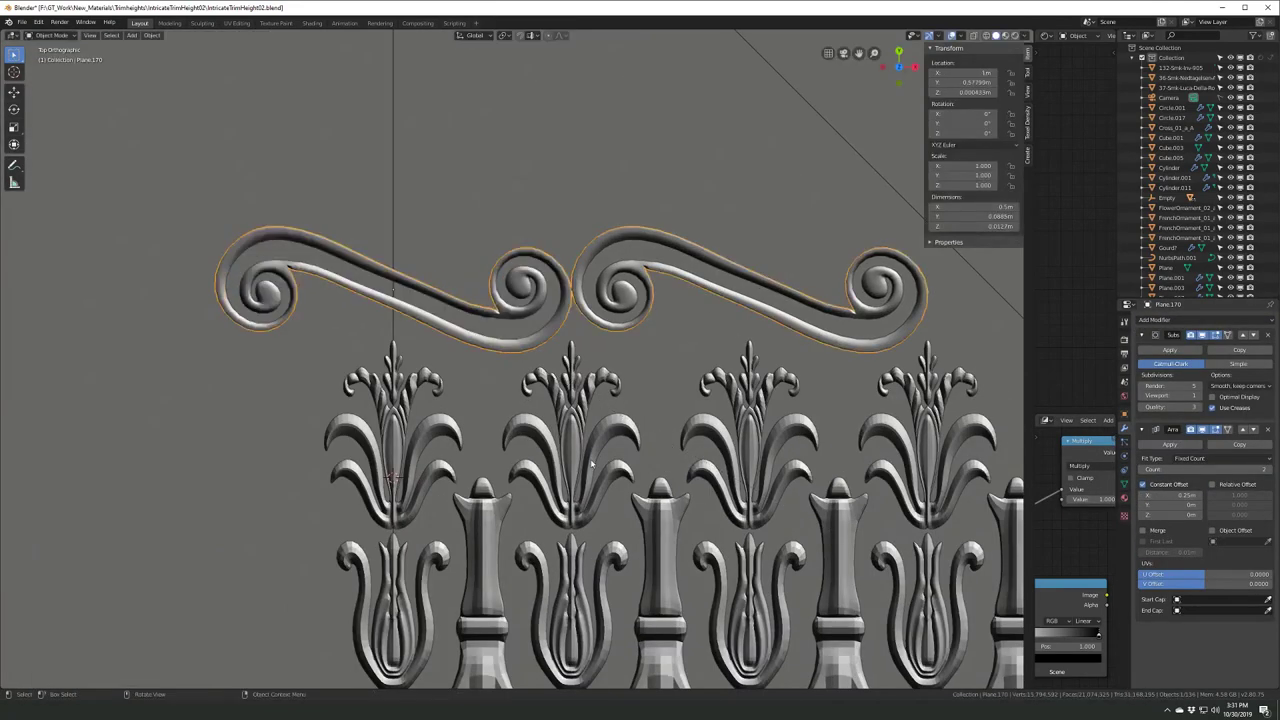
- Raise the scroll row along Z, check it from top view, and save
middle_click_drag(392, 478, 507, 342)
key("g")
key("z")
left_click(507, 342)
key("KP_7")
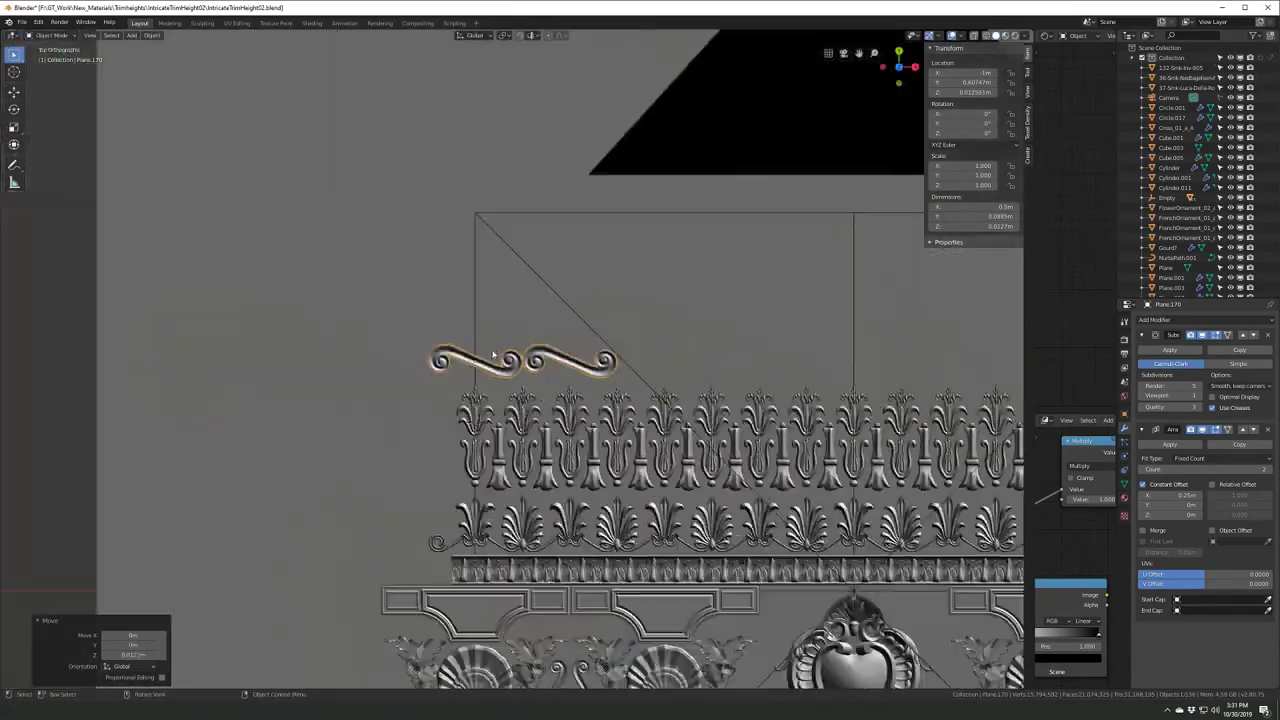
scroll(480, 350, "down", 4)
scroll(470, 355, "up", 4)
scroll(466, 357, "up", 2)
key("ctrl+s")
scroll(466, 357, "down", 3)
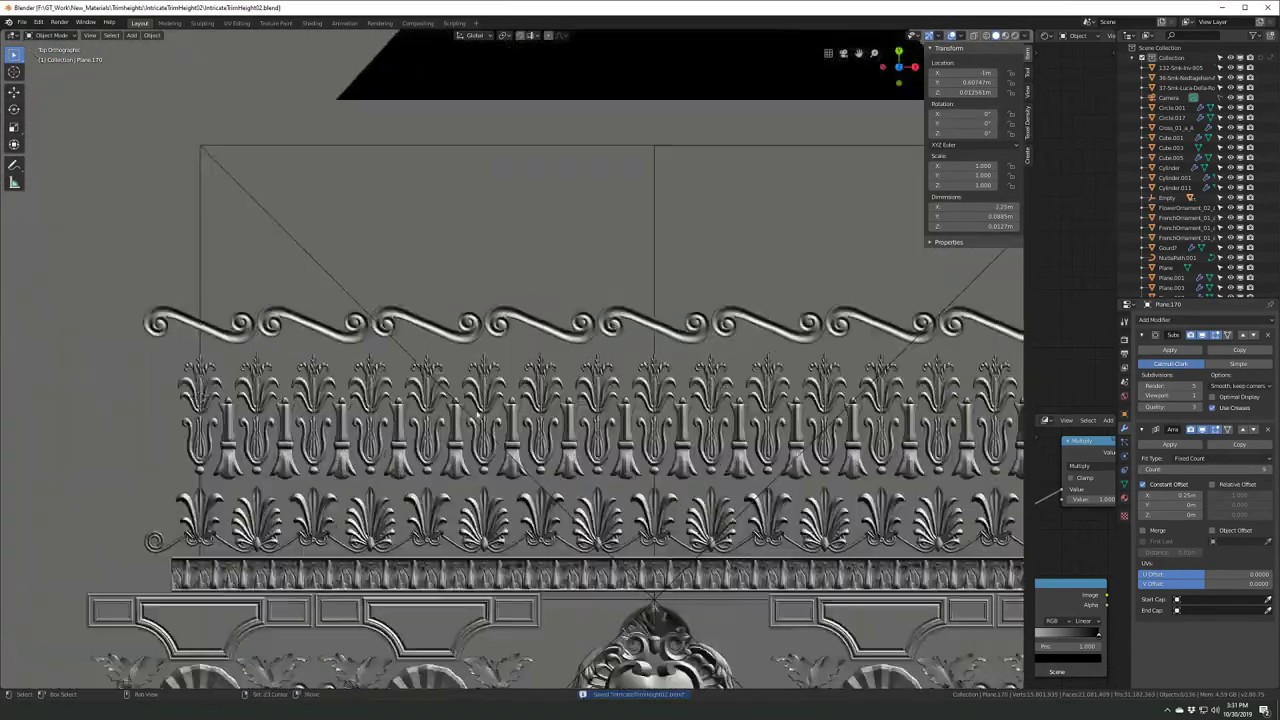
mouse_move(466, 357)
middle_mouse_down()
mouse_move(297, 194)
mouse_move(434, 340)
mouse_move(440, 250)
mouse_move(434, 360)
mouse_move(450, 260)
mouse_move(470, 320)
mouse_move(490, 330)
mouse_move(420, 330)
mouse_move(300, 360)
middle_mouse_up()
- Lower an ornament tile onto the trim sheet's base
key("Tab")
key("Tab")
left_click(493, 285)
key("g")
left_click(498, 361)
left_click(232, 386)
key("Tab")
key("Tab")
- Lower the mirrored trim plane and further ornaments to the base height
mouse_move(232, 386)
middle_mouse_down()
mouse_move(350, 380)
mouse_move(480, 410)
mouse_move(511, 350)
mouse_move(540, 360)
mouse_move(604, 322)
mouse_move(620, 338)
mouse_move(559, 392)
mouse_move(620, 360)
mouse_move(660, 380)
mouse_move(521, 378)
middle_mouse_up()
left_click(500, 380)
left_click(502, 371)
key("g")
left_click(608, 359)
left_click(583, 366)
left_click(672, 383)
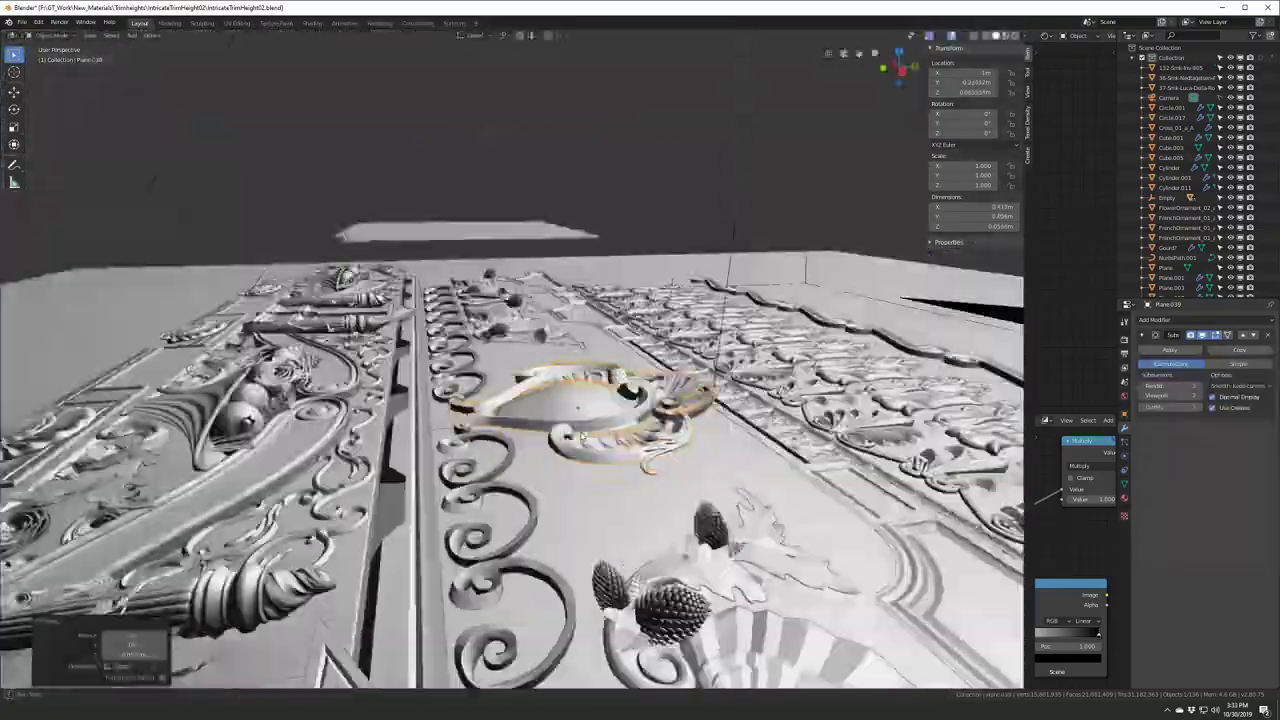
left_click(521, 378)
- Fly up to the framed trim panel and inspect its recessed face in Edit Mode
key("shift+grave")
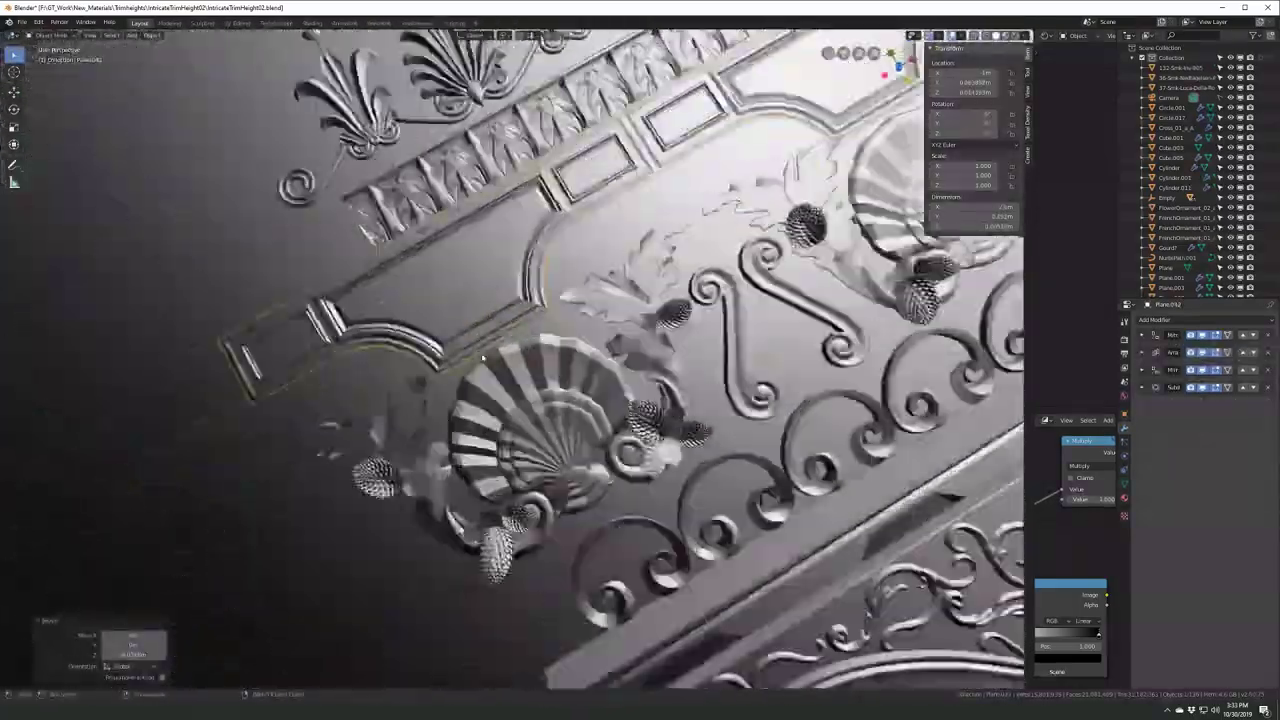
left_click(534, 323)
key("Tab")
scroll(503, 320, "down", 5)
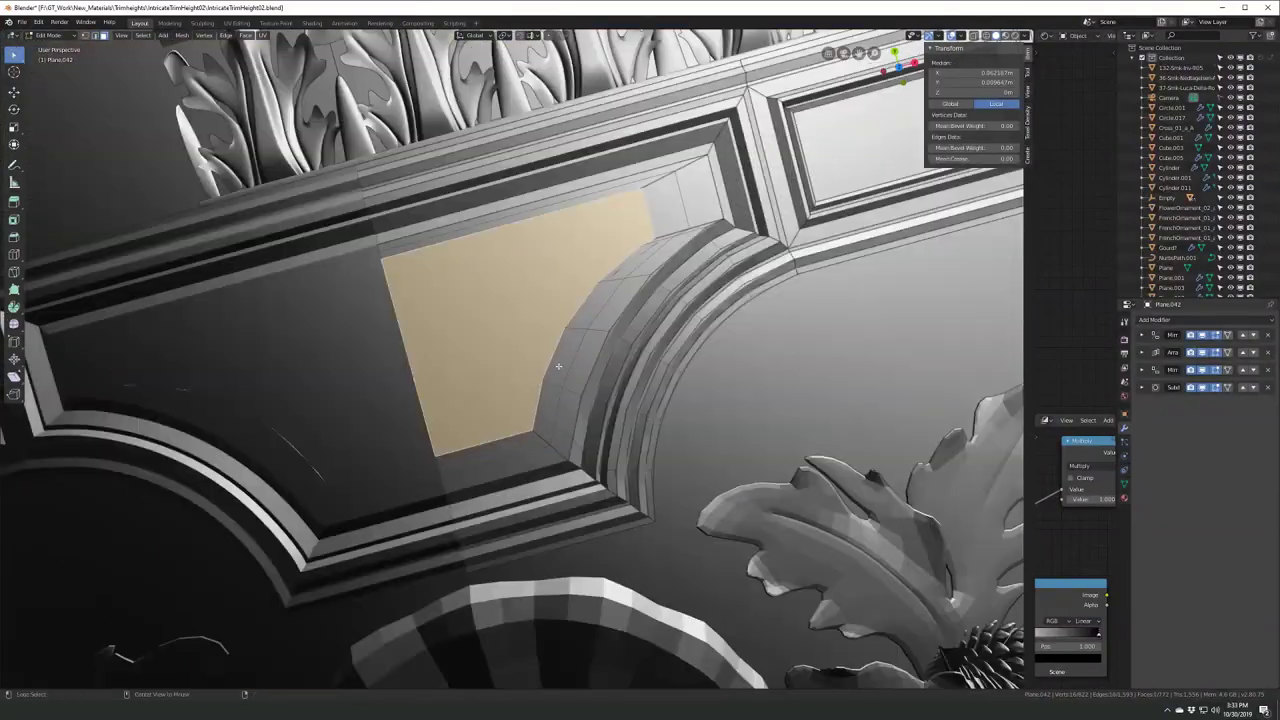
left_click(563, 346)
left_click(516, 361)
key("KP_Decimal")
key("Tab")
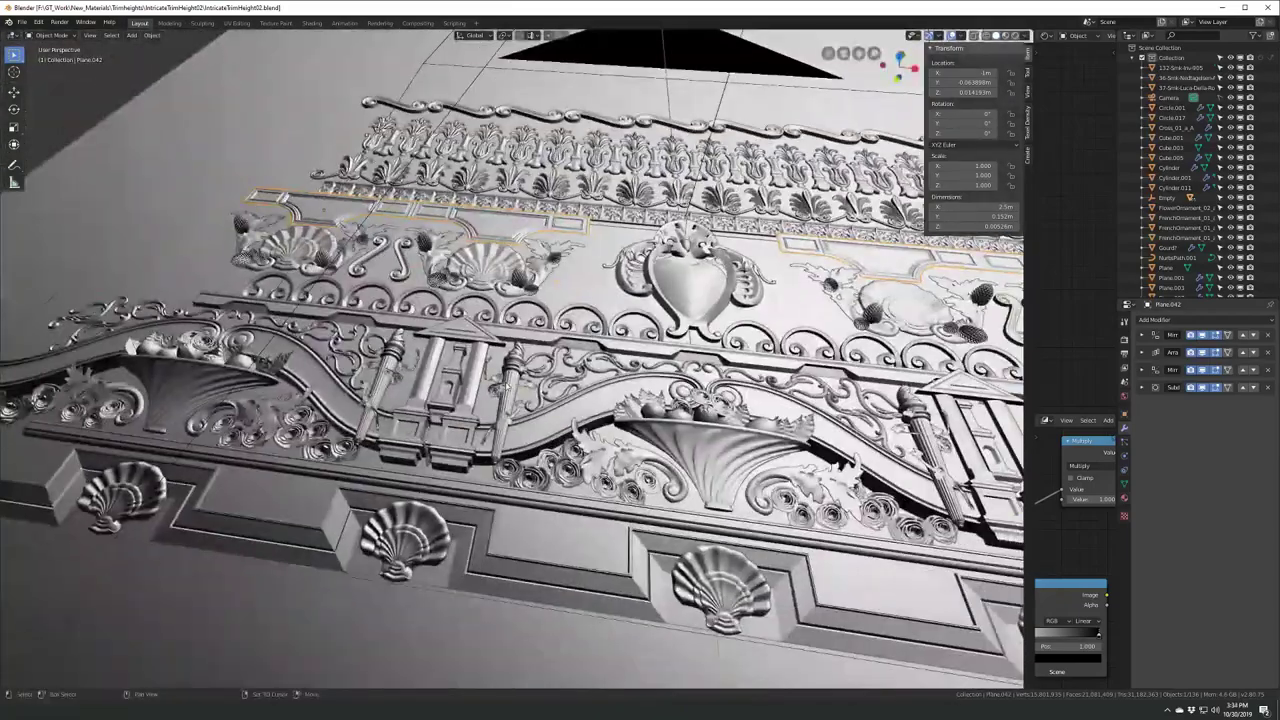
- Snap the 3D cursor to the selected S-scroll ornament in top view
key("KP_7")
scroll(527, 332, "up", 5)
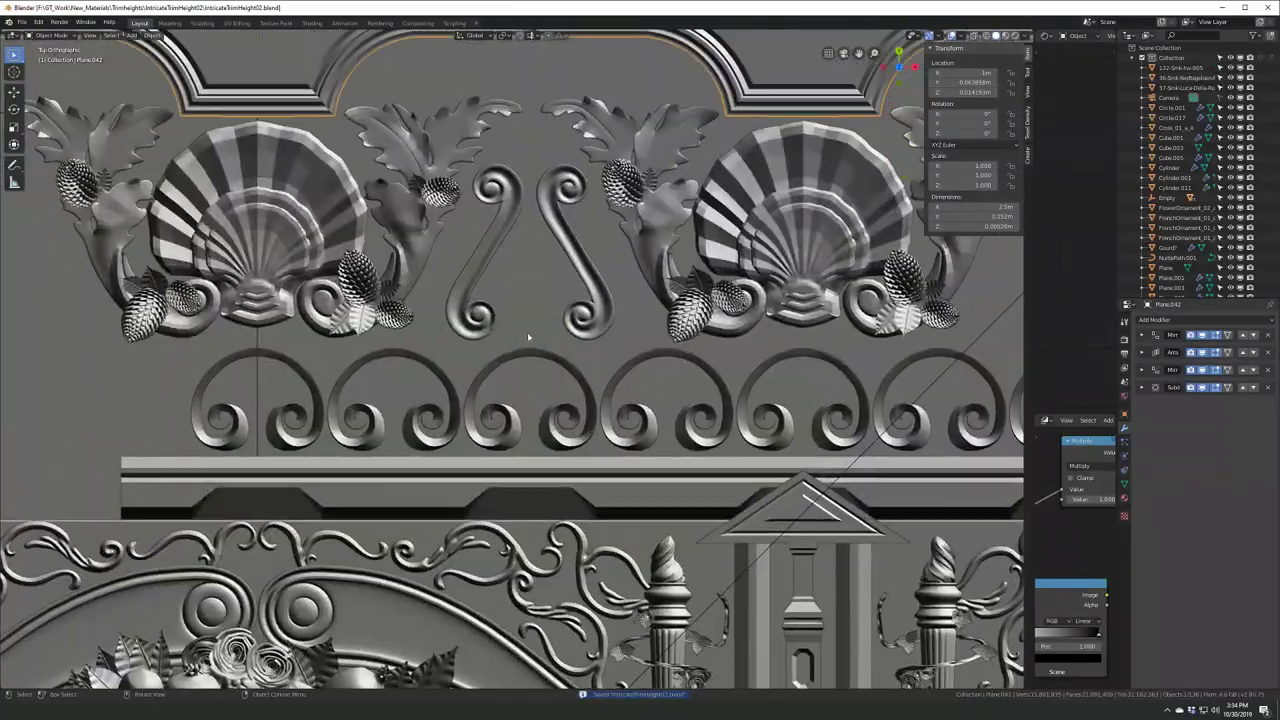
left_click(527, 332)
key("shift+s")
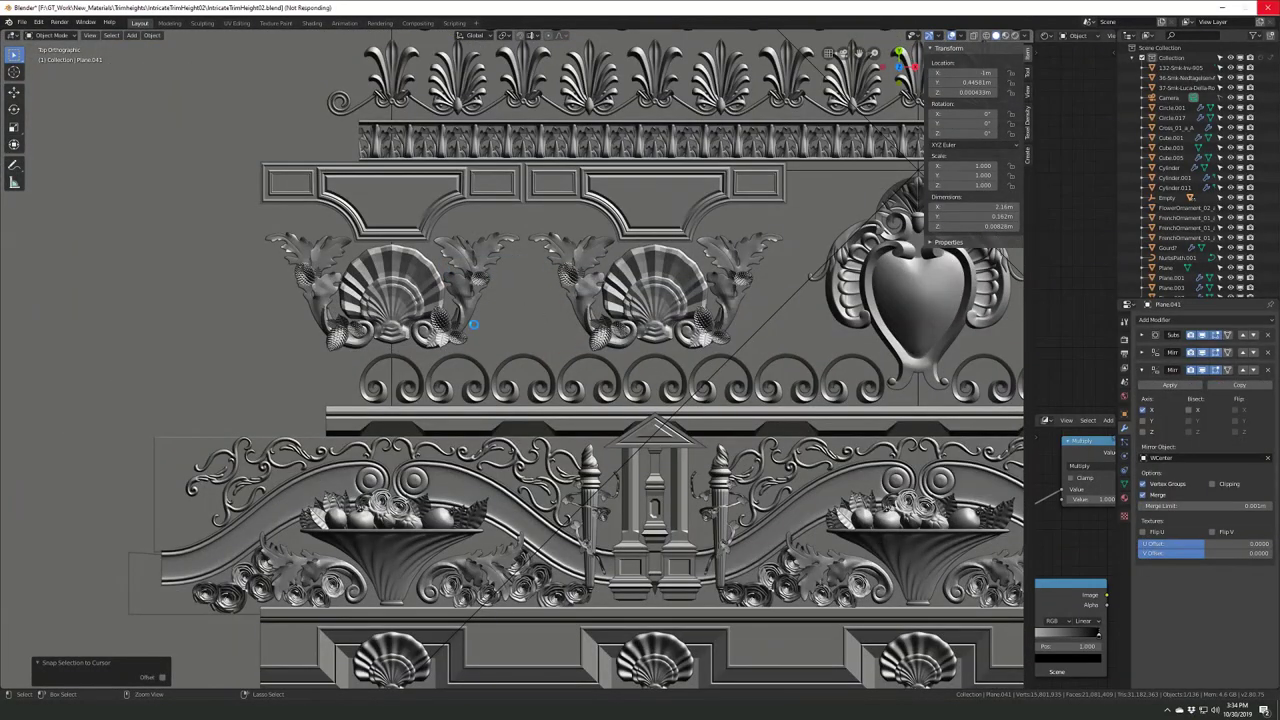
key("shift+s")
- Add a new plane at the 3D cursor and scale it down to a narrow size
left_click(476, 290)
key("shift+a")
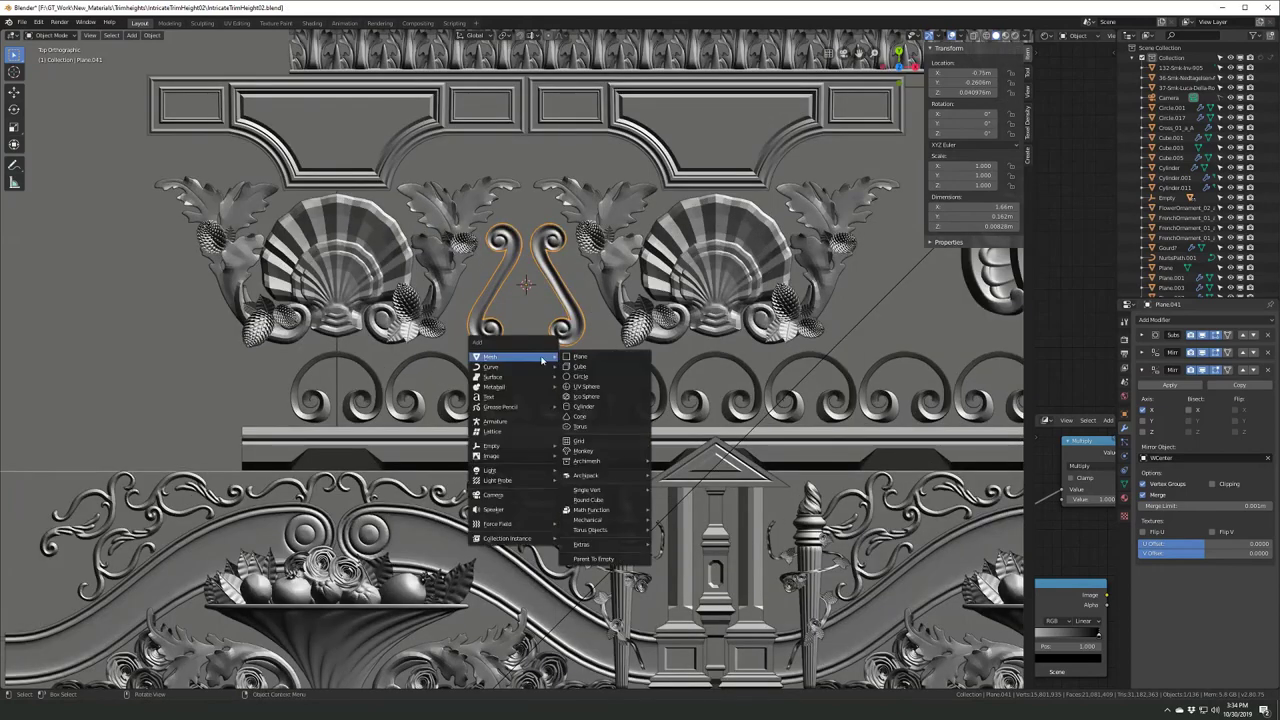
left_click(585, 350)
key("Tab")
key("s")
scroll(561, 318, "up", 5)
key("Tab")
left_click(1163, 320)
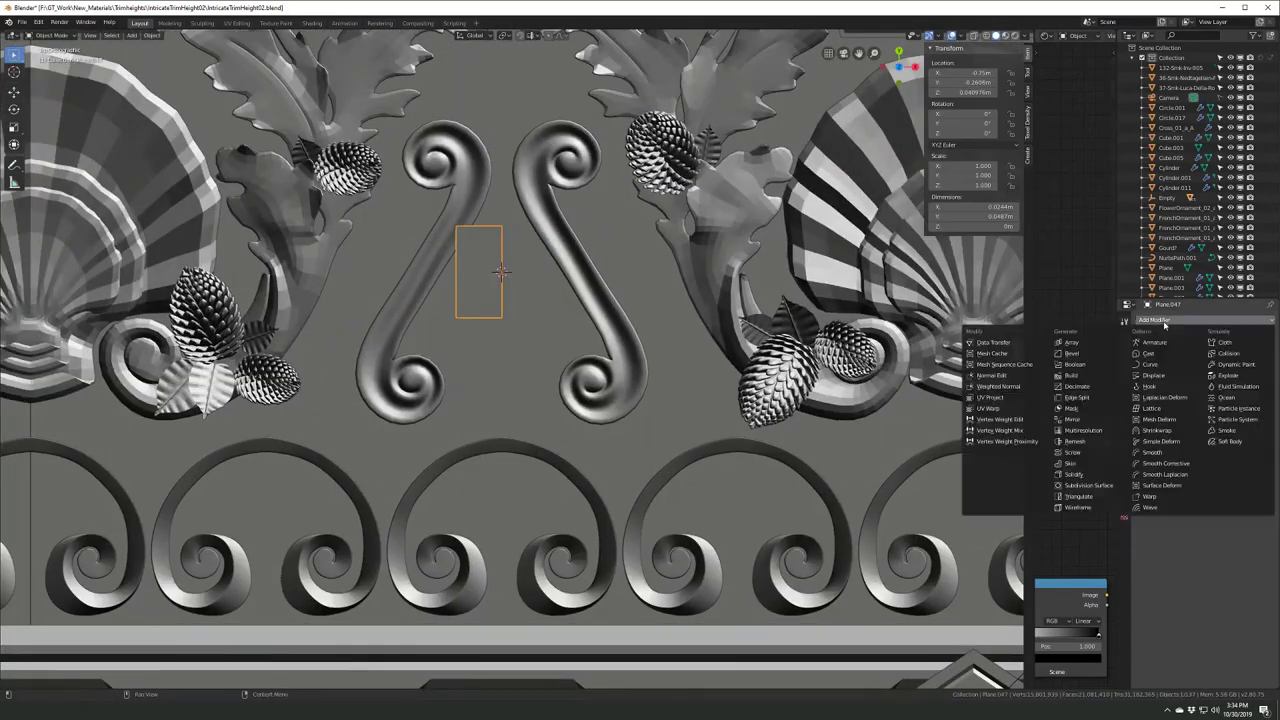
- Give the plane a Mirror modifier, trace its outline around the scrolls and fill it with a face
left_click(1077, 425)
scroll(534, 334, "up", 3)
key("ctrl+s")
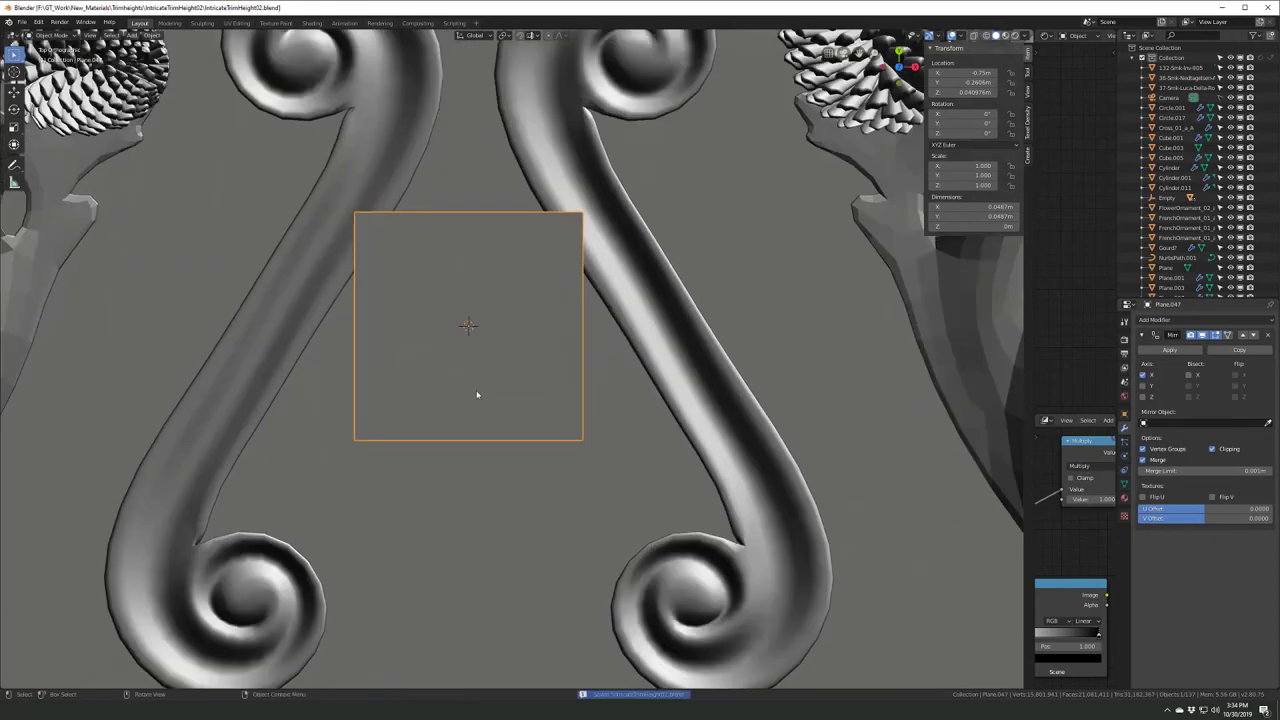
scroll(474, 394, "up", 2)
key("Tab")
key("g")
left_click(444, 194)
key("Delete")
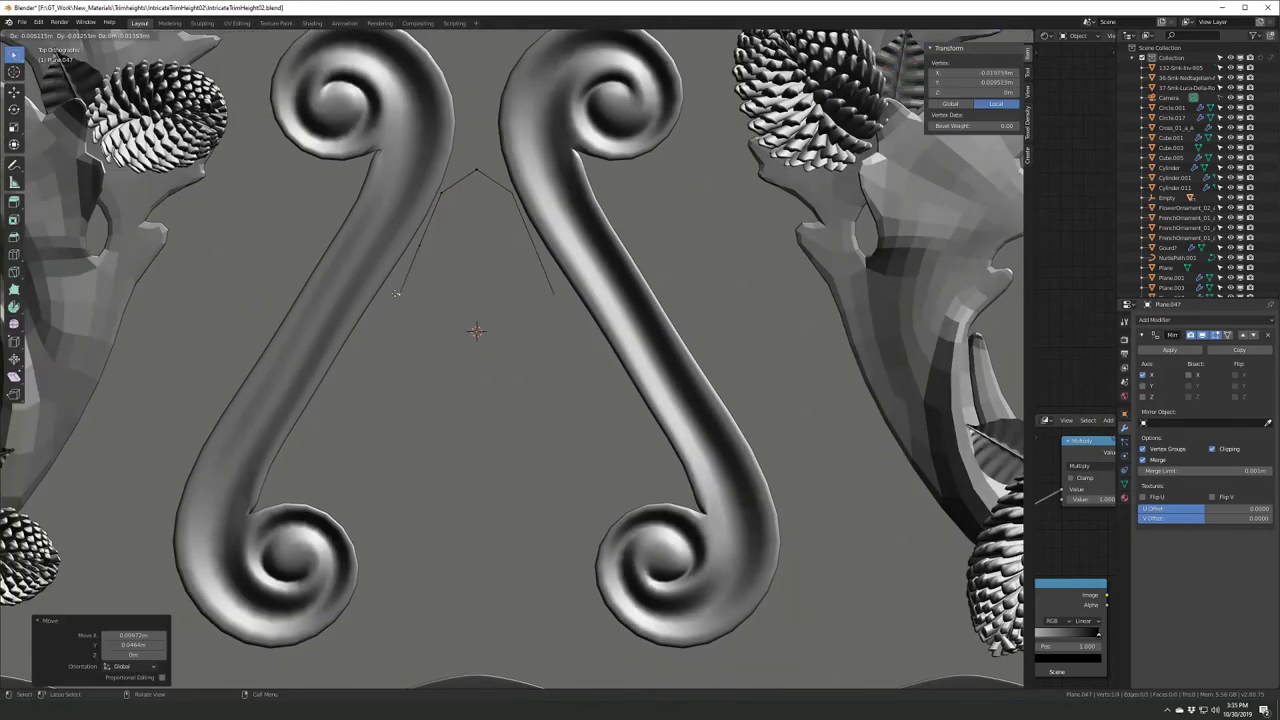
left_click(374, 499)
middle_click_drag(374, 499, 424, 409, "shift")
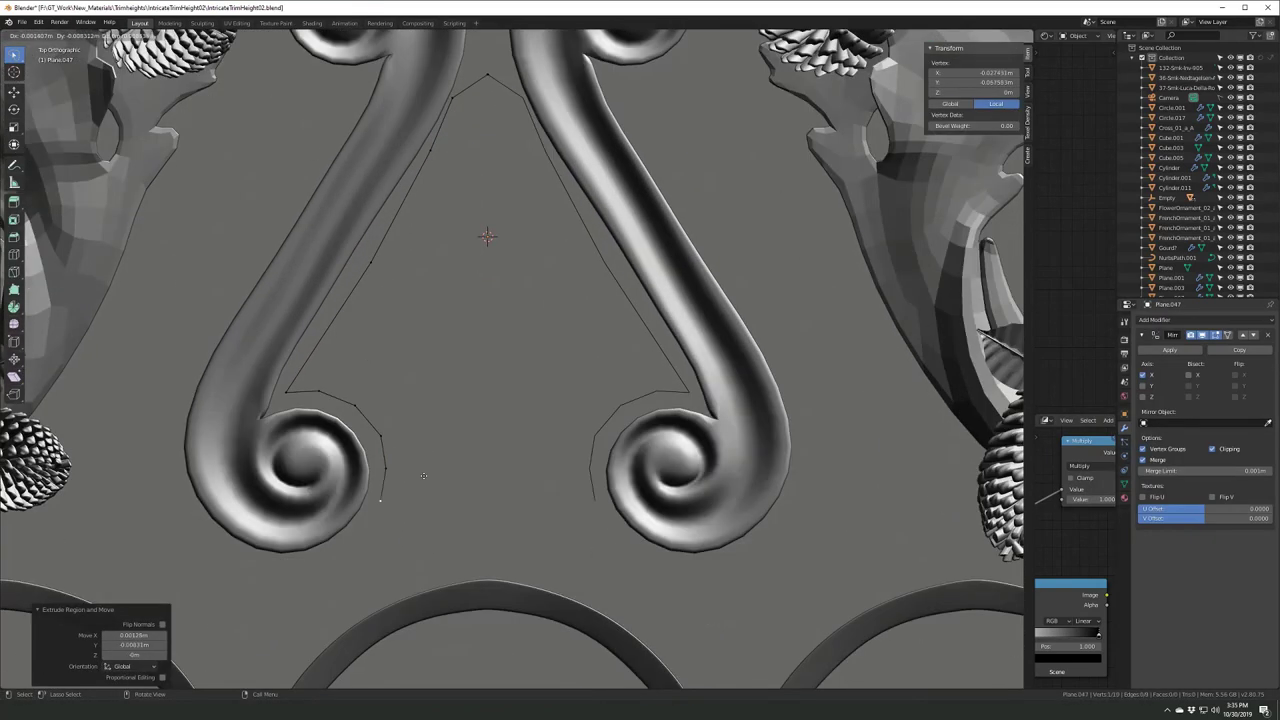
key("f")
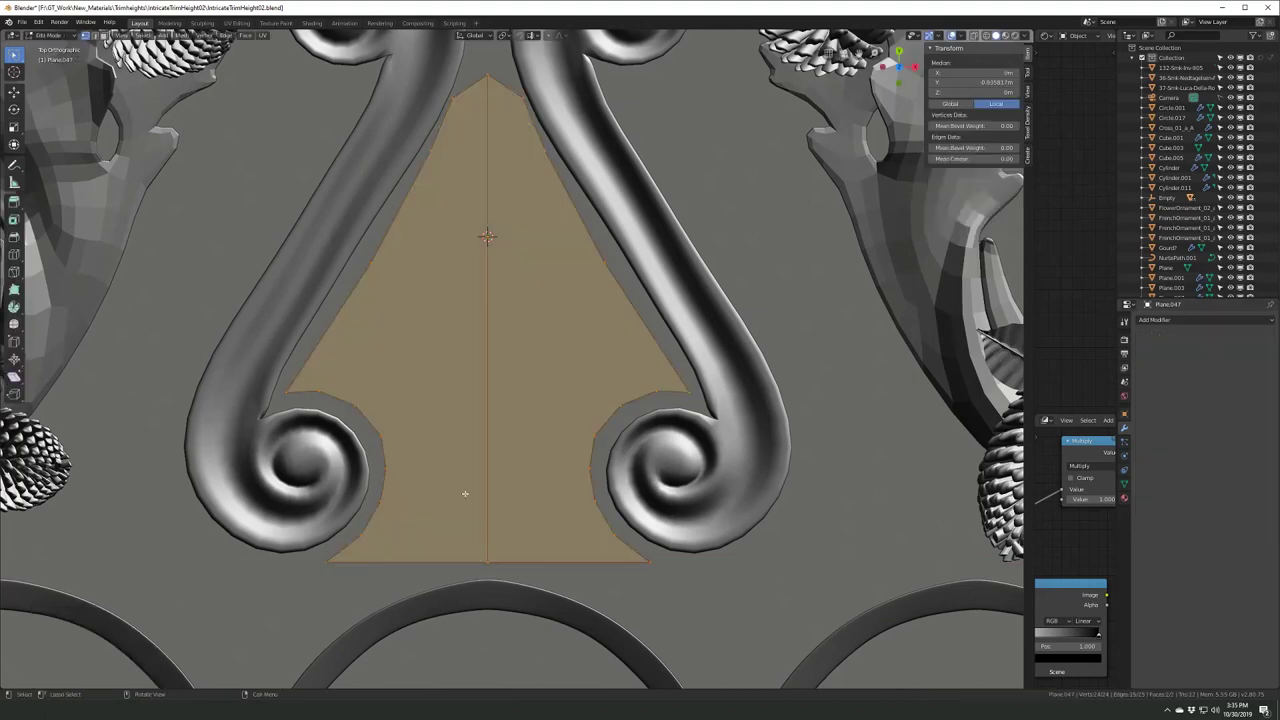
- Tidy the outline vertices, delete the panel's right half, and save the blend file
left_click(489, 593)
middle_click_drag(489, 593, 505, 623, "shift")
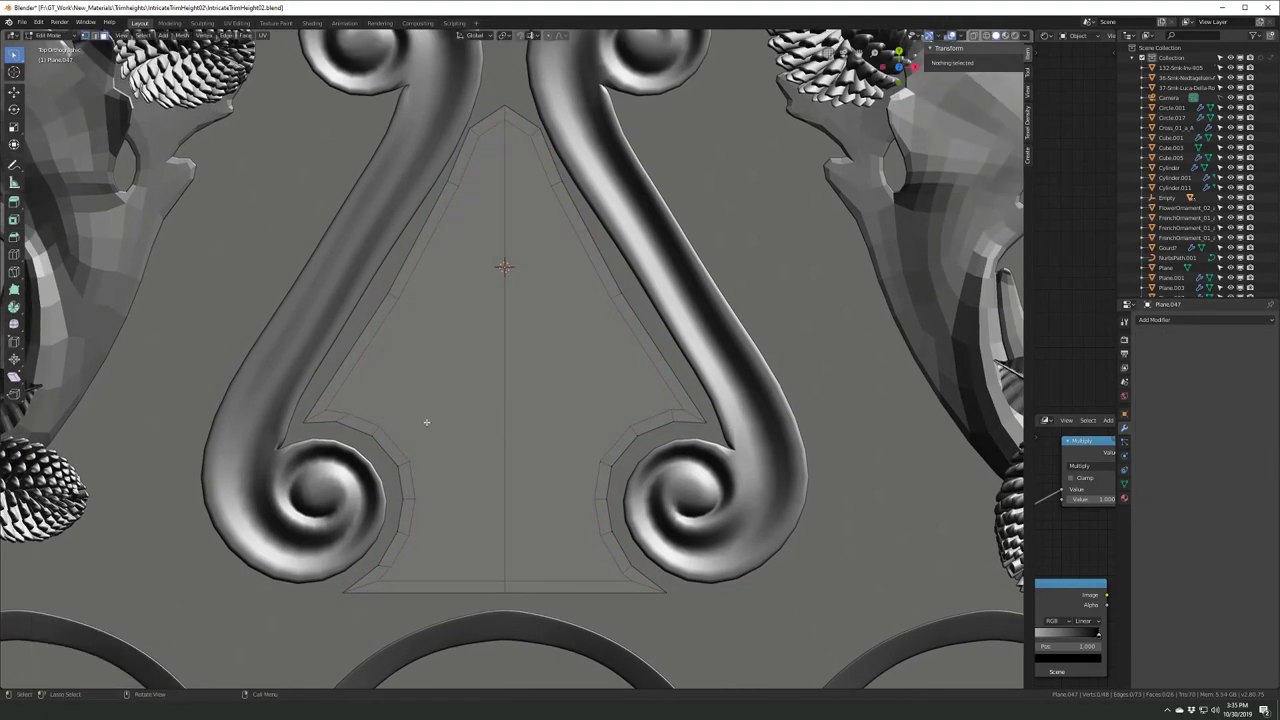
key("a")
left_click(503, 263)
key("x")
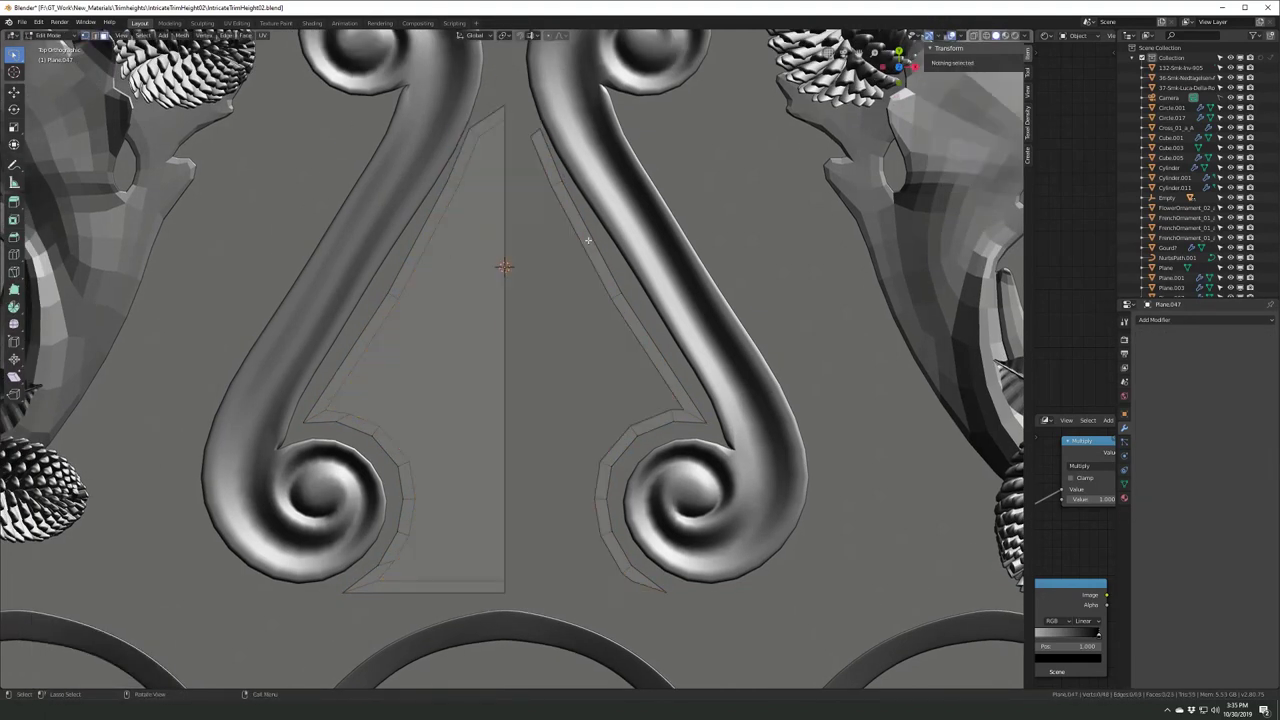
key("Tab")
scroll(463, 383, "up", 2)
scroll(463, 387, "up", 1)
key("ctrl+s")
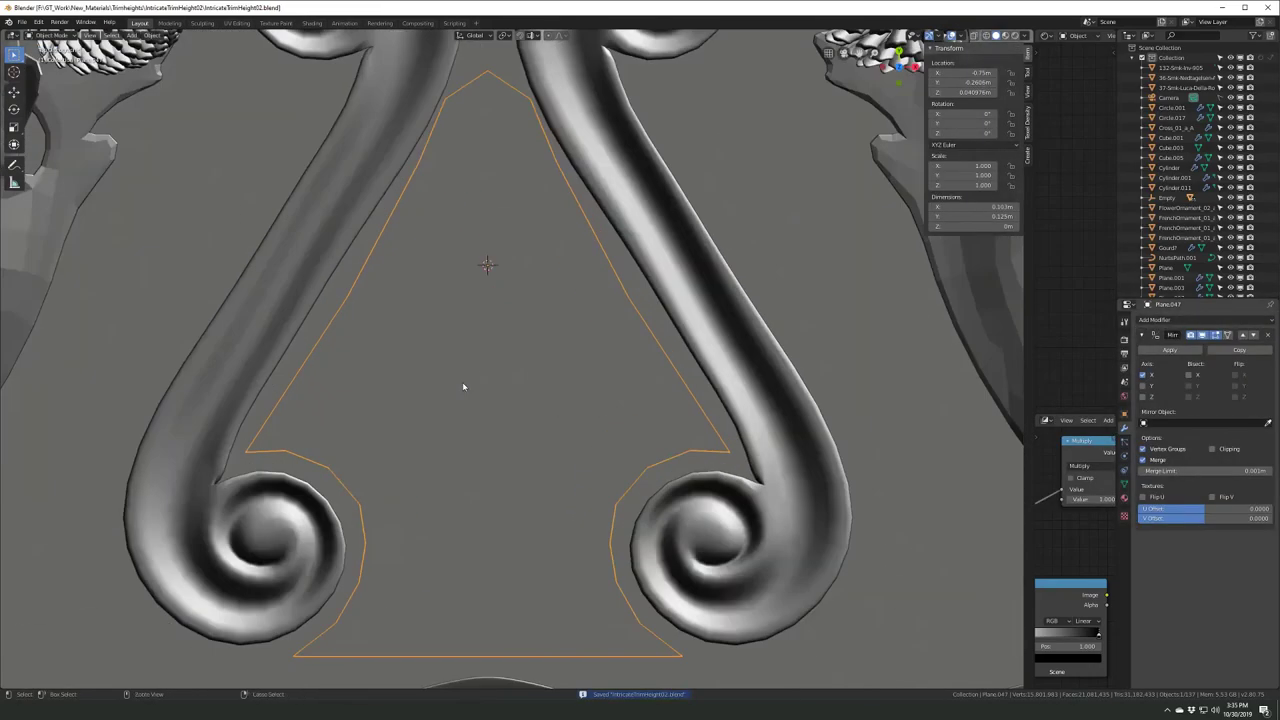
- Recalculate the panel's face normals and raise the panel face into a slab
key("Tab")
scroll(463, 386, "down", 3)
middle_click_drag(583, 400, 586, 438)
key("shift+n")
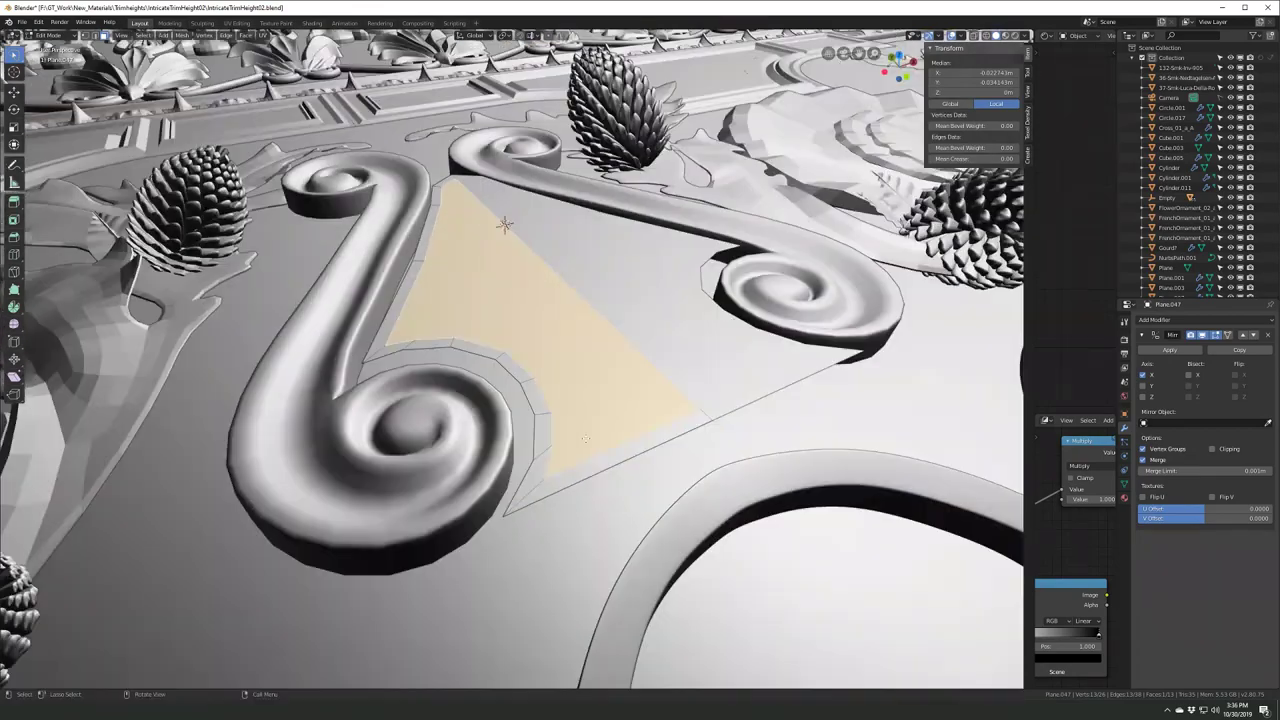
key("Tab")
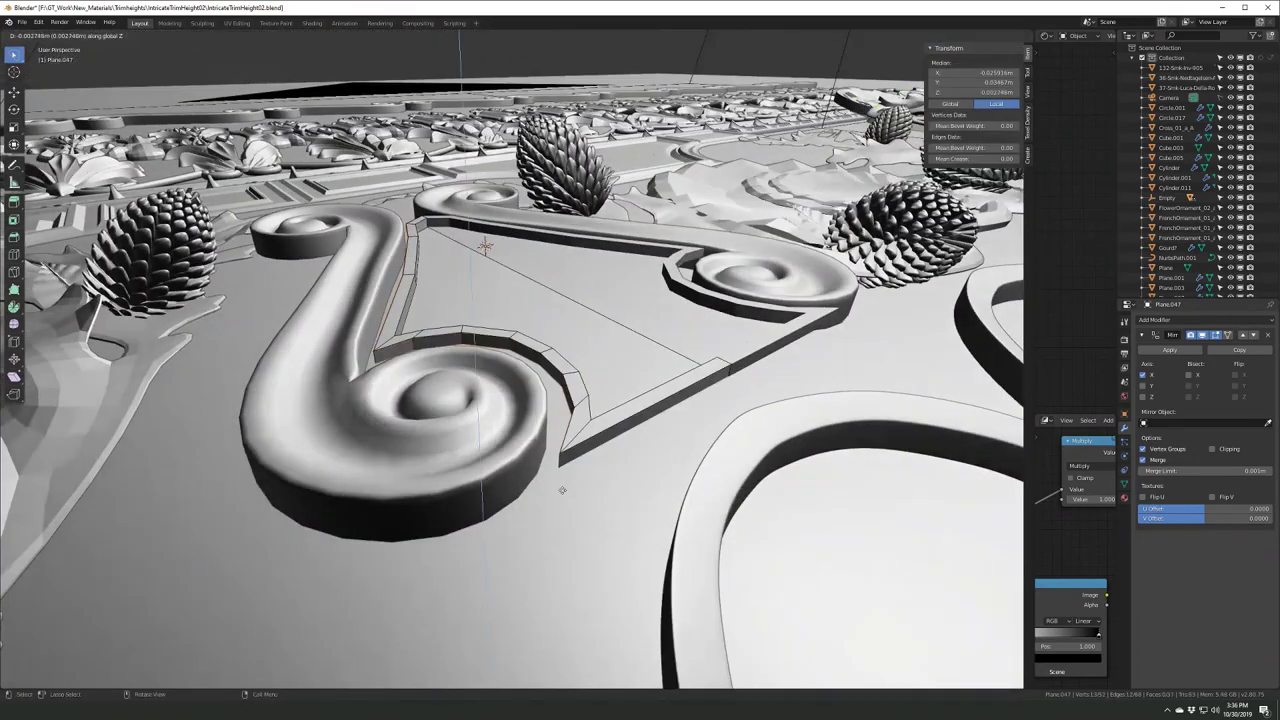
- Bevel the panel edges and add subdivision smoothing to the panel
mouse_move(636, 355)
middle_mouse_down()
mouse_move(533, 472)
mouse_move(475, 440)
middle_mouse_up()
key("Tab")
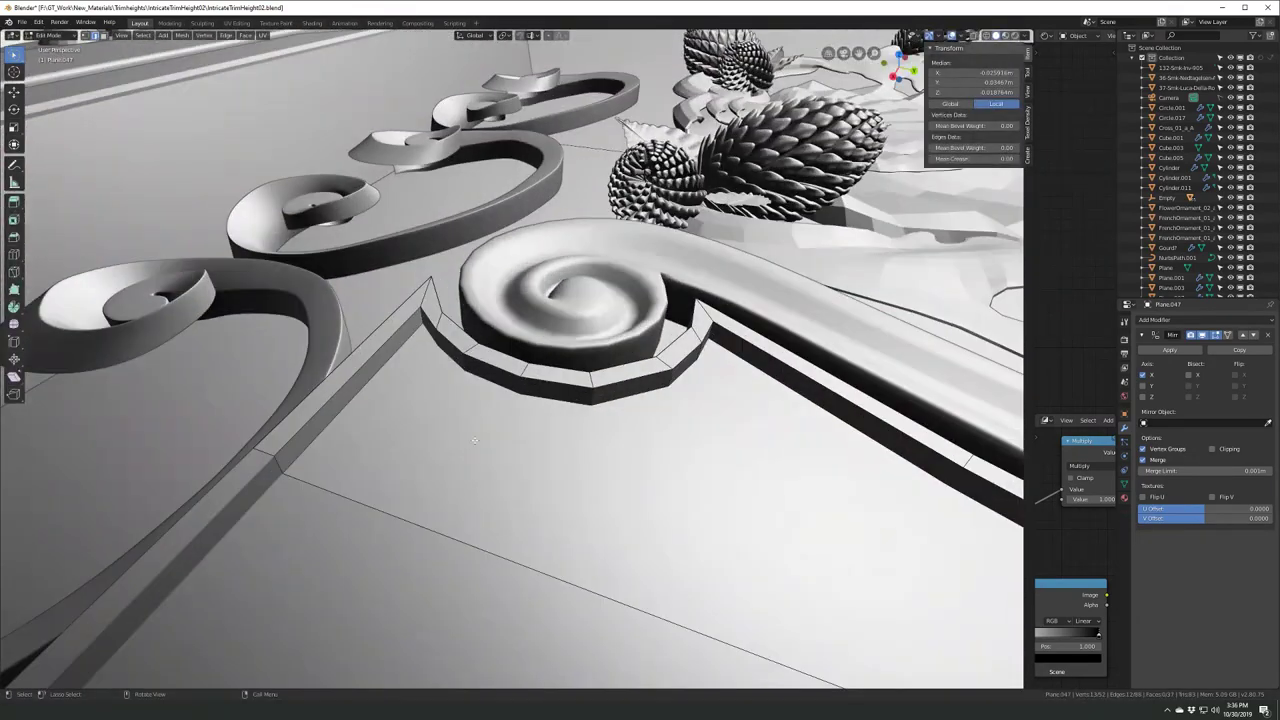
mouse_move(691, 401)
middle_mouse_down()
mouse_move(578, 456)
mouse_move(520, 430)
middle_mouse_up()
left_click(563, 487)
middle_click_drag(432, 369, 846, 400)
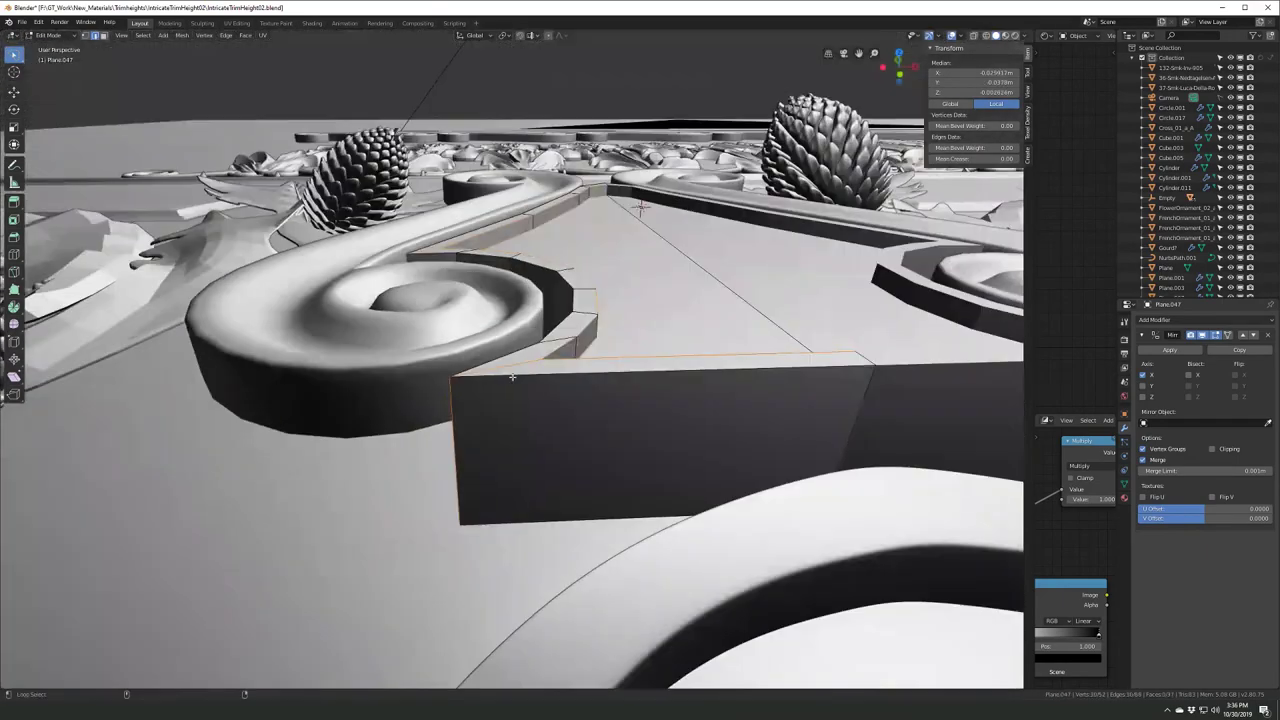
key("ctrl+1")
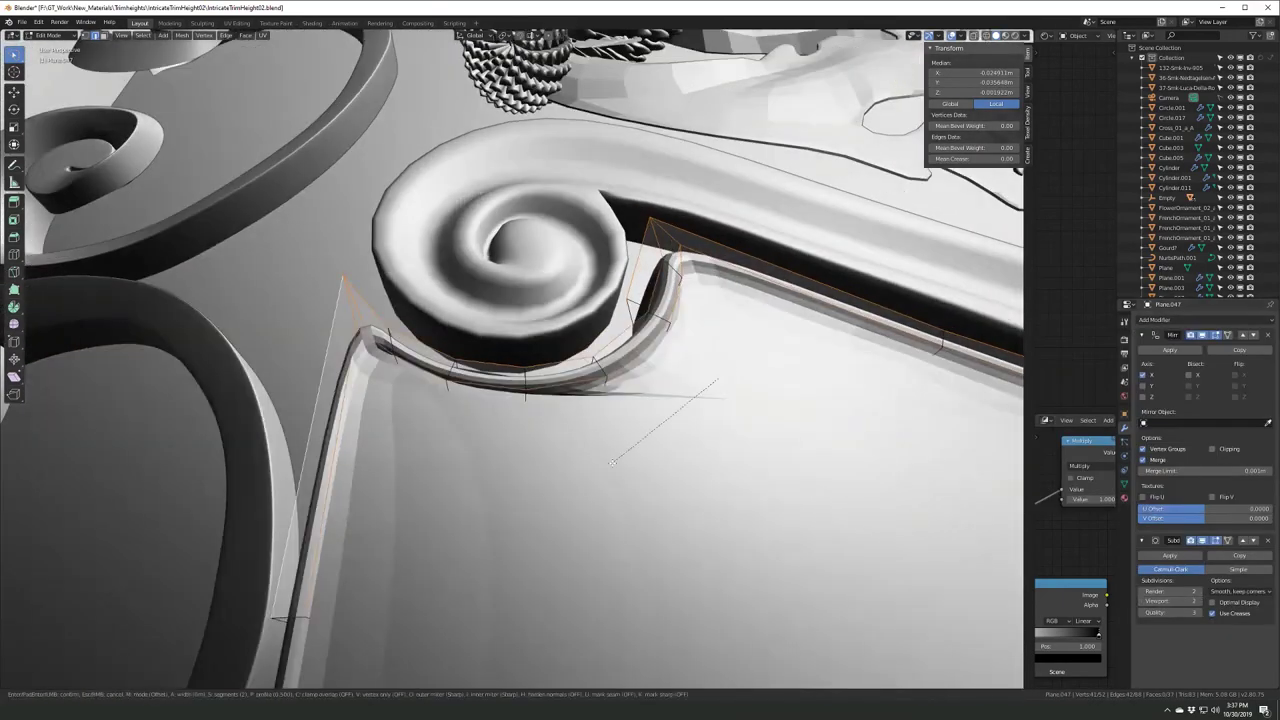
- Select the S-shaped scroll ornament and bring up the options for linking data between objects
key("Tab")
scroll(512, 385, "down", 8)
middle_click_drag(470, 360, 512, 385)
left_click(510, 385)
scroll(491, 363, "up", 4)
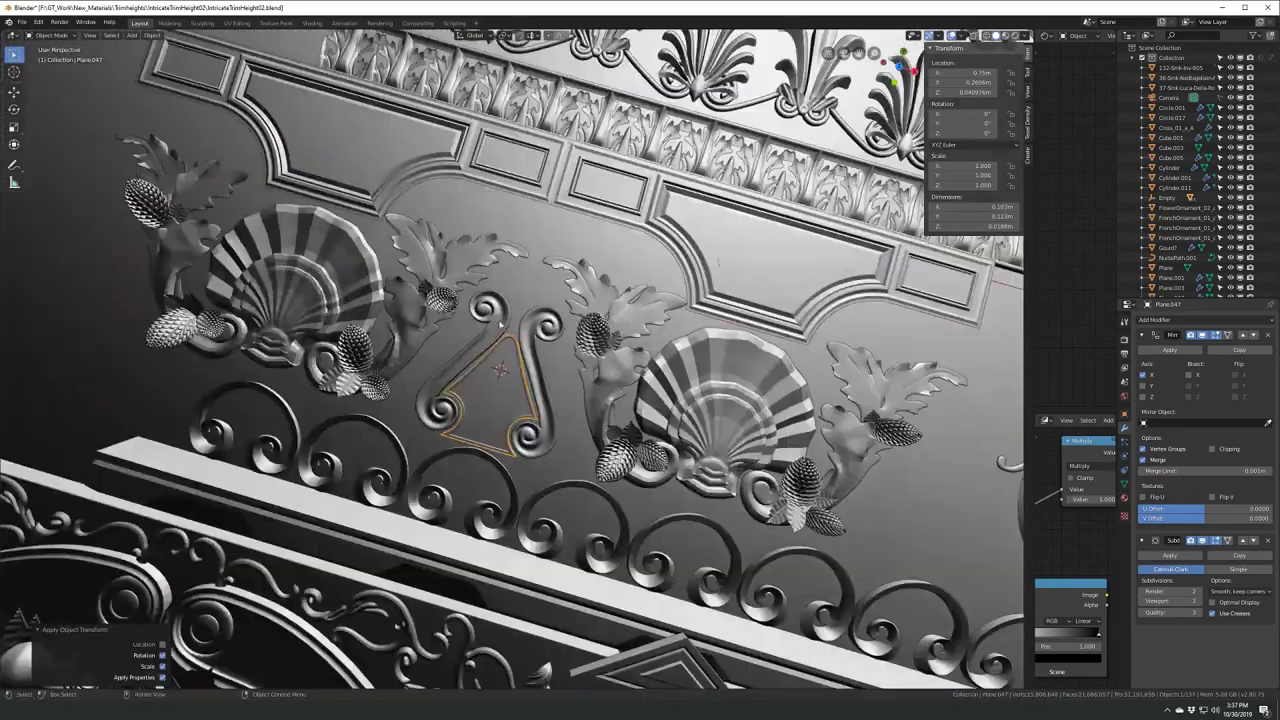
key("KP_Decimal")
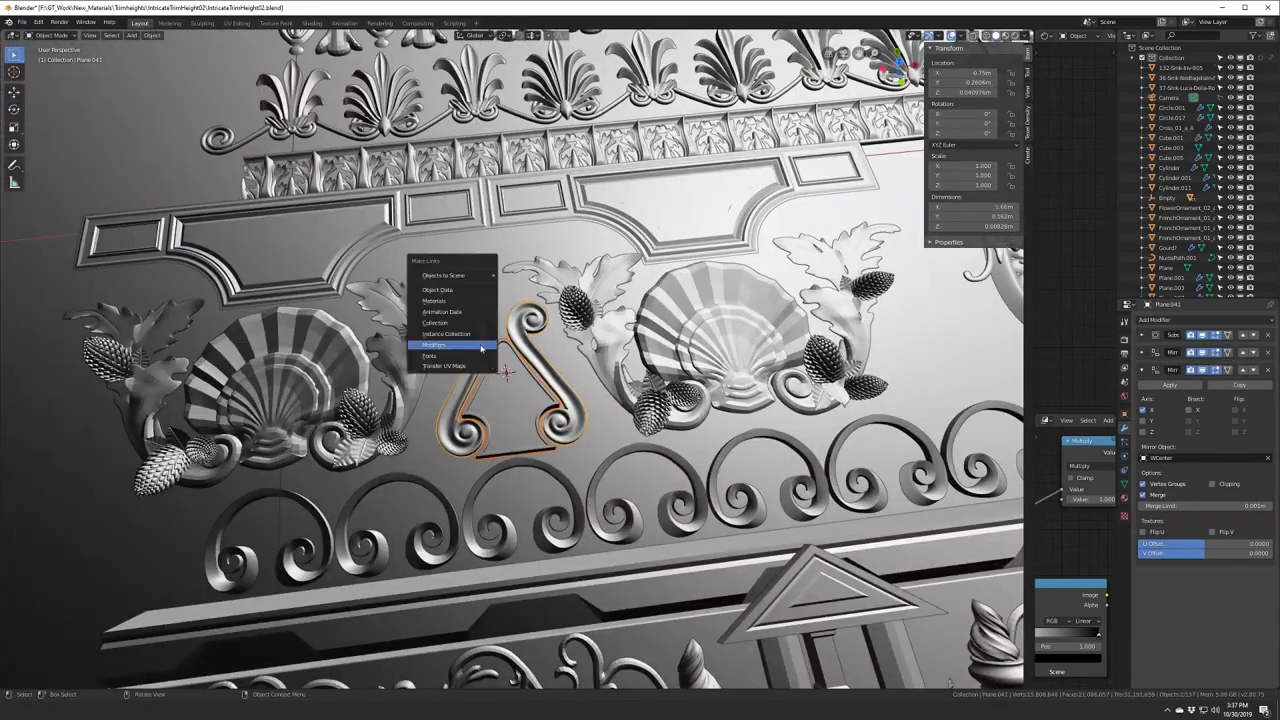
- Remove the redundant top modifier, make a knife cut across the panel, and save
scroll(506, 375, "up", 5)
middle_click_drag(506, 377, 481, 429)
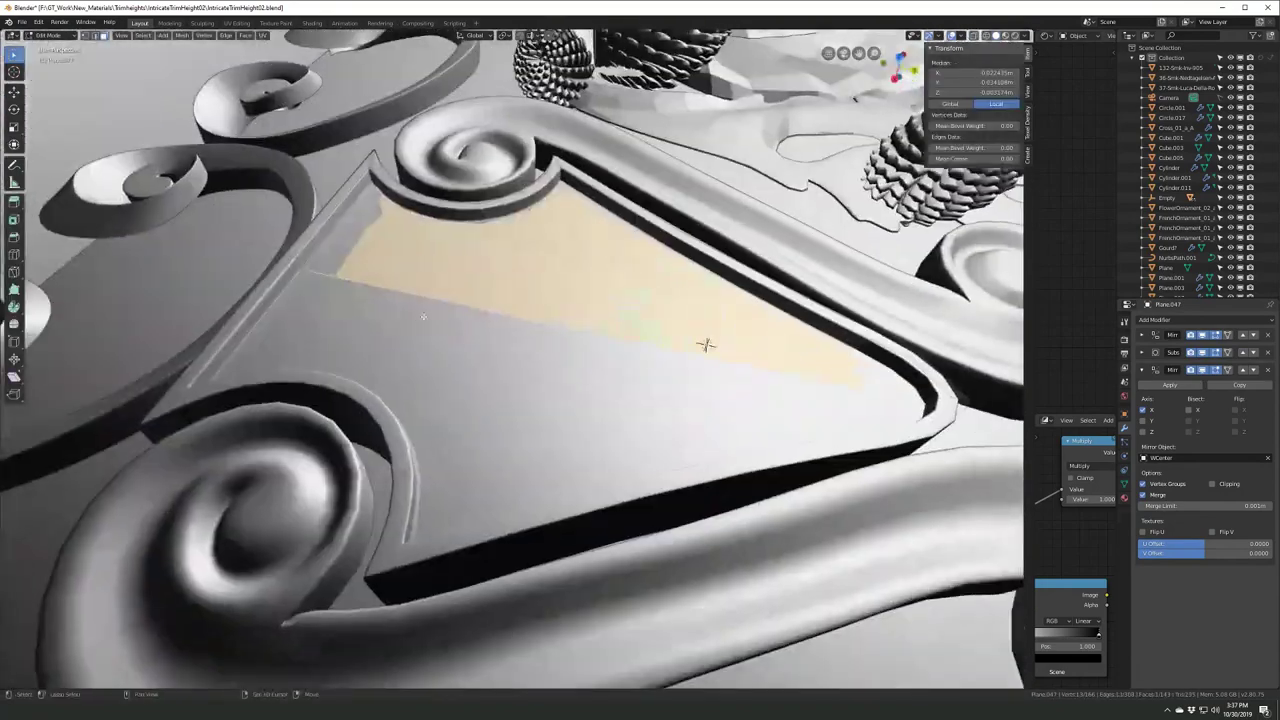
key("Tab")
mouse_move(790, 310)
middle_mouse_down()
mouse_move(720, 276)
mouse_move(800, 243)
mouse_move(889, 371)
mouse_move(958, 357)
middle_mouse_up()
key("Return")
key("Tab")
key("ctrl+s")
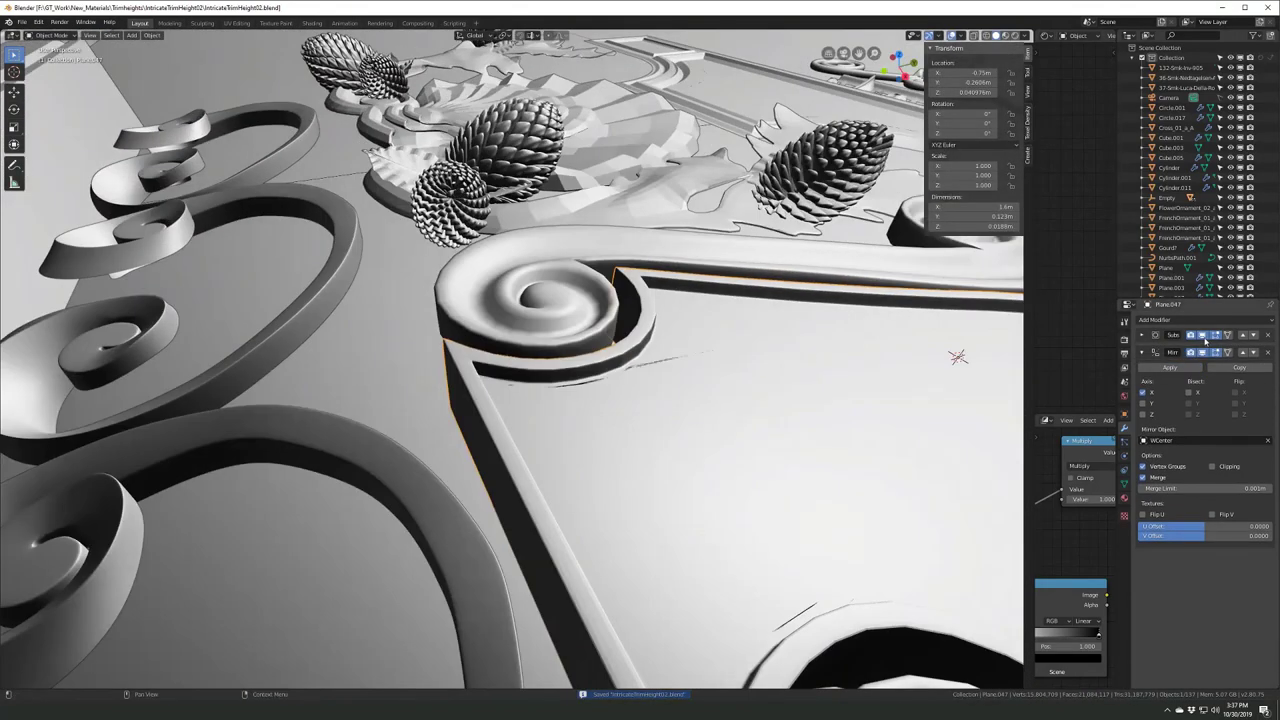
- Move the smoothing modifier below the Mirror modifier, collapsing Mirror and expanding its settings
left_click(1253, 335)
mouse_move(610, 444)
middle_mouse_down()
mouse_move(572, 420)
mouse_move(584, 462)
mouse_move(1005, 466)
mouse_move(909, 449)
middle_mouse_up()
key("Tab")
left_click(584, 462)
key("Tab")
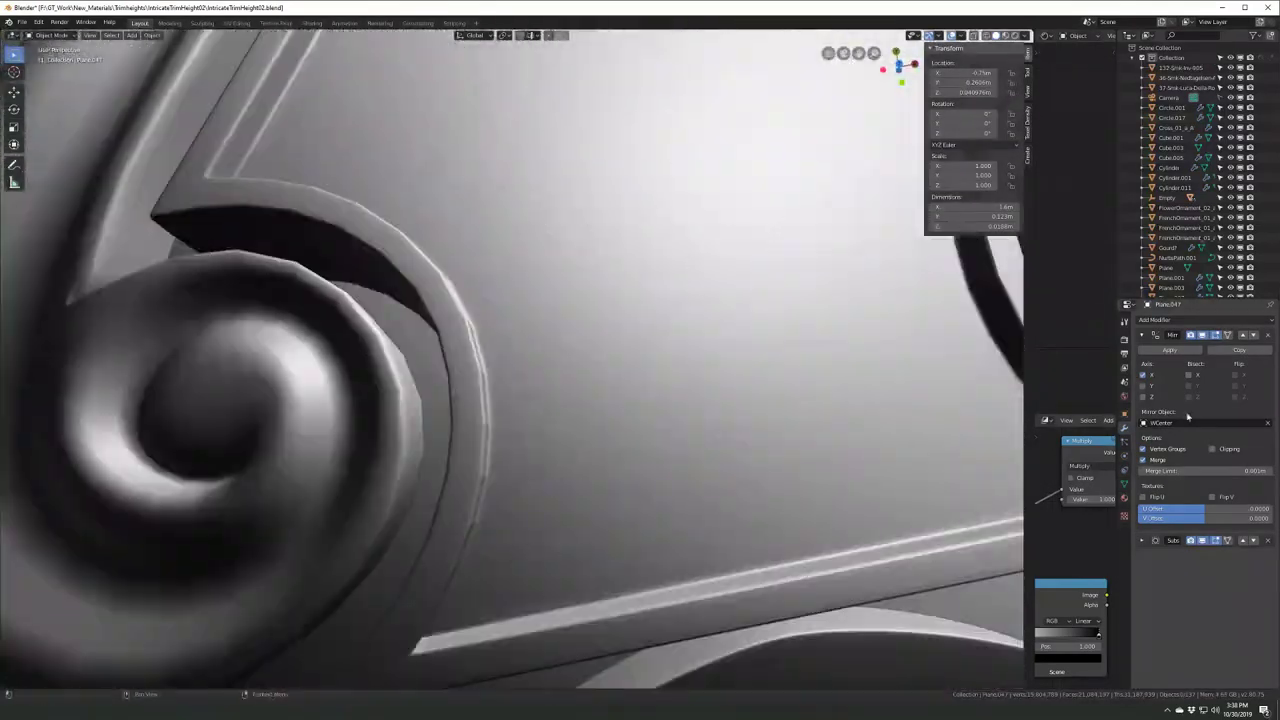
left_click(1141, 540)
left_click(1143, 335)
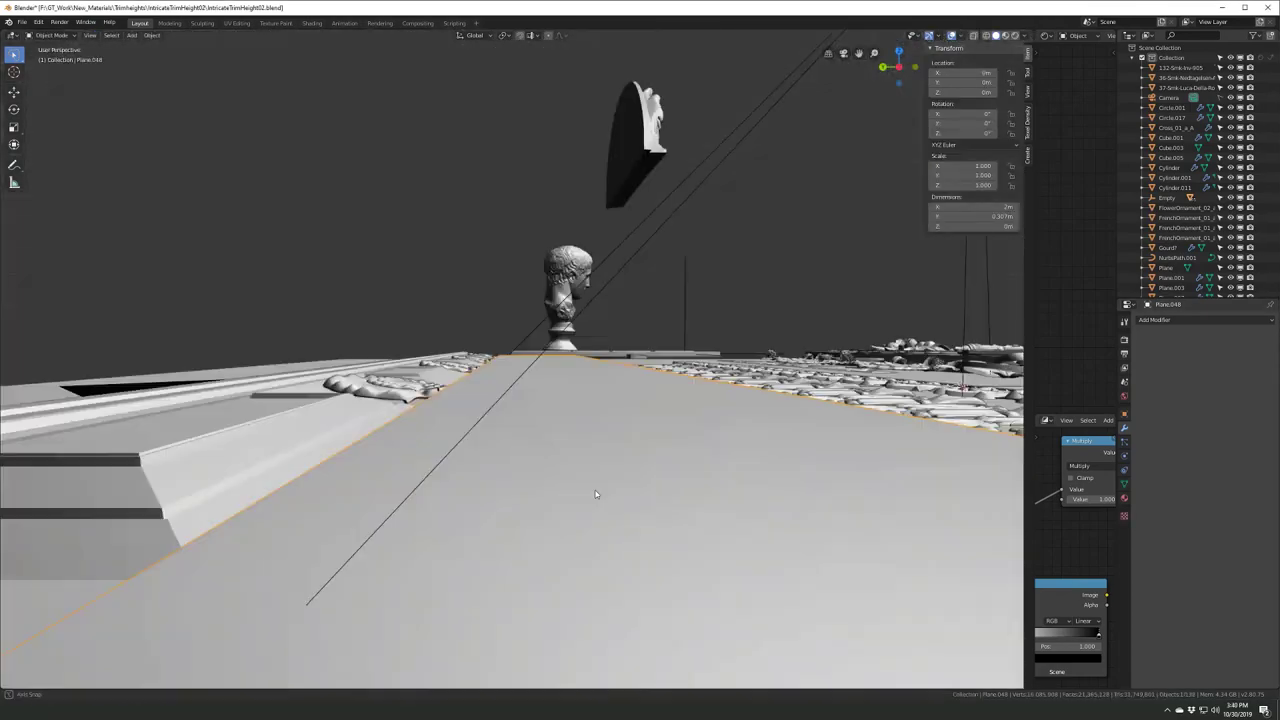
- Shape the strip's stepped profile in side view by moving and extruding its vertices
middle_click_drag(595, 494, 556, 460)
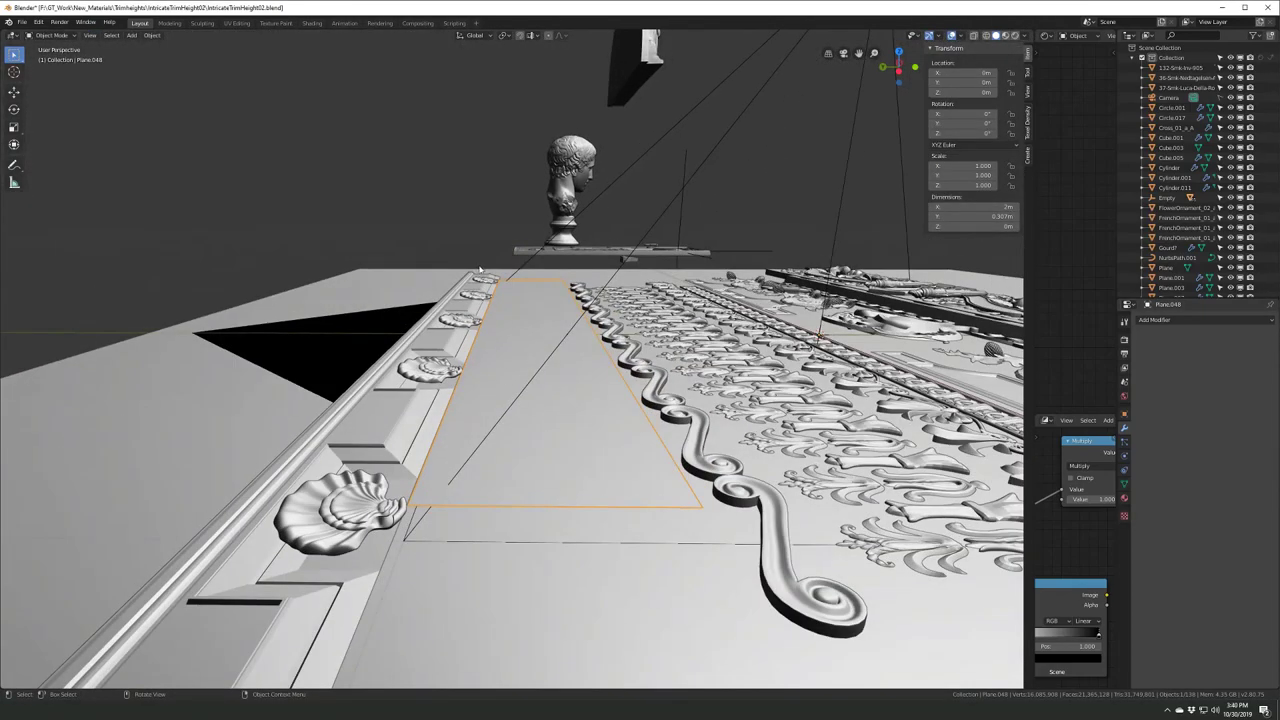
key("Tab")
key("ctrl+KP_3")
scroll(606, 397, "up", 5)
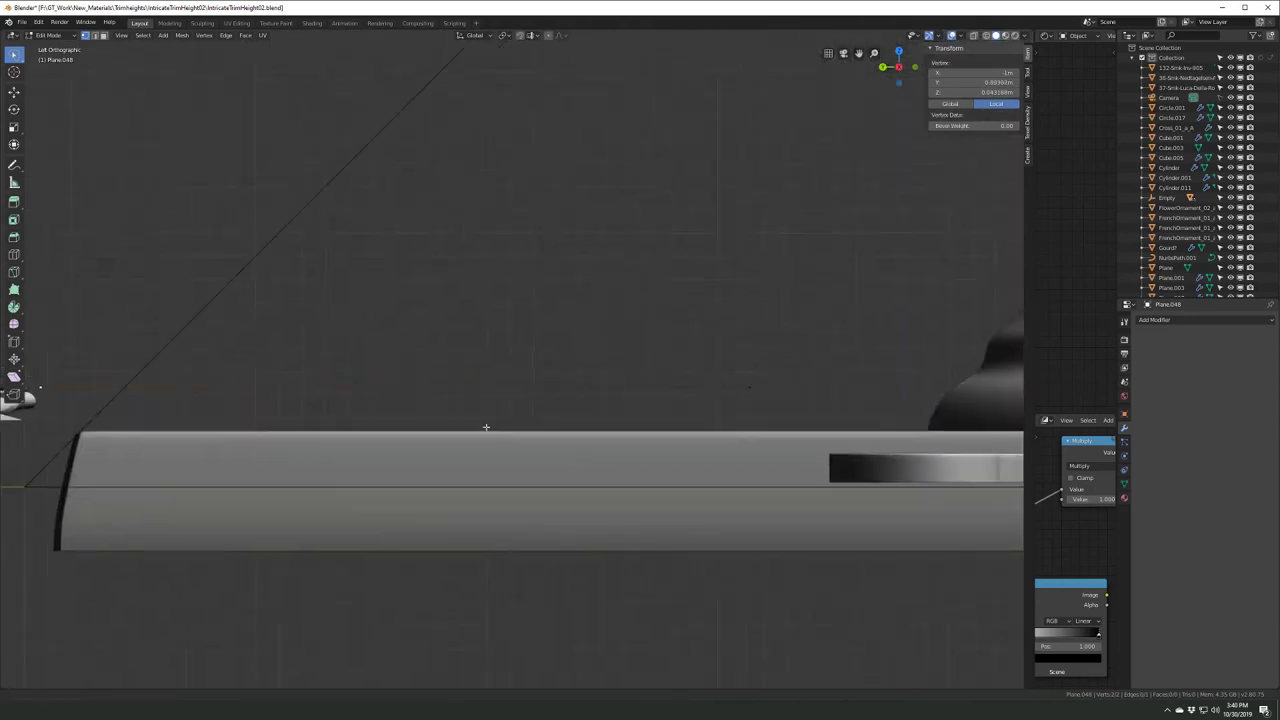
left_click(563, 380)
key("g")
left_click(638, 441)
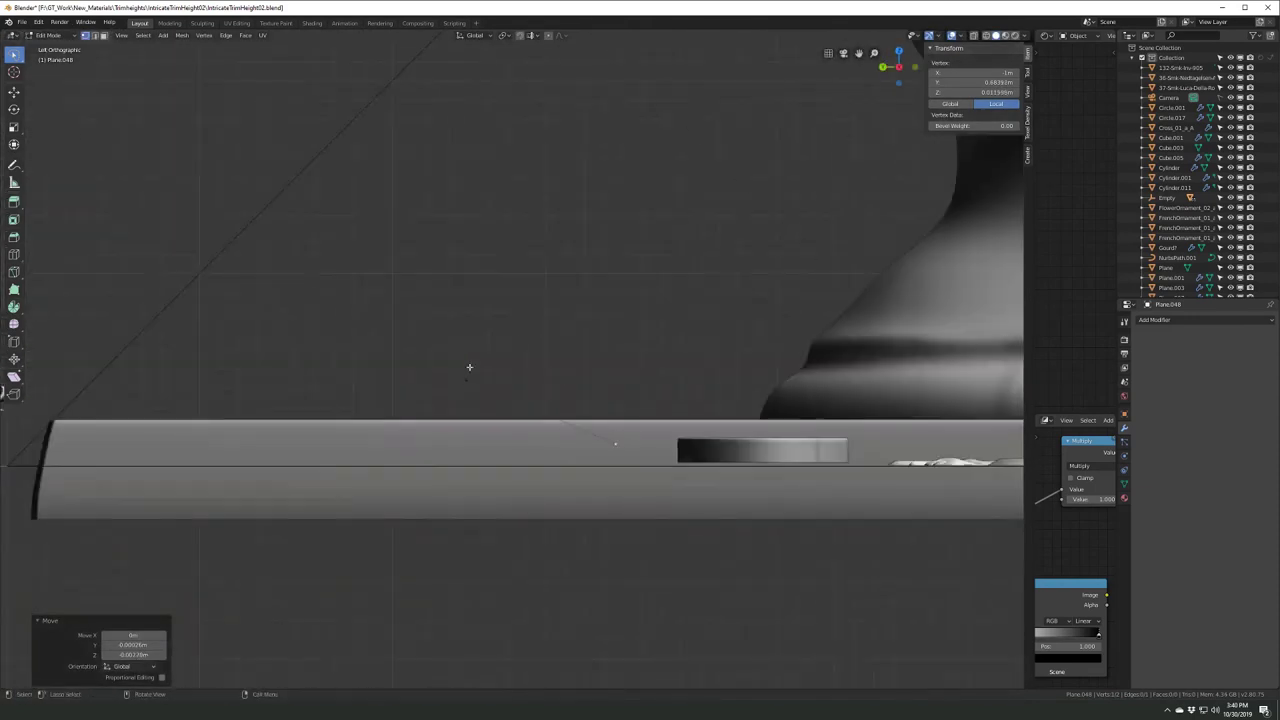
key("e")
middle_click_drag(494, 411, 563, 426, "shift")
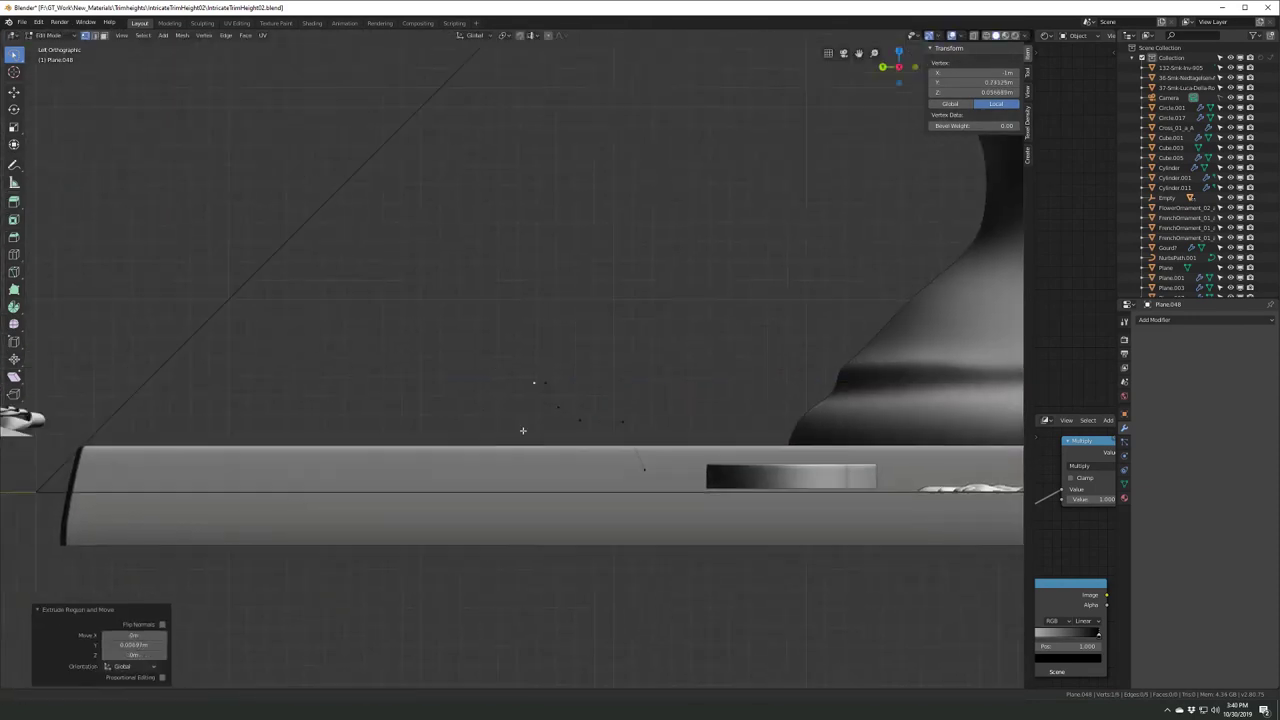
left_click(501, 426)
scroll(501, 426, "up", 1)
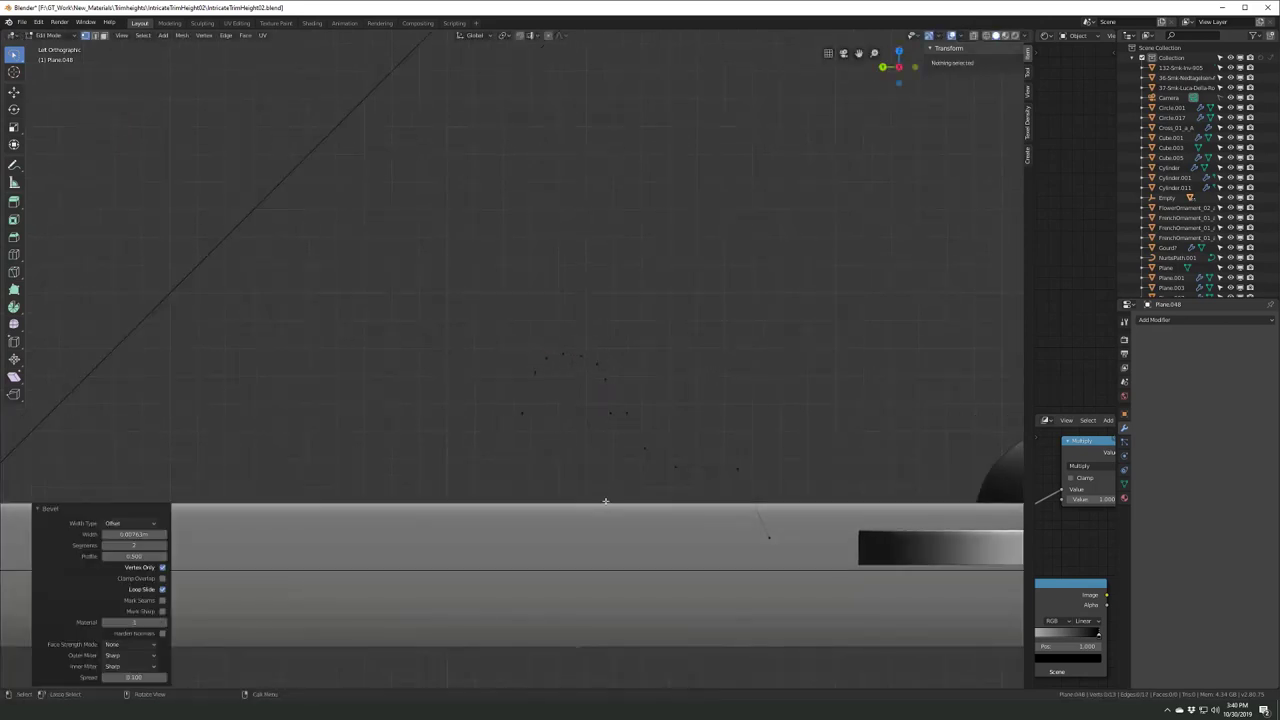
scroll(585, 466, "up", 1)
left_click(405, 452)
scroll(405, 452, "down", 2)
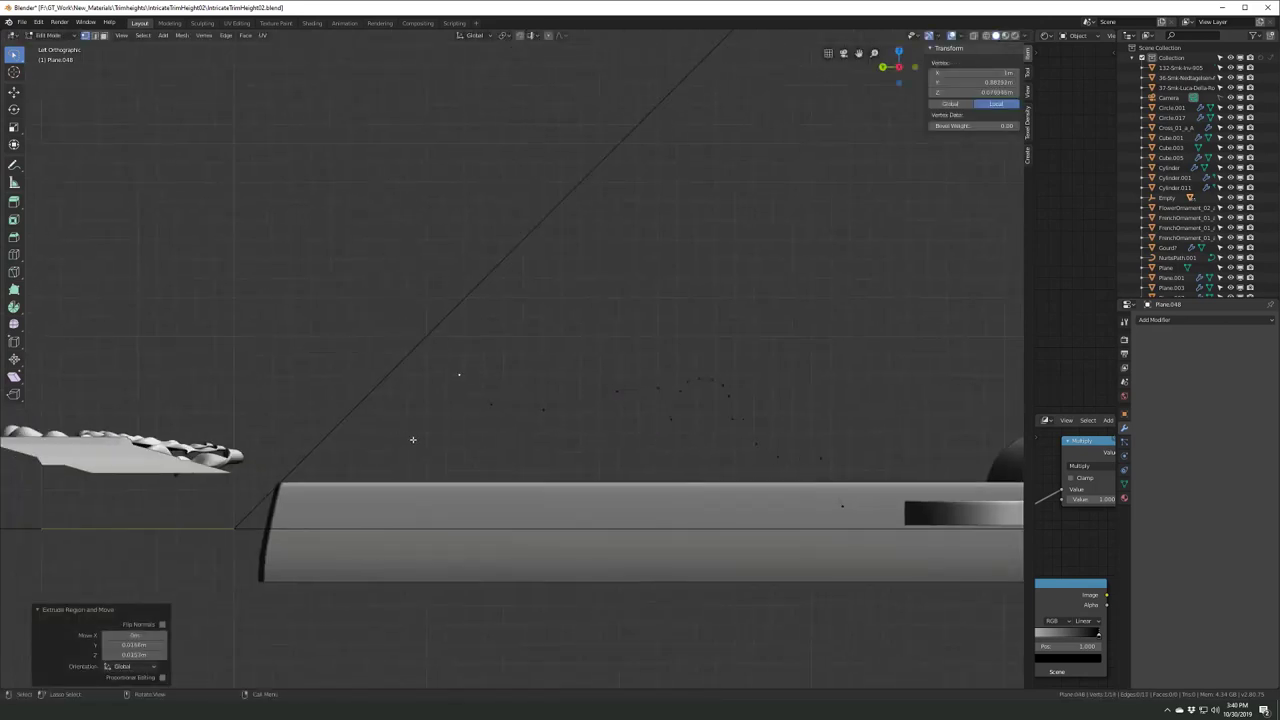
left_click(329, 420)
scroll(336, 412, "up", 2, "ctrl")
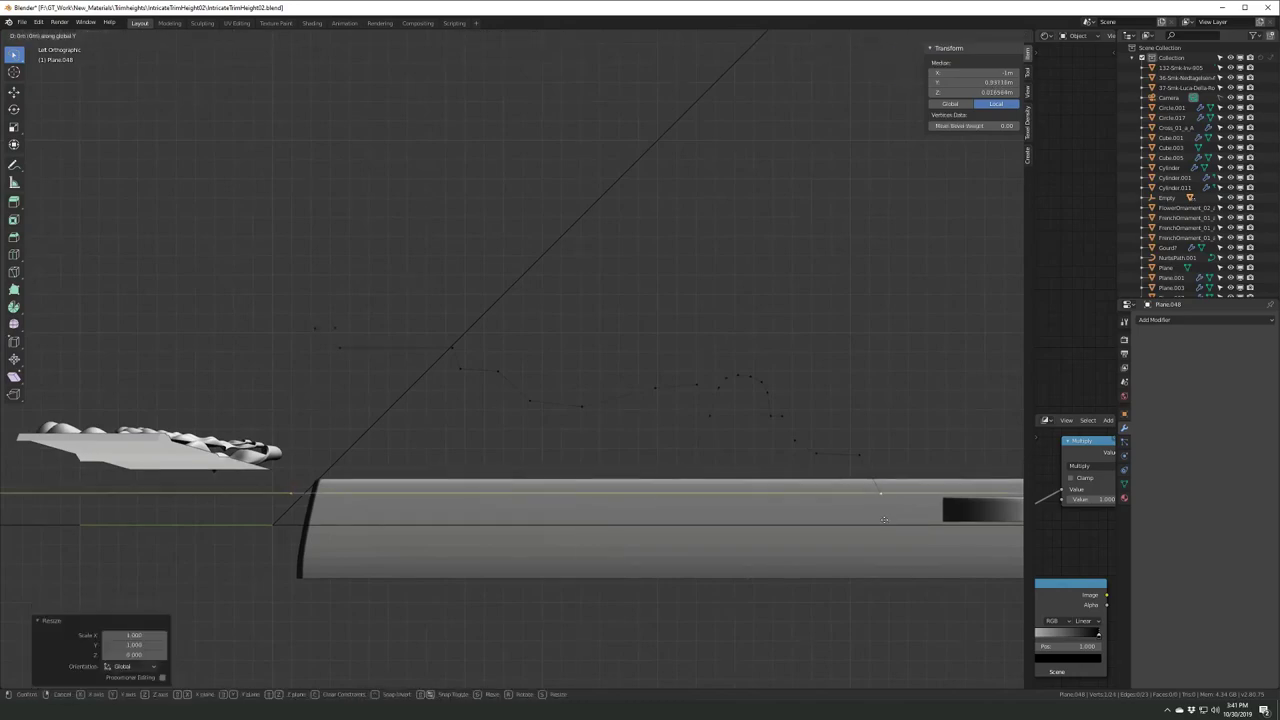
key("Tab")
- Bevel the edges of the framed trim profile and return to object mode
middle_click_drag(514, 420, 575, 403)
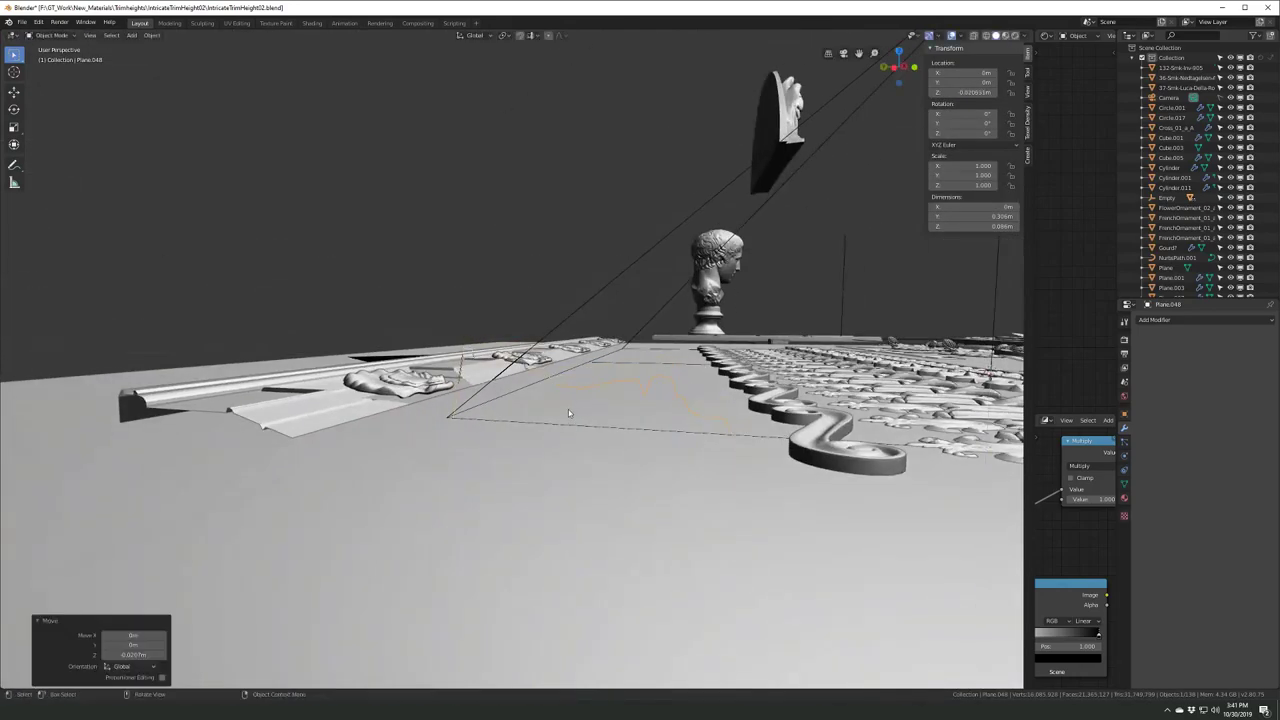
key("Tab")
key("KP_Decimal")
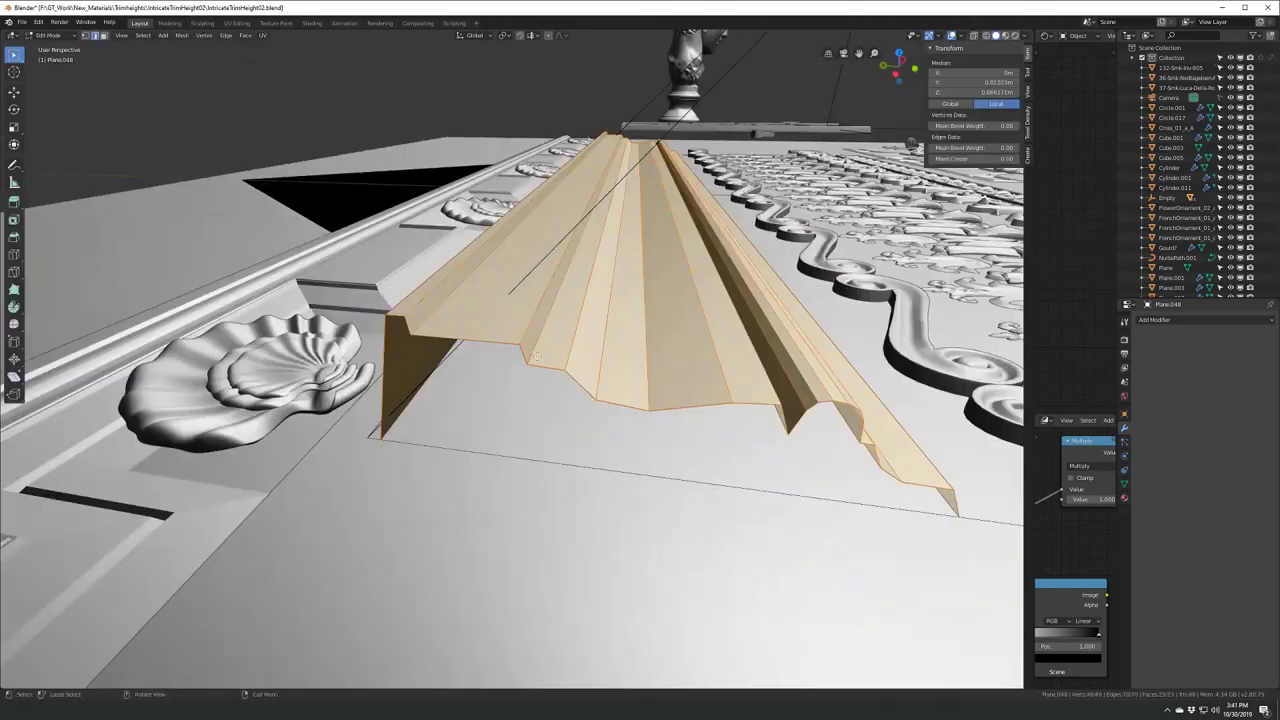
middle_click_drag(413, 320, 634, 418)
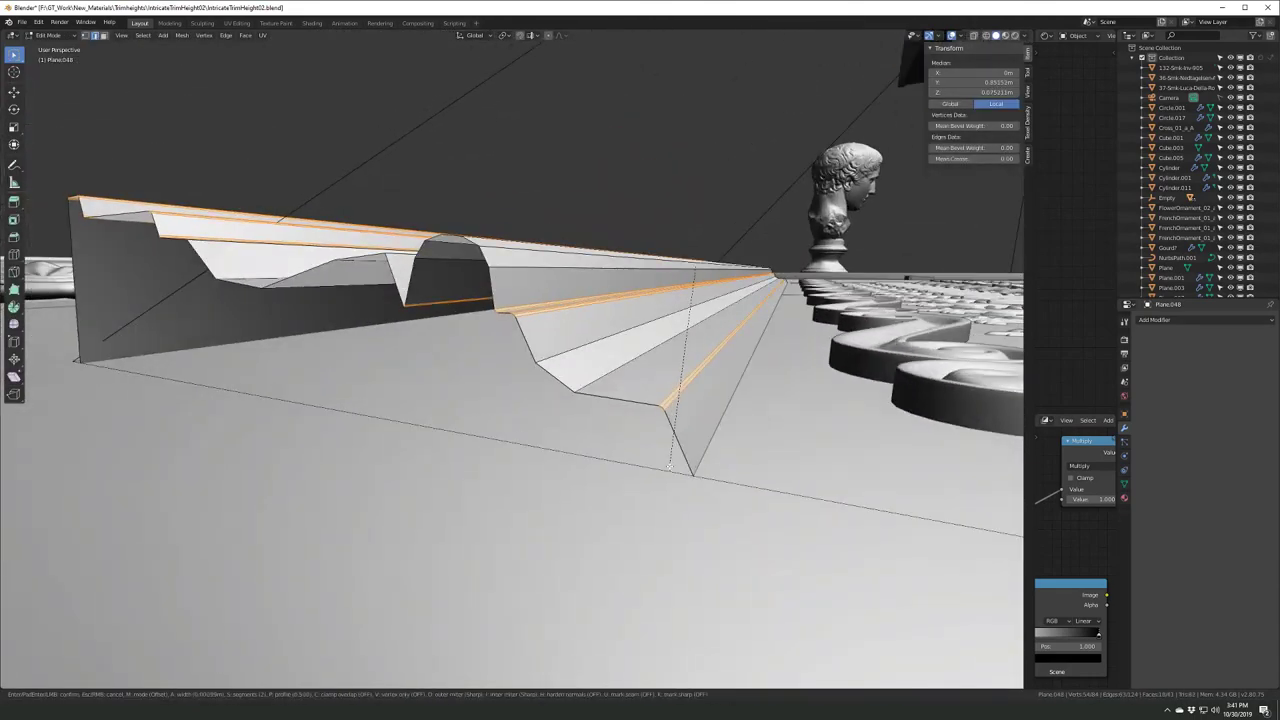
left_click(669, 465)
middle_click_drag(669, 465, 587, 431)
key("Tab")
- Add level-2 subdivision to the profile and place a loop cut across the strip
key("ctrl+2")
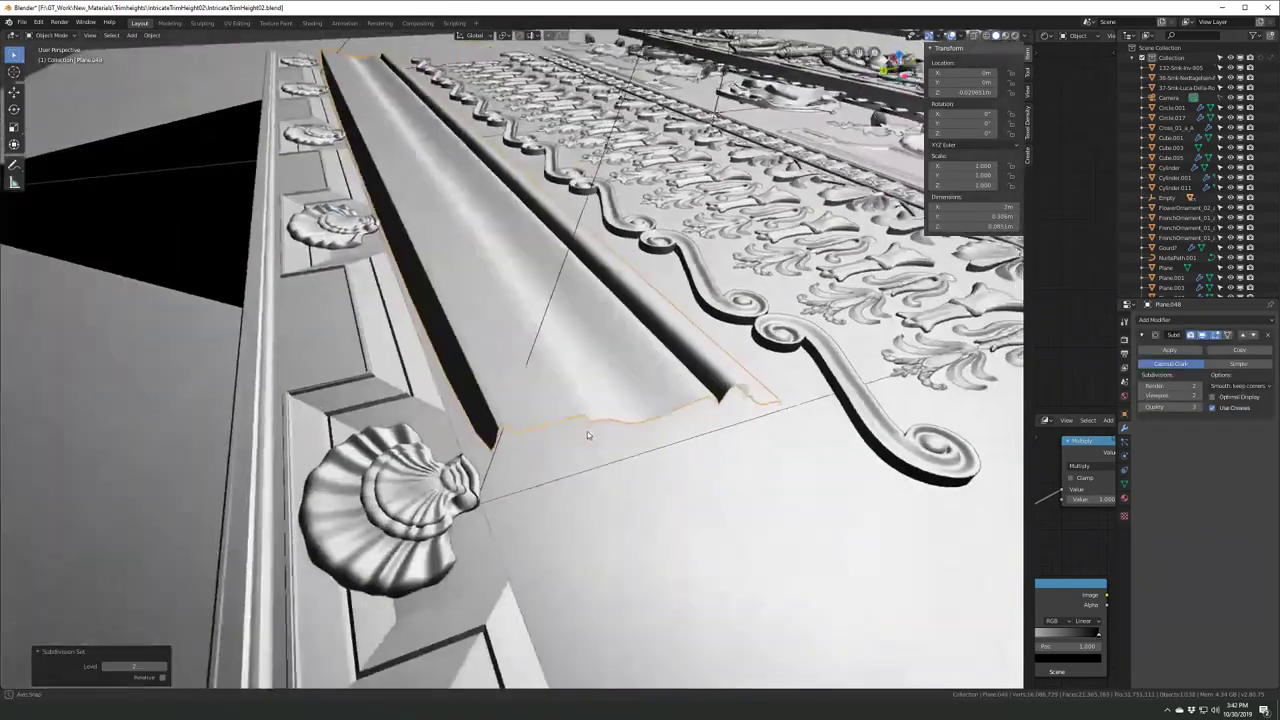
key("Tab")
key("KP_Decimal")
key("g")
key("g")
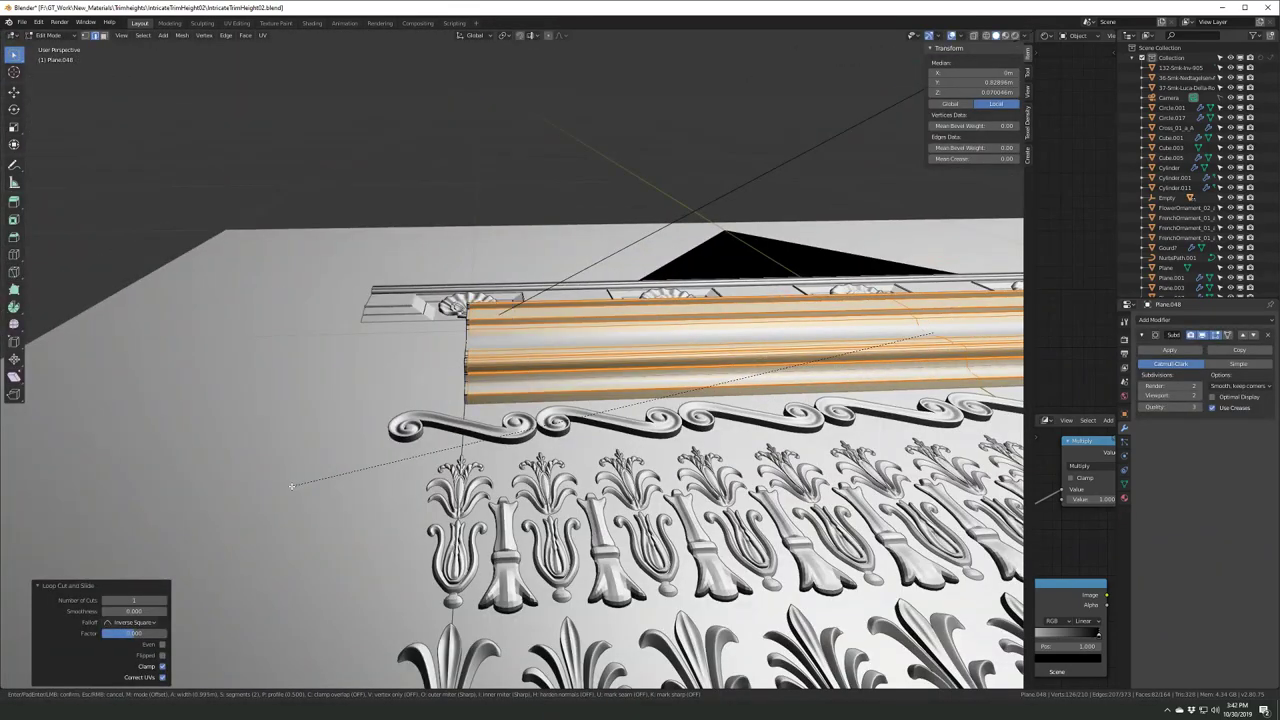
key("Escape")
scroll(400, 495, "down", 3)
- Scale the strip to 0.5 along X, move it to the sheet's edge, and apply scale
key("s")
key("x")
key("period")
key("5")
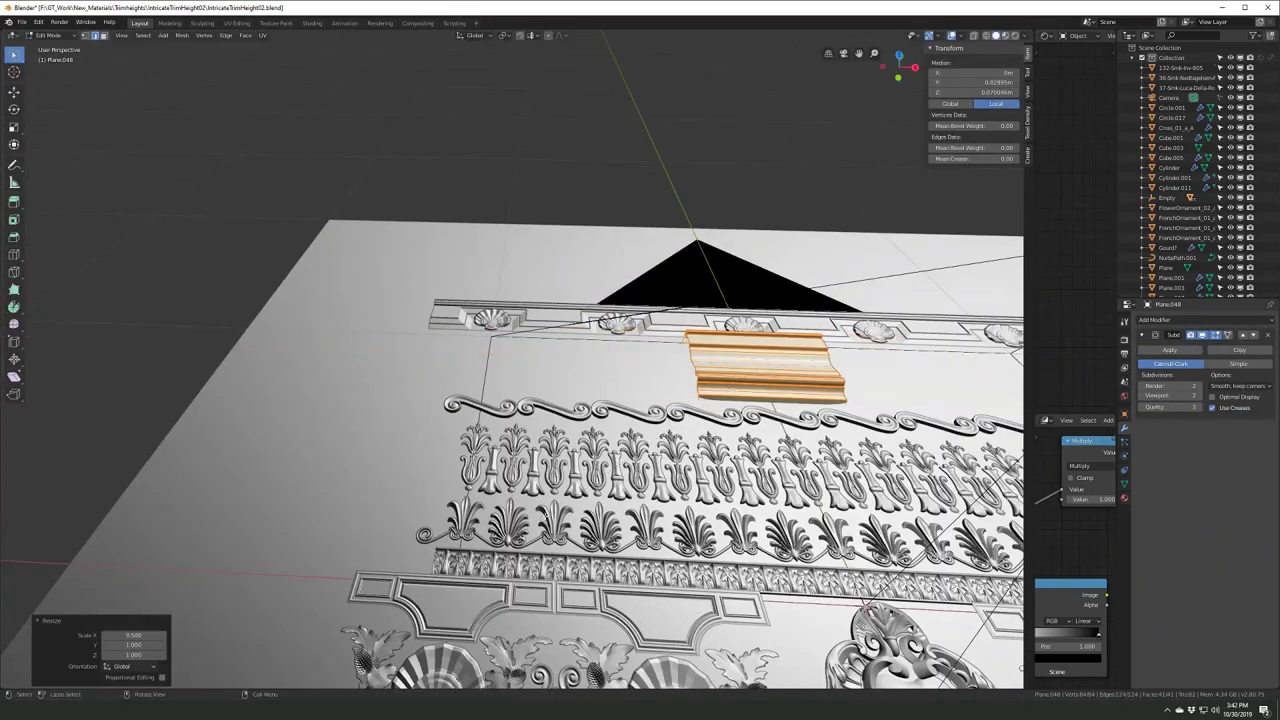
key("Return")
middle_click_drag(760, 600, 815, 648)
key("Return")
key("Tab")
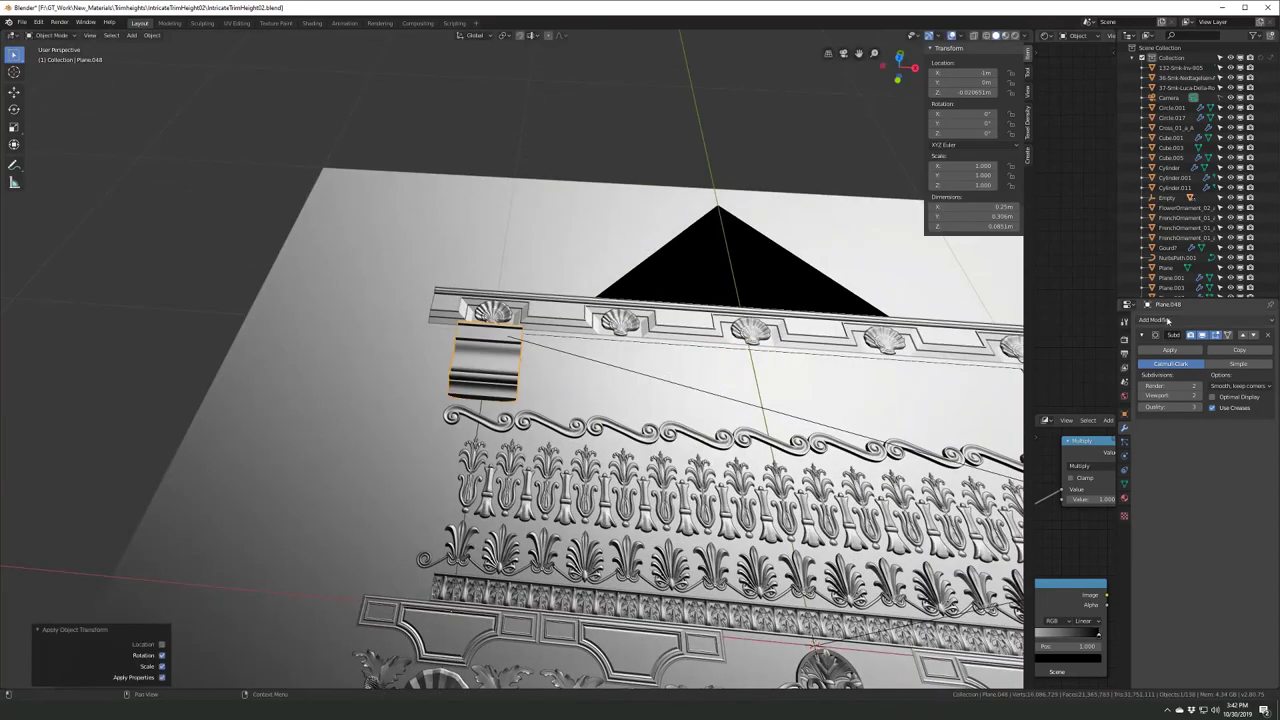
- Add an Array modifier to the strip and raise its count to span the cornice
left_click(1205, 320)
left_click(1088, 345)
left_click(1270, 377)
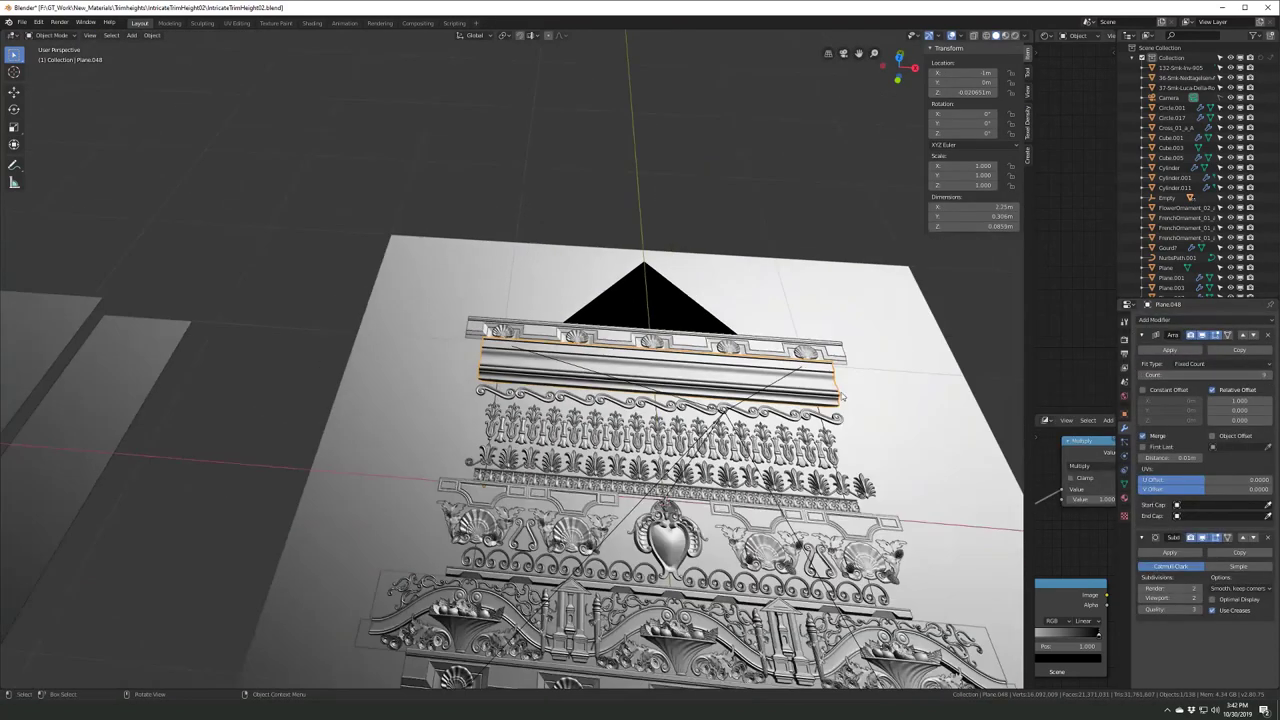
middle_click_drag(600, 450, 413, 424)
scroll(413, 424, "up", 3)
key("Tab")
middle_click_drag(484, 407, 422, 432)
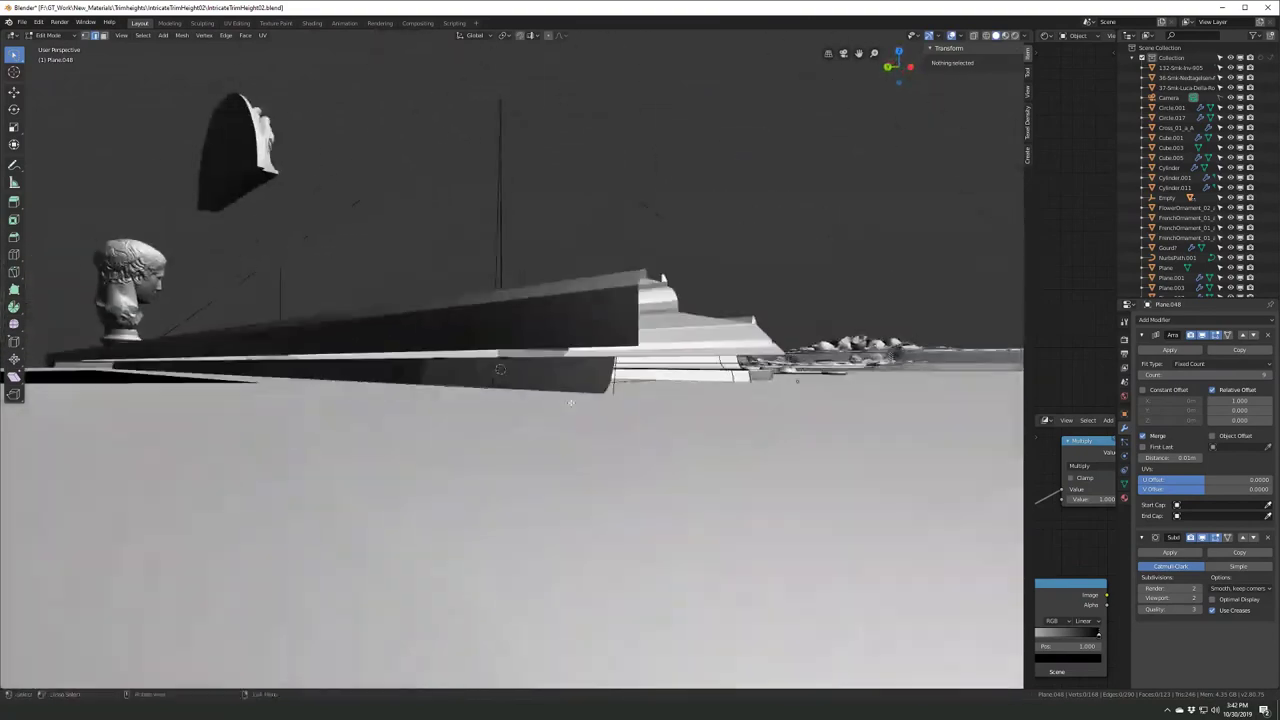
key("Tab")
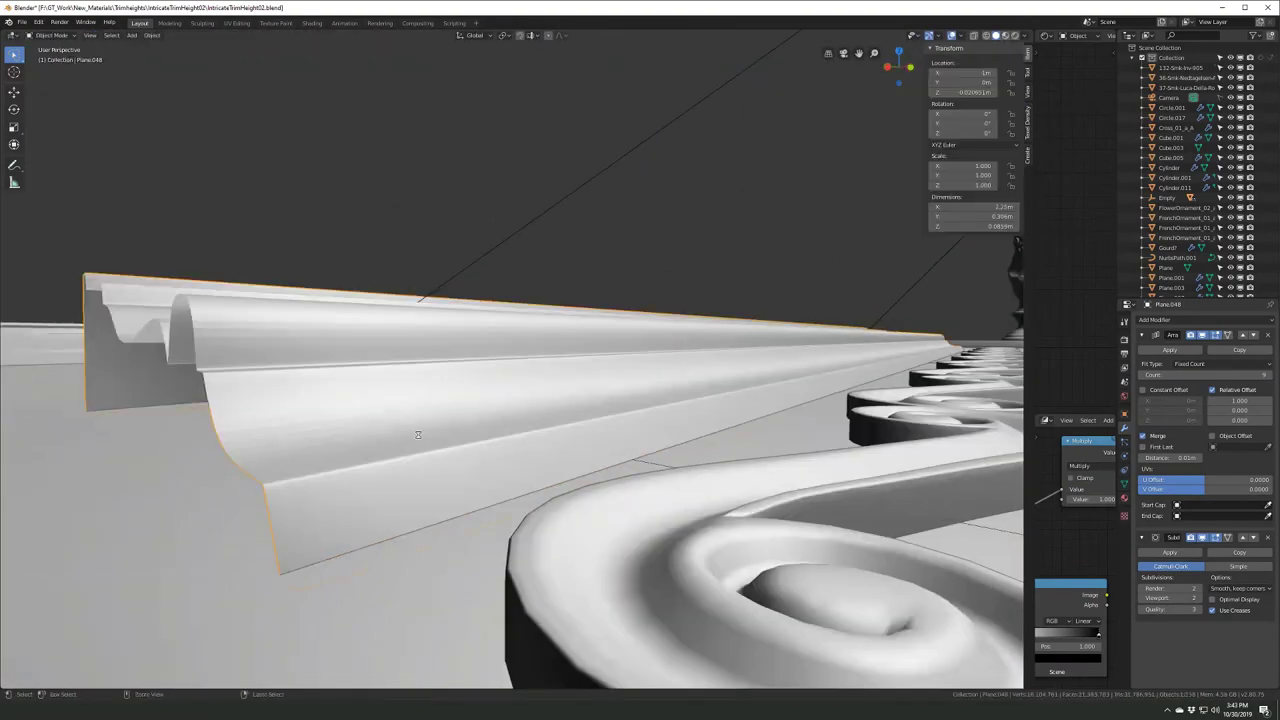
- Frame the trim sheet through the camera and render it with F12
key("KP_0")
scroll(449, 449, "down", 3)
scroll(463, 358, "down", 2)
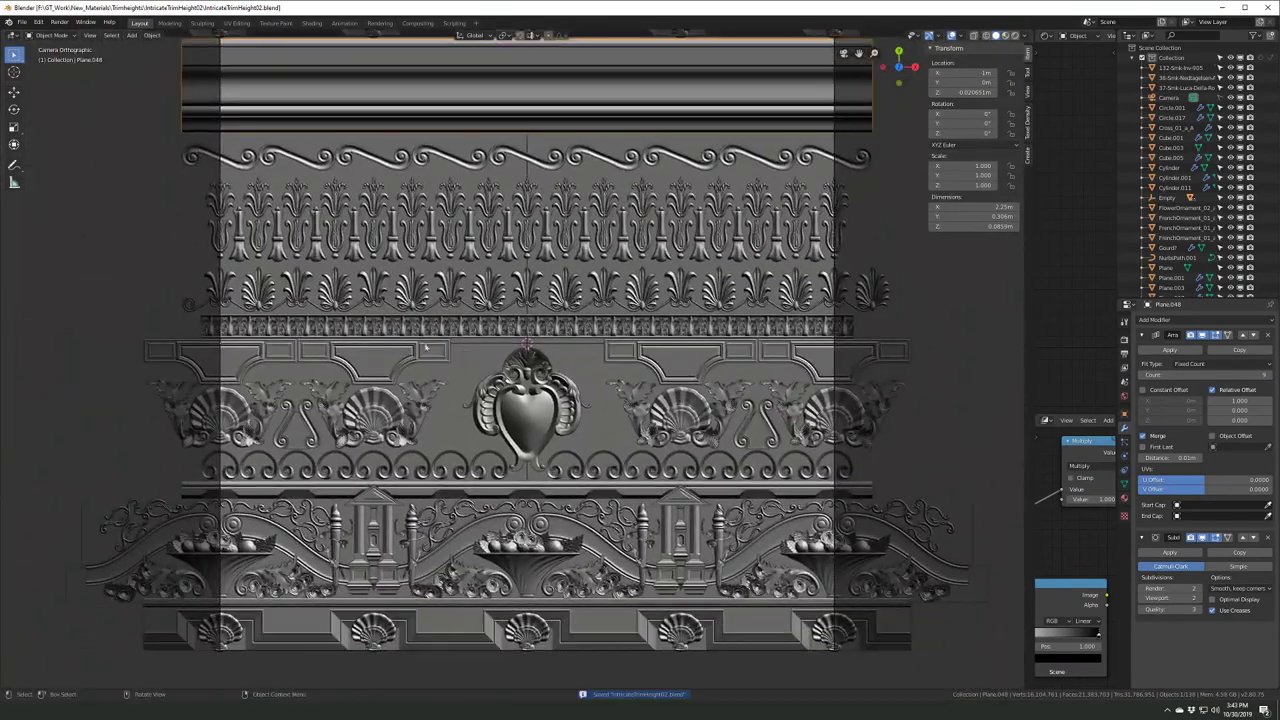
scroll(263, 285, "up", 3)
scroll(267, 285, "down", 3)
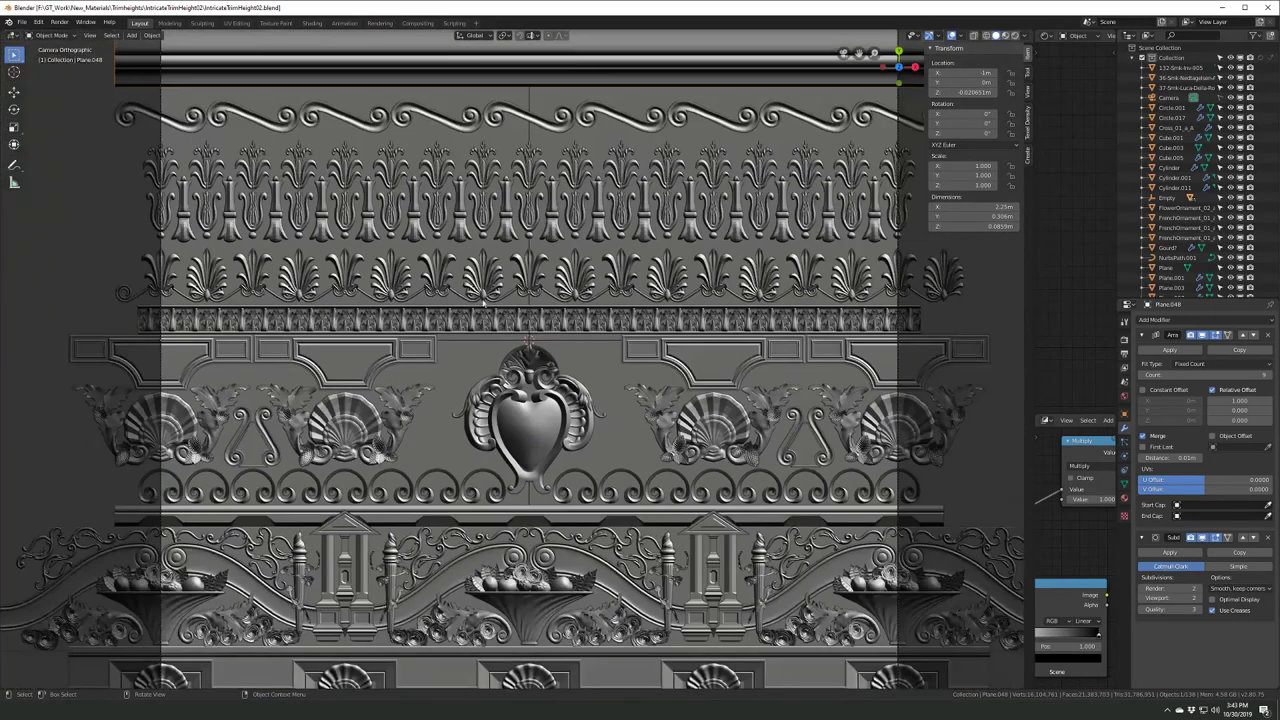
key("F12")
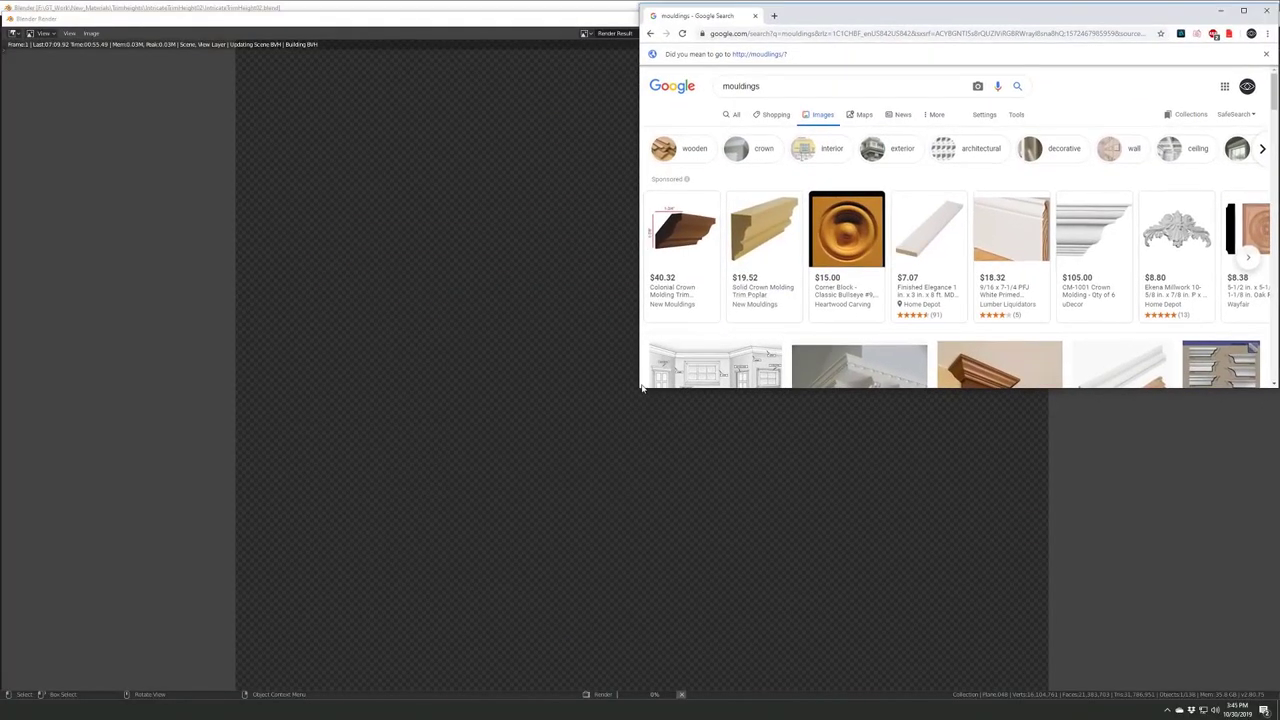
- Maximize Chrome and load the ArtStation site
left_click_drag(640, 408, 17, 676)
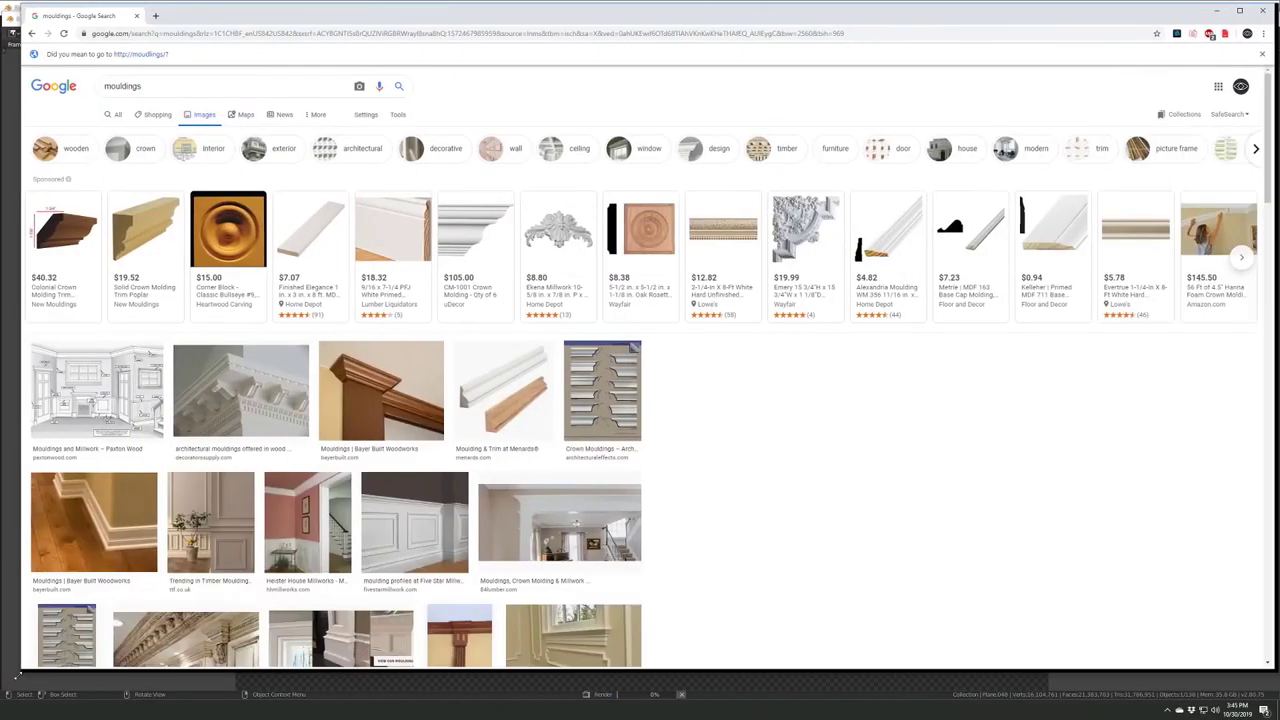
left_click(460, 33)
type("artstation")
key("Return")
- Scroll the trending grid, opening and closing a few artworks and a project
scroll(270, 255, "down", 2)
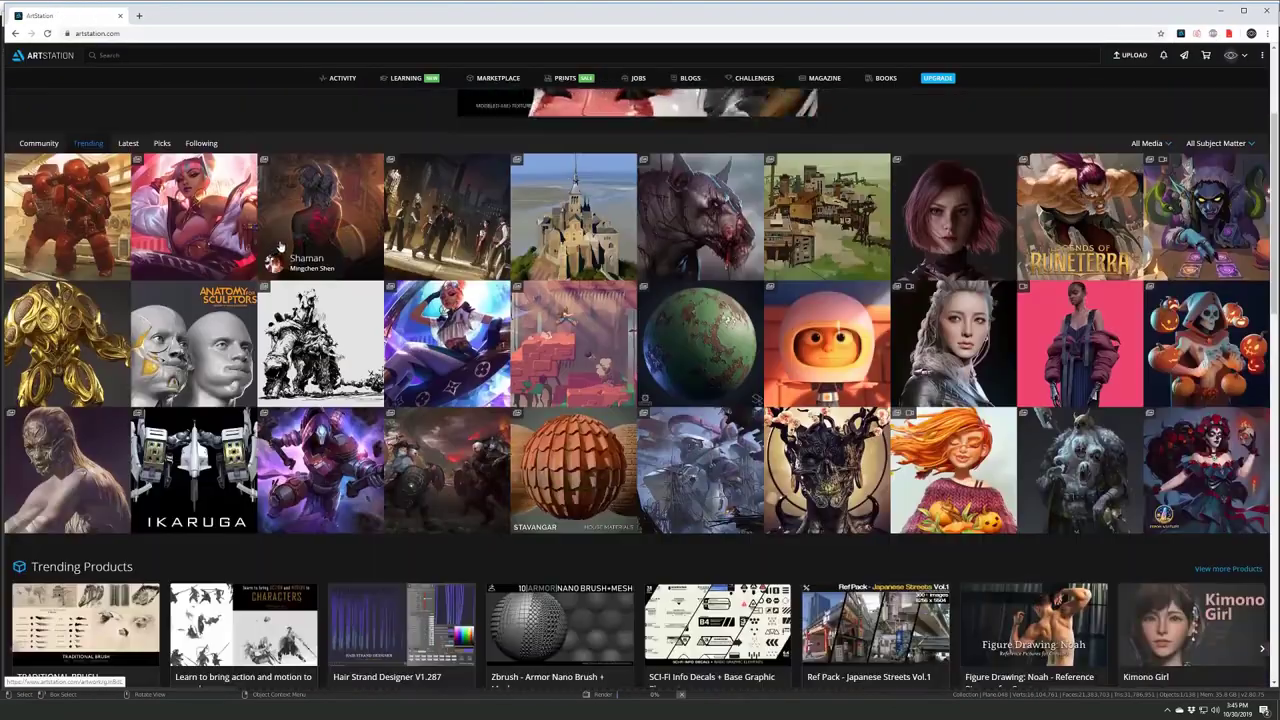
scroll(280, 247, "down", 5)
left_click(280, 247)
key("alt+Left")
scroll(280, 247, "down", 5)
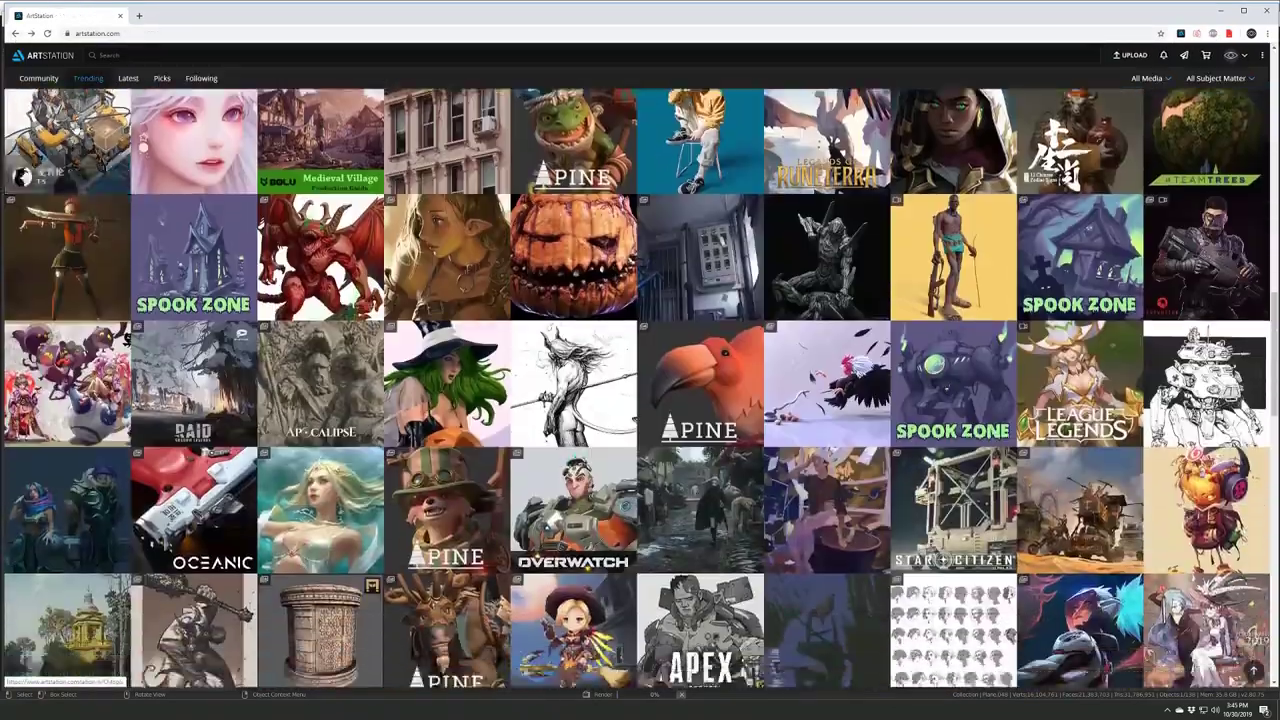
left_click(700, 385)
scroll(666, 234, "down", 10)
scroll(320, 230, "down", 10)
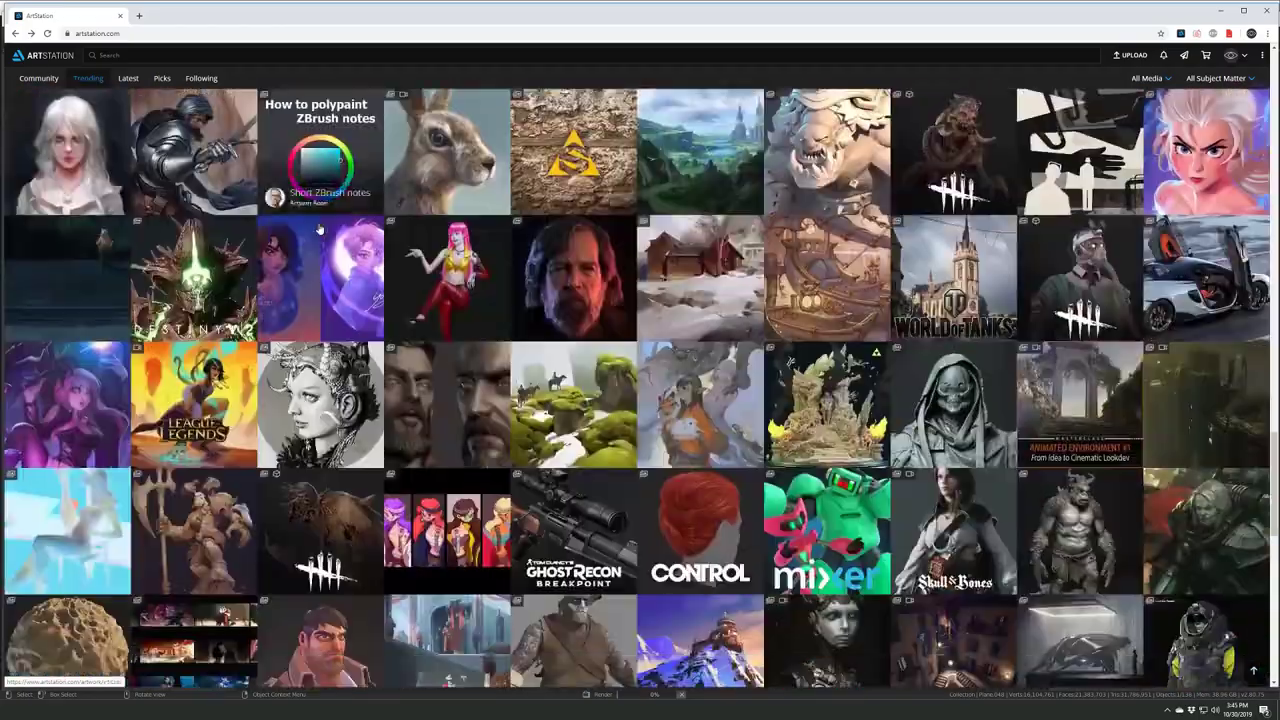
scroll(315, 300, "down", 3)
left_click(314, 306)
scroll(310, 300, "down", 5)
key("Escape")
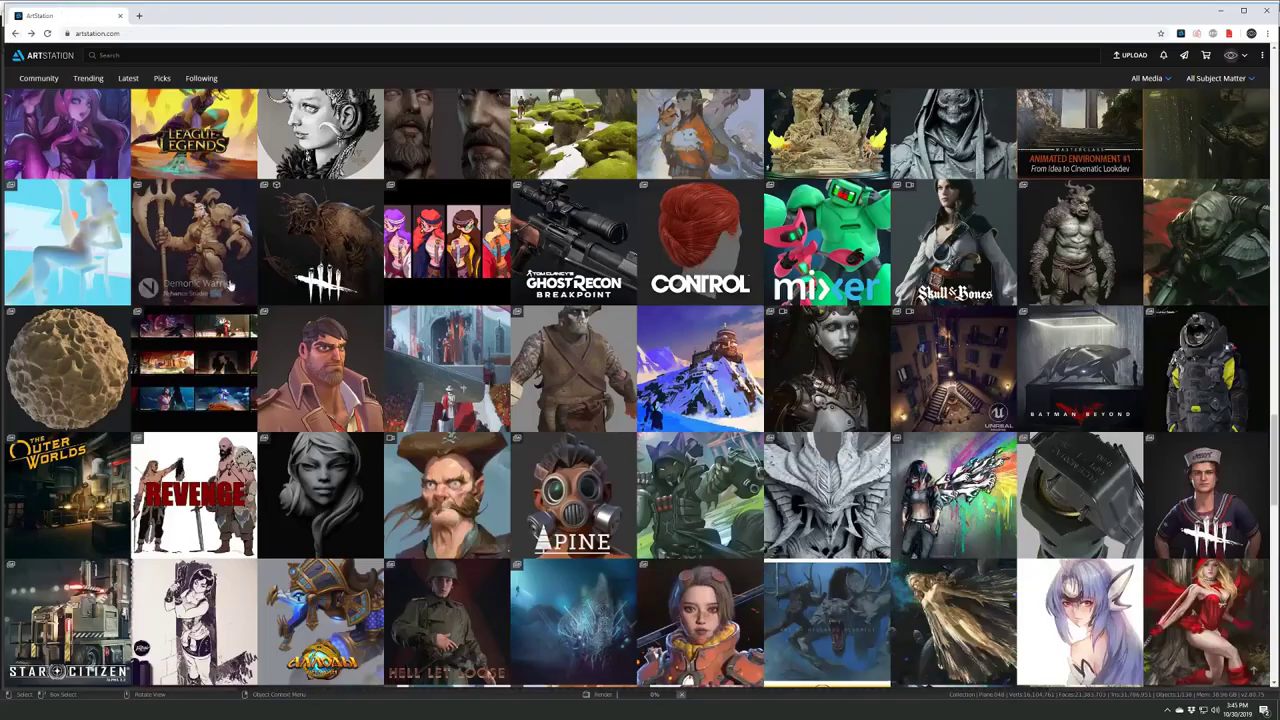
- Look through the Star Citizen forklift and Inktober projects further down the feed
scroll(60, 480, "down", 2)
left_click(40, 500)
scroll(240, 339, "down", 5)
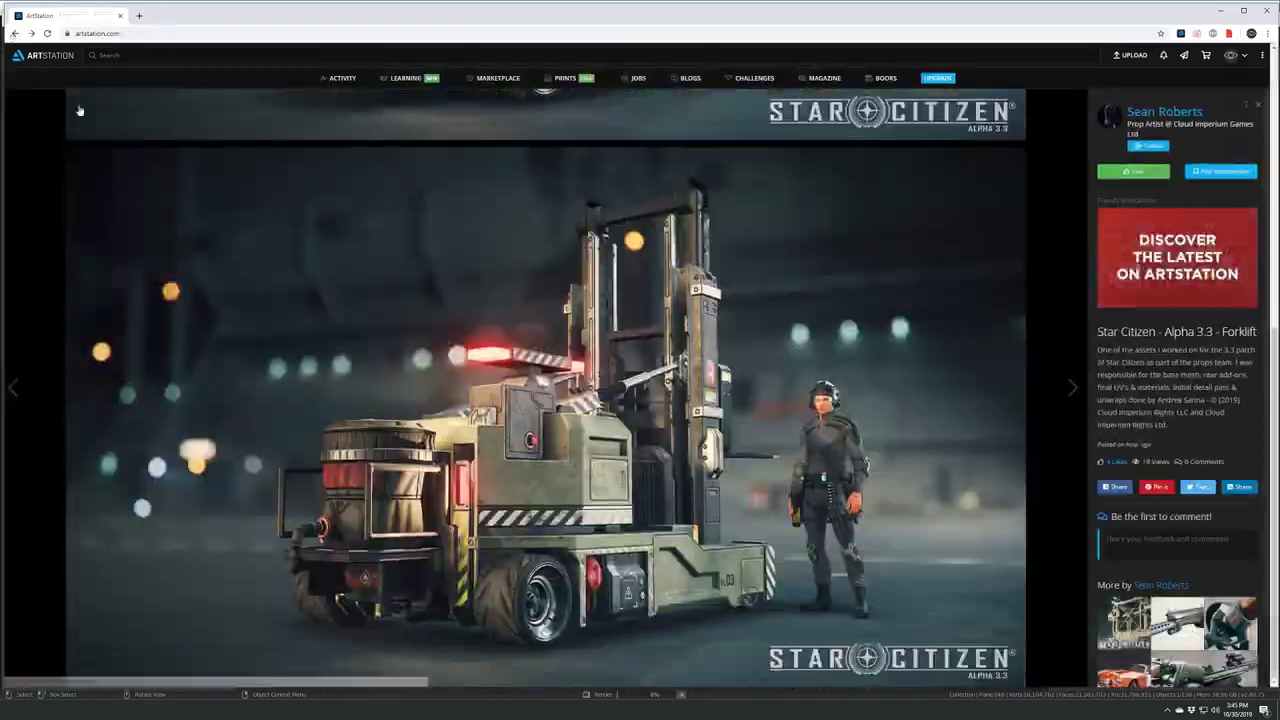
key("Escape")
scroll(640, 400, "down", 3)
mouse_move(372, 10)
left_mouse_down()
mouse_move(372, 42)
mouse_move(372, 5)
left_mouse_up()
scroll(640, 400, "down", 5)
scroll(640, 400, "down", 5)
scroll(640, 400, "down", 5)
scroll(640, 400, "down", 5)
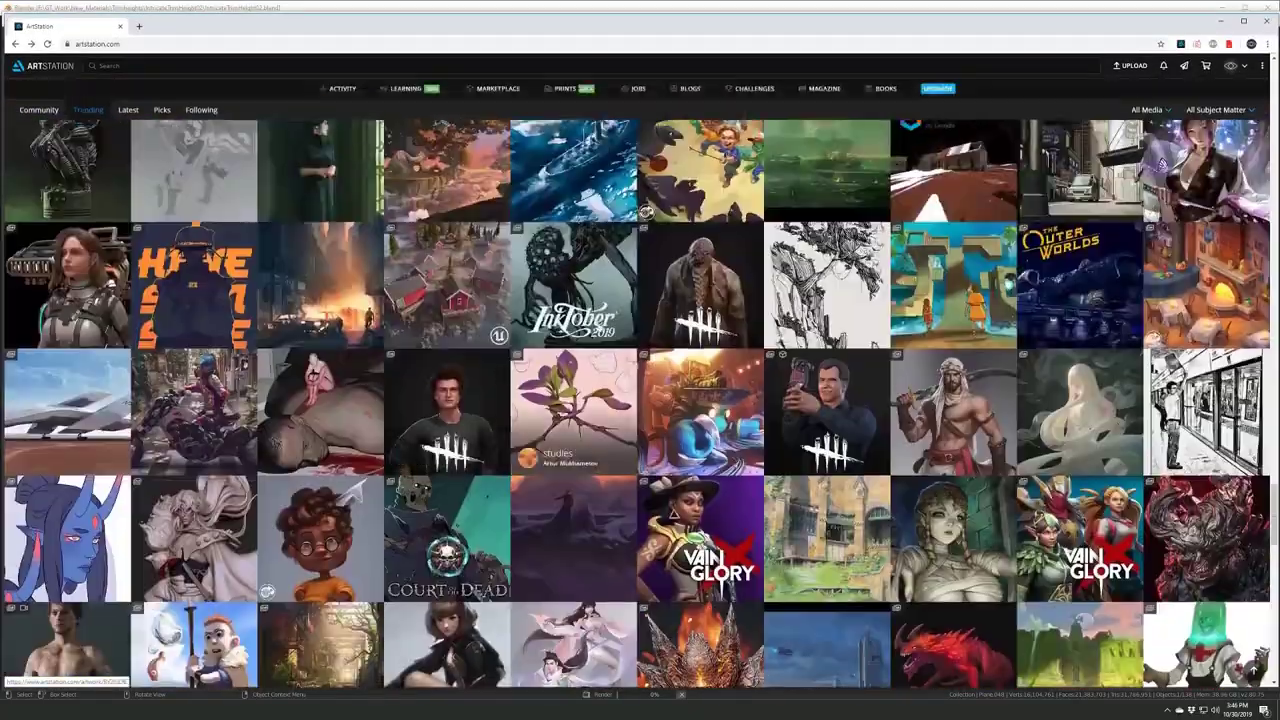
left_click(573, 285)
scroll(437, 288, "down", 5)
scroll(437, 288, "down", 5)
scroll(437, 288, "down", 5)
scroll(437, 288, "down", 5)
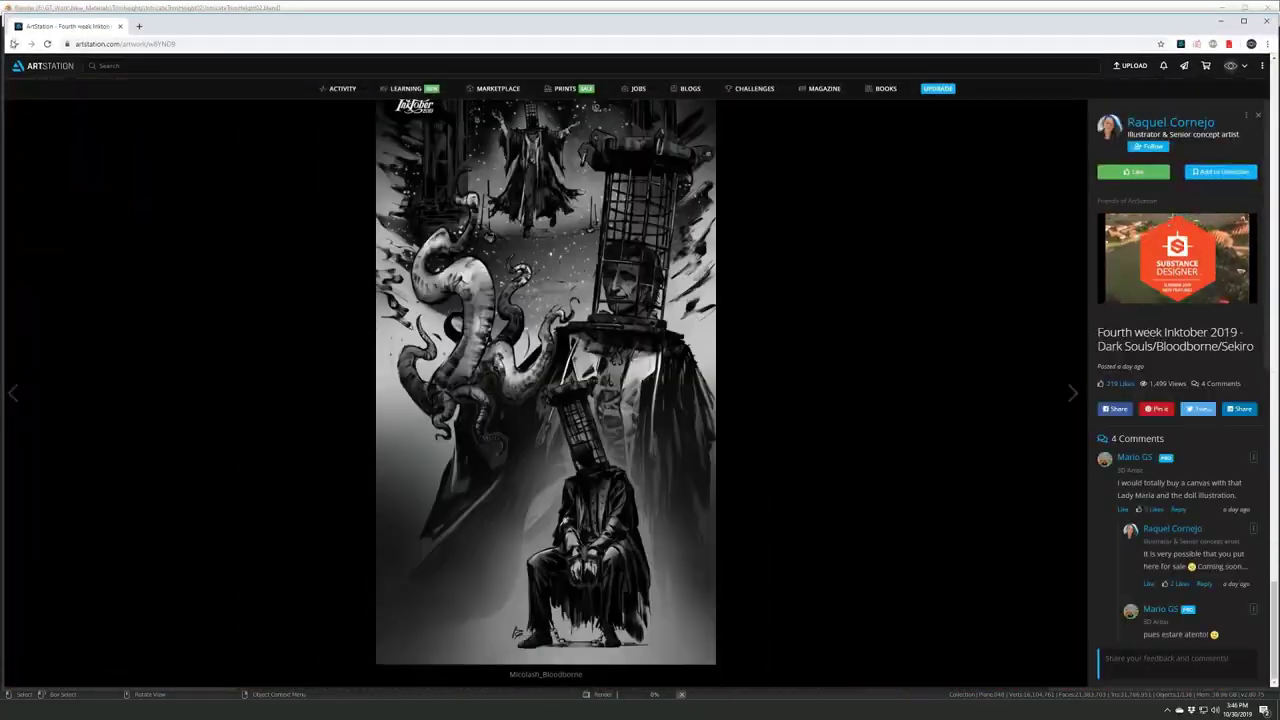
key("Escape")
scroll(640, 400, "down", 5)
scroll(640, 400, "down", 5)
- Enlarge and orbit Substance Designer's 3D preview of the bronze trim, then return to Blender
key("alt+Tab")
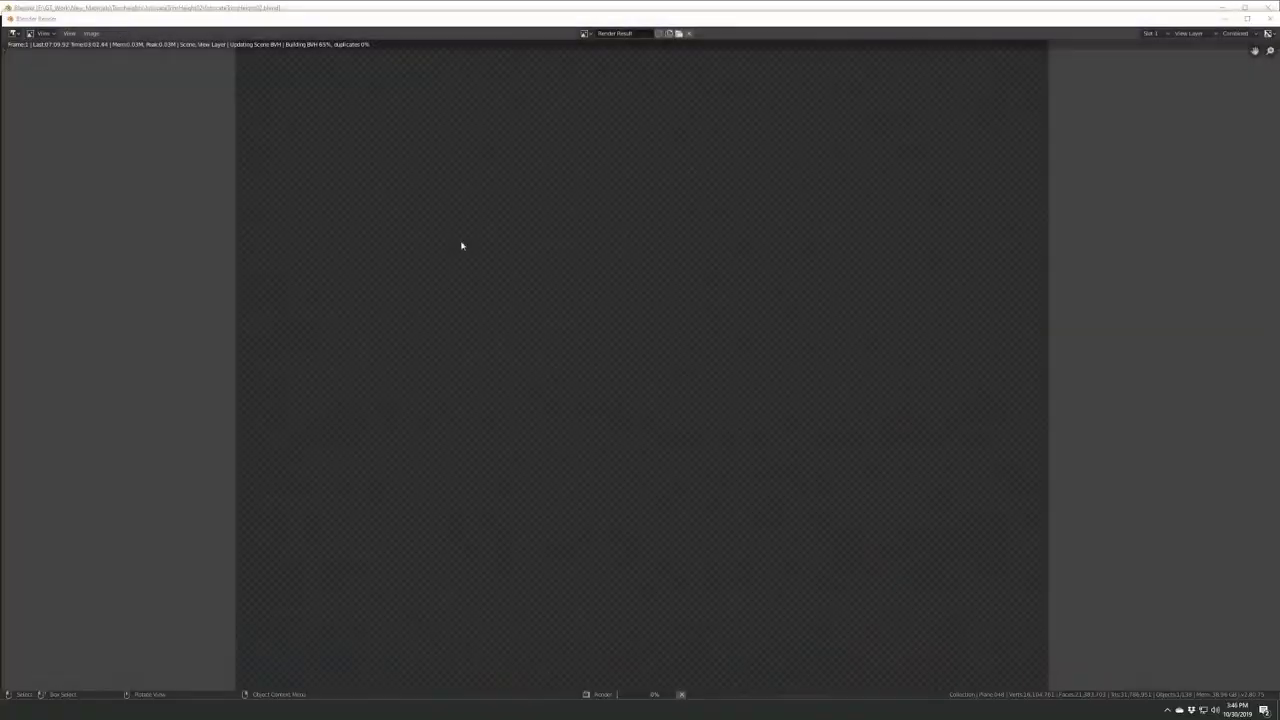
key("alt+Tab")
mouse_move(246, 600)
left_mouse_down("alt")
mouse_move(337, 509)
mouse_move(758, 509)
left_mouse_up("alt")
left_click_drag(450, 310, 450, 104)
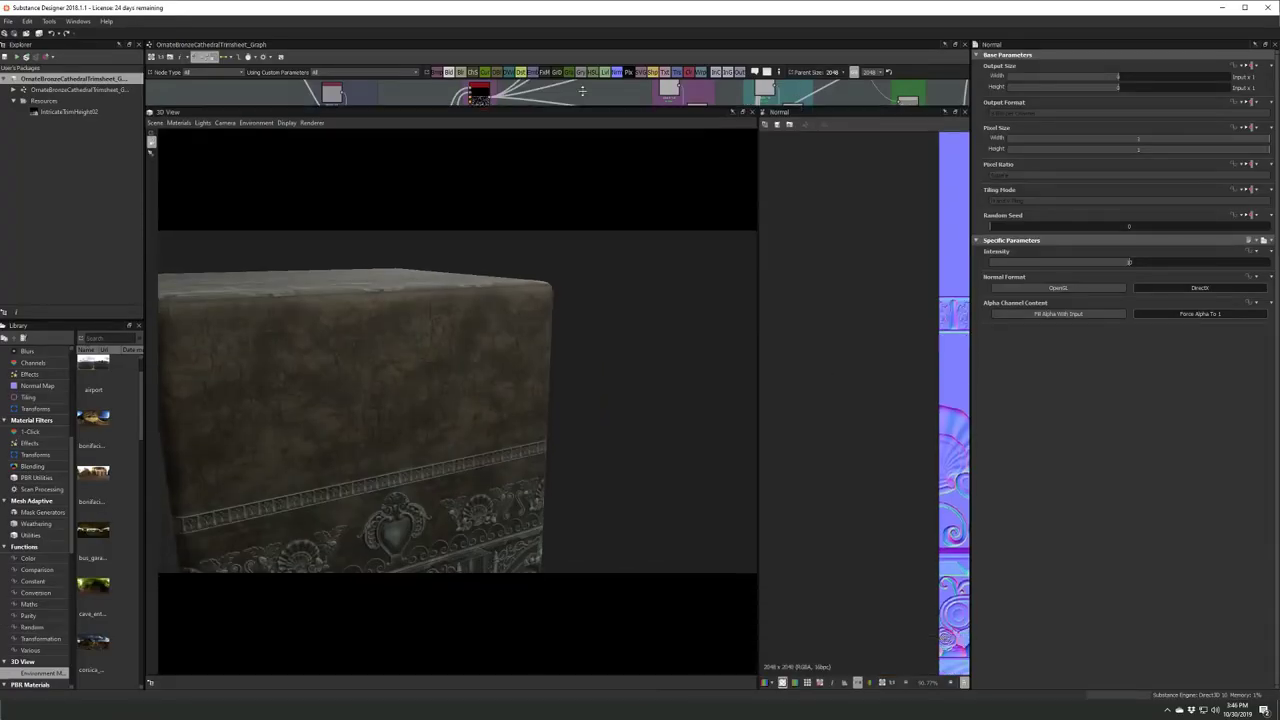
mouse_move(450, 400)
left_mouse_down("alt")
mouse_move(490, 377)
mouse_move(461, 381)
left_mouse_up("alt")
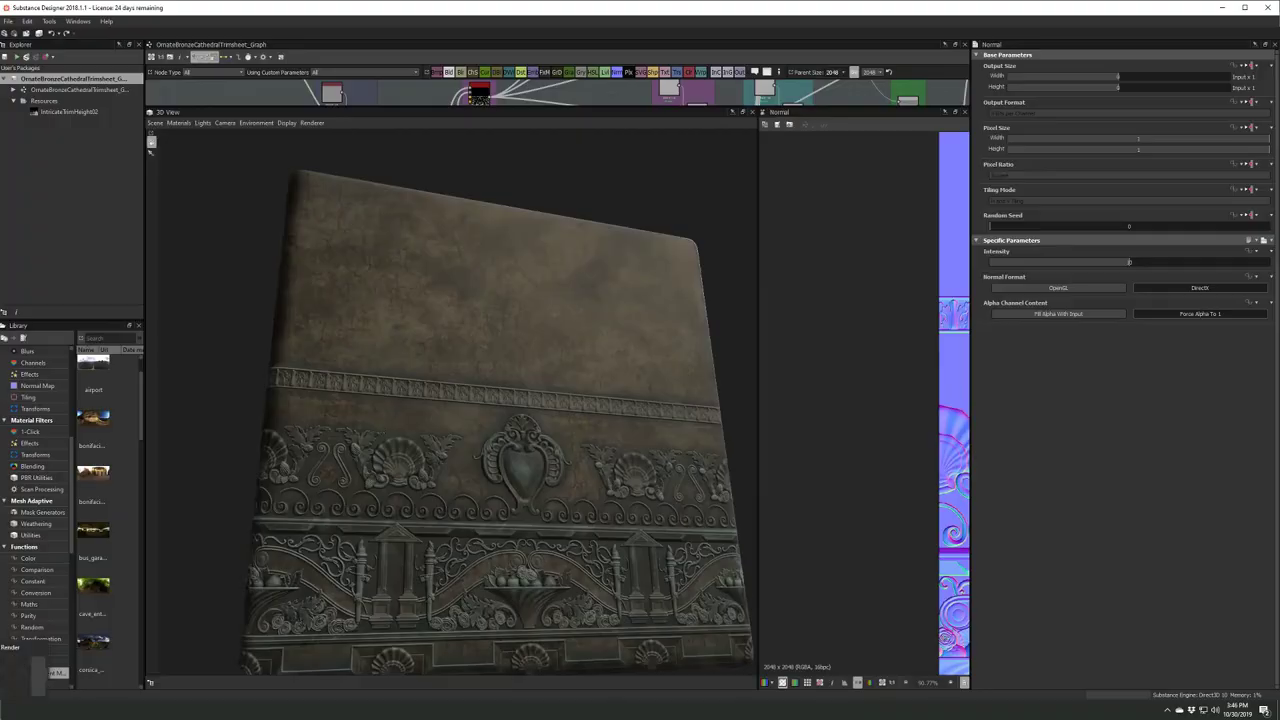
key("alt+Tab")
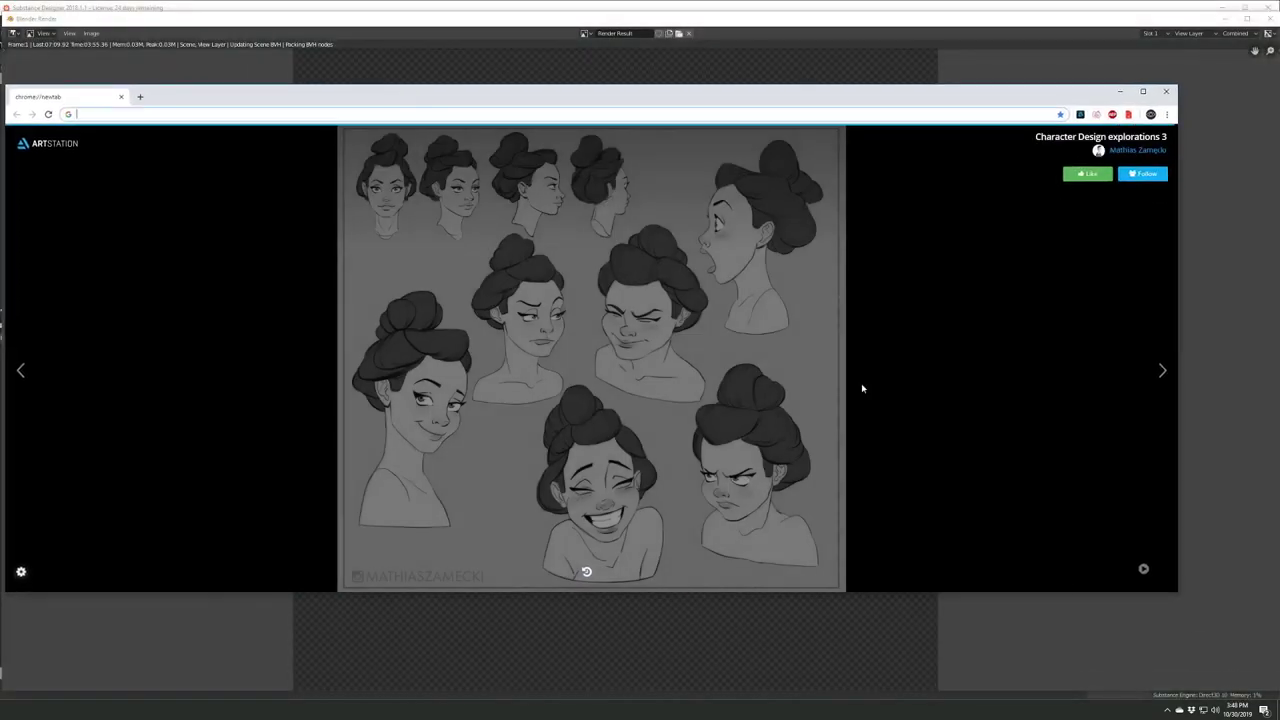
- Load the Pinterest profile and open the Material Inspiration board
type("pin")
key("Return")
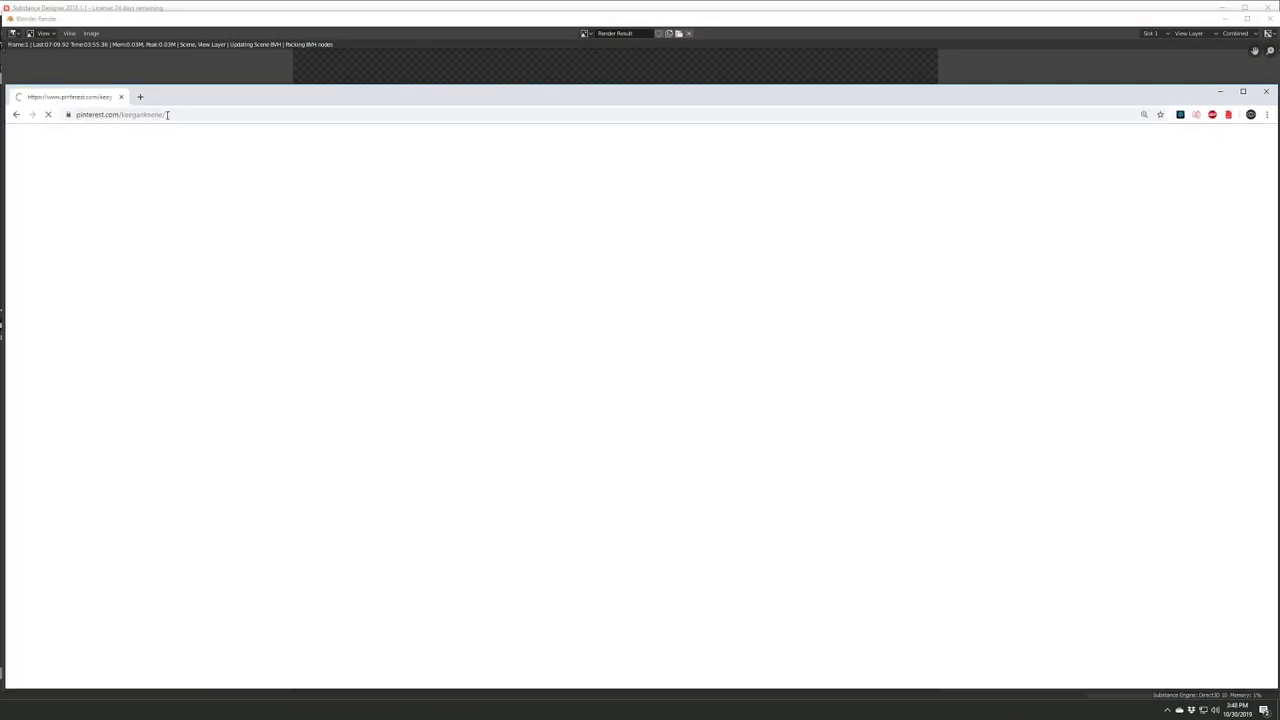
left_click(1063, 463)
scroll(718, 465, "down", 5)
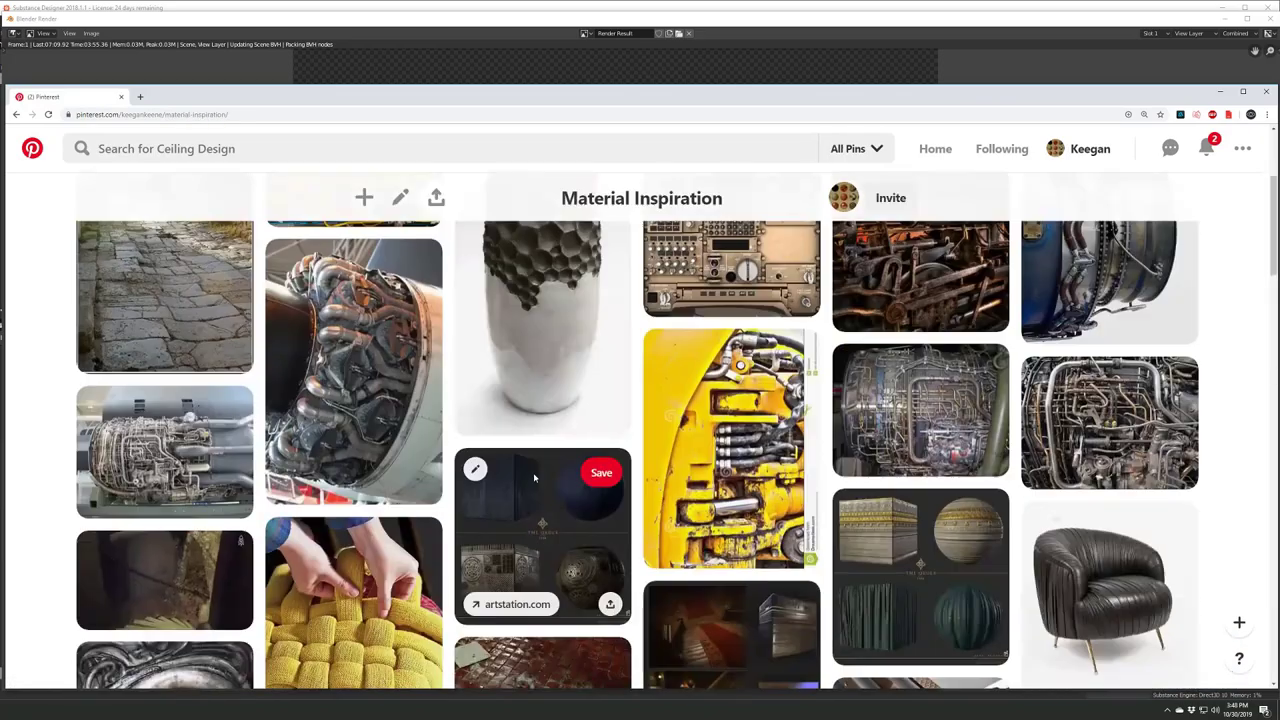
scroll(718, 465, "down", 2)
scroll(718, 465, "up", 2)
- View the yellow machinery pin up close and scroll through related pins
left_click(718, 465)
scroll(718, 465, "down", 10)
scroll(175, 395, "down", 10)
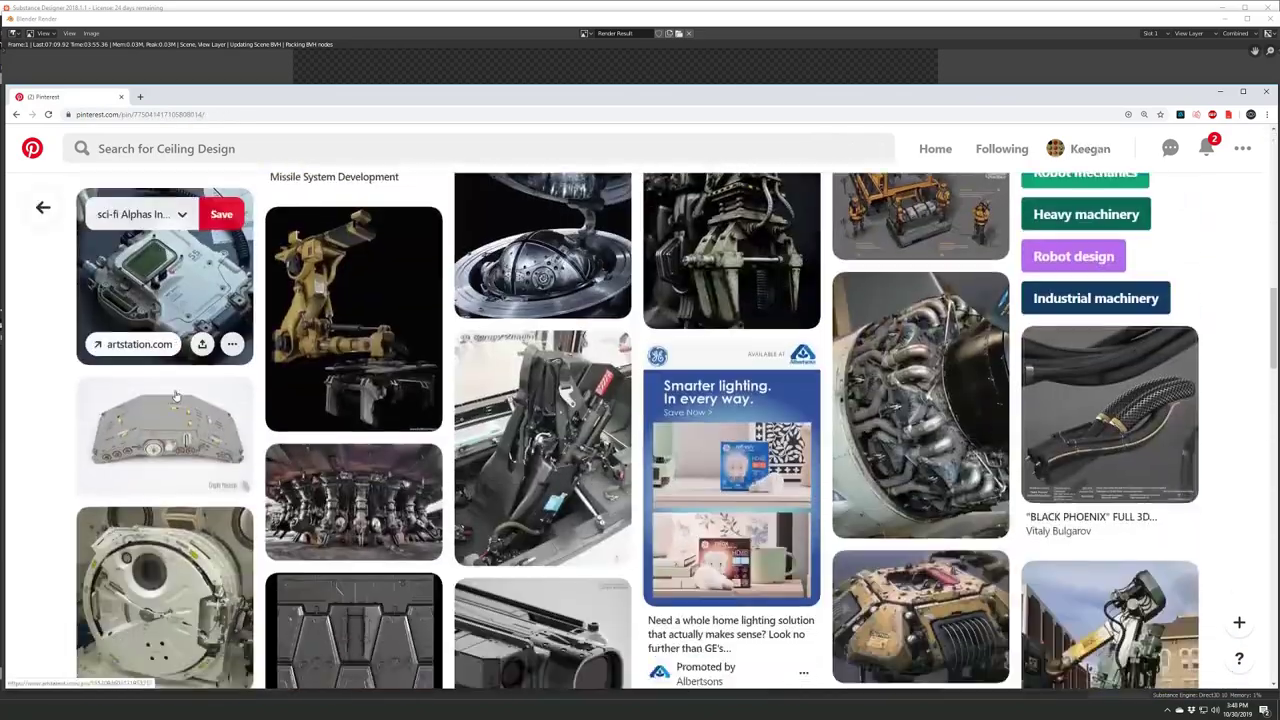
scroll(175, 395, "down", 5)
scroll(175, 395, "down", 5)
scroll(175, 395, "down", 5)
scroll(175, 395, "down", 5)
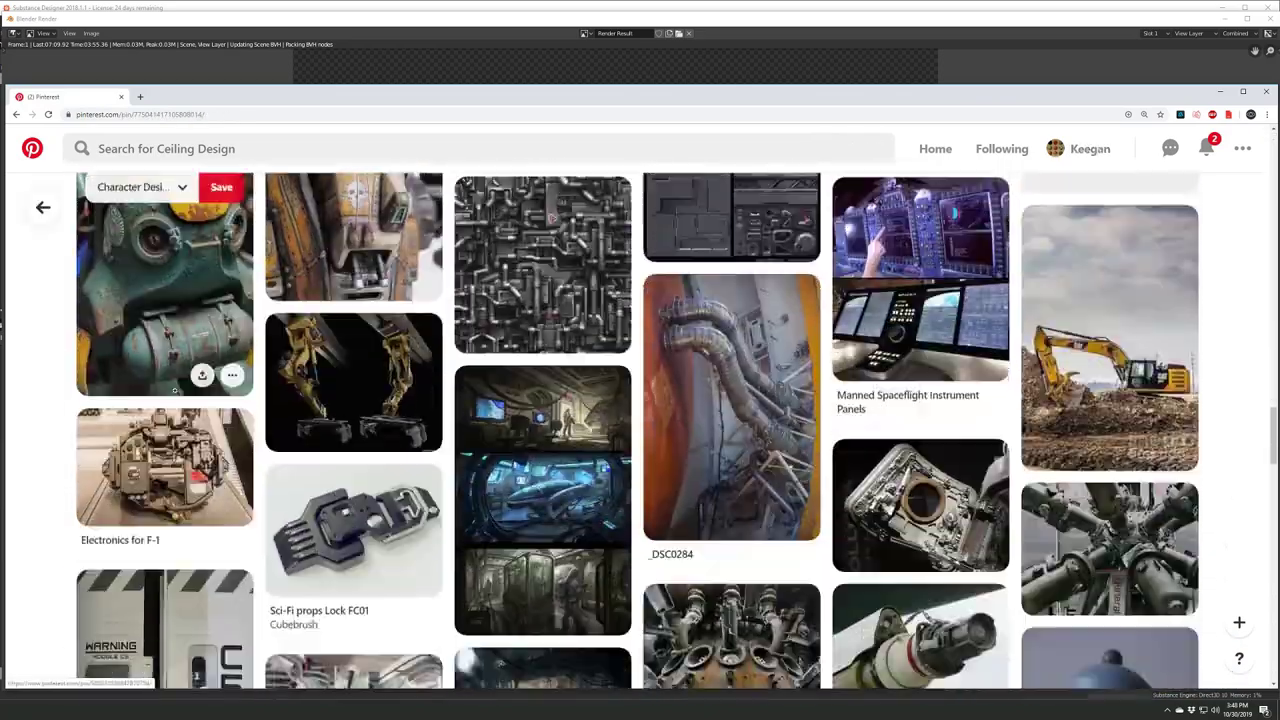
- Browse the _DSC0284 pipe pin and the industrial corridor pin, then close the browser
left_click(180, 369)
scroll(180, 369, "down", 5)
scroll(180, 369, "down", 3)
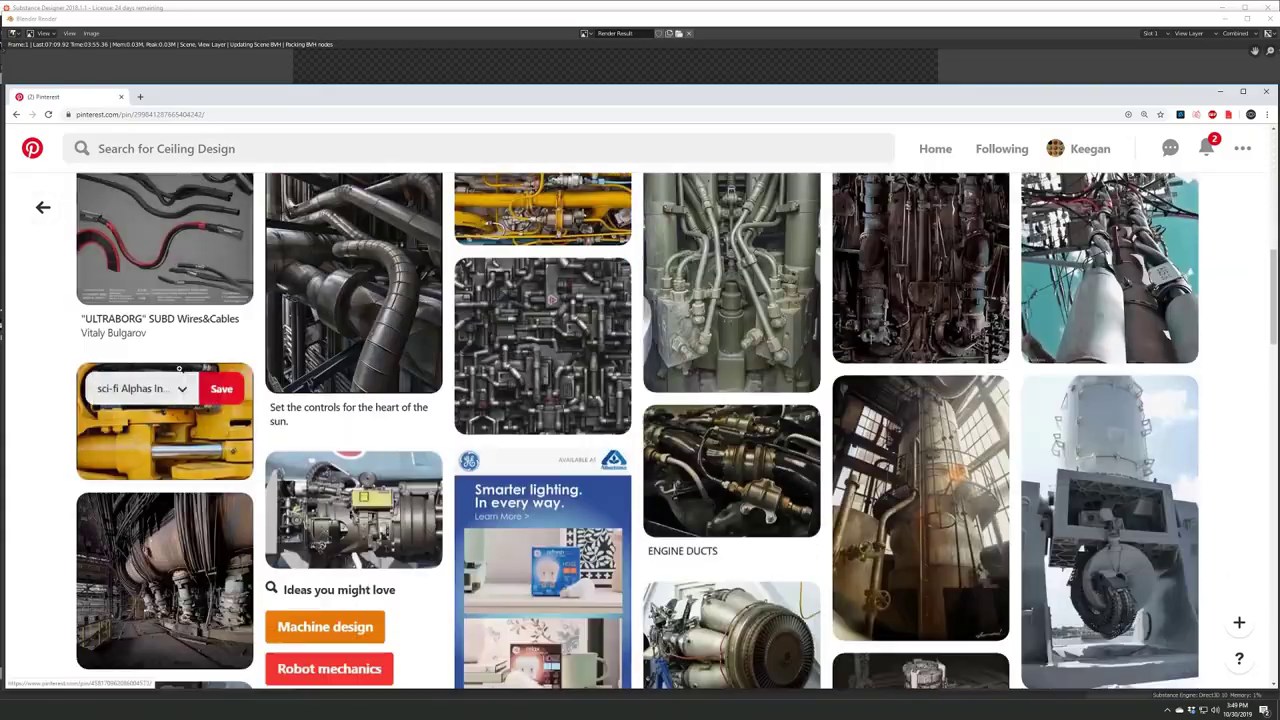
scroll(180, 370, "down", 5)
scroll(180, 372, "down", 5)
scroll(180, 371, "down", 5)
scroll(181, 372, "down", 5)
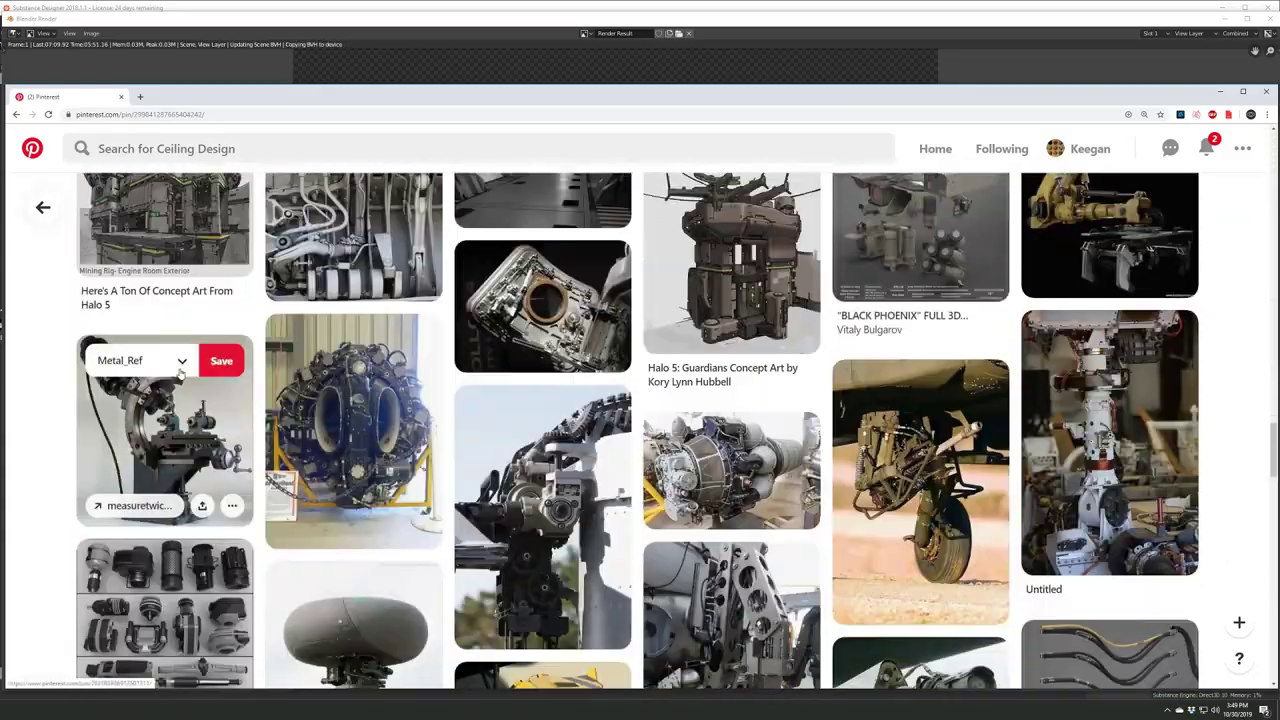
scroll(180, 370, "down", 3)
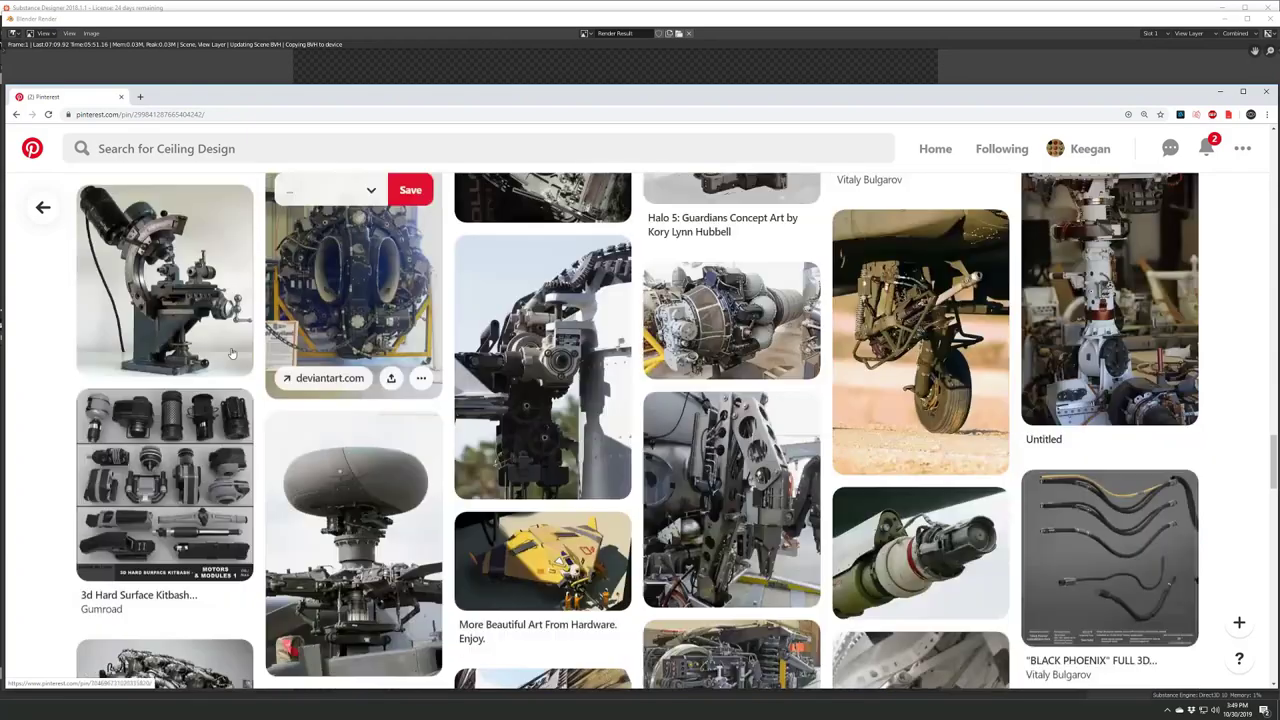
scroll(250, 385, "down", 2)
scroll(281, 425, "down", 5)
scroll(281, 425, "down", 5)
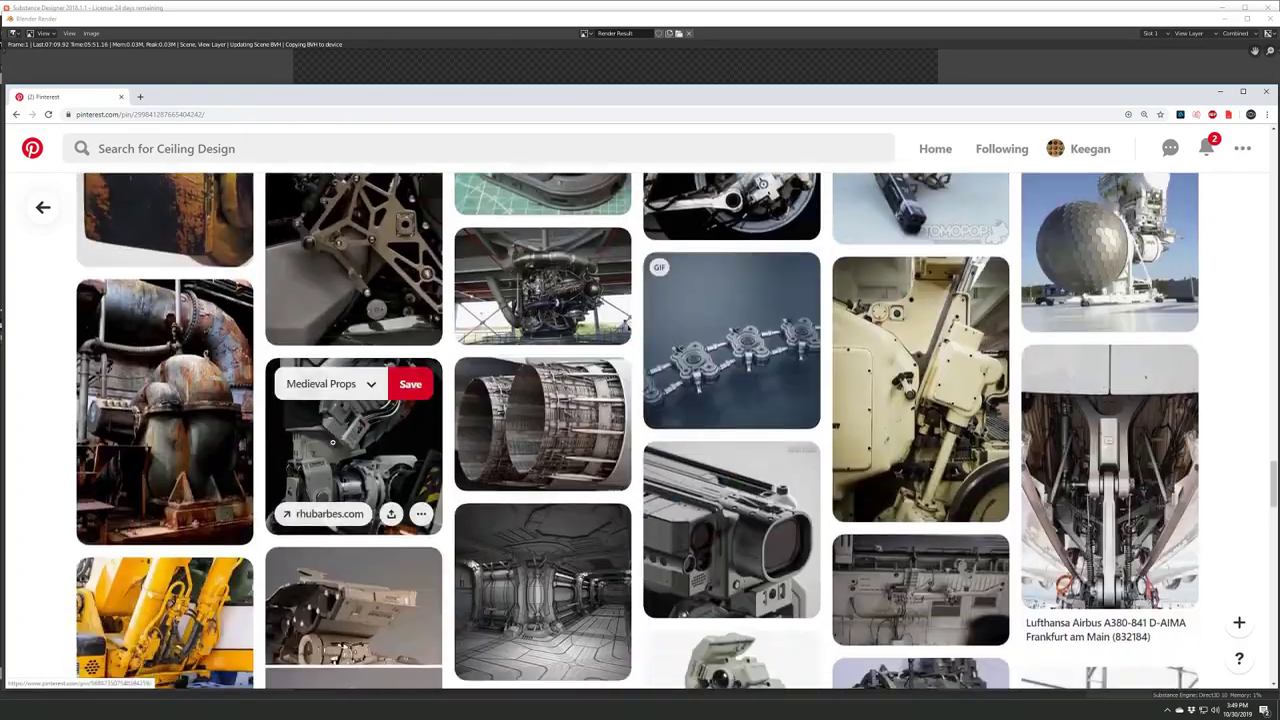
scroll(320, 438, "down", 5)
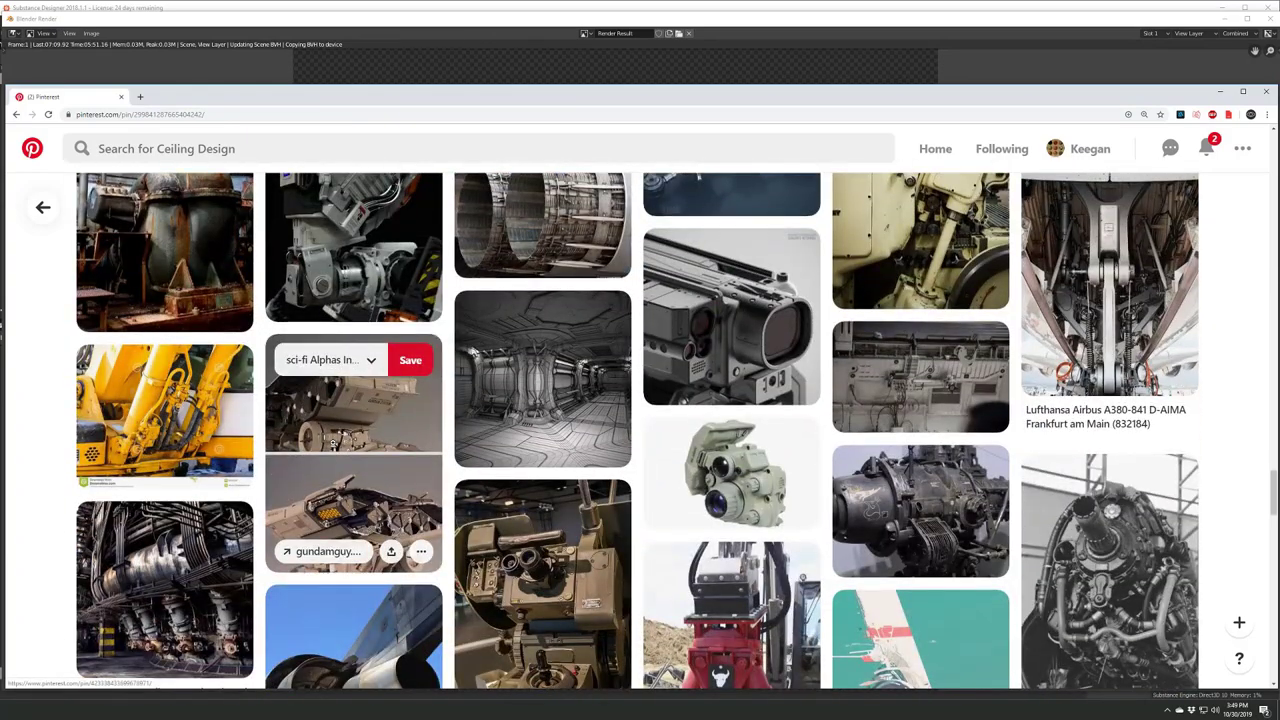
scroll(300, 448, "down", 1)
scroll(242, 458, "down", 1)
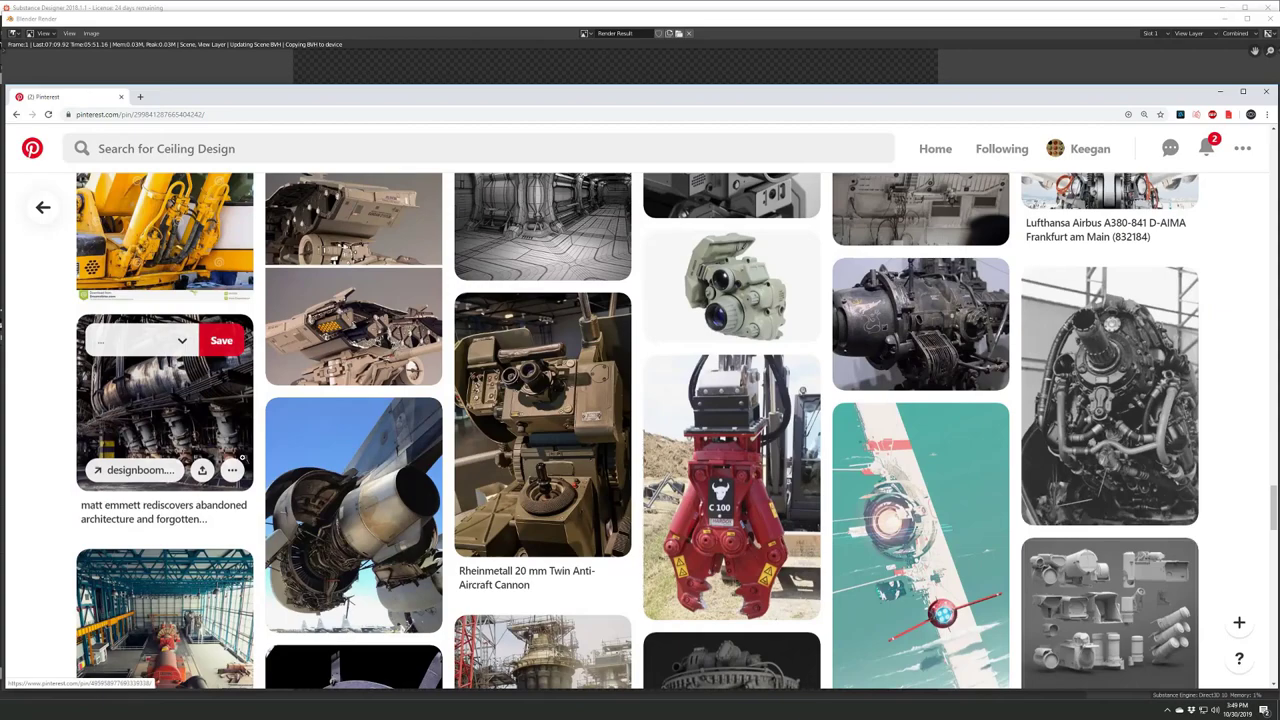
scroll(242, 458, "down", 1)
scroll(540, 490, "down", 5)
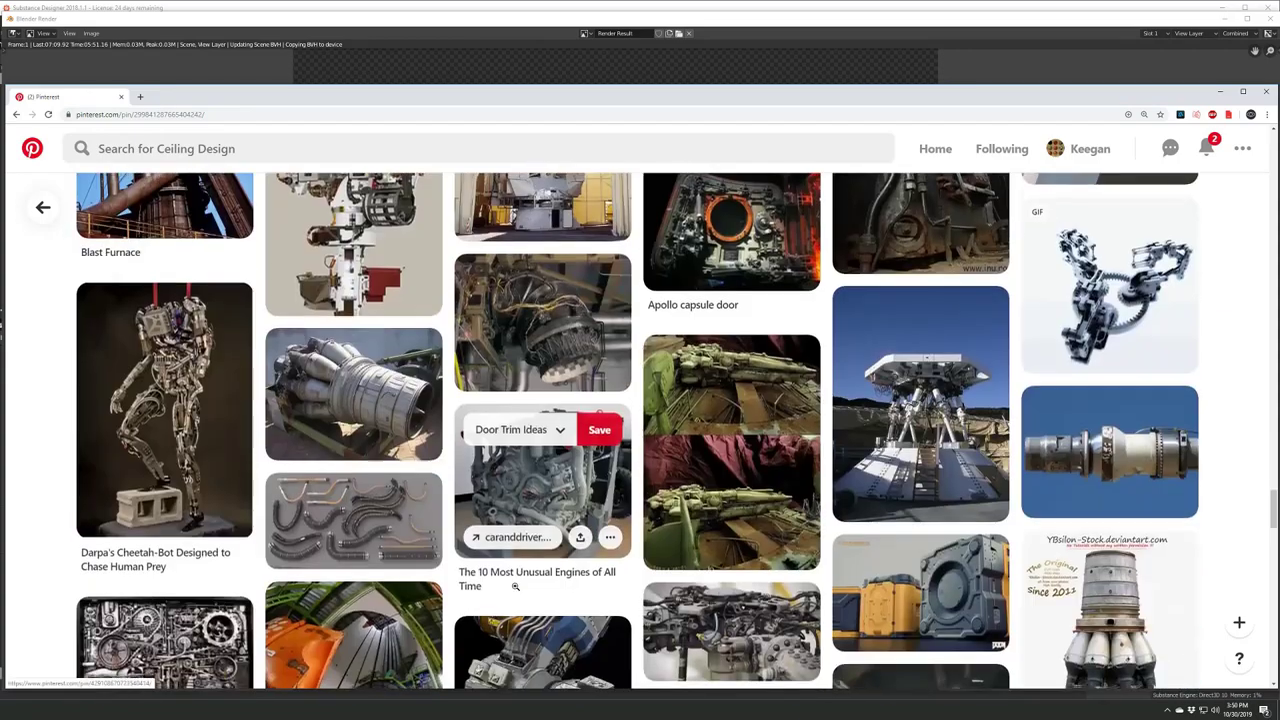
scroll(700, 420, "down", 5)
left_click(920, 360)
left_click(121, 97)
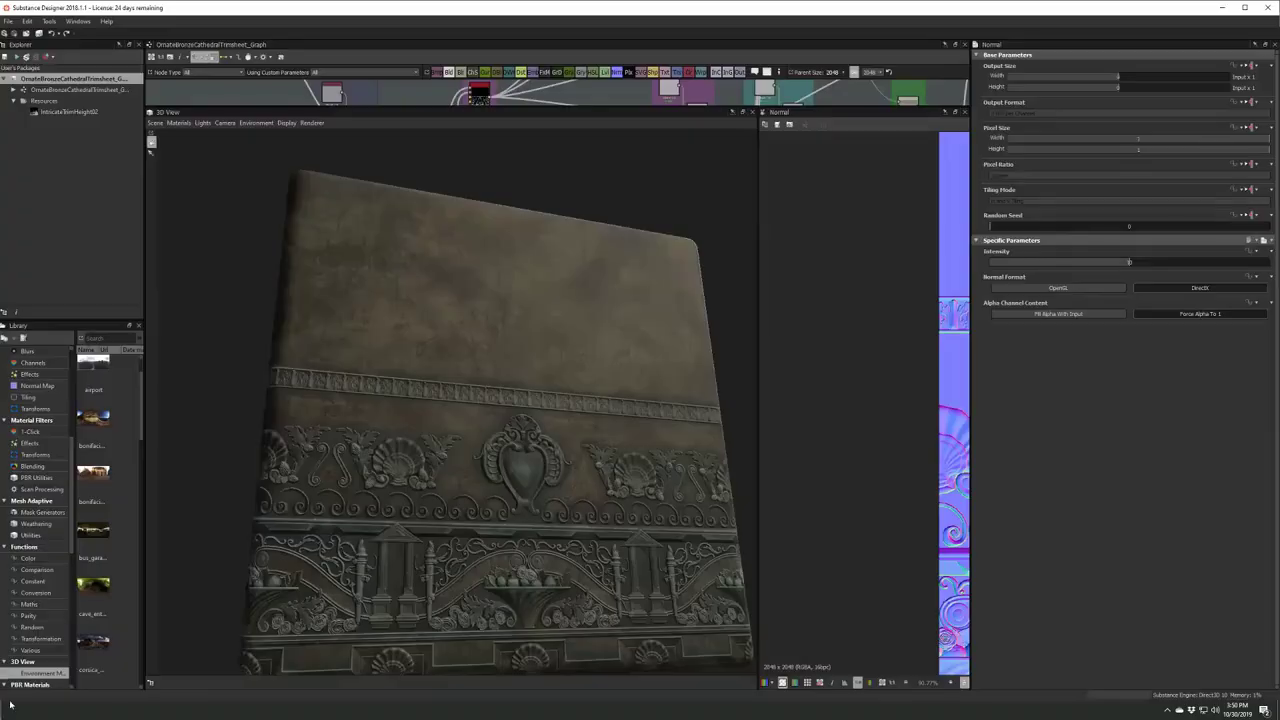
- Bring Blender forward and render the trim sheet height map from the camera with F12
mouse_move(10, 704)
left_click(3, 685)
scroll(577, 450, "up", 6)
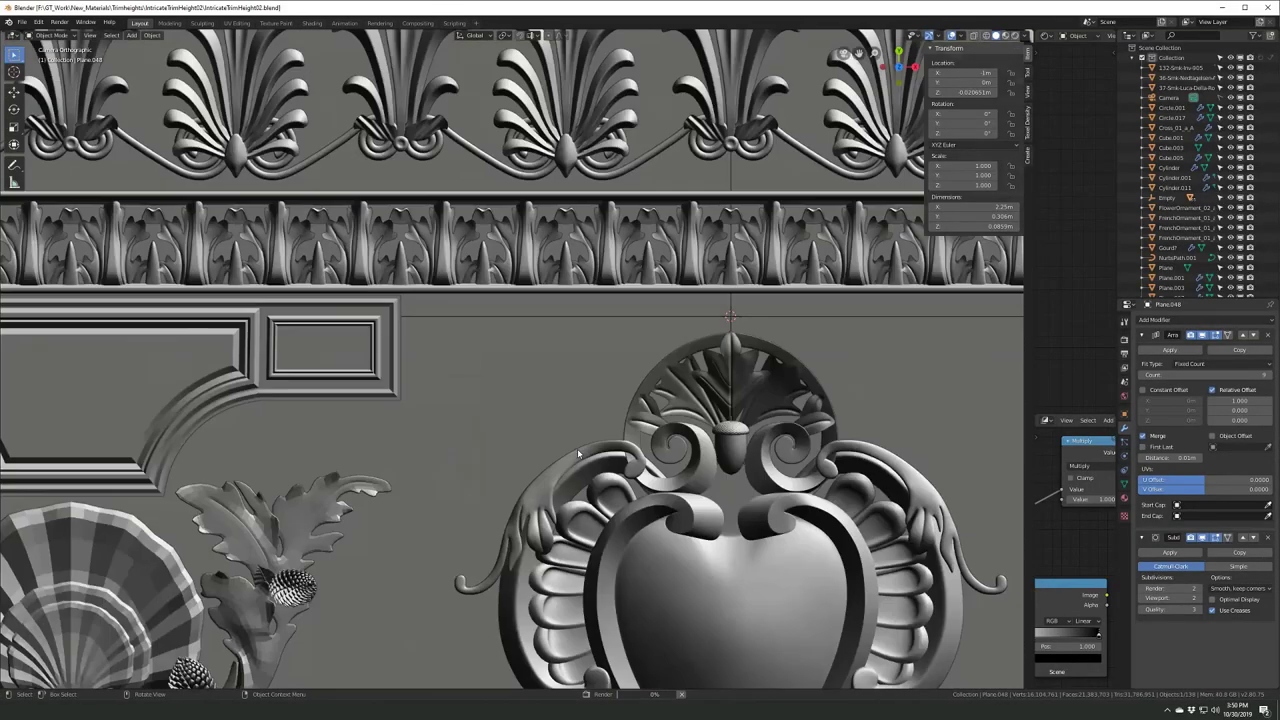
scroll(577, 448, "down", 4)
key("F12")
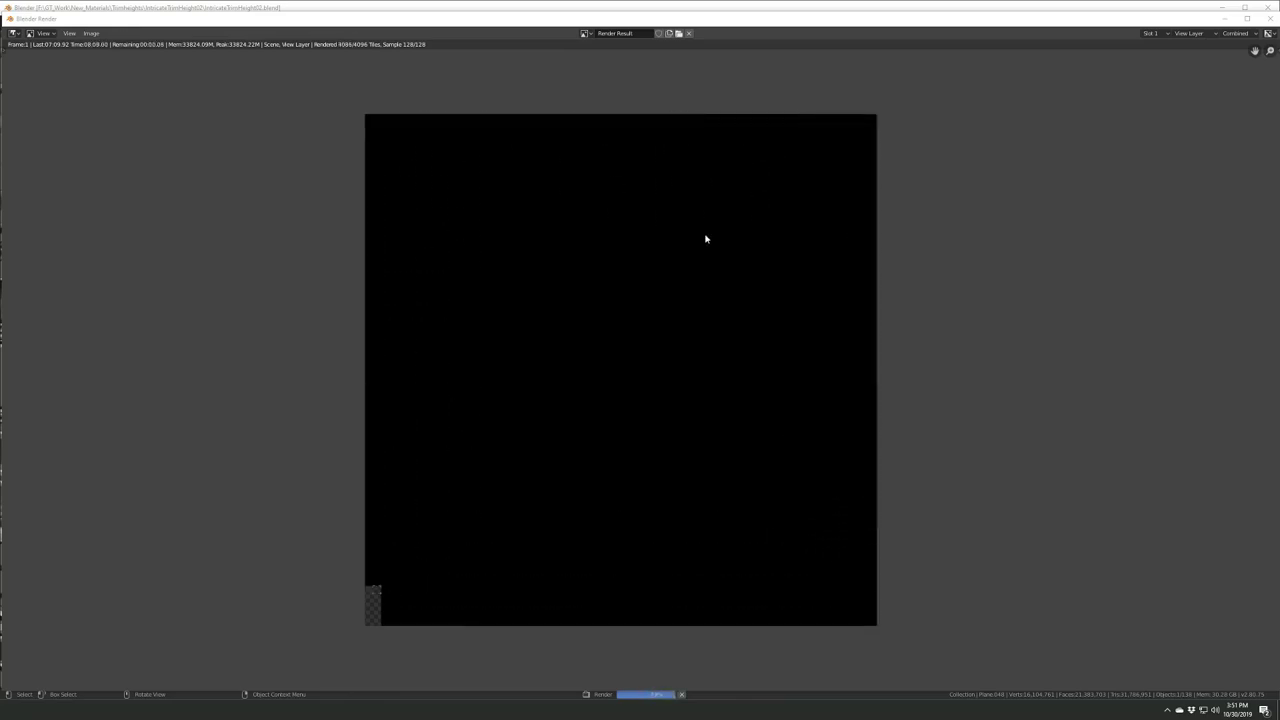
- Zoom and pan over the grayscale height render to its top edge, then open Save As
scroll(327, 524, "up", 3)
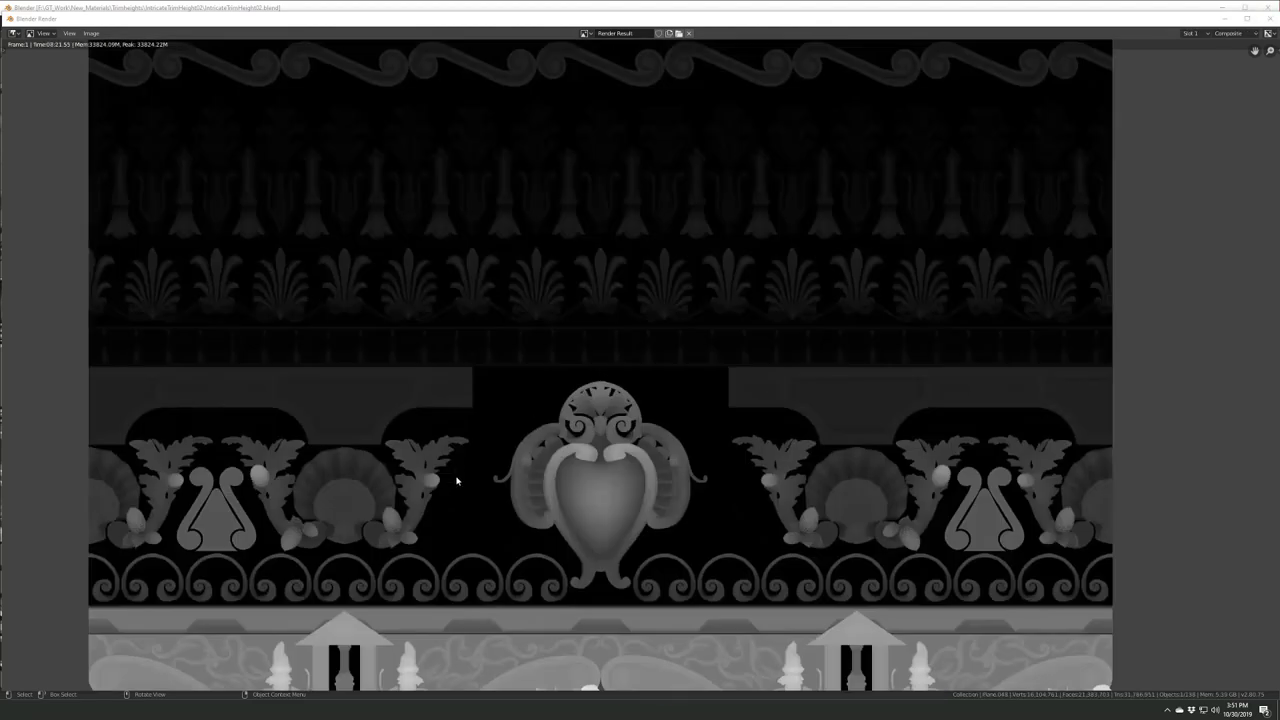
scroll(457, 480, "up", 1)
scroll(500, 440, "up", 4)
scroll(541, 454, "down", 1)
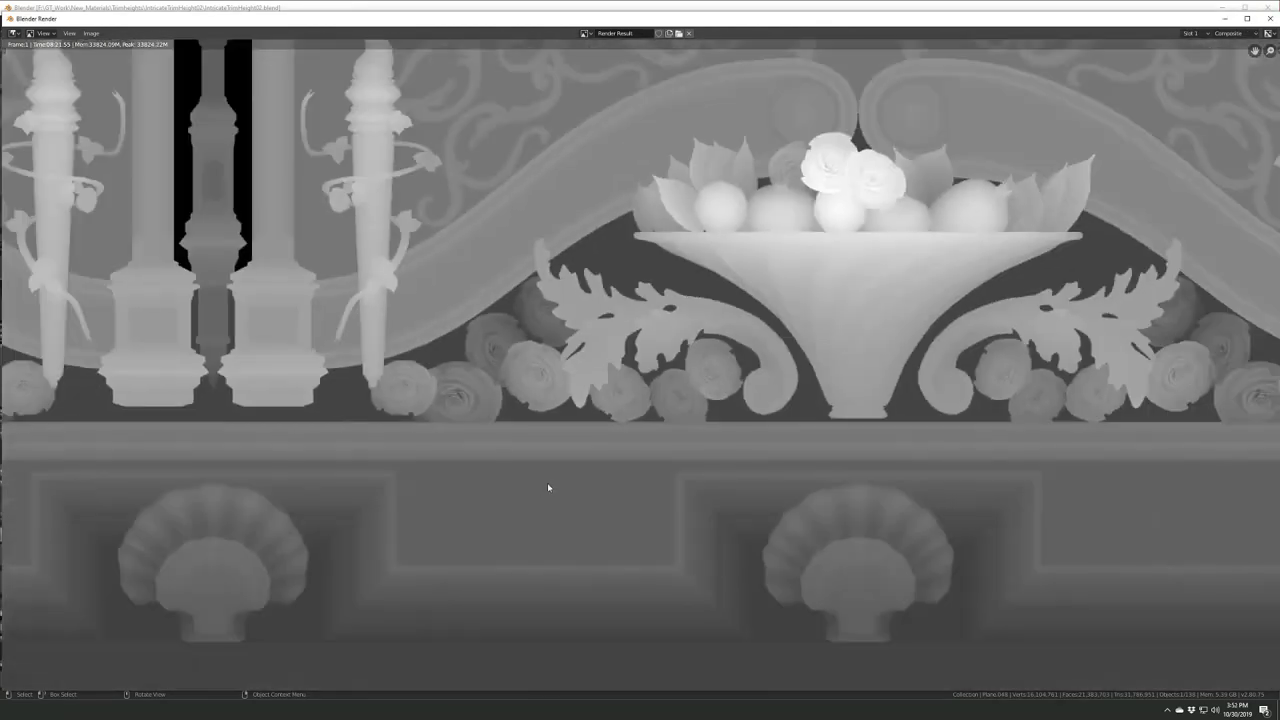
scroll(438, 357, "down", 2)
middle_click_drag(470, 150, 486, 383)
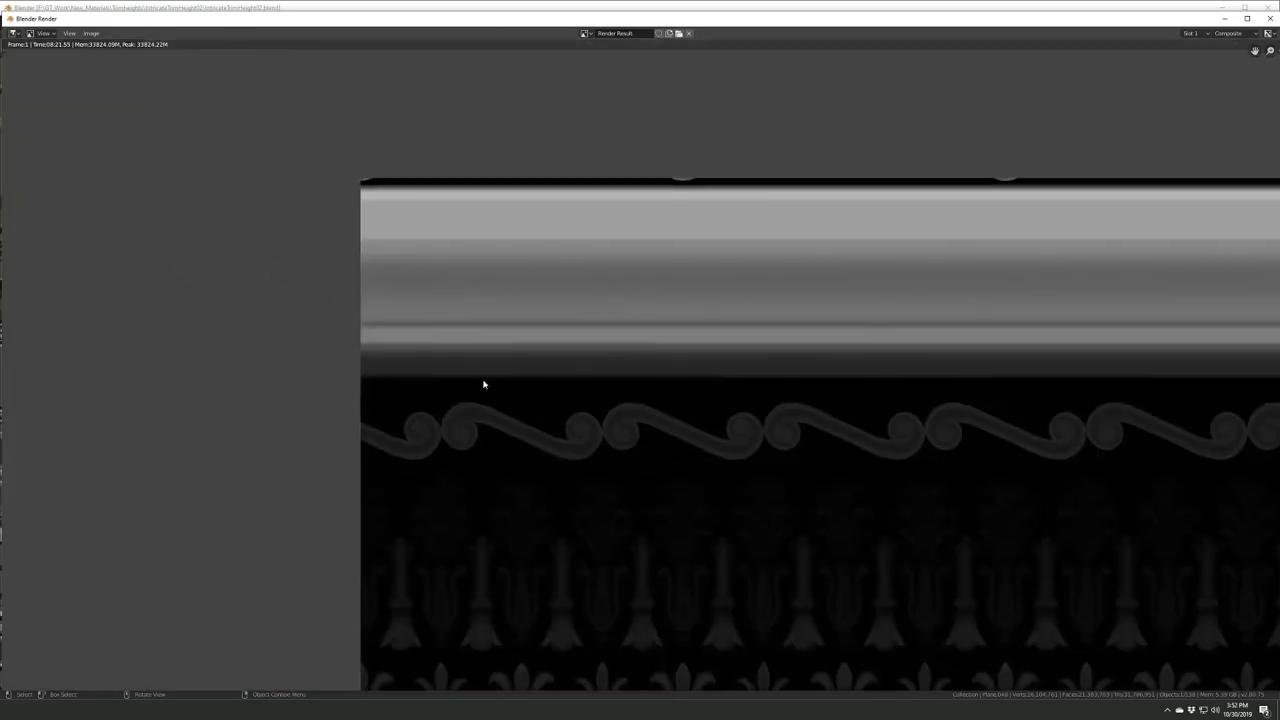
scroll(484, 384, "down", 2)
scroll(837, 318, "up", 3)
scroll(645, 299, "down", 6)
key("shift+alt+s")
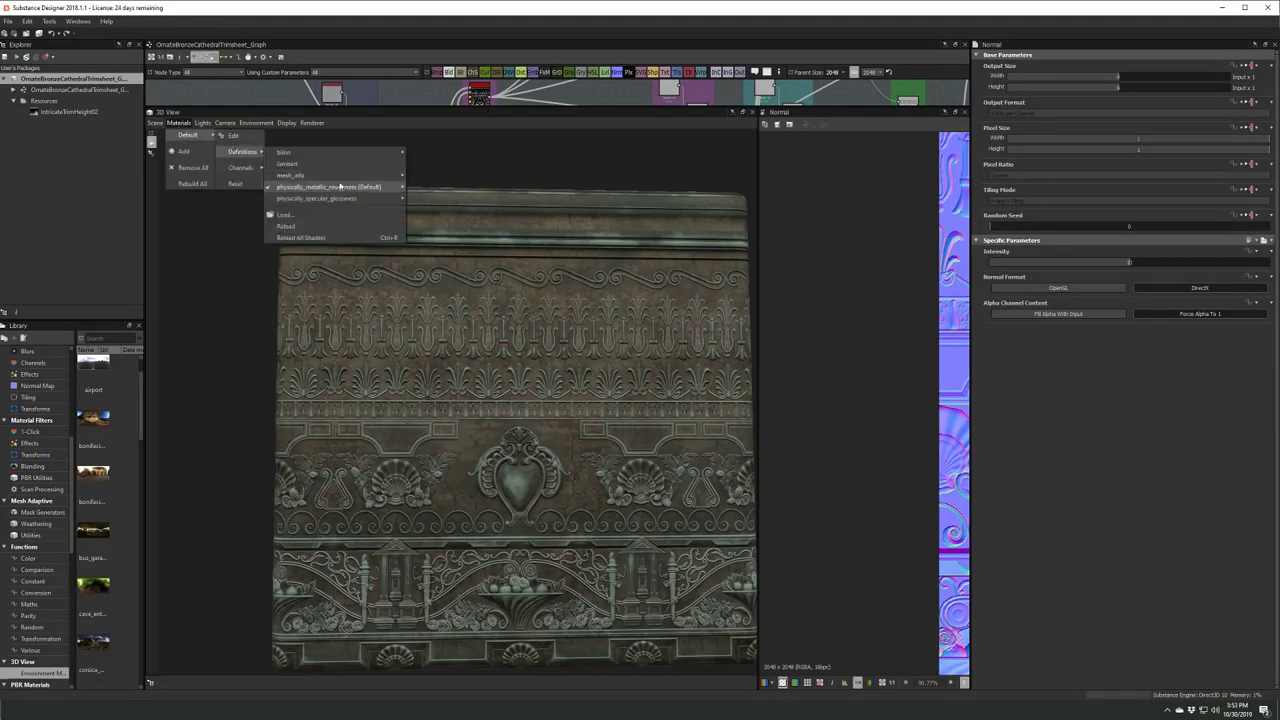
- Show the physically_metallic_roughness parameters, orbit to the trim's top edge, and enlarge the Normal view
left_click(340, 186)
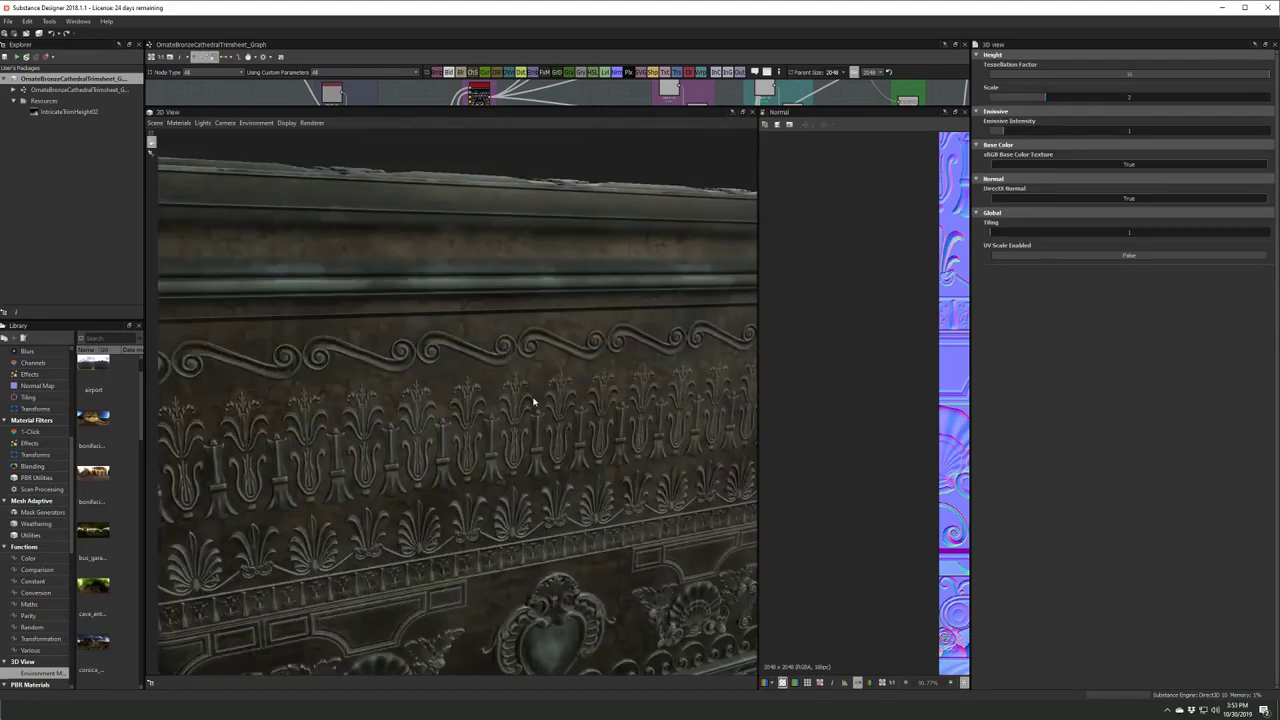
left_click_drag(495, 399, 549, 412, "alt")
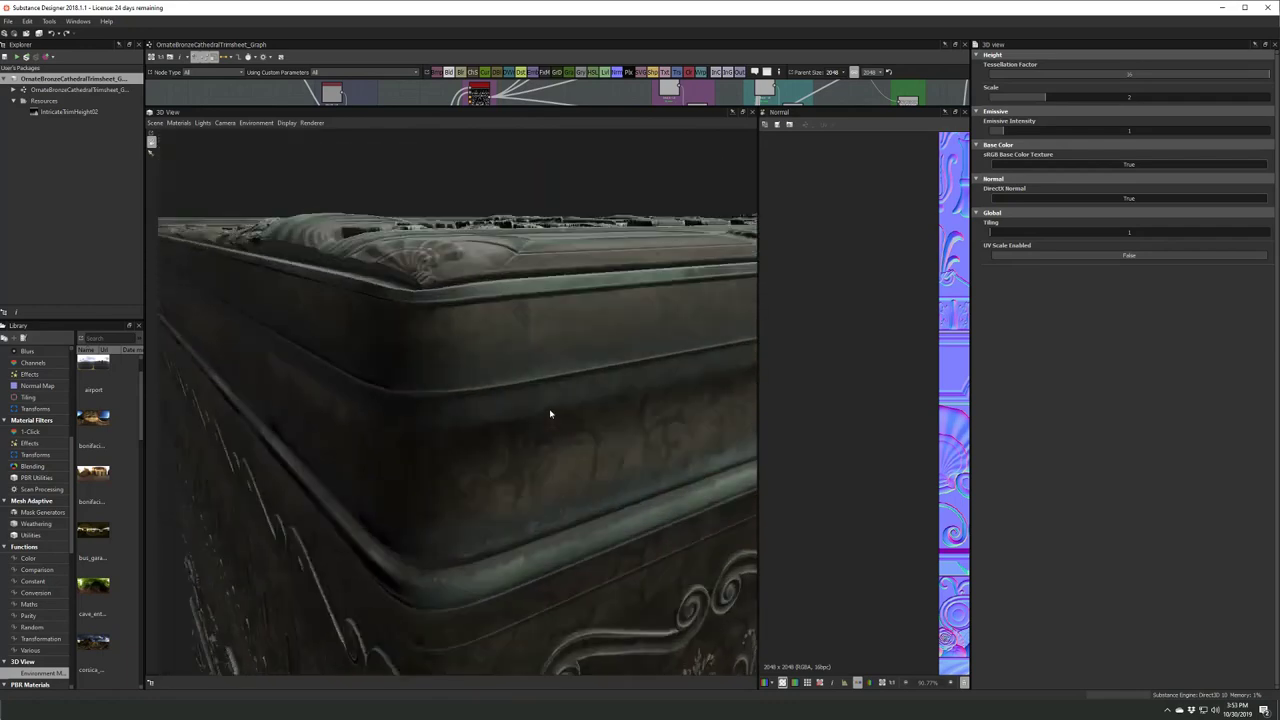
left_click_drag(757, 377, 390, 410)
scroll(600, 480, "up", 5)
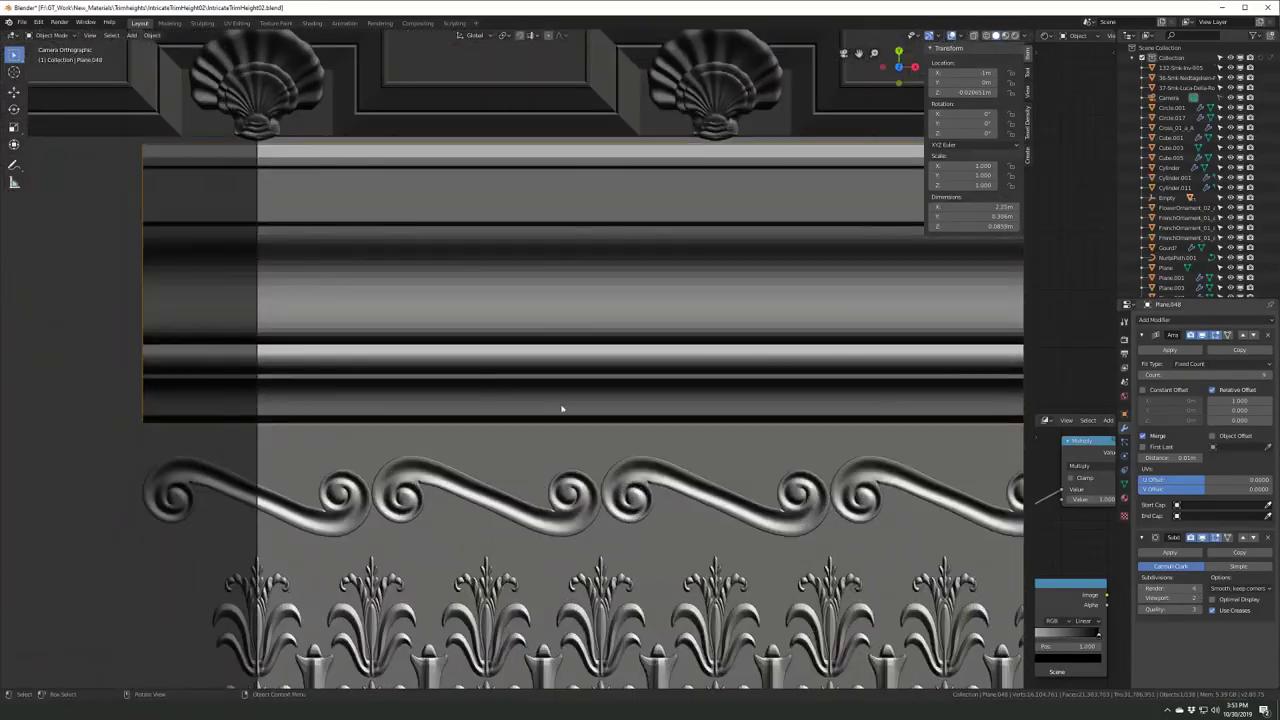
- Raise the French ornament and strip Plane.170 slightly along Z
scroll(562, 408, "down", 5)
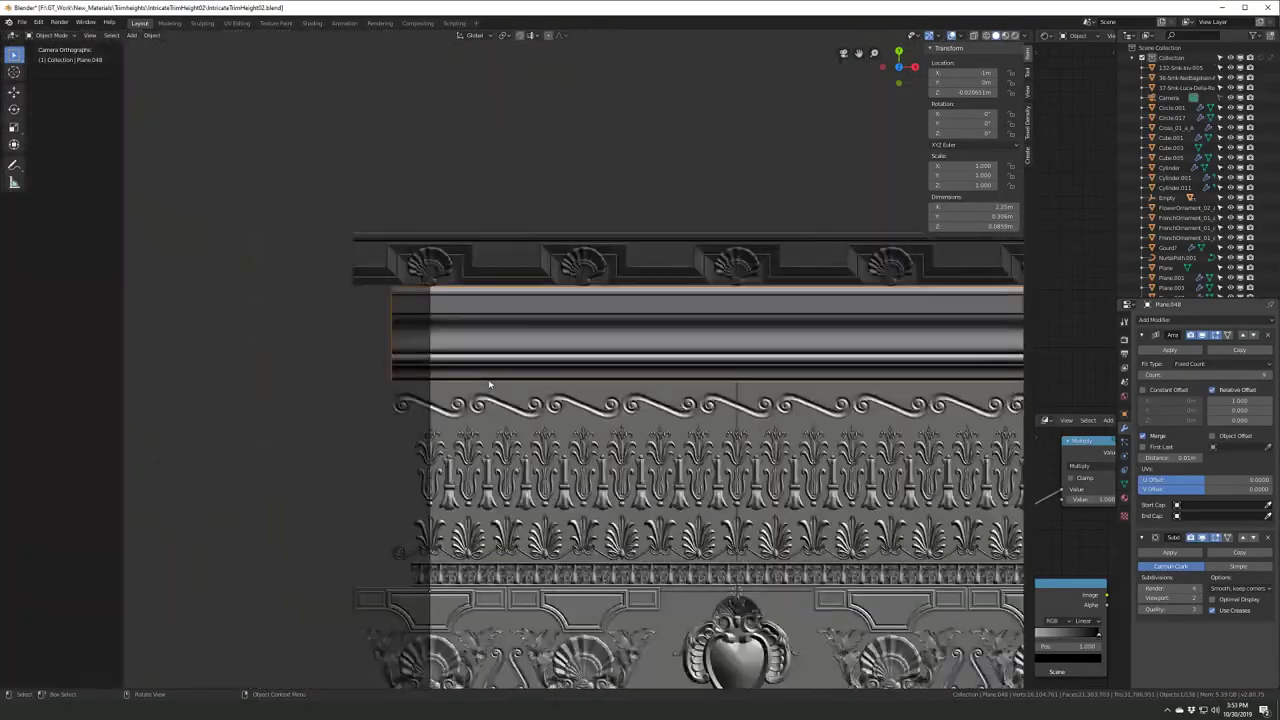
mouse_move(562, 408)
middle_mouse_down()
mouse_move(498, 522)
mouse_move(460, 520)
mouse_move(637, 441)
mouse_move(678, 514)
middle_mouse_up()
left_click(498, 522)
left_click(460, 520)
key("g")
key("z")
left_click(443, 543)
- Move the central trim strip to a new position and save the blend file
left_click(637, 441)
left_click(678, 514)
key("g")
left_click(699, 568)
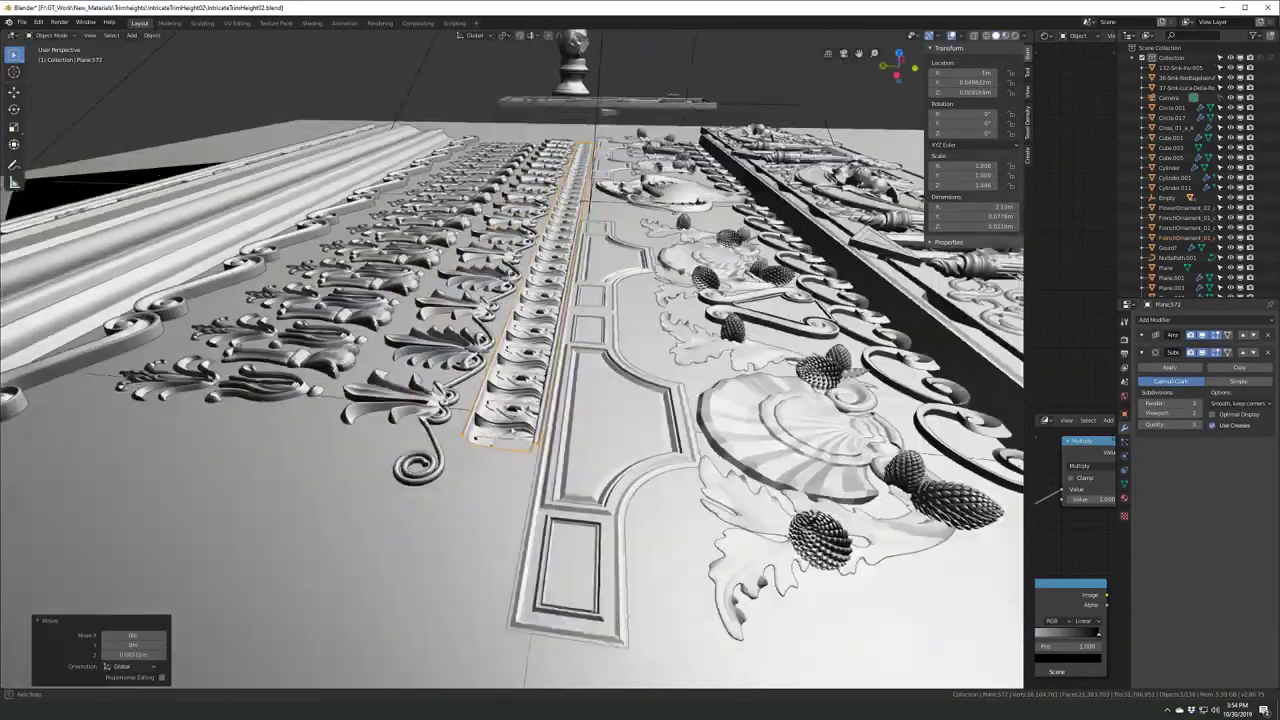
middle_click_drag(699, 568, 600, 360)
key("ctrl+s")
- Check Plane.045 and the wave ornament, then start a new height map render in the background
middle_click_drag(555, 435, 600, 320)
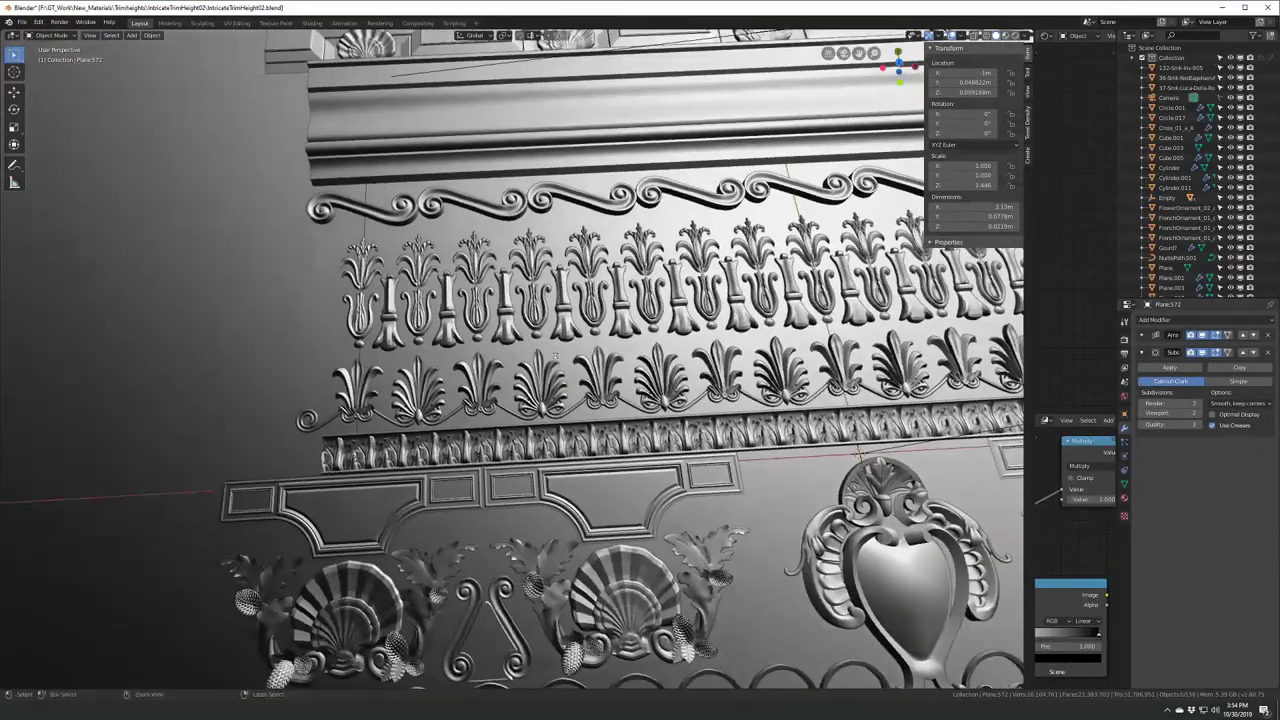
left_click(600, 320)
left_click(1144, 337)
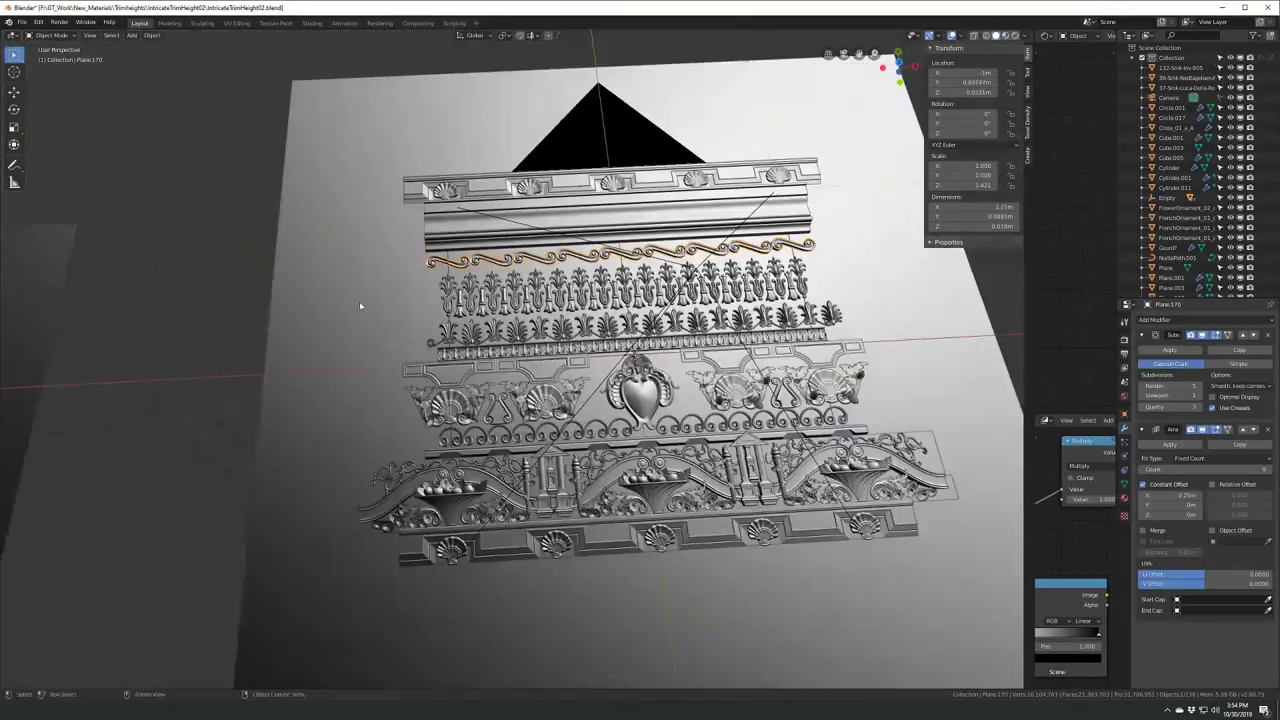
scroll(359, 301, "down", 5)
scroll(407, 296, "up", 4)
key("F12")
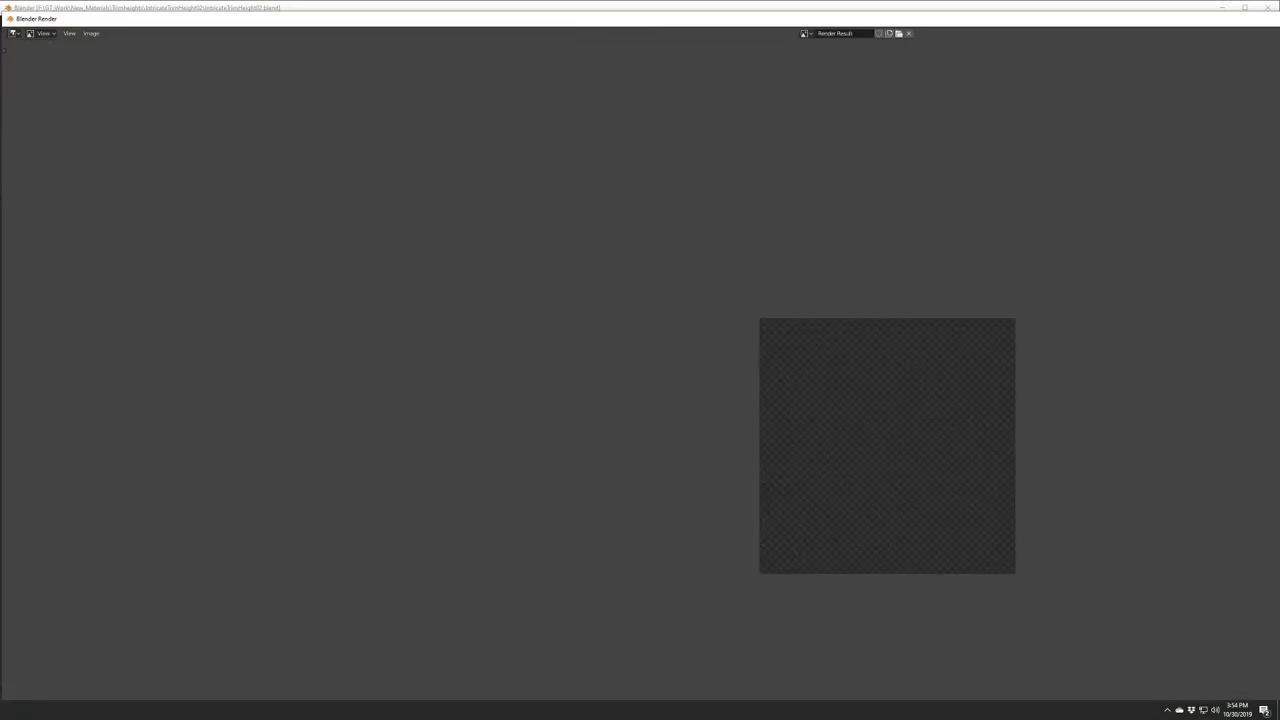
key("Escape")
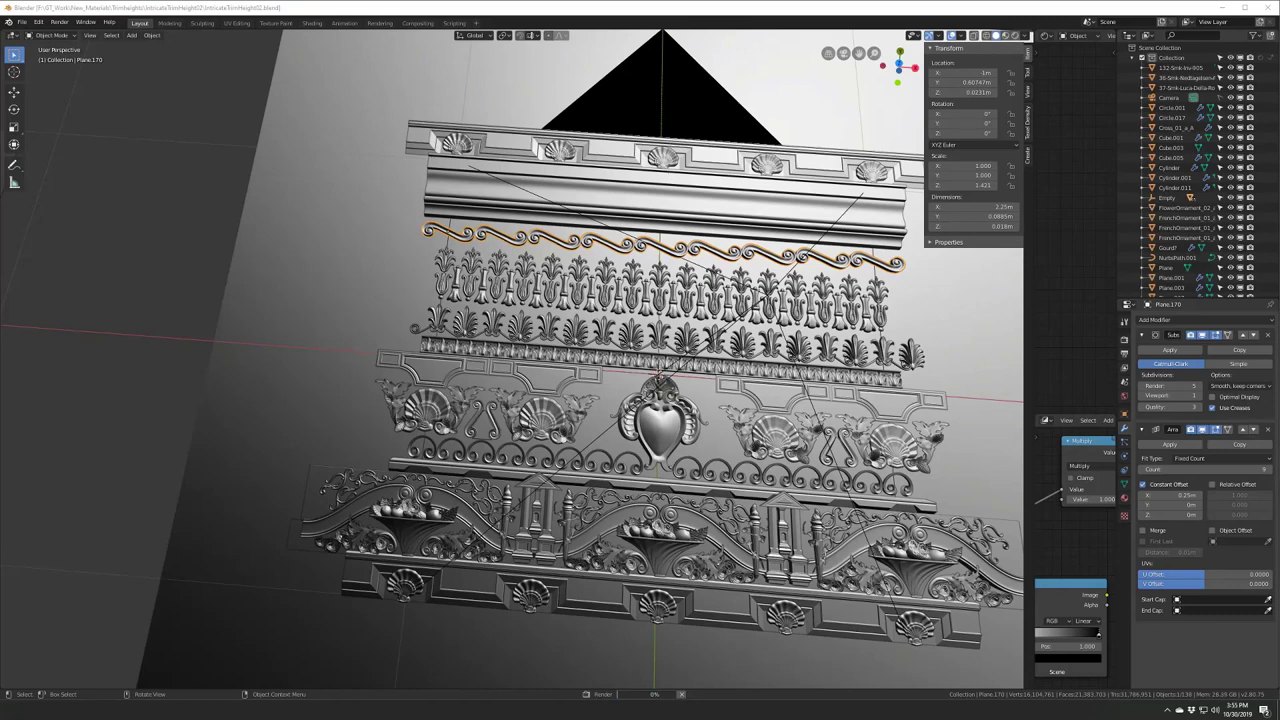
- Orbit, pan and zoom around the trim sheet and the loose ornament models to inspect them
scroll(512, 360, "down", 5)
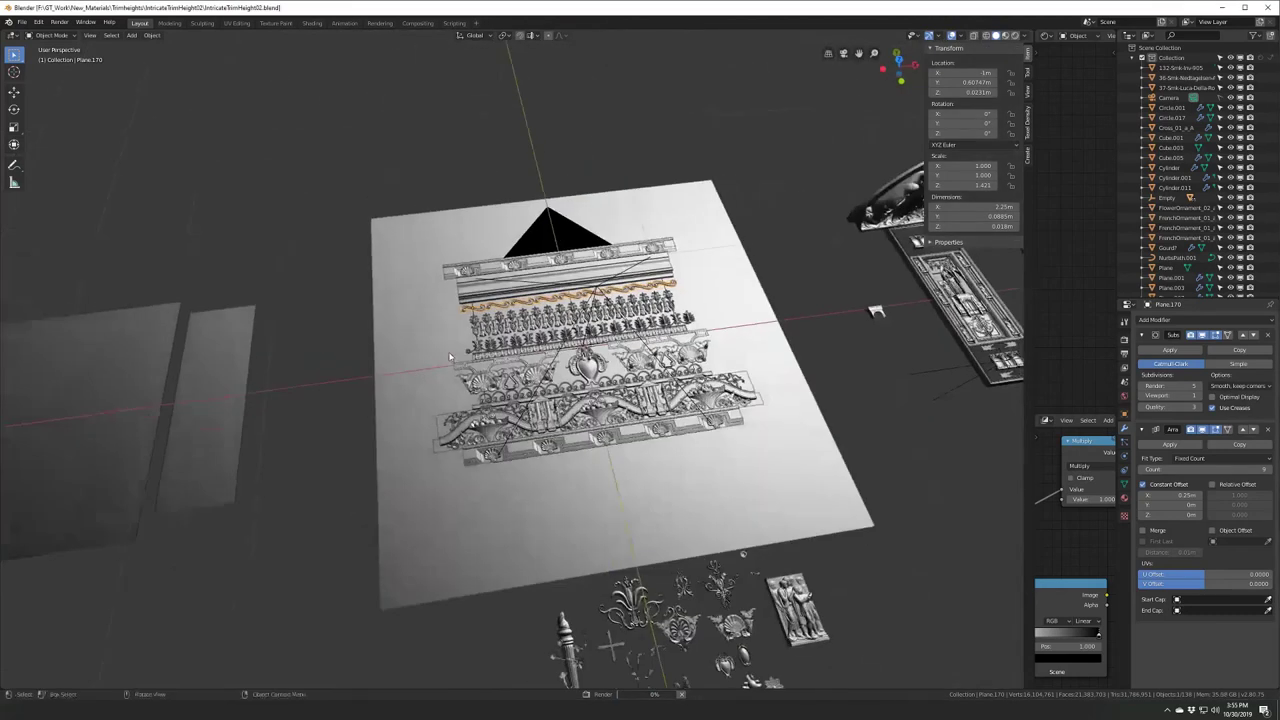
scroll(400, 330, "up", 6)
middle_click_drag(512, 400, 512, 300)
scroll(512, 360, "up", 2)
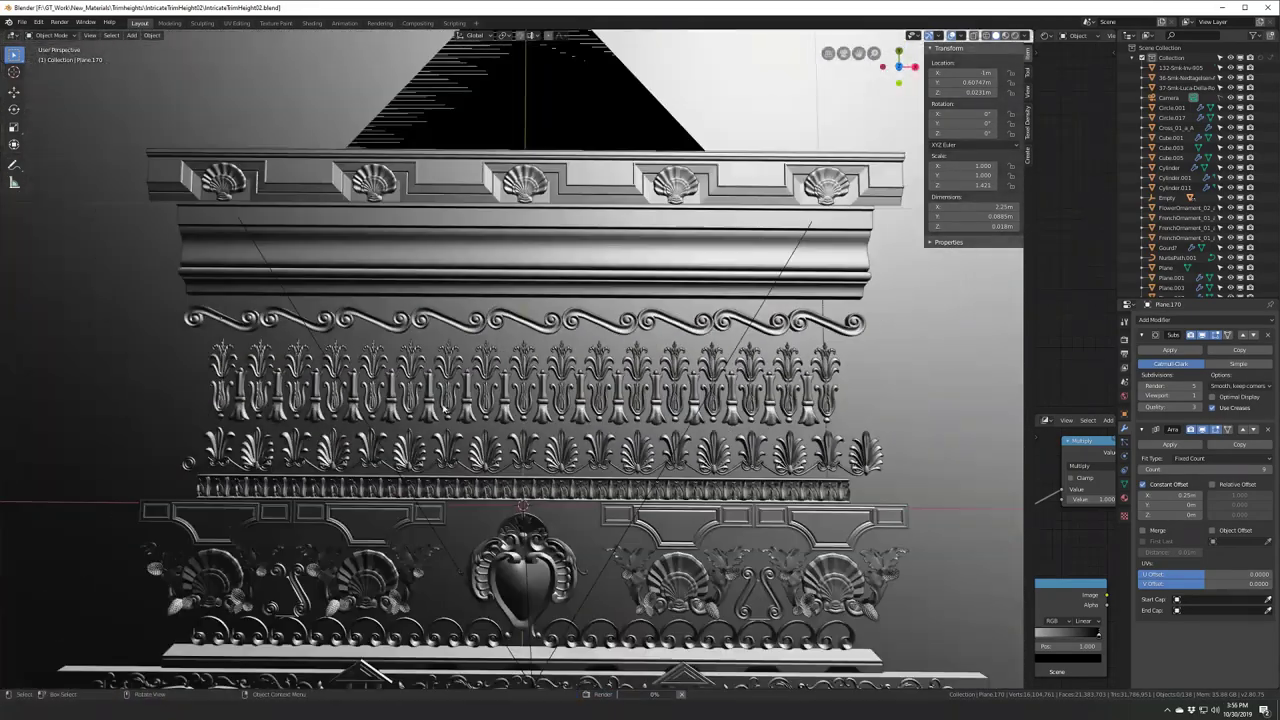
scroll(512, 360, "down", 4)
middle_click_drag(512, 360, 512, 300)
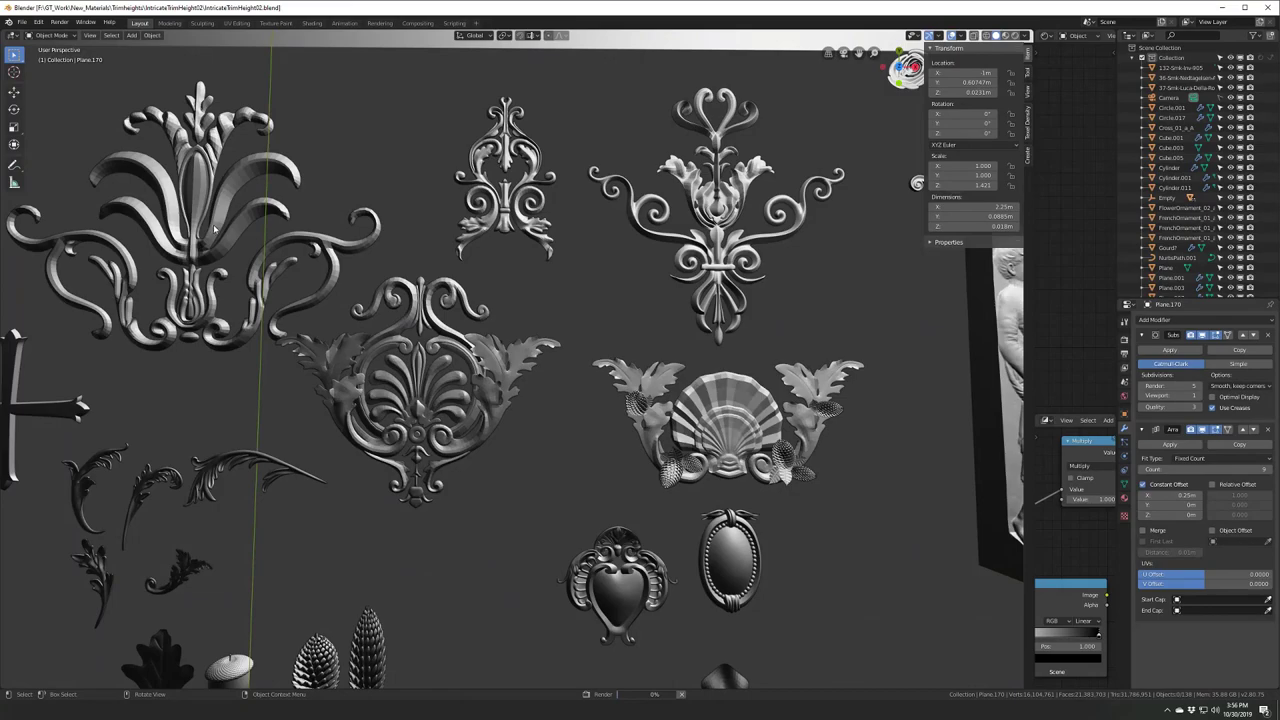
scroll(465, 316, "down", 3)
scroll(465, 316, "up", 3)
scroll(465, 316, "up", 2)
scroll(502, 475, "down", 6)
scroll(499, 494, "up", 3)
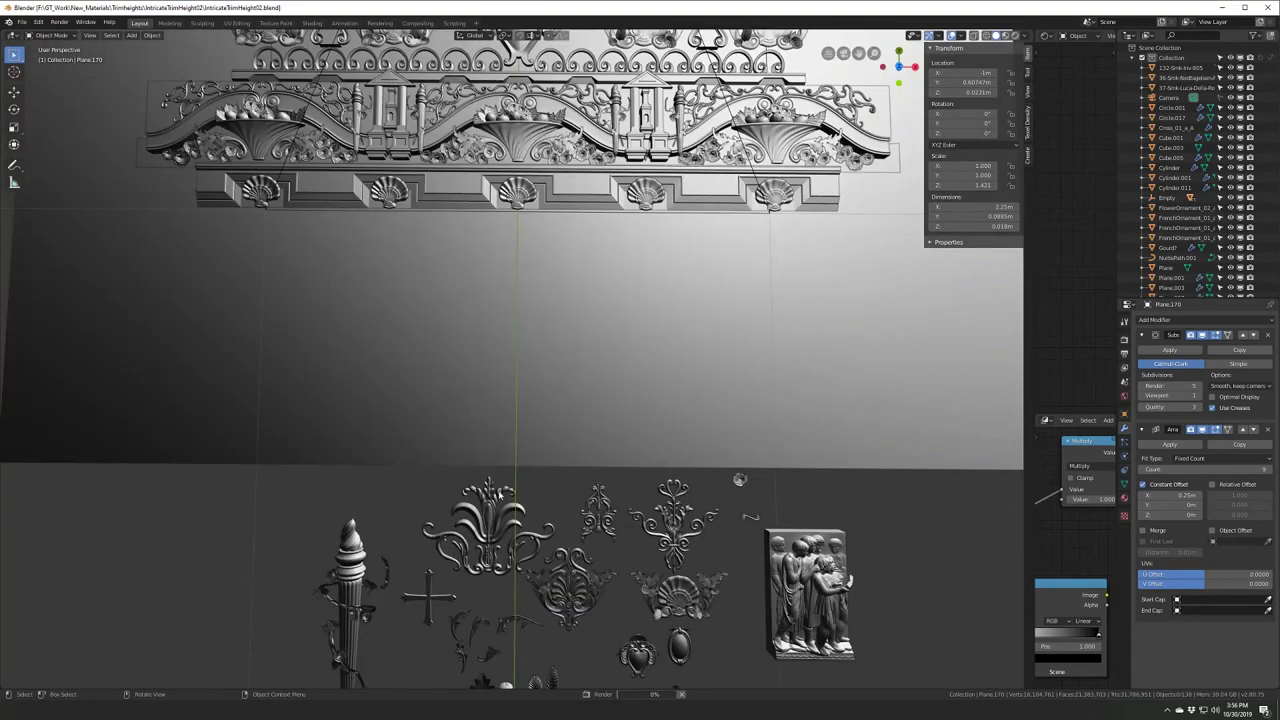
mouse_move(499, 494)
middle_mouse_down()
mouse_move(499, 420)
mouse_move(520, 380)
middle_mouse_up()
scroll(643, 352, "up", 3)
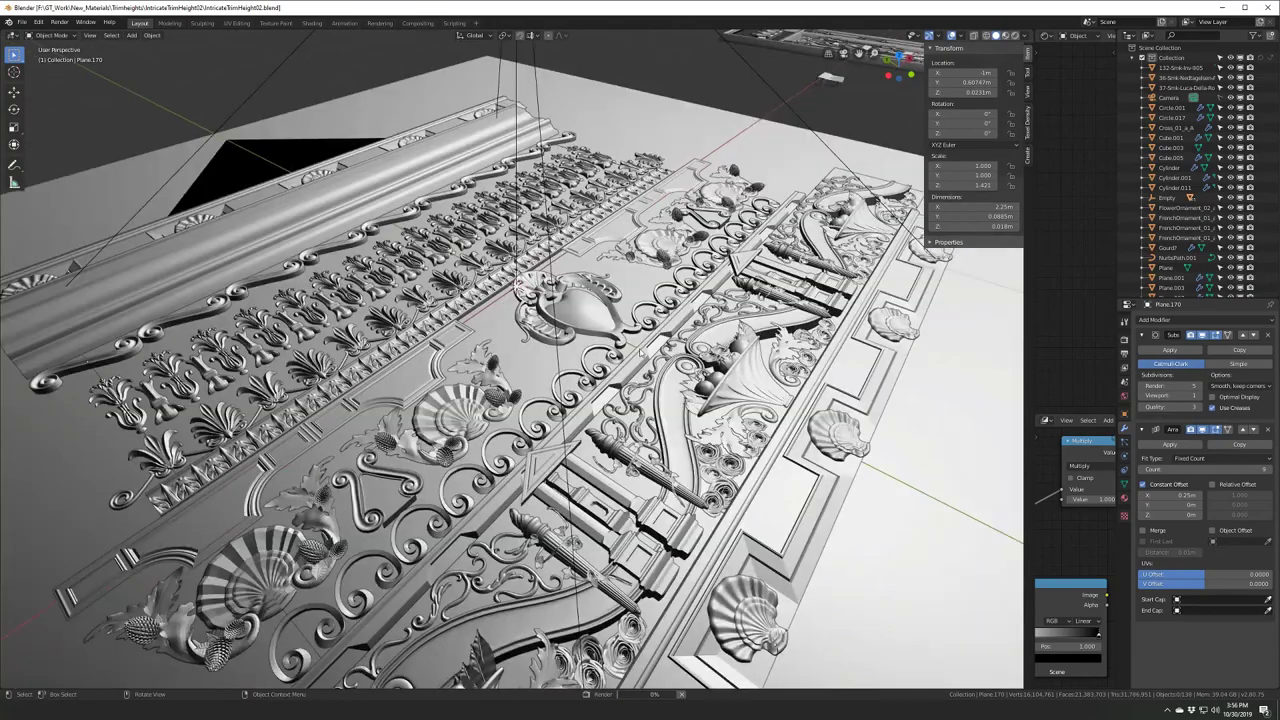
mouse_move(519, 287)
middle_mouse_down()
mouse_move(573, 410)
mouse_move(500, 380)
middle_mouse_up()
- Select FrenchOrnament_01_a and examine the ornament rows from an oblique angle near the heart ornament
left_click(573, 410)
scroll(573, 410, "up", 3)
scroll(573, 410, "down", 5)
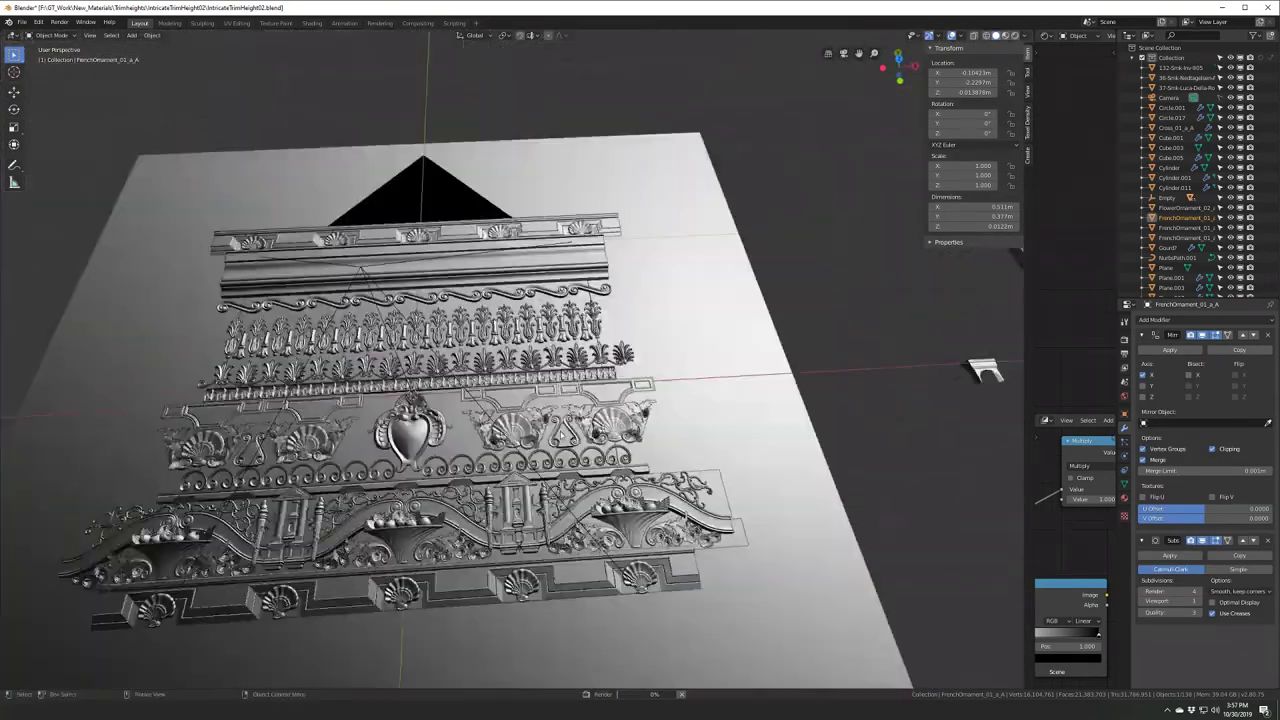
scroll(500, 380, "up", 4)
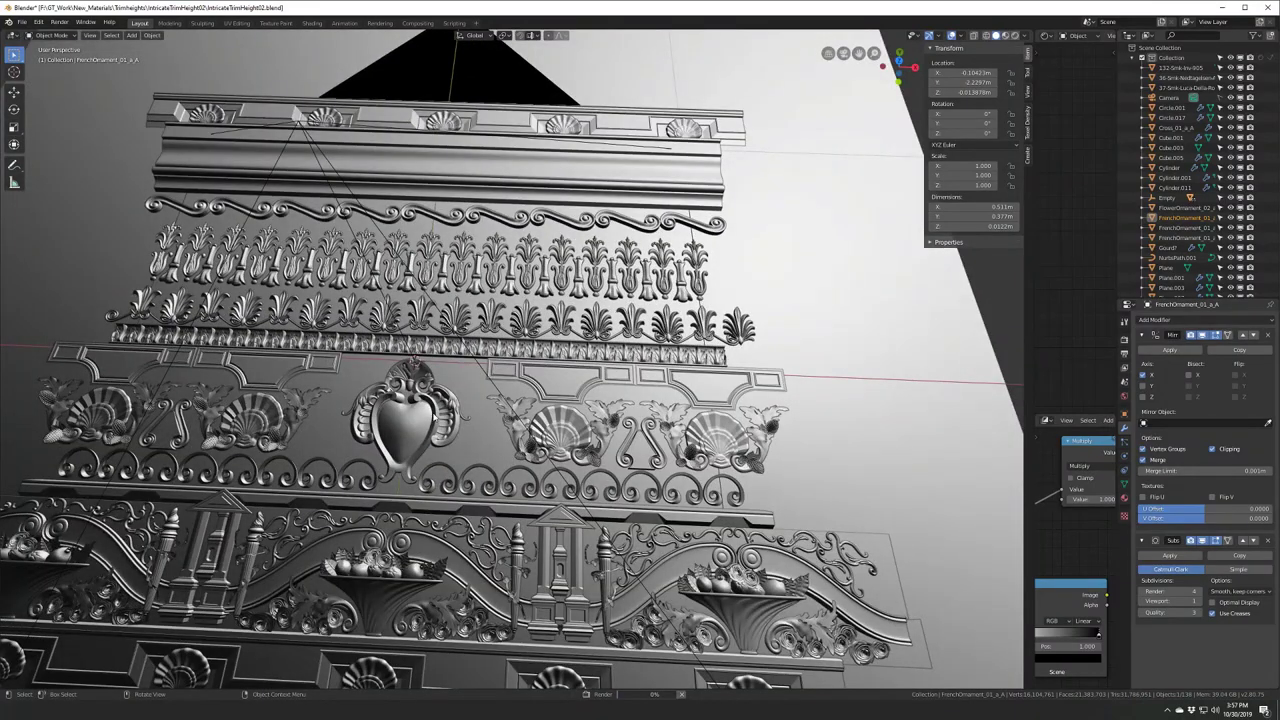
middle_click_drag(520, 430, 563, 470)
scroll(563, 470, "up", 2)
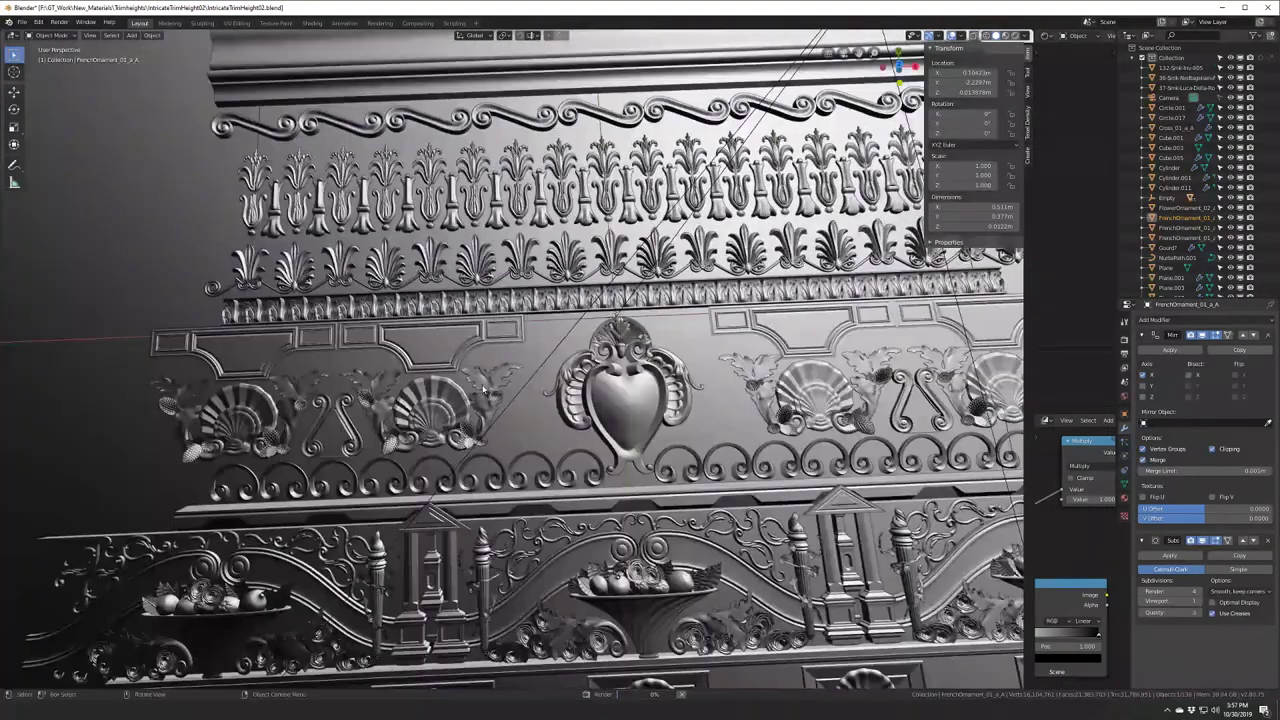
scroll(563, 470, "up", 2)
scroll(563, 470, "up", 2)
scroll(563, 470, "down", 4)
scroll(563, 470, "up", 2)
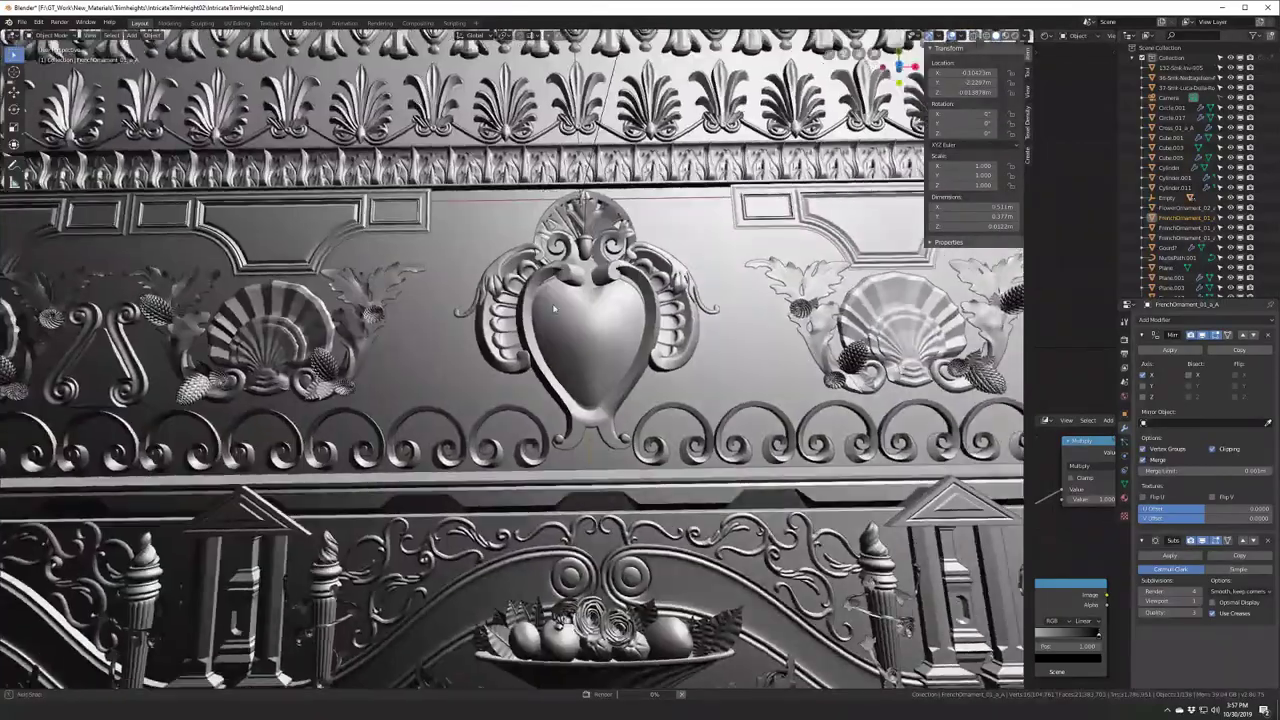
mouse_move(563, 470)
middle_mouse_down()
mouse_move(606, 338)
mouse_move(545, 322)
middle_mouse_up()
- Close in on the heart ornament and pillar section, then view the whole trim through the orthographic camera
scroll(606, 338, "up", 2)
scroll(591, 339, "up", 3)
scroll(558, 362, "down", 3)
scroll(545, 322, "up", 3)
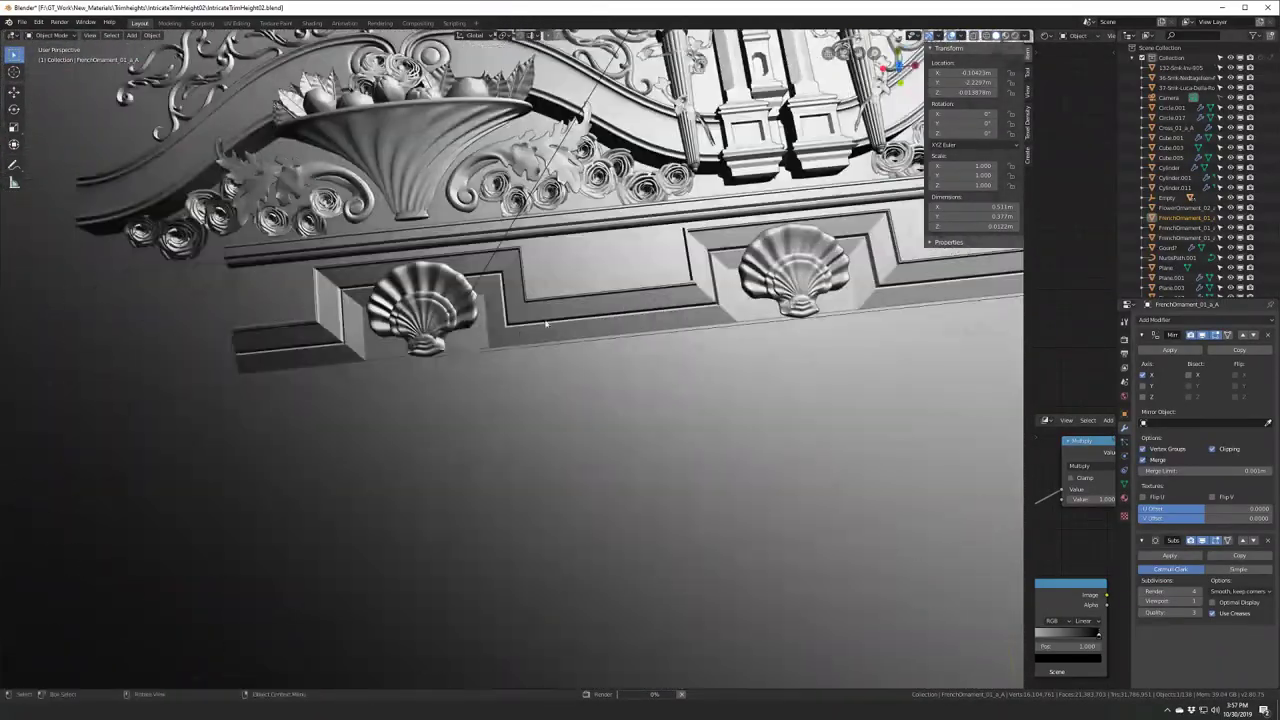
scroll(425, 311, "down", 3)
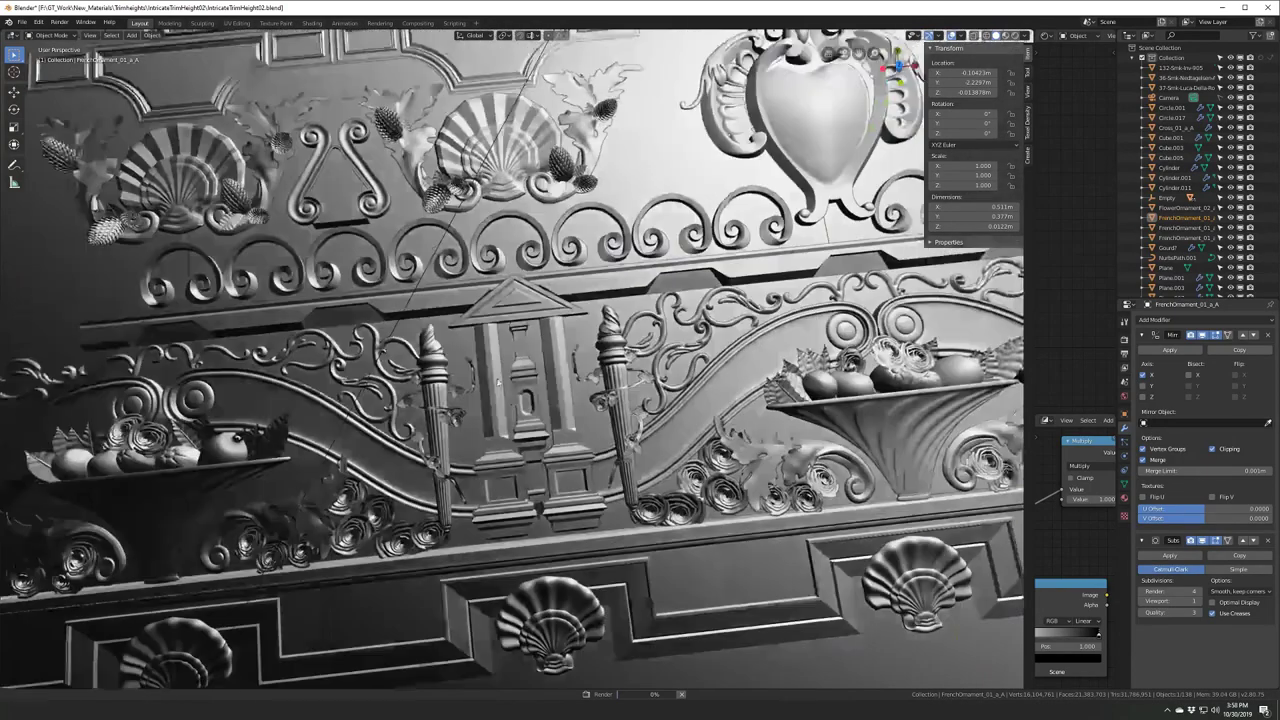
scroll(425, 311, "up", 2)
middle_click_drag(425, 311, 352, 88, "shift")
key("KP_0")
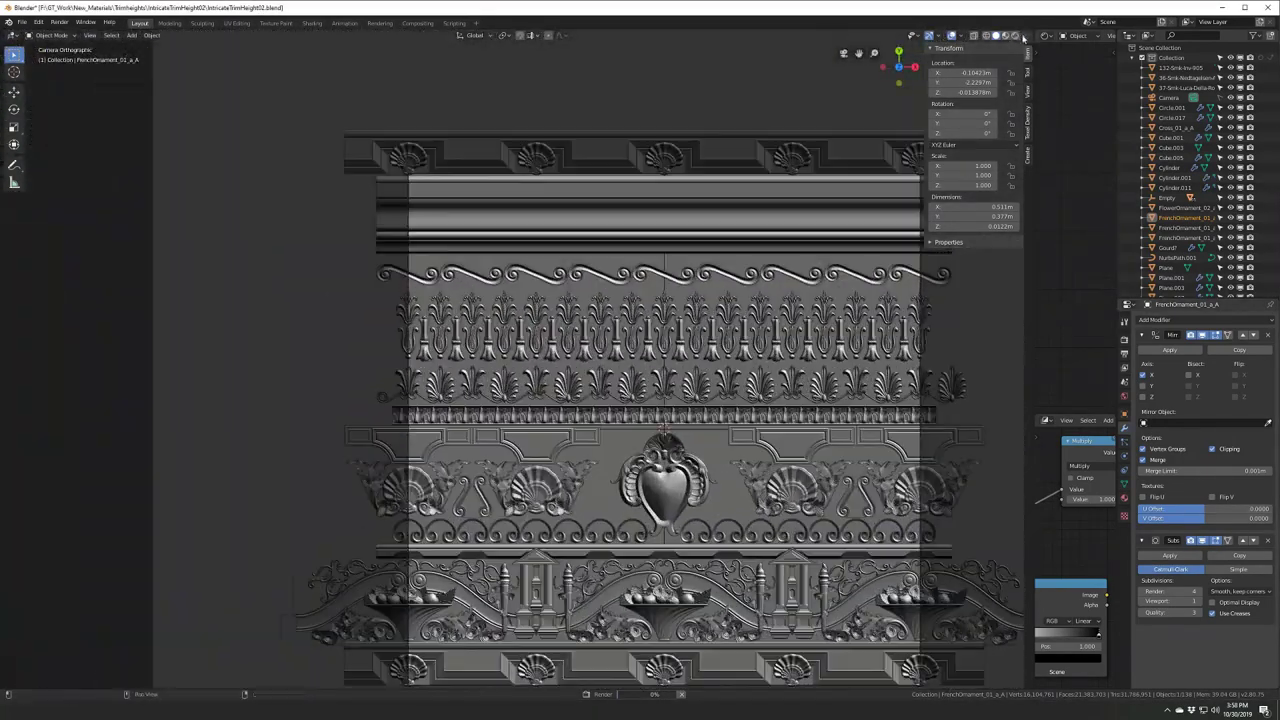
- Preview the trim with the blue normal, red and grey-white MatCaps
left_click(1019, 36)
left_click(1014, 98)
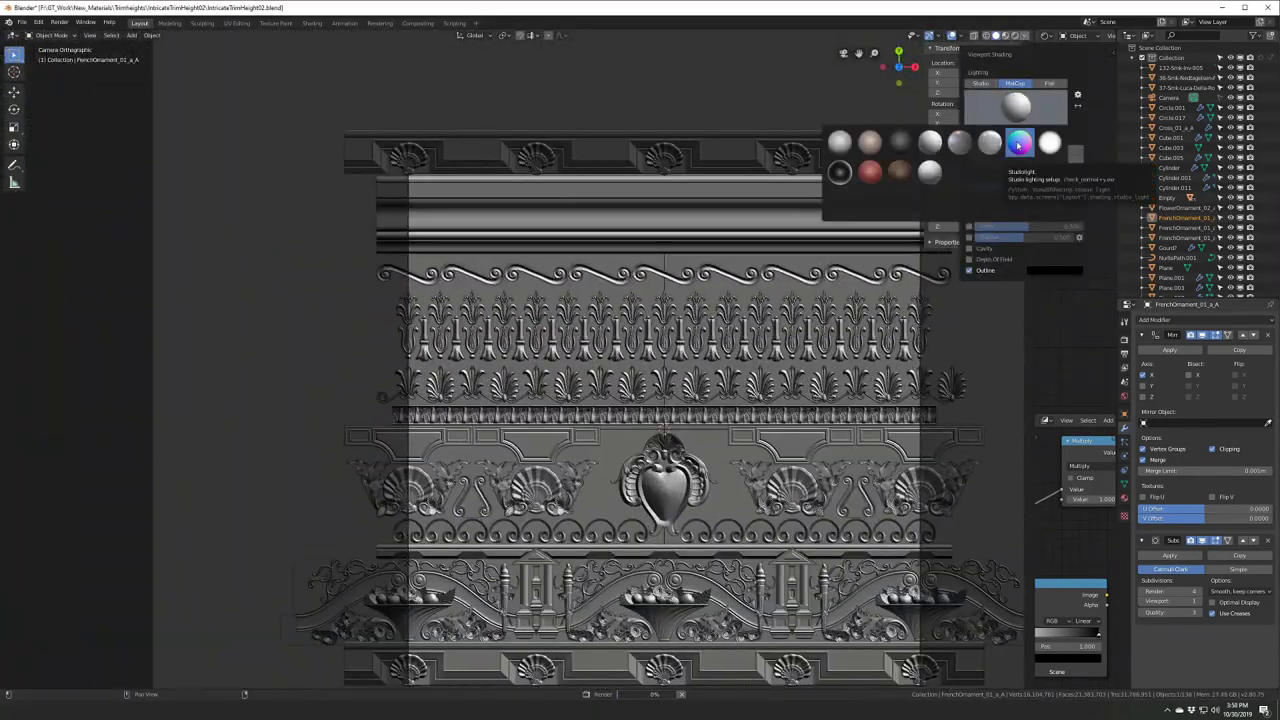
left_click(1019, 143)
left_click(1014, 98)
left_click(988, 202)
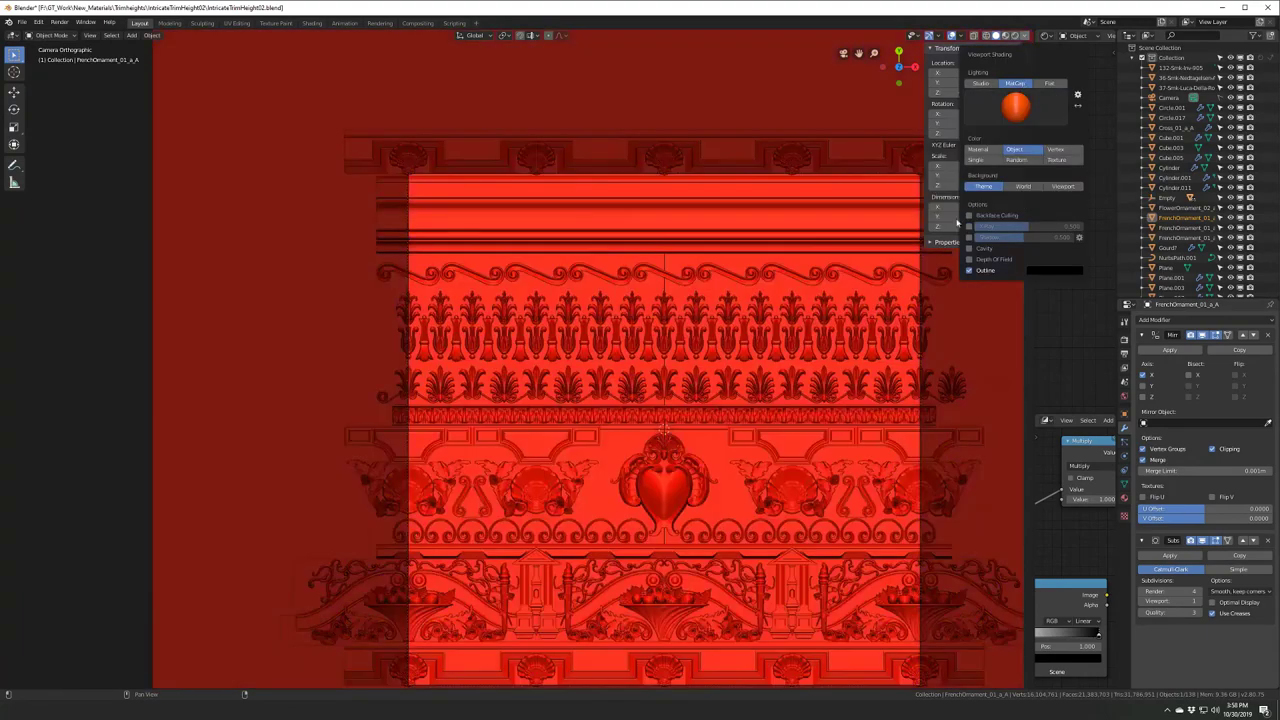
left_click(1014, 98)
left_click(1049, 143)
scroll(600, 400, "down", 3)
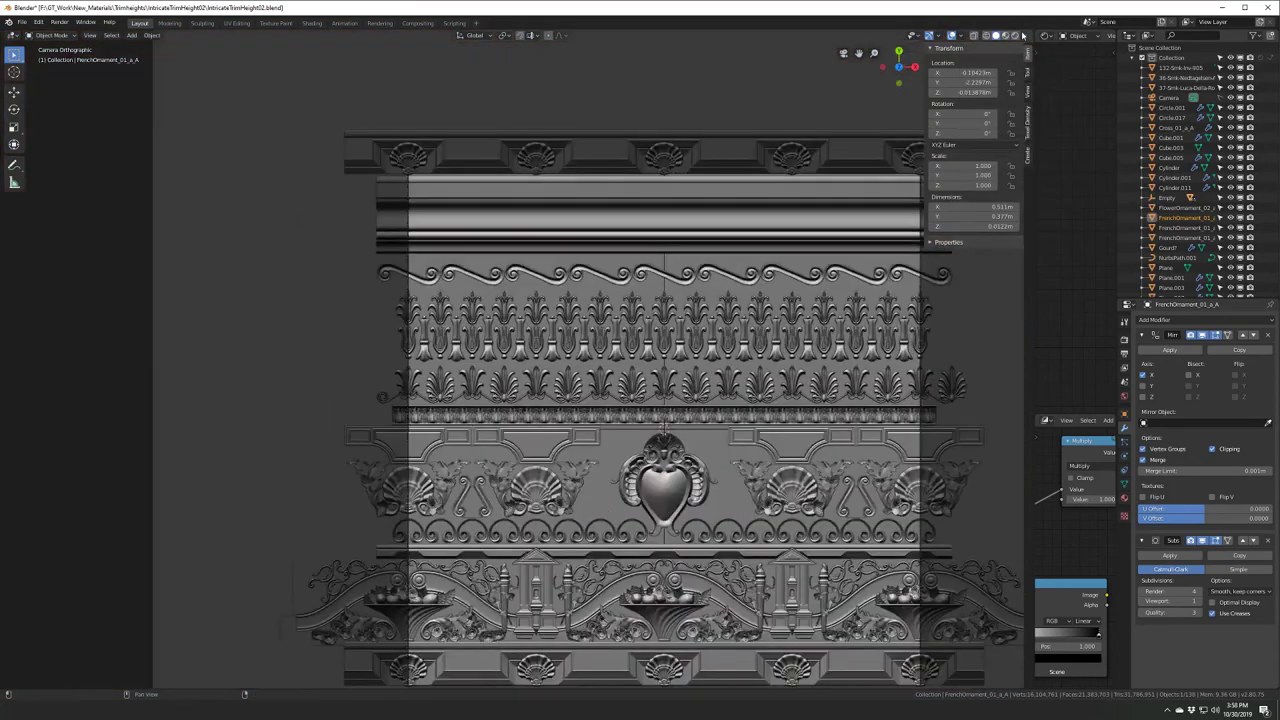
- Try the pinkish and black glossy MatCaps, then return to the grey clay MatCap
left_click(1019, 36)
left_click(1014, 98)
left_click(840, 203)
scroll(655, 480, "up", 4)
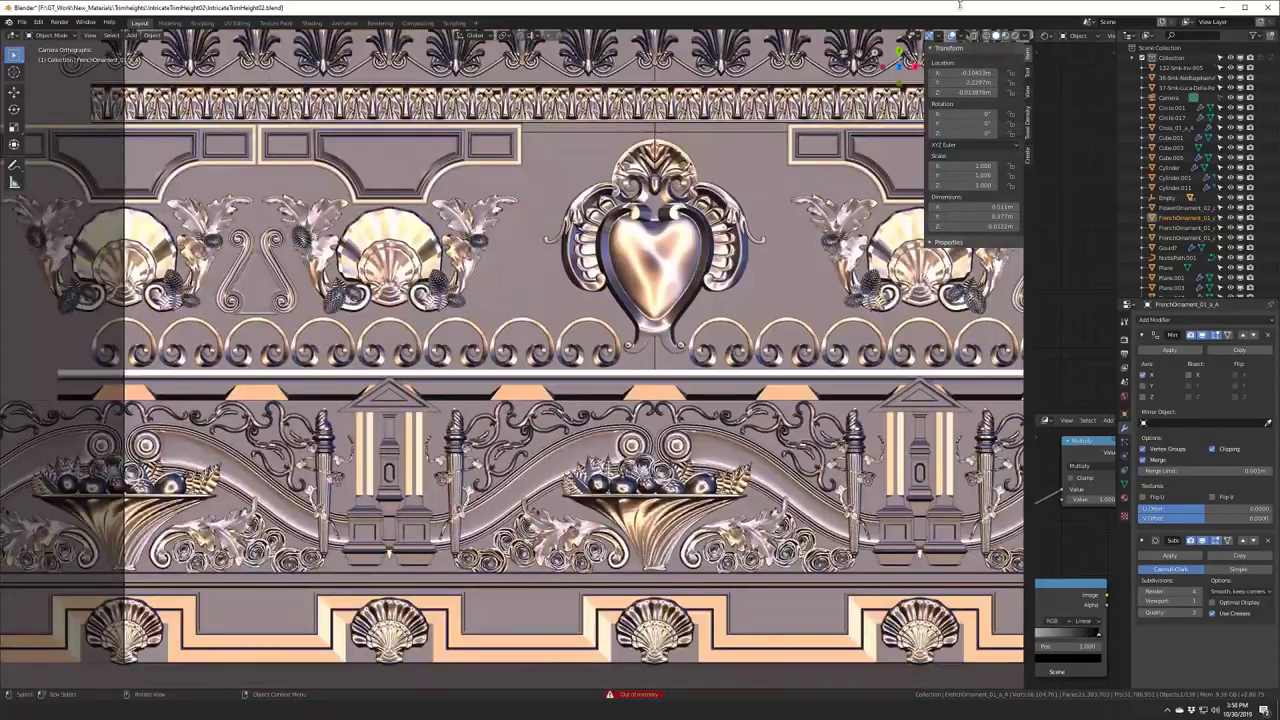
left_click(1014, 98)
left_click(900, 172)
left_click(1014, 98)
left_click(908, 175)
scroll(600, 450, "down", 2)
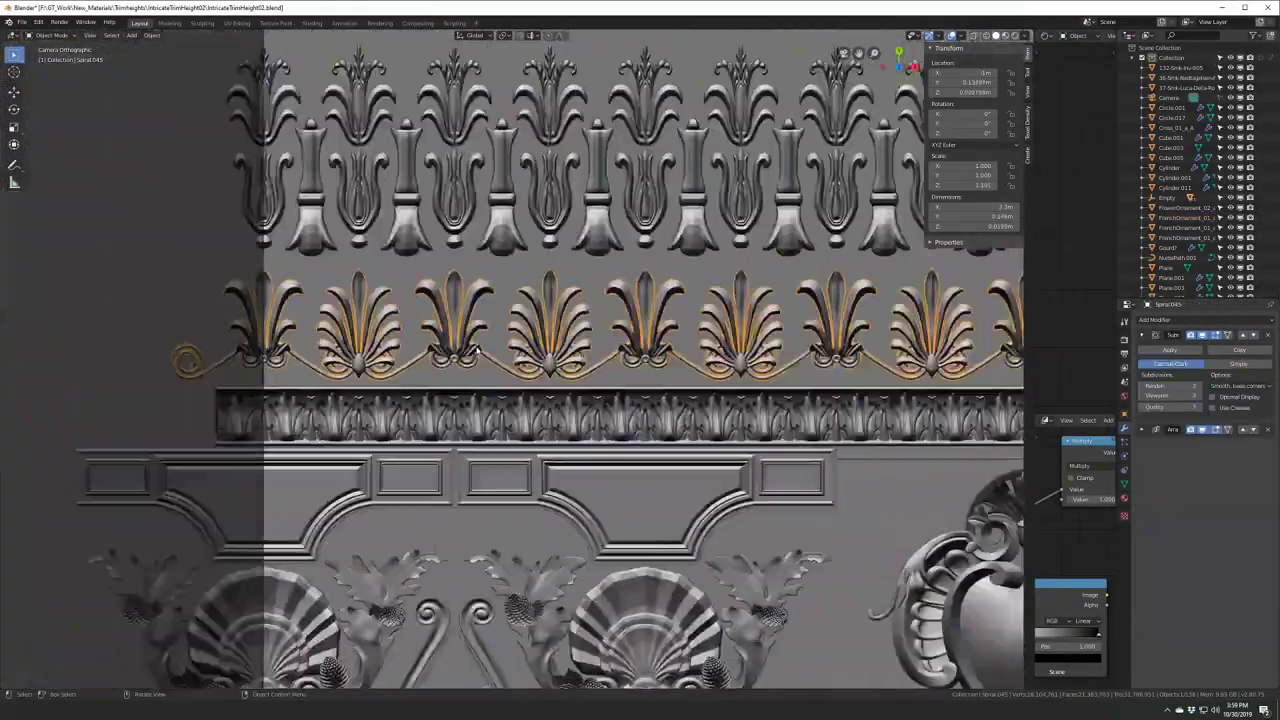
scroll(478, 352, "up", 2)
- Select Plane.045, FrenchOrnament_01_a.002, Plane.170, FrenchOrnament_01_a and Plane.037 to identify the ornament objects
left_click(233, 225)
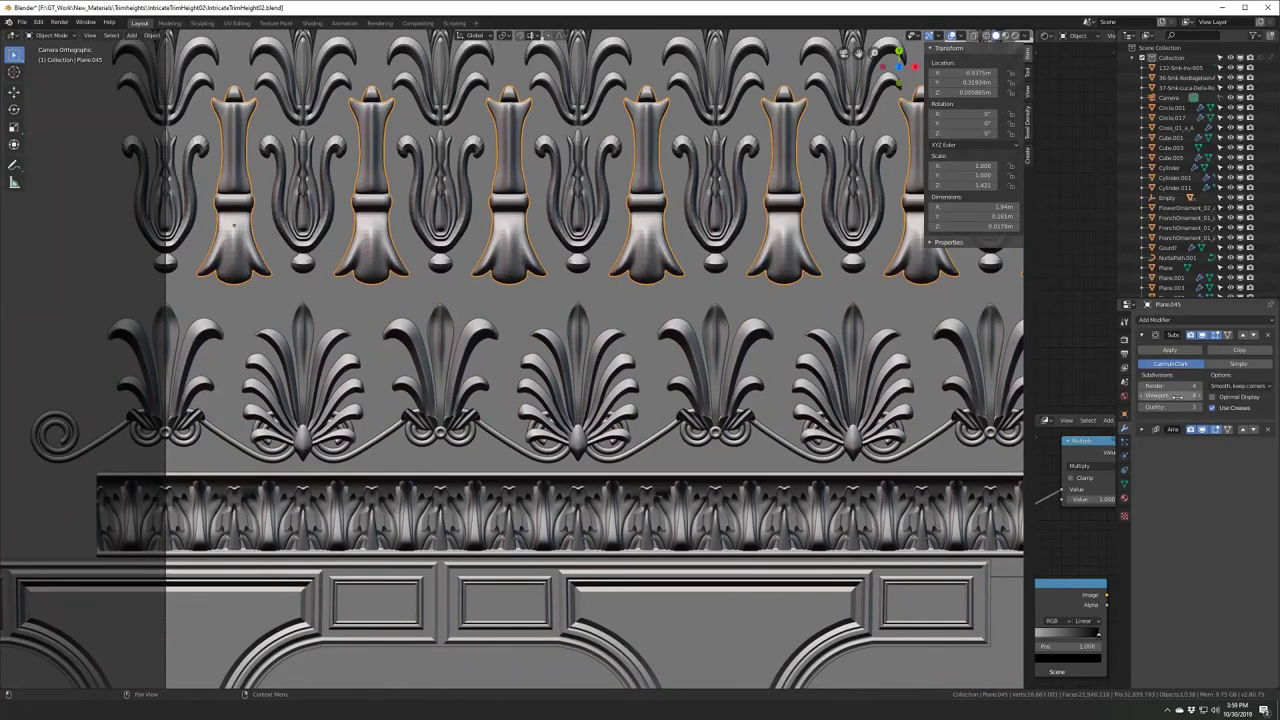
left_click(303, 190)
scroll(303, 190, "up", 2)
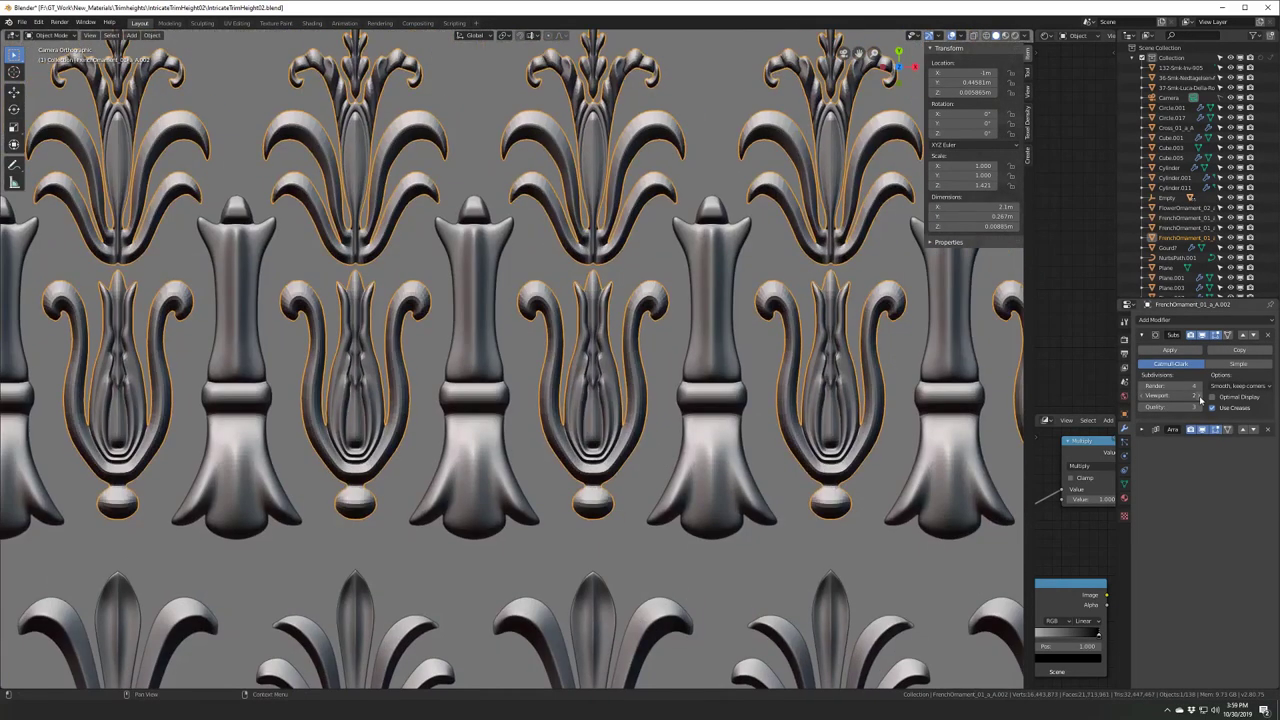
scroll(512, 252, "down", 2)
left_click(512, 252)
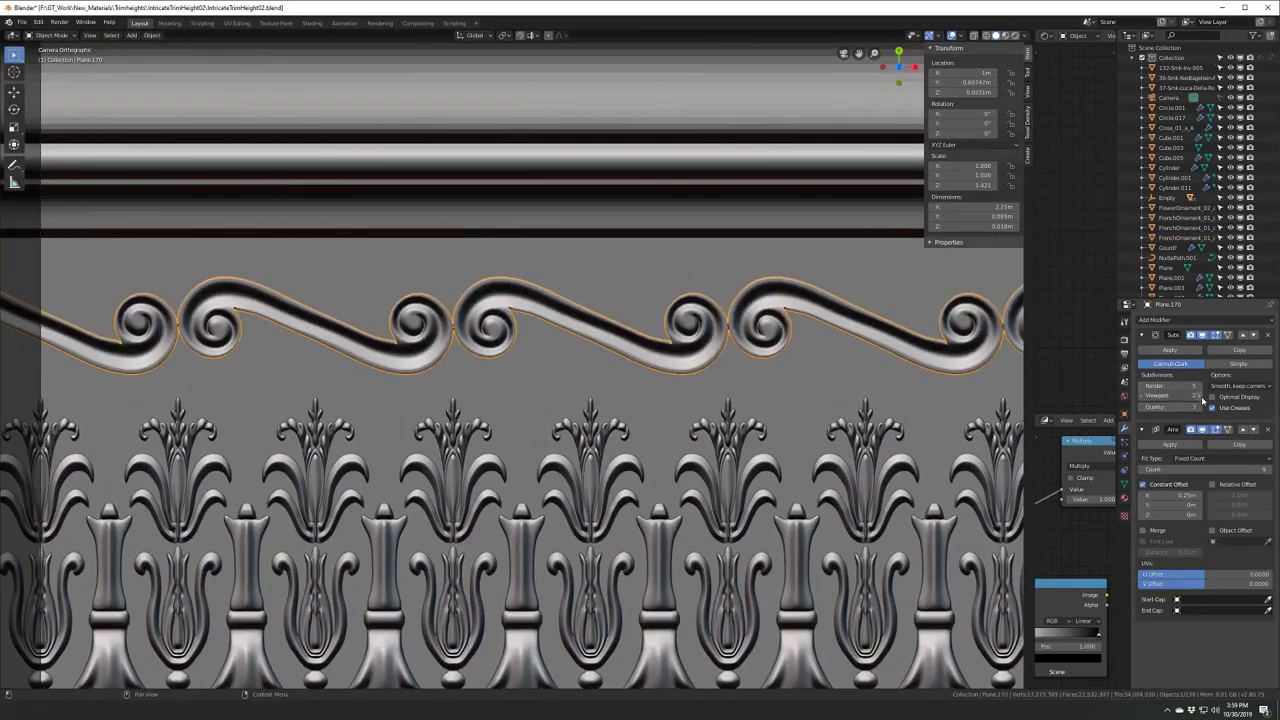
scroll(631, 214, "down", 5)
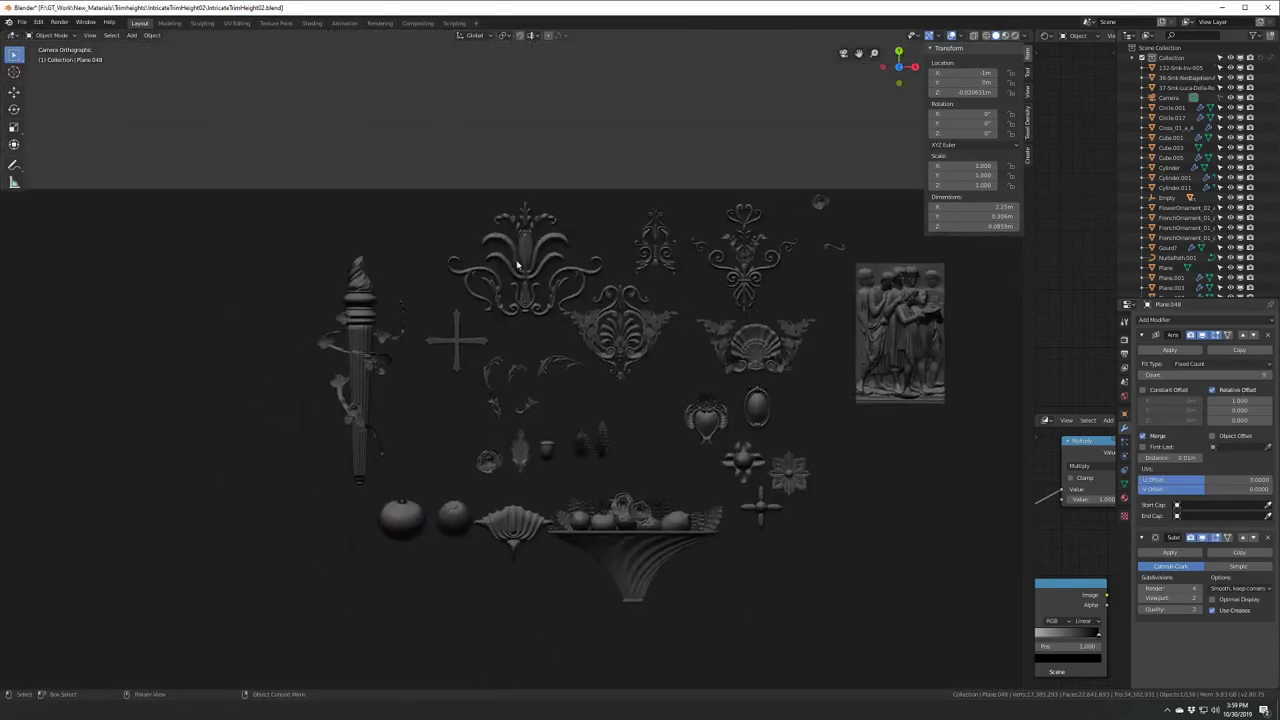
left_click(525, 255)
left_click(1144, 336)
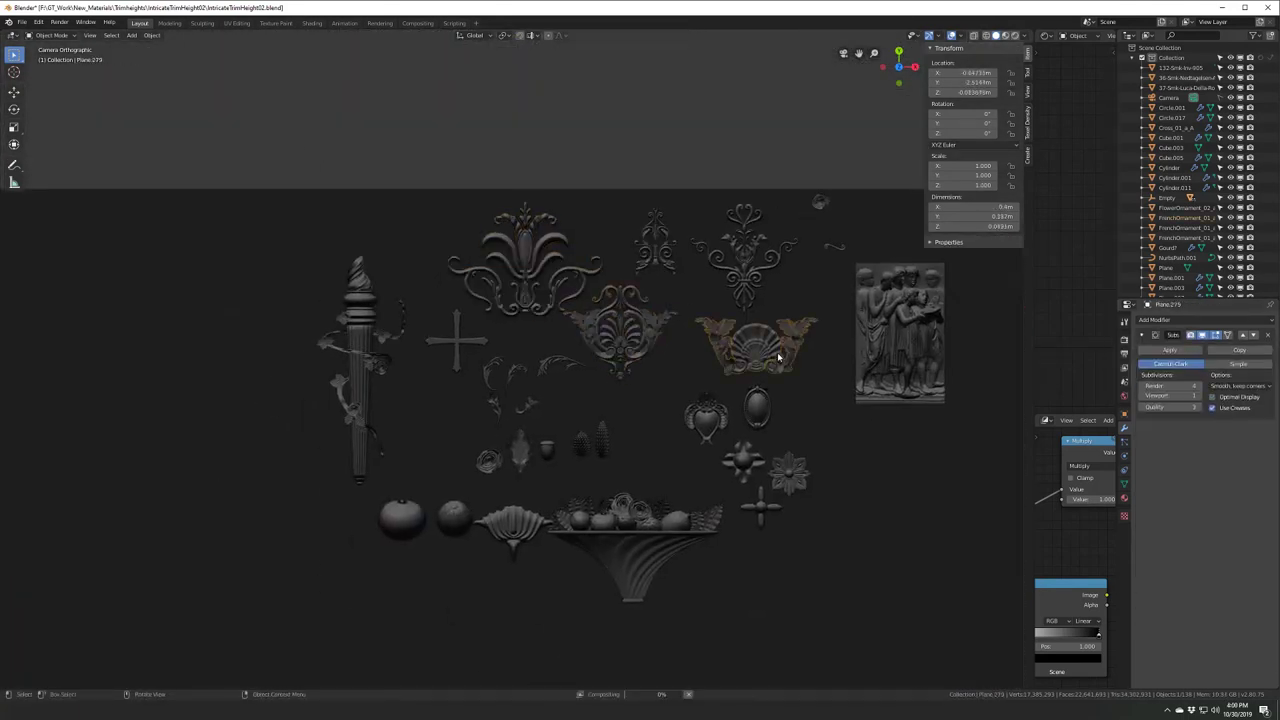
left_click(745, 252)
scroll(486, 434, "down", 5)
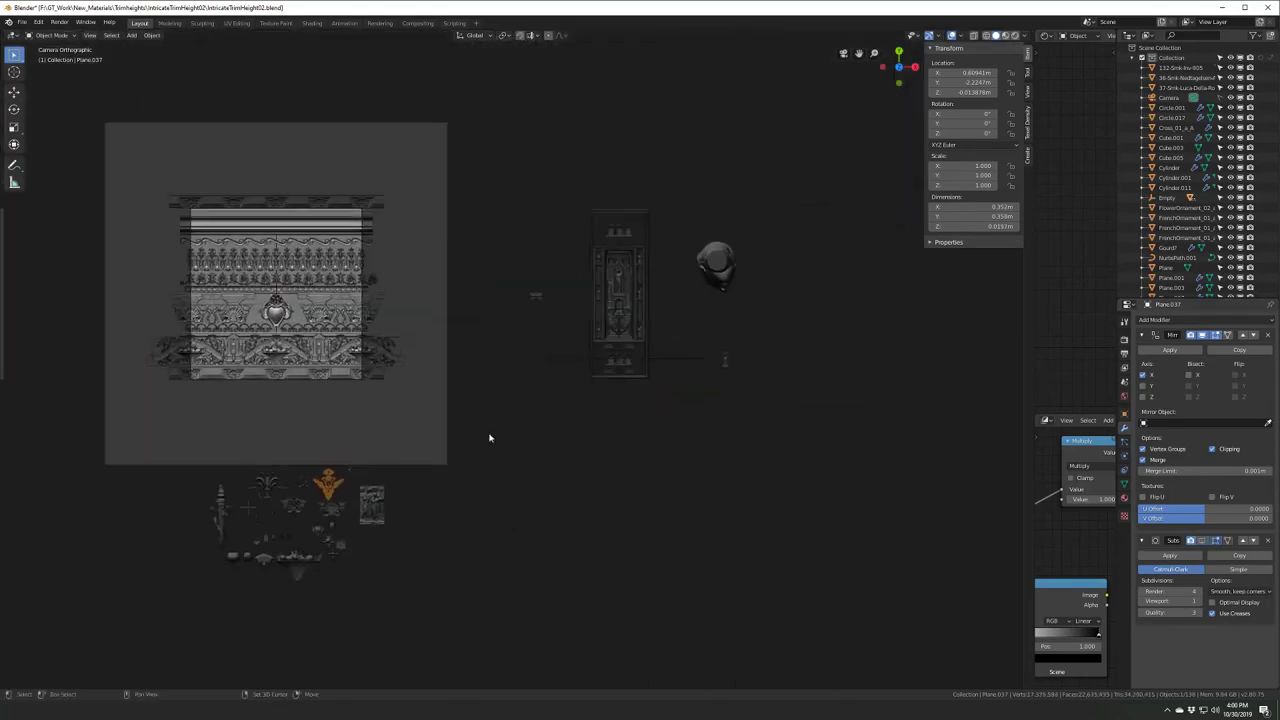
scroll(600, 509, "up", 3)
- Box-select the stray arched relief, ornate panel and bust beside the trim and delete them
middle_click_drag(600, 509, 600, 300)
mouse_move(766, 444)
left_mouse_down()
mouse_move(599, 259)
mouse_move(538, 246)
left_mouse_up()
key("x")
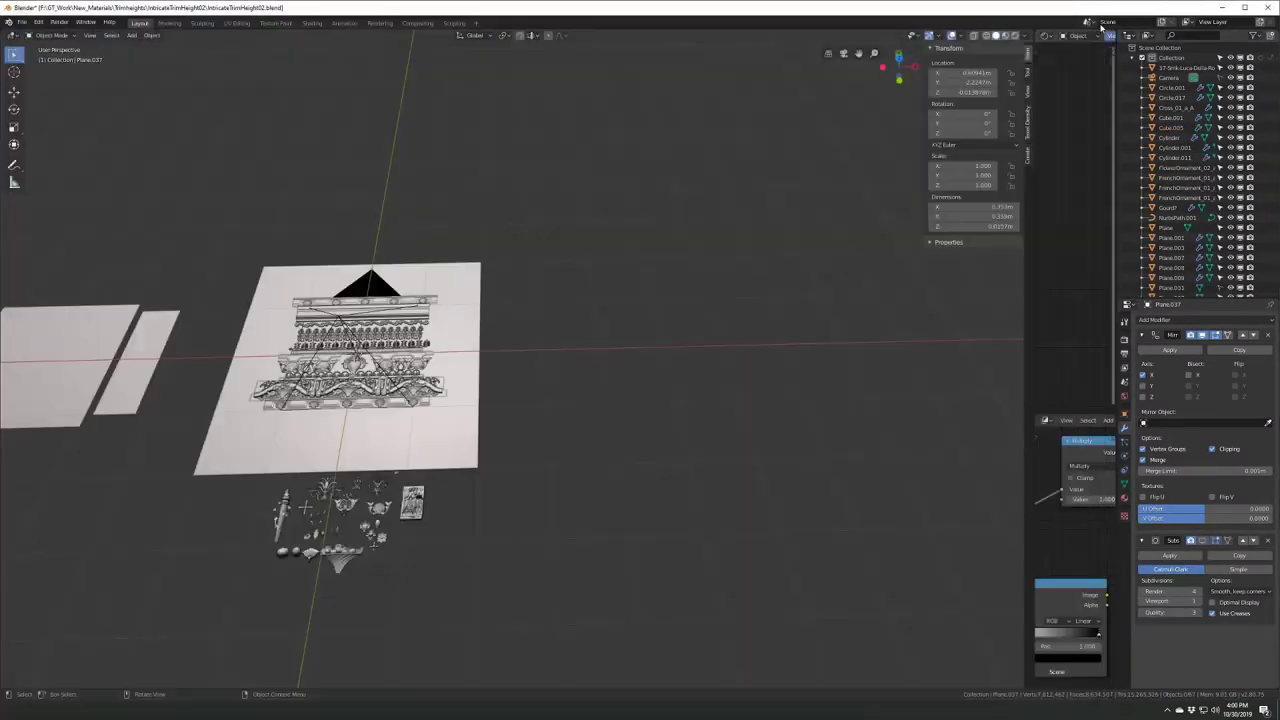
middle_click_drag(596, 372, 818, 284)
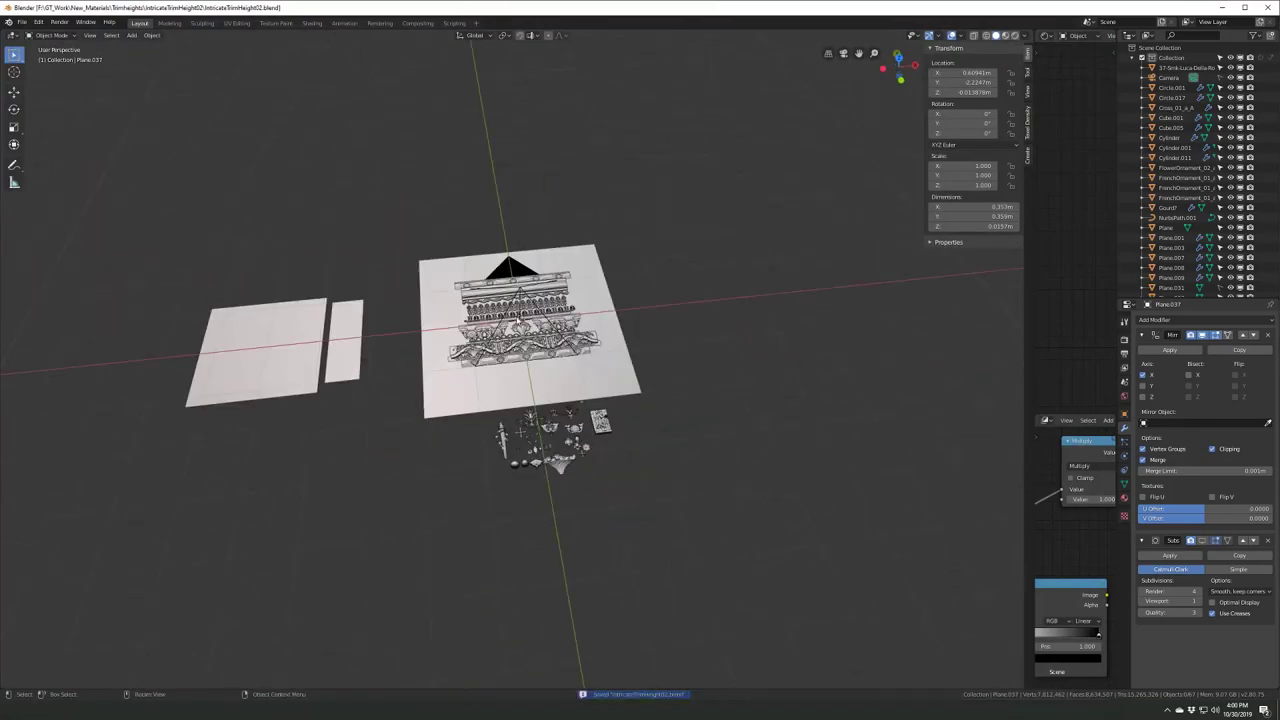
- Select the fruit bowl object and frame it in the viewport
scroll(606, 402, "up", 4)
left_click(585, 528)
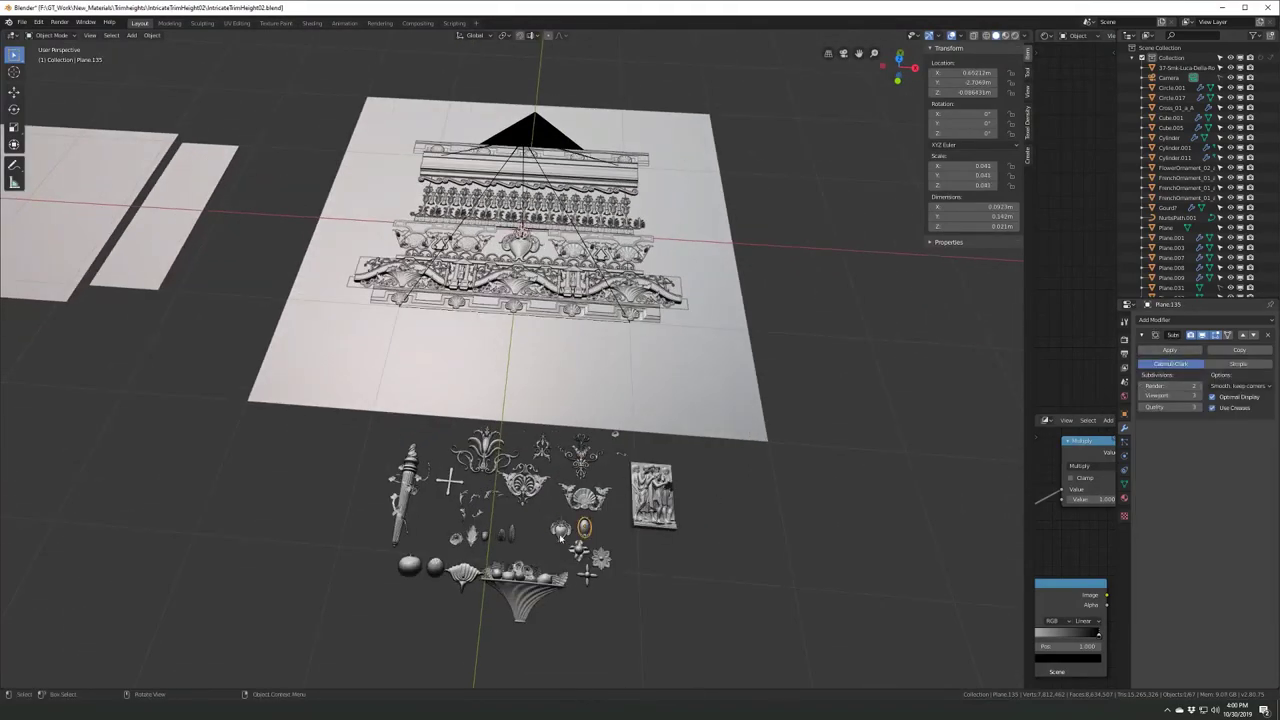
left_click(1175, 147)
key("KP_Decimal")
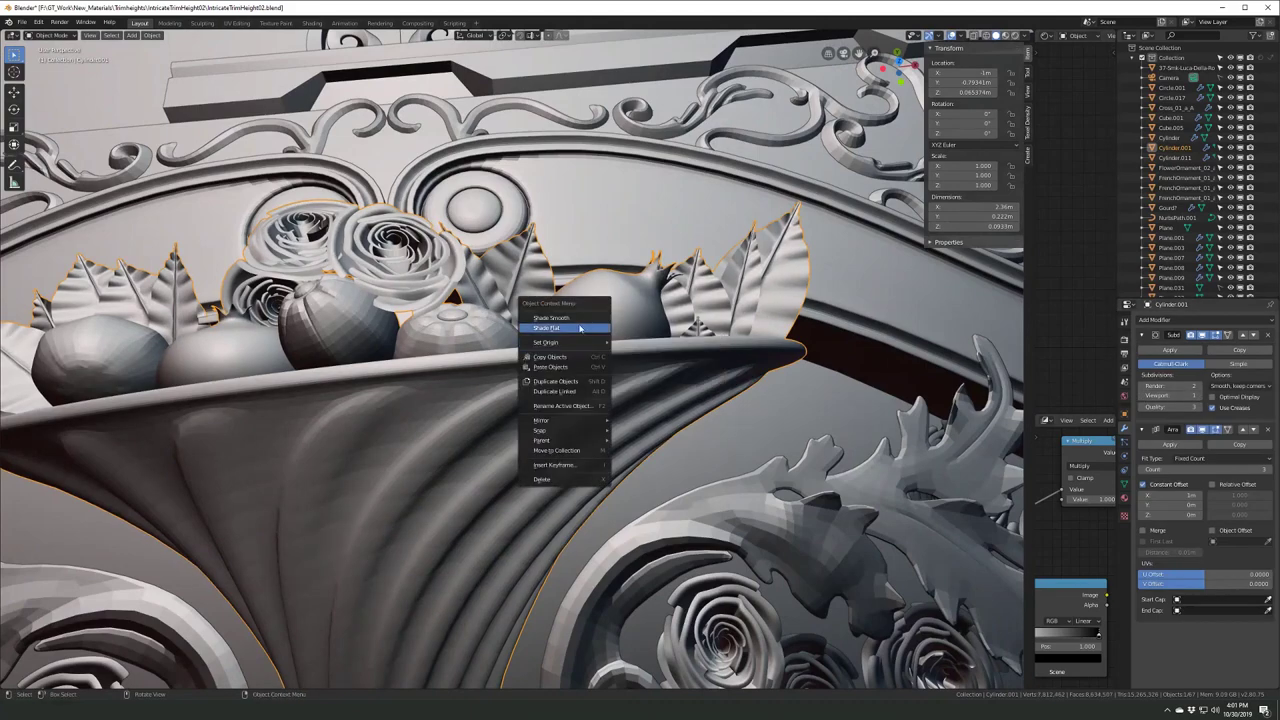
- In Edit Mode, select both pomegranates in the fruit bowl and subdivide them twice
key("Tab")
key("ctrl+l")
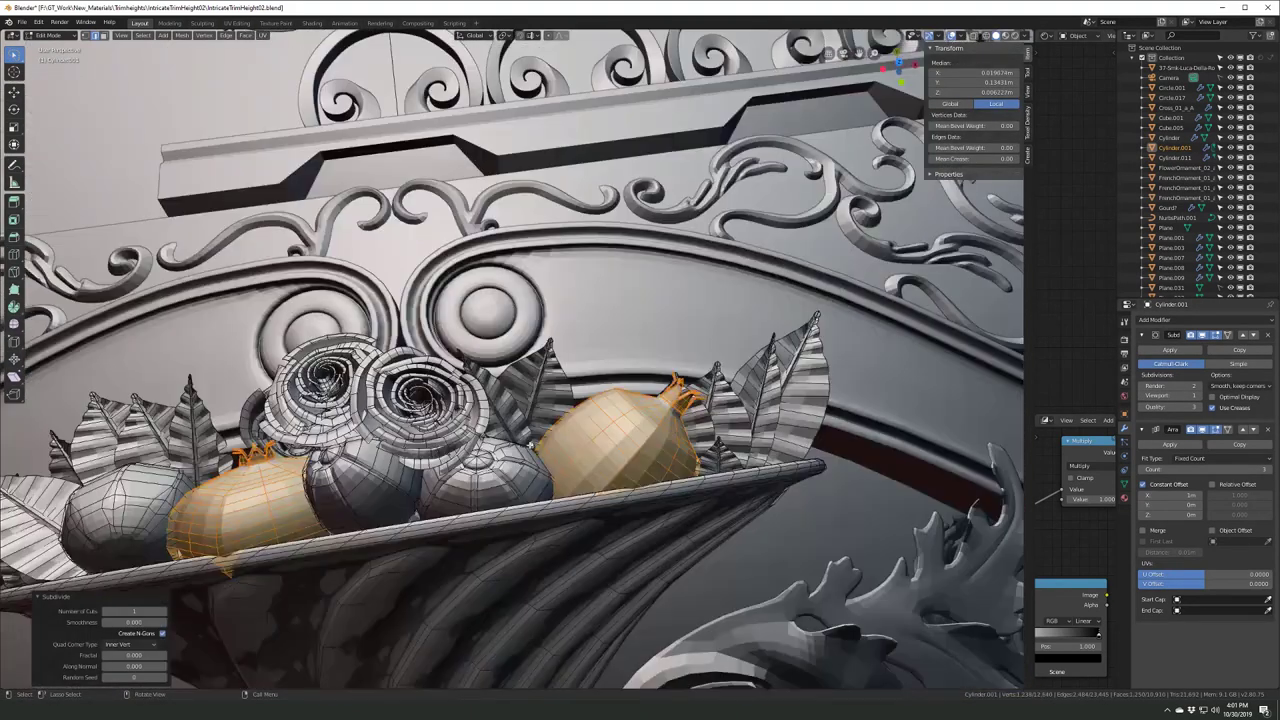
right_click(545, 362)
left_click(590, 410)
right_click(530, 375)
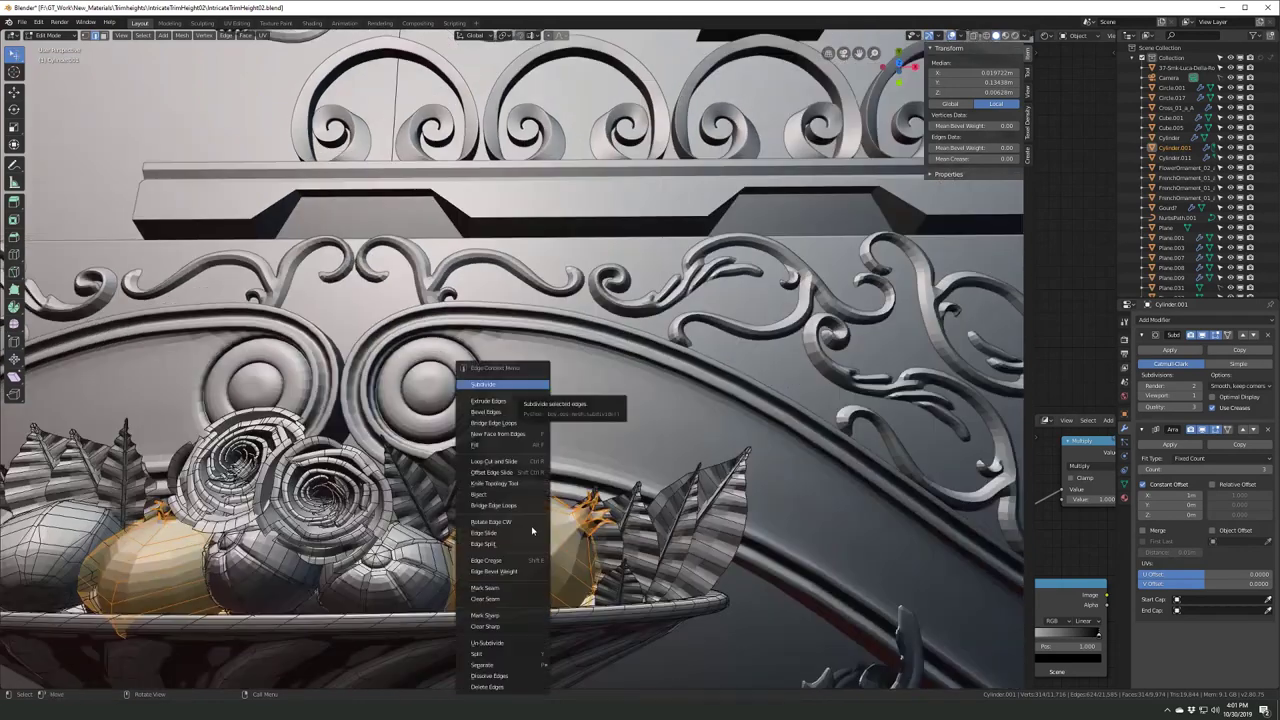
left_click(530, 375)
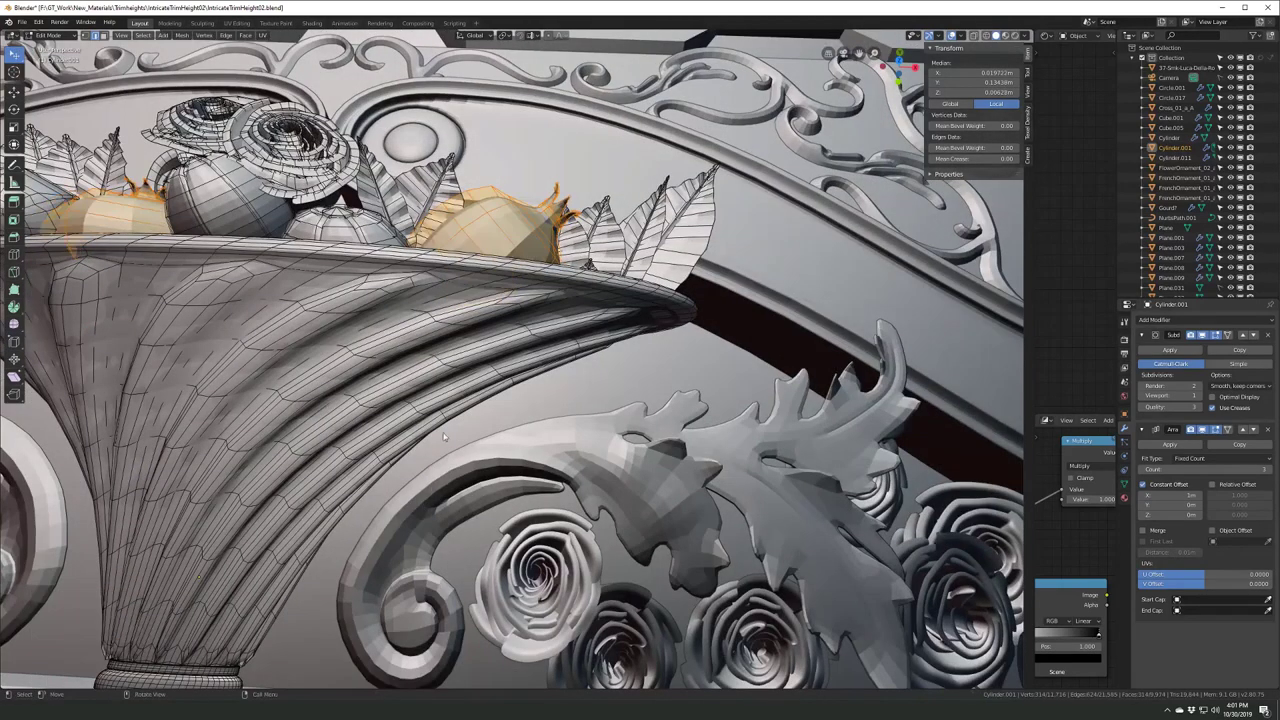
right_click(490, 244)
left_click(490, 244)
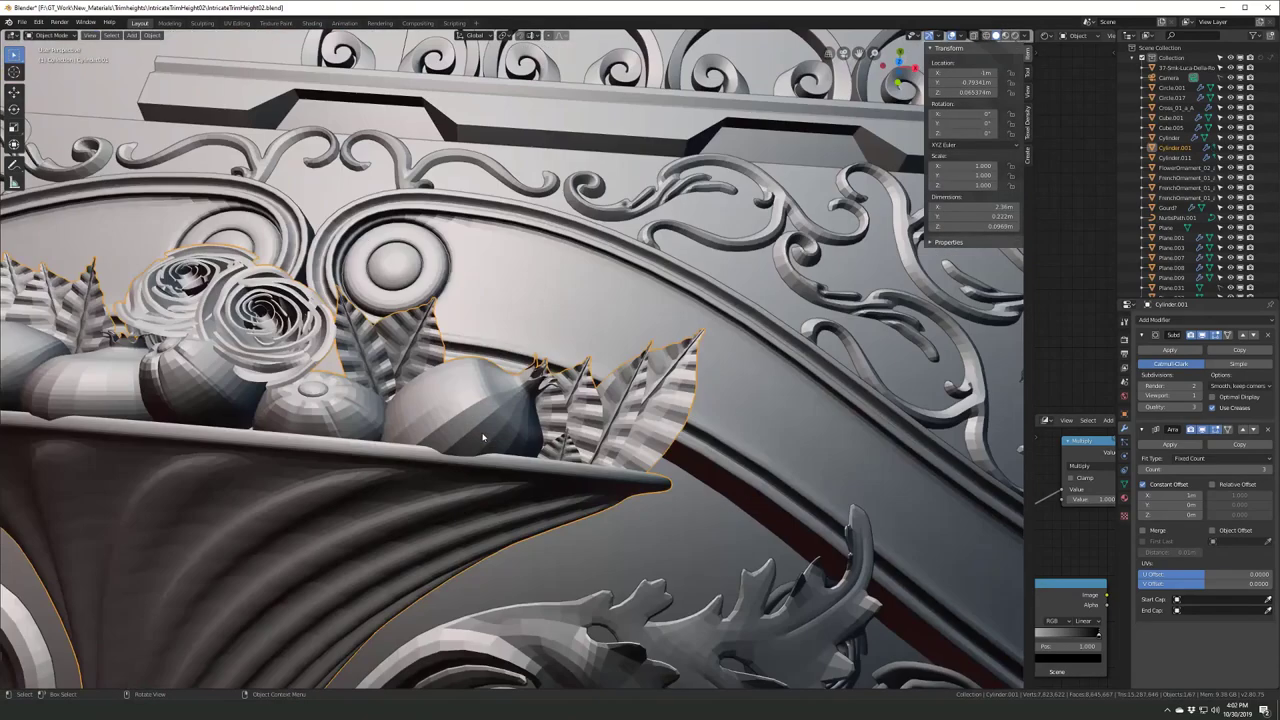
key("l")
key("KP_Decimal")
key("Tab")
- Switch to the orthographic camera view, save the file and start Render Image
key("KP_0")
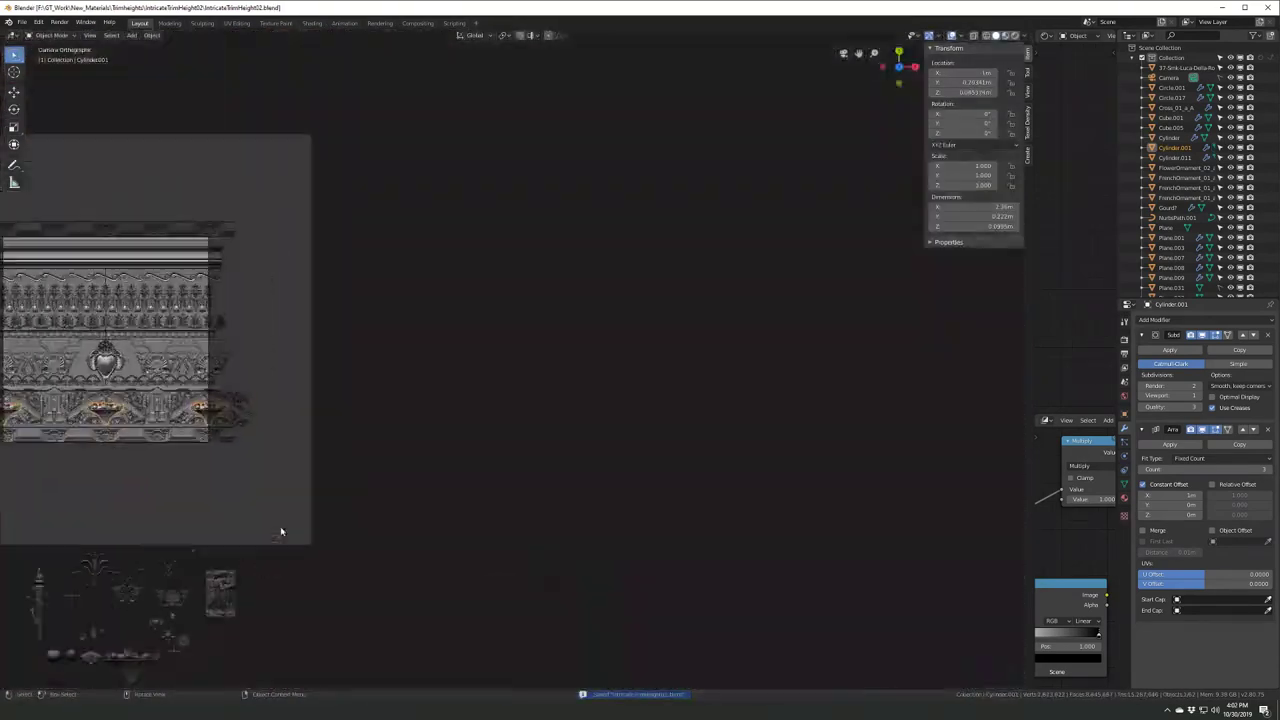
key("ctrl+s")
left_click(59, 22)
left_click(69, 35)
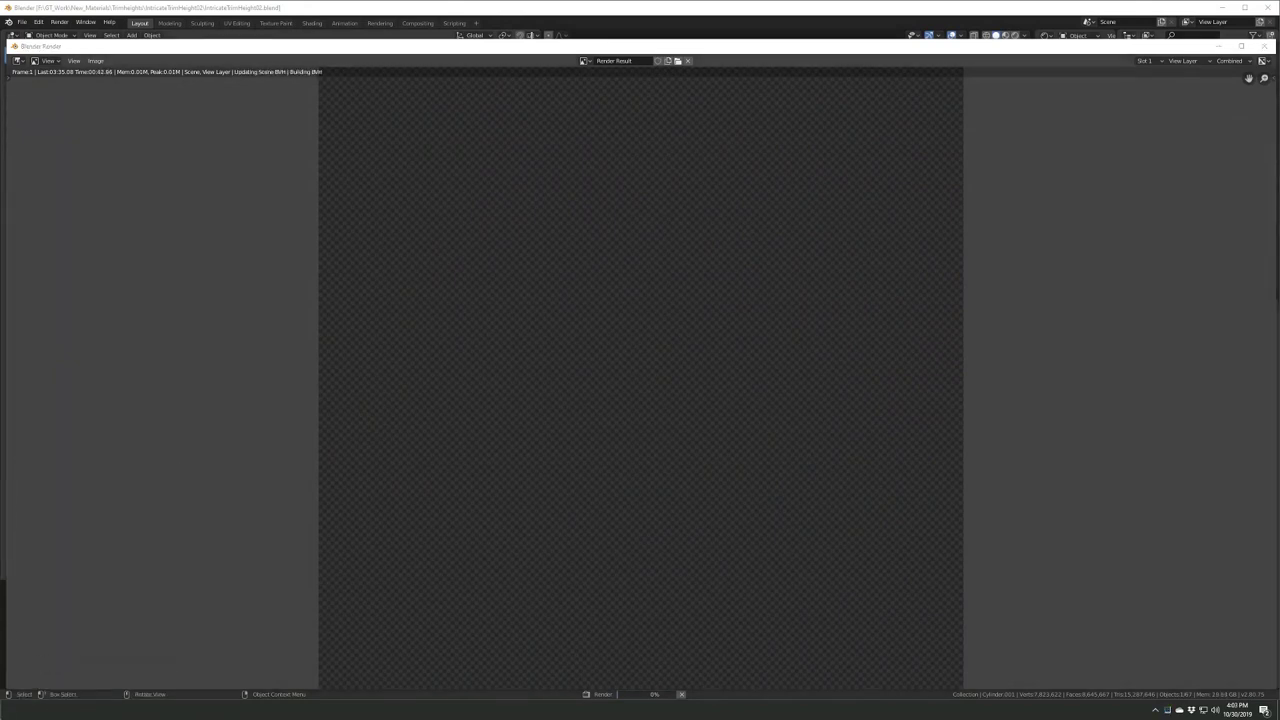
- In Task Manager, check the running processes and the memory usage graph during the render
left_click_drag(425, 154, 144, 210)
left_click(36, 229)
scroll(260, 291, "down", 5)
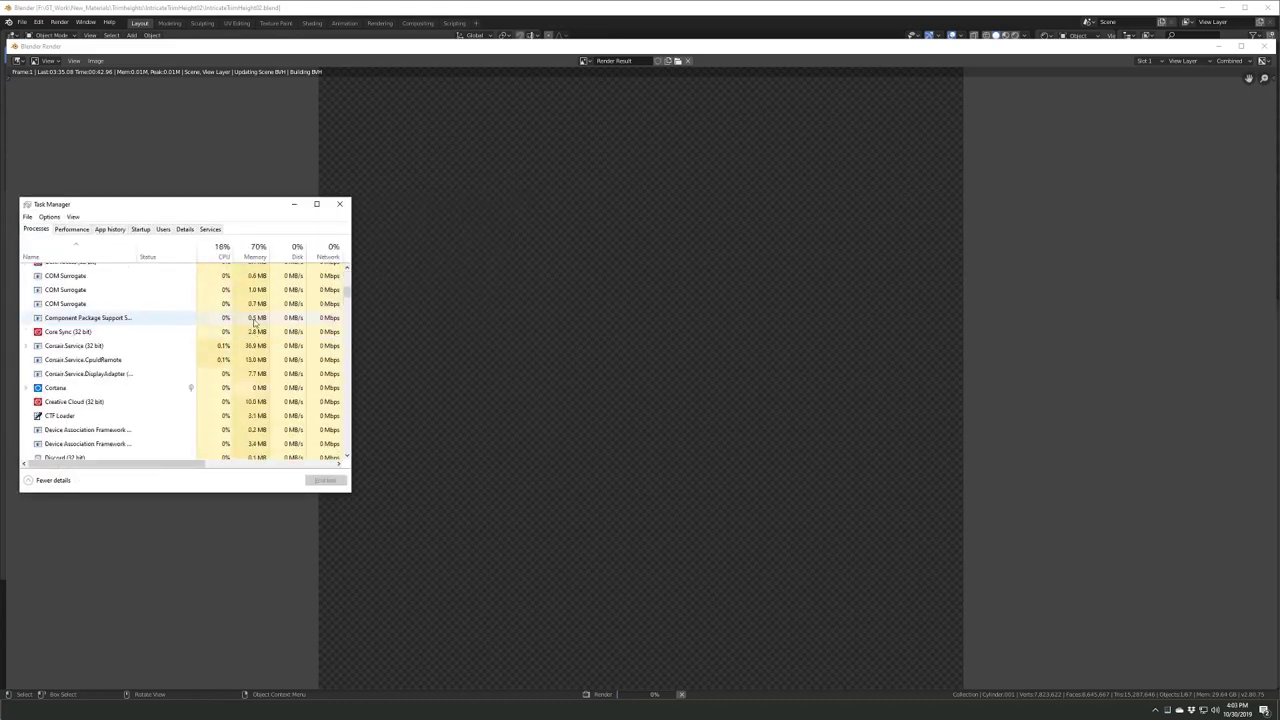
scroll(260, 300, "down", 5)
scroll(255, 320, "down", 5)
left_click(71, 229)
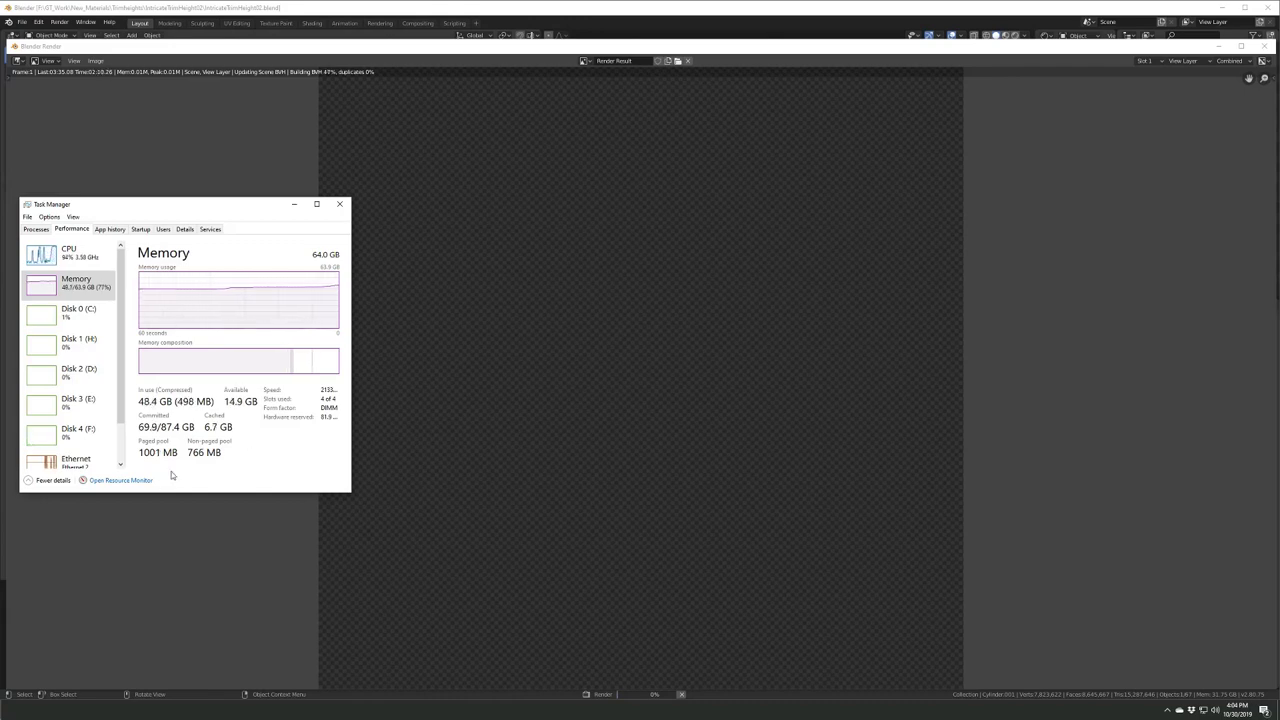
- Check RAM in Resource Monitor, then close both Resource Monitor and Task Manager
left_click(810, 514)
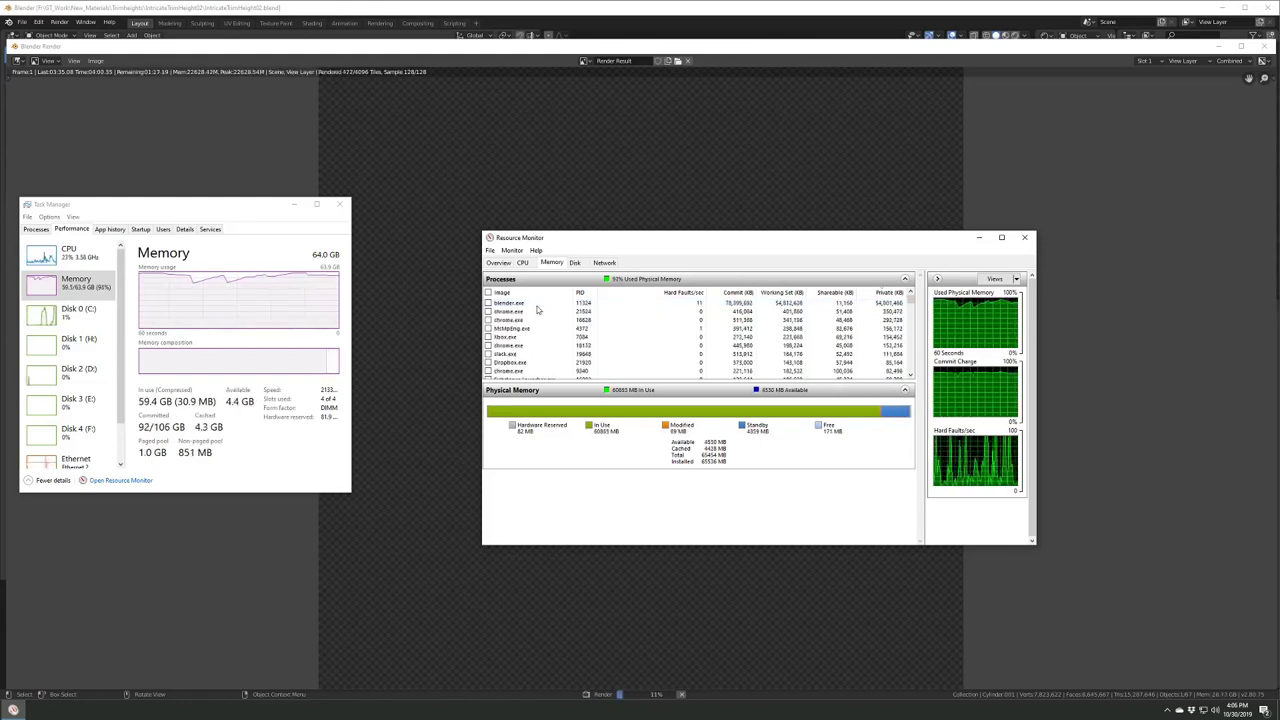
left_click(978, 237)
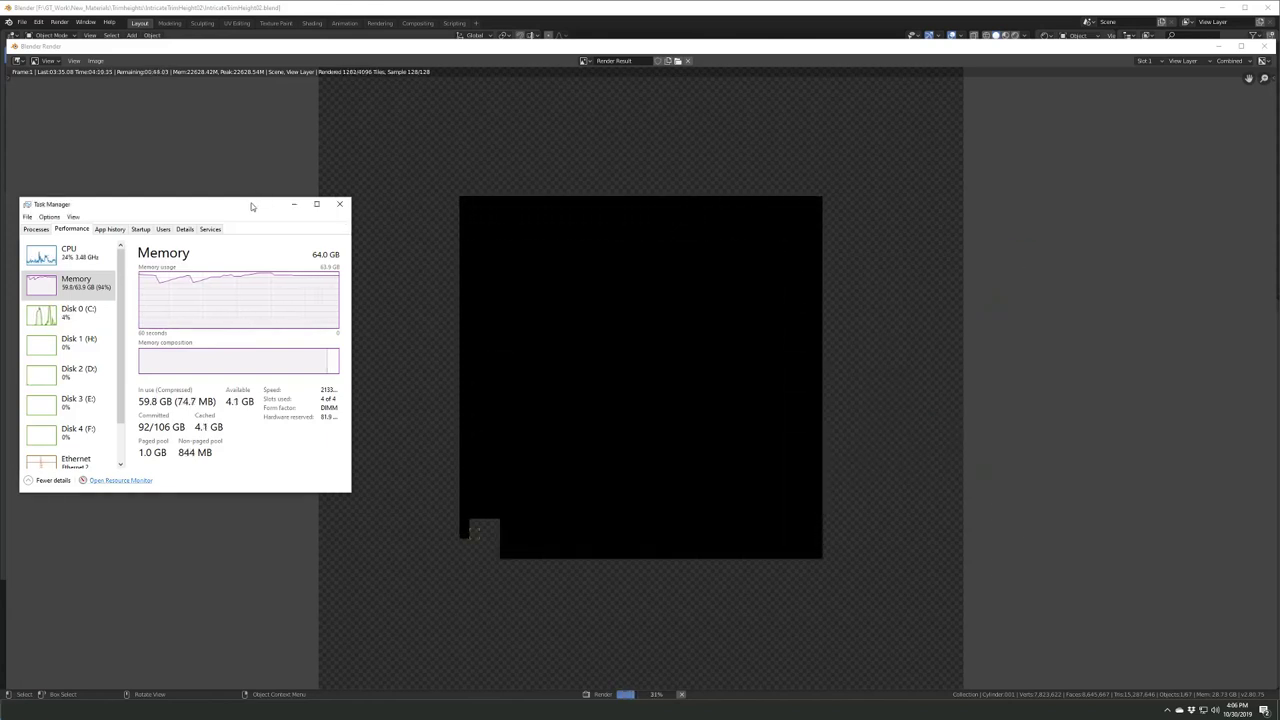
left_click(339, 205)
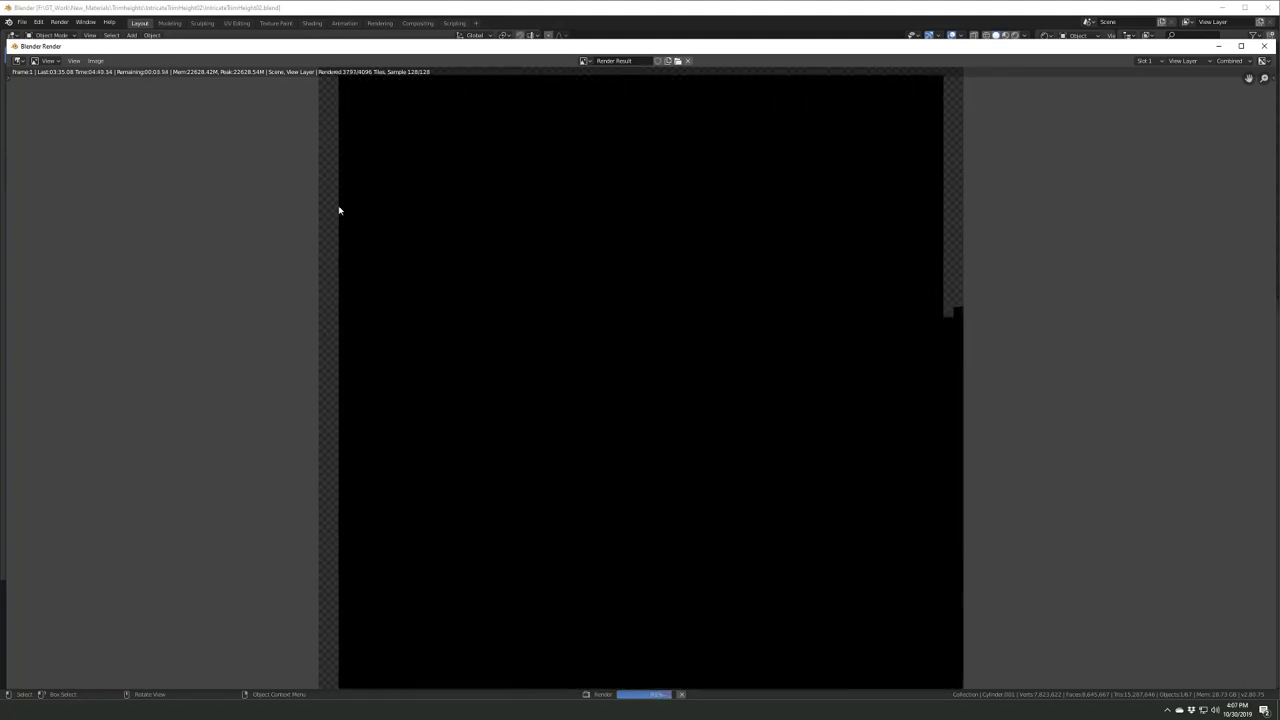
scroll(348, 260, "down", 1)
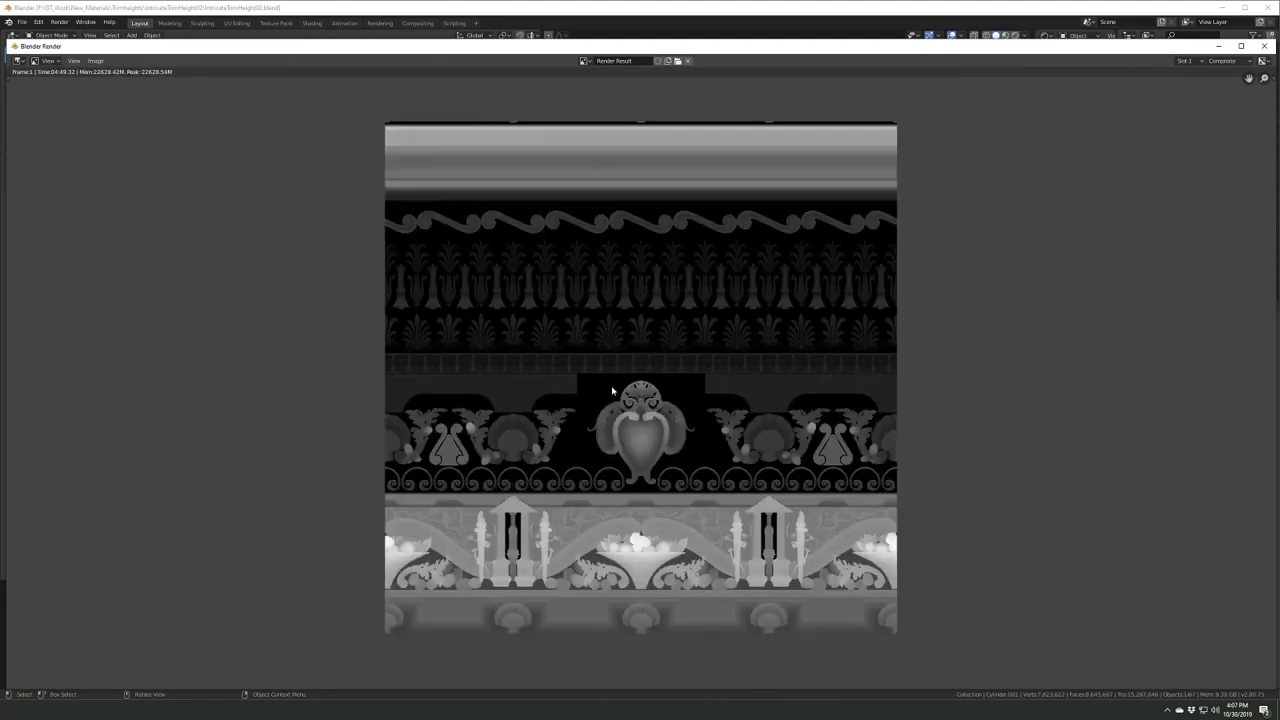
- Save the render as IntricateTrimHeight02.png, close the render window and save the .blend
scroll(612, 386, "up", 2)
scroll(543, 321, "down", 3)
key("shift+alt+s")
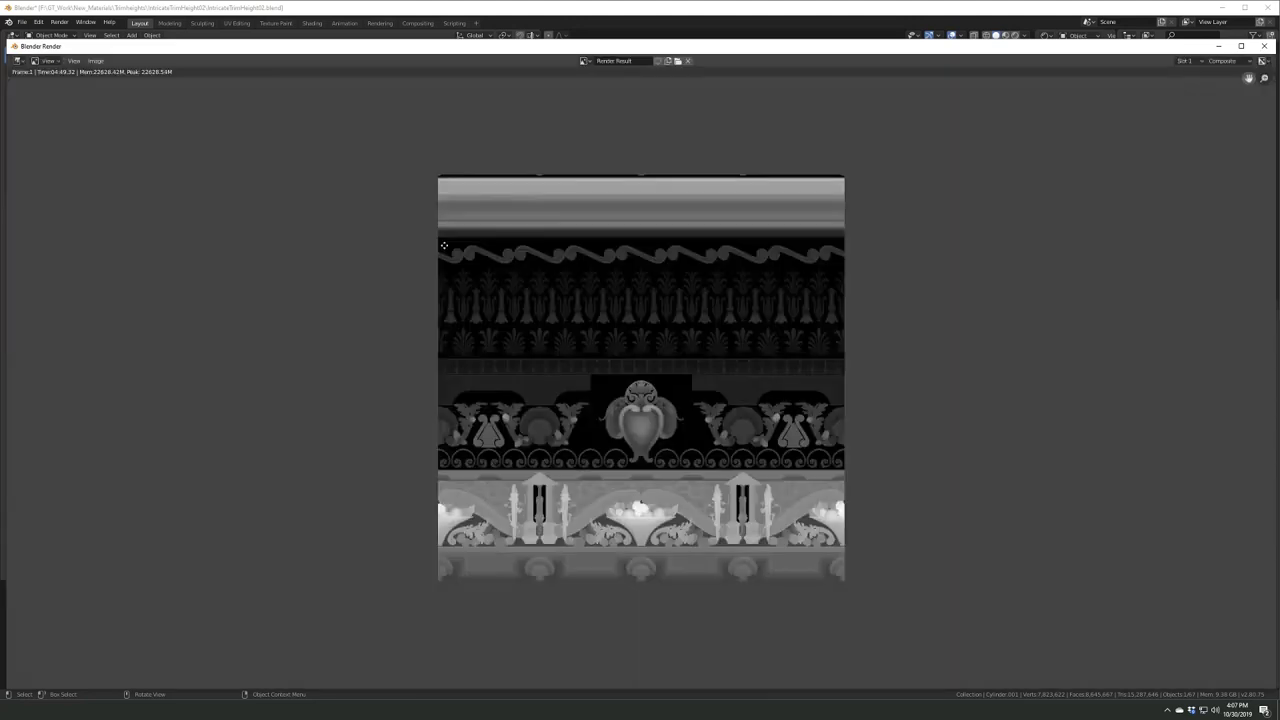
key("Escape")
key("ctrl+s")
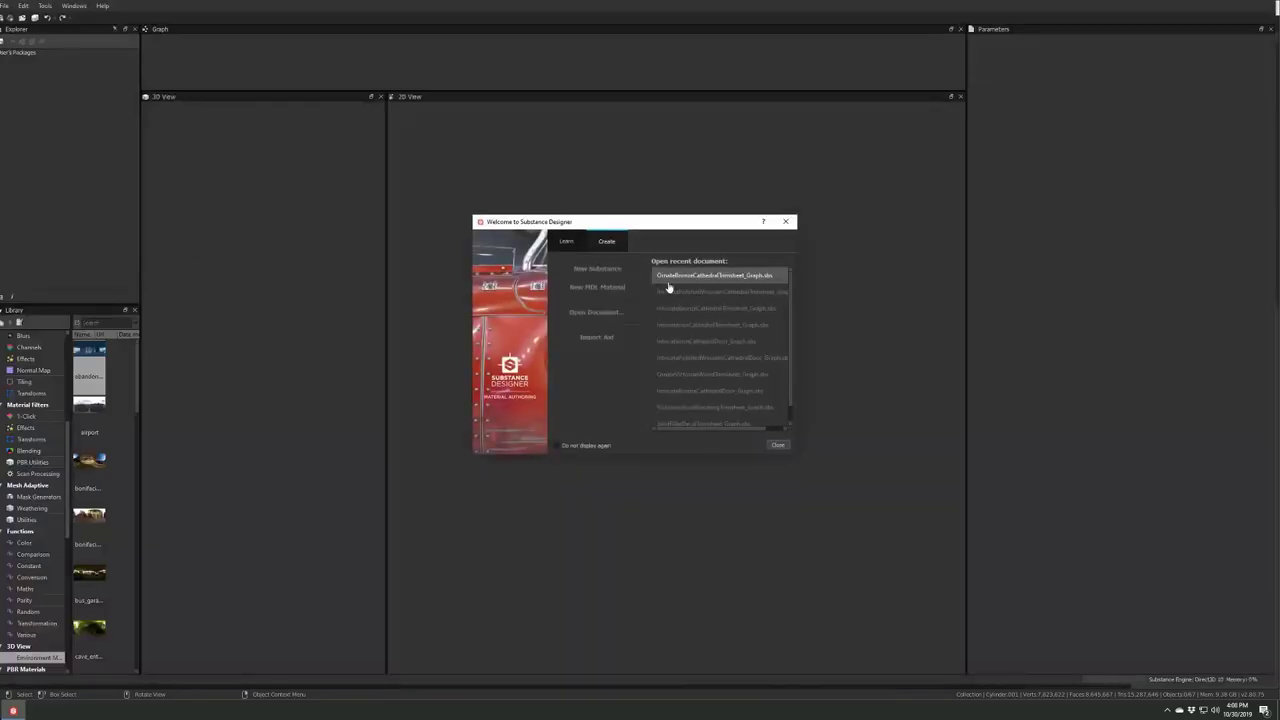
- Open the OrnateBronzeCathedralTrimsheet graph and light its 3D preview with the studio_03 environment
left_click(668, 285)
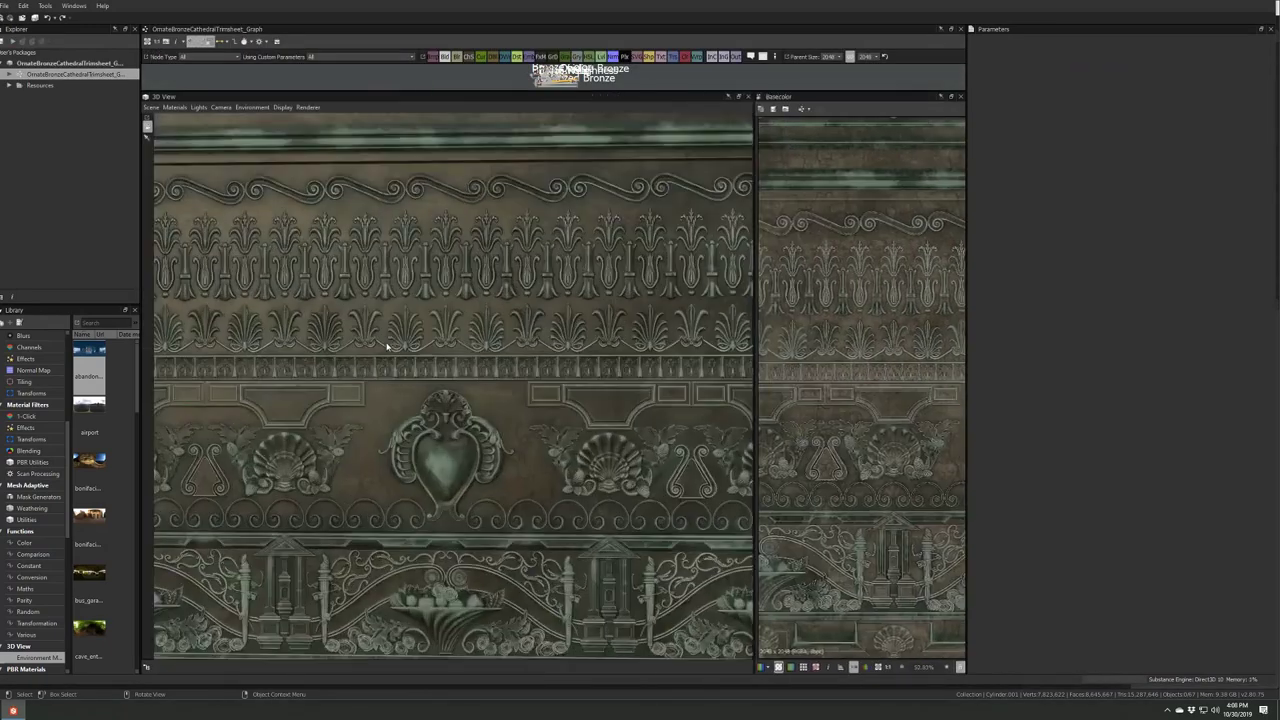
left_click_drag(387, 346, 491, 292)
scroll(105, 510, "down", 10)
left_click_drag(89, 410, 403, 363)
scroll(403, 363, "down", 3)
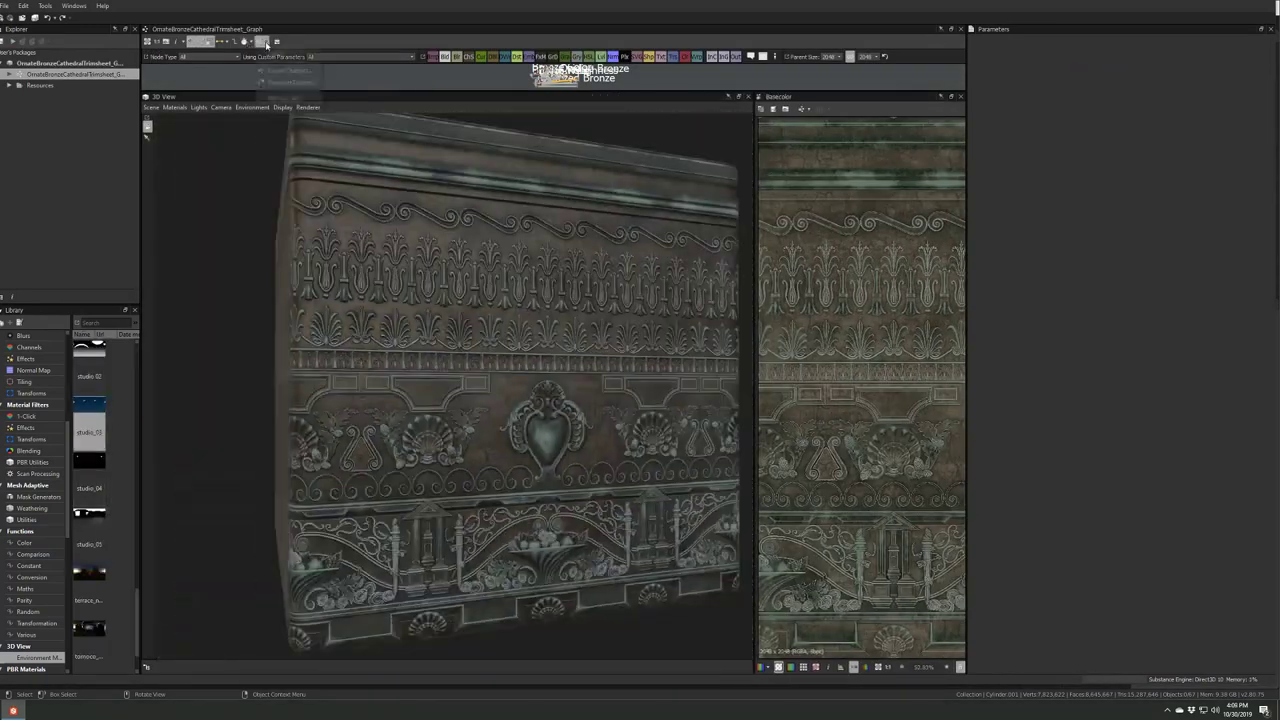
- Export all of the graph's material outputs as PNG textures
key("ctrl+shift+e")
left_click(540, 473)
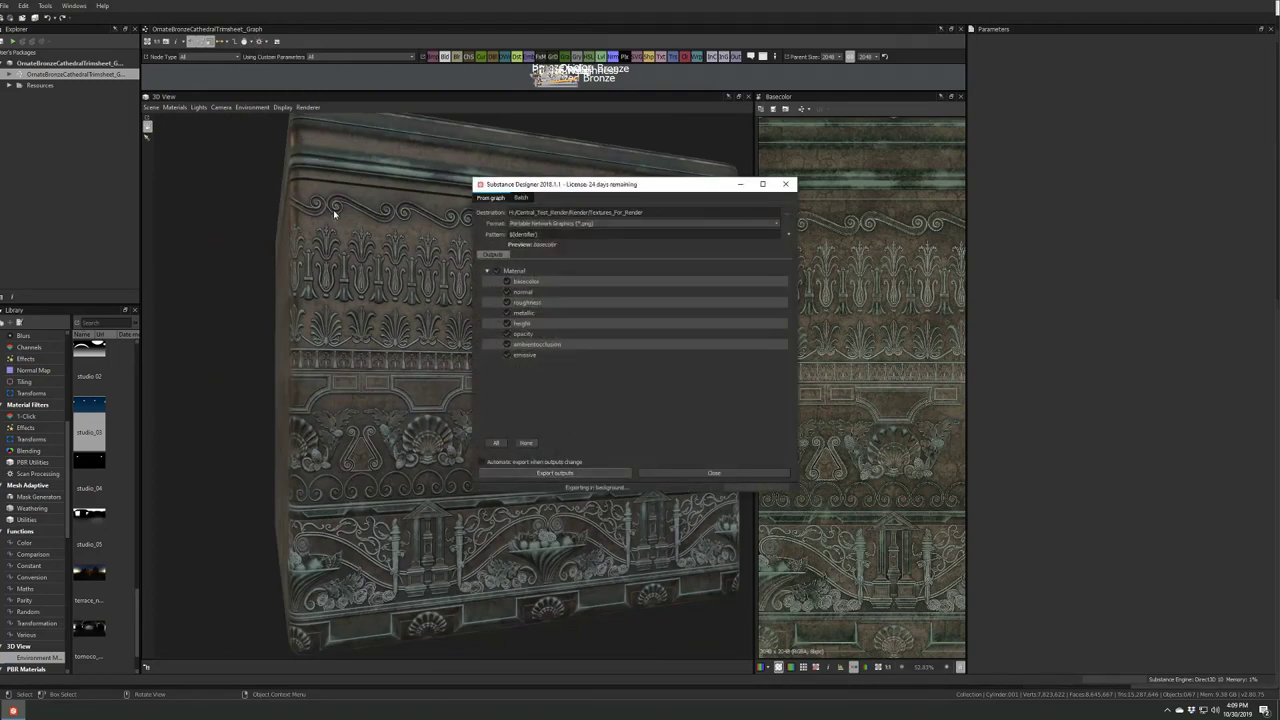
left_click(715, 474)
left_click(20, 21)
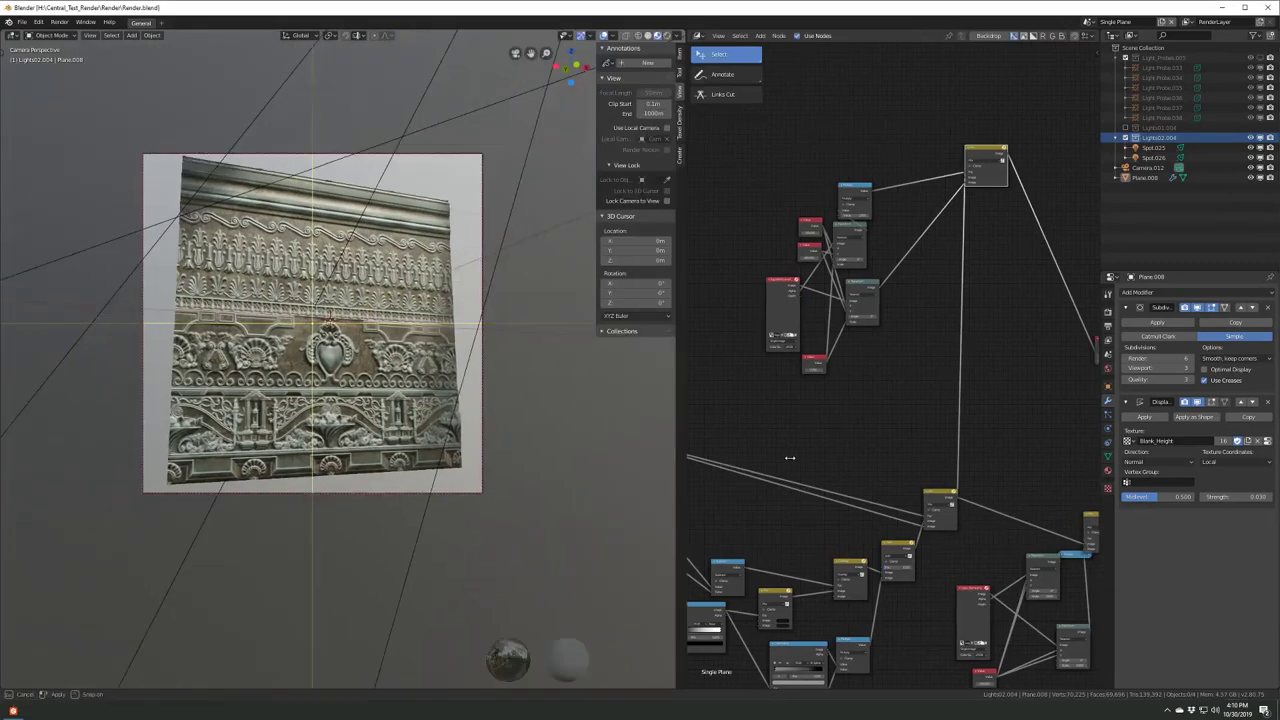
- Save Render.blend, render its camera view as an image and move the render window aside
scroll(378, 386, "up", 1)
key("ctrl+s")
scroll(378, 386, "down", 1)
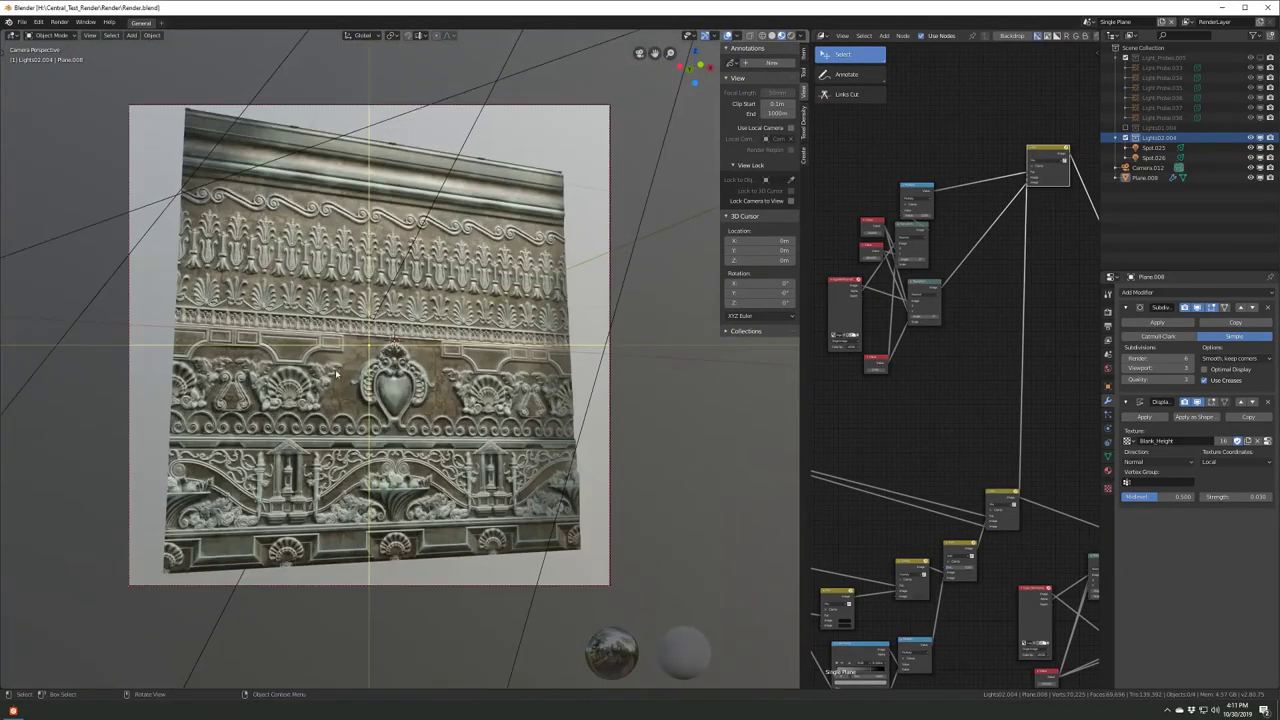
left_click(59, 22)
left_click(95, 36)
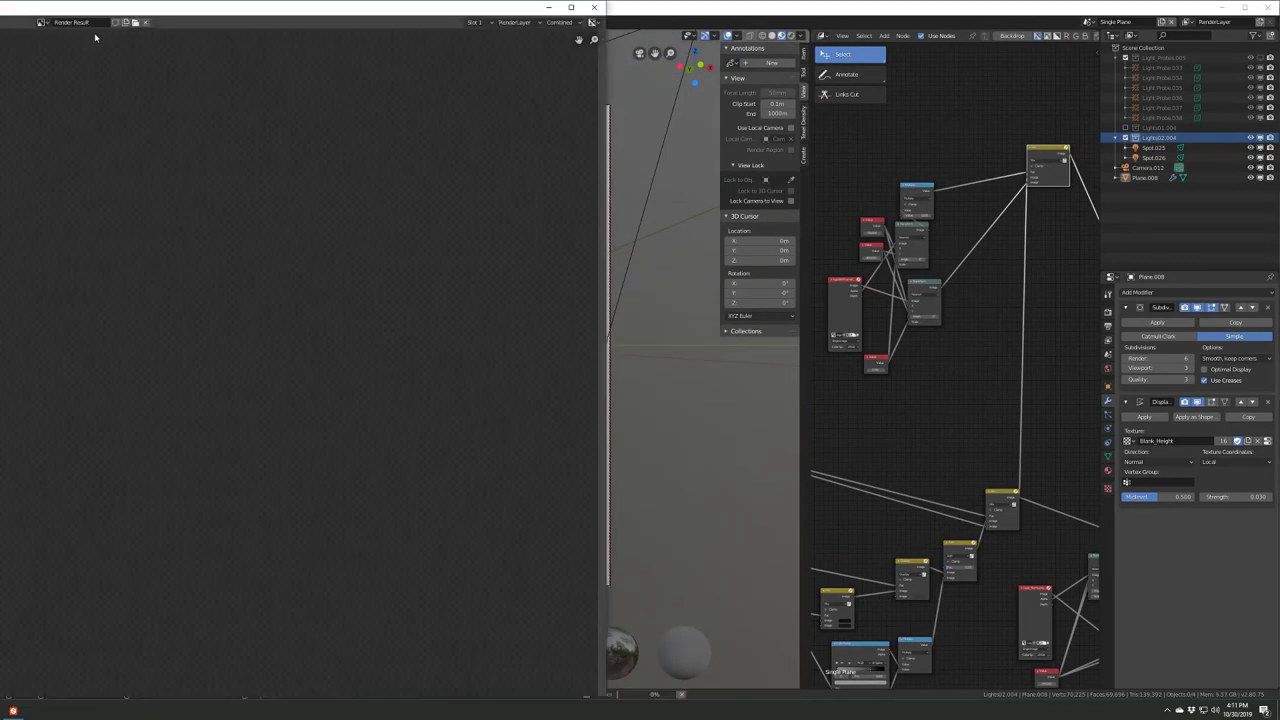
mouse_move(657, 40)
left_mouse_down()
mouse_move(763, 46)
mouse_move(763, 2)
left_mouse_up()
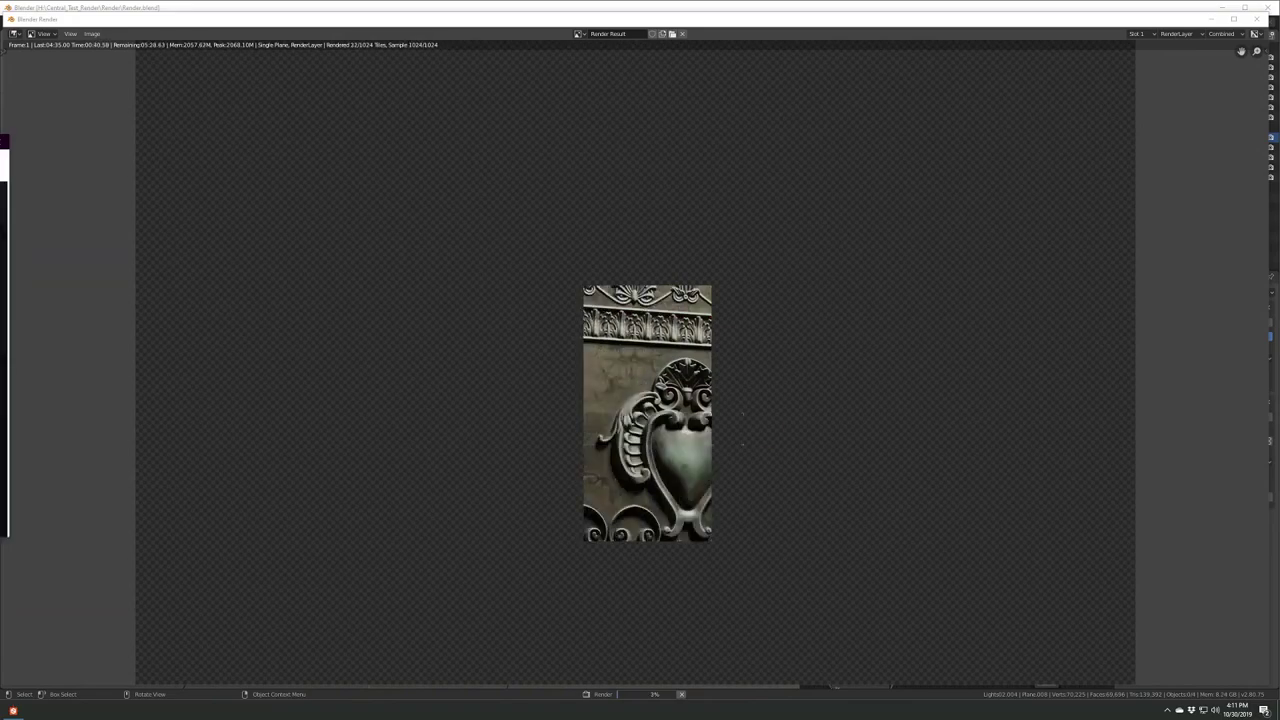
- Zoom in and out on the Render Result to inspect the bronze trim detail while the render finishes
scroll(669, 396, "up", 3)
scroll(669, 396, "down", 1)
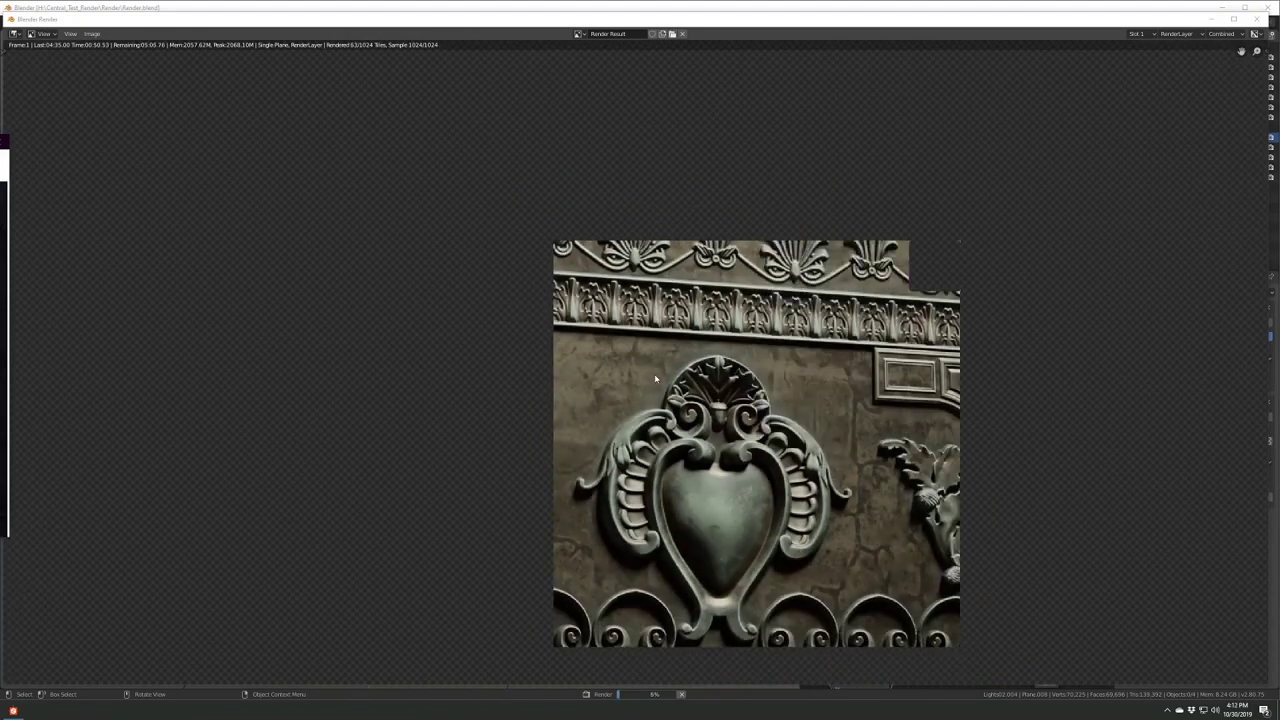
scroll(655, 378, "down", 1)
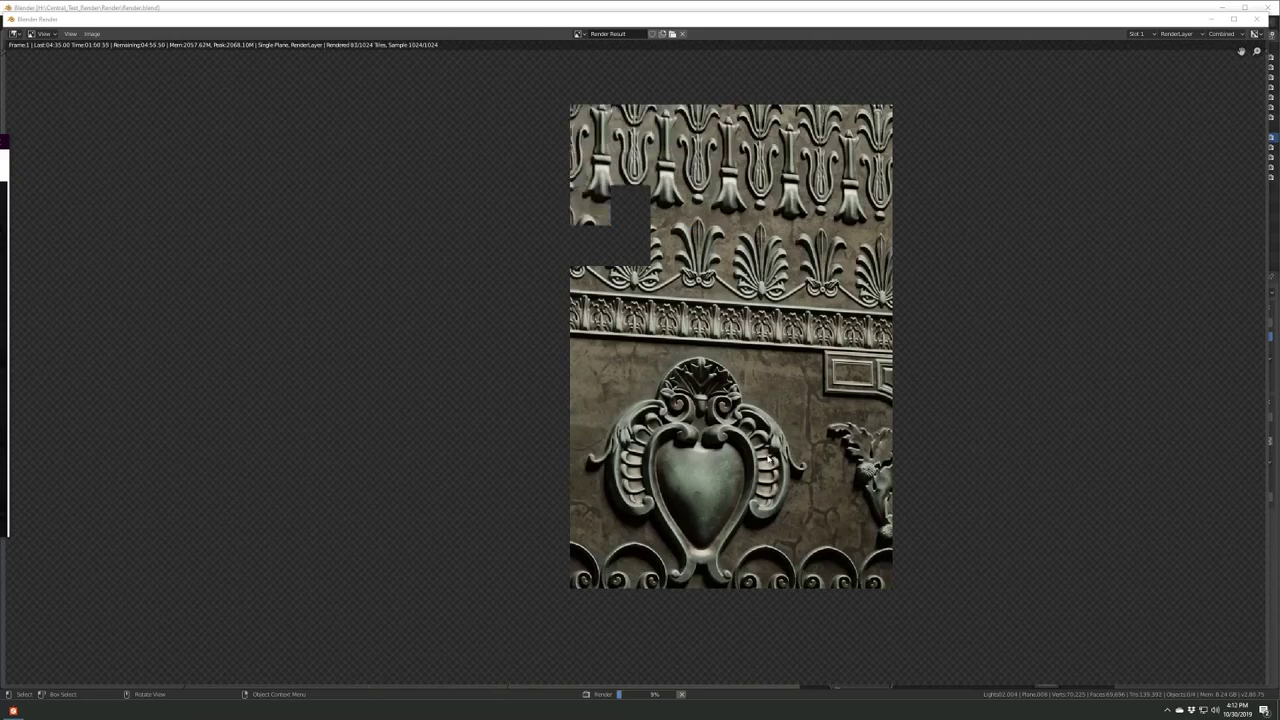
scroll(822, 490, "down", 1)
scroll(683, 474, "up", 1)
scroll(683, 474, "up", 2)
scroll(683, 474, "down", 2)
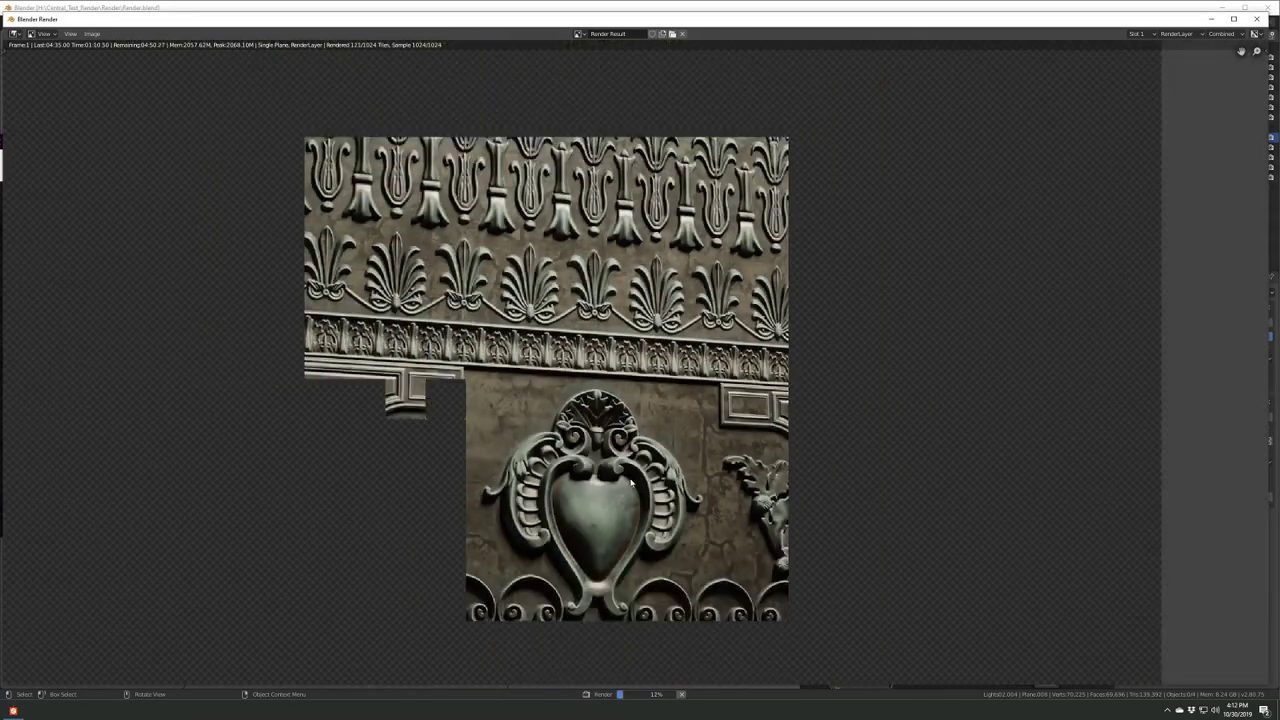
scroll(526, 503, "down", 3)
scroll(526, 503, "up", 3)
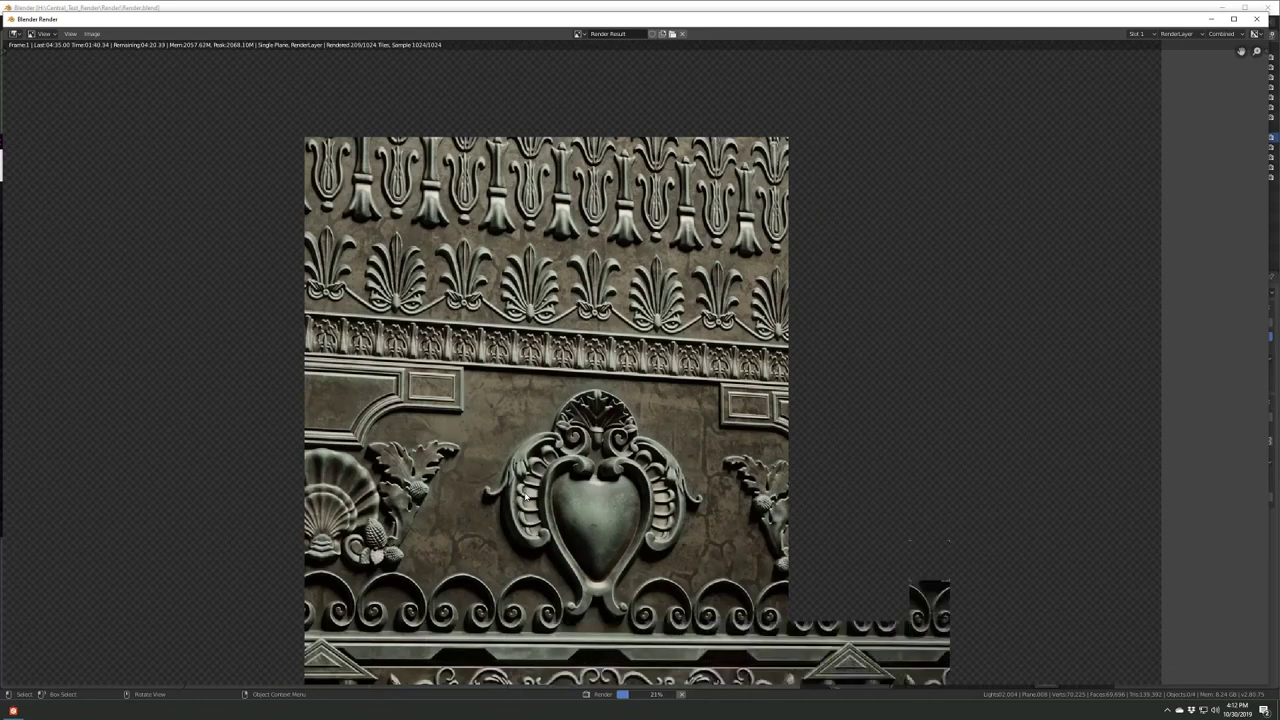
scroll(525, 495, "down", 1)
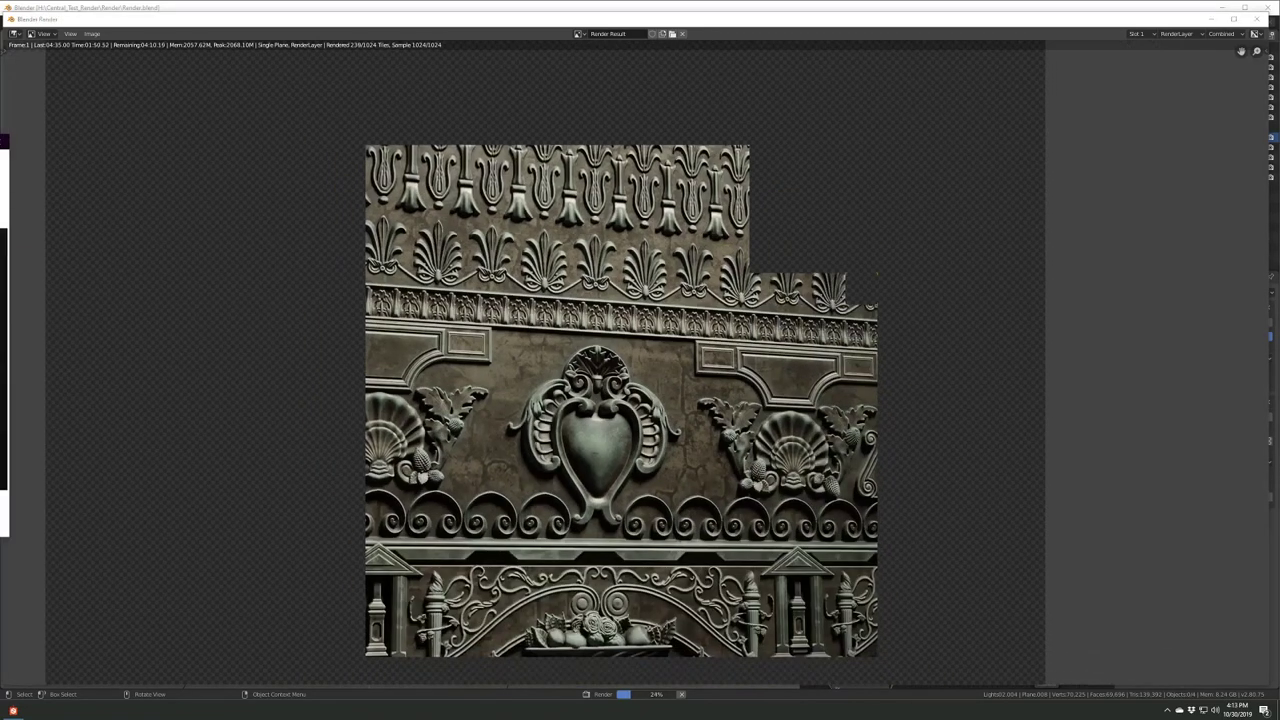
scroll(314, 309, "down", 1)
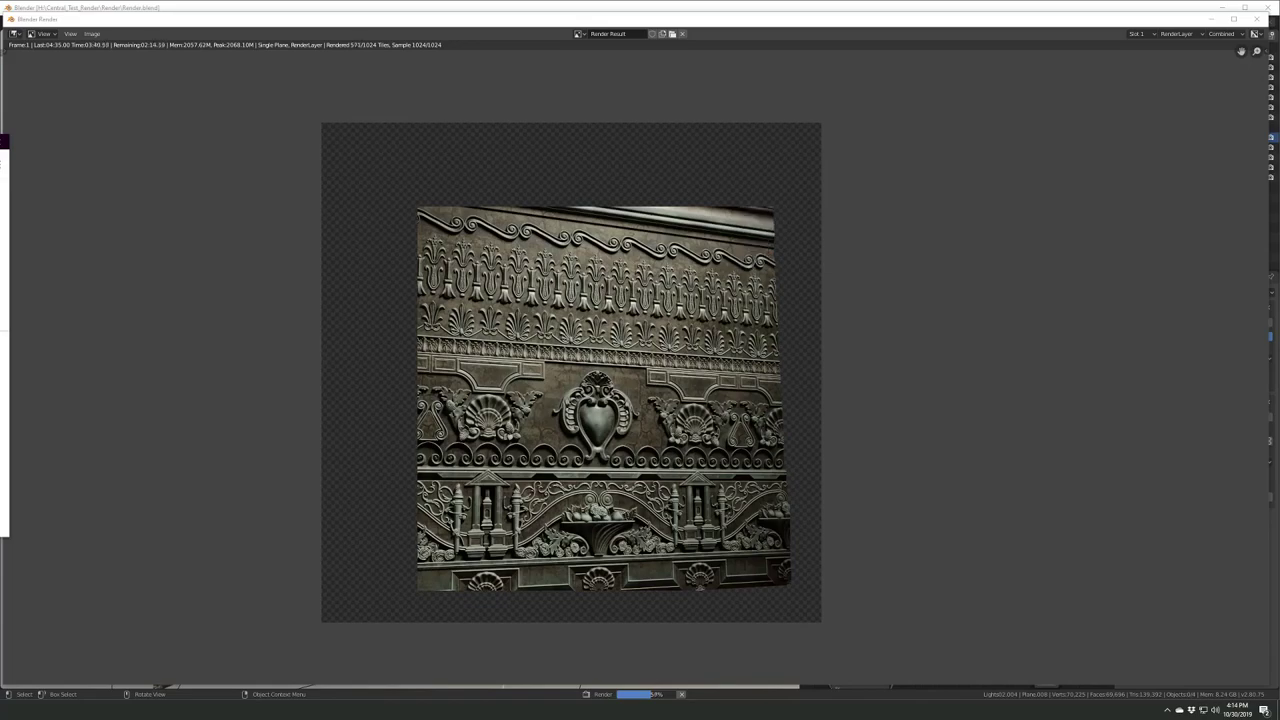
scroll(691, 342, "up", 3)
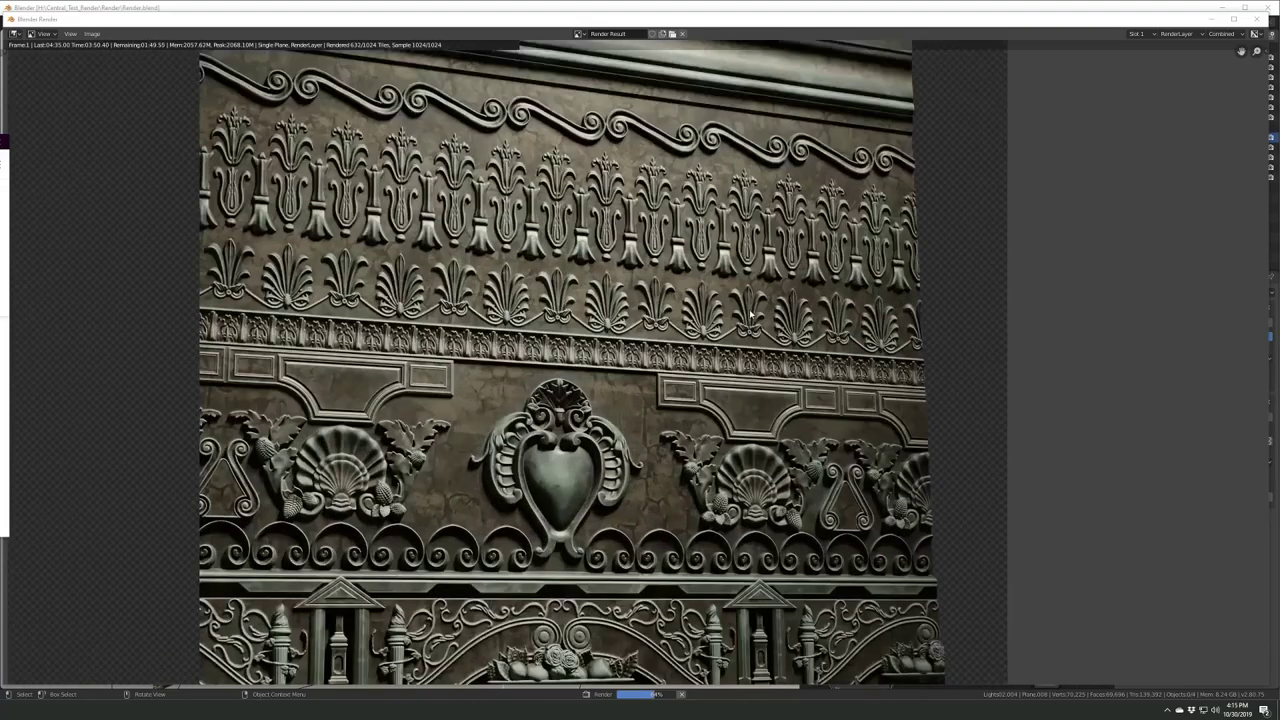
scroll(691, 342, "up", 3)
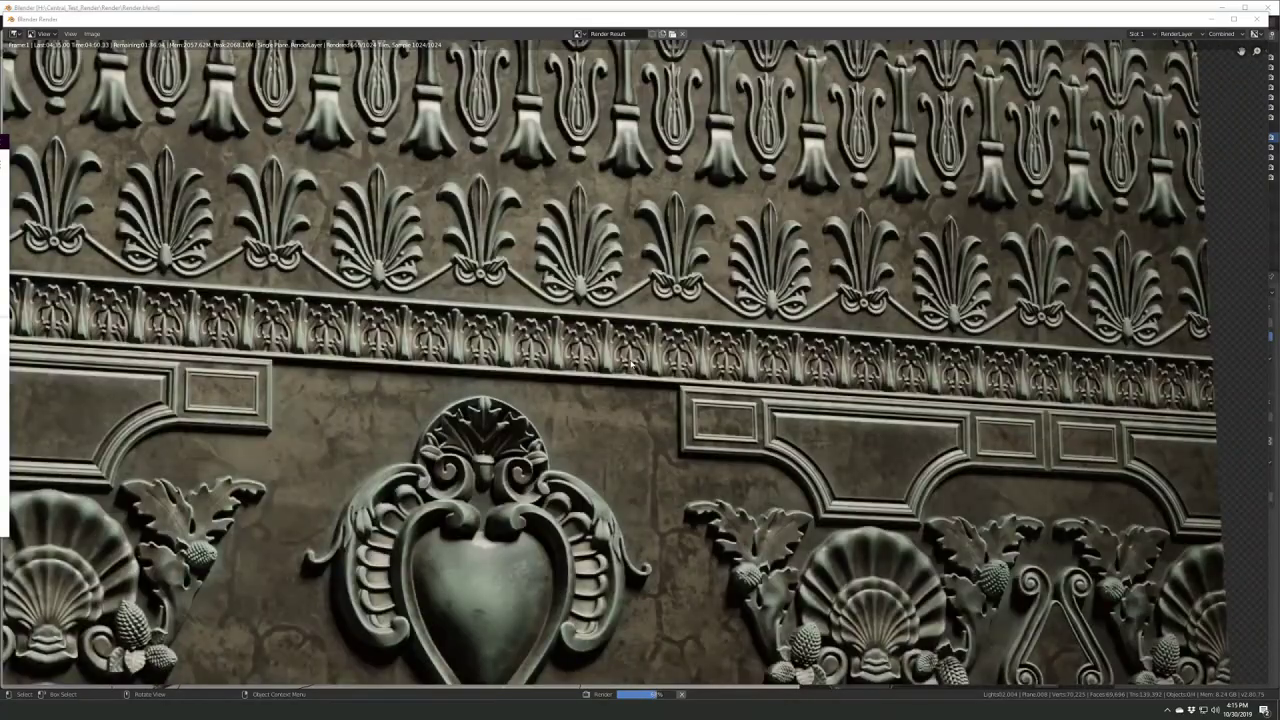
scroll(632, 366, "down", 3)
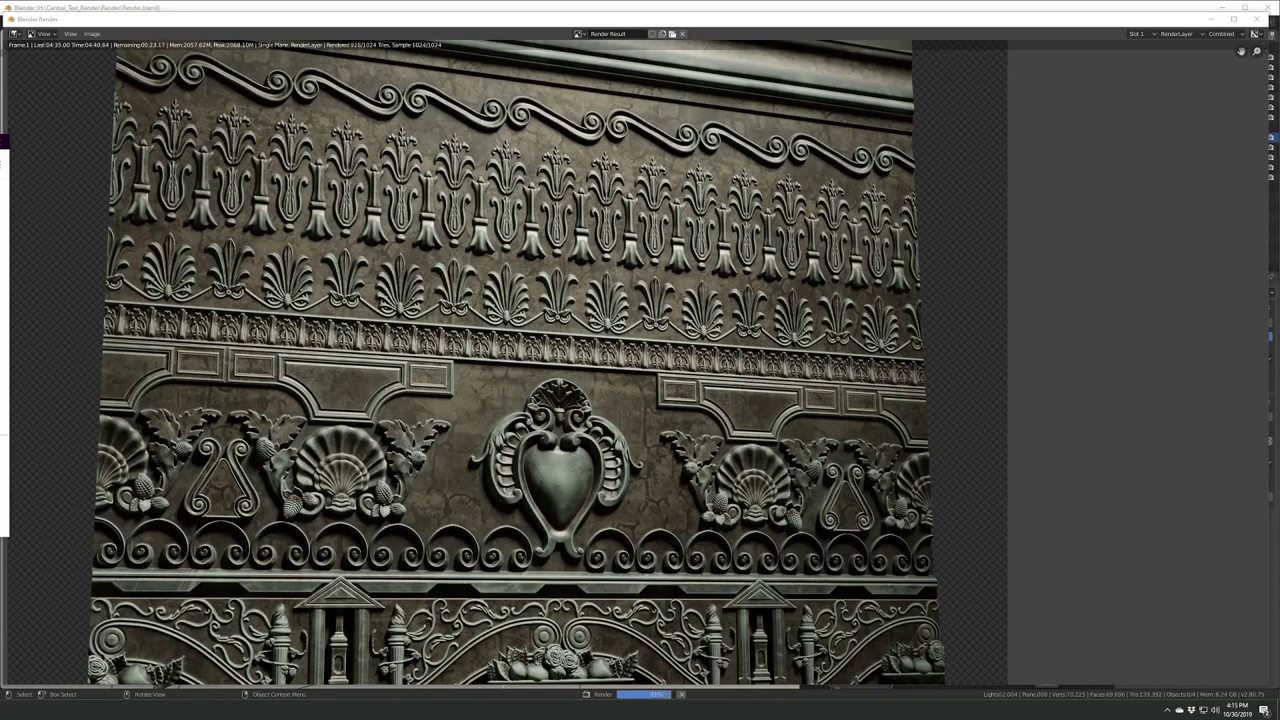
scroll(781, 334, "down", 2)
scroll(734, 390, "down", 1)
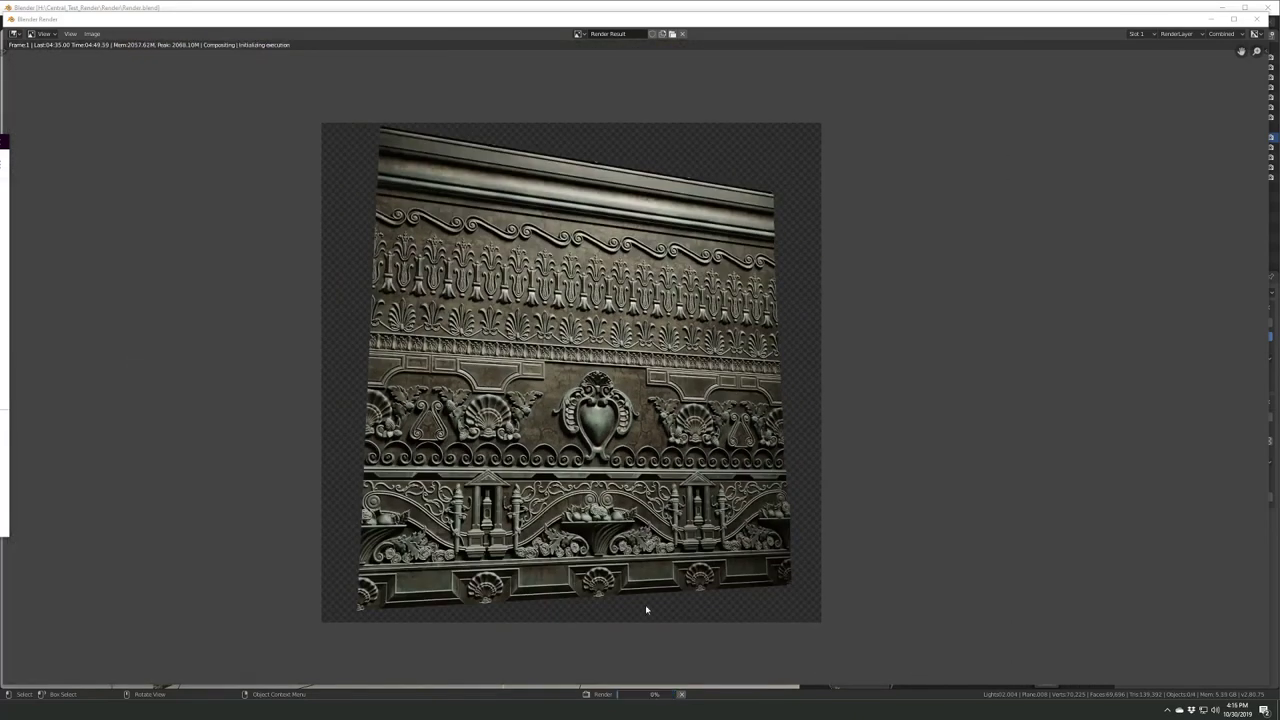
scroll(646, 606, "up", 2)
scroll(522, 215, "down", 1)
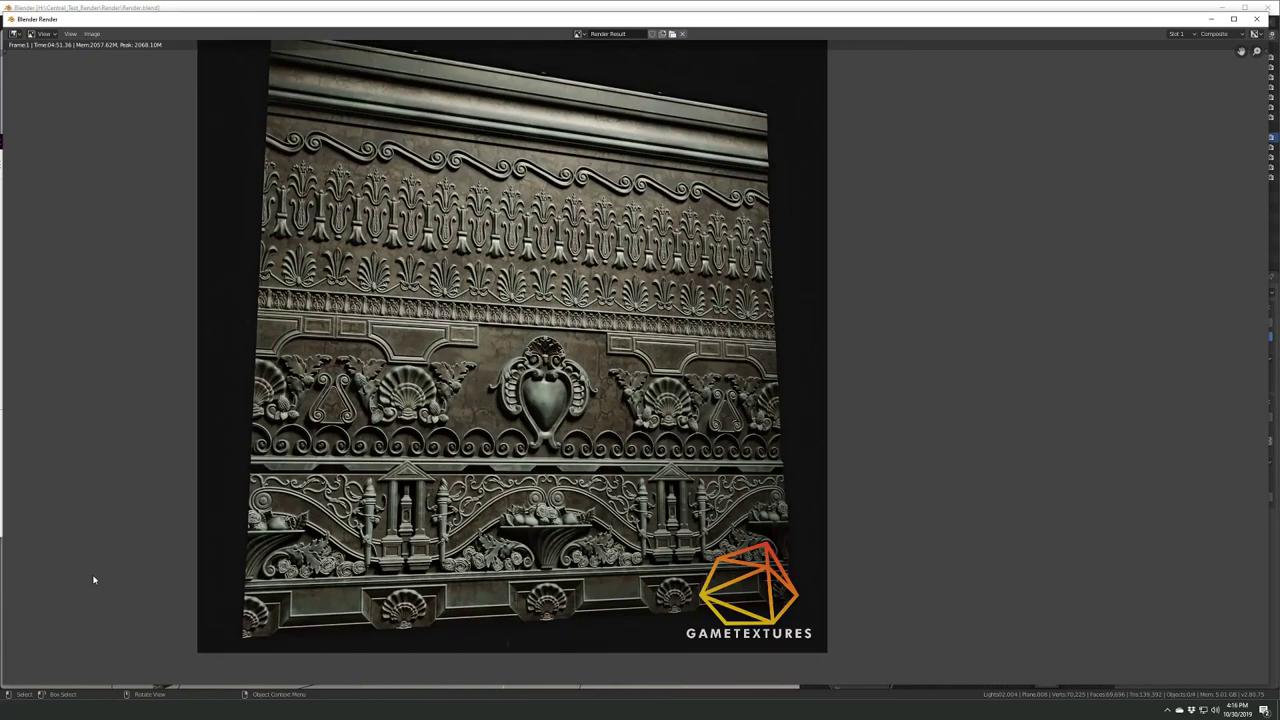